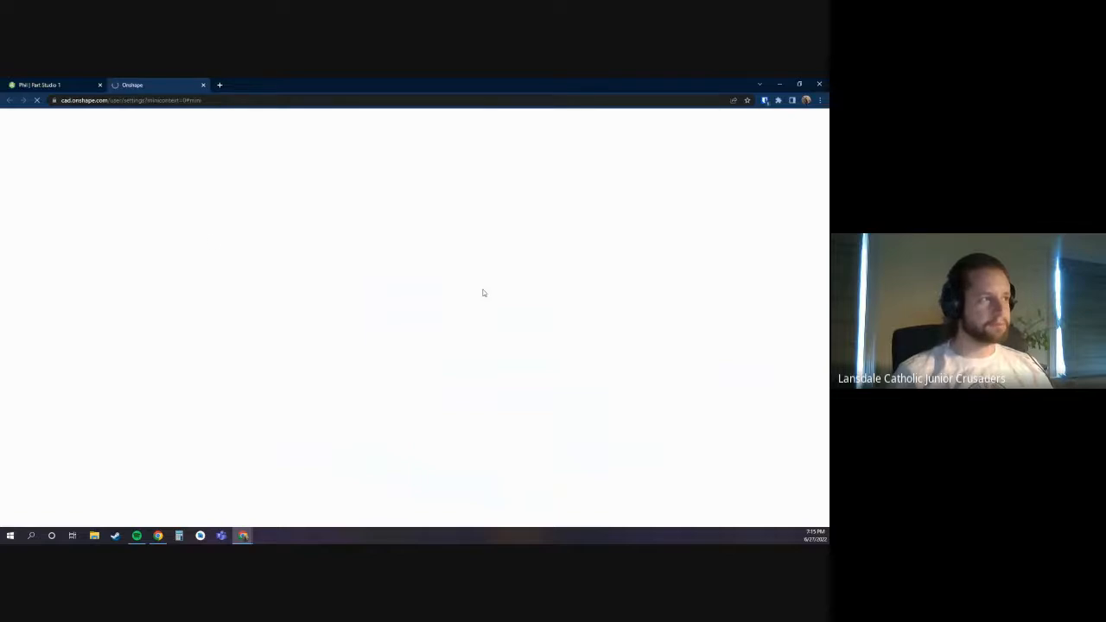
Step: Examine the list of tools available for the Part Studio shortcut toolbar in the account preferences and close the settings page
{"action": "scroll", "coordinate": [257, 213], "scroll_direction": "down", "scroll_amount": 10}
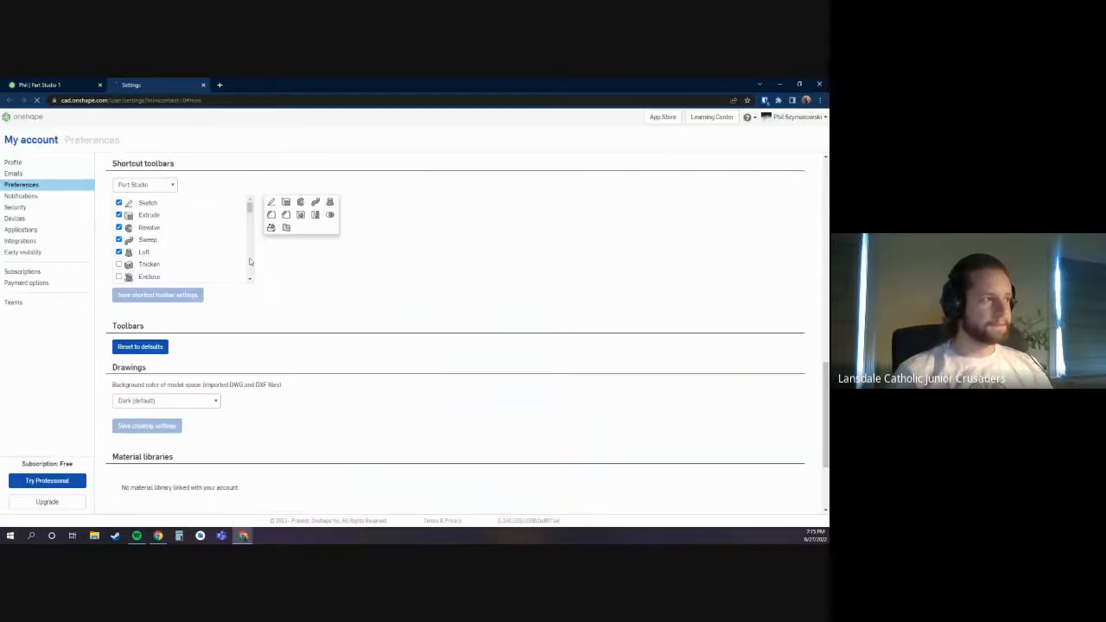
{"action": "scroll", "coordinate": [157, 230], "scroll_direction": "down", "scroll_amount": 5}
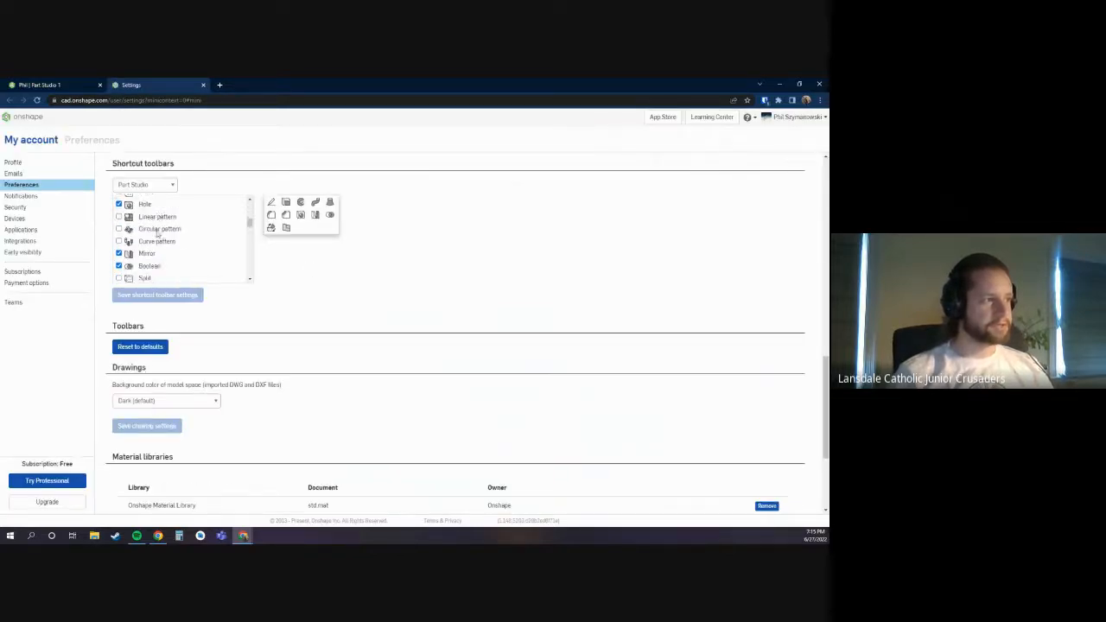
{"action": "scroll", "coordinate": [168, 227], "scroll_direction": "down", "scroll_amount": 10}
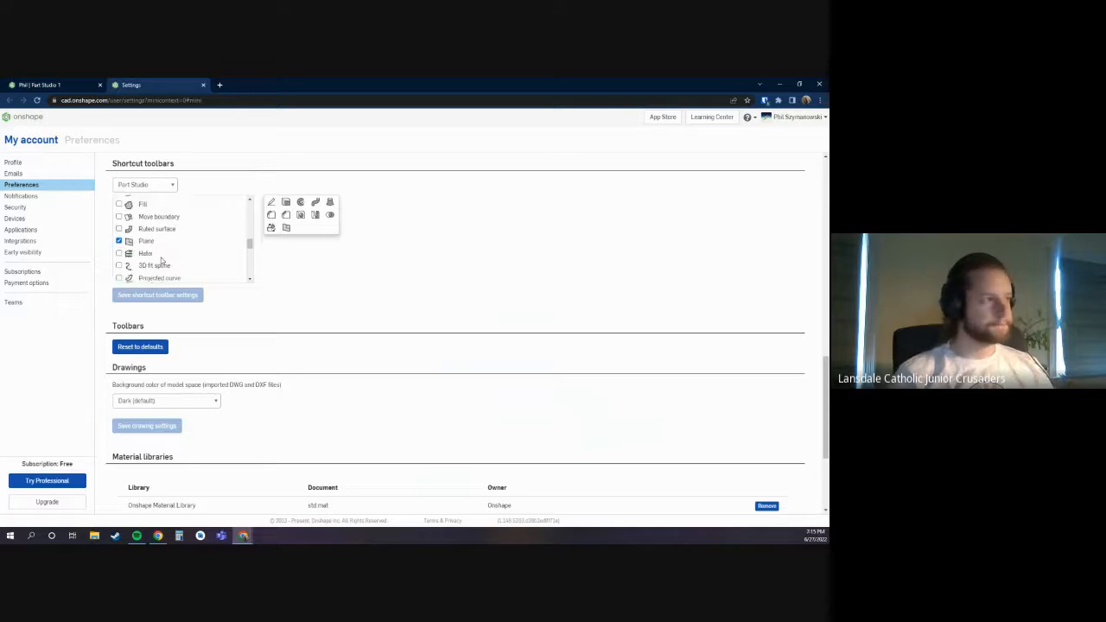
{"action": "scroll", "coordinate": [157, 257], "scroll_direction": "down", "scroll_amount": 5}
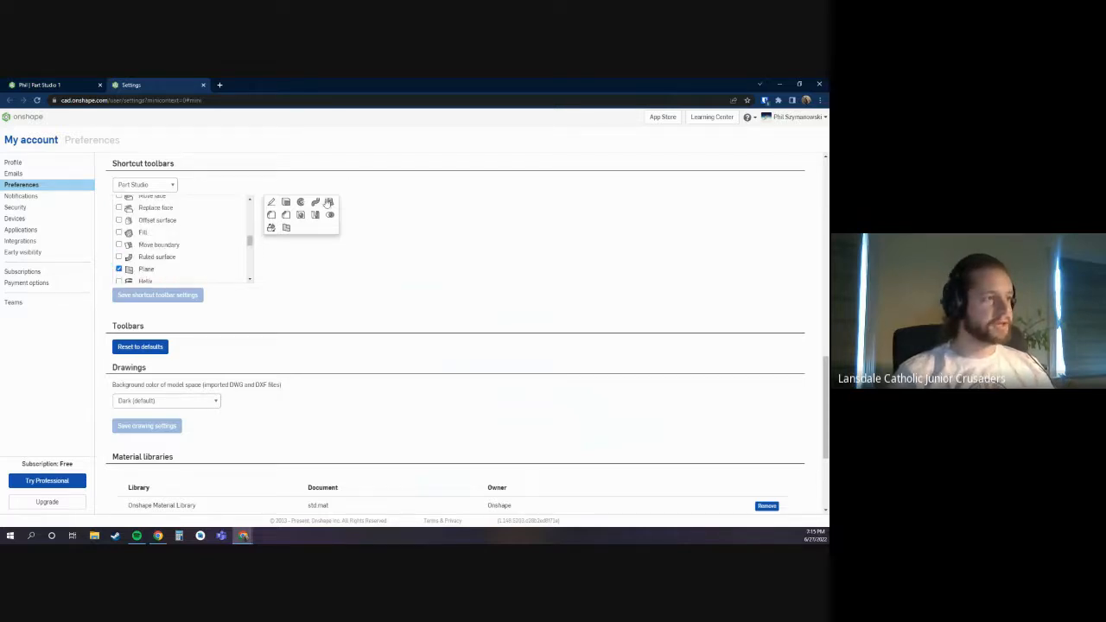
{"action": "scroll", "coordinate": [197, 252], "scroll_direction": "down", "scroll_amount": 8}
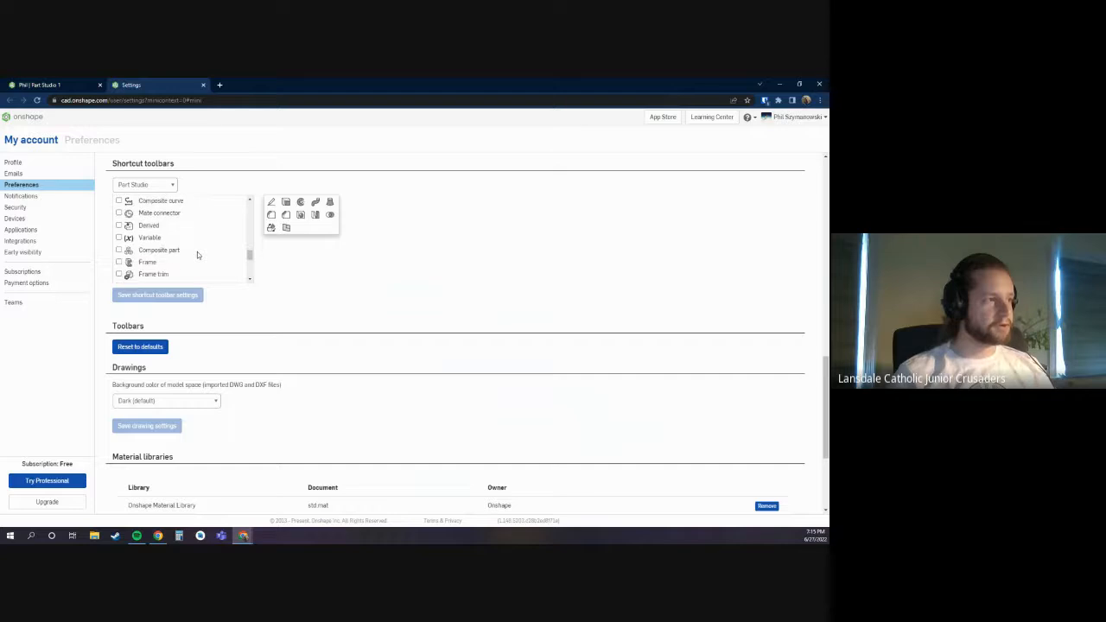
{"action": "scroll", "coordinate": [199, 252], "scroll_direction": "up", "scroll_amount": 2}
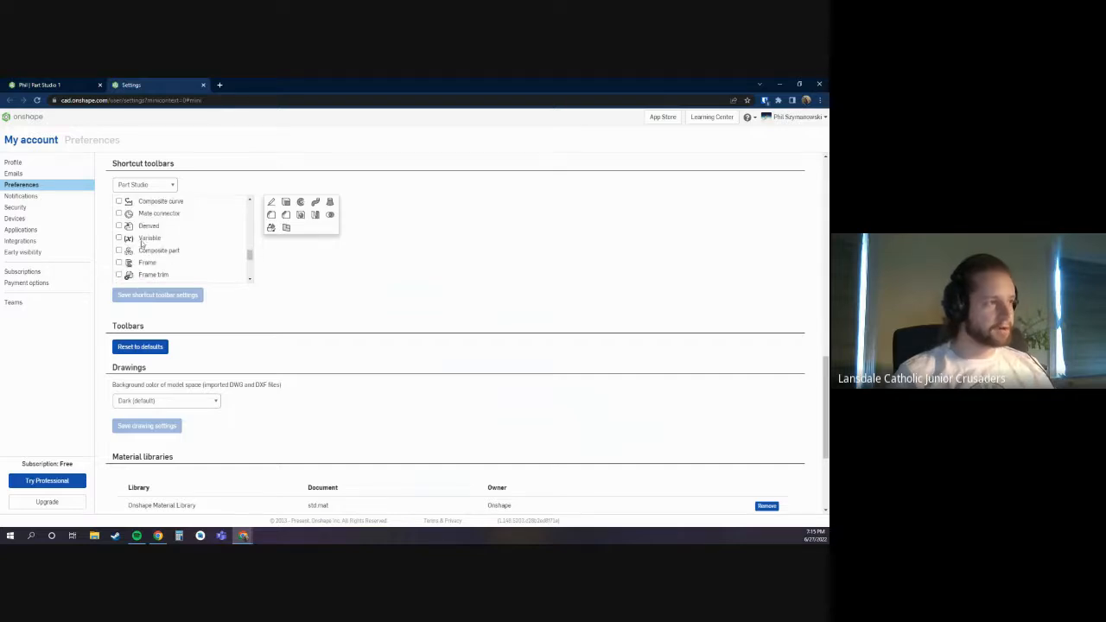
{"action": "scroll", "coordinate": [180, 240], "scroll_direction": "down", "scroll_amount": 5}
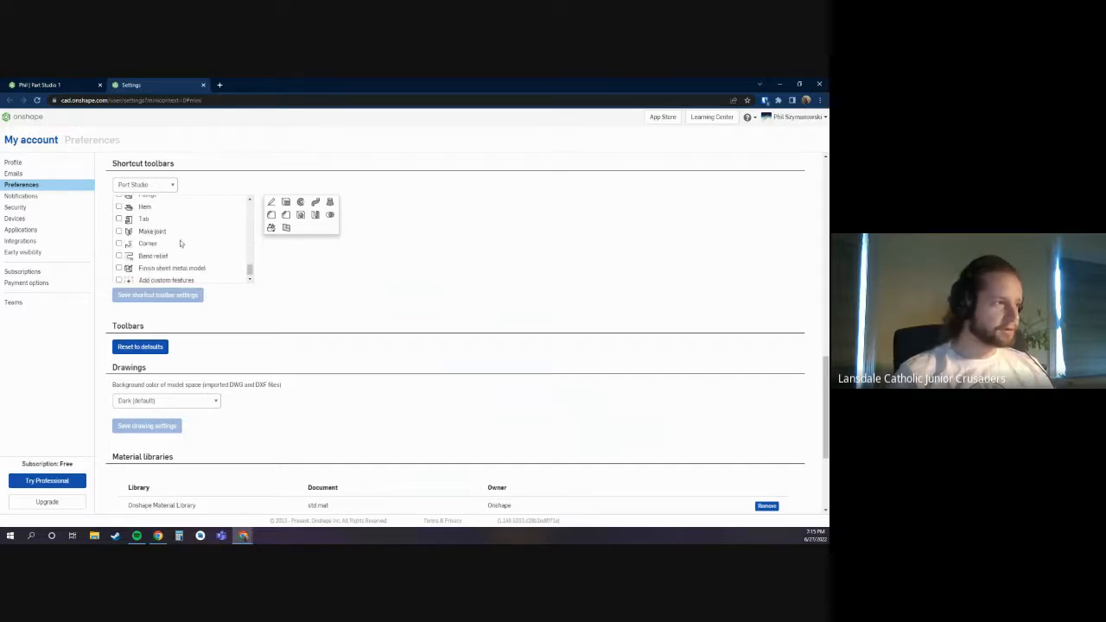
{"action": "scroll", "coordinate": [331, 311], "scroll_direction": "up", "scroll_amount": 2}
{"action": "scroll", "coordinate": [311, 320], "scroll_direction": "up", "scroll_amount": 2}
{"action": "scroll", "coordinate": [353, 293], "scroll_direction": "down", "scroll_amount": 2}
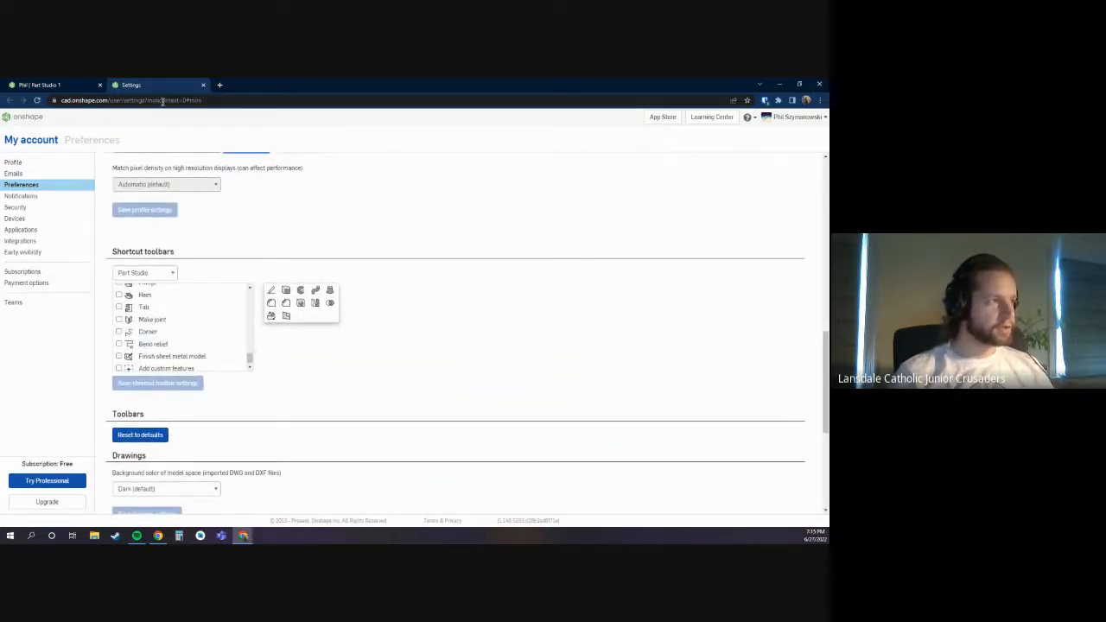
{"action": "left_click", "coordinate": [203, 85]}
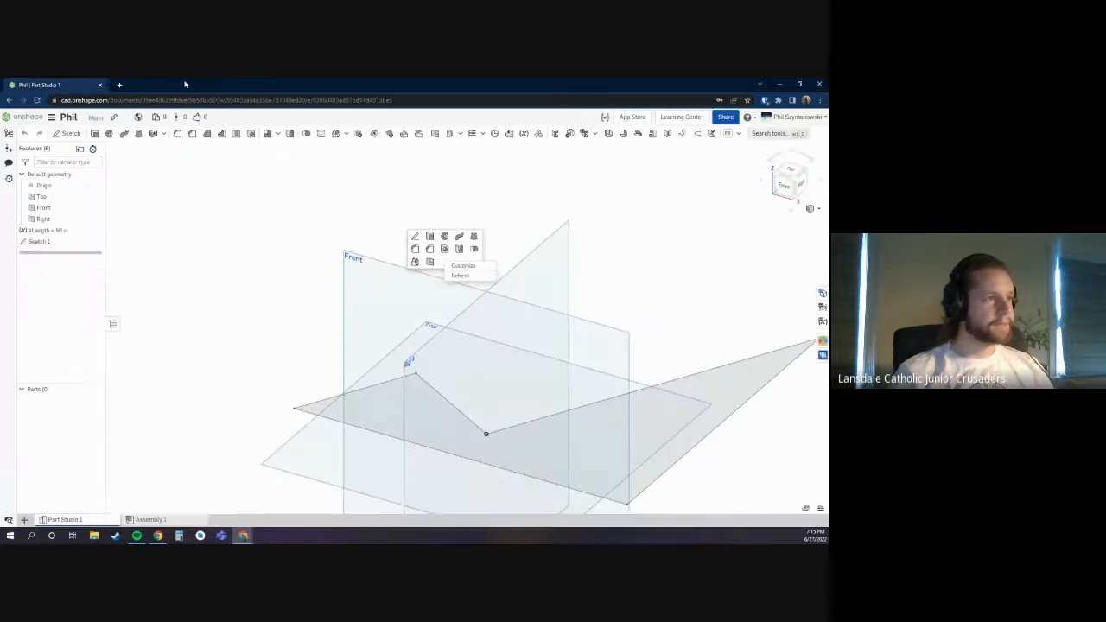
Step: Switch to Assembly 1 and display its shortcut toolbar
{"action": "left_click", "coordinate": [149, 520]}
{"action": "key", "text": "s"}
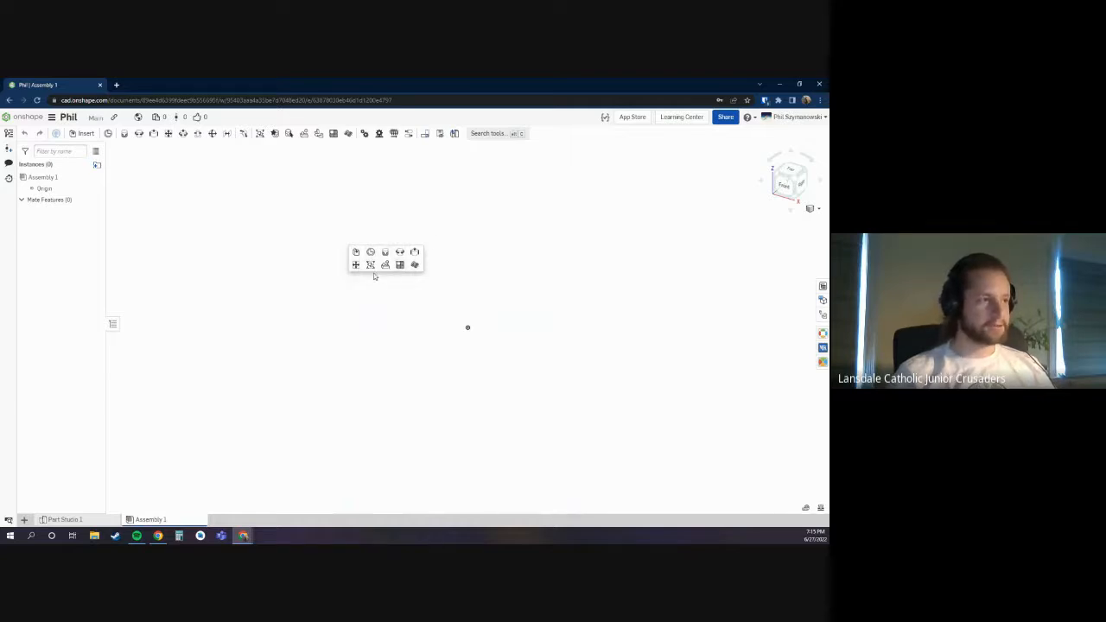
{"action": "left_click_drag", "start_coordinate": [306, 218], "coordinate": [424, 304]}
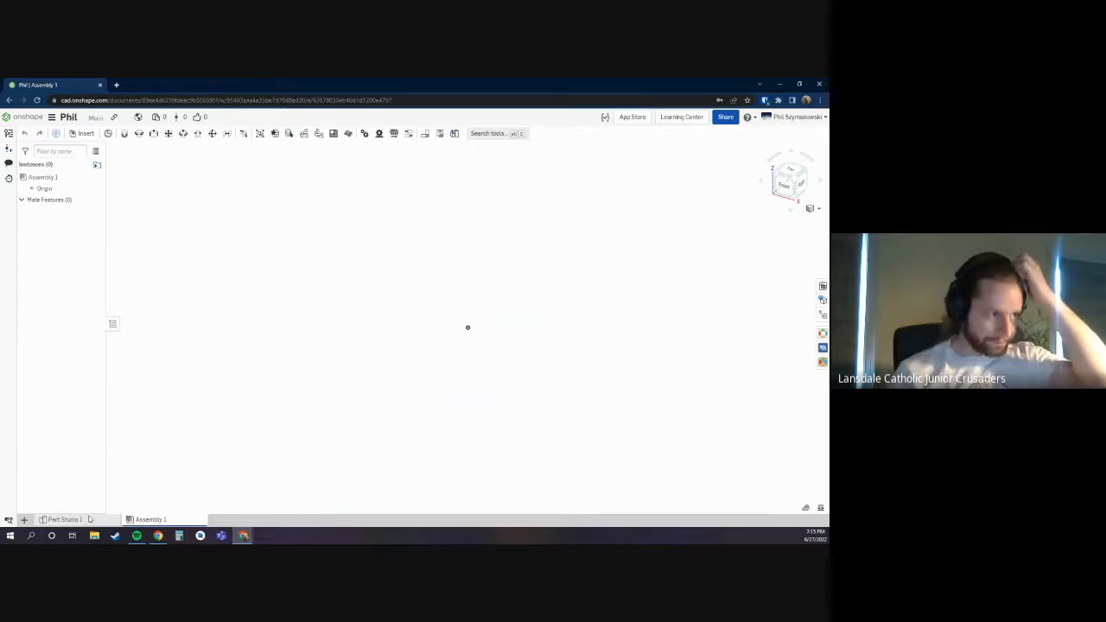
Step: Open Sketch 1 in Part Studio 1 for editing and display the sketch shortcut toolbar with its customization option
{"action": "left_click", "coordinate": [88, 520]}
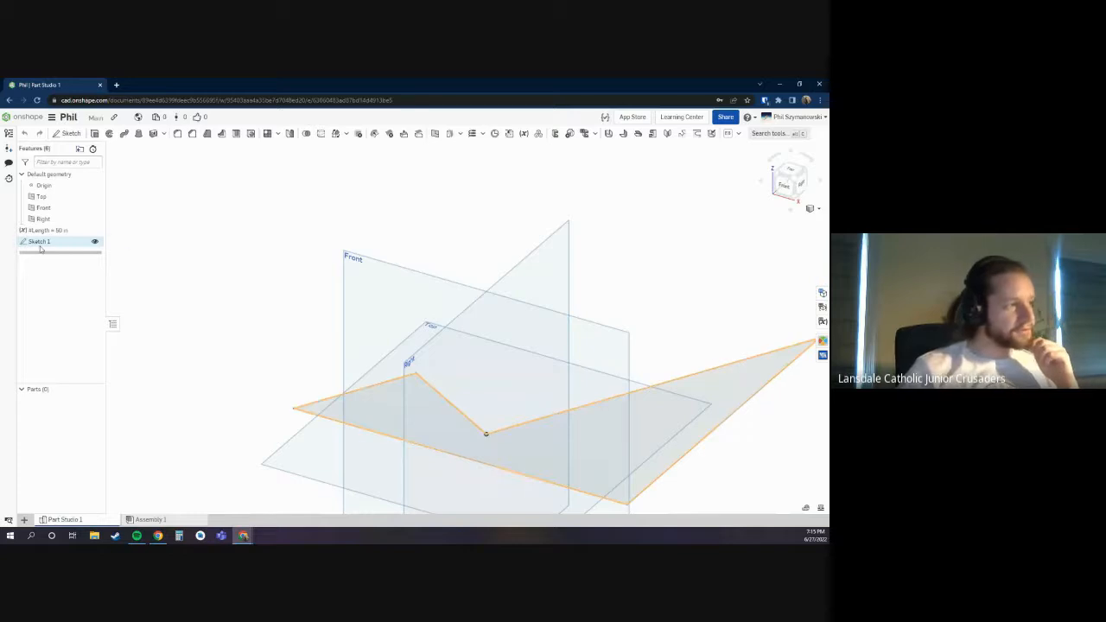
{"action": "double_click", "coordinate": [41, 244]}
{"action": "right_click", "coordinate": [489, 227]}
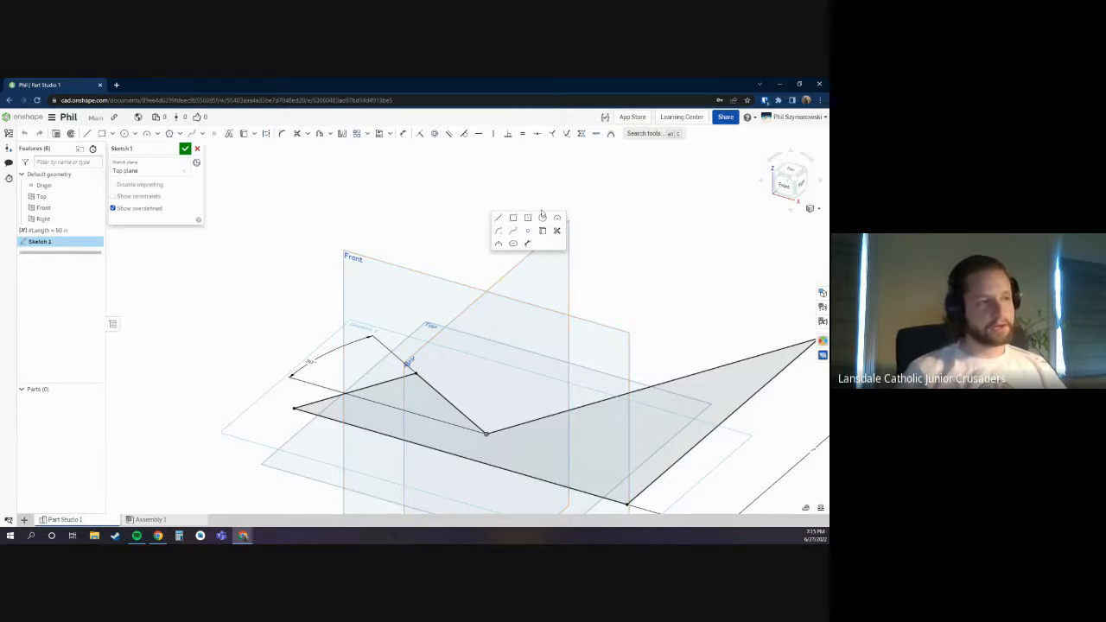
{"action": "right_click", "coordinate": [561, 251]}
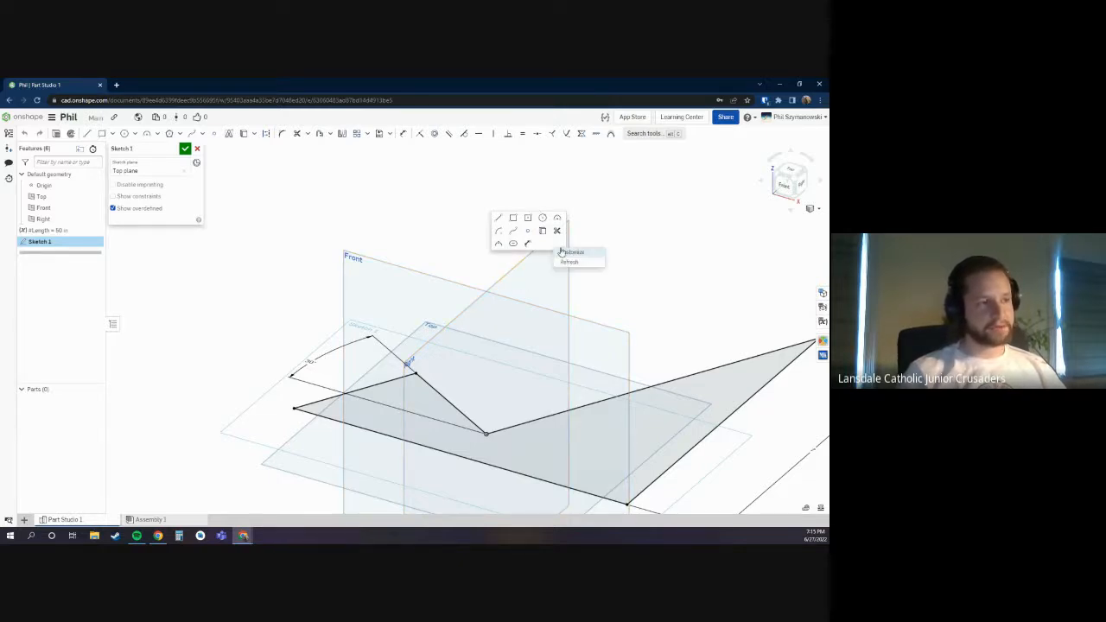
{"action": "left_click", "coordinate": [408, 188]}
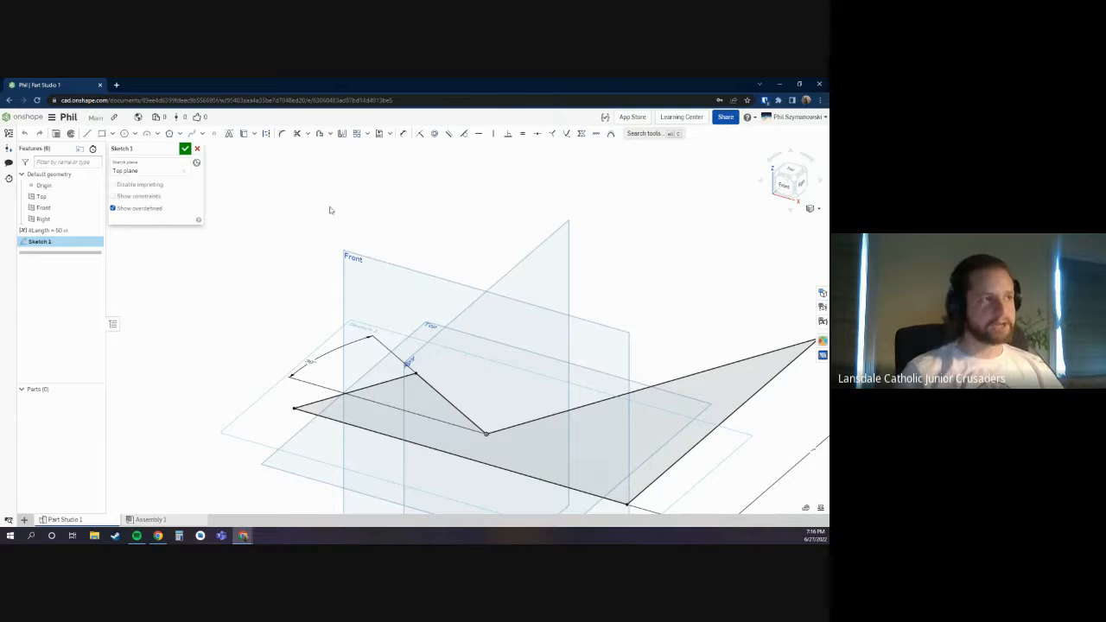
{"action": "mouse_move", "coordinate": [382, 185]}
{"action": "left_mouse_down"}
{"action": "mouse_move", "coordinate": [445, 222]}
{"action": "mouse_move", "coordinate": [565, 173]}
{"action": "mouse_move", "coordinate": [399, 211]}
{"action": "left_mouse_up"}
{"action": "key", "text": "s"}
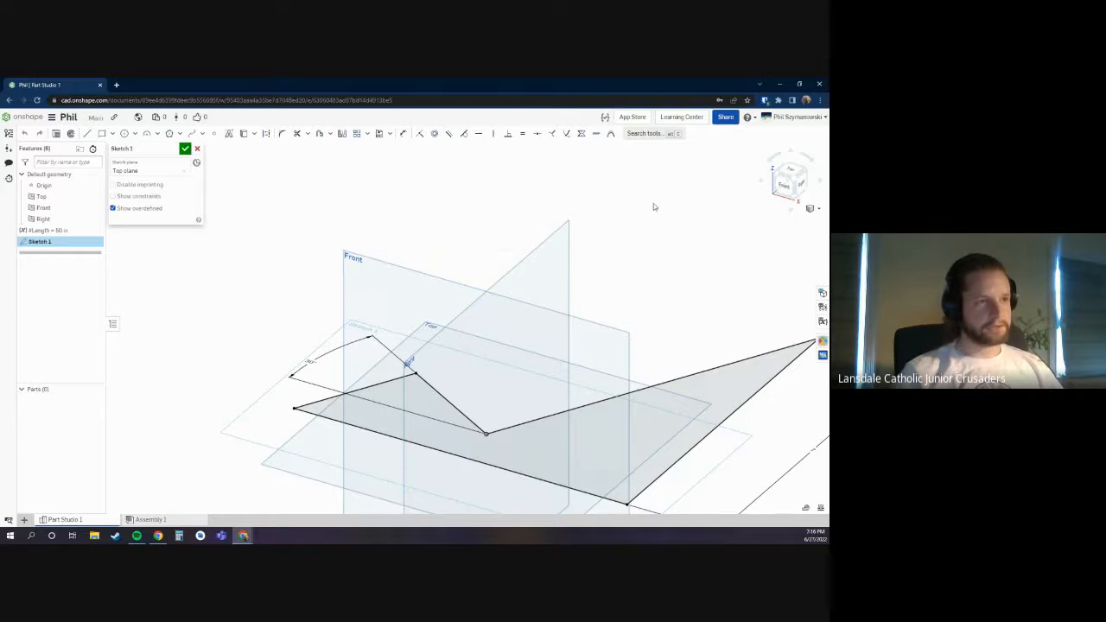
Step: View the sketch from the top, window-select the two short edges beside the origin, and clear the selection
{"action": "left_click", "coordinate": [776, 173]}
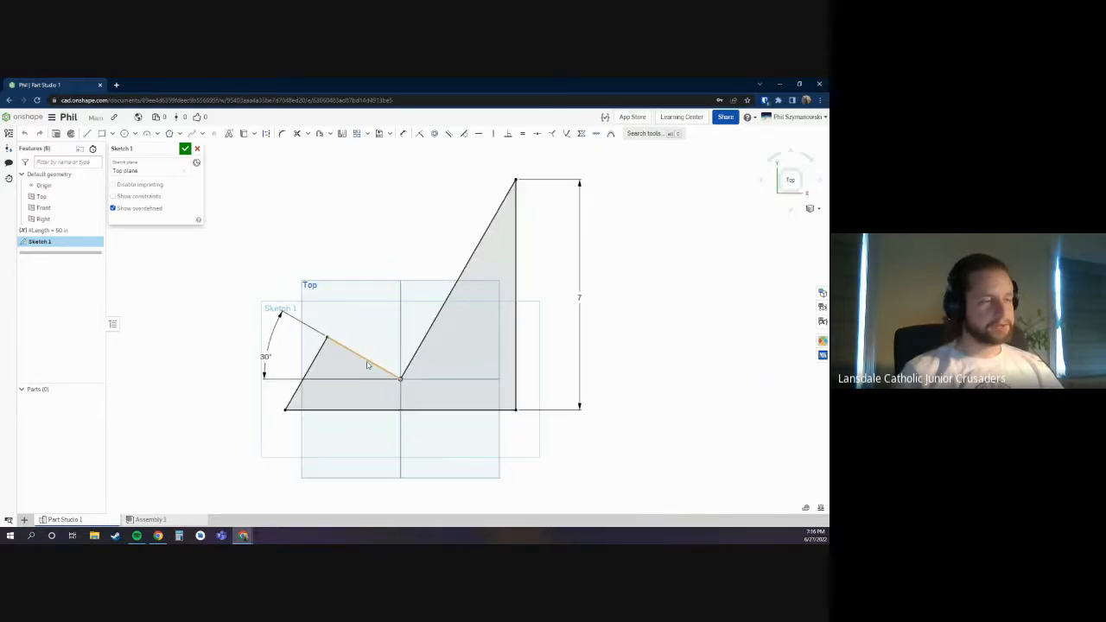
{"action": "mouse_move", "coordinate": [292, 194]}
{"action": "left_mouse_down"}
{"action": "mouse_move", "coordinate": [587, 371]}
{"action": "mouse_move", "coordinate": [385, 238]}
{"action": "left_mouse_up"}
{"action": "mouse_move", "coordinate": [605, 181]}
{"action": "left_mouse_down"}
{"action": "mouse_move", "coordinate": [295, 366]}
{"action": "mouse_move", "coordinate": [459, 188]}
{"action": "mouse_move", "coordinate": [467, 160]}
{"action": "left_mouse_up"}
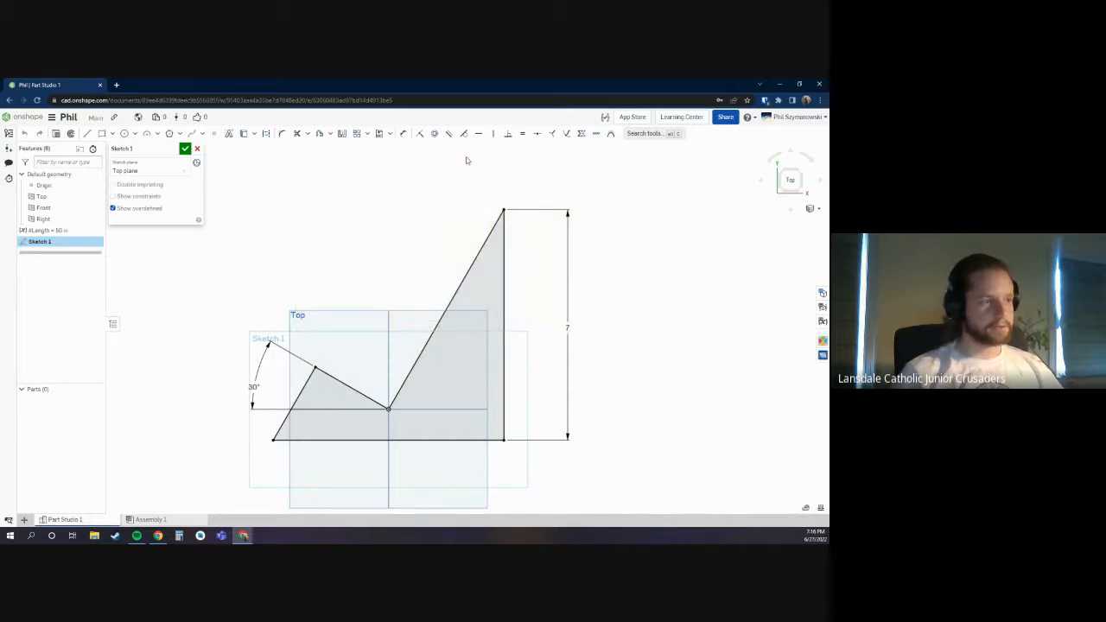
{"action": "left_click_drag", "start_coordinate": [185, 249], "coordinate": [413, 462]}
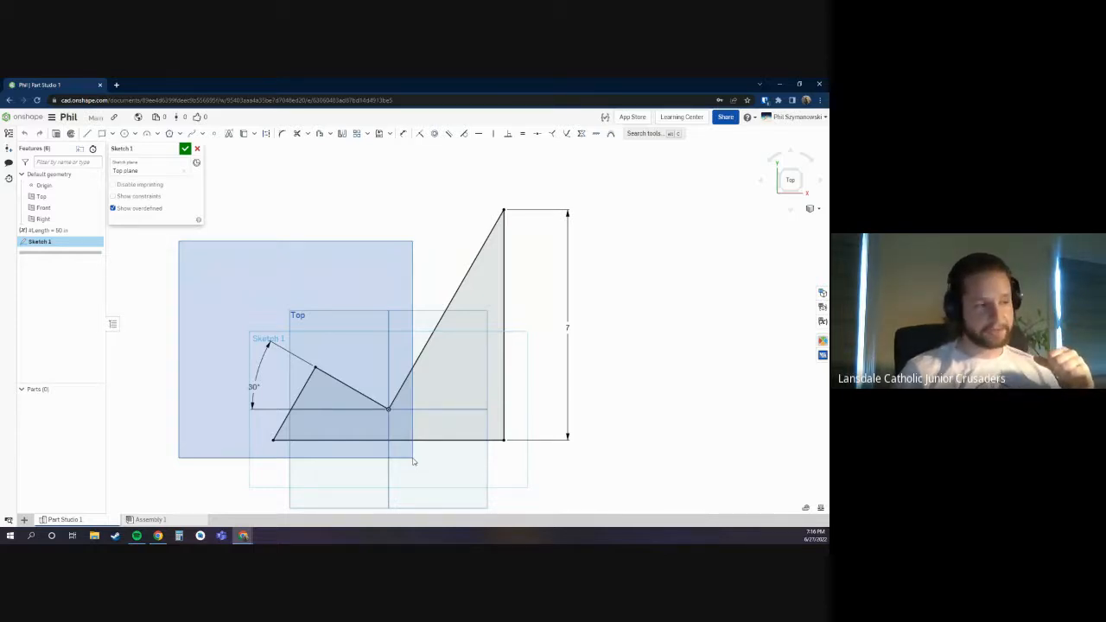
{"action": "left_click_drag", "start_coordinate": [413, 462], "coordinate": [417, 468]}
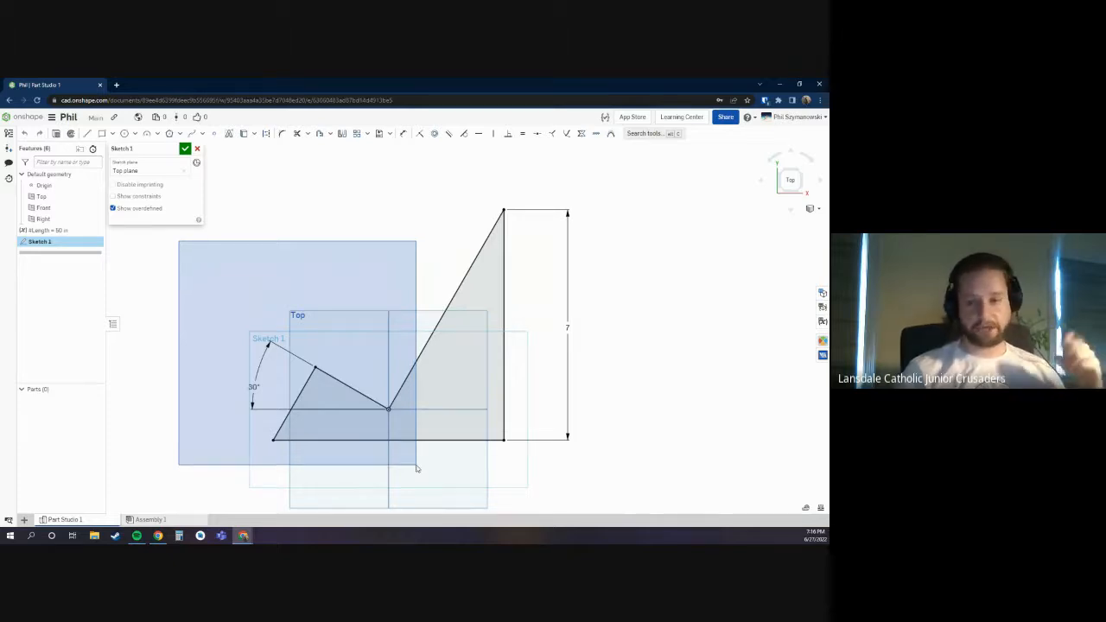
{"action": "left_click_drag", "start_coordinate": [416, 468], "coordinate": [415, 469]}
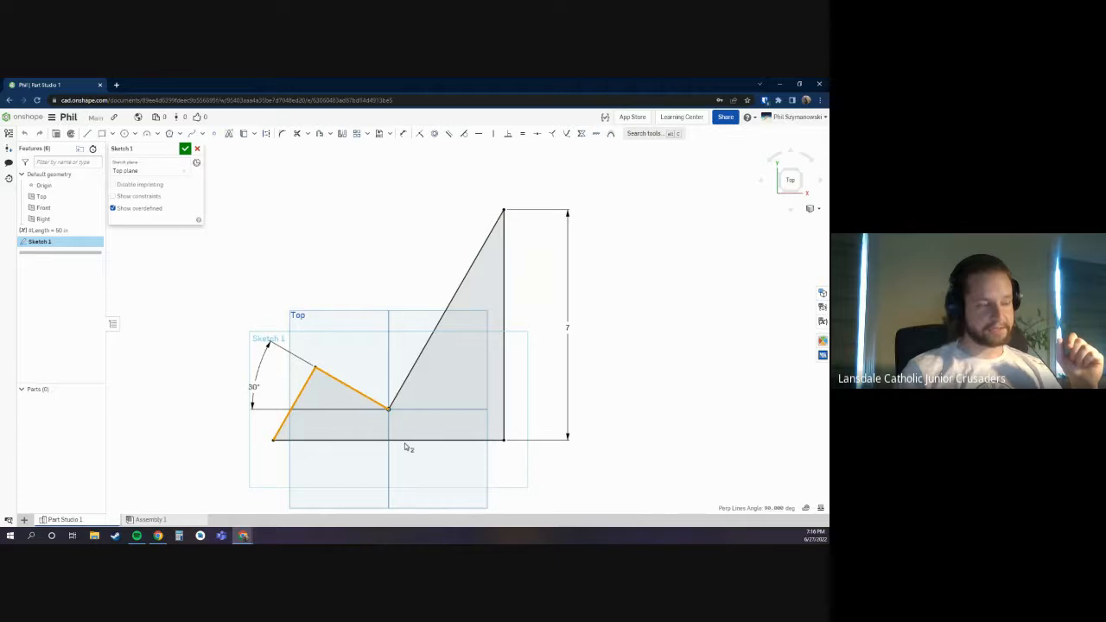
{"action": "left_click", "coordinate": [316, 291]}
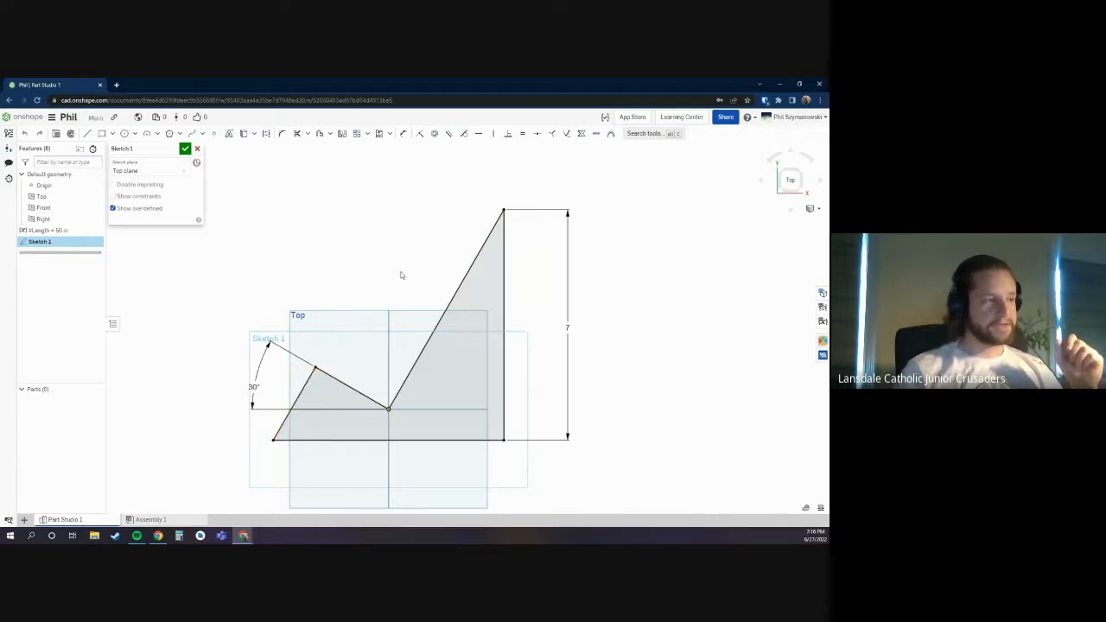
Step: Crossing-select the two short sketch edges and the horizontal base edge, and clear the selection
{"action": "left_click_drag", "start_coordinate": [393, 258], "coordinate": [355, 309]}
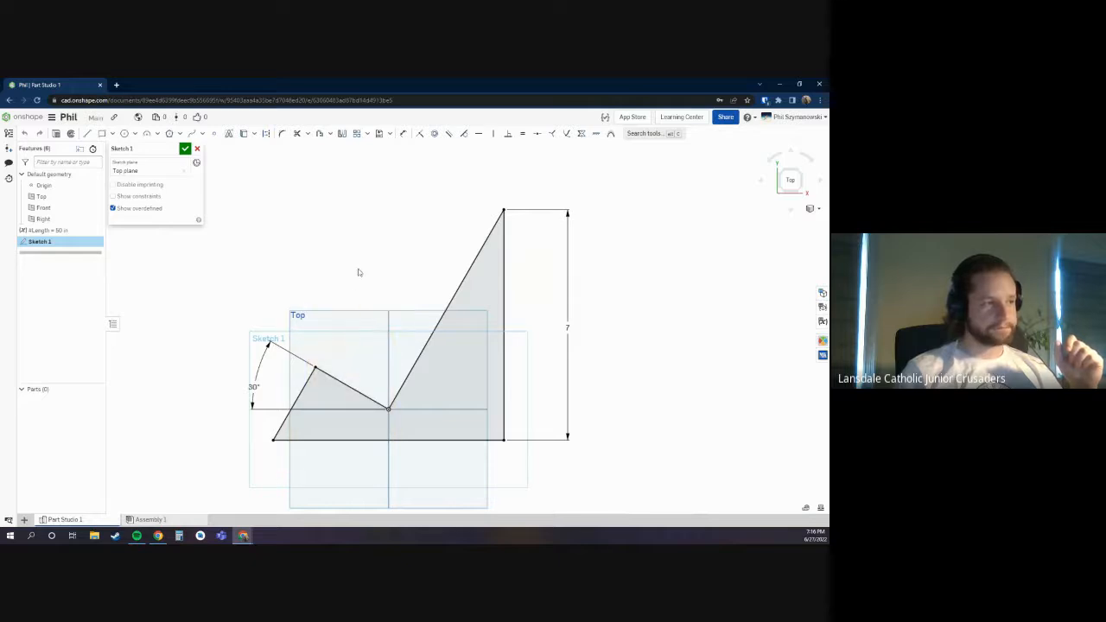
{"action": "left_click_drag", "start_coordinate": [360, 269], "coordinate": [215, 456]}
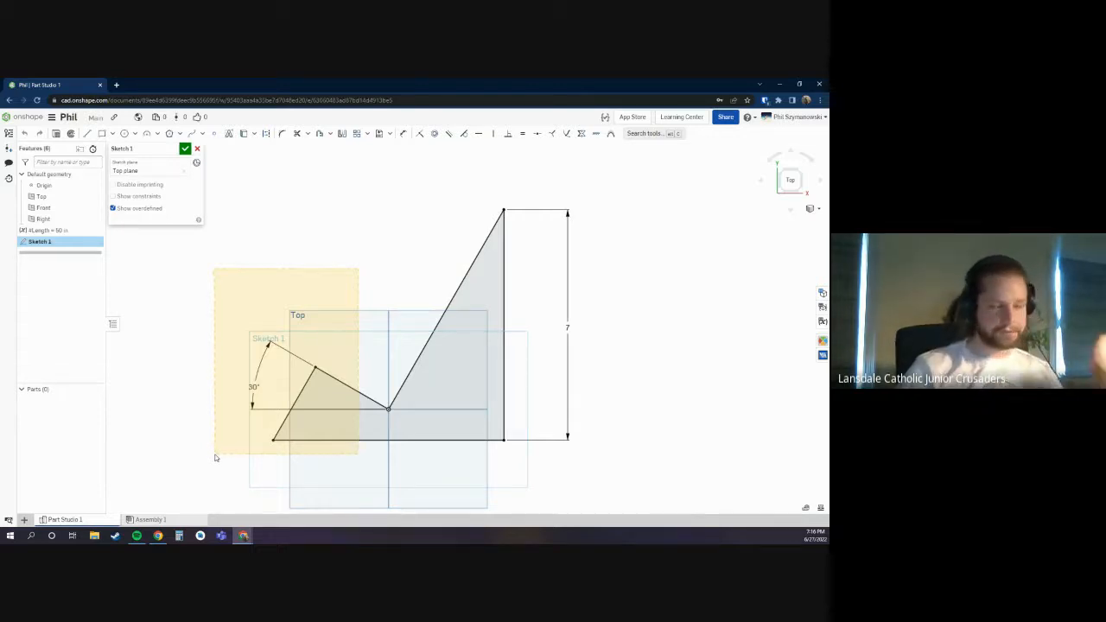
{"action": "left_click_drag", "start_coordinate": [217, 458], "coordinate": [218, 459]}
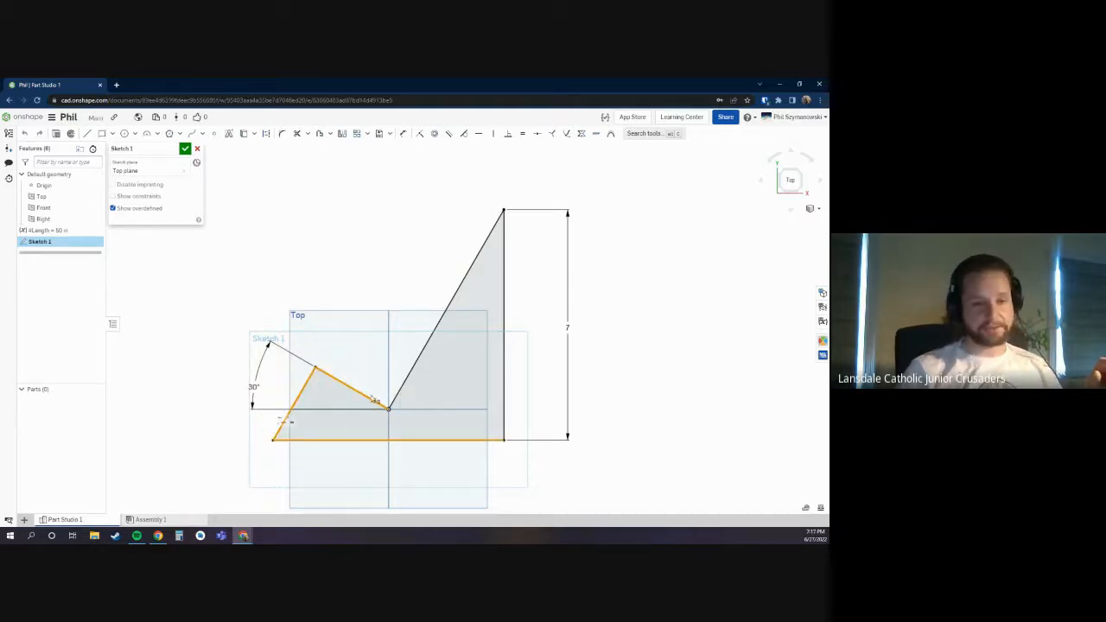
{"action": "left_click", "coordinate": [356, 267]}
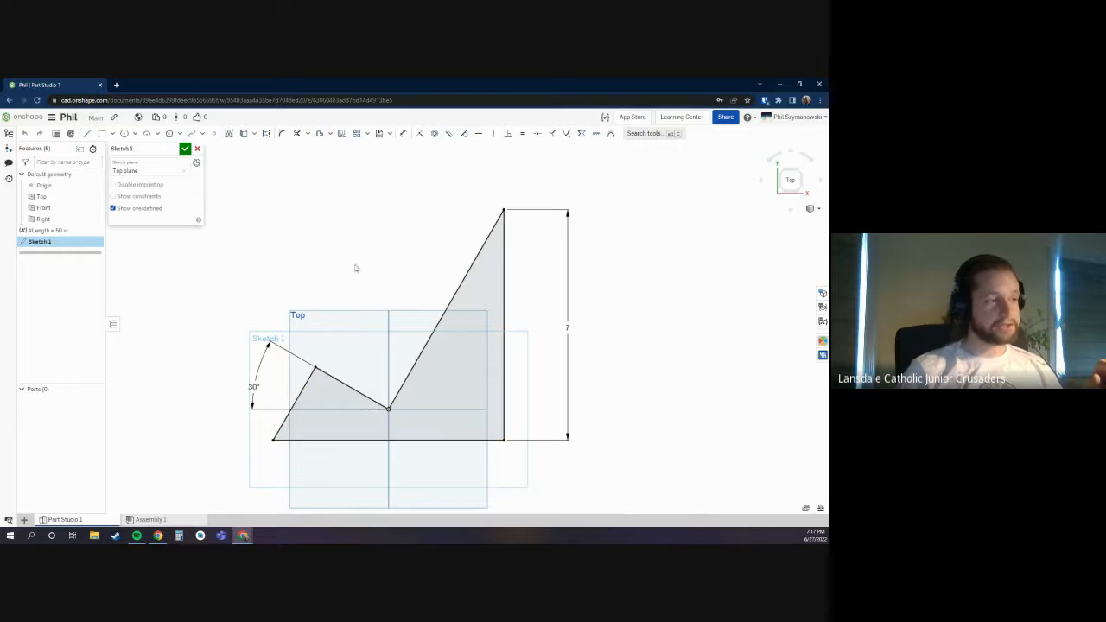
Step: Repeat the crossing selection with a wider box that also catches the long slanted edge, and clear the selection
{"action": "left_click_drag", "start_coordinate": [355, 267], "coordinate": [252, 484]}
{"action": "left_click", "coordinate": [272, 275]}
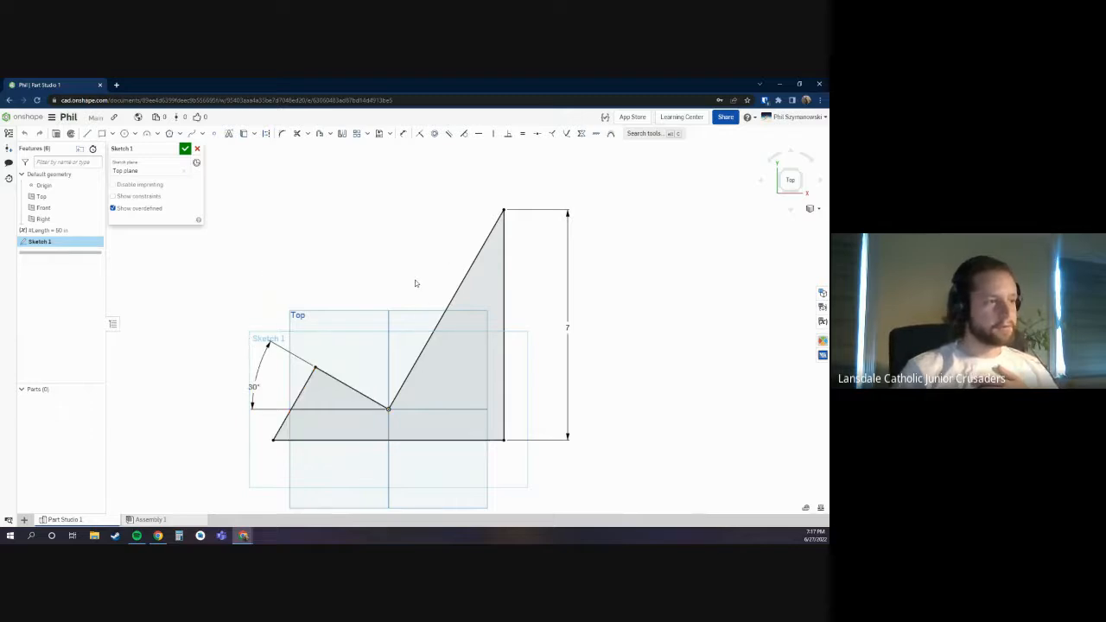
{"action": "mouse_move", "coordinate": [416, 279]}
{"action": "left_mouse_down"}
{"action": "mouse_move", "coordinate": [195, 482]}
{"action": "mouse_move", "coordinate": [383, 403]}
{"action": "mouse_move", "coordinate": [506, 210]}
{"action": "mouse_move", "coordinate": [309, 440]}
{"action": "mouse_move", "coordinate": [228, 510]}
{"action": "mouse_move", "coordinate": [208, 506]}
{"action": "mouse_move", "coordinate": [204, 471]}
{"action": "left_mouse_up"}
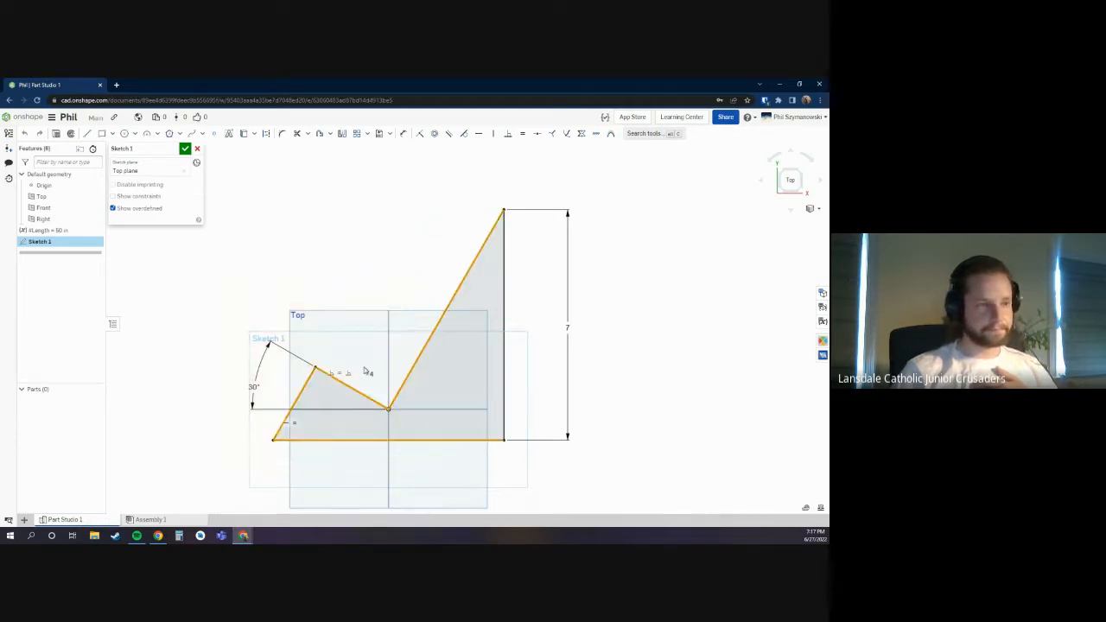
{"action": "left_click", "coordinate": [305, 290]}
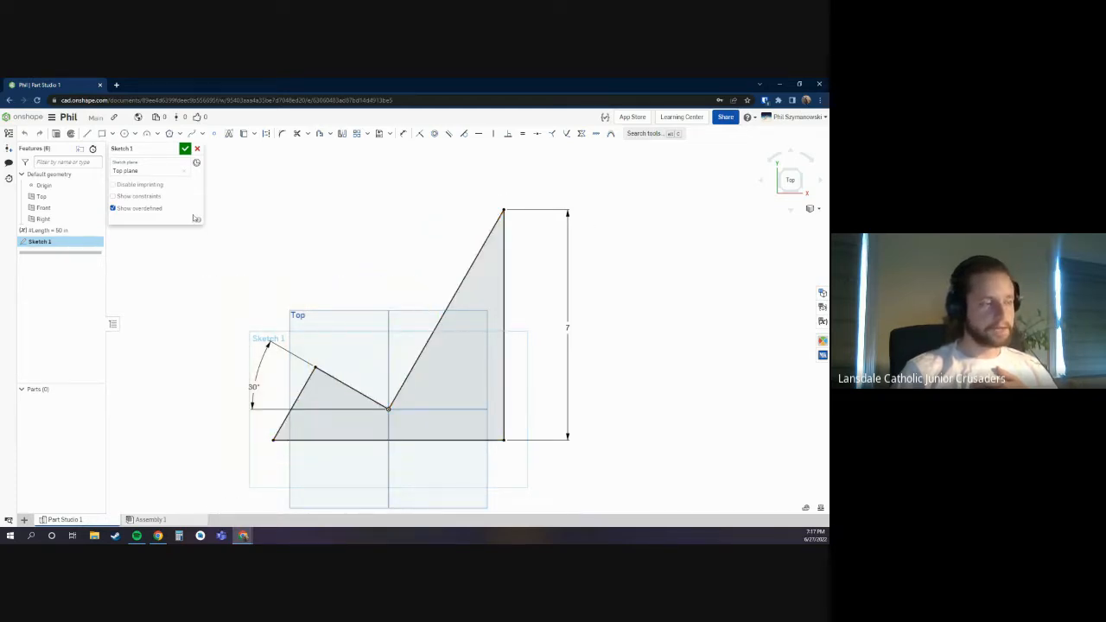
Step: Compare a window selection with crossing selections over nearly the whole sketch, leaving out the vertical 7-unit edge
{"action": "mouse_move", "coordinate": [228, 188]}
{"action": "left_mouse_down"}
{"action": "mouse_move", "coordinate": [378, 250]}
{"action": "mouse_move", "coordinate": [664, 432]}
{"action": "mouse_move", "coordinate": [637, 445]}
{"action": "mouse_move", "coordinate": [613, 435]}
{"action": "mouse_move", "coordinate": [435, 487]}
{"action": "mouse_move", "coordinate": [468, 473]}
{"action": "mouse_move", "coordinate": [484, 482]}
{"action": "left_mouse_up"}
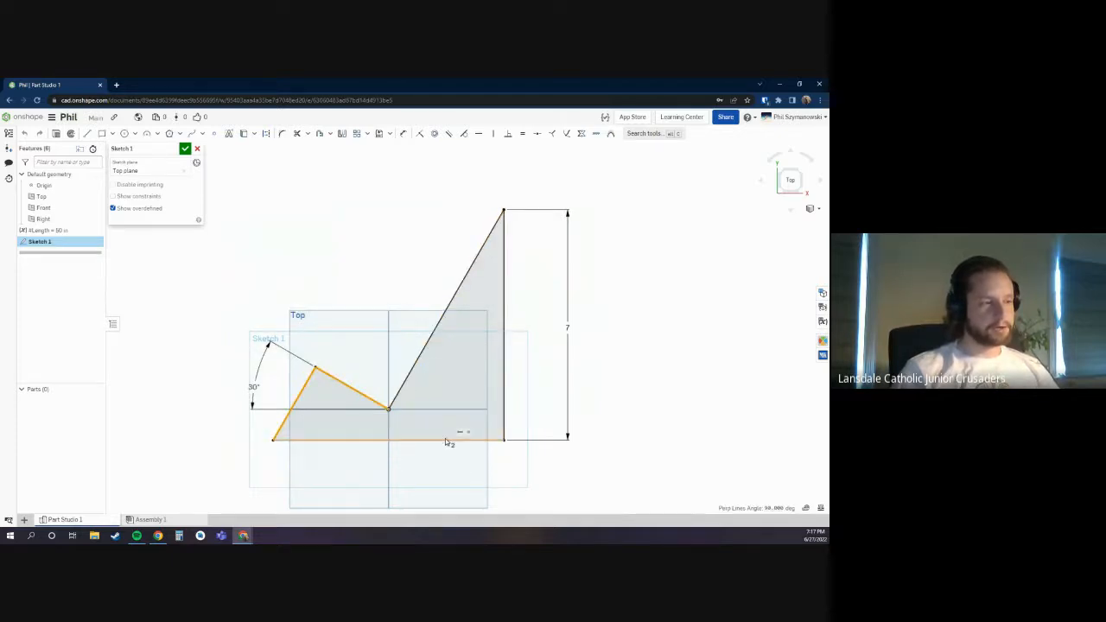
{"action": "left_click", "coordinate": [454, 503]}
{"action": "mouse_move", "coordinate": [463, 466]}
{"action": "left_mouse_down"}
{"action": "mouse_move", "coordinate": [271, 302]}
{"action": "mouse_move", "coordinate": [216, 198]}
{"action": "left_mouse_up"}
{"action": "mouse_move", "coordinate": [474, 206]}
{"action": "left_mouse_down"}
{"action": "mouse_move", "coordinate": [336, 474]}
{"action": "mouse_move", "coordinate": [231, 481]}
{"action": "left_mouse_up"}
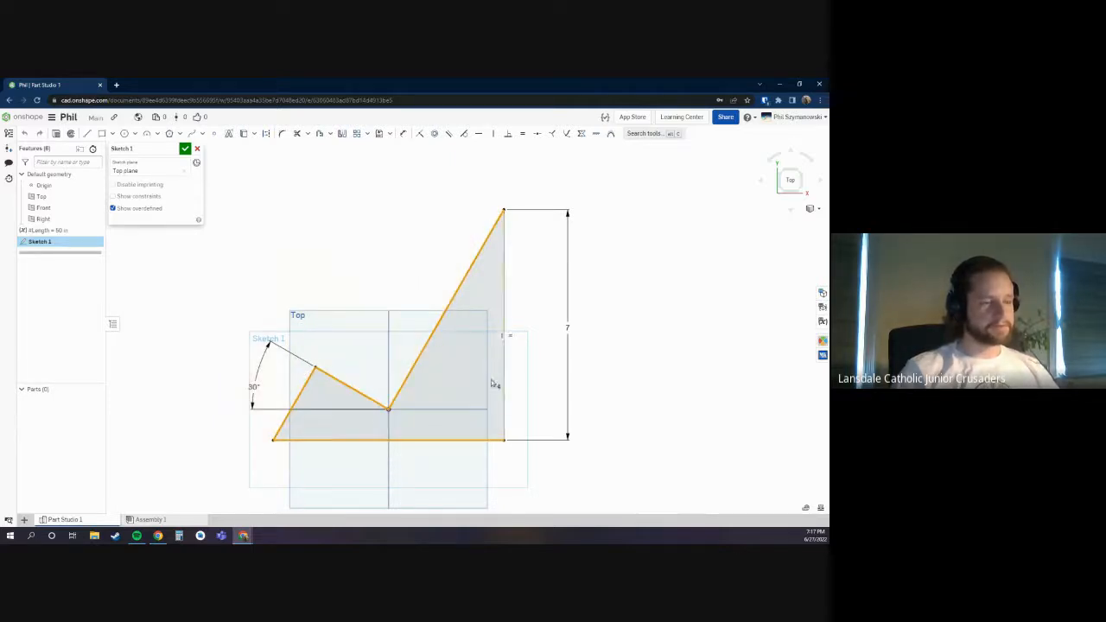
Step: Rotate the top view clockwise until the long slanted edge lies horizontal, and sweep a crossing selection box over the sketch
{"action": "left_click", "coordinate": [809, 158]}
{"action": "left_click", "coordinate": [809, 157]}
{"action": "scroll", "coordinate": [371, 201], "scroll_direction": "down", "scroll_amount": 1}
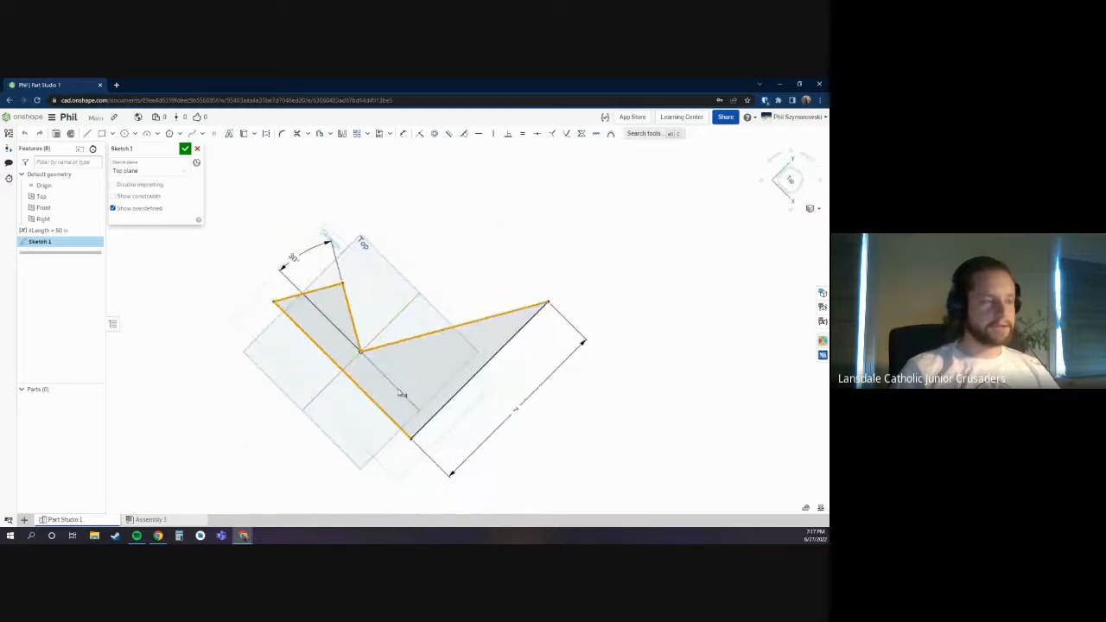
{"action": "scroll", "coordinate": [275, 446], "scroll_direction": "up", "scroll_amount": 2}
{"action": "scroll", "coordinate": [275, 447], "scroll_direction": "down", "scroll_amount": 1}
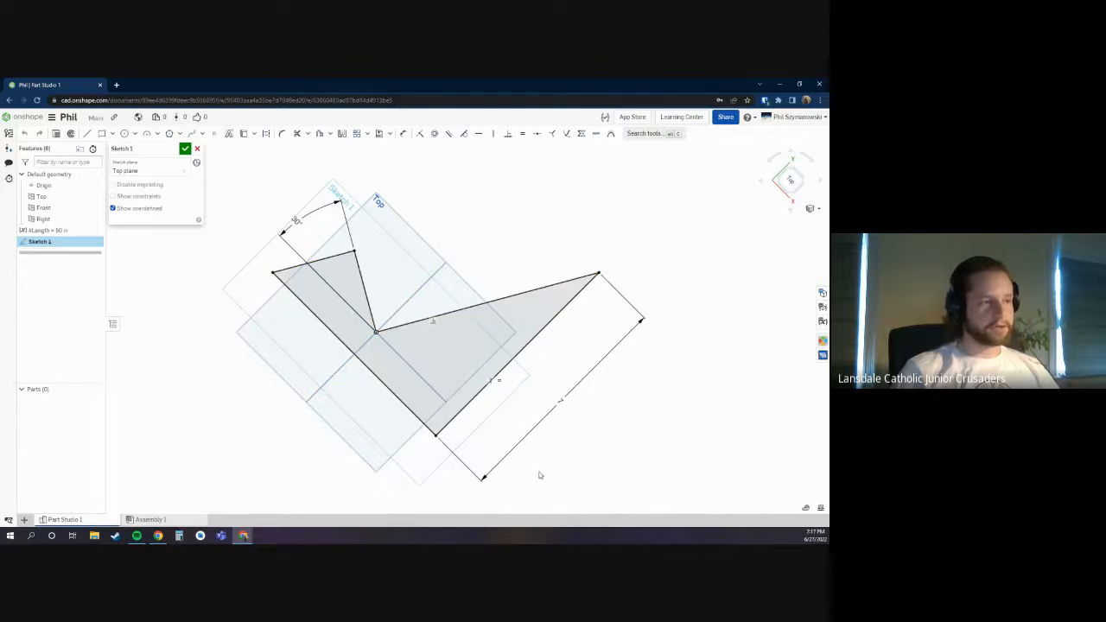
{"action": "left_click", "coordinate": [814, 164]}
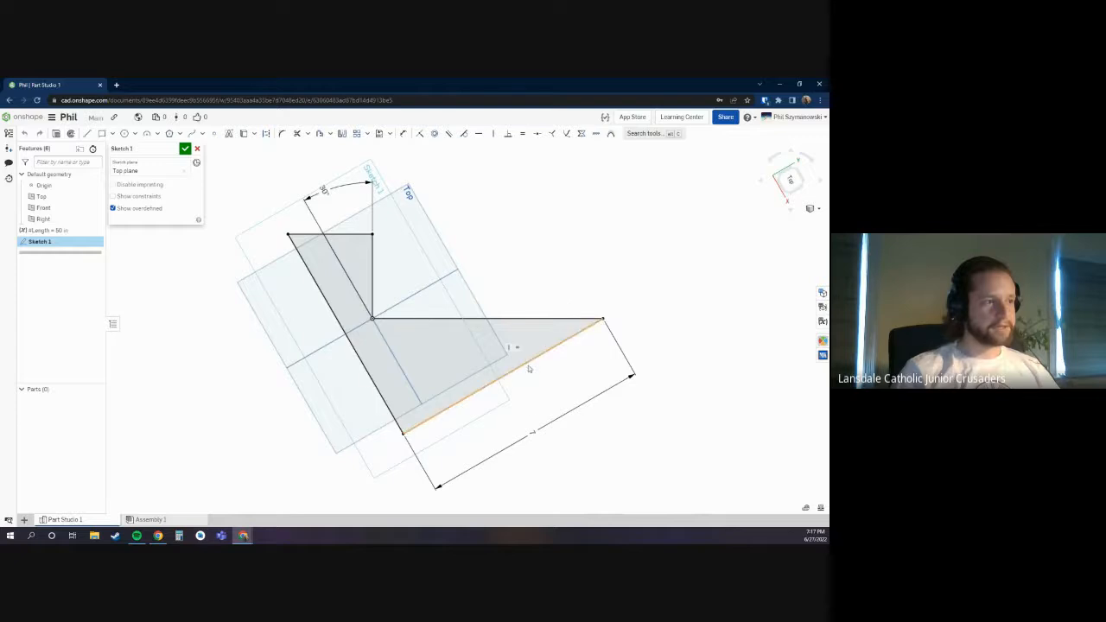
{"action": "left_click_drag", "start_coordinate": [505, 443], "coordinate": [230, 260]}
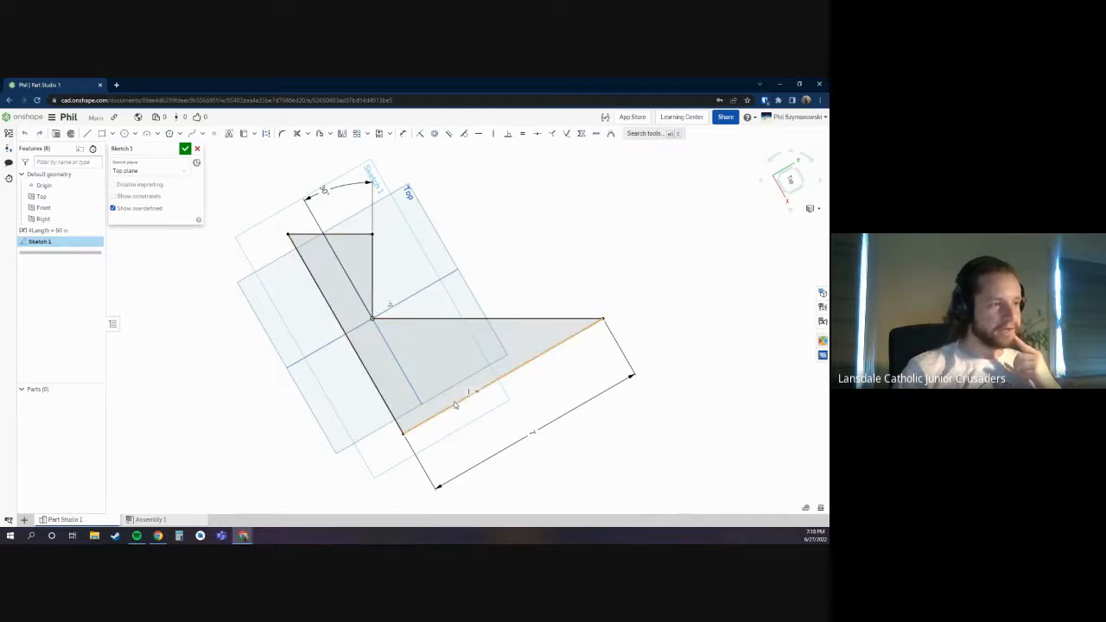
Step: Window-select the inner horizontal edge and the 7-unit edge, repeat around the short upper edge, and clear the selections
{"action": "left_click_drag", "start_coordinate": [277, 293], "coordinate": [663, 464]}
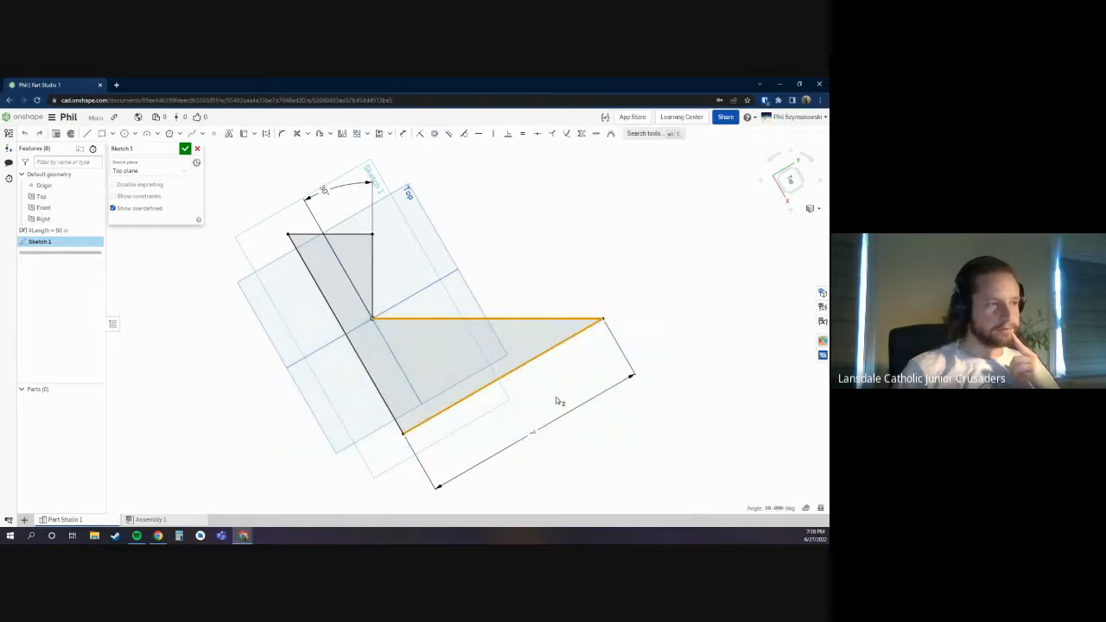
{"action": "key", "text": "e"}
{"action": "left_click_drag", "start_coordinate": [270, 222], "coordinate": [406, 268]}
{"action": "left_click", "coordinate": [463, 250]}
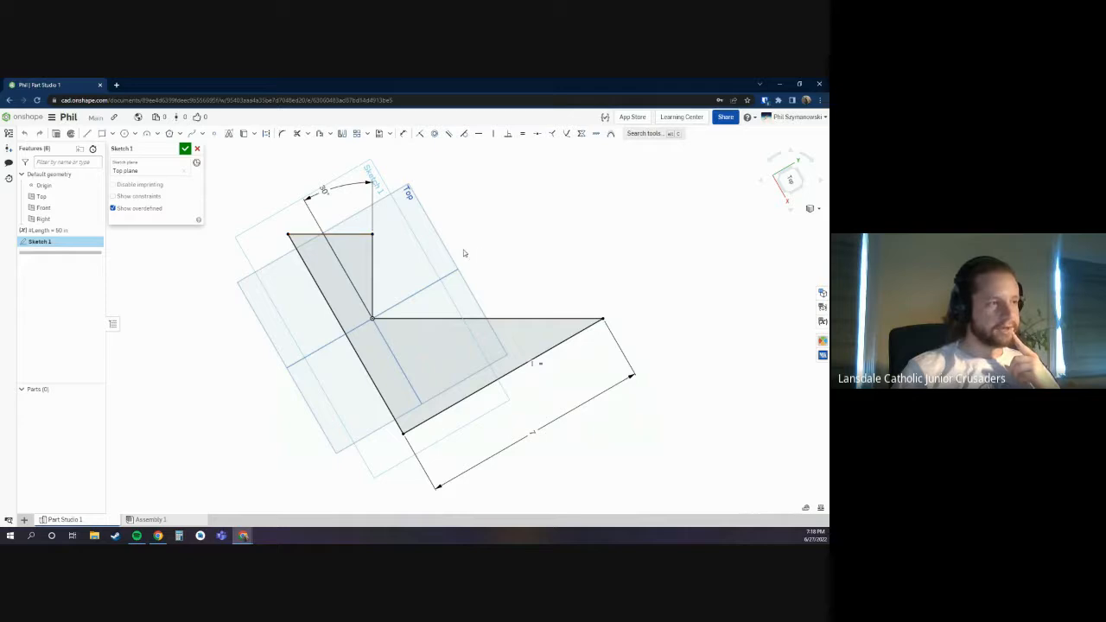
Step: Select the short vertical edge, the inner horizontal edge, the 7-unit edge and the long slanted edge one by one
{"action": "left_click", "coordinate": [372, 263]}
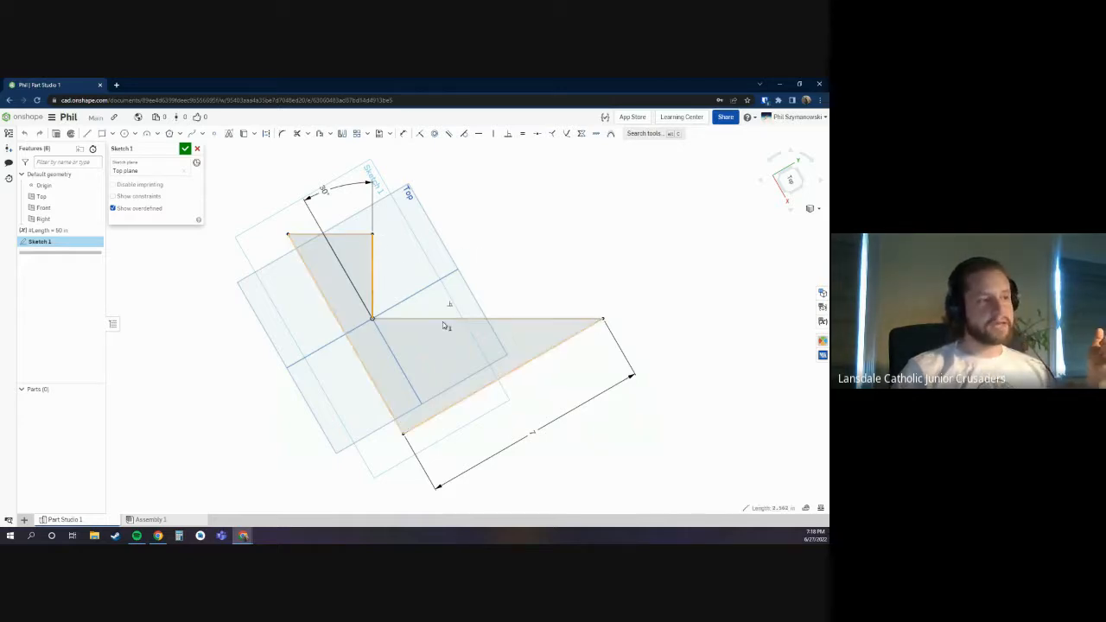
{"action": "left_click", "coordinate": [444, 320]}
{"action": "left_click", "coordinate": [510, 371]}
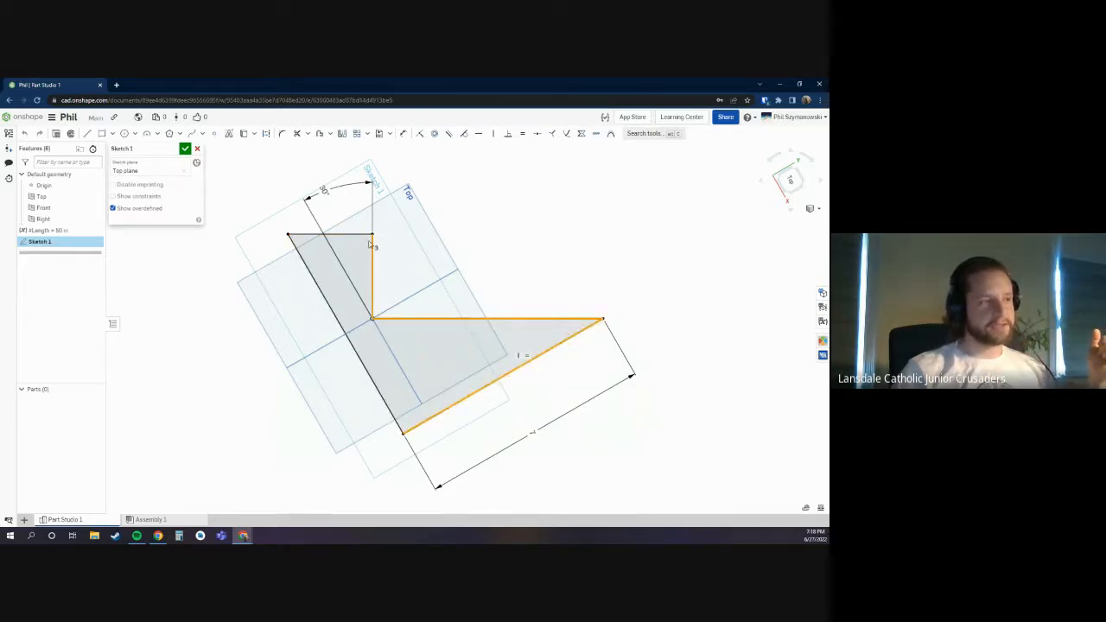
{"action": "left_click", "coordinate": [328, 288]}
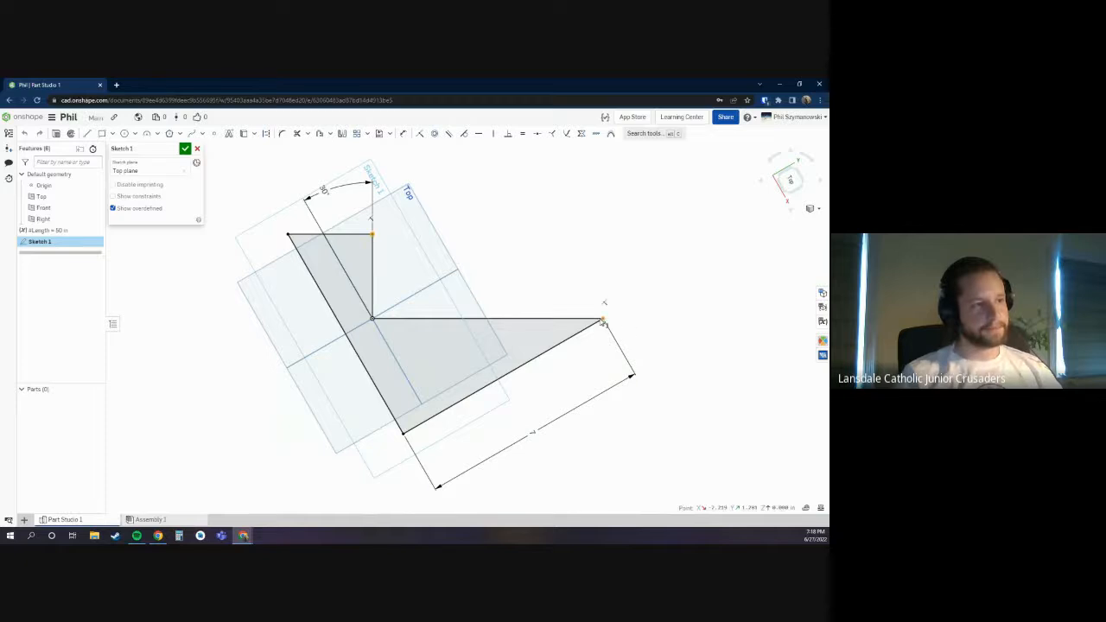
Step: Crossing-select the sketch's sharp outer corner, its upper edges and all its edges in turn, clearing the selections
{"action": "left_click_drag", "start_coordinate": [641, 271], "coordinate": [569, 384]}
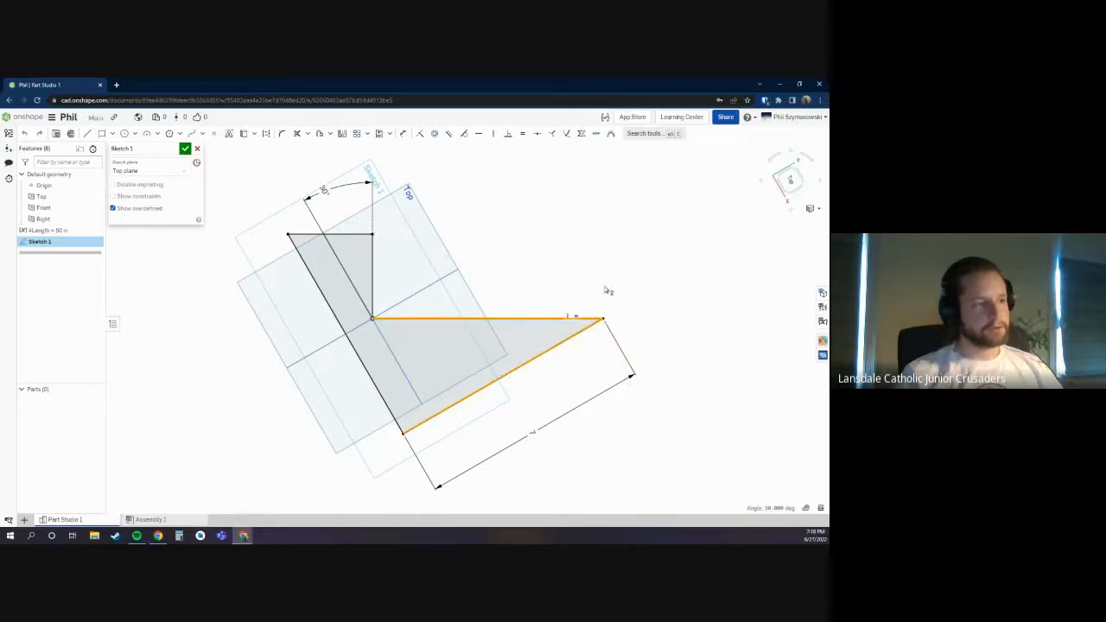
{"action": "left_click", "coordinate": [603, 233]}
{"action": "left_click_drag", "start_coordinate": [533, 188], "coordinate": [273, 269]}
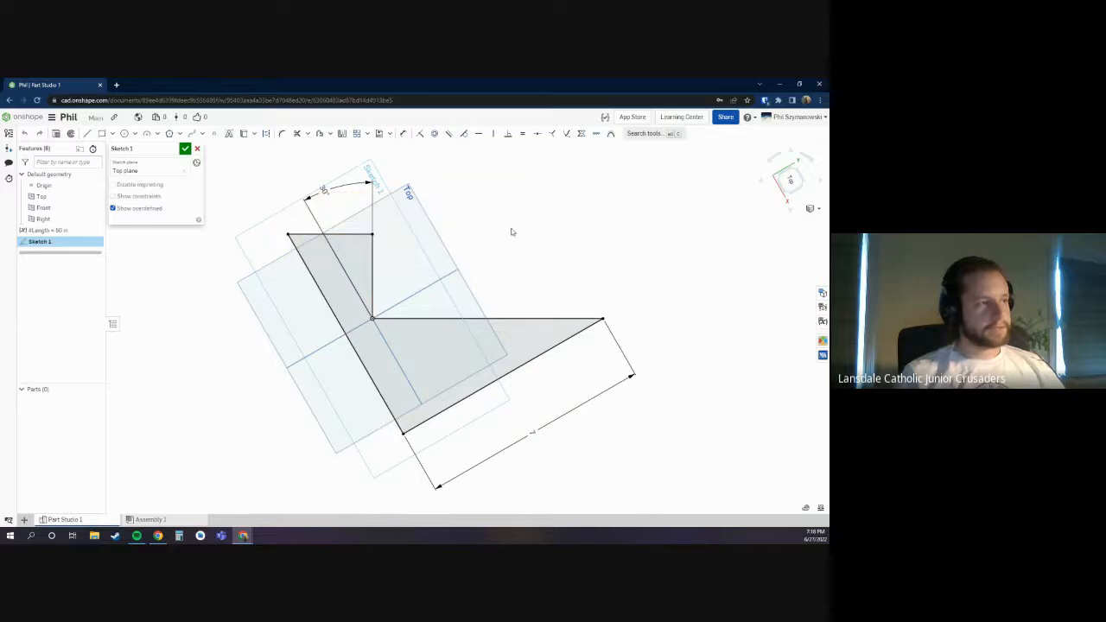
{"action": "left_click_drag", "start_coordinate": [551, 232], "coordinate": [355, 455]}
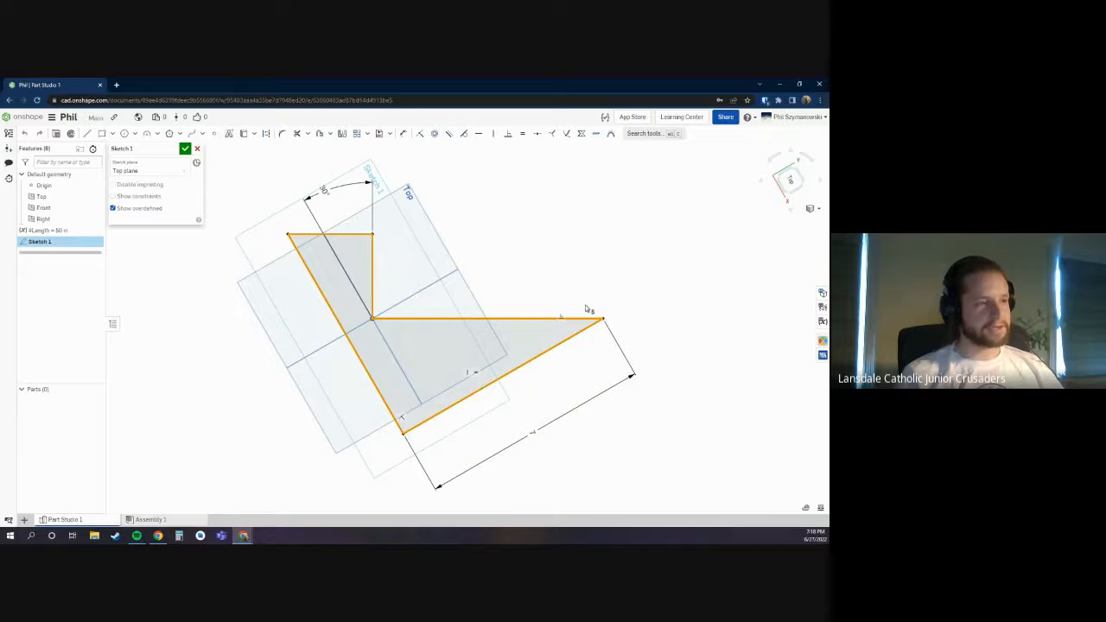
{"action": "left_click", "coordinate": [453, 262]}
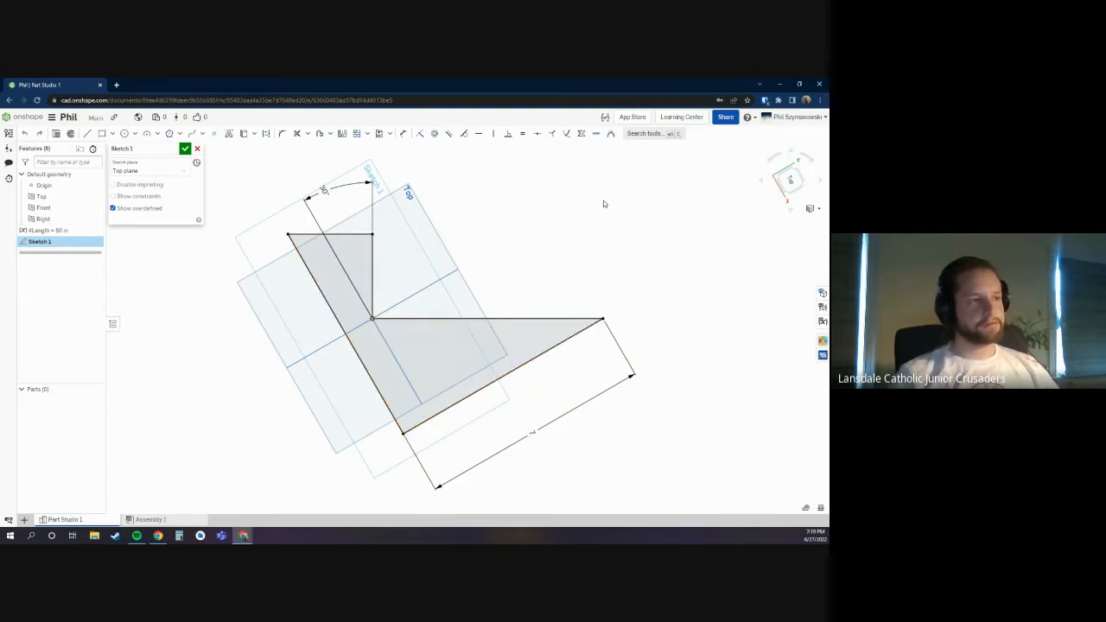
Step: Try to apply a Coincident constraint to the inner horizontal edge, the 7-unit edge and the long slanted edge
{"action": "mouse_move", "coordinate": [629, 203]}
{"action": "left_mouse_down"}
{"action": "mouse_move", "coordinate": [663, 164]}
{"action": "mouse_move", "coordinate": [690, 207]}
{"action": "left_mouse_up"}
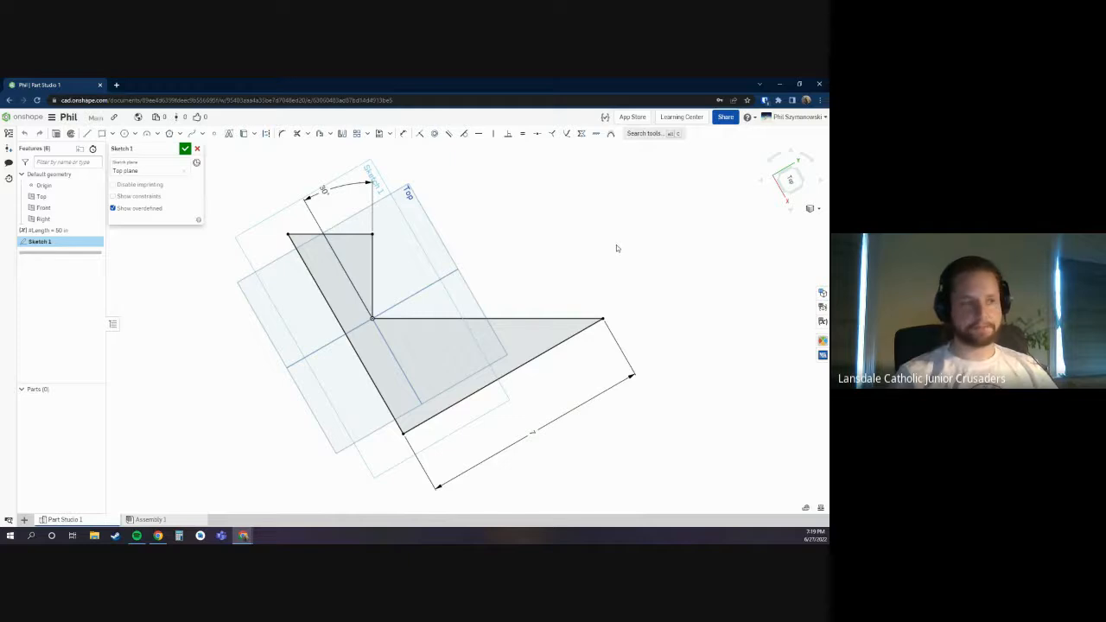
{"action": "left_click", "coordinate": [418, 134]}
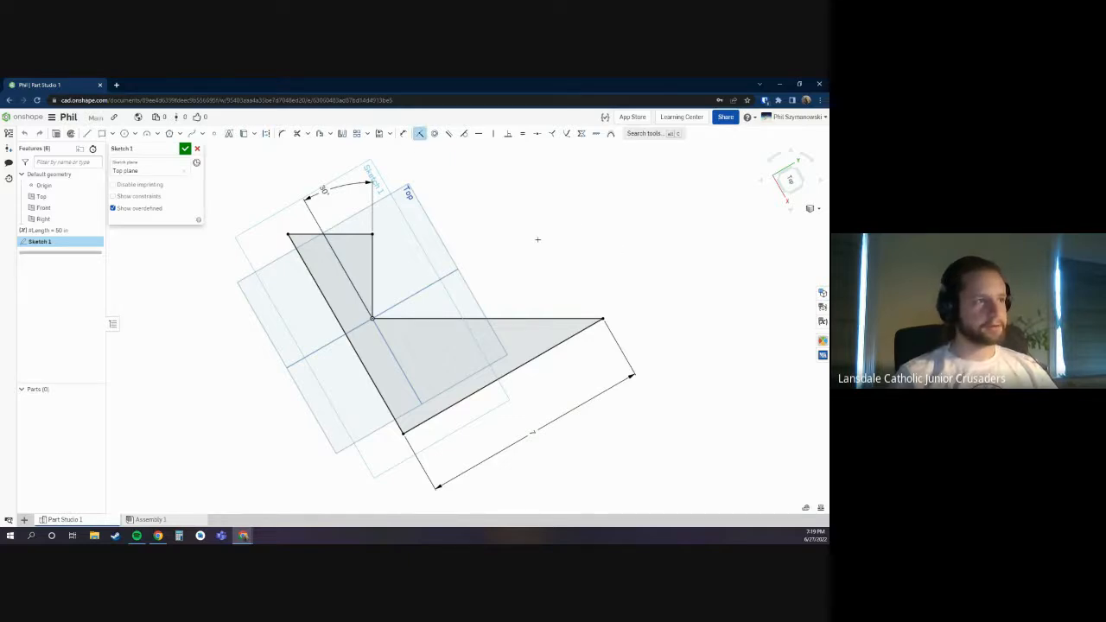
{"action": "key", "text": "Escape"}
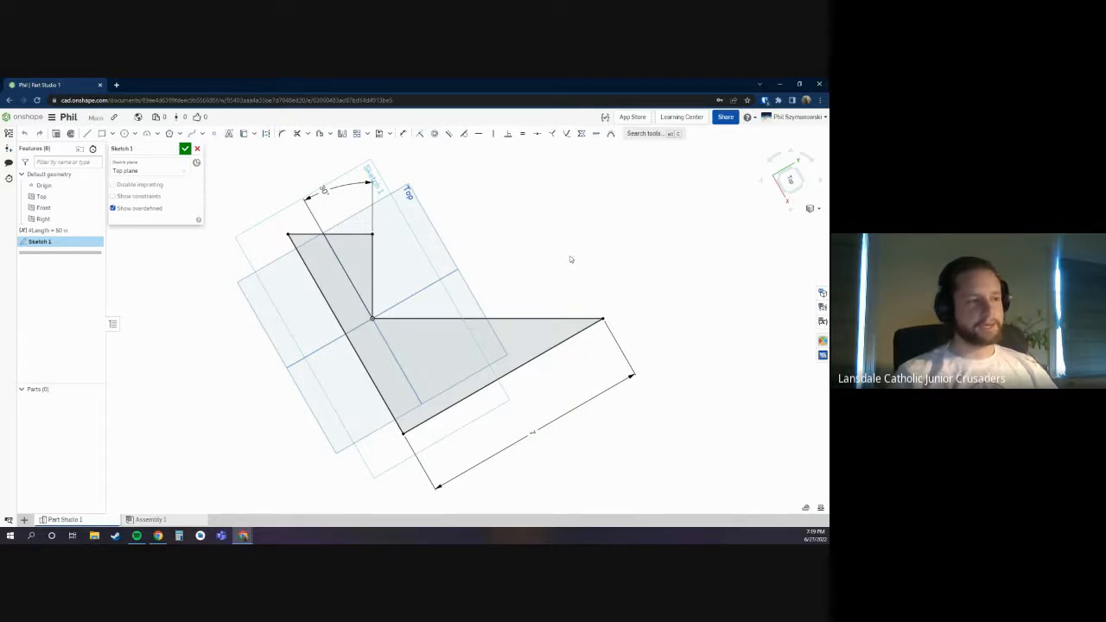
{"action": "left_click", "coordinate": [576, 320]}
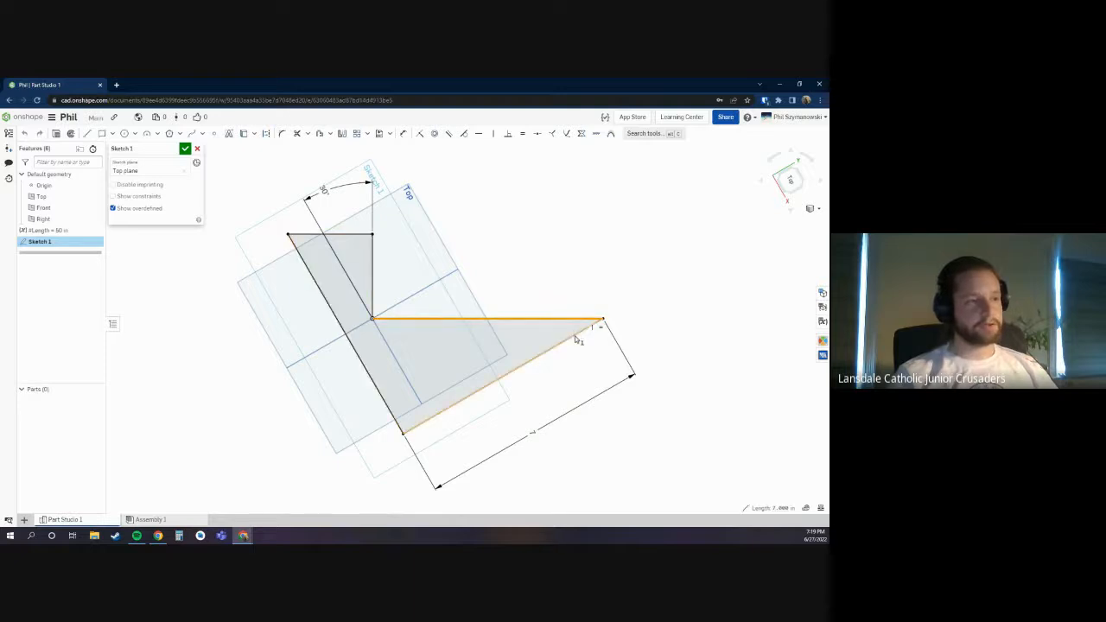
{"action": "left_click", "coordinate": [577, 335]}
{"action": "left_click", "coordinate": [370, 375]}
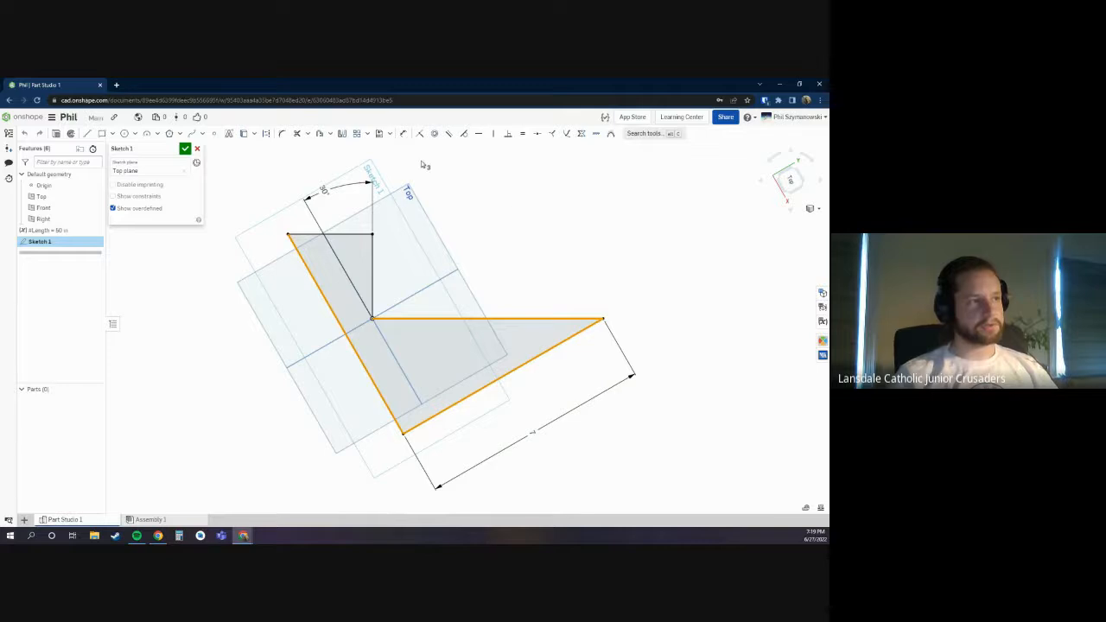
{"action": "left_click", "coordinate": [420, 134]}
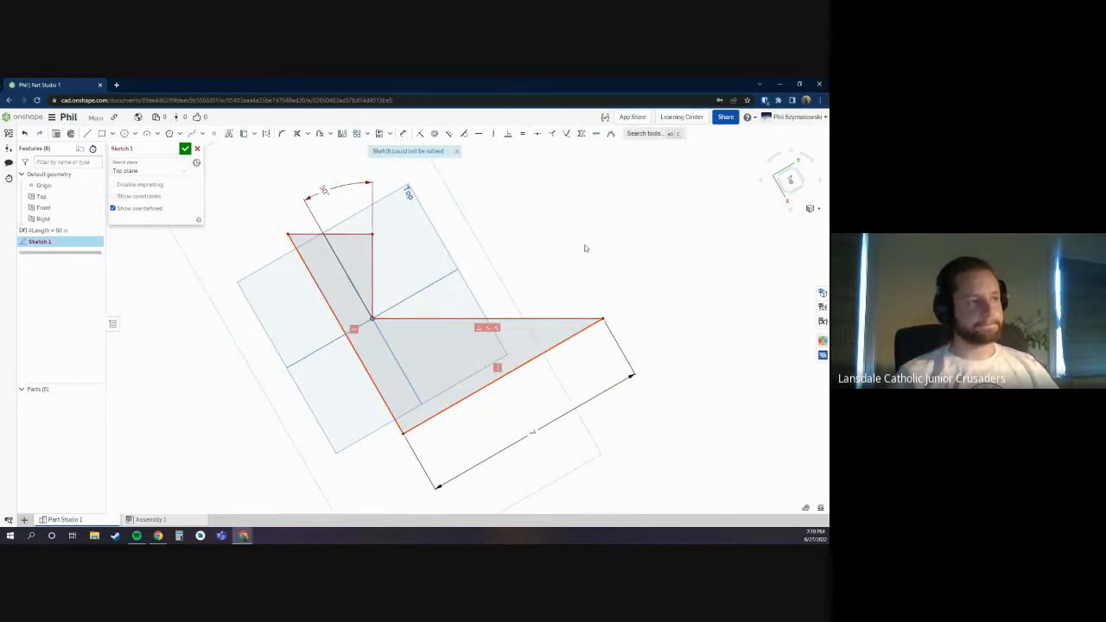
Step: Undo the Coincident constraint and close the stray Chrome Help page
{"action": "key", "text": "ctrl+z"}
{"action": "key", "text": "F1"}
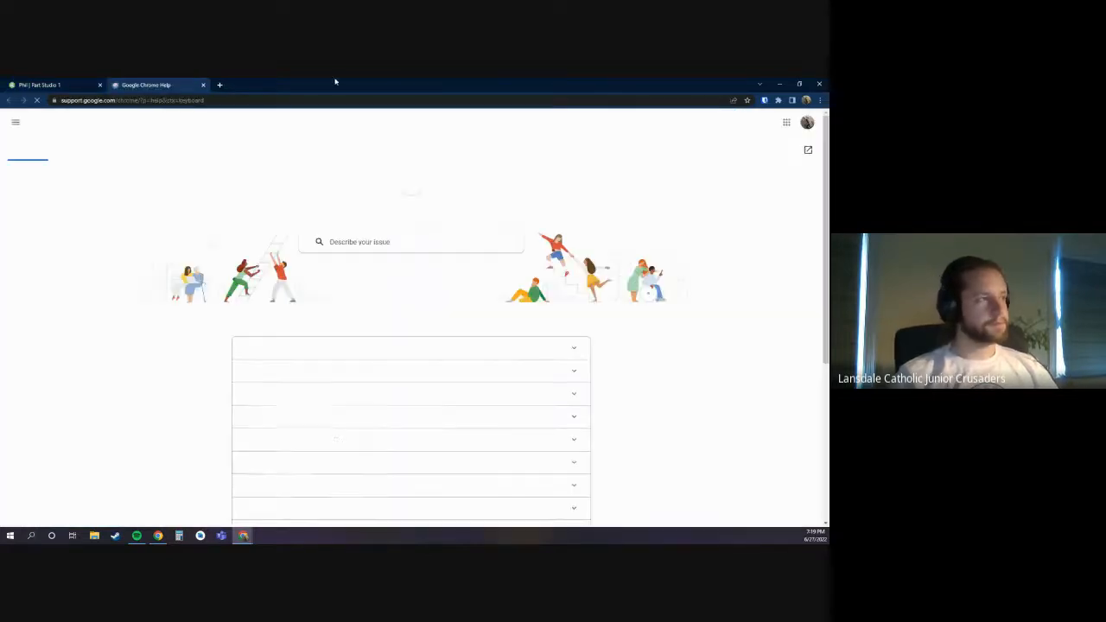
{"action": "left_click", "coordinate": [204, 85]}
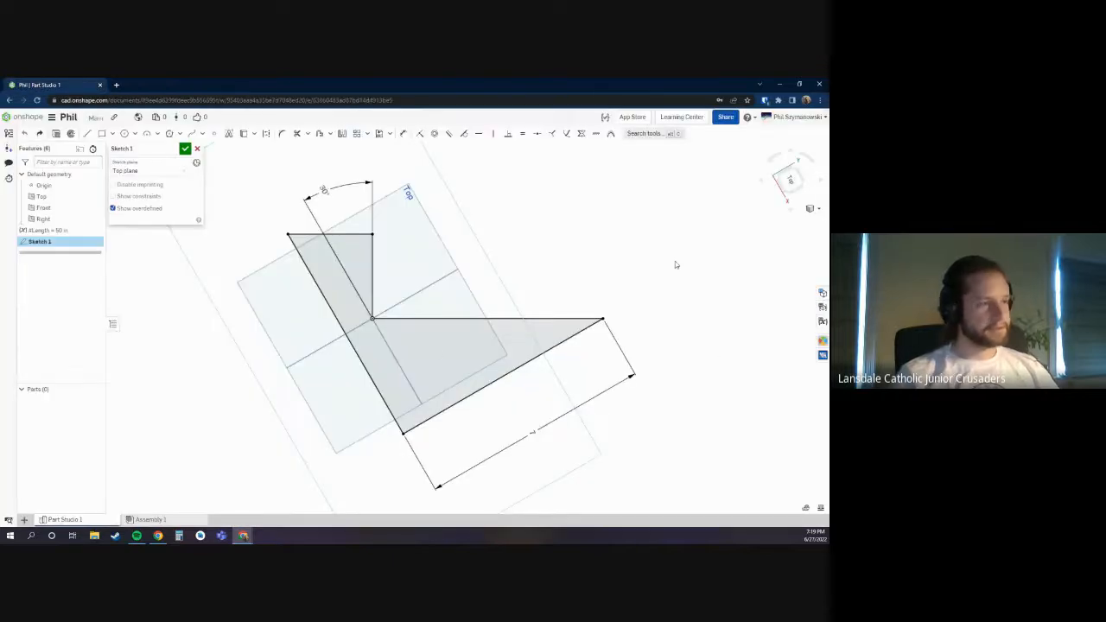
Step: Compare picking the three longest edges one by one with a crossing selection that also catches the short vertical edge, clearing both
{"action": "left_click", "coordinate": [521, 322]}
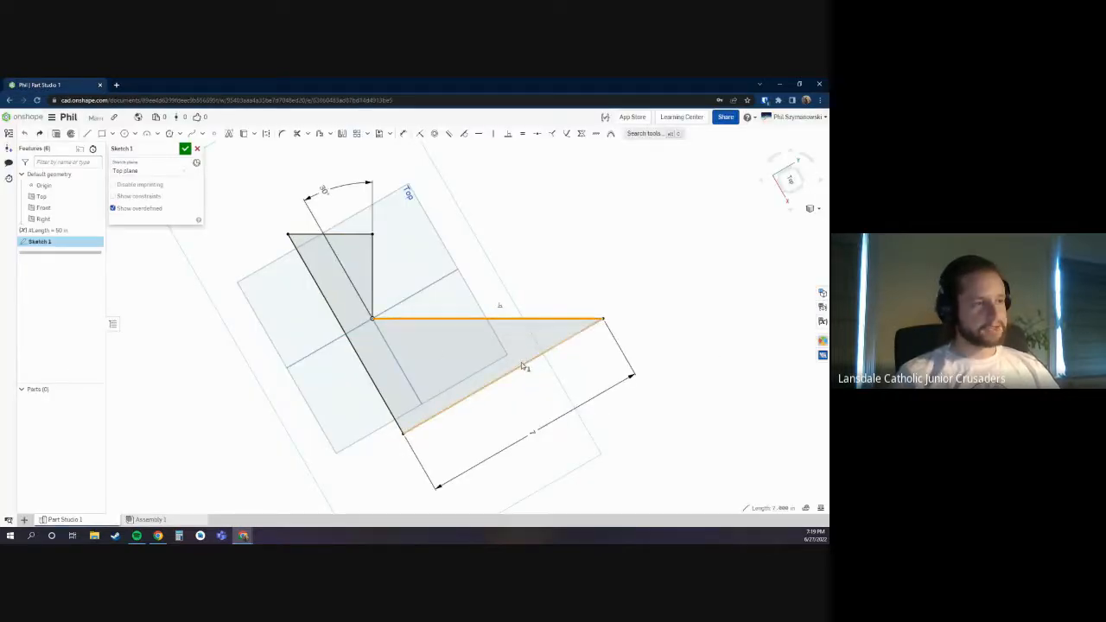
{"action": "left_click", "coordinate": [524, 364]}
{"action": "left_click", "coordinate": [359, 357]}
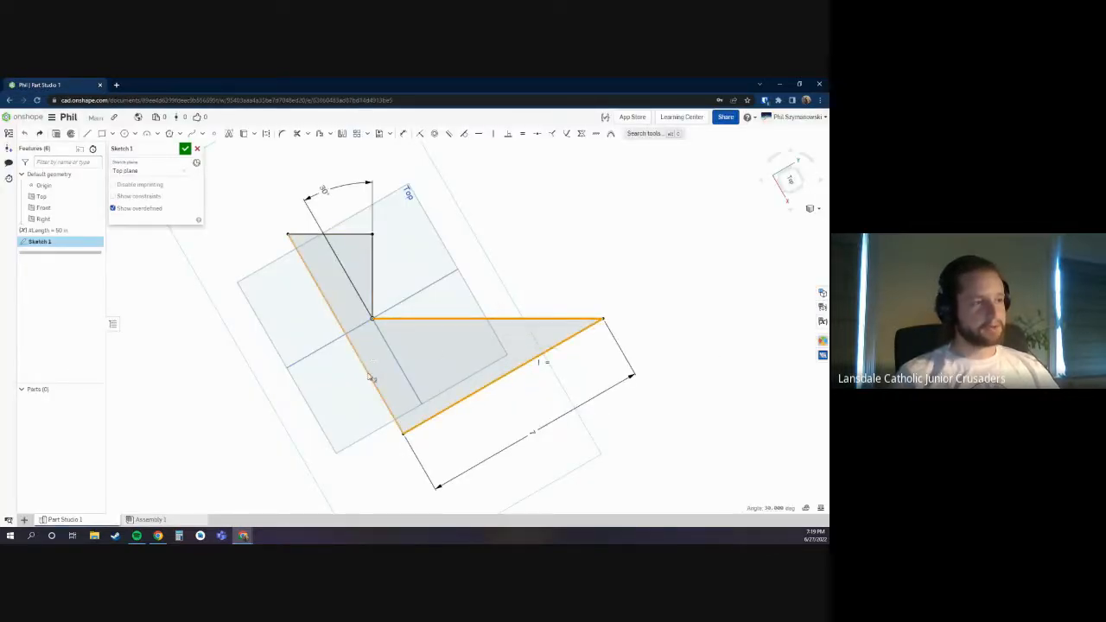
{"action": "left_click", "coordinate": [583, 224]}
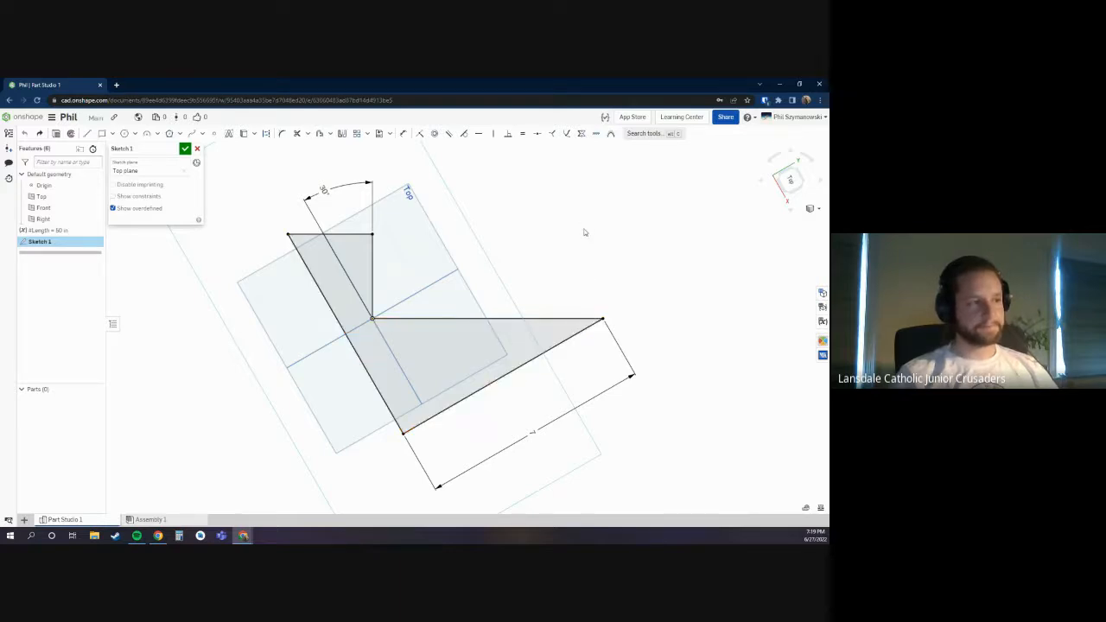
{"action": "left_click_drag", "start_coordinate": [581, 290], "coordinate": [344, 451]}
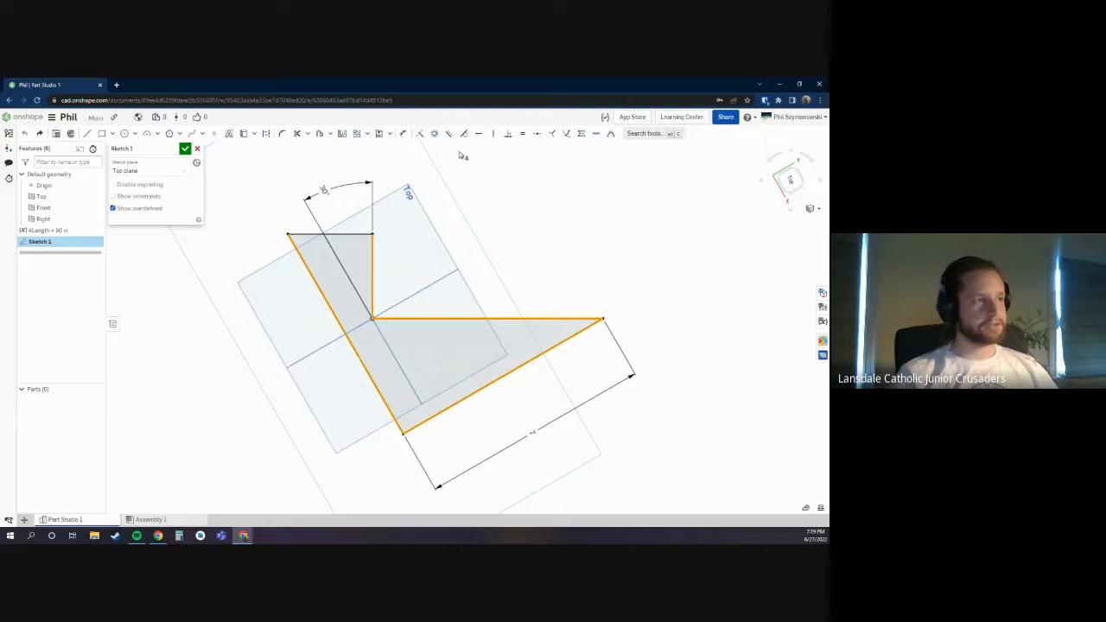
{"action": "left_click", "coordinate": [528, 239]}
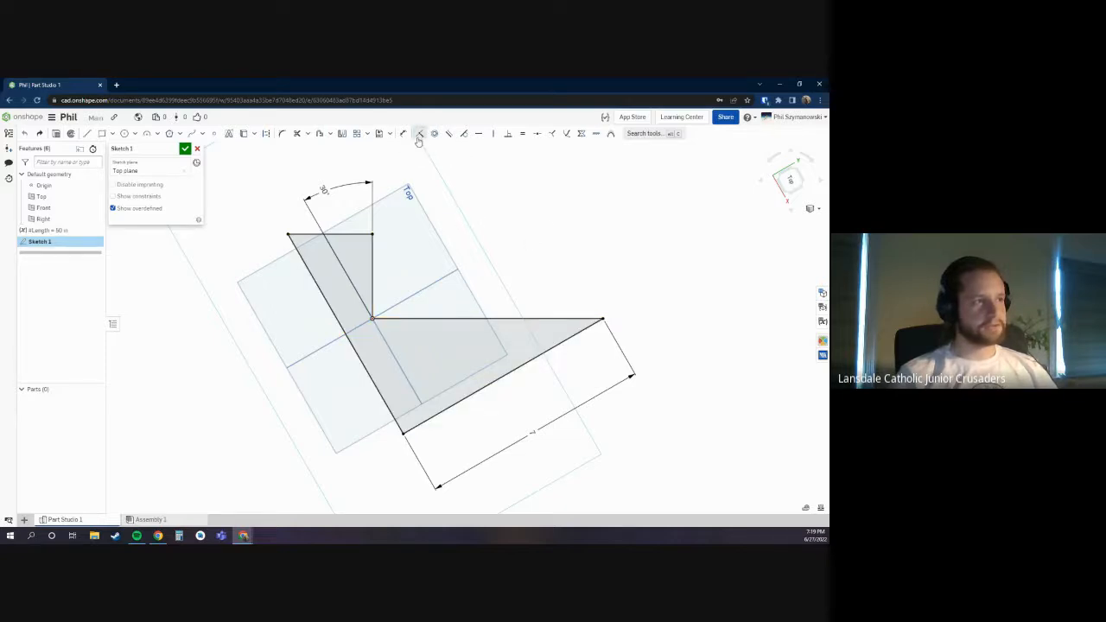
Step: Try out the Coincident, Parallel and Tangent constraint tools without applying any of them
{"action": "left_click", "coordinate": [419, 134]}
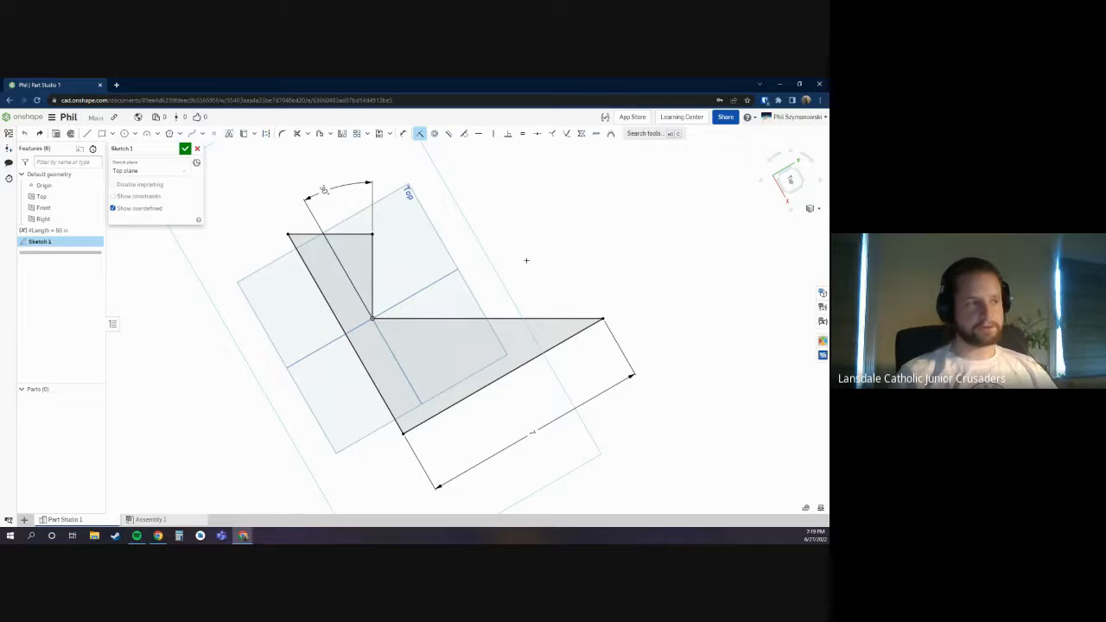
{"action": "key", "text": "Escape"}
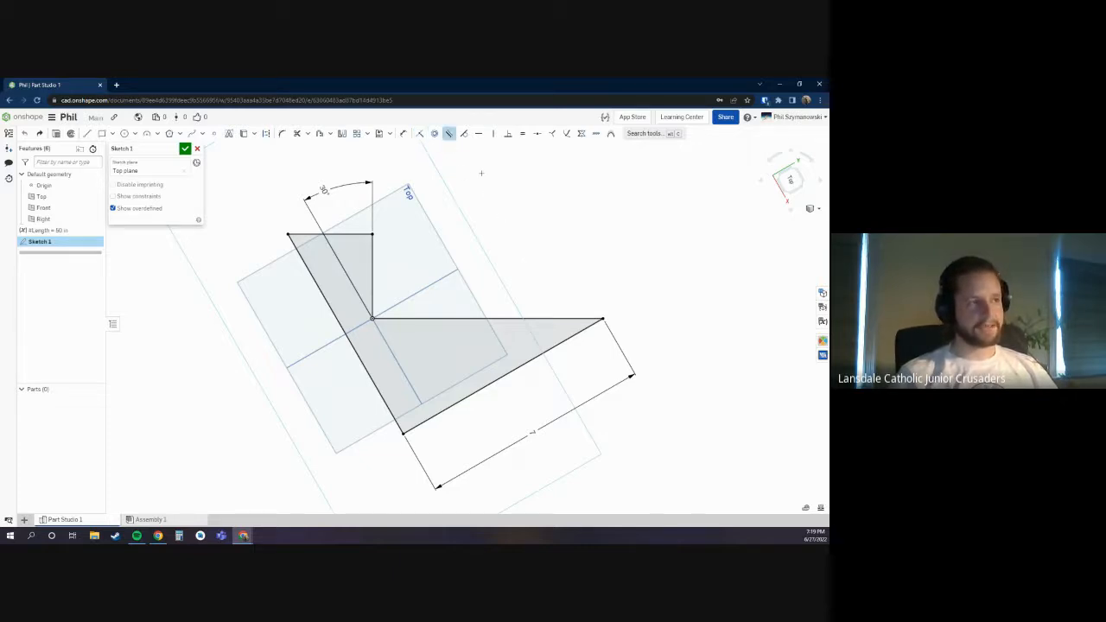
{"action": "left_click", "coordinate": [463, 132]}
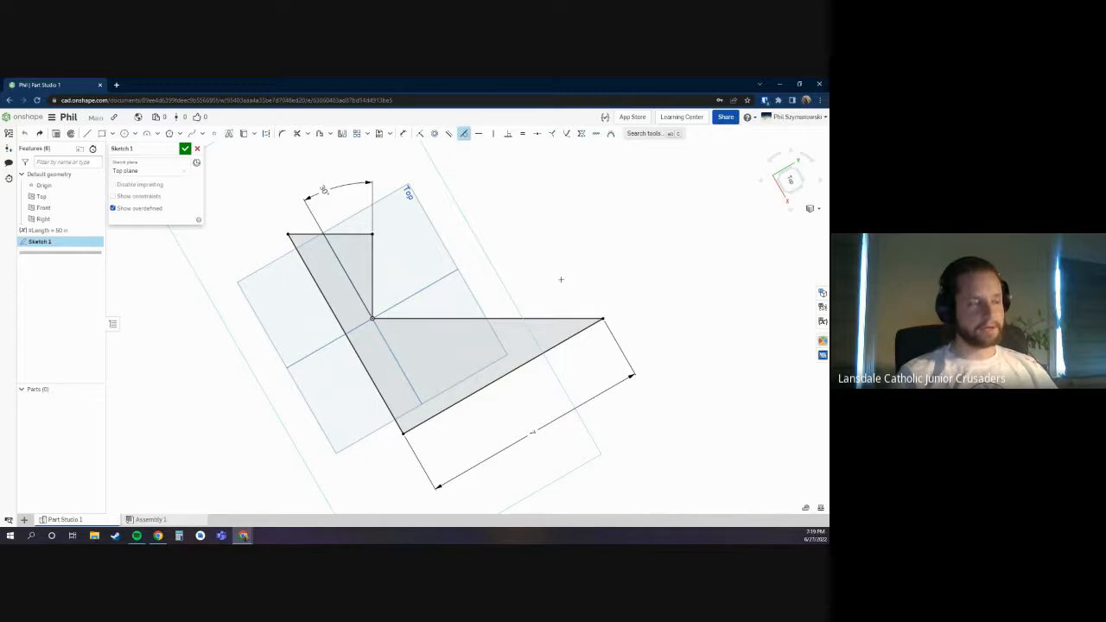
{"action": "key", "text": "Escape"}
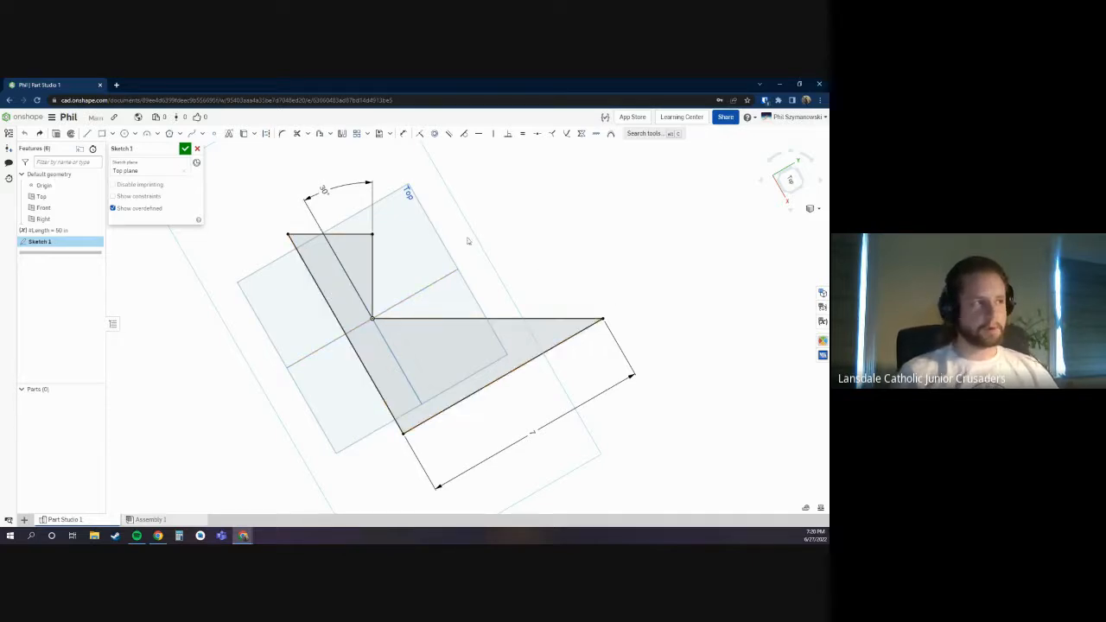
Step: Switch to the Google Slides class deck, present it up to the variables slide, and return to editing the 2D Sketching tips slide
{"action": "left_click", "coordinate": [780, 84]}
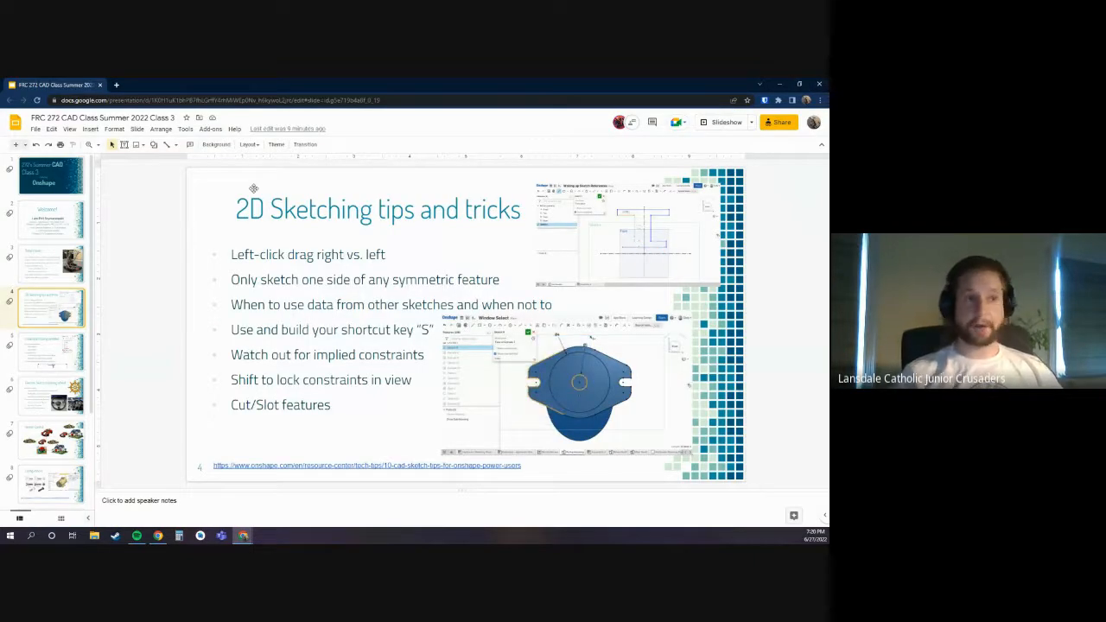
{"action": "left_click", "coordinate": [725, 123]}
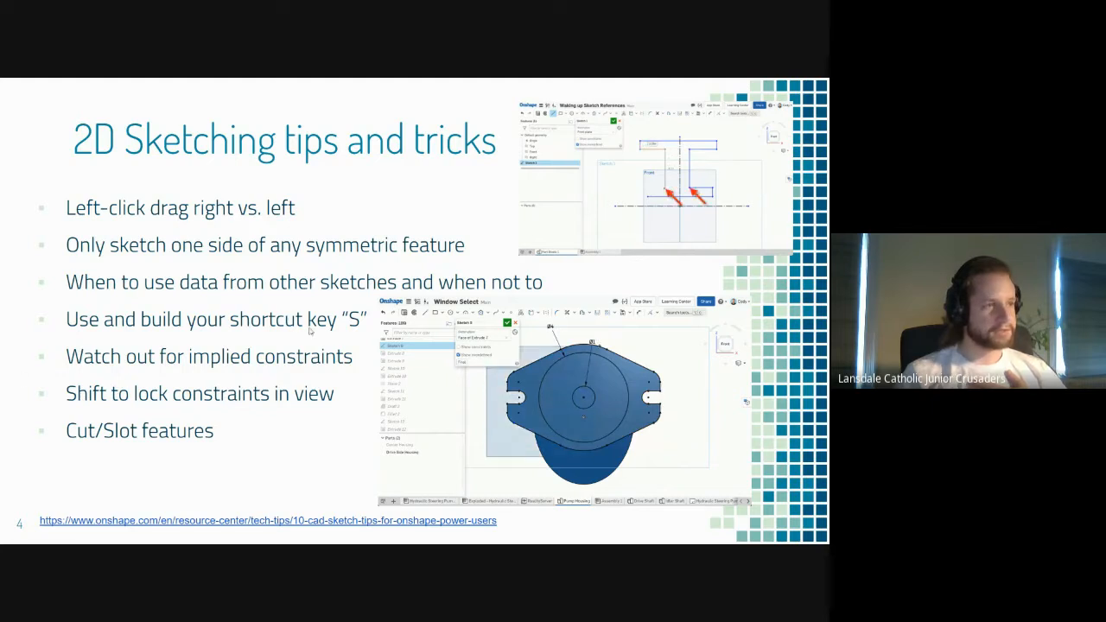
{"action": "left_click", "coordinate": [544, 210]}
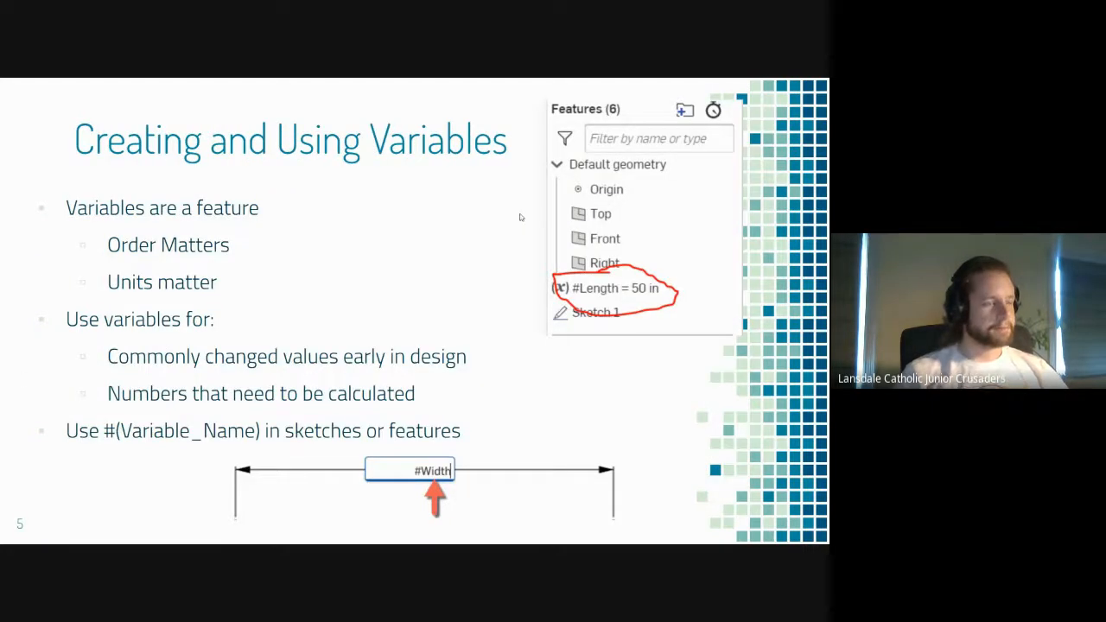
{"action": "key", "text": "Escape"}
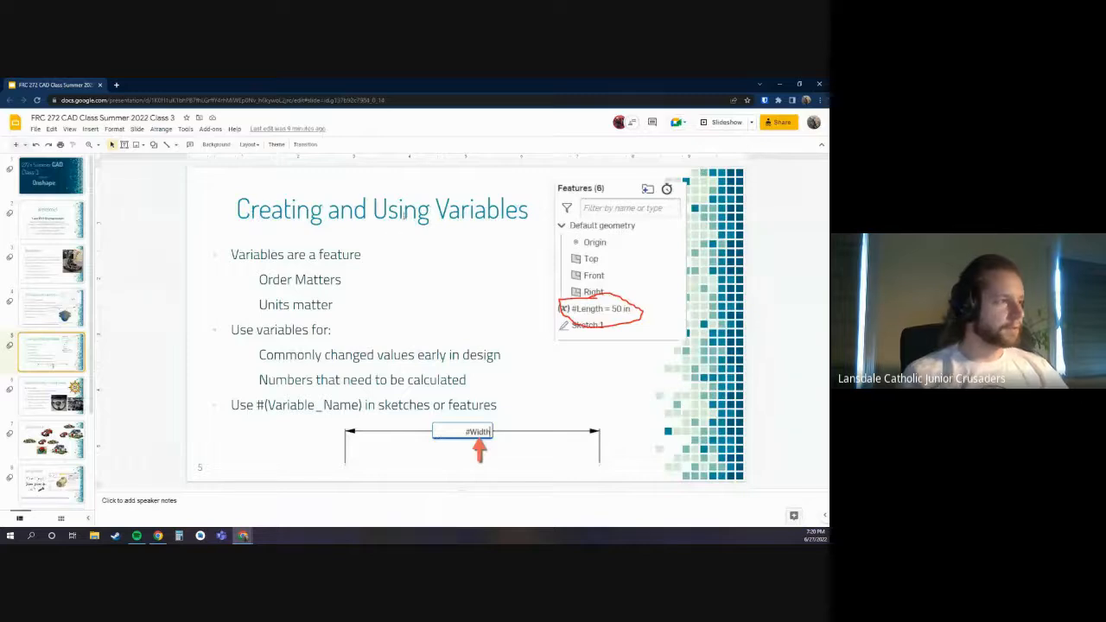
{"action": "key", "text": "Up"}
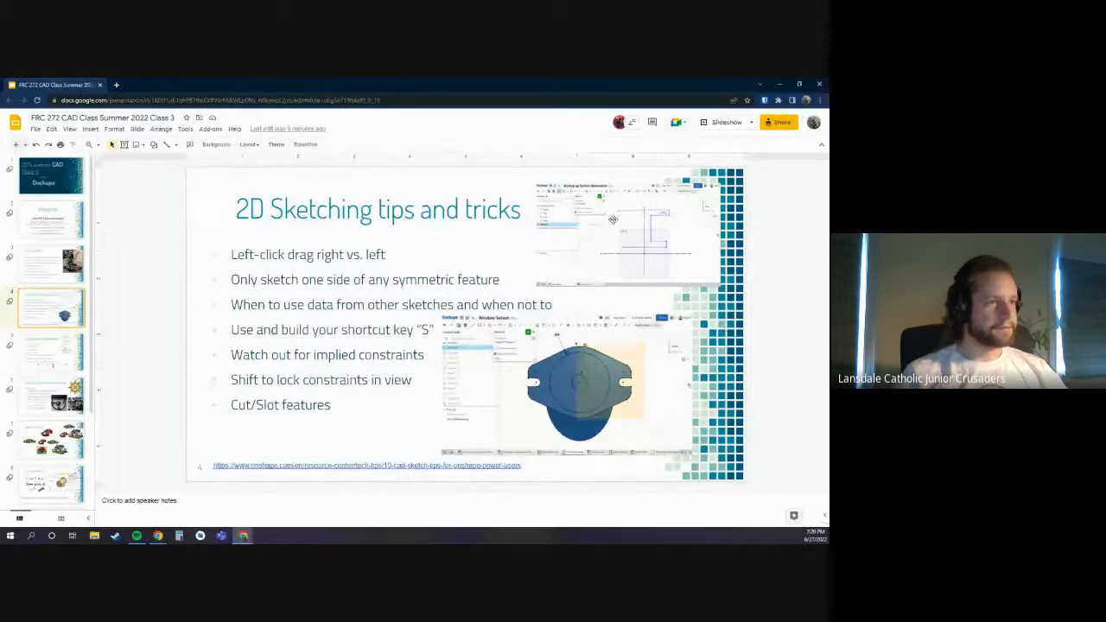
Step: Enlarge the "Waking up Sketch References" image to cover nearly the whole slide and bring it in front of the other image
{"action": "left_click", "coordinate": [540, 283]}
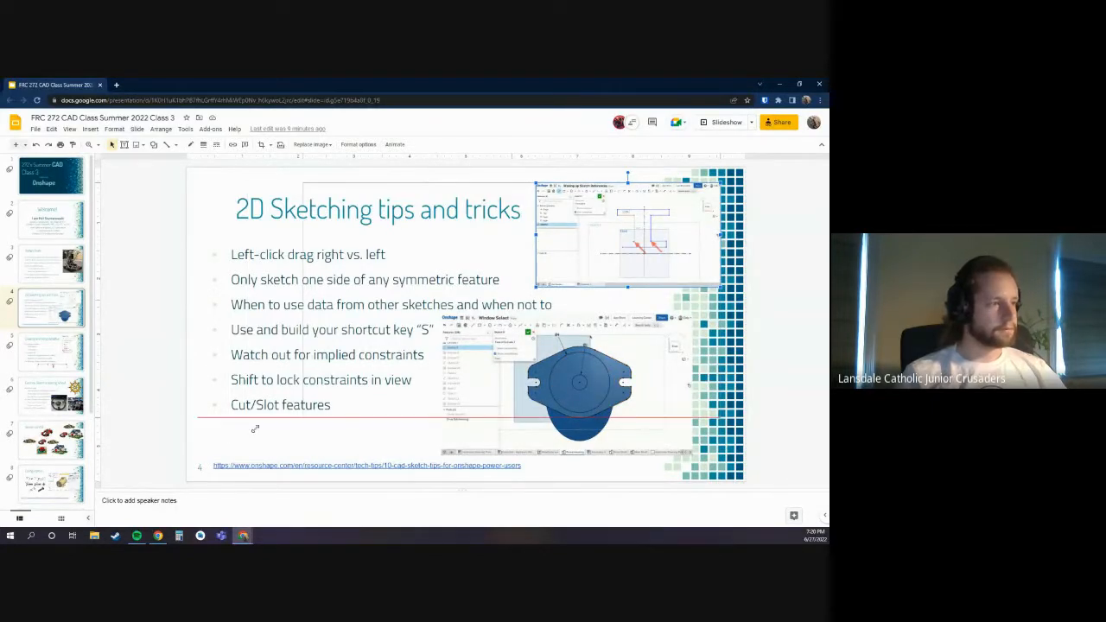
{"action": "left_click_drag", "start_coordinate": [191, 476], "coordinate": [191, 479]}
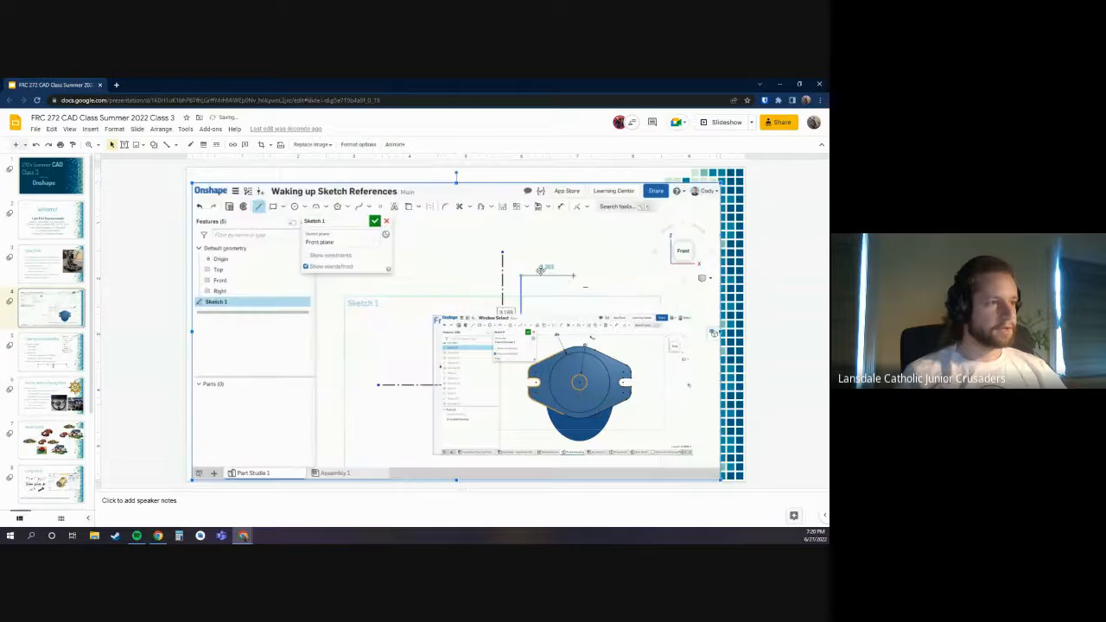
{"action": "right_click", "coordinate": [581, 275]}
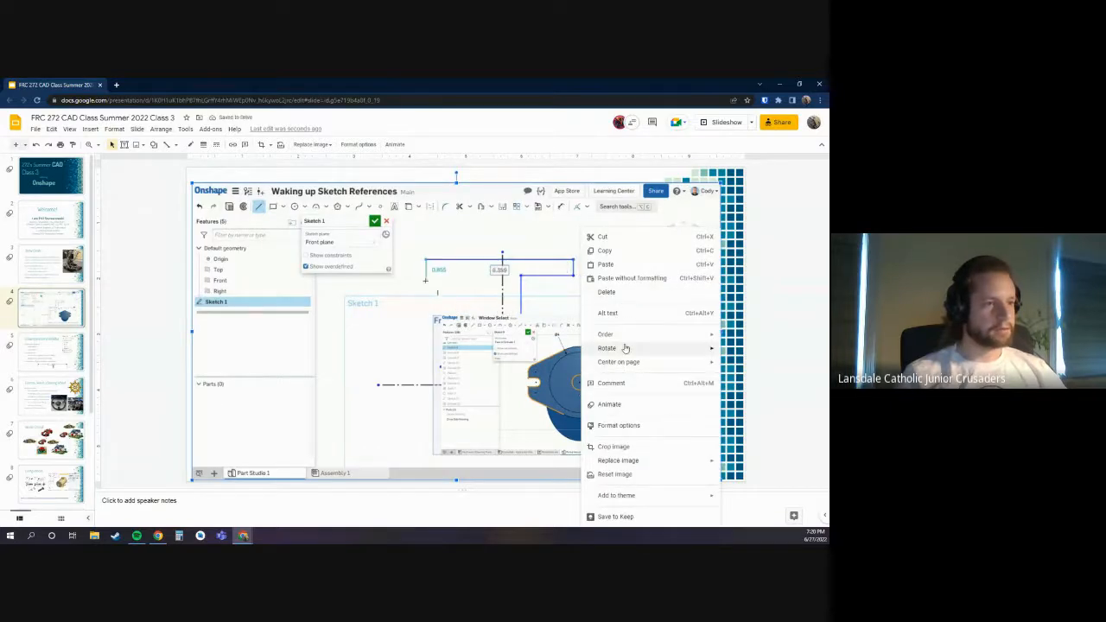
{"action": "mouse_move", "coordinate": [618, 334]}
{"action": "left_click", "coordinate": [751, 337]}
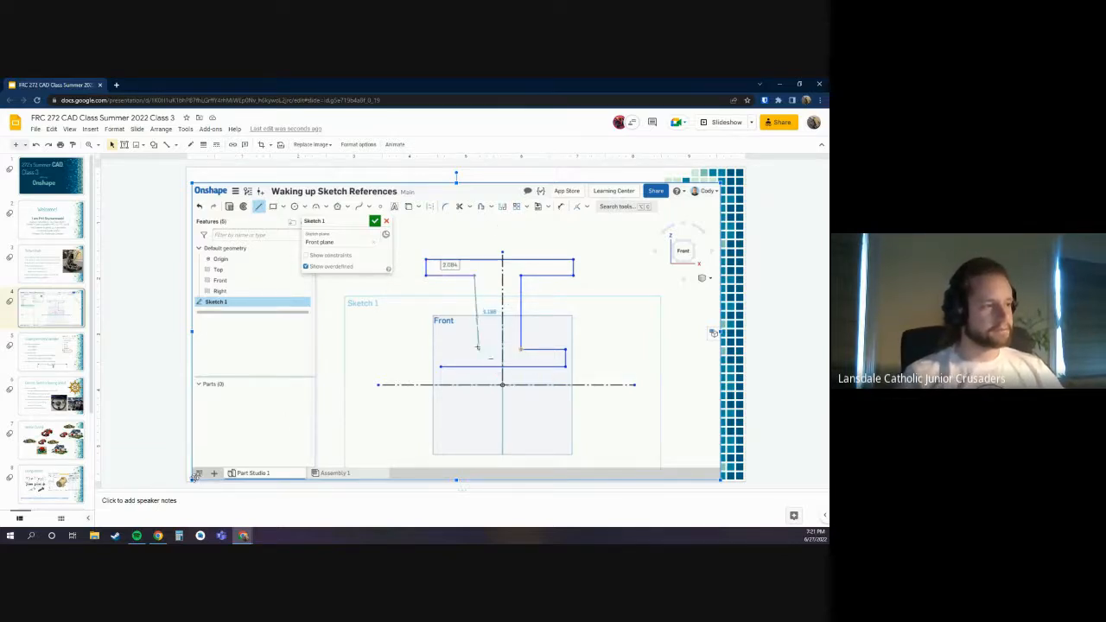
Step: Shrink the "Waking up Sketch References" image evenly to a small thumbnail and place it beside the slide title, above the other image
{"action": "left_click_drag", "start_coordinate": [302, 388], "coordinate": [365, 338], "text": "ctrl"}
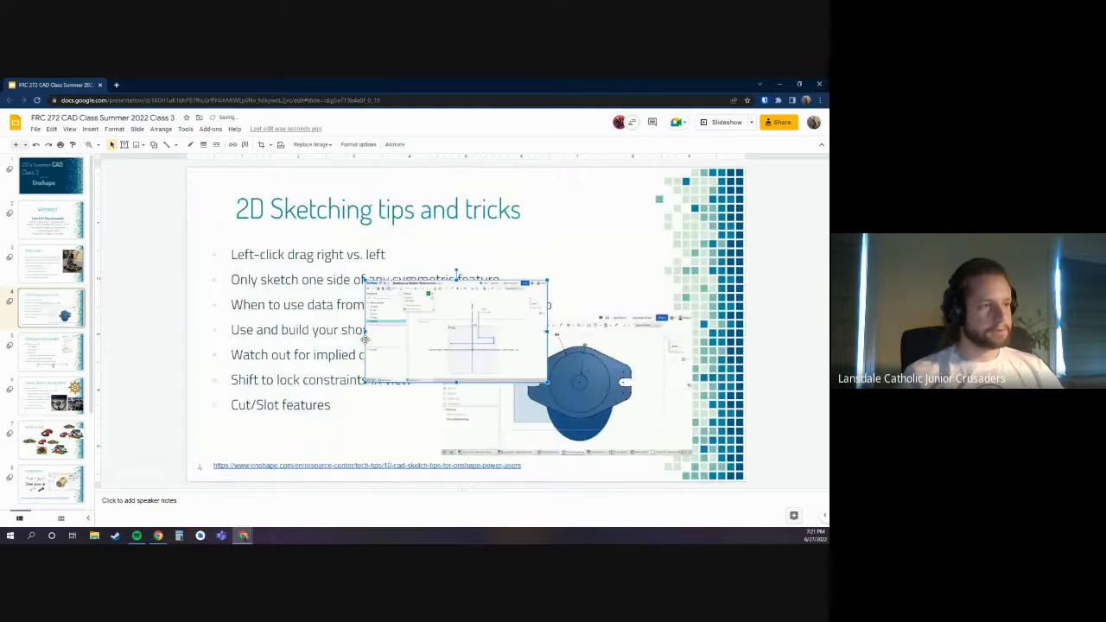
{"action": "left_click_drag", "start_coordinate": [483, 330], "coordinate": [650, 239]}
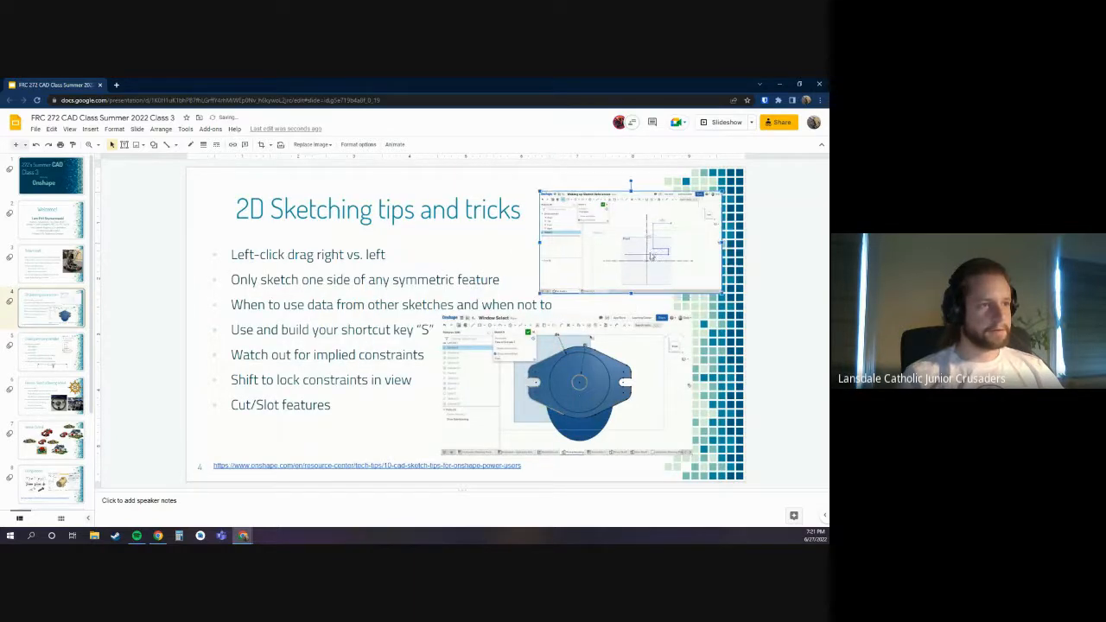
Step: Switch to the Onshape Part Studio and view Sketch 1 straight on to its Top plane with no sketch tool active
{"action": "left_click", "coordinate": [779, 83]}
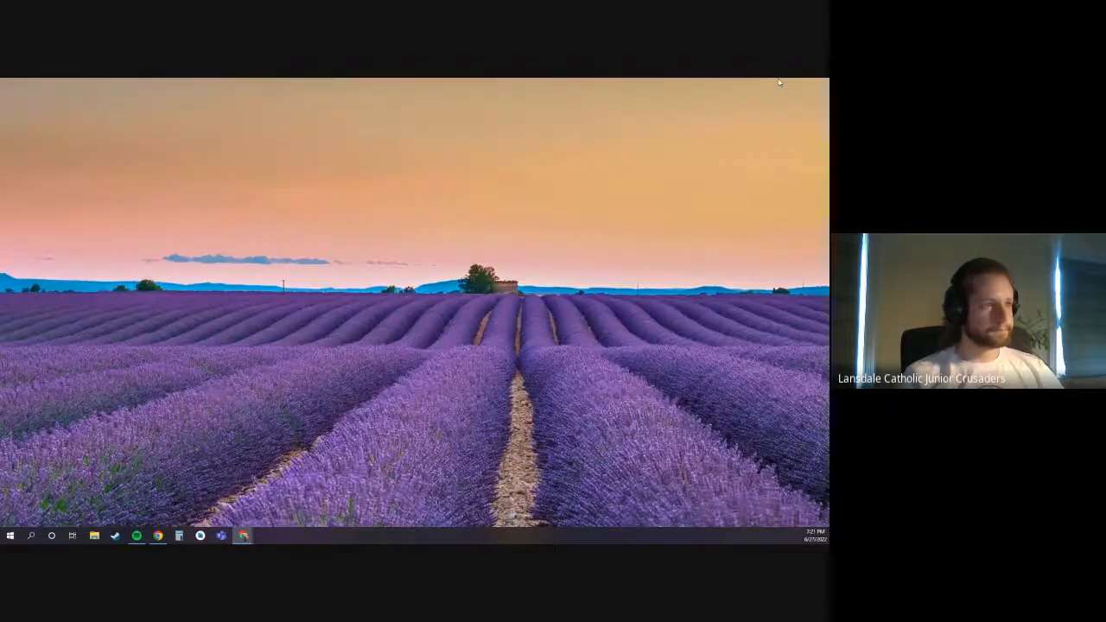
{"action": "mouse_move", "coordinate": [243, 535]}
{"action": "left_click", "coordinate": [316, 500]}
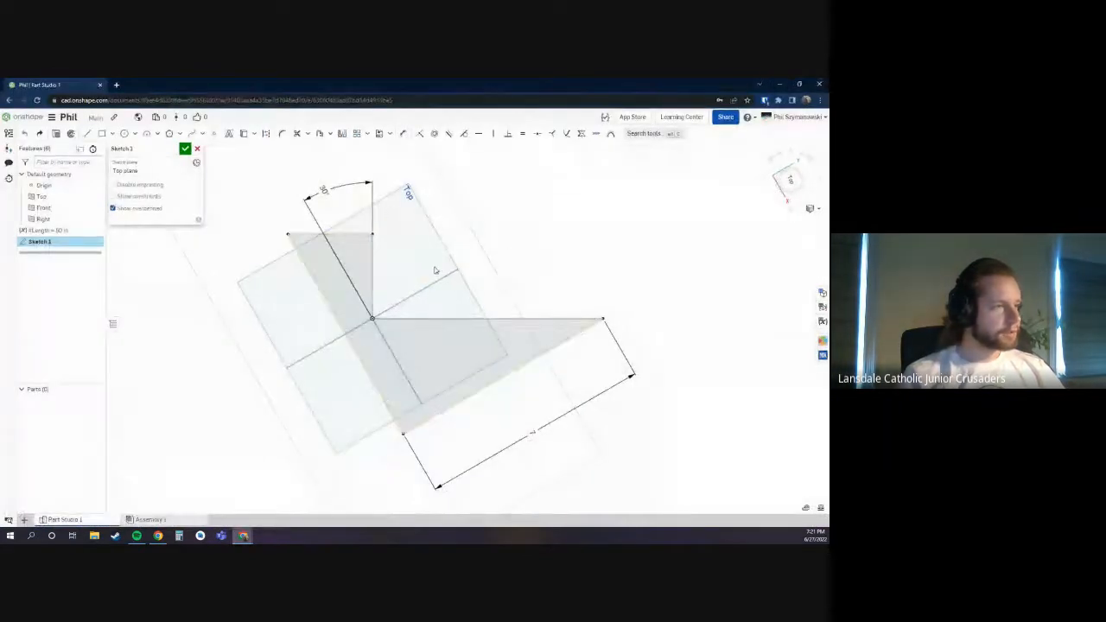
{"action": "scroll", "coordinate": [402, 371], "scroll_direction": "down", "scroll_amount": 3}
{"action": "mouse_move", "coordinate": [402, 371]}
{"action": "right_mouse_down"}
{"action": "mouse_move", "coordinate": [402, 300]}
{"action": "mouse_move", "coordinate": [447, 377]}
{"action": "mouse_move", "coordinate": [457, 337]}
{"action": "right_mouse_up"}
{"action": "key", "text": "m"}
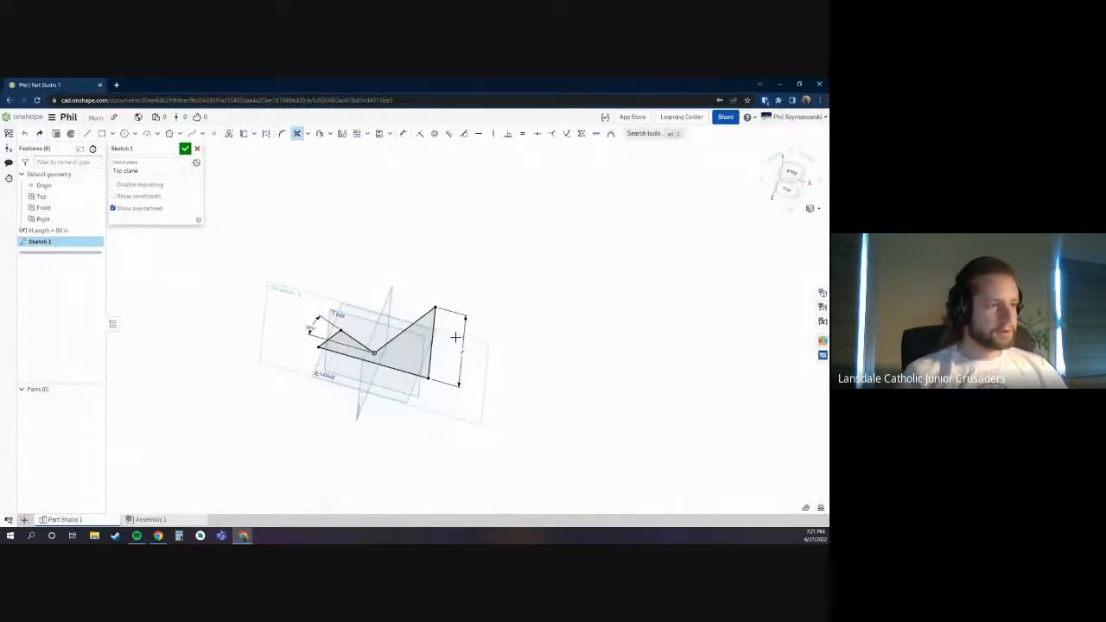
{"action": "key", "text": "n"}
{"action": "key", "text": "Escape"}
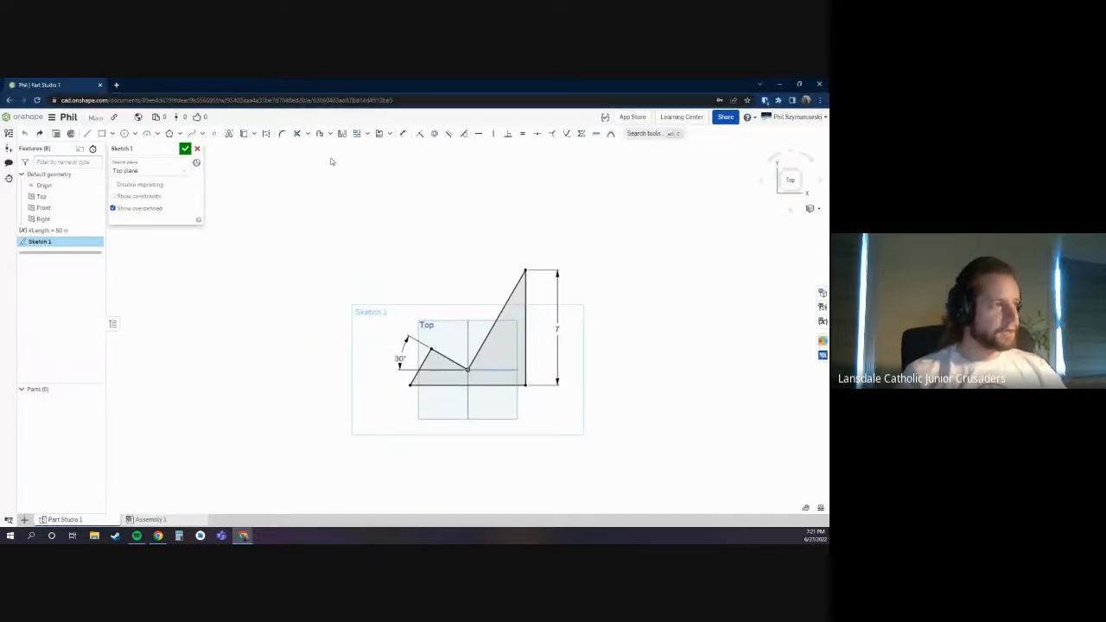
Step: Sketch a free line about 3 in long above the profile, move its end to shorten and tilt it, and delete it
{"action": "left_click", "coordinate": [87, 134]}
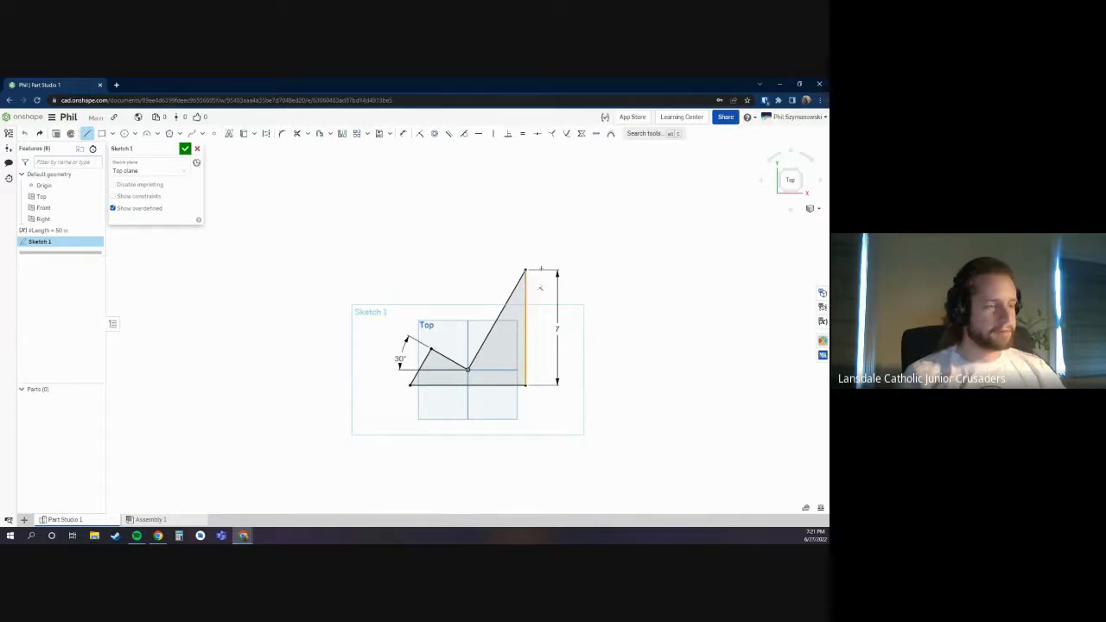
{"action": "left_click", "coordinate": [528, 232]}
{"action": "left_click", "coordinate": [476, 235]}
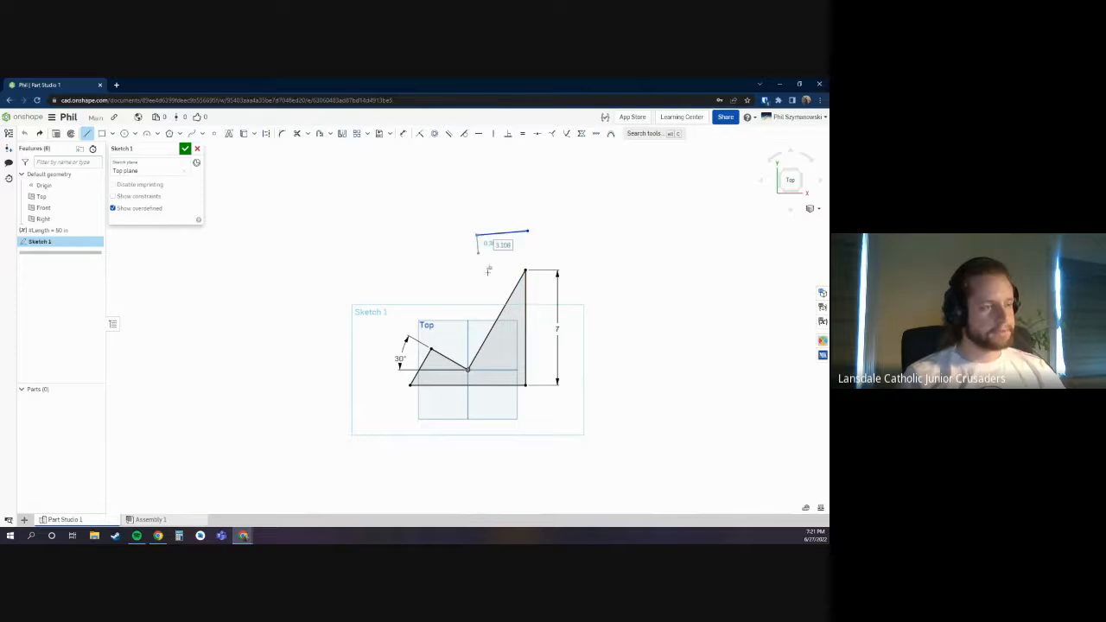
{"action": "key", "text": "Escape"}
{"action": "mouse_move", "coordinate": [528, 231]}
{"action": "left_mouse_down"}
{"action": "mouse_move", "coordinate": [428, 200]}
{"action": "mouse_move", "coordinate": [552, 258]}
{"action": "mouse_move", "coordinate": [443, 261]}
{"action": "left_mouse_up"}
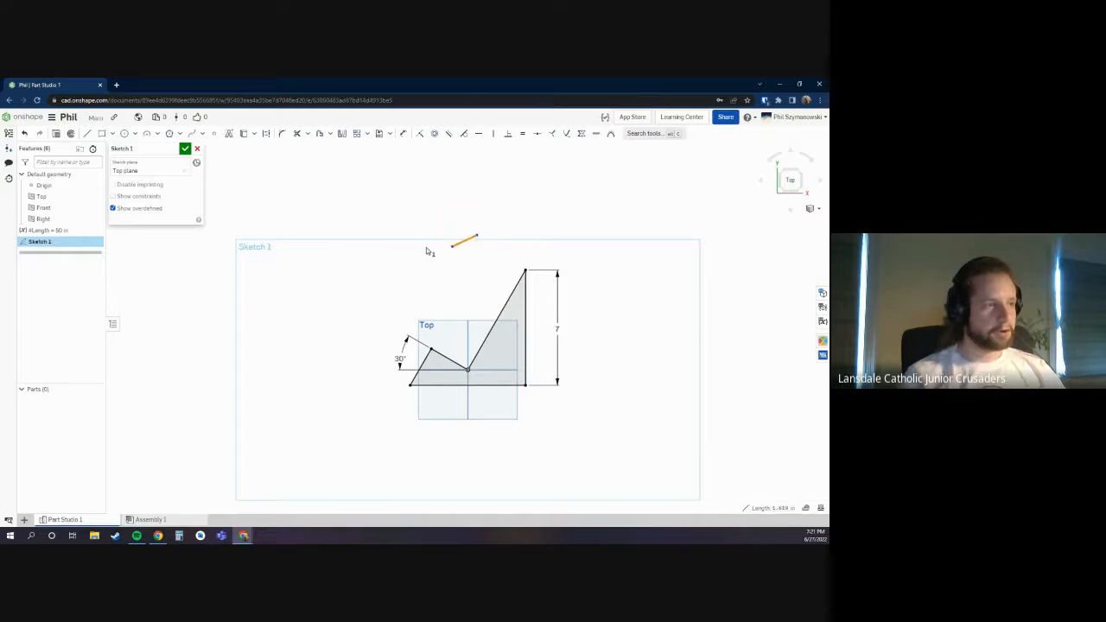
{"action": "key", "text": "Delete"}
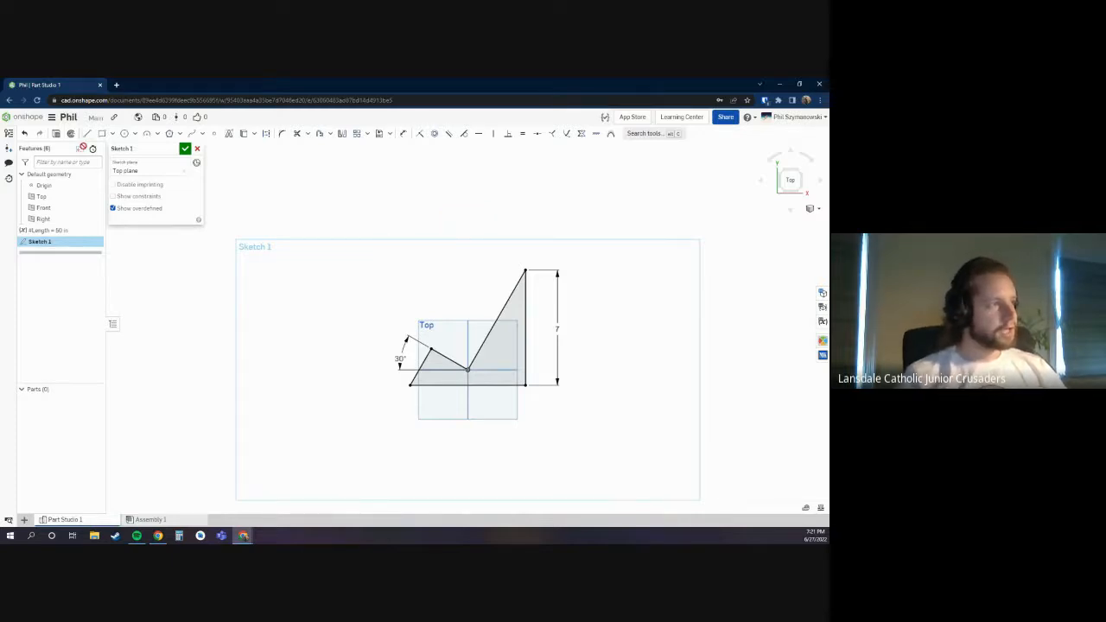
Step: Sketch a line from the point directly above the origin and level with the profile's highest corner, sloping parallel to the 30° edge, and delete it
{"action": "left_click", "coordinate": [87, 134]}
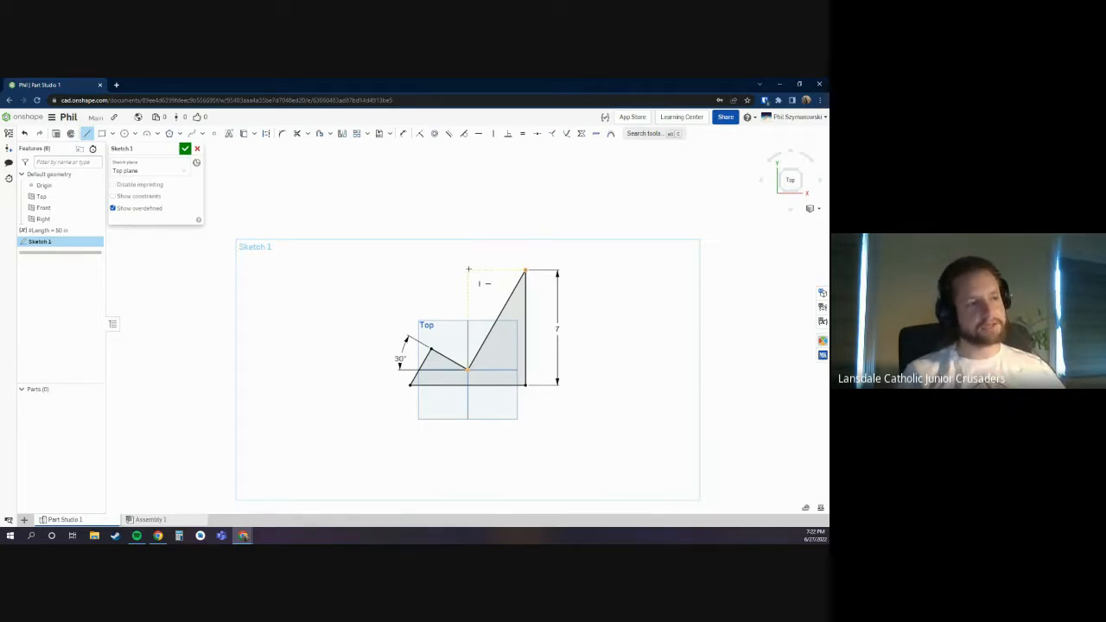
{"action": "mouse_move", "coordinate": [469, 269]}
{"action": "left_mouse_down"}
{"action": "mouse_move", "coordinate": [444, 234]}
{"action": "mouse_move", "coordinate": [359, 208]}
{"action": "left_mouse_up"}
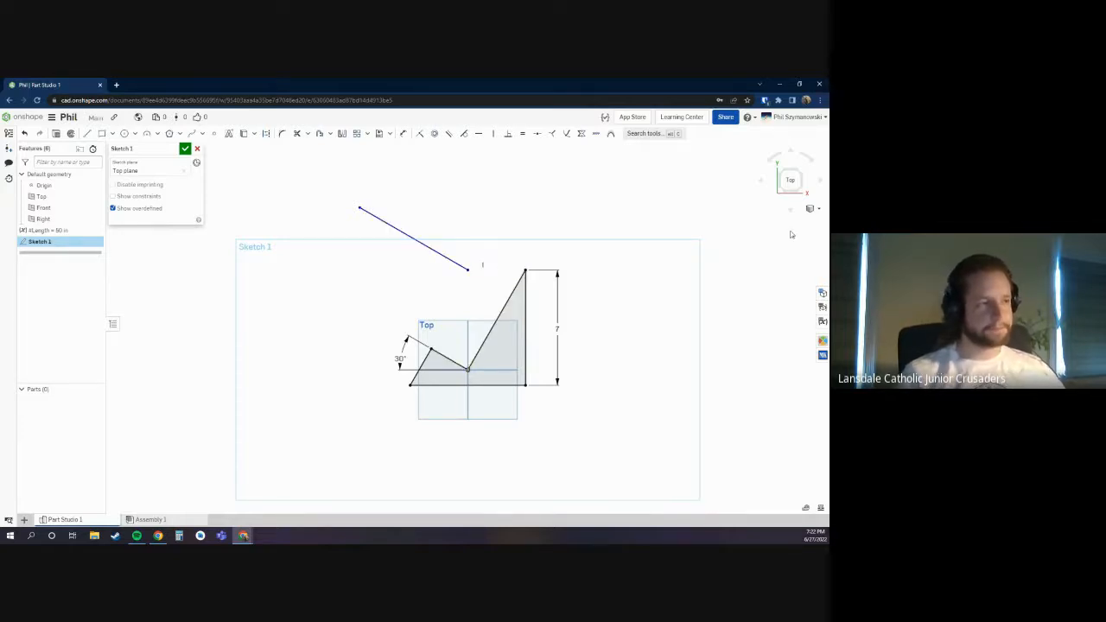
{"action": "left_click", "coordinate": [458, 263]}
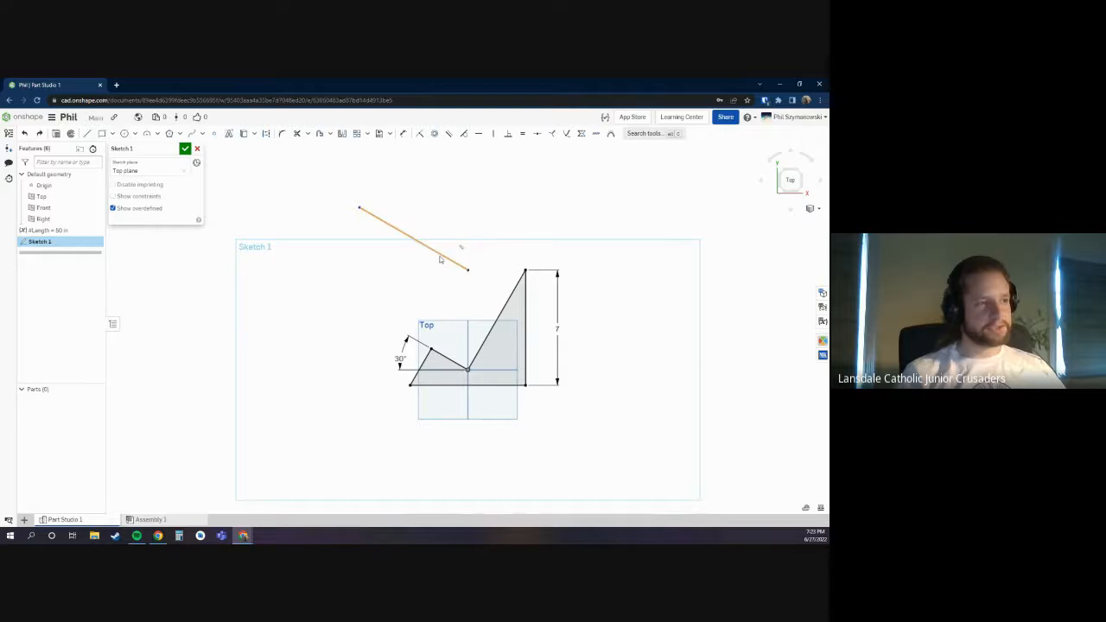
{"action": "key", "text": "Delete"}
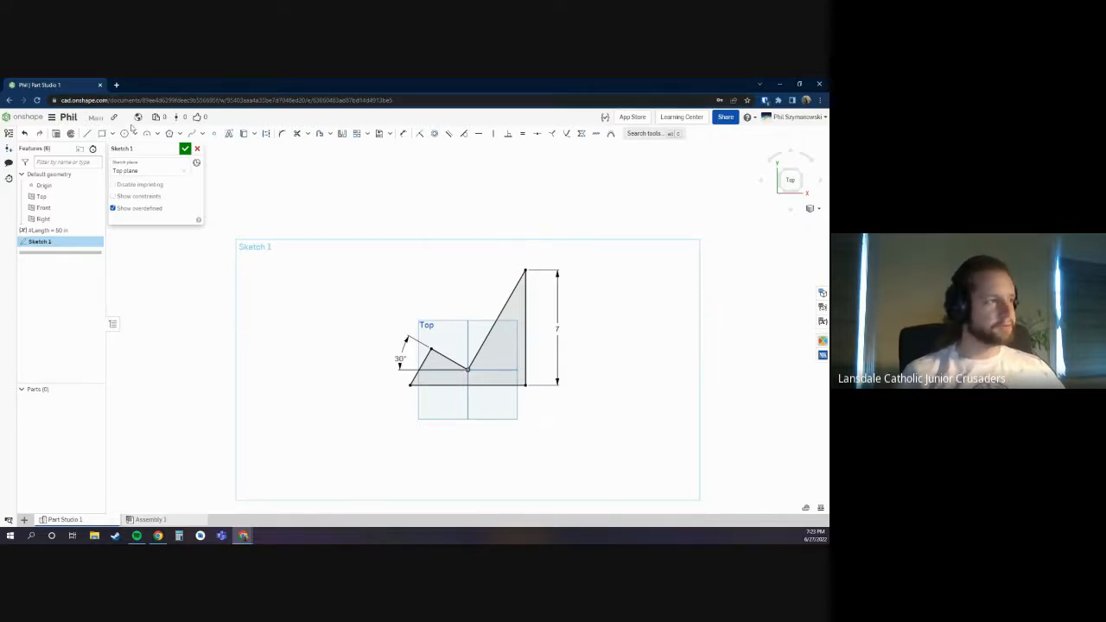
Step: Sketch a line about 4.9 in long above the profile after waking references on the 30° edge's endpoints, select it, and delete it
{"action": "left_click", "coordinate": [87, 133]}
{"action": "left_click", "coordinate": [430, 348]}
{"action": "left_click", "coordinate": [467, 370]}
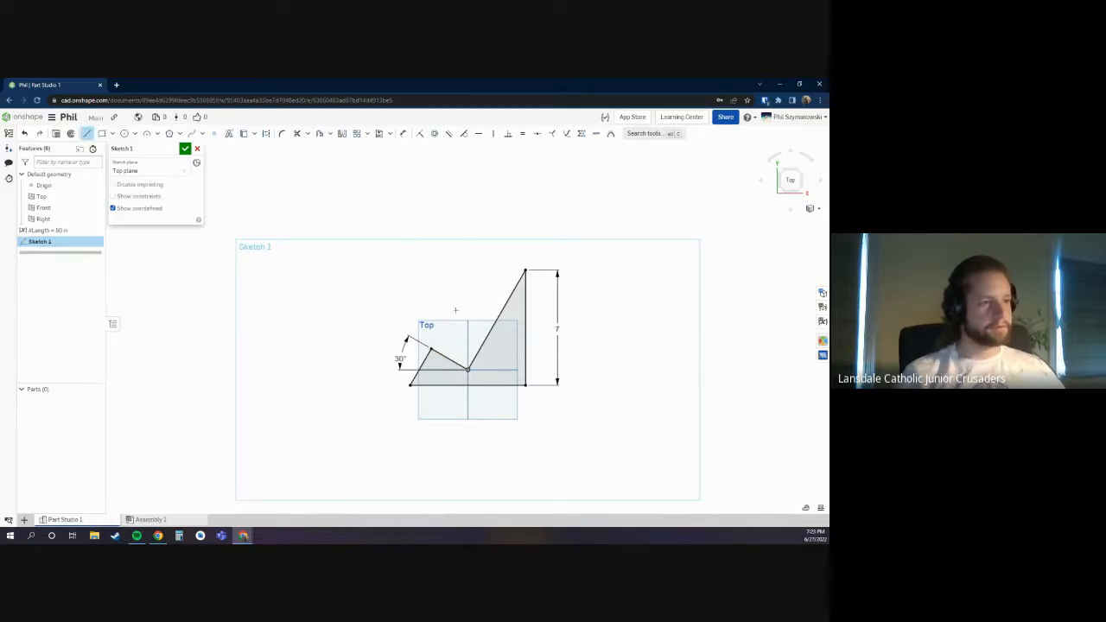
{"action": "left_click", "coordinate": [451, 298]}
{"action": "left_click", "coordinate": [510, 243]}
{"action": "key", "text": "Escape"}
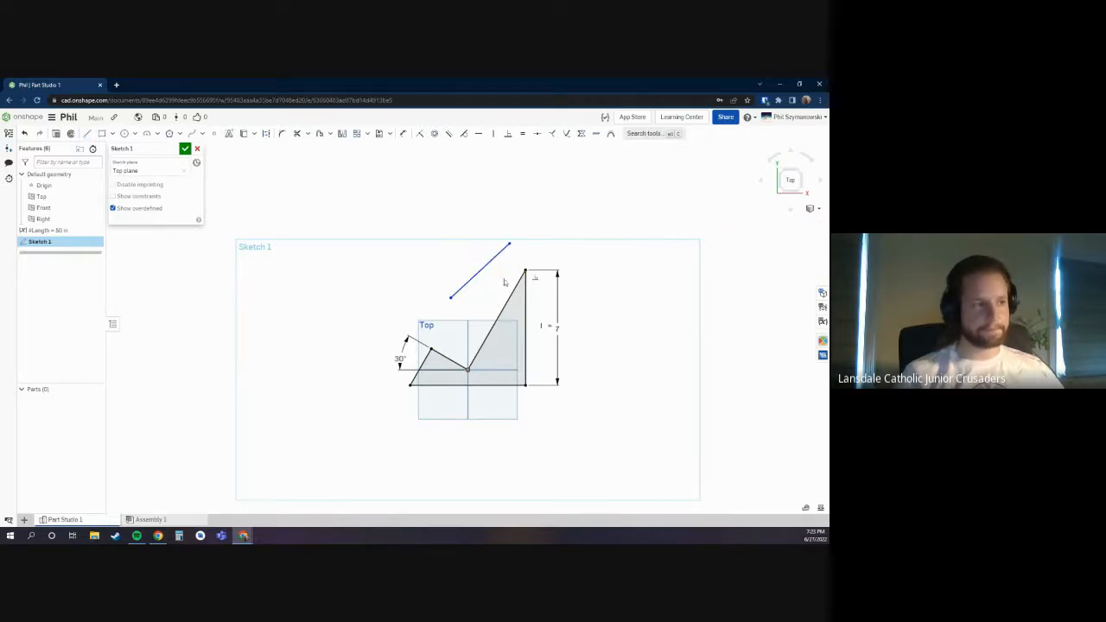
{"action": "left_click_drag", "start_coordinate": [505, 280], "coordinate": [487, 257]}
{"action": "left_click_drag", "start_coordinate": [515, 217], "coordinate": [451, 300]}
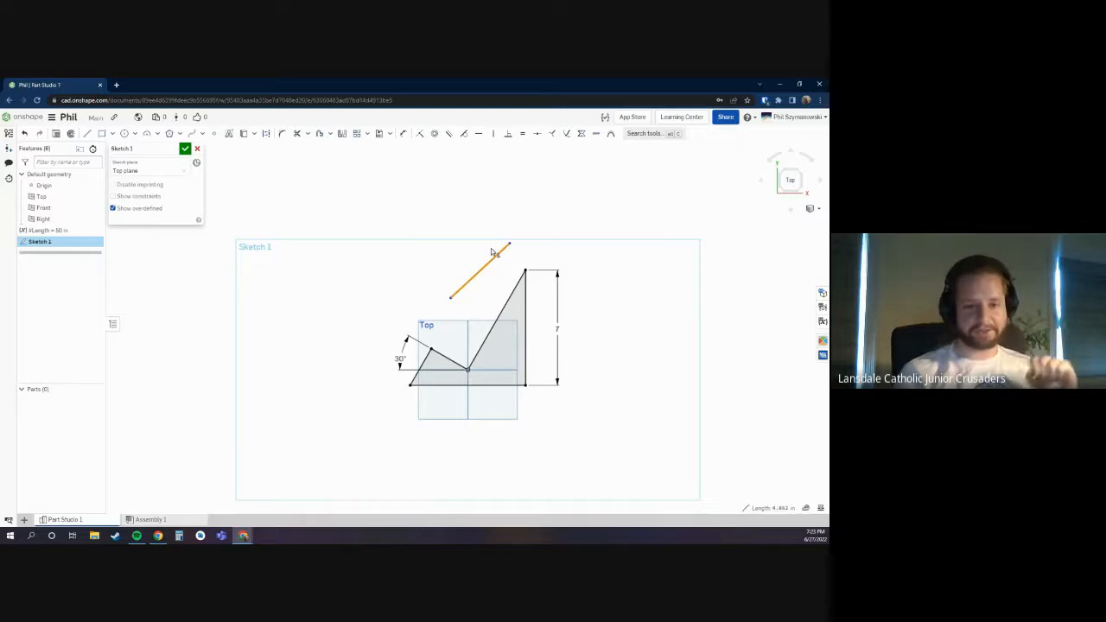
{"action": "key", "text": "Delete"}
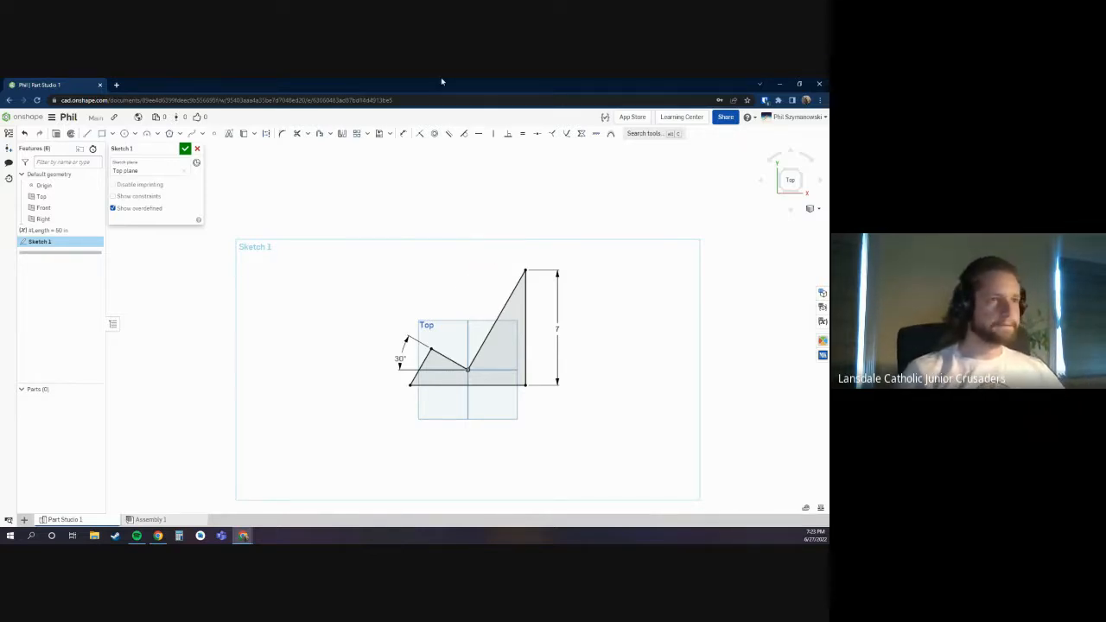
Step: Switch to the Google Slides class deck and highlight the bullet "Shift to lock constraints in view" on the 2D Sketching tips slide
{"action": "left_click", "coordinate": [777, 86]}
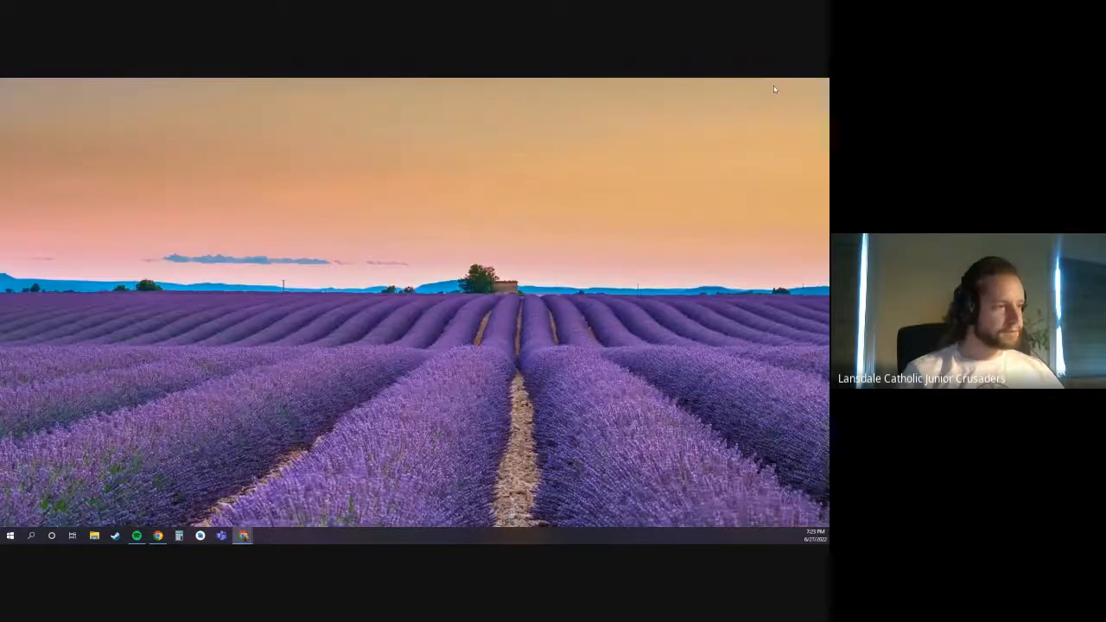
{"action": "left_click", "coordinate": [242, 536]}
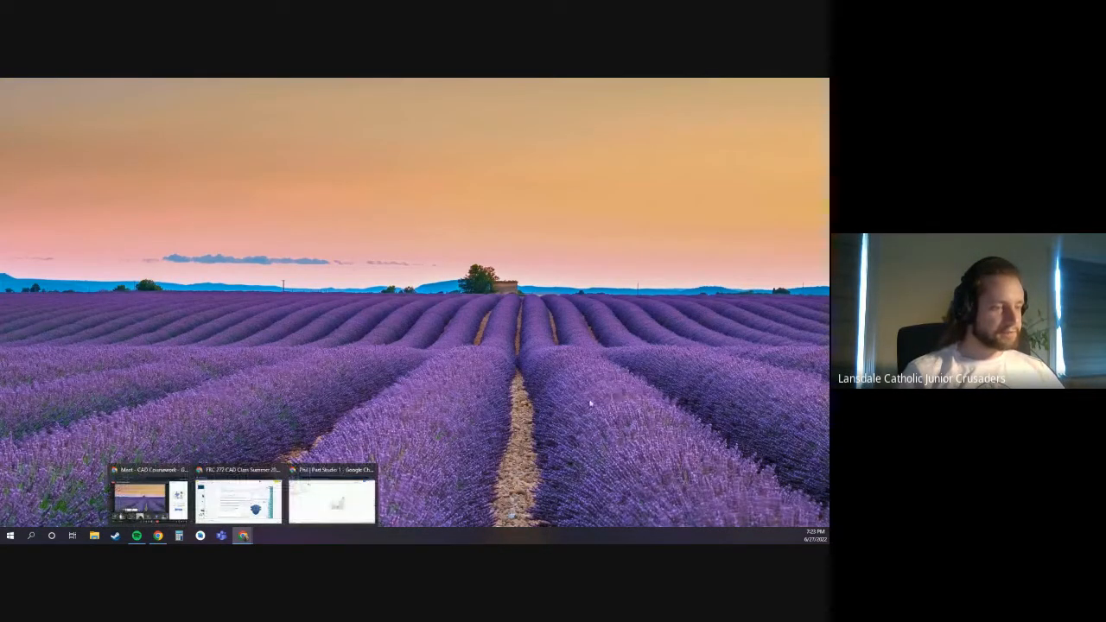
{"action": "left_click", "coordinate": [238, 500]}
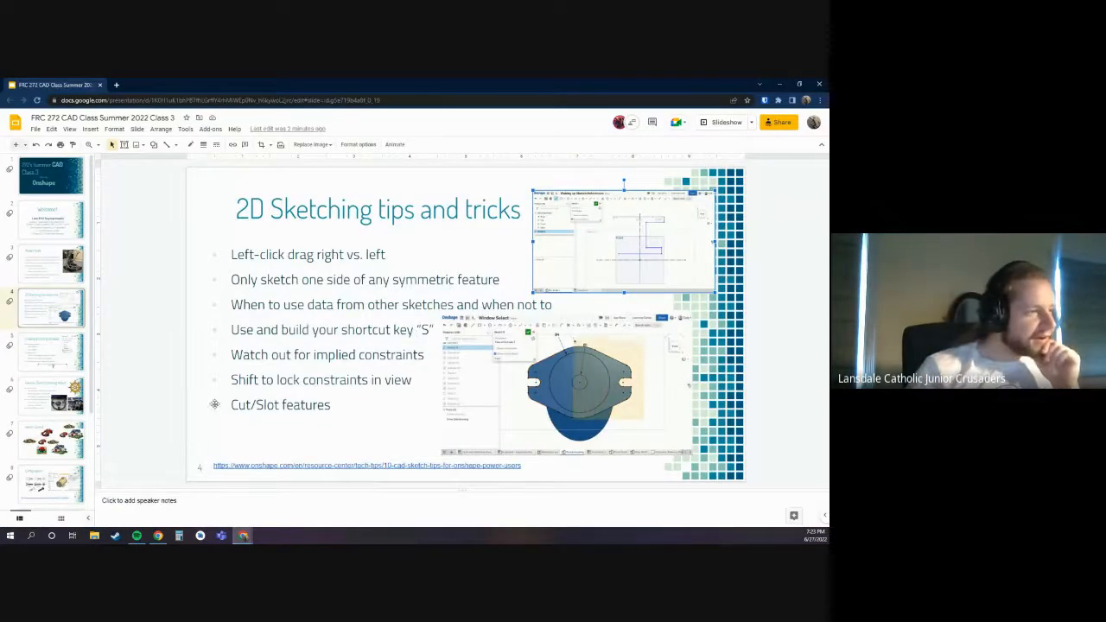
{"action": "left_click", "coordinate": [255, 356]}
{"action": "double_click", "coordinate": [255, 356]}
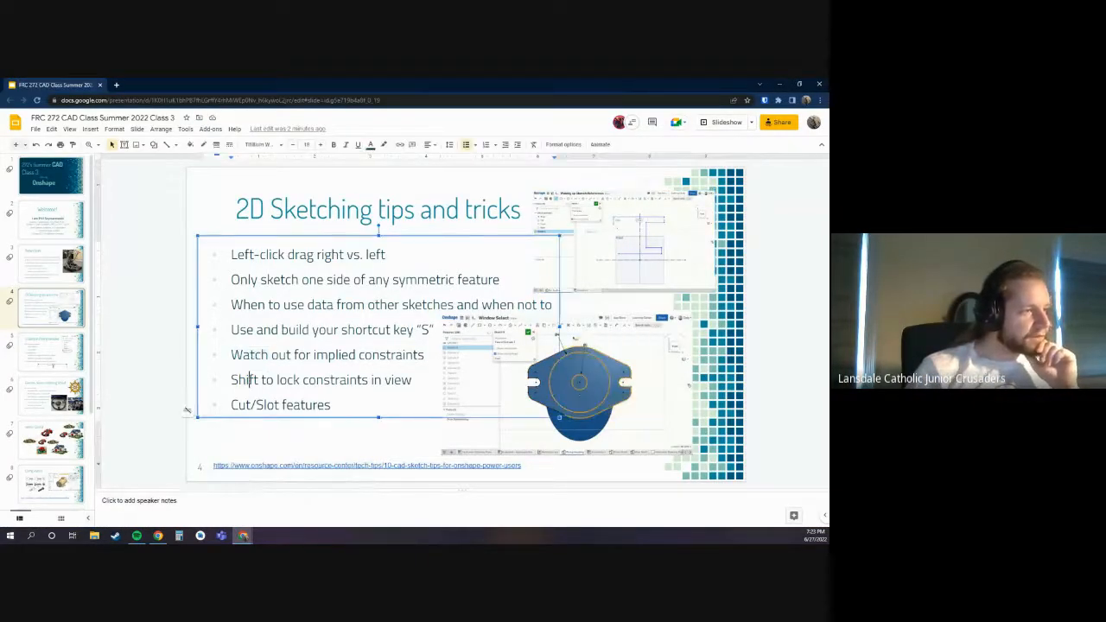
{"action": "triple_click", "coordinate": [248, 381]}
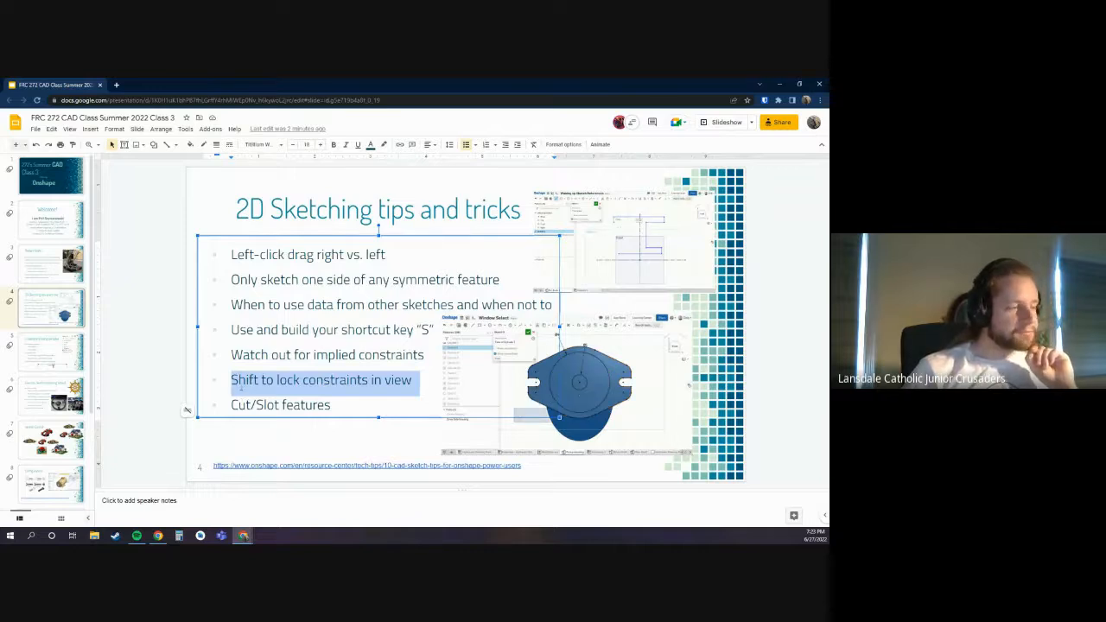
{"action": "left_click_drag", "start_coordinate": [231, 380], "coordinate": [413, 380]}
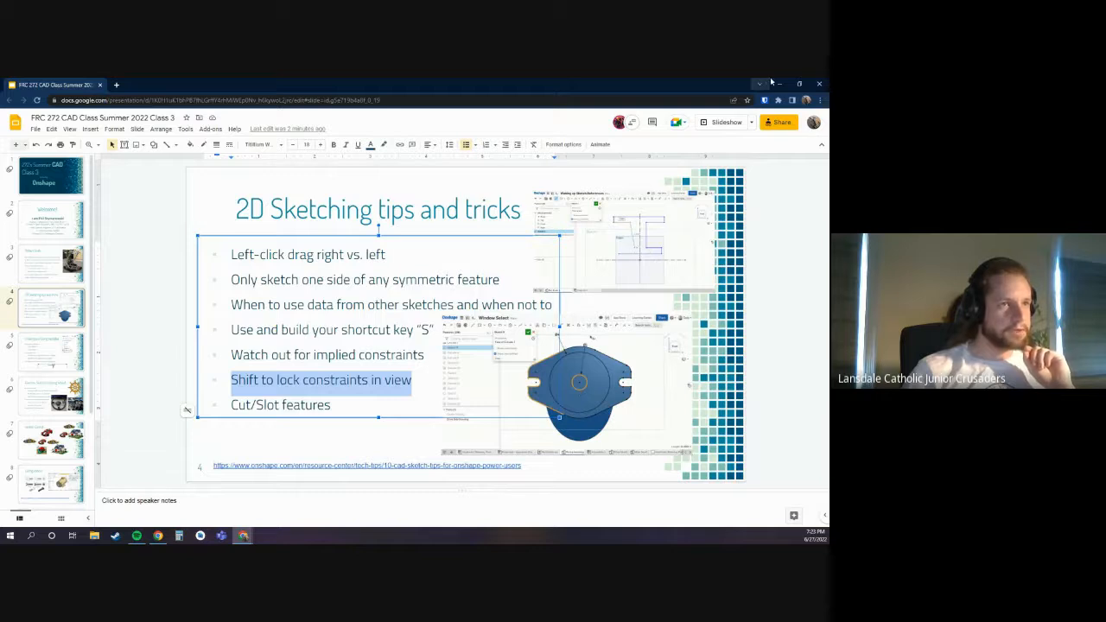
Step: Switch to the Onshape Part Studio and examine the constraint symbols kept in view around the edges of Sketch 1
{"action": "mouse_move", "coordinate": [243, 536]}
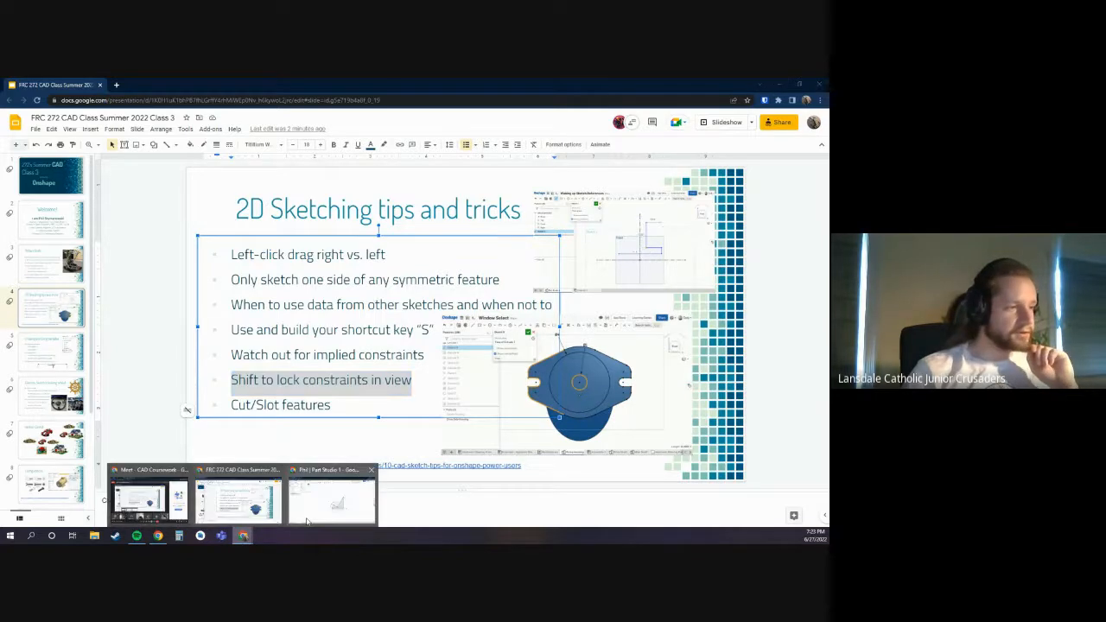
{"action": "left_click", "coordinate": [309, 517]}
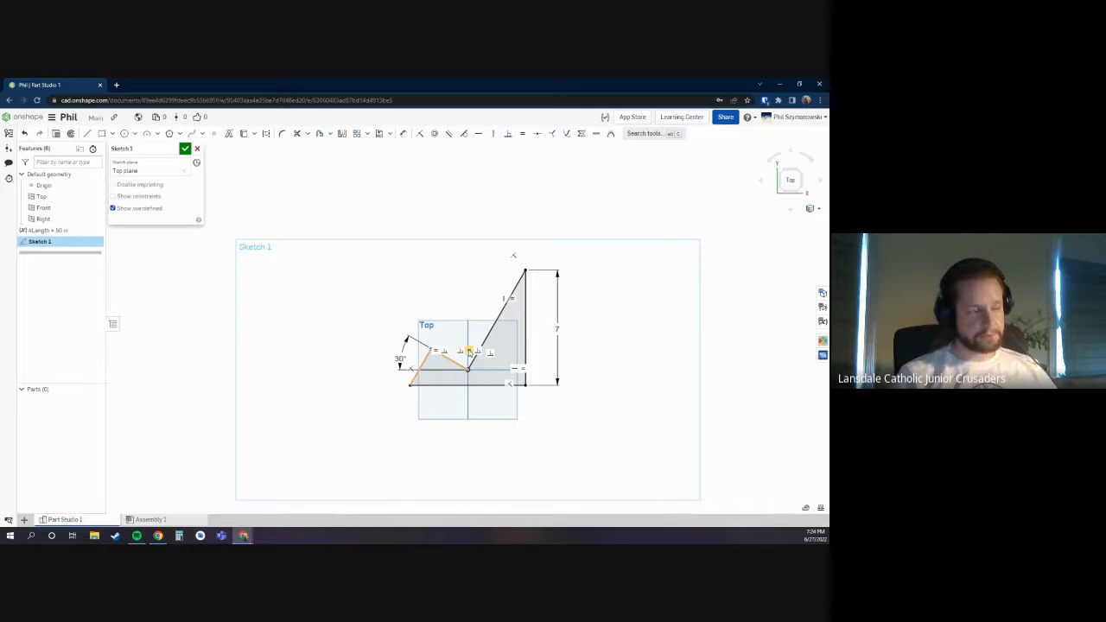
{"action": "scroll", "coordinate": [469, 350], "scroll_direction": "up", "scroll_amount": 5}
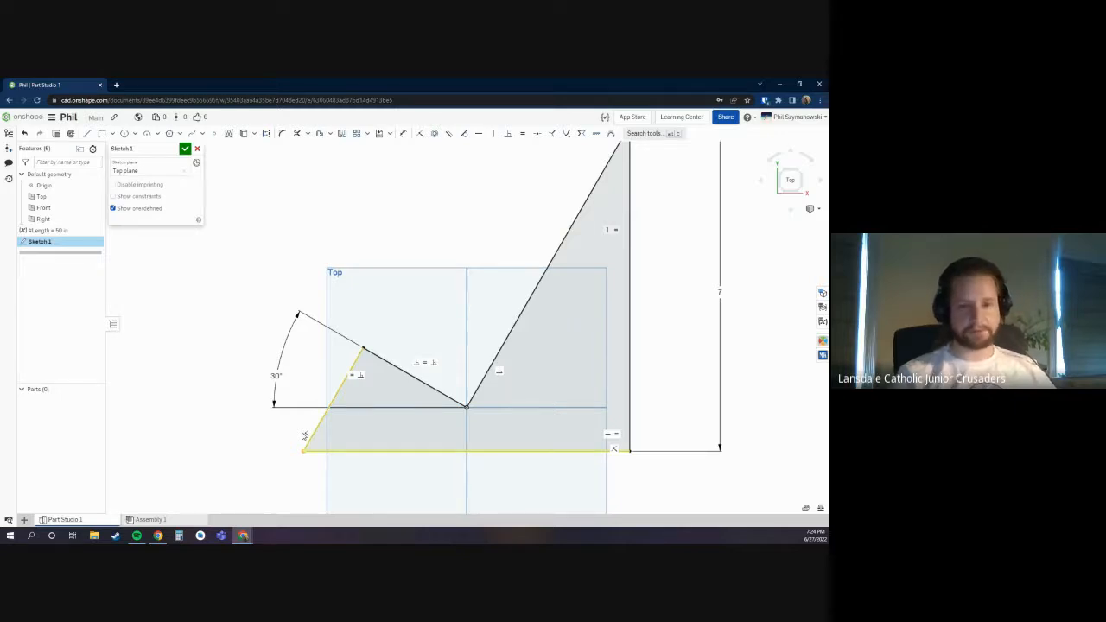
{"action": "scroll", "coordinate": [304, 436], "scroll_direction": "down", "scroll_amount": 3}
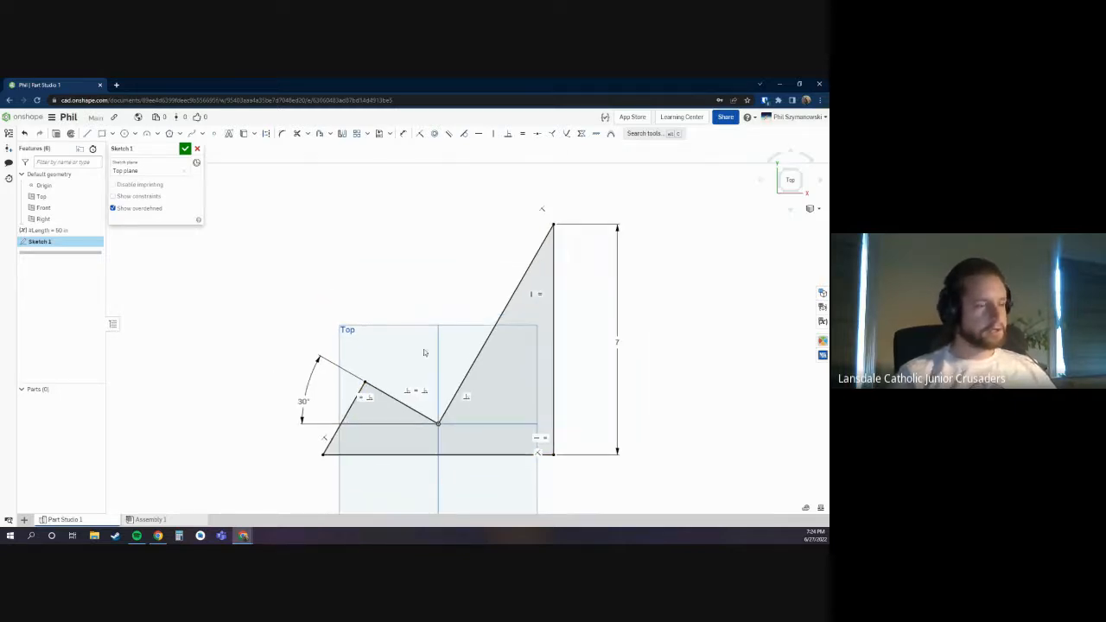
{"action": "scroll", "coordinate": [401, 451], "scroll_direction": "up", "scroll_amount": 2}
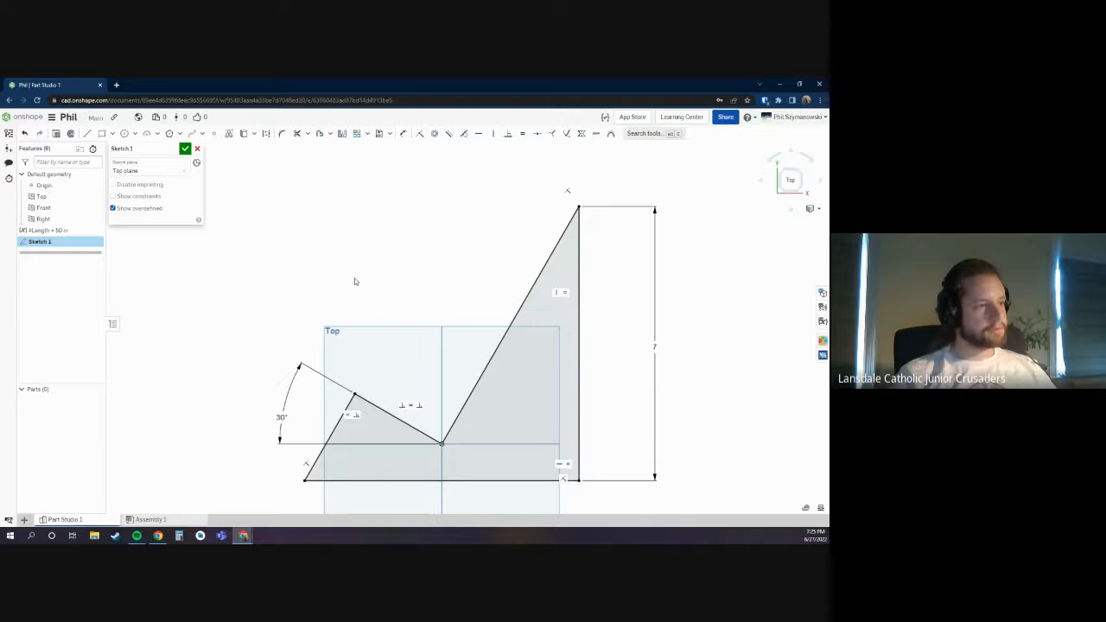
Step: Turn Show constraints on for Sketch 1 and off again, moving the sketch dialog aside and back
{"action": "left_click", "coordinate": [150, 197]}
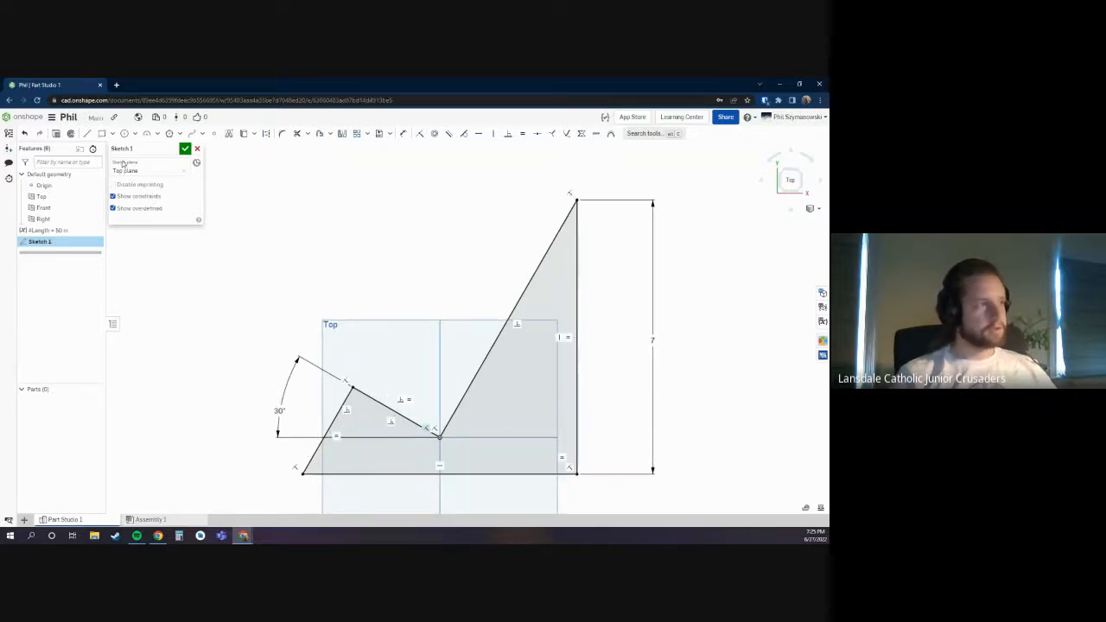
{"action": "mouse_move", "coordinate": [145, 144]}
{"action": "left_mouse_down"}
{"action": "mouse_move", "coordinate": [200, 179]}
{"action": "mouse_move", "coordinate": [378, 223]}
{"action": "mouse_move", "coordinate": [203, 155]}
{"action": "left_mouse_up"}
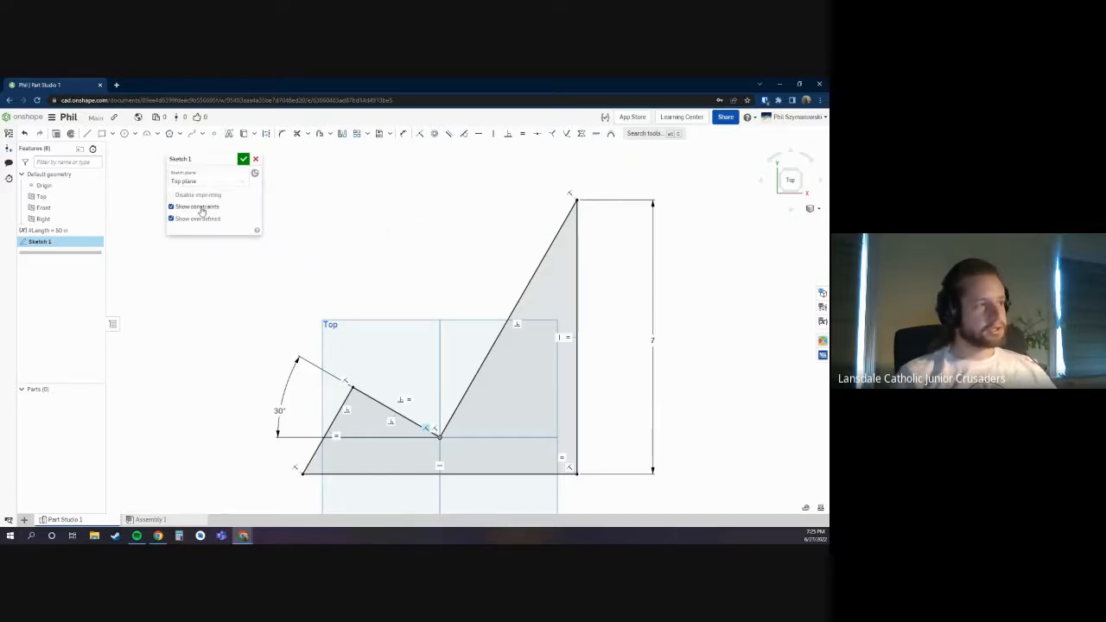
{"action": "left_click", "coordinate": [172, 207]}
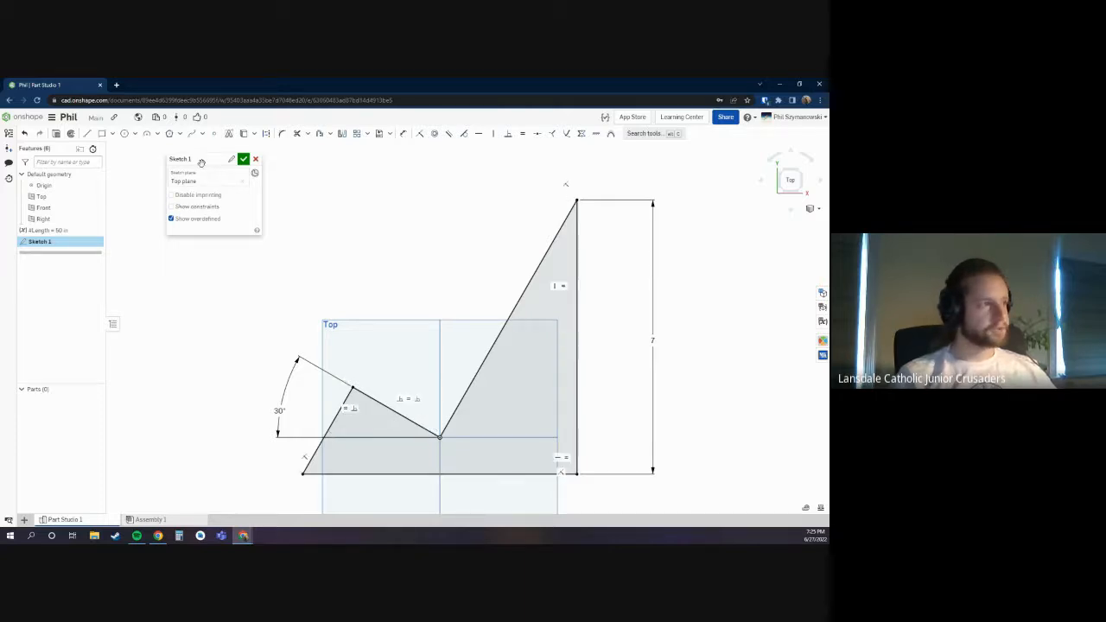
{"action": "left_click_drag", "start_coordinate": [202, 162], "coordinate": [144, 152]}
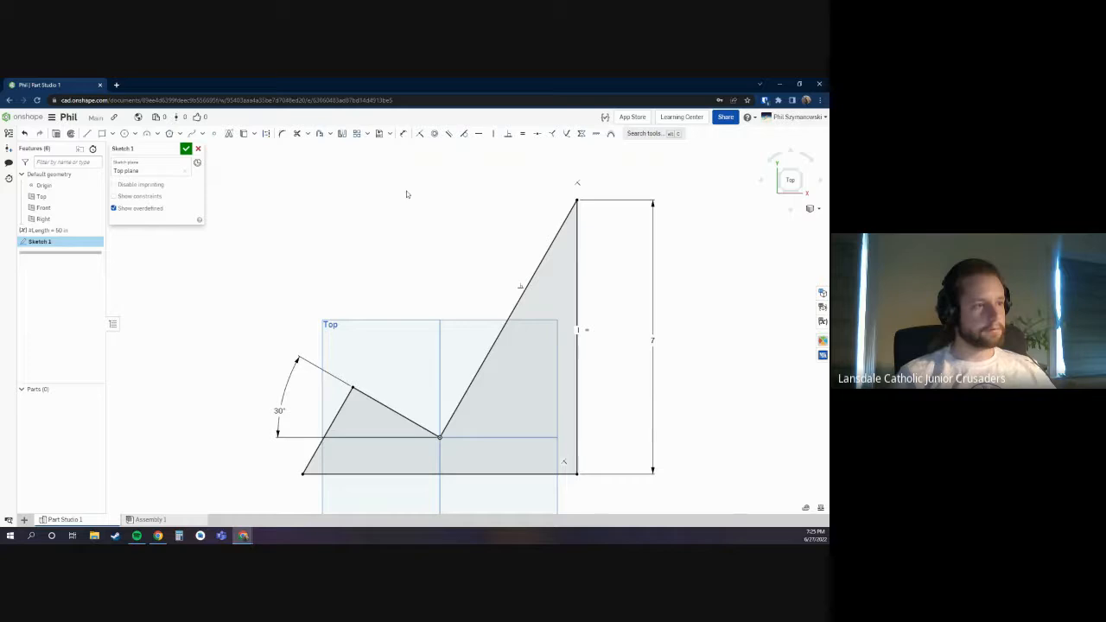
Step: Leave the Onshape sketch and return to the 2D Sketching tips slide in the Google Slides deck
{"action": "left_click_drag", "start_coordinate": [424, 261], "coordinate": [445, 293]}
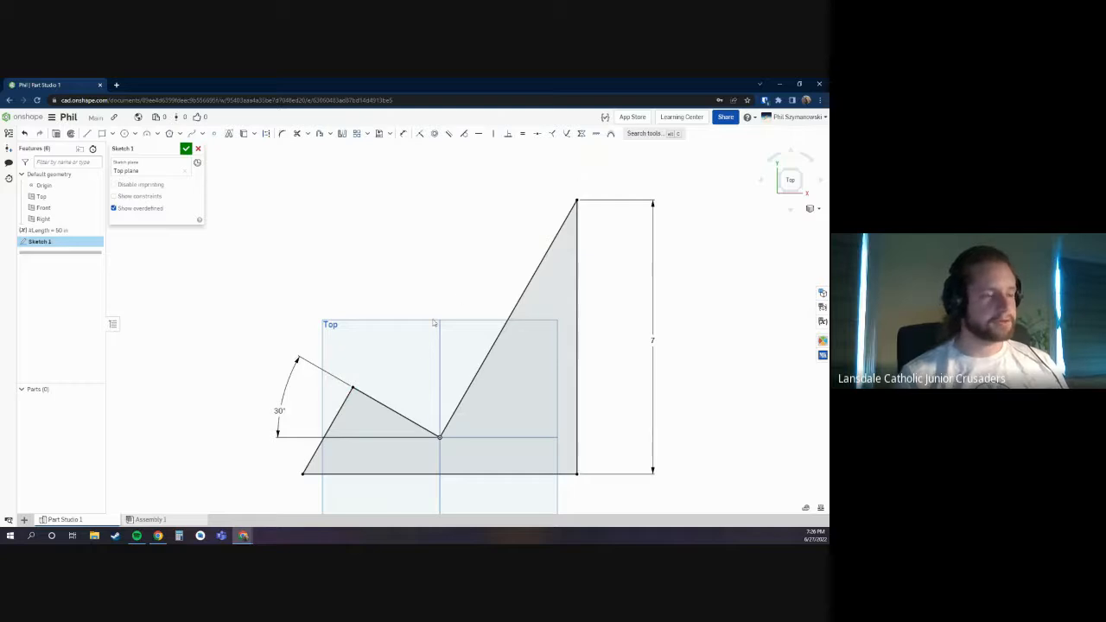
{"action": "left_click", "coordinate": [778, 84]}
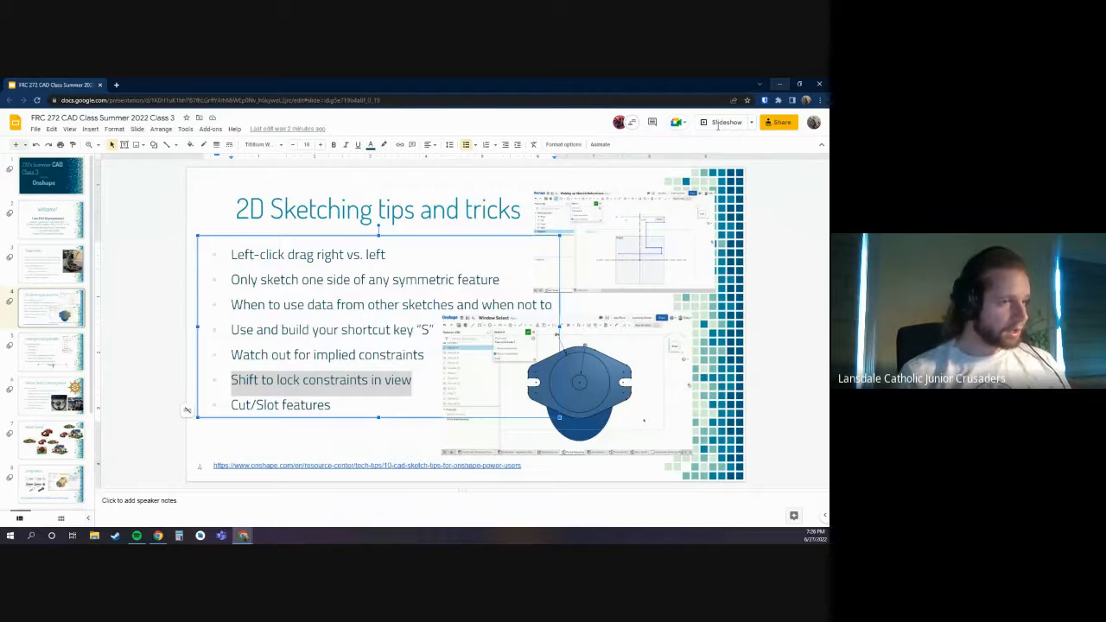
Step: Highlight the bullet "Cut/Slot features" on the 2D Sketching tips slide and switch to the Onshape Part Studio
{"action": "left_click_drag", "start_coordinate": [339, 404], "coordinate": [230, 405]}
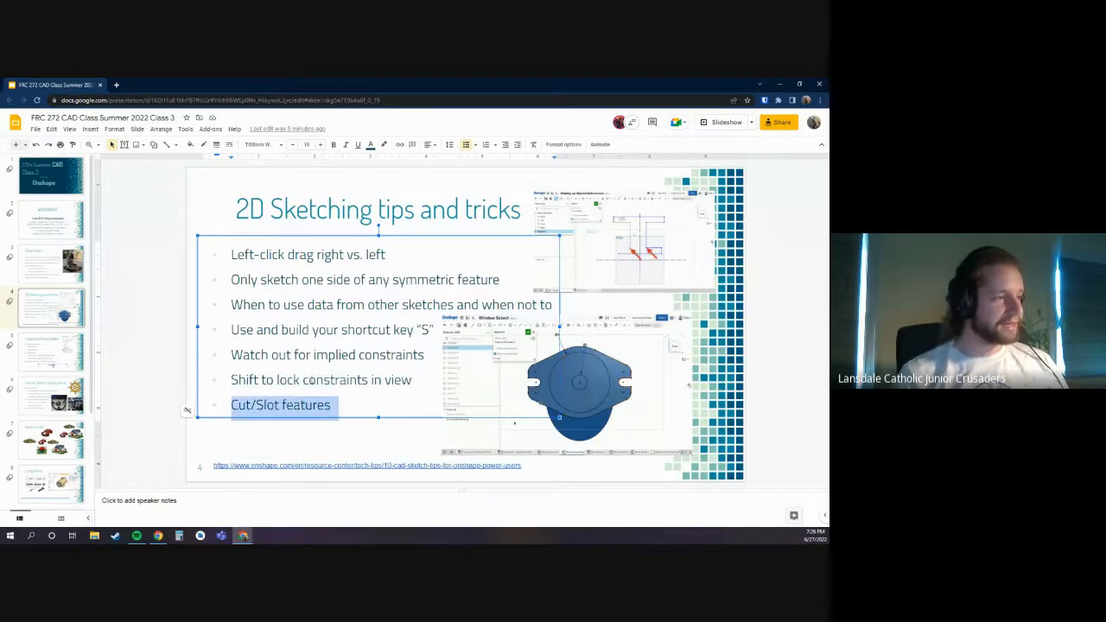
{"action": "mouse_move", "coordinate": [244, 536]}
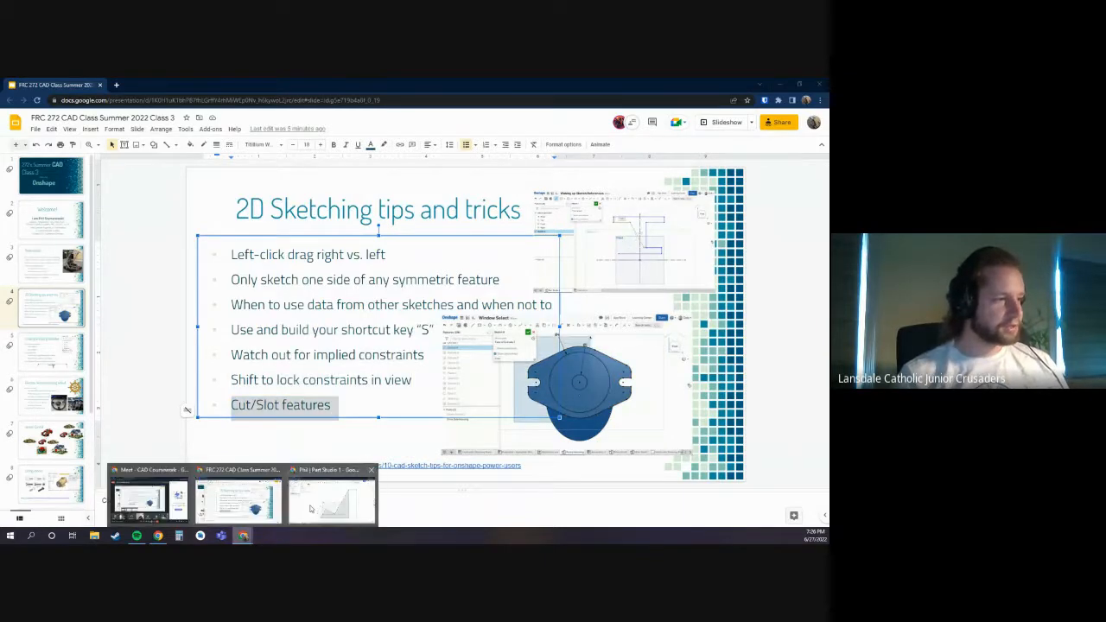
{"action": "left_click", "coordinate": [310, 508]}
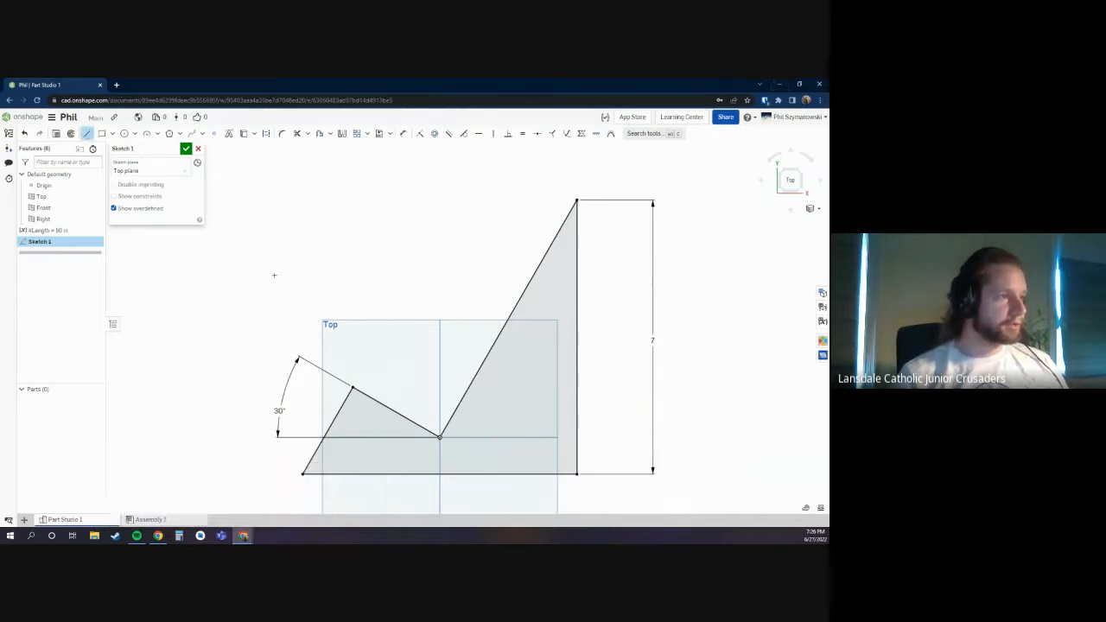
Step: Sketch a free diagonal line about 4.9 in long in the empty area above the small triangle
{"action": "left_click", "coordinate": [261, 292]}
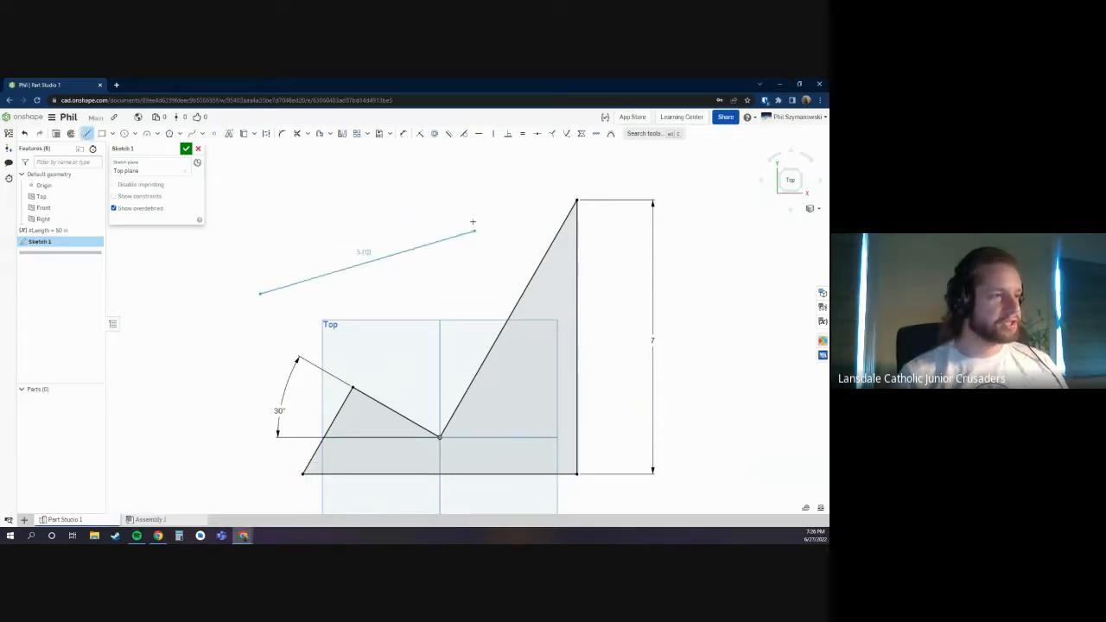
{"action": "left_click", "coordinate": [426, 200]}
{"action": "key", "text": "Escape"}
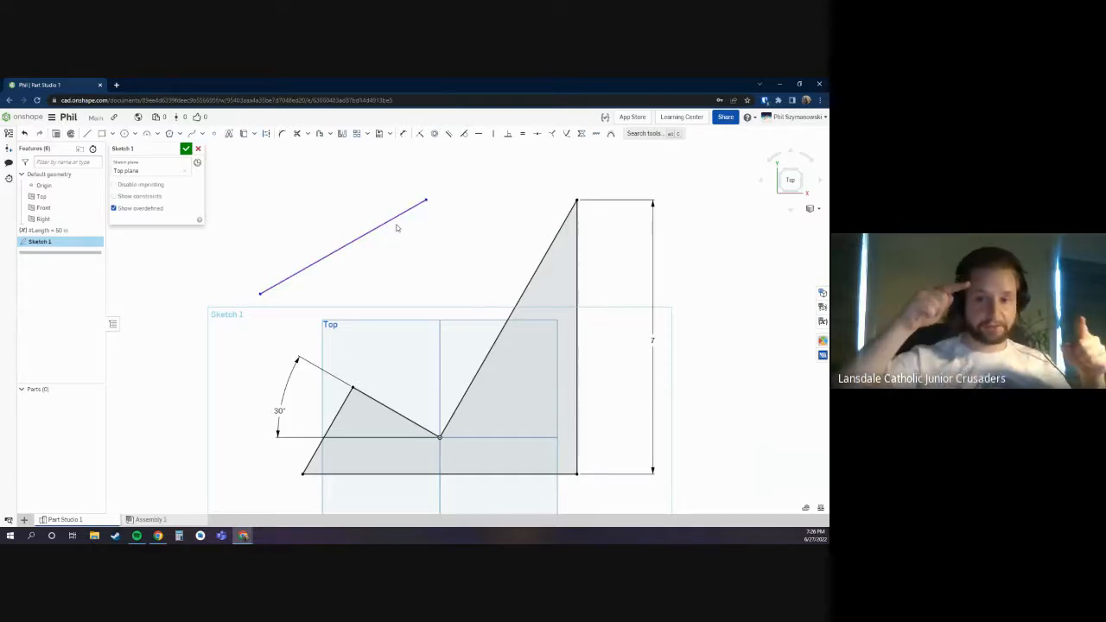
Step: Create a 0.5 in diameter slot around the free diagonal line, and undo it
{"action": "left_click", "coordinate": [337, 253]}
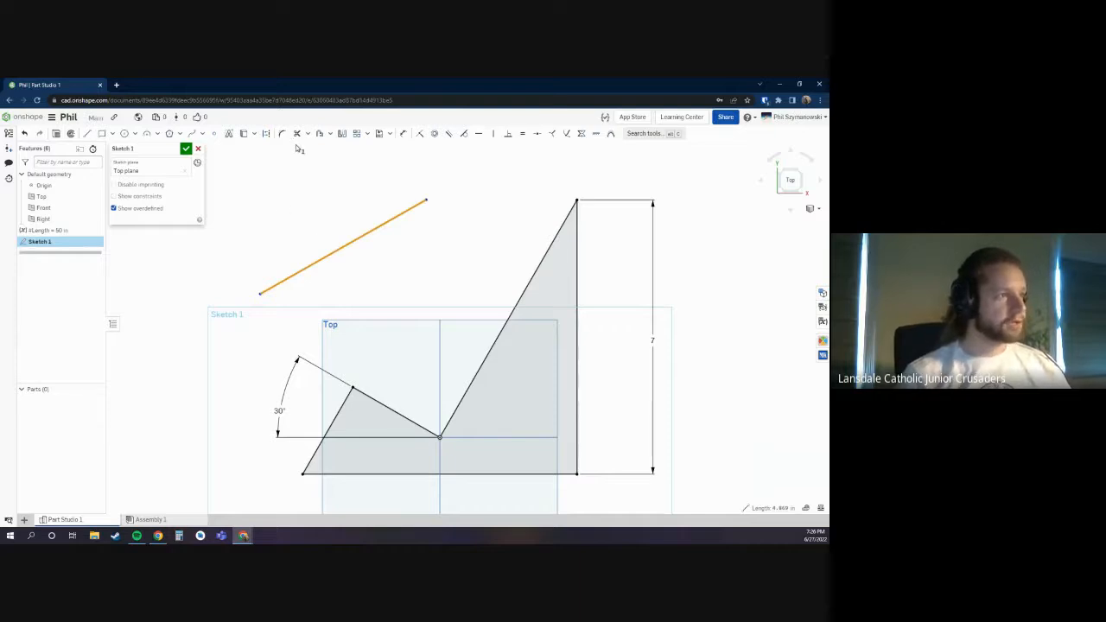
{"action": "left_click", "coordinate": [330, 136]}
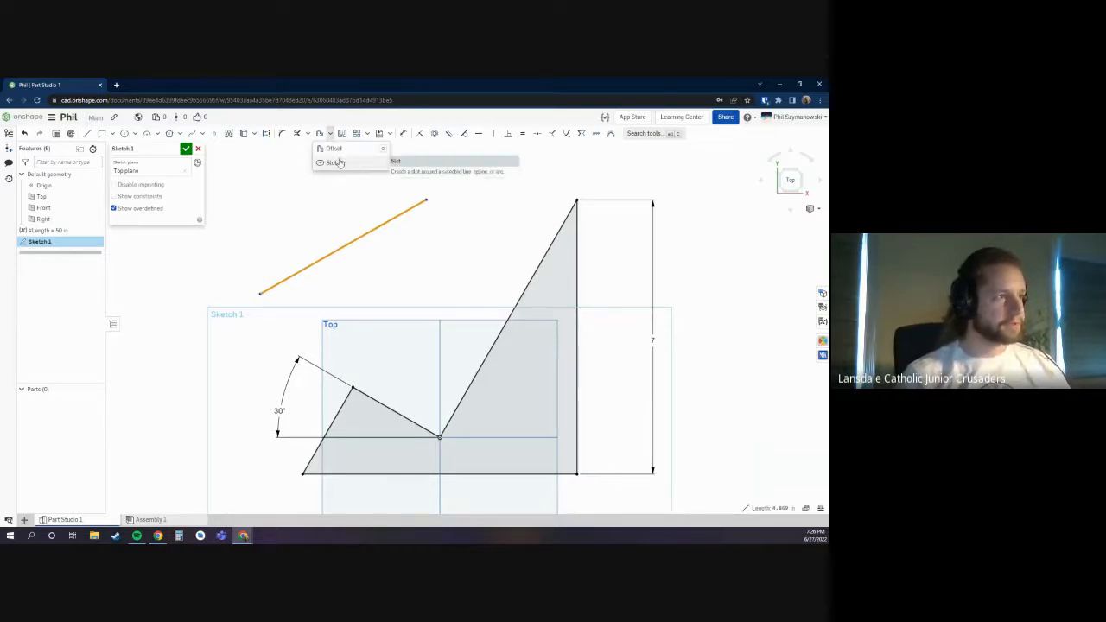
{"action": "key", "text": "s"}
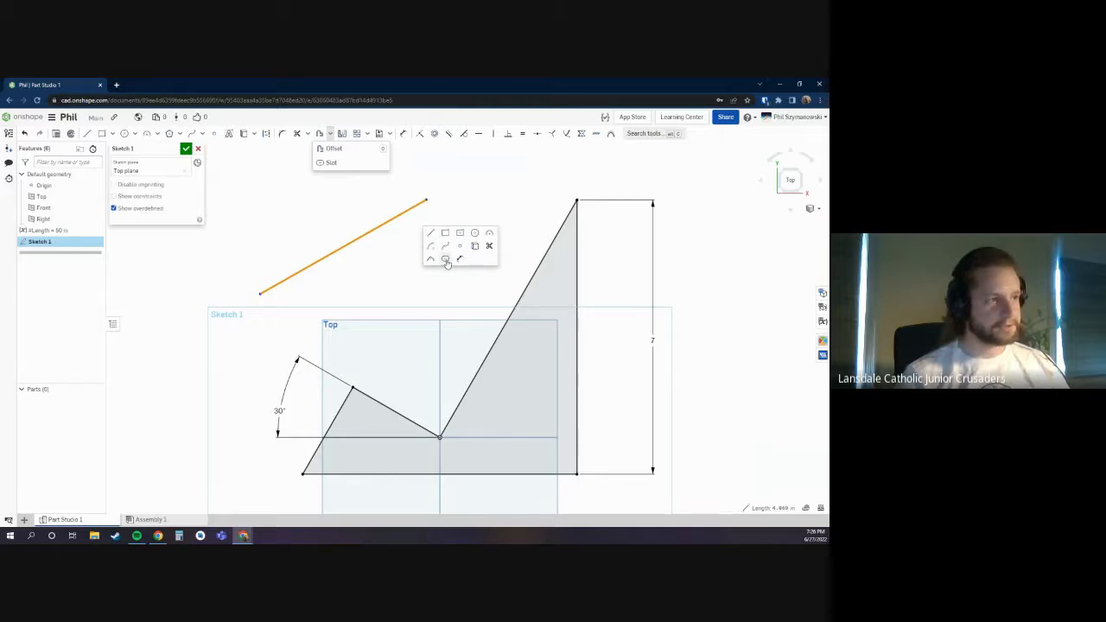
{"action": "left_click", "coordinate": [446, 260]}
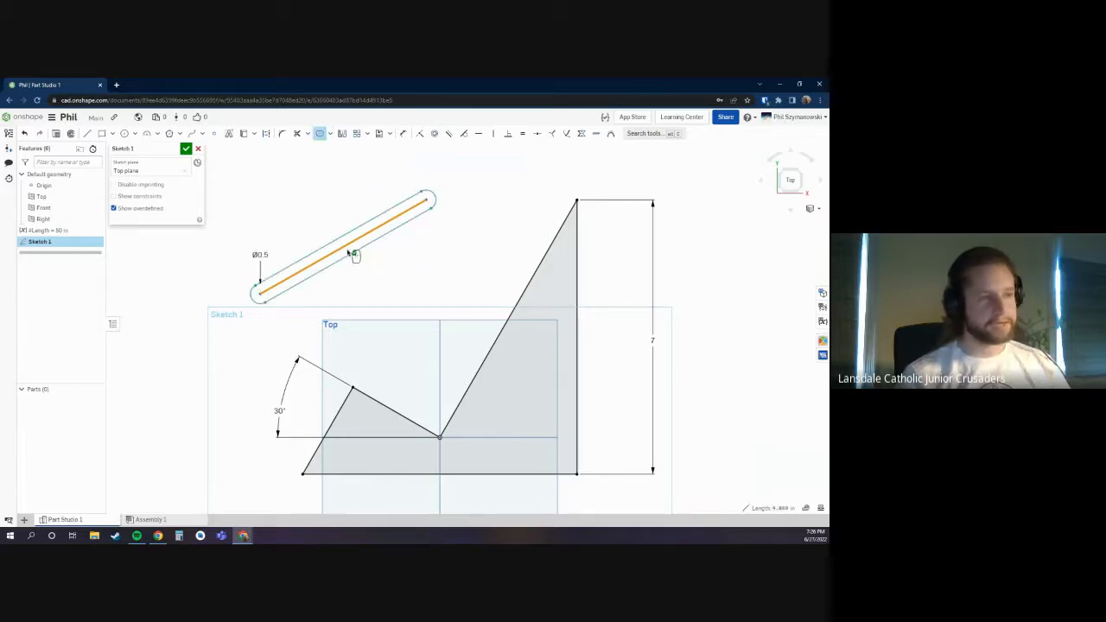
{"action": "left_click", "coordinate": [307, 207]}
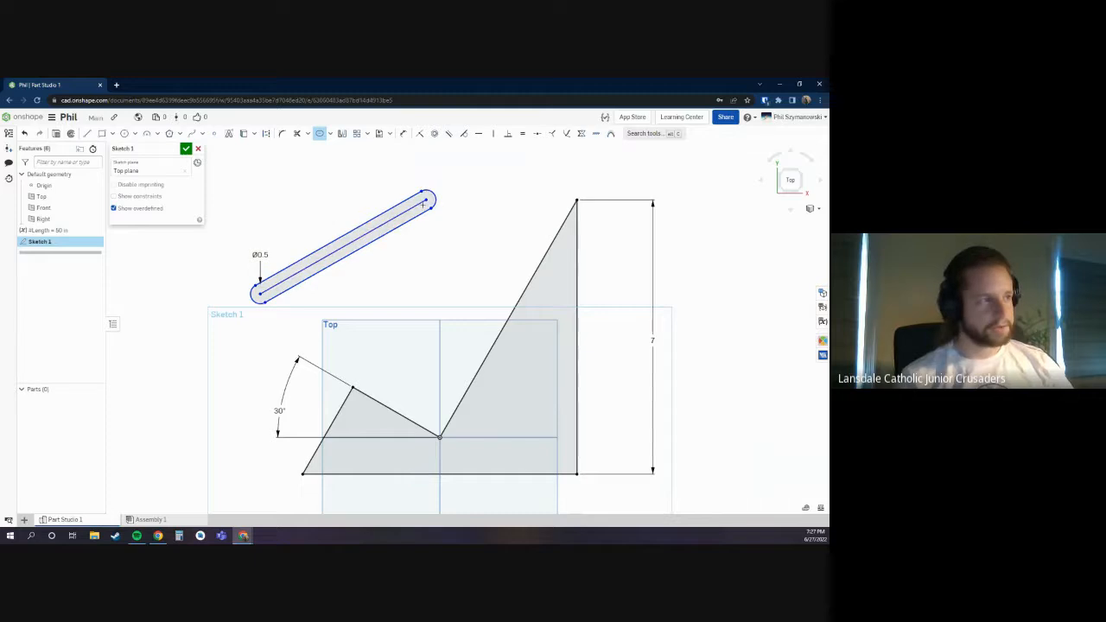
{"action": "key", "text": "Escape"}
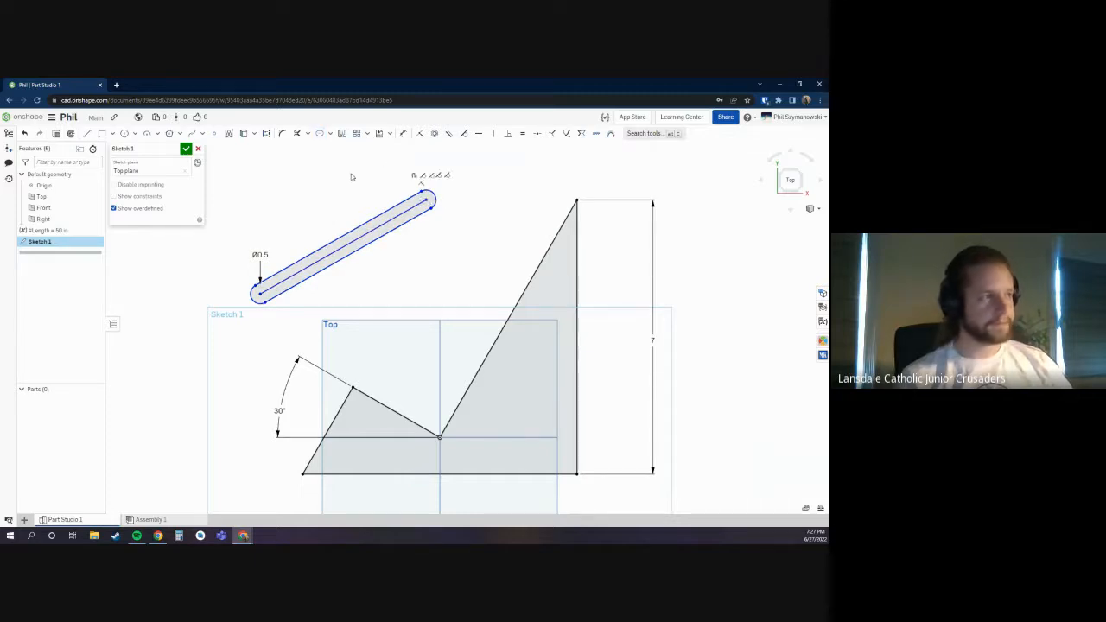
{"action": "key", "text": "ctrl+z"}
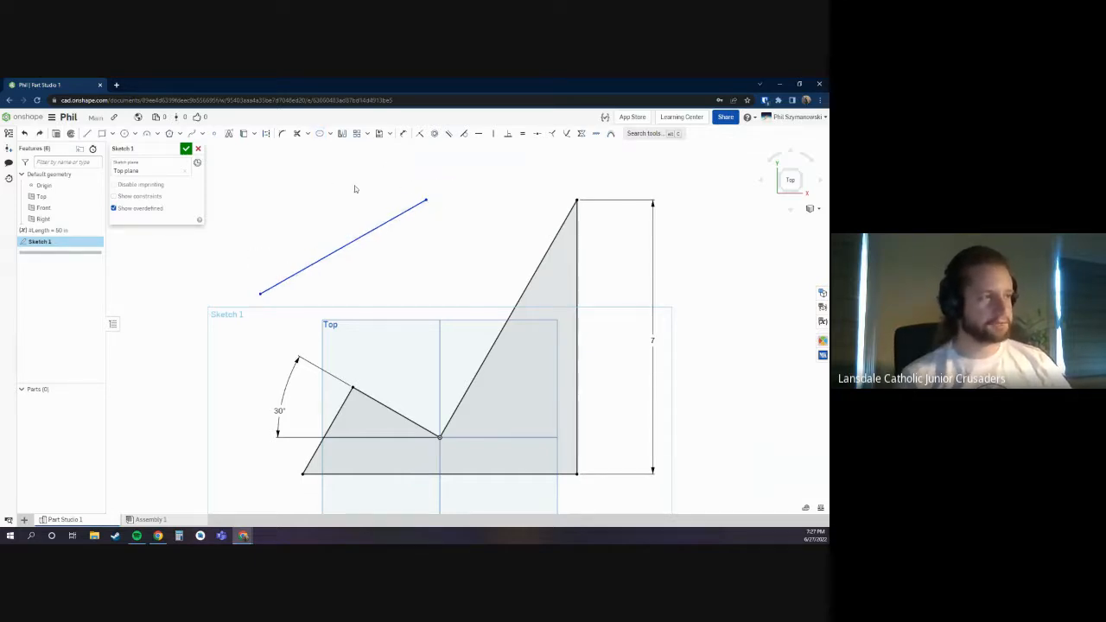
Step: Try the Slot tool again by picking the diagonal line after starting the command, and undo the result
{"action": "left_click", "coordinate": [319, 133]}
{"action": "left_click", "coordinate": [370, 232]}
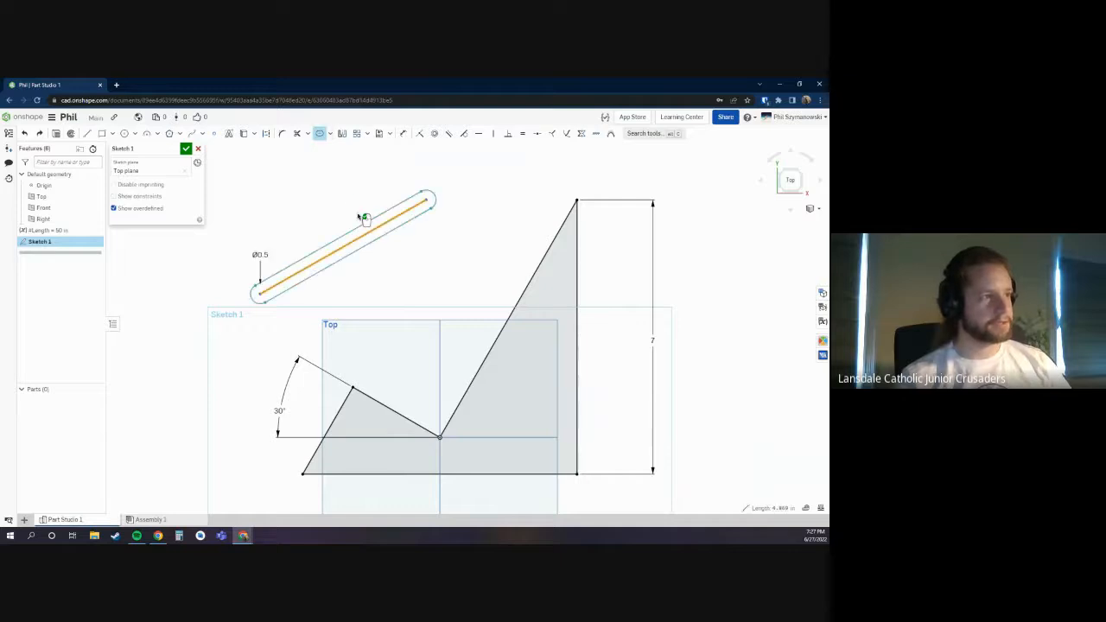
{"action": "key", "text": "ctrl+z"}
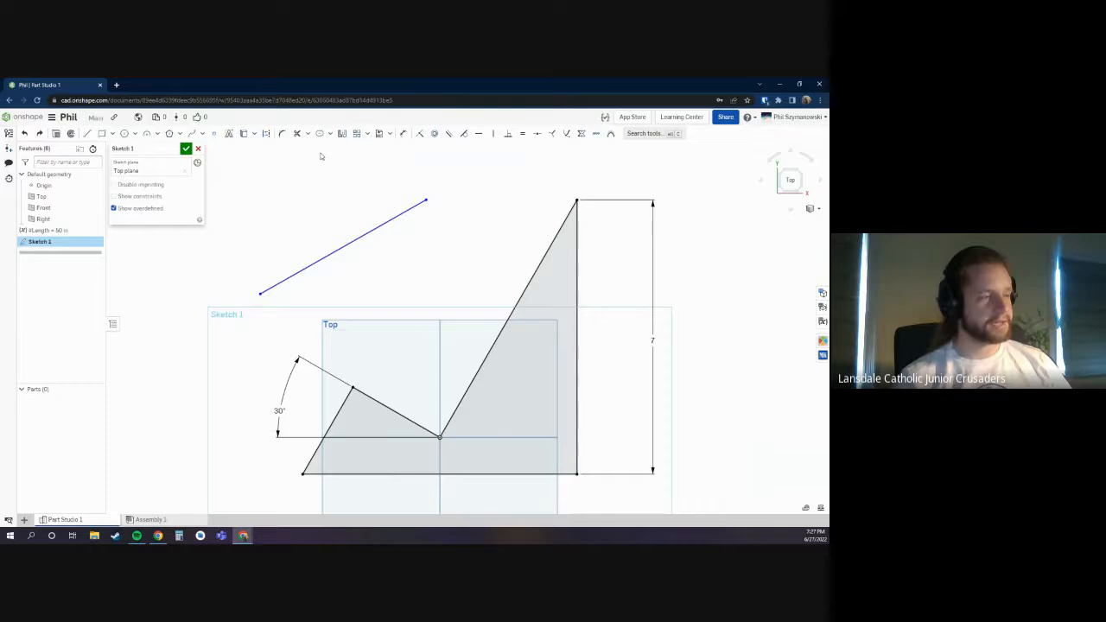
Step: Shift the diagonal line slightly and create a 0.5 in diameter slot around it
{"action": "left_click_drag", "start_coordinate": [371, 235], "coordinate": [383, 237]}
{"action": "left_click", "coordinate": [402, 229]}
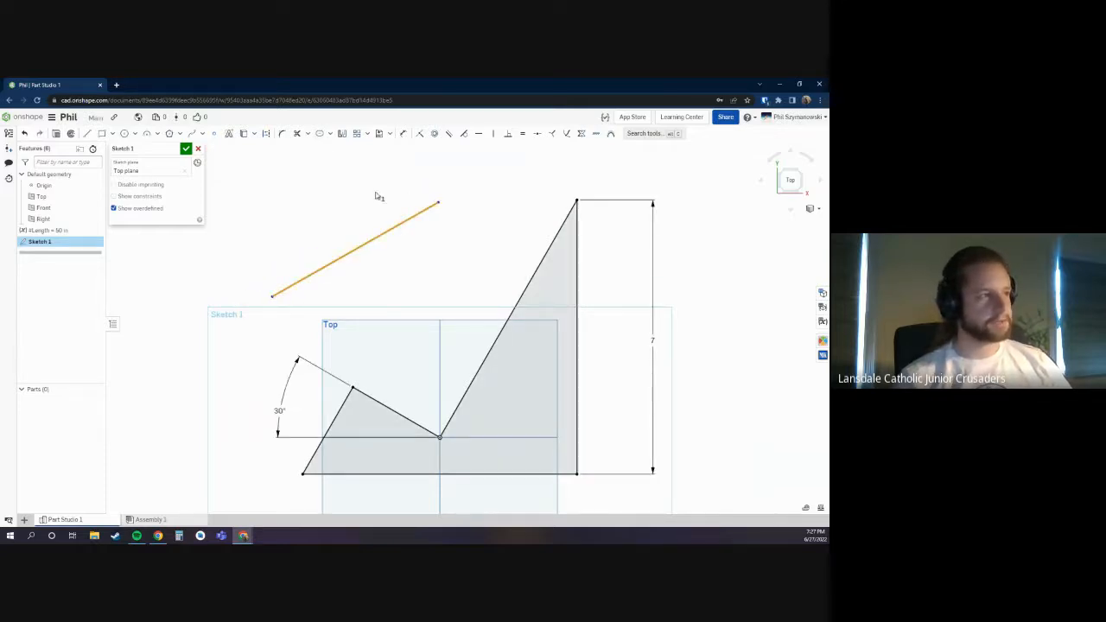
{"action": "left_click", "coordinate": [319, 133]}
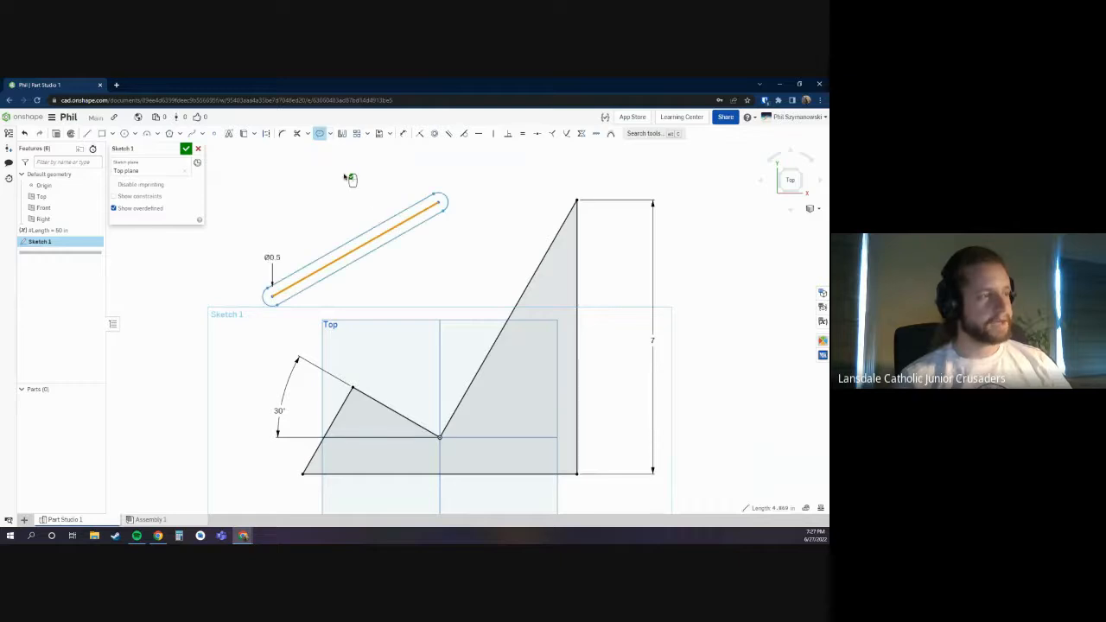
{"action": "left_click", "coordinate": [338, 183]}
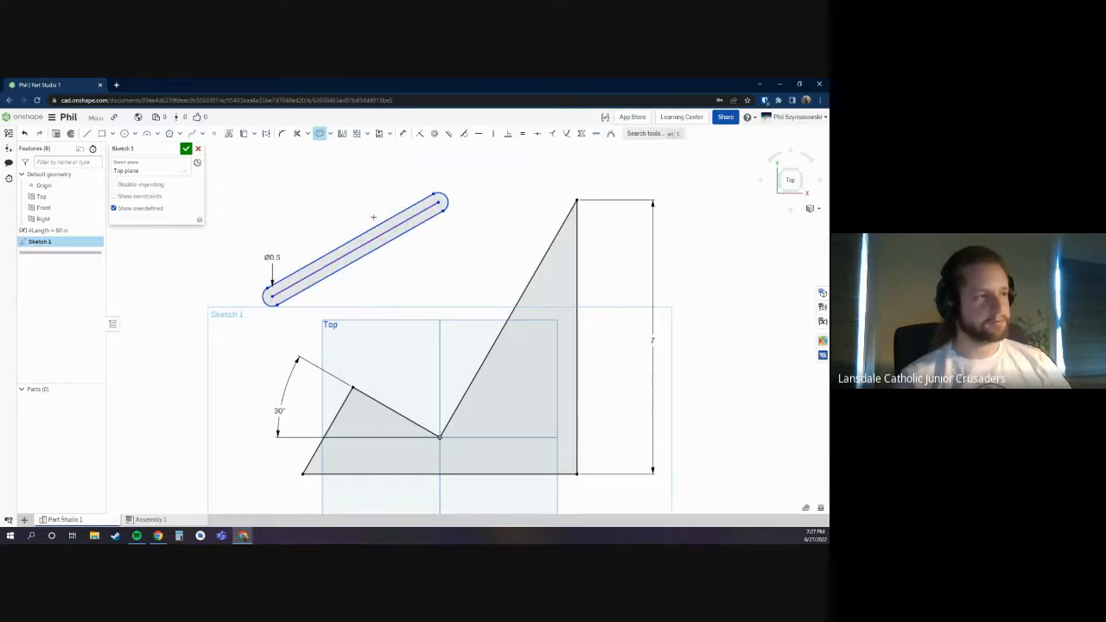
{"action": "key", "text": "Escape"}
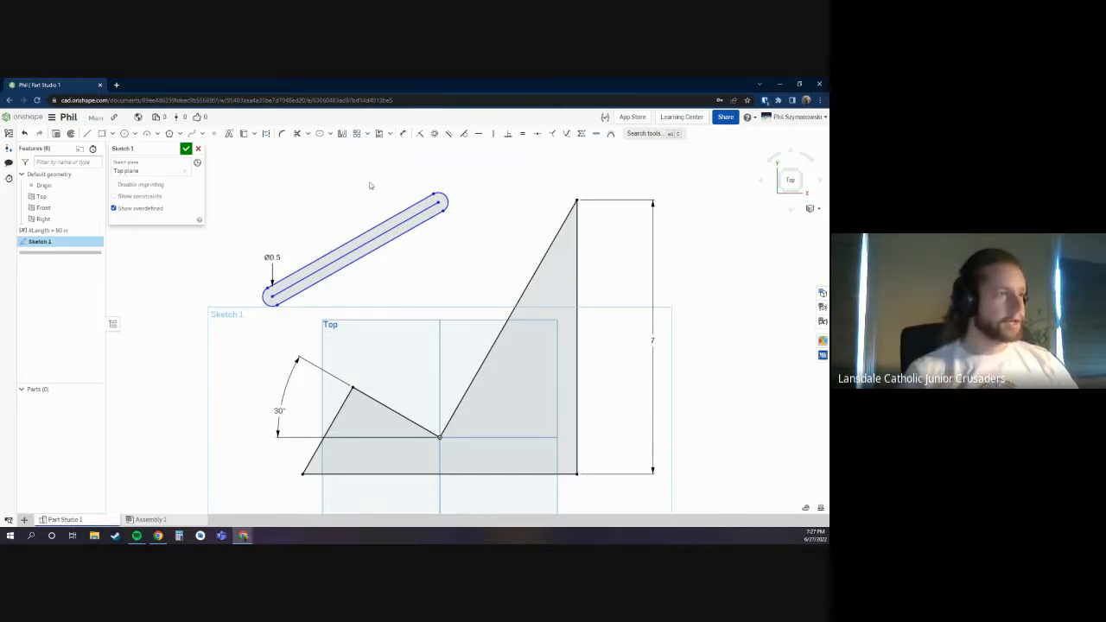
Step: Set the slot's diameter dimension to 1 in
{"action": "double_click", "coordinate": [278, 258]}
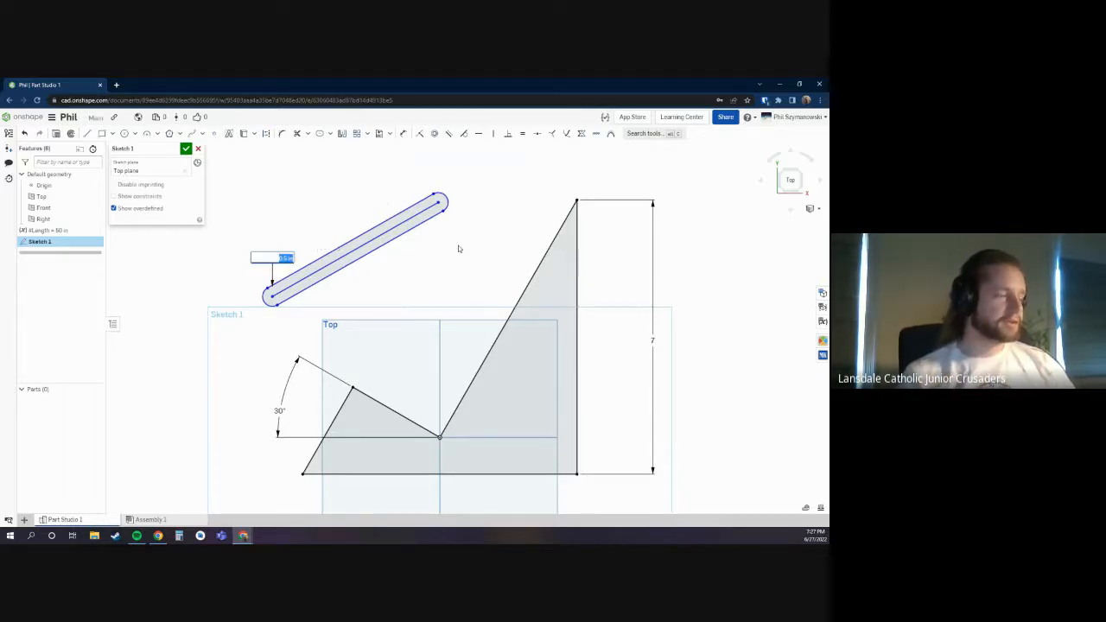
{"action": "type", "text": "1"}
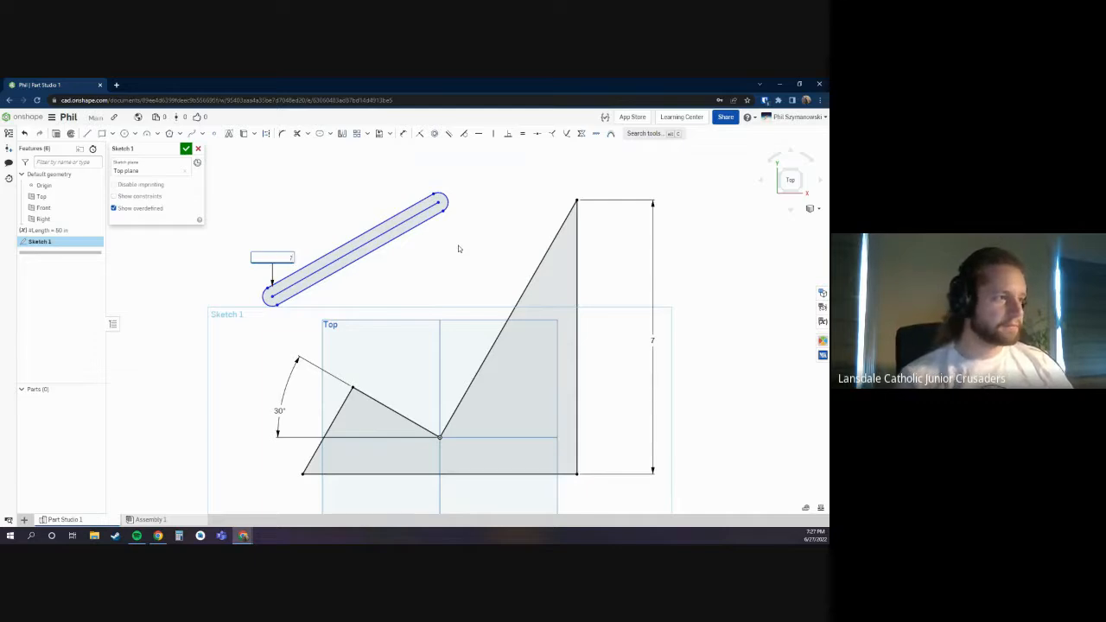
{"action": "key", "text": "Return"}
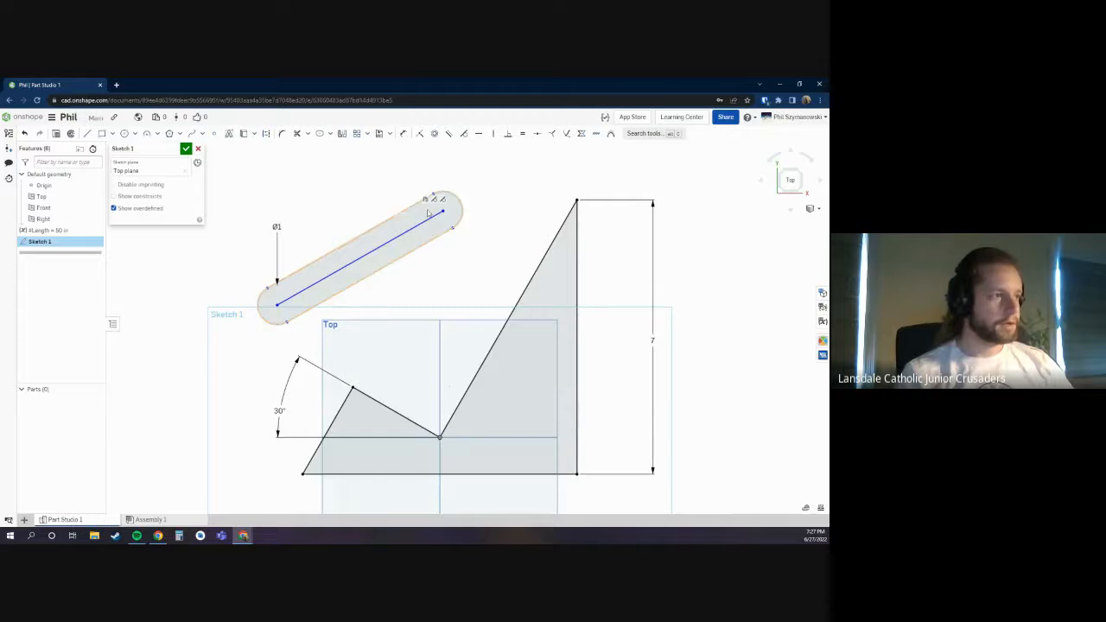
Step: Convert the slot's centre line to construction geometry and reposition the slot at a steeper angle
{"action": "left_click", "coordinate": [340, 190]}
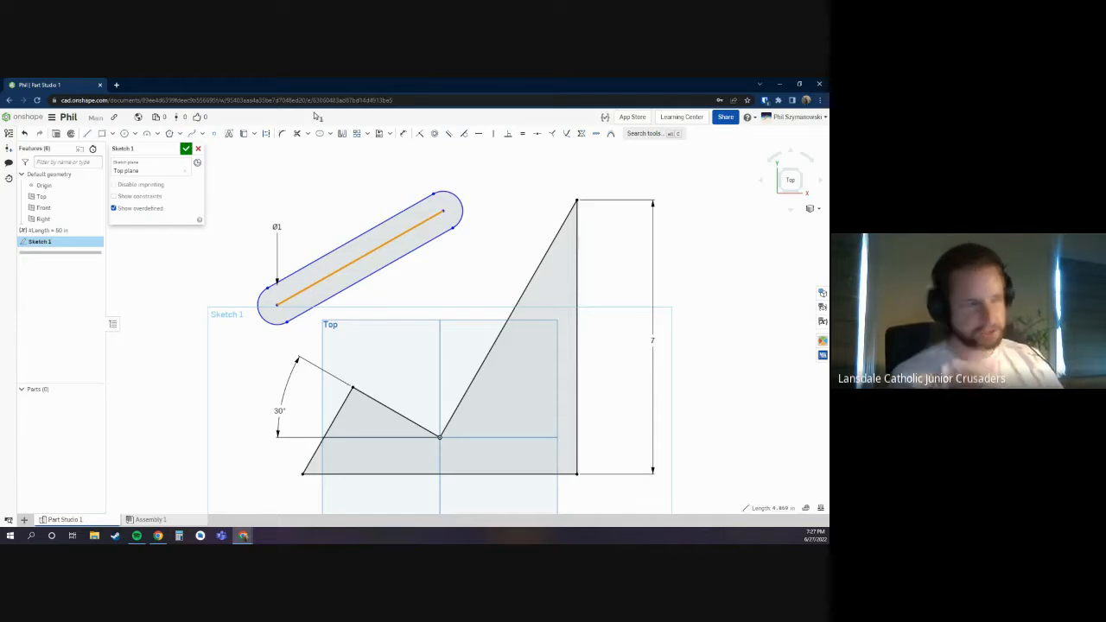
{"action": "key", "text": "q"}
{"action": "left_click", "coordinate": [372, 191]}
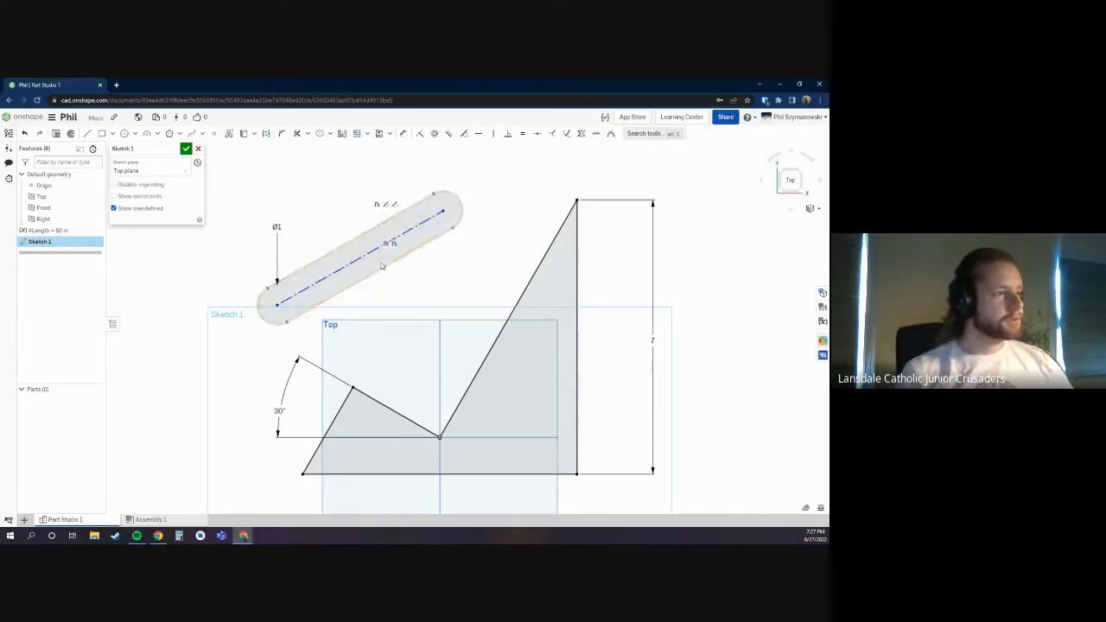
{"action": "mouse_move", "coordinate": [375, 252]}
{"action": "left_mouse_down"}
{"action": "mouse_move", "coordinate": [413, 243]}
{"action": "mouse_move", "coordinate": [317, 258]}
{"action": "mouse_move", "coordinate": [264, 286]}
{"action": "mouse_move", "coordinate": [333, 318]}
{"action": "mouse_move", "coordinate": [497, 288]}
{"action": "mouse_move", "coordinate": [322, 297]}
{"action": "mouse_move", "coordinate": [271, 319]}
{"action": "left_mouse_up"}
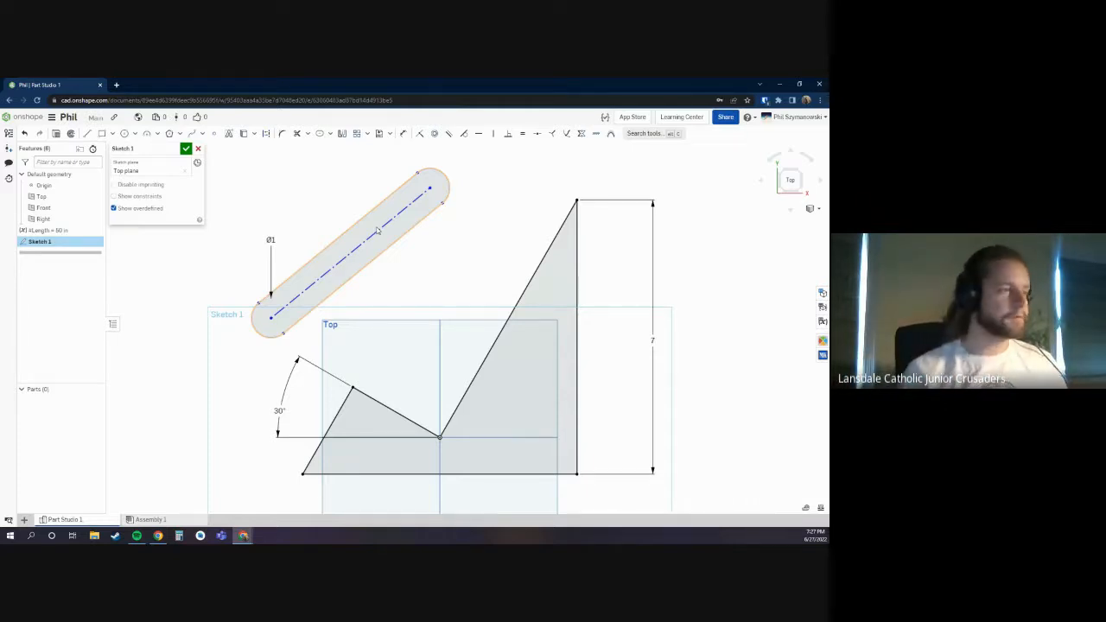
{"action": "left_click", "coordinate": [377, 230]}
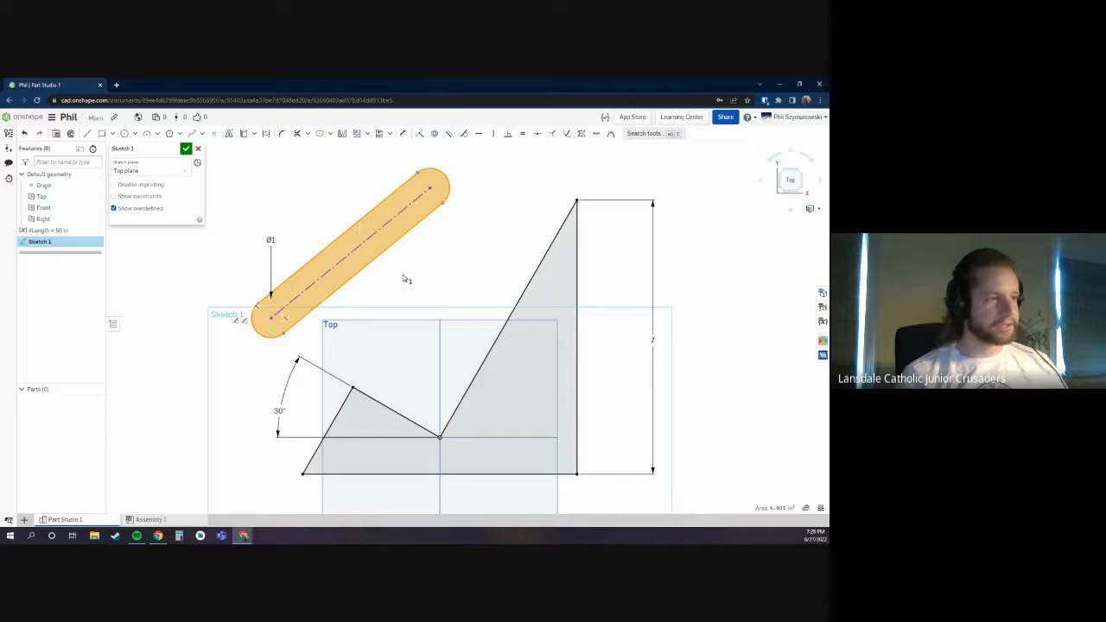
Step: Convert the large triangle's vertical 7 in line to construction geometry and back to a regular line
{"action": "left_click", "coordinate": [576, 267]}
{"action": "key", "text": "q"}
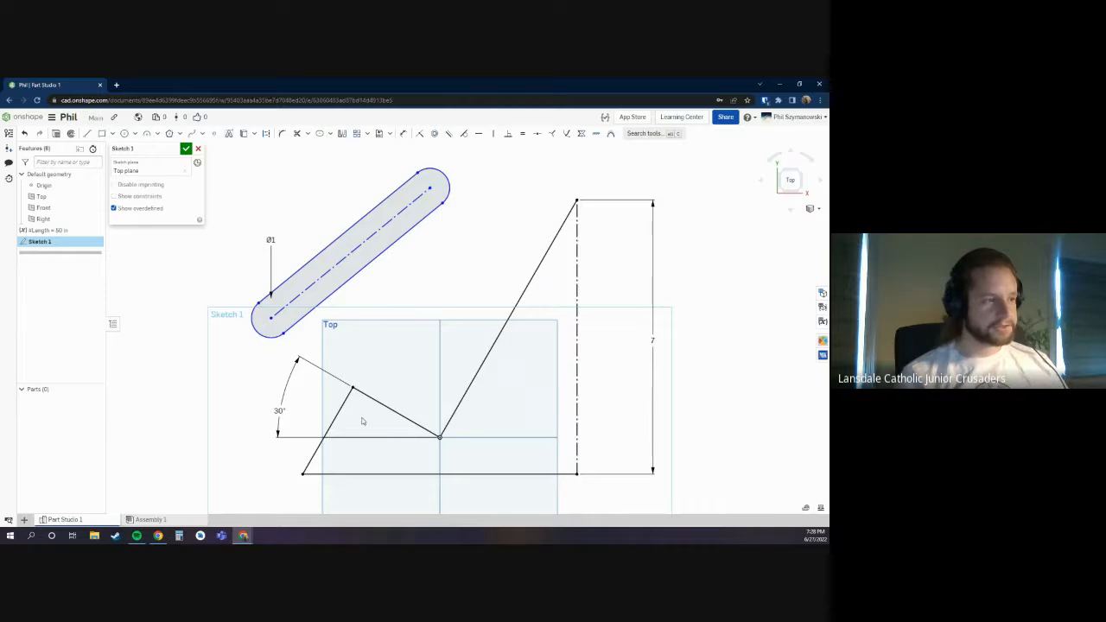
{"action": "left_click", "coordinate": [577, 315]}
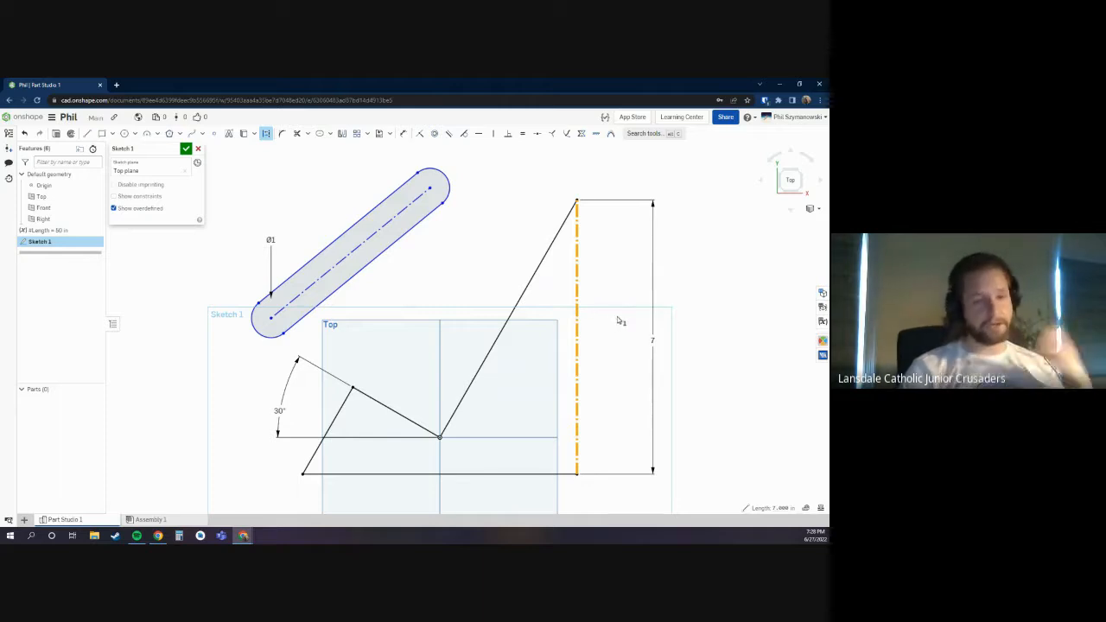
{"action": "left_click", "coordinate": [572, 211]}
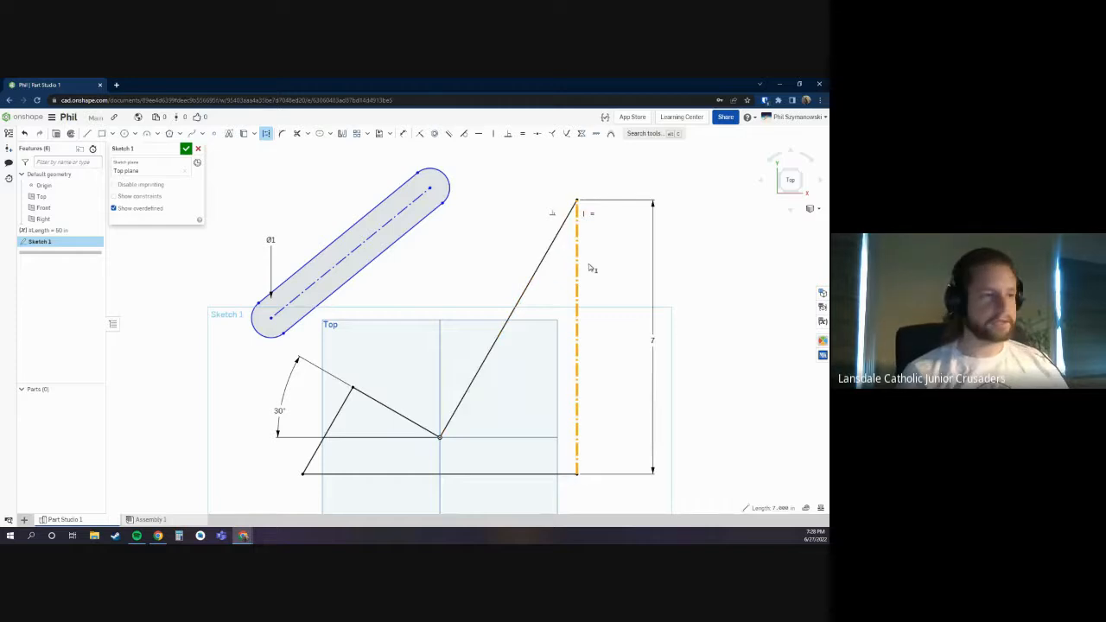
{"action": "key", "text": "Escape"}
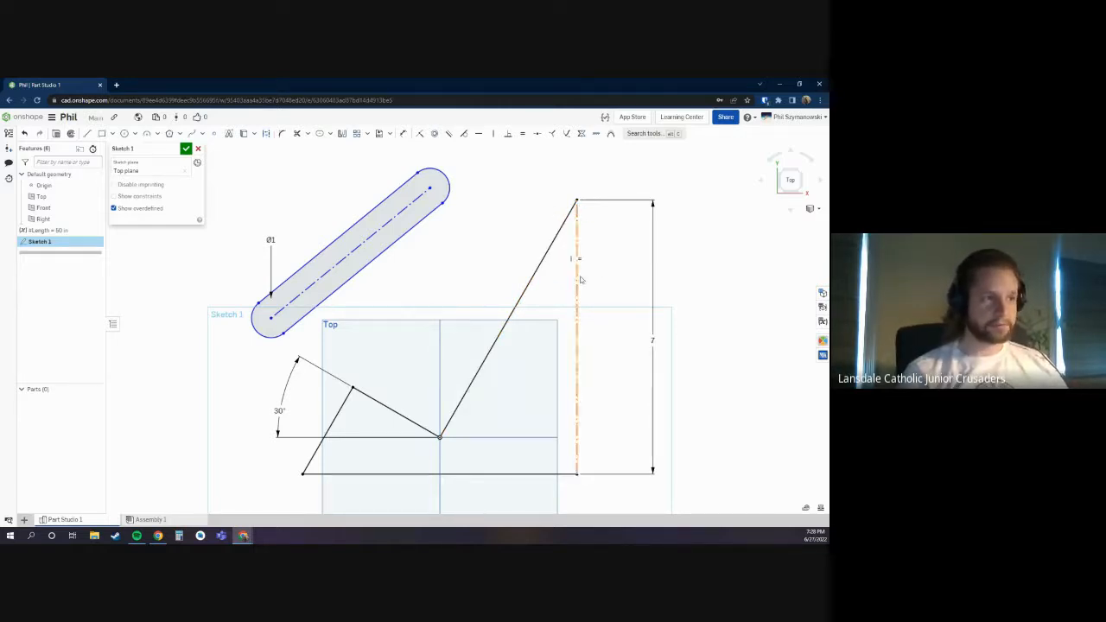
{"action": "left_click", "coordinate": [576, 268]}
{"action": "key", "text": "q"}
{"action": "left_click", "coordinate": [627, 341]}
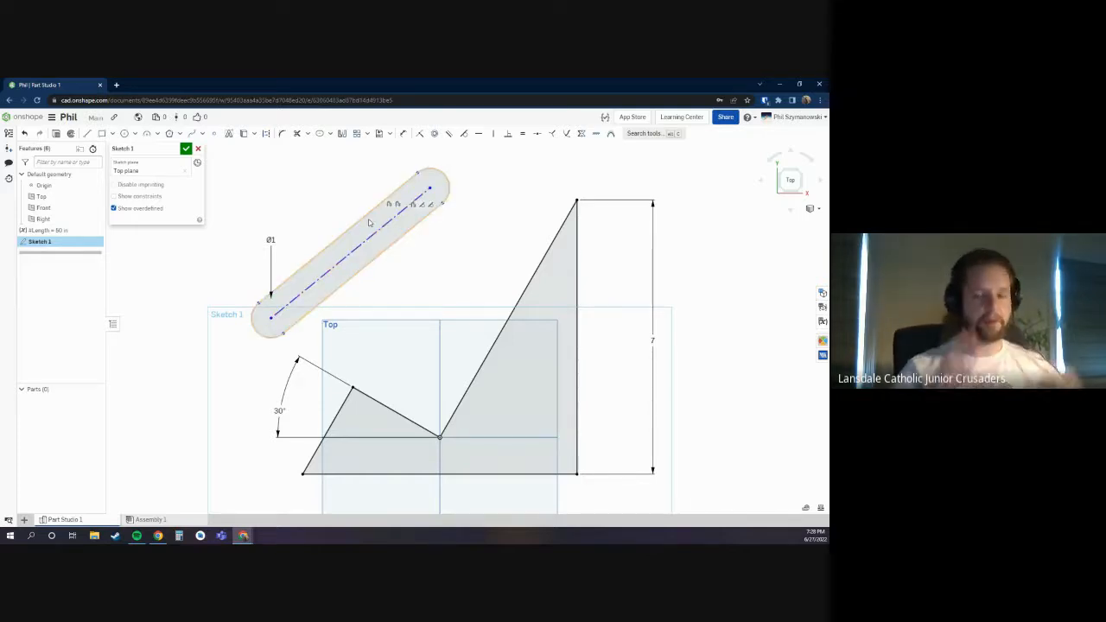
Step: Select the slot's centre line to inspect its construction setting and constraints, and move the slot slightly
{"action": "left_click", "coordinate": [412, 239]}
{"action": "scroll", "coordinate": [467, 286], "scroll_direction": "down", "scroll_amount": 3}
{"action": "scroll", "coordinate": [462, 305], "scroll_direction": "up", "scroll_amount": 3}
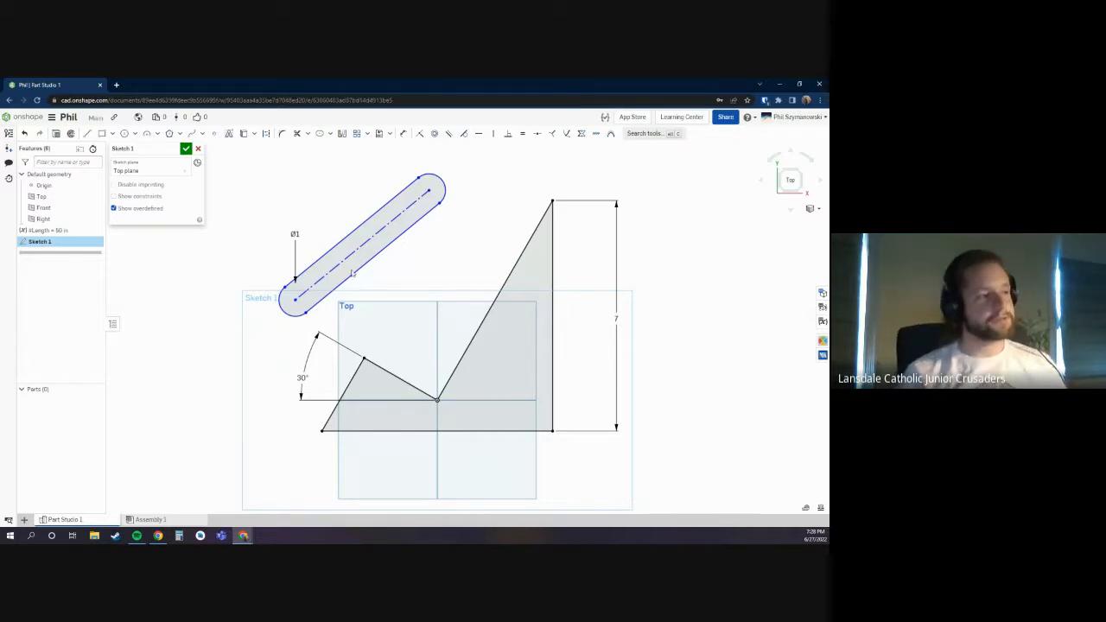
{"action": "key", "text": "q"}
{"action": "left_click", "coordinate": [325, 272]}
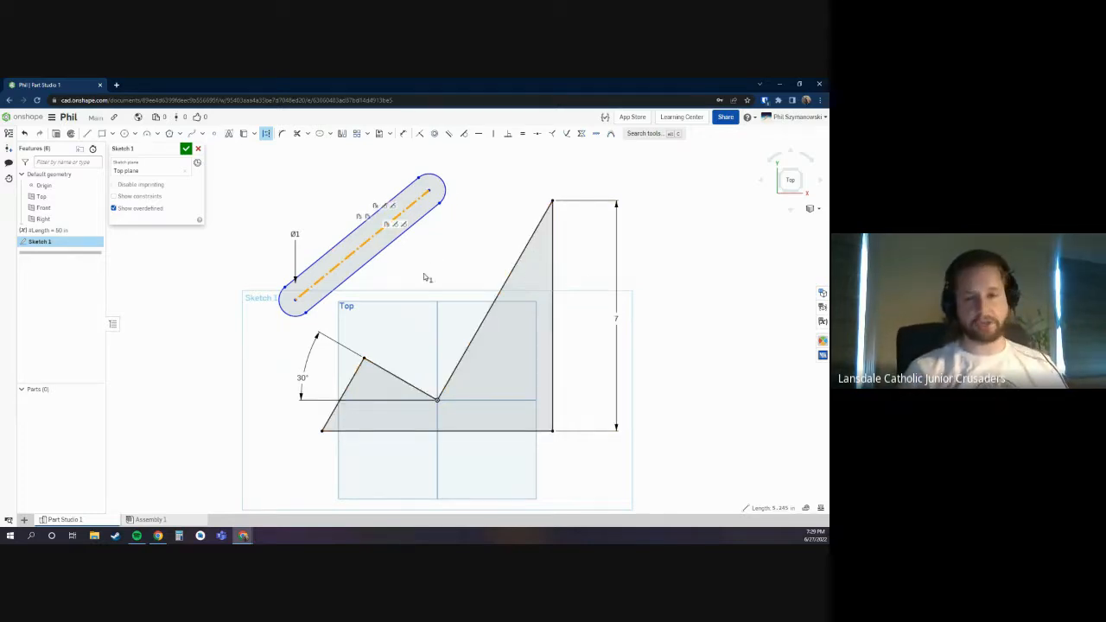
{"action": "key", "text": "Escape"}
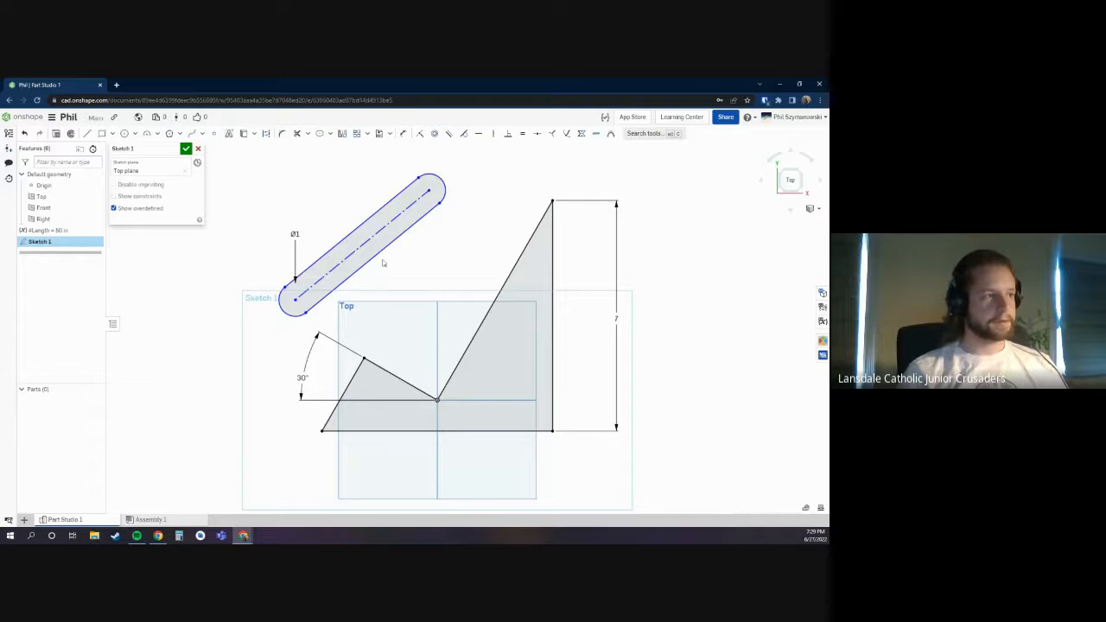
{"action": "mouse_move", "coordinate": [369, 249]}
{"action": "left_mouse_down"}
{"action": "mouse_move", "coordinate": [412, 296]}
{"action": "mouse_move", "coordinate": [346, 306]}
{"action": "mouse_move", "coordinate": [399, 249]}
{"action": "left_mouse_up"}
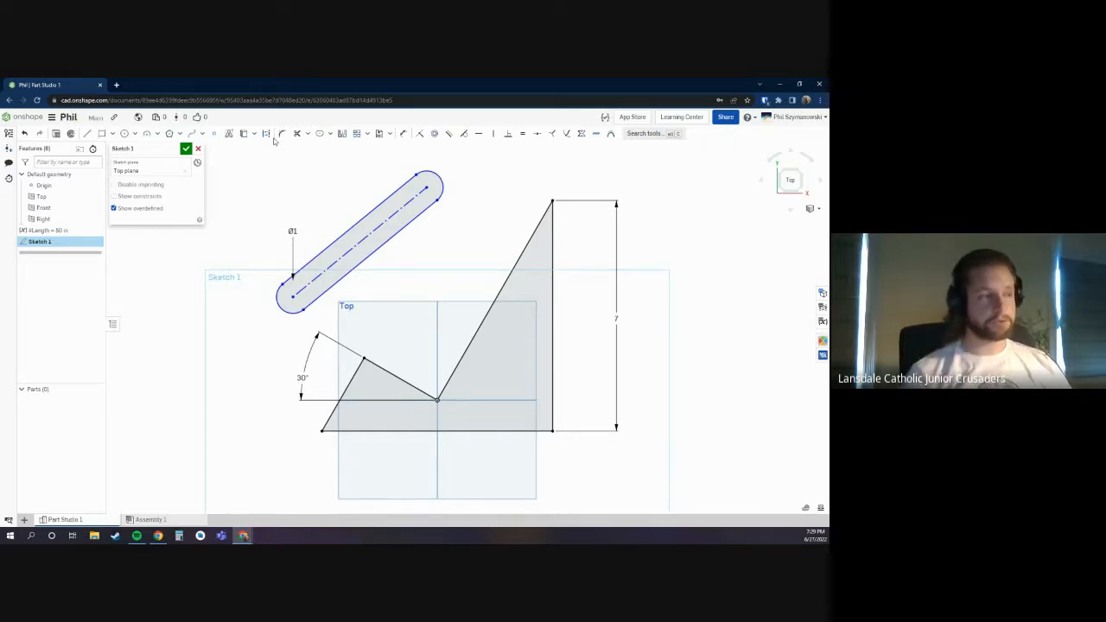
Step: Toggle the large triangle's slanted edge to construction geometry and back to a regular line
{"action": "left_click", "coordinate": [515, 271]}
{"action": "key", "text": "q"}
{"action": "key", "text": "q"}
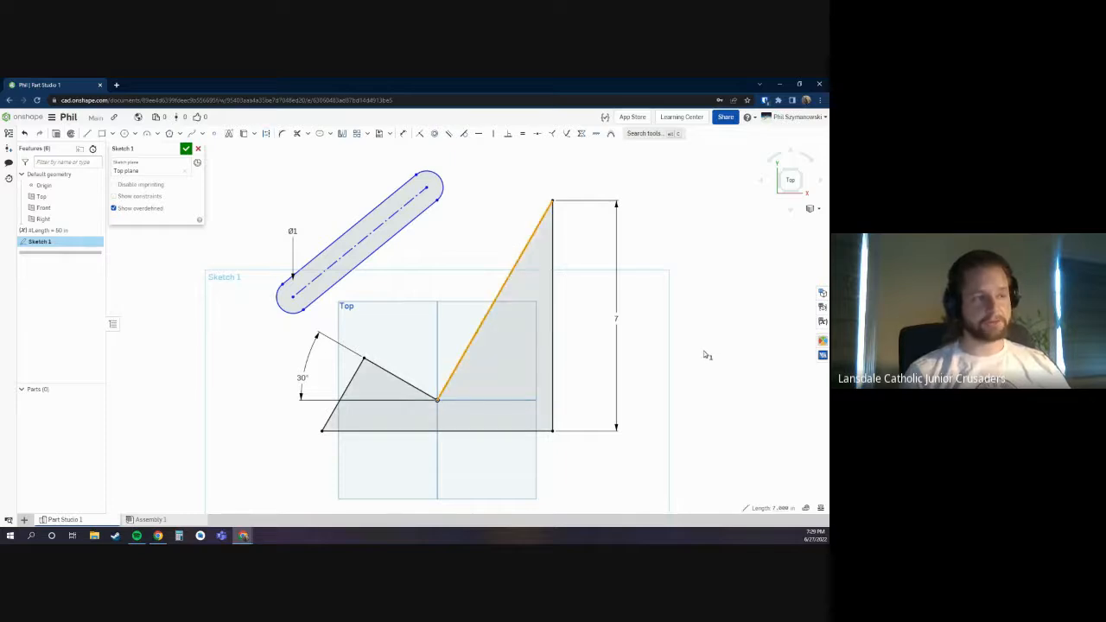
Step: Toggle the small triangle's slanted edge at the origin to construction geometry and back to a regular line
{"action": "key", "text": "Escape"}
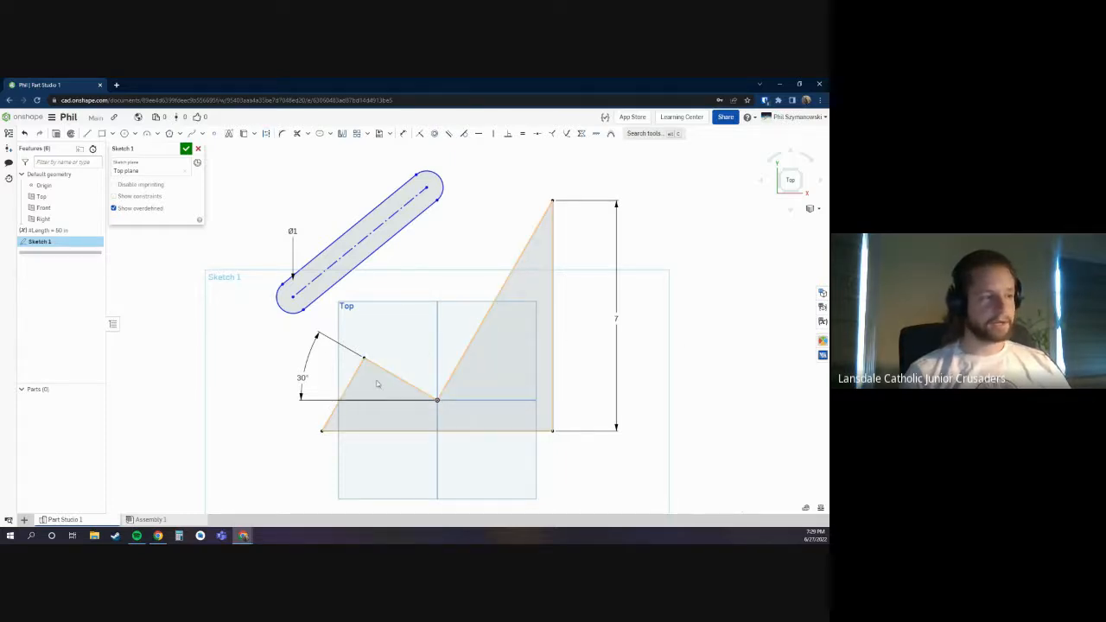
{"action": "left_click", "coordinate": [393, 381]}
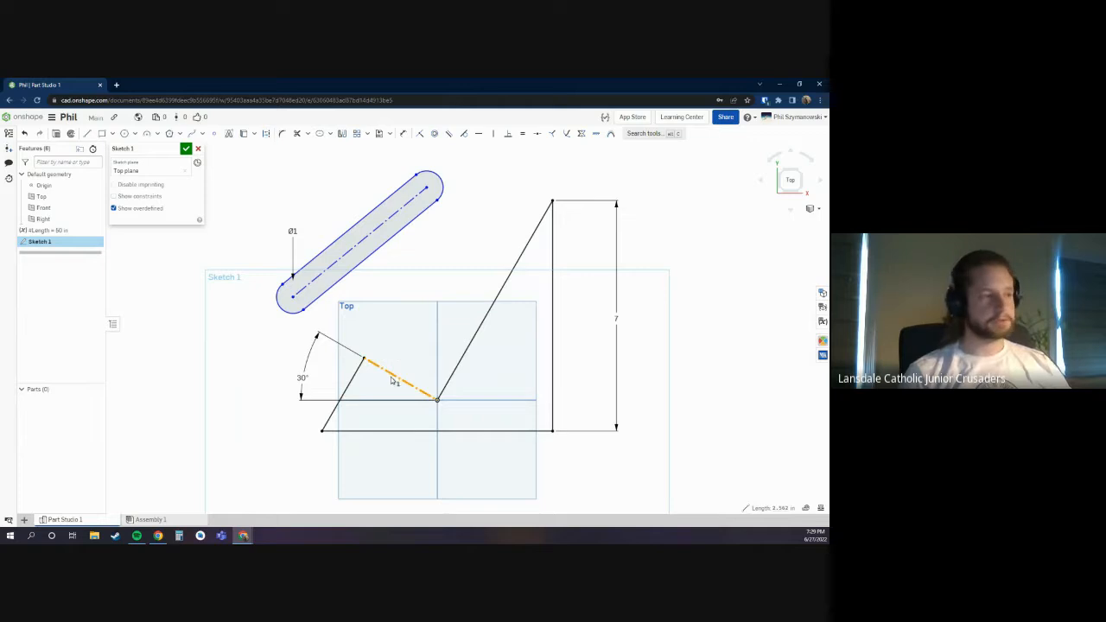
{"action": "key", "text": "Escape"}
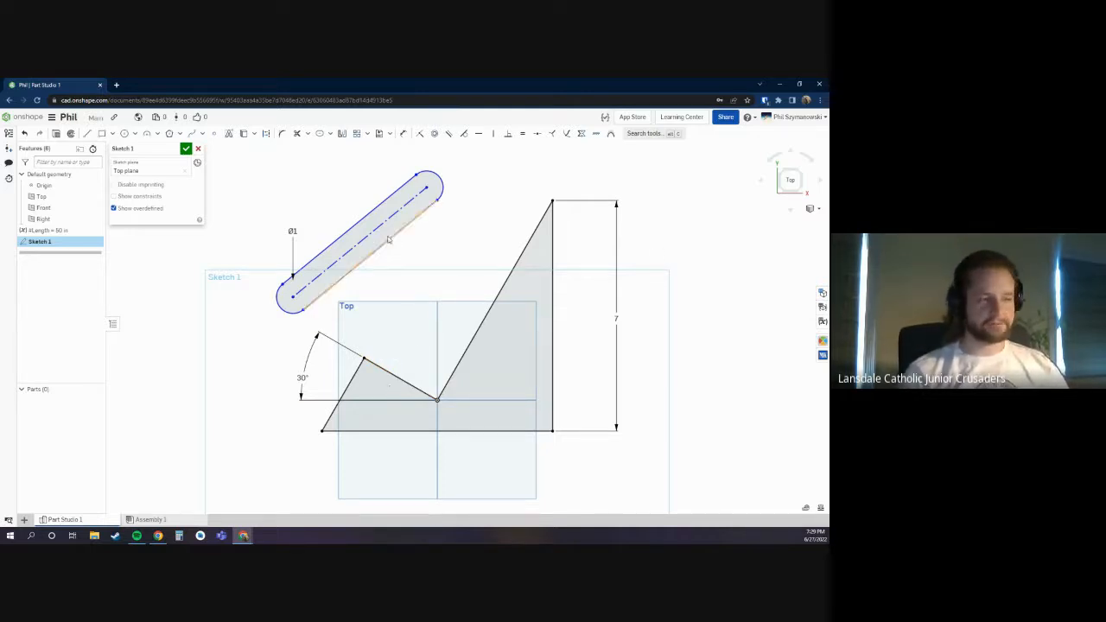
Step: Move the slot slightly closer to the origin, and switch to the 2D Sketching tips and tricks slide in Google Slides
{"action": "left_click_drag", "start_coordinate": [375, 234], "coordinate": [398, 241]}
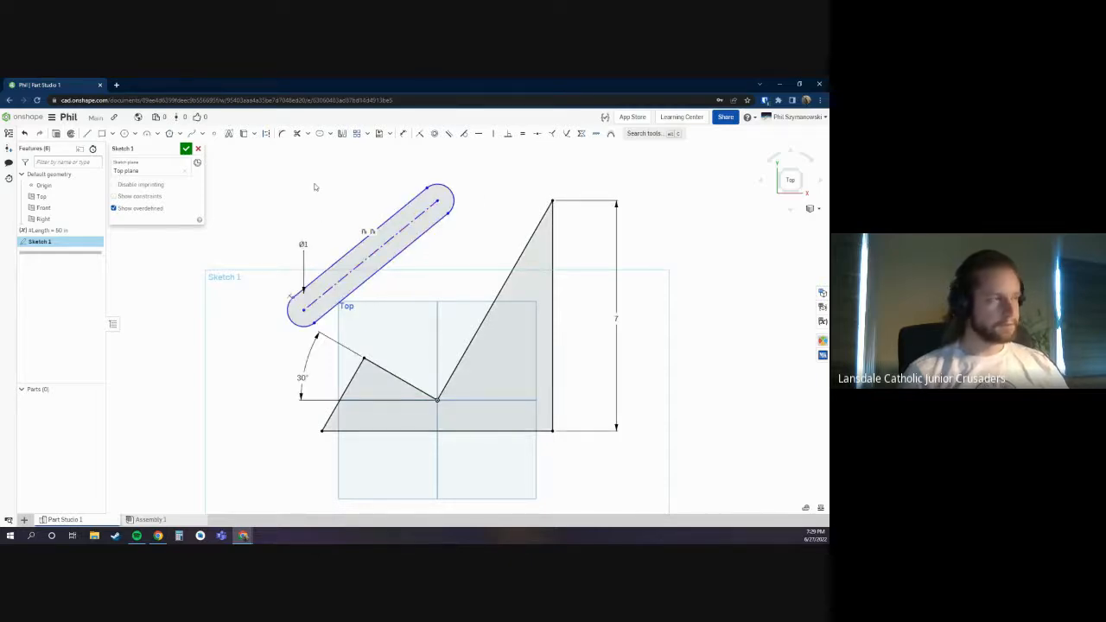
{"action": "left_click", "coordinate": [778, 84]}
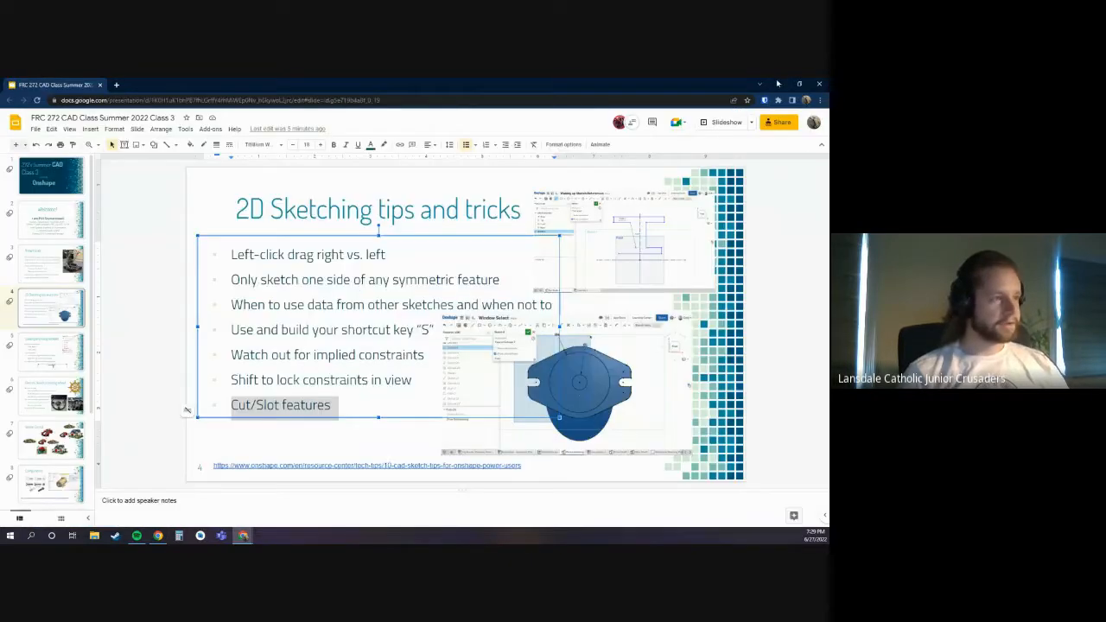
{"action": "left_click", "coordinate": [162, 379]}
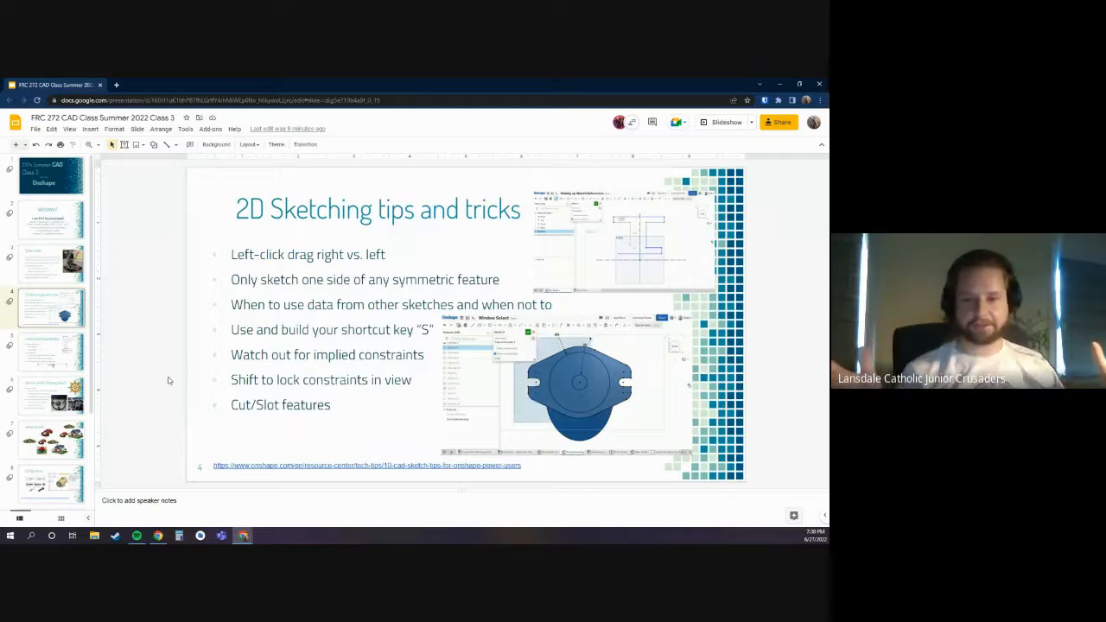
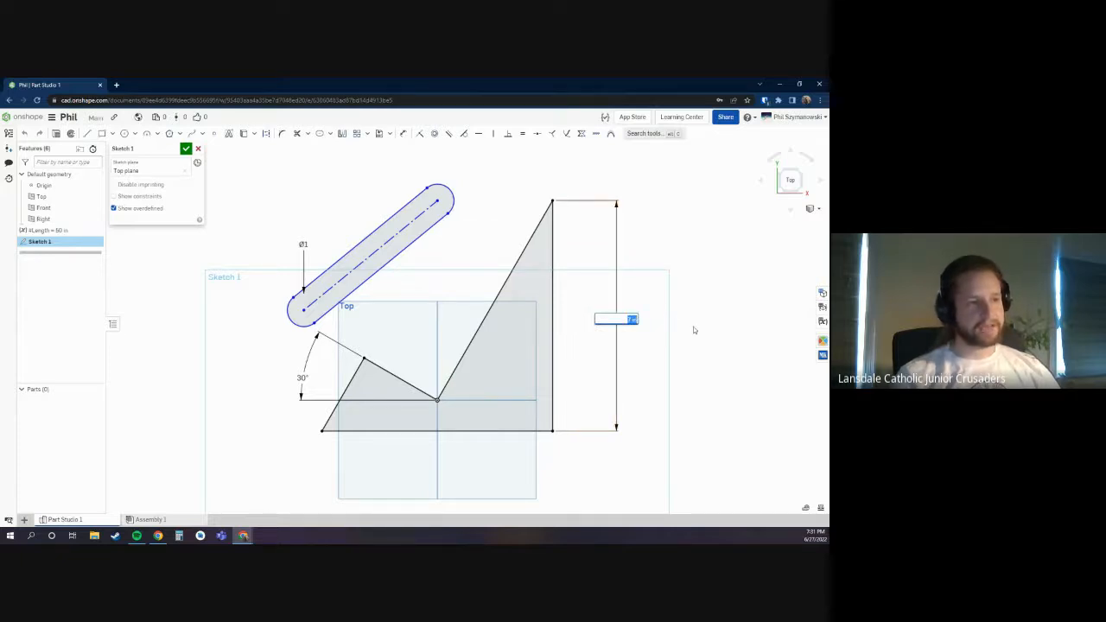
Step: Set the large triangle's vertical dimension to the #Length variable and accept the sketch
{"action": "type", "text": "#"}
{"action": "key", "text": "Return"}
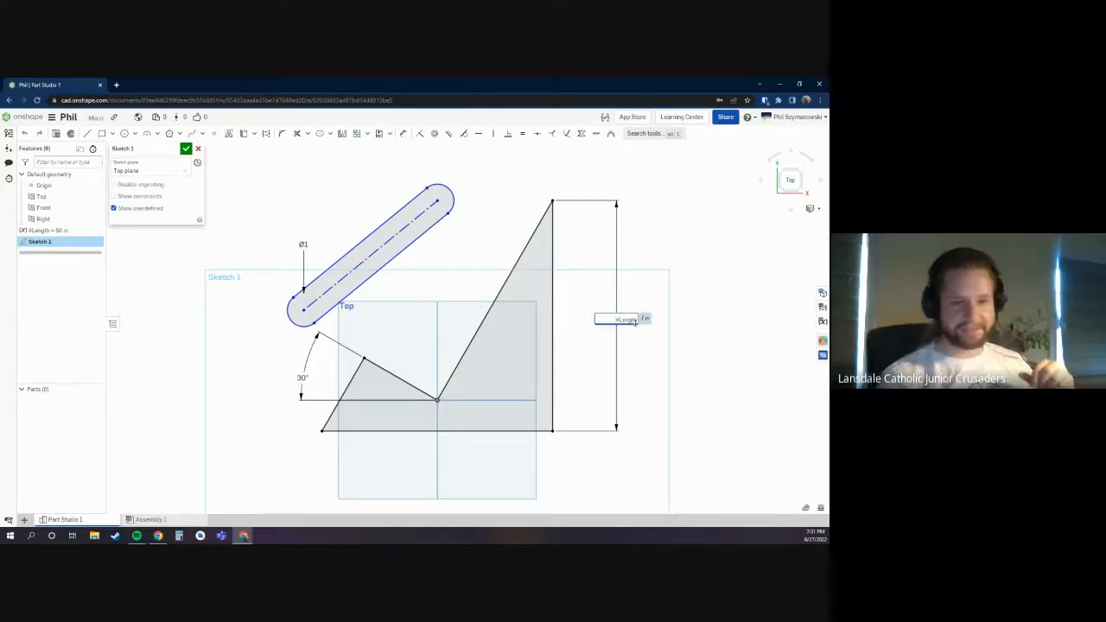
{"action": "key", "text": "Return"}
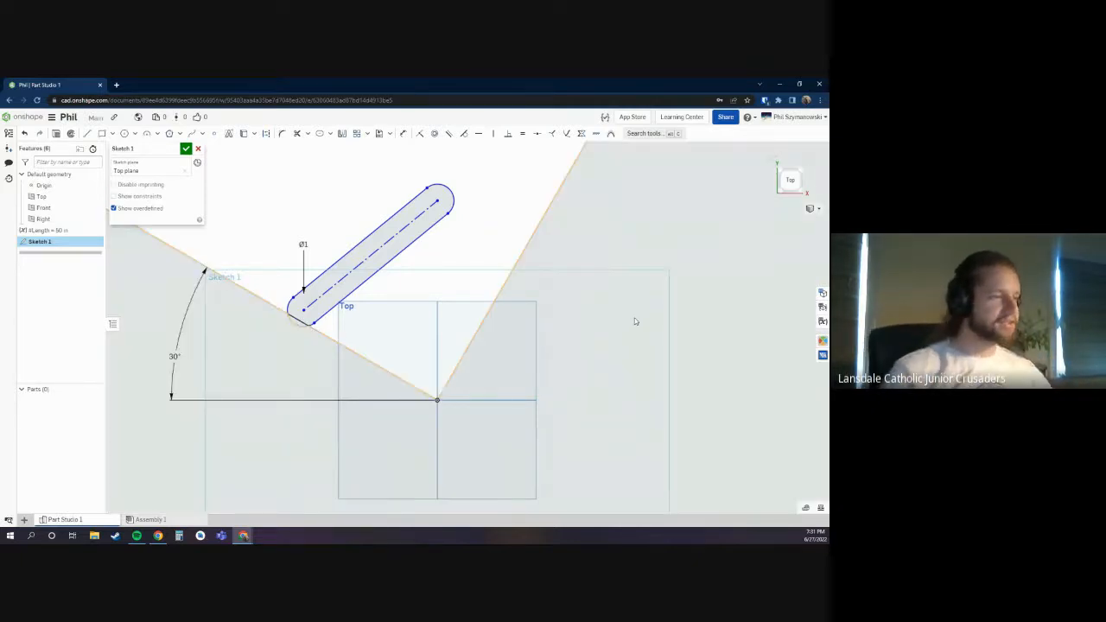
{"action": "scroll", "coordinate": [490, 312], "scroll_direction": "down", "scroll_amount": 5}
{"action": "scroll", "coordinate": [490, 309], "scroll_direction": "down", "scroll_amount": 2}
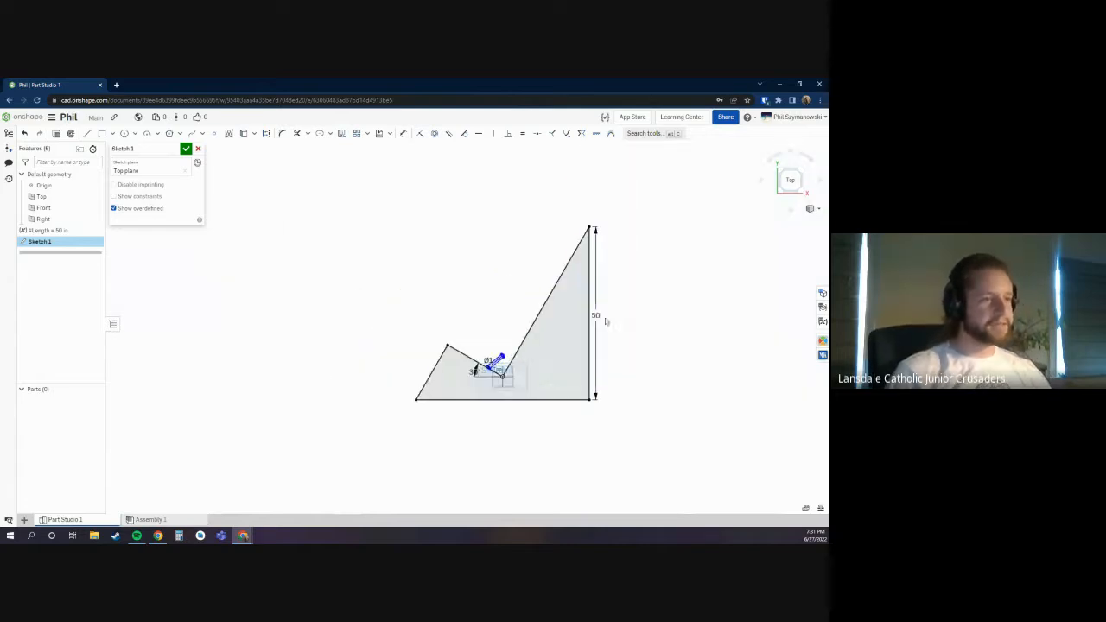
{"action": "scroll", "coordinate": [480, 333], "scroll_direction": "up", "scroll_amount": 4}
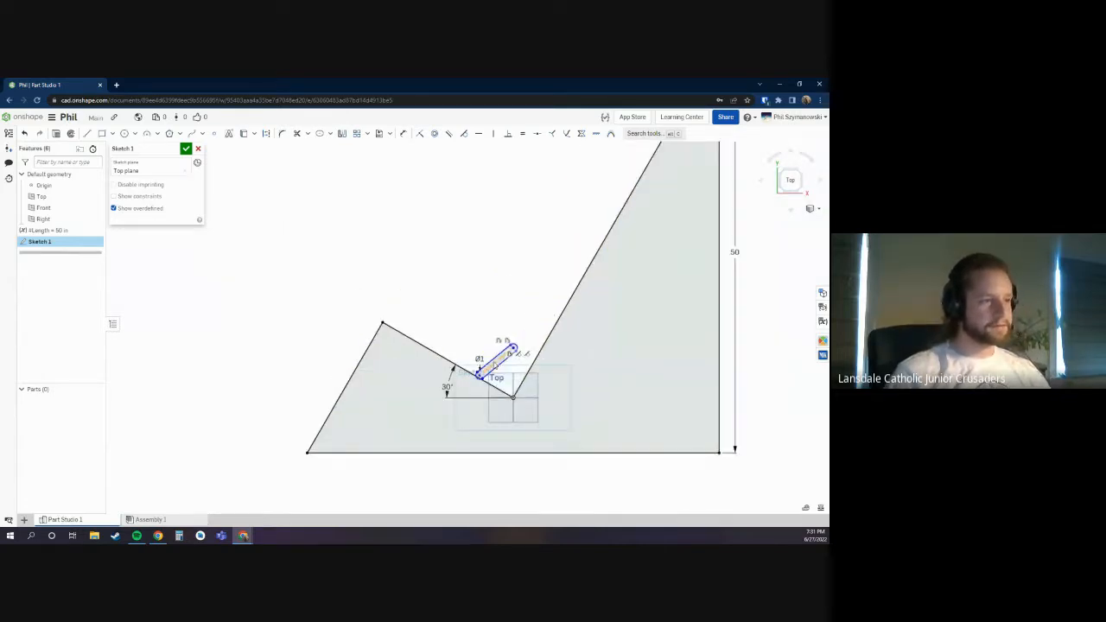
{"action": "scroll", "coordinate": [743, 271], "scroll_direction": "down", "scroll_amount": 2}
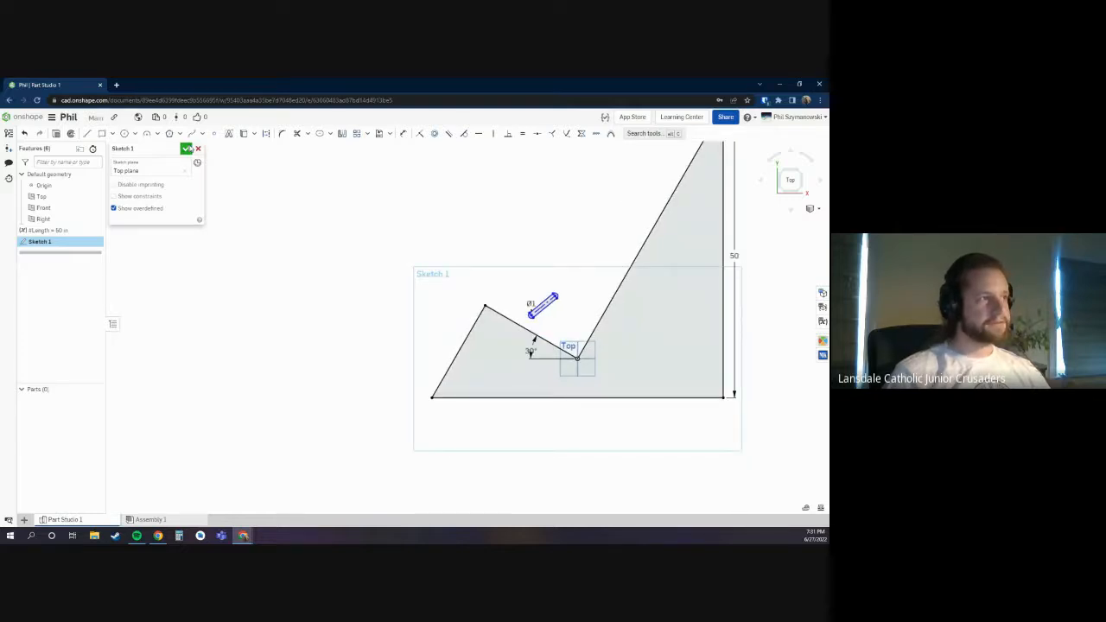
{"action": "left_click", "coordinate": [186, 148]}
Step: Set the #Length variable to 25 in and accept the change
{"action": "scroll", "coordinate": [333, 342], "scroll_direction": "down", "scroll_amount": 2}
{"action": "double_click", "coordinate": [48, 230]}
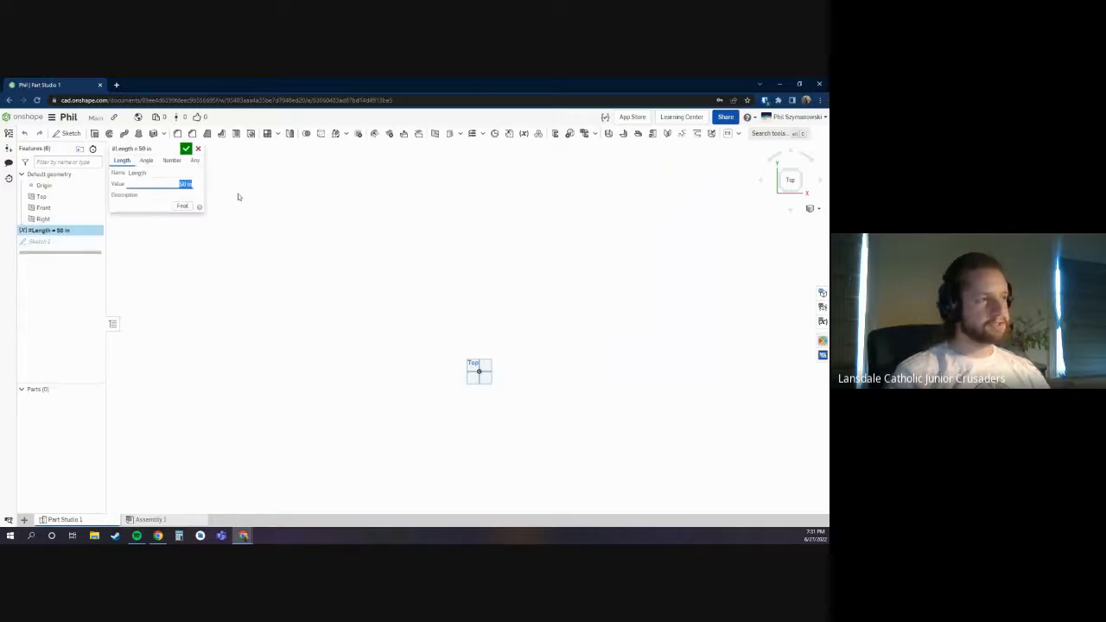
{"action": "type", "text": "25"}
{"action": "key", "text": "Return"}
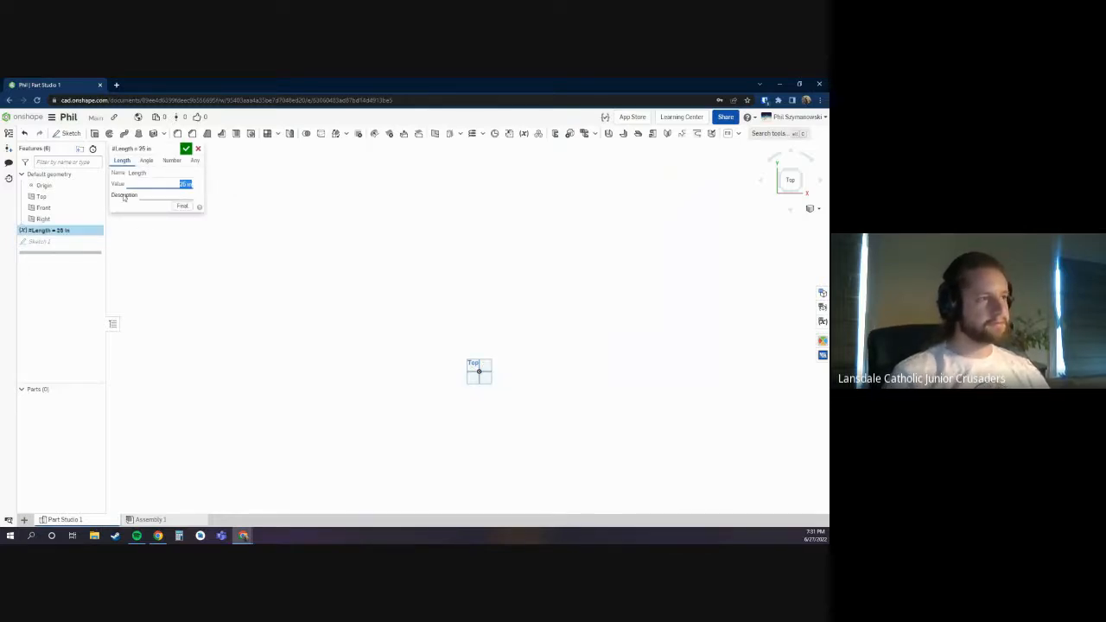
{"action": "left_click", "coordinate": [187, 149]}
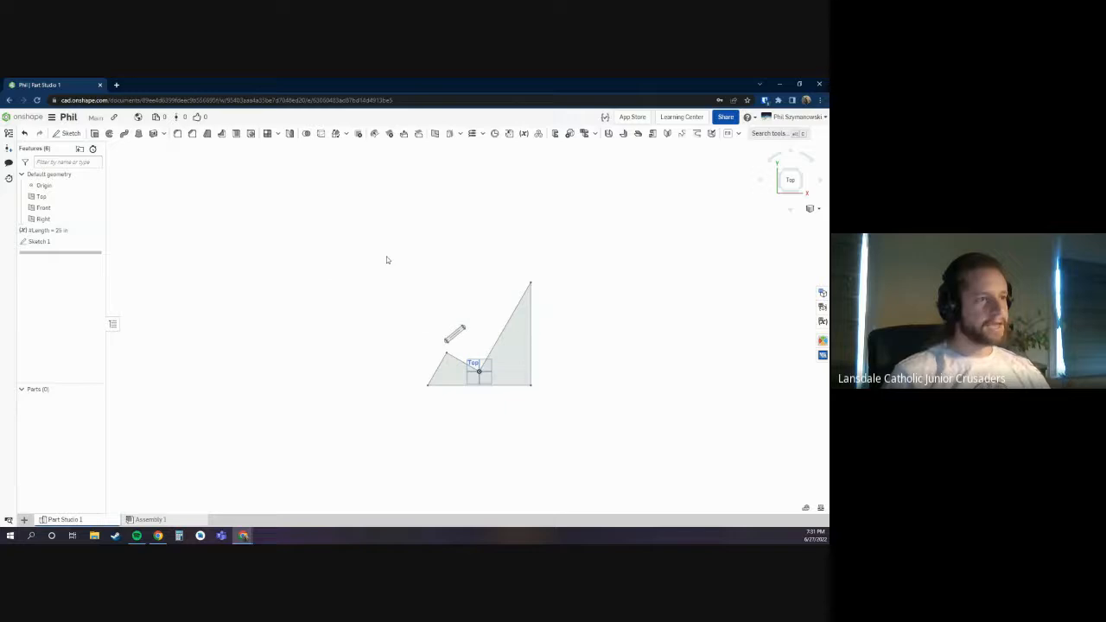
Step: Check the lengths of the large triangle's vertical edge and slanted edge
{"action": "mouse_move", "coordinate": [375, 247]}
{"action": "left_mouse_down"}
{"action": "mouse_move", "coordinate": [575, 398]}
{"action": "mouse_move", "coordinate": [439, 292]}
{"action": "mouse_move", "coordinate": [548, 408]}
{"action": "mouse_move", "coordinate": [420, 255]}
{"action": "left_mouse_up"}
{"action": "left_click", "coordinate": [531, 326]}
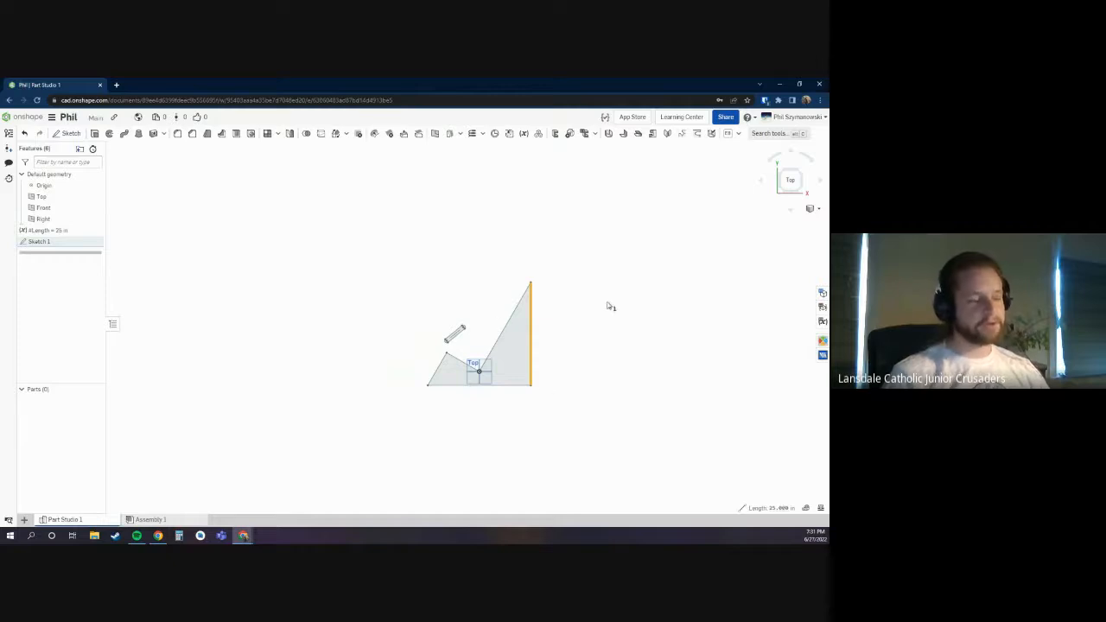
{"action": "left_click", "coordinate": [572, 311]}
{"action": "left_click", "coordinate": [505, 329]}
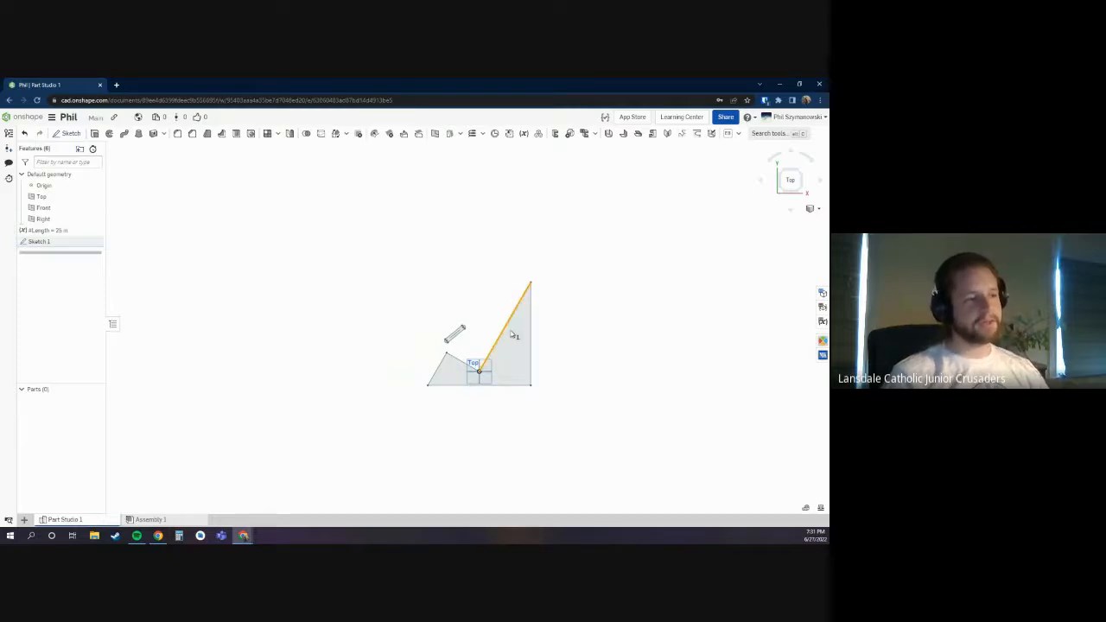
{"action": "left_click", "coordinate": [577, 387]}
Step: Measure the distance between the vertical edge's two endpoints and place the measurement details beside the triangle
{"action": "left_click", "coordinate": [530, 385]}
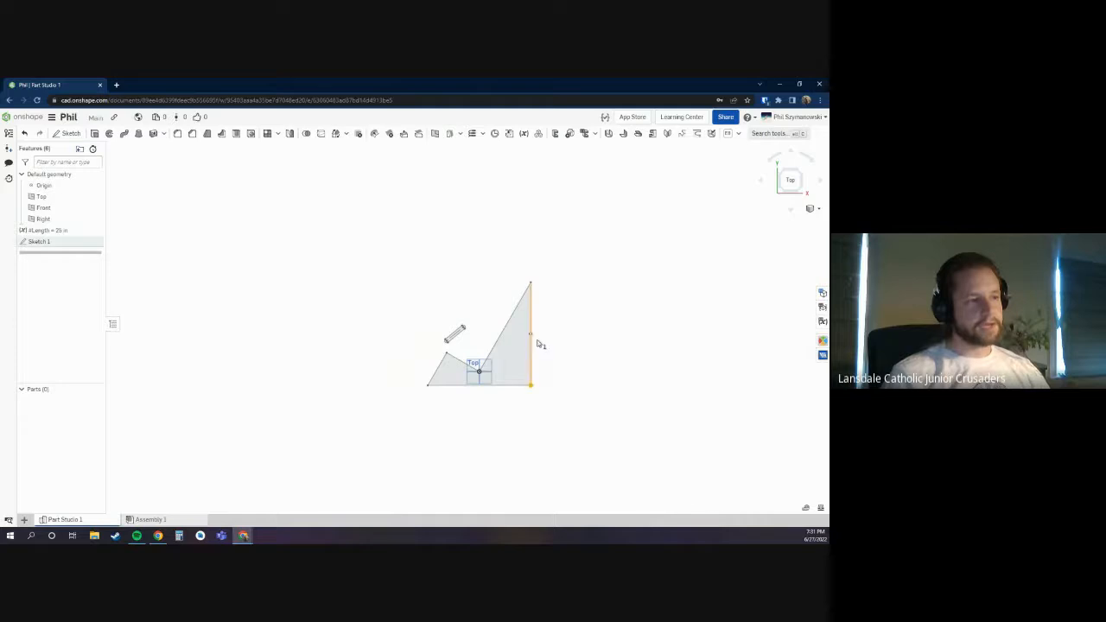
{"action": "left_click", "coordinate": [531, 283]}
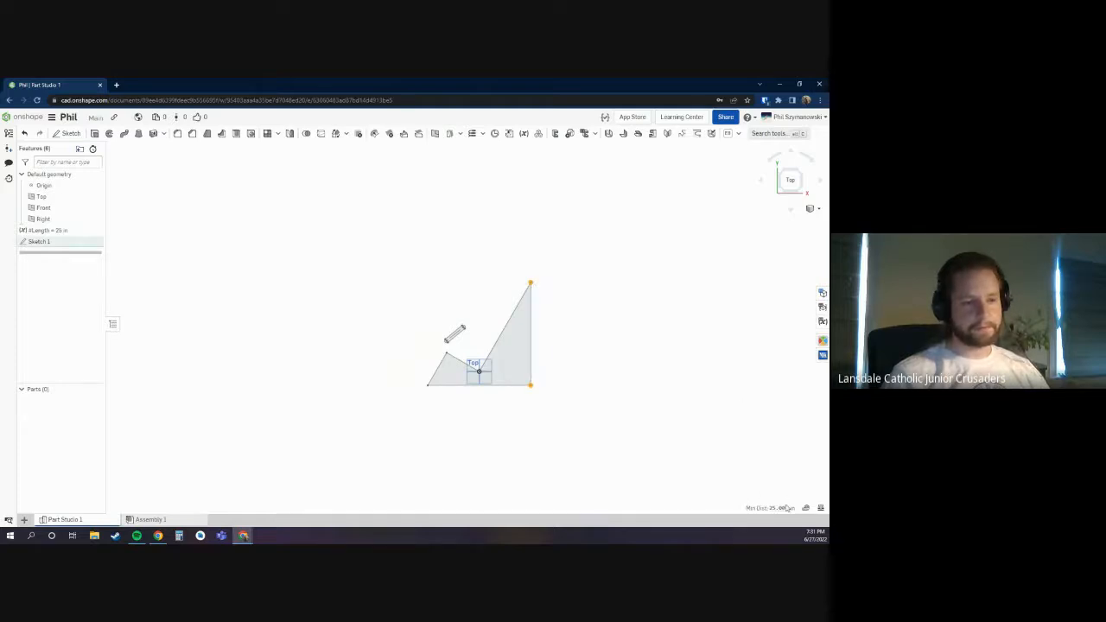
{"action": "left_click", "coordinate": [805, 508]}
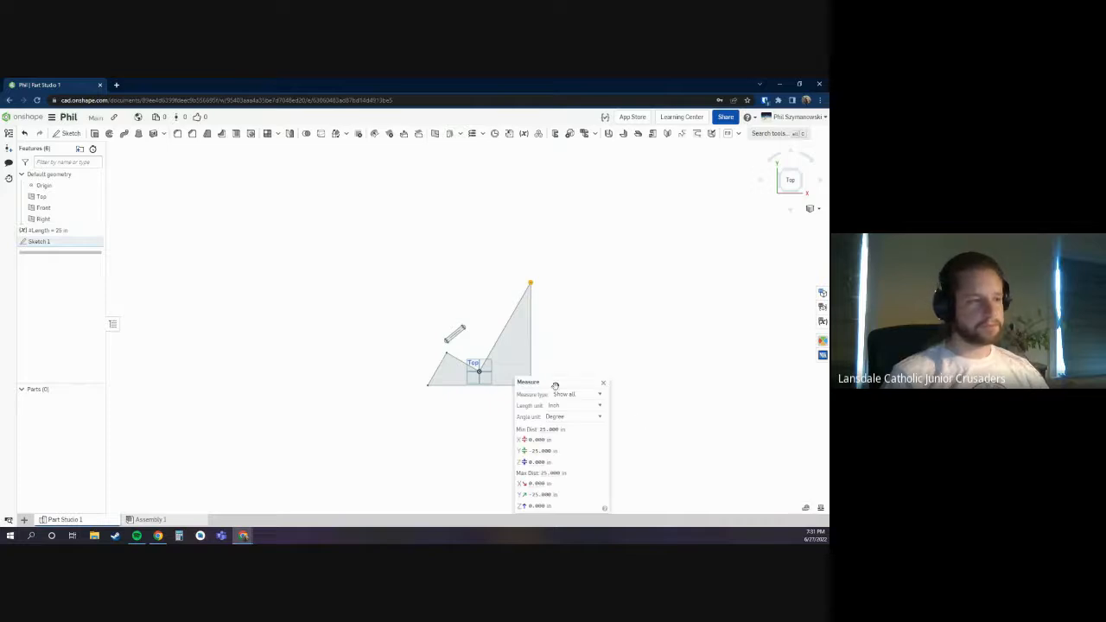
{"action": "left_click_drag", "start_coordinate": [555, 386], "coordinate": [595, 238]}
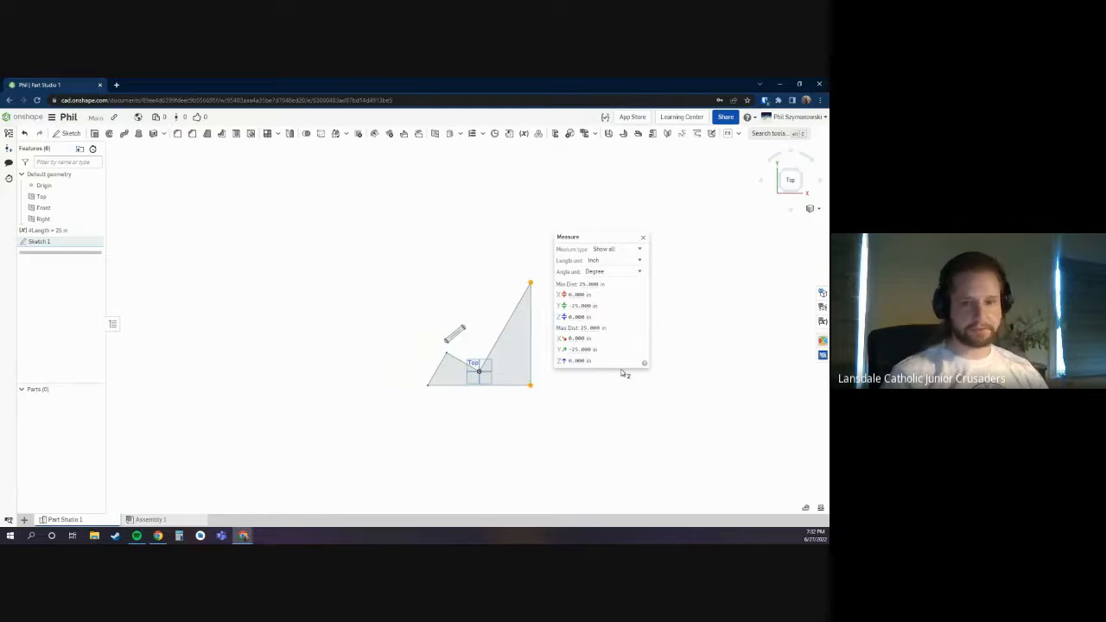
Step: Review the length unit, angle unit and measure type options of the measurement, and close it
{"action": "left_click", "coordinate": [623, 261]}
{"action": "left_click", "coordinate": [632, 275]}
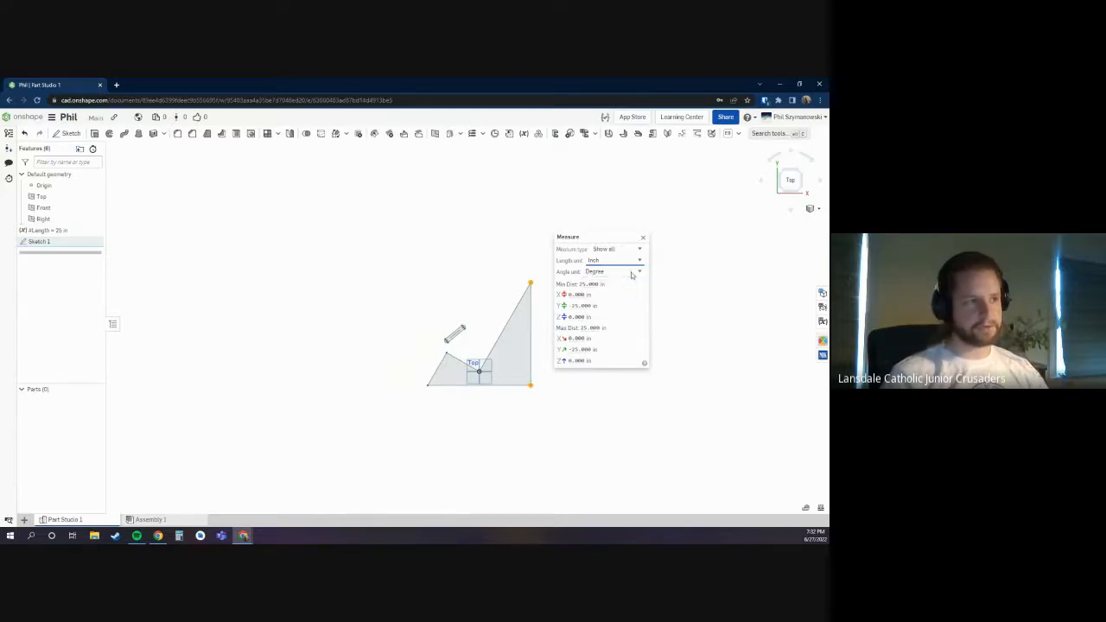
{"action": "left_click", "coordinate": [631, 275]}
{"action": "left_click", "coordinate": [632, 275]}
{"action": "left_click", "coordinate": [617, 250]}
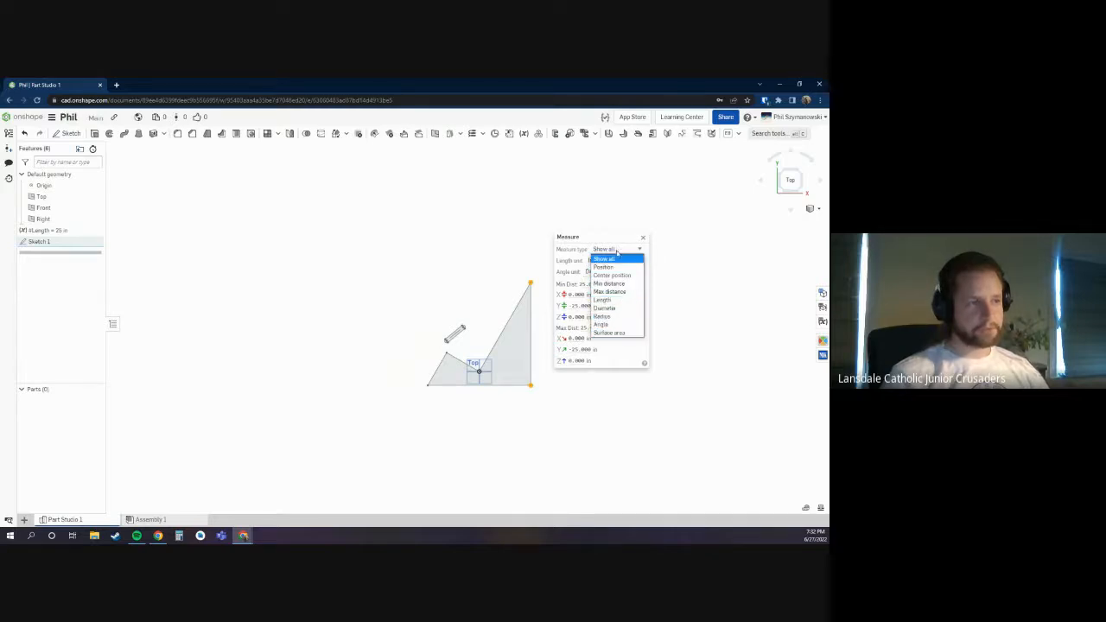
{"action": "left_click", "coordinate": [617, 252]}
{"action": "left_click_drag", "start_coordinate": [616, 245], "coordinate": [661, 319]}
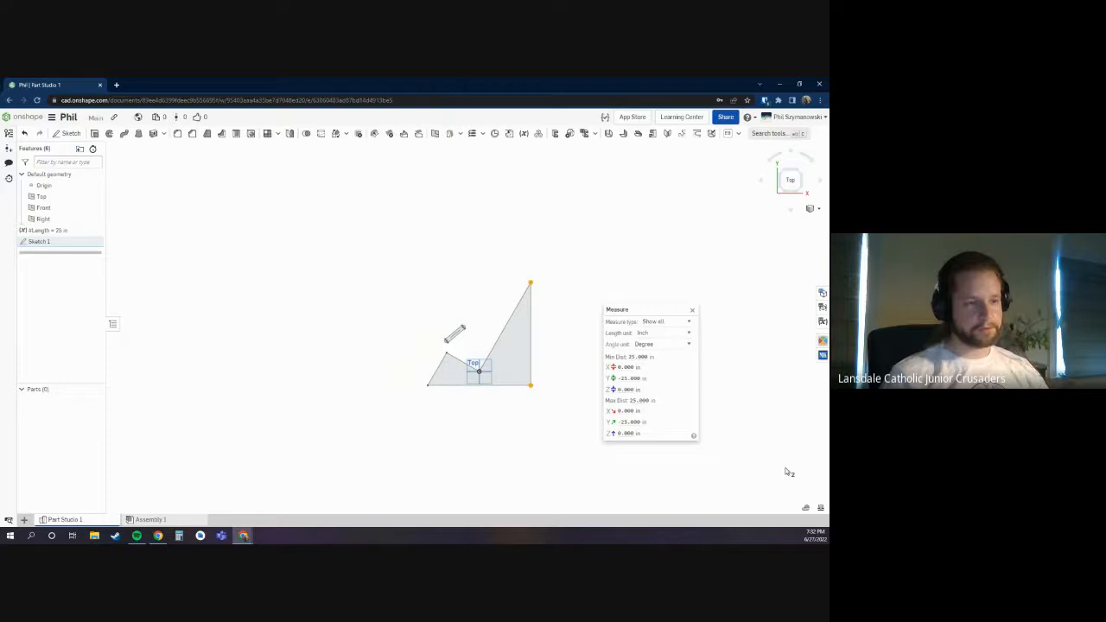
{"action": "left_click", "coordinate": [692, 309]}
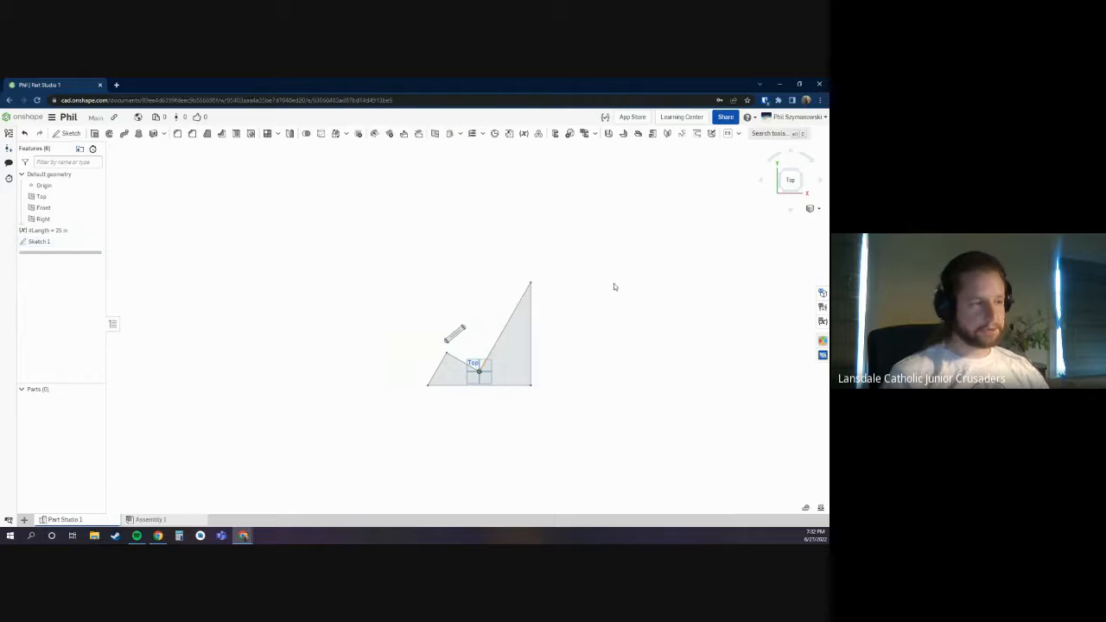
Step: Reorder the feature list so that the #Length variable comes after Sketch 1
{"action": "double_click", "coordinate": [87, 231]}
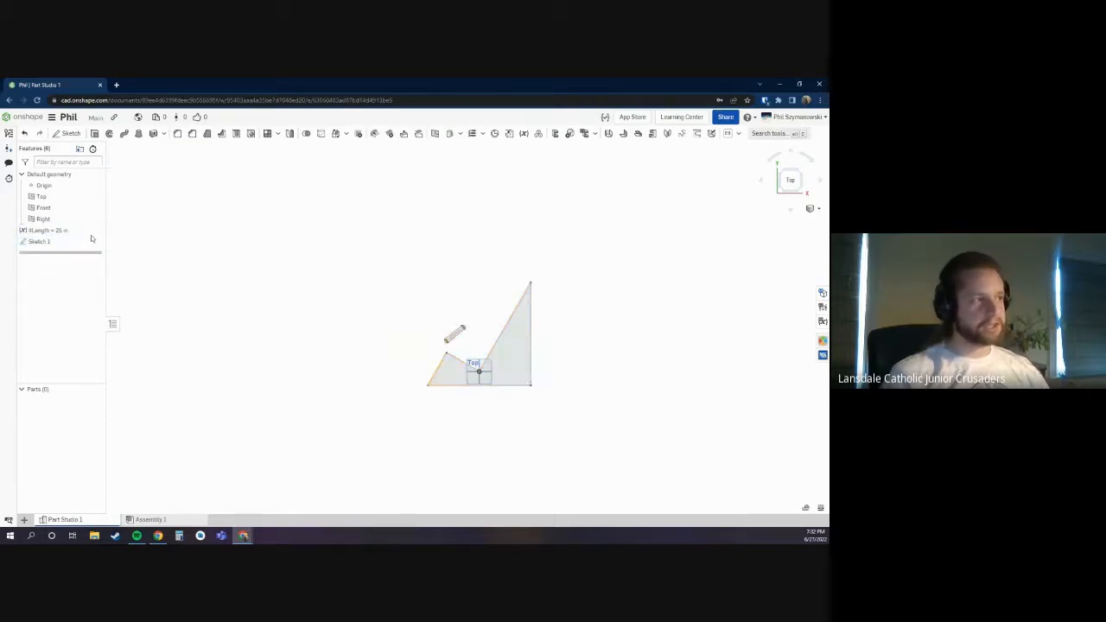
{"action": "left_click", "coordinate": [198, 148]}
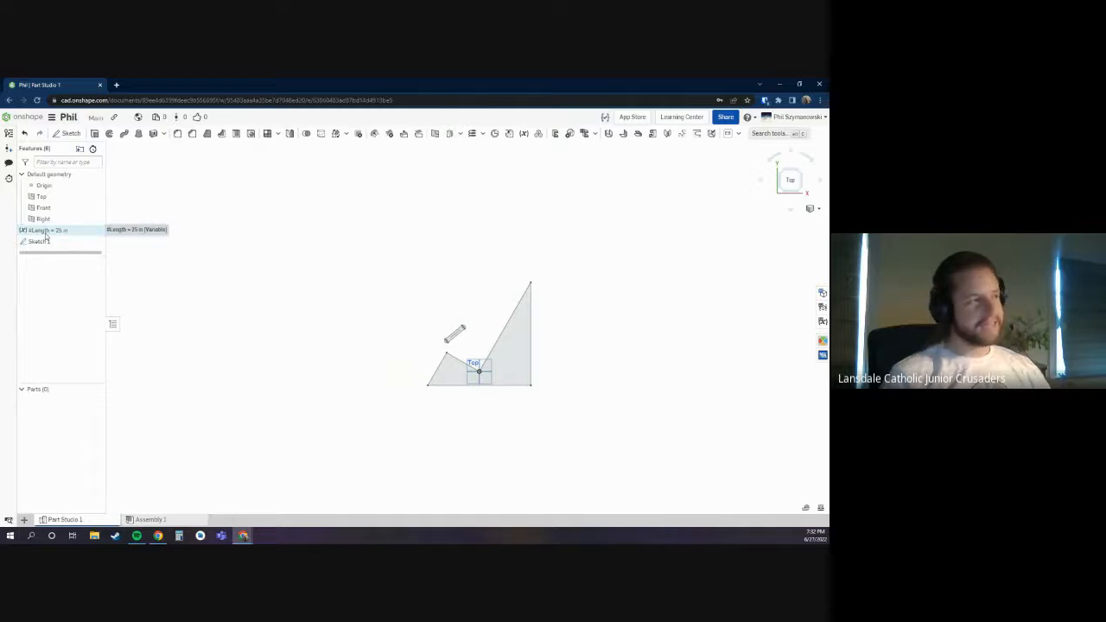
{"action": "mouse_move", "coordinate": [46, 233]}
{"action": "left_mouse_down"}
{"action": "mouse_move", "coordinate": [82, 243]}
{"action": "mouse_move", "coordinate": [76, 251]}
{"action": "left_mouse_up"}
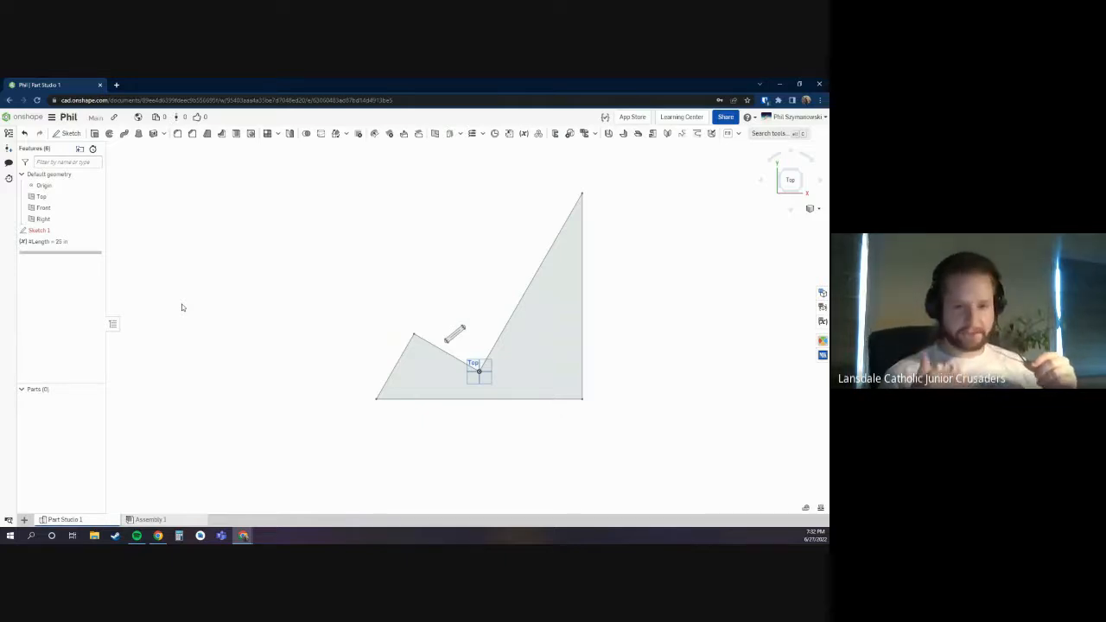
Step: Open Sketch 1 to inspect the expression in the triangle's vertical dimension, and cancel the edit
{"action": "left_click", "coordinate": [48, 230]}
{"action": "double_click", "coordinate": [47, 230]}
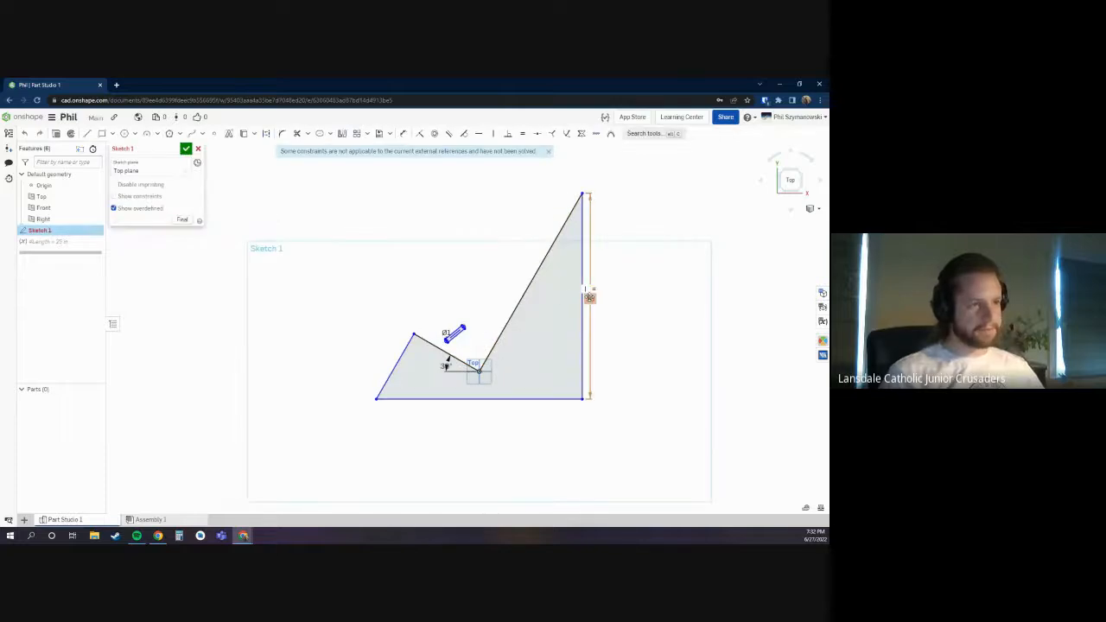
{"action": "left_click_drag", "start_coordinate": [611, 301], "coordinate": [665, 313]}
{"action": "double_click", "coordinate": [640, 307]}
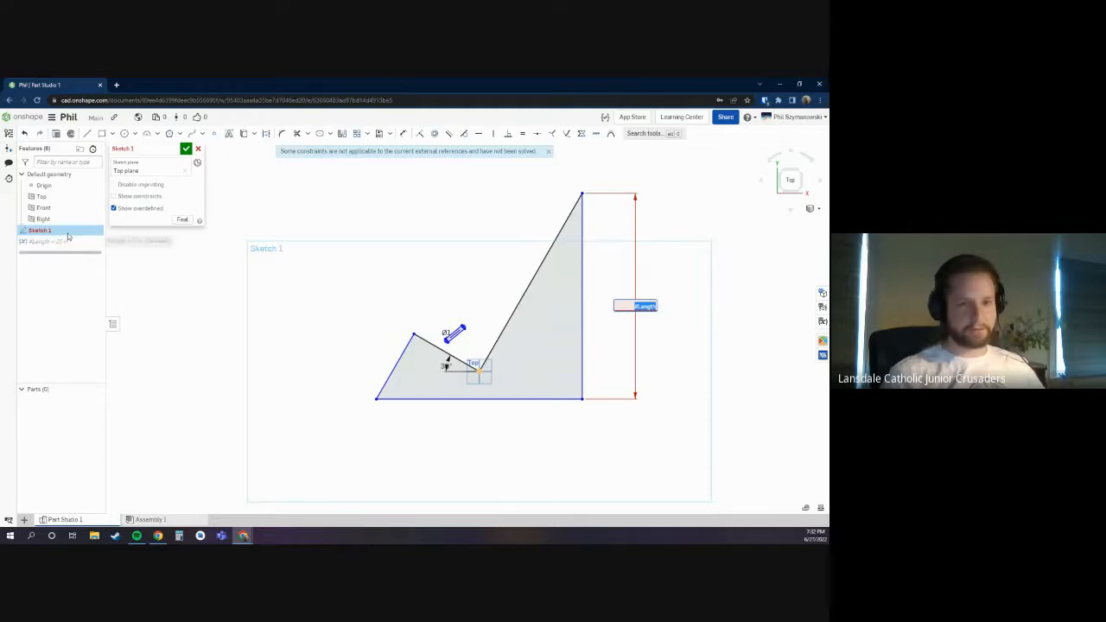
{"action": "left_click", "coordinate": [198, 148]}
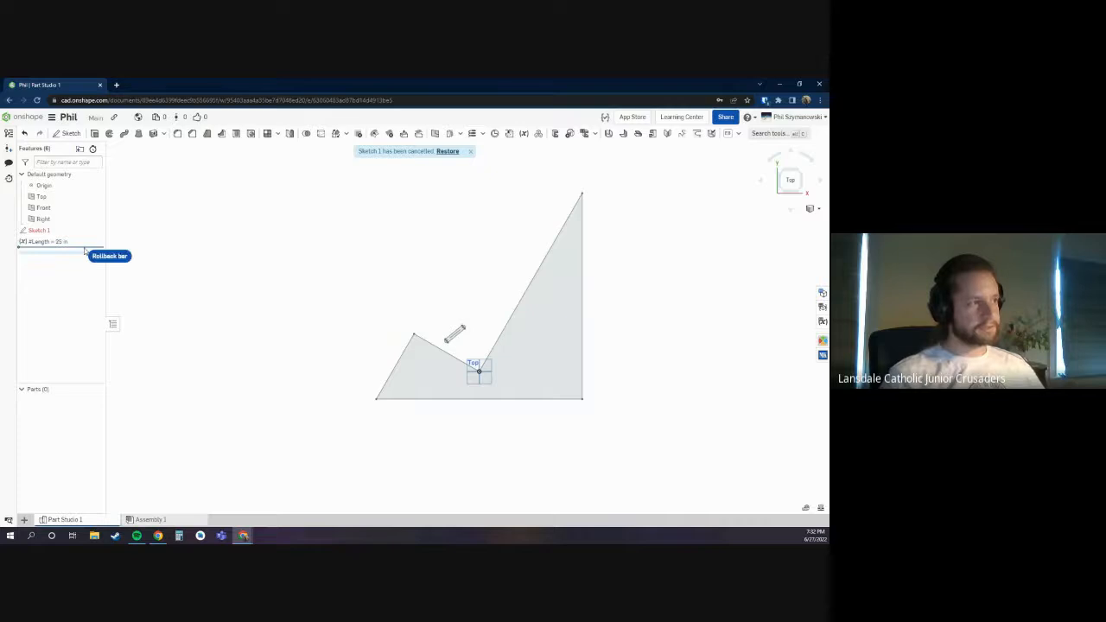
Step: Roll the feature history back to just after Sketch 1, inspect the sketch's vertical dimension, and roll forward past #Length
{"action": "left_click_drag", "start_coordinate": [86, 251], "coordinate": [86, 242]}
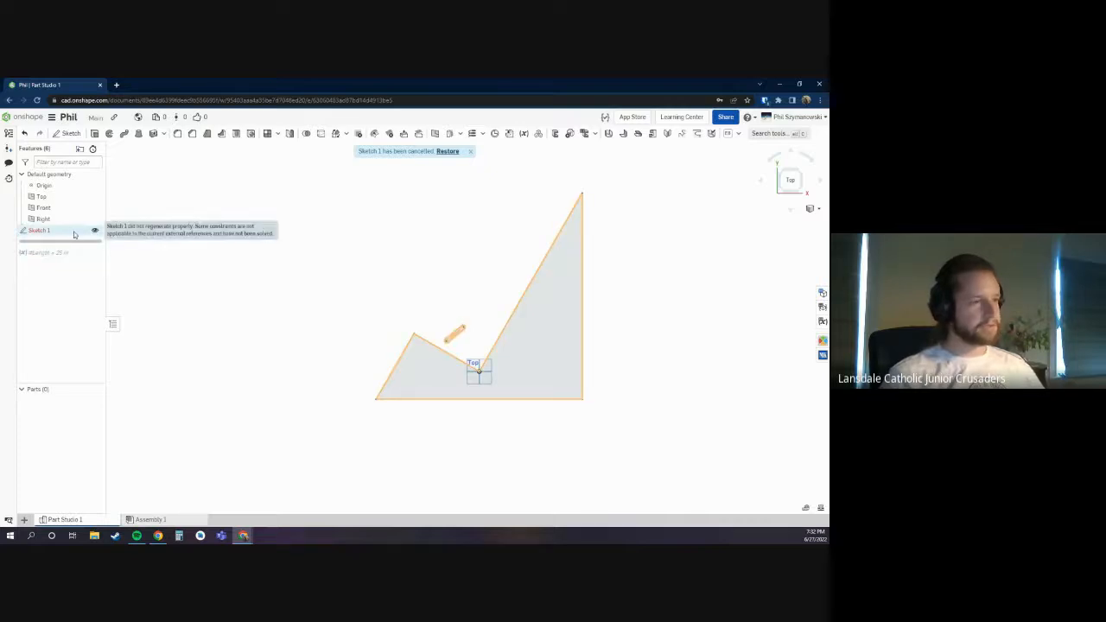
{"action": "double_click", "coordinate": [74, 231]}
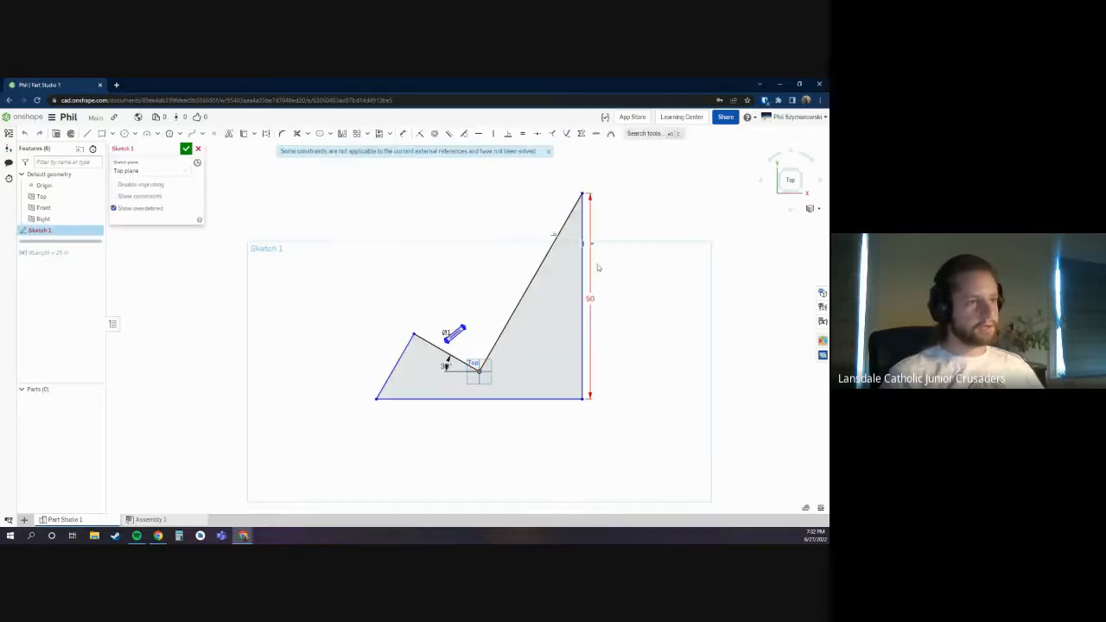
{"action": "left_click", "coordinate": [188, 150]}
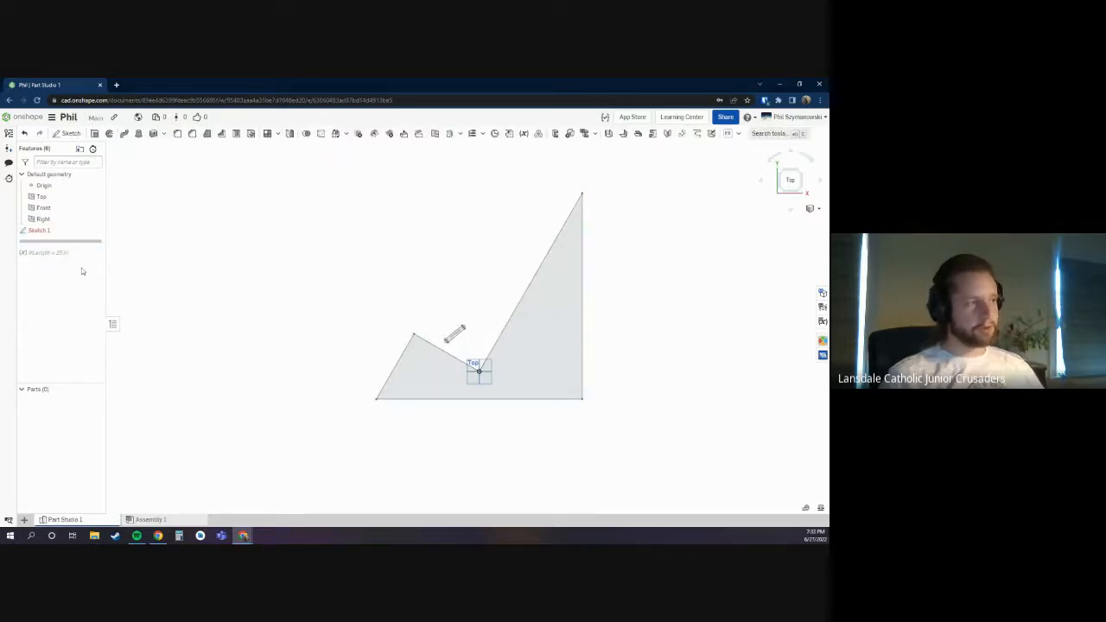
{"action": "left_click_drag", "start_coordinate": [83, 242], "coordinate": [83, 271]}
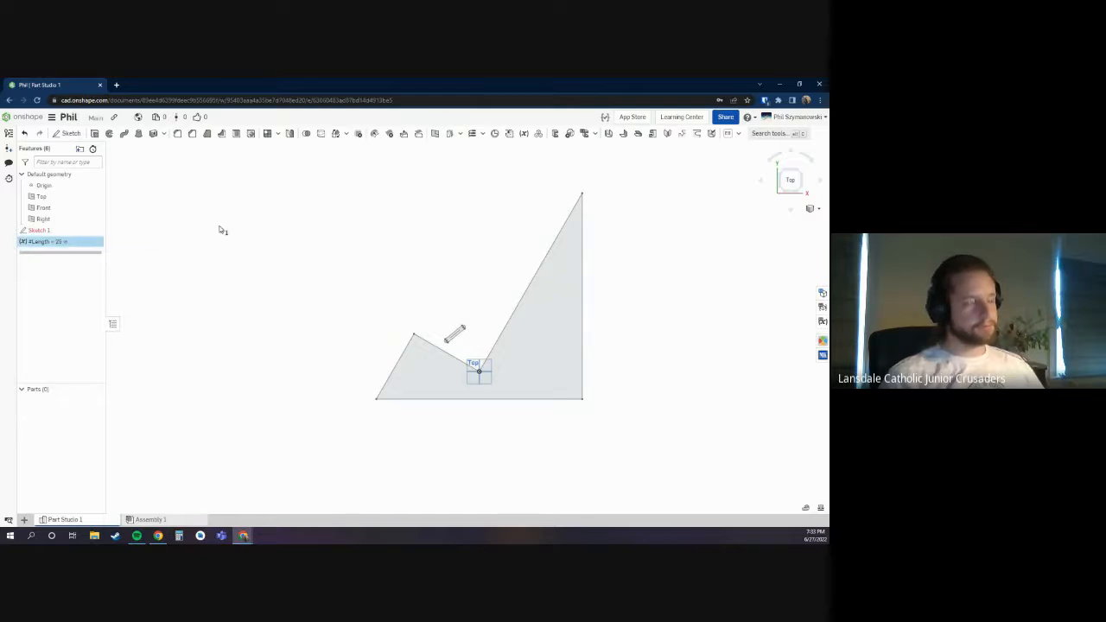
Step: Reorder the feature list so that the #Length variable comes before Sketch 1 again
{"action": "mouse_move", "coordinate": [59, 240]}
{"action": "left_mouse_down"}
{"action": "mouse_move", "coordinate": [70, 222]}
{"action": "mouse_move", "coordinate": [81, 249]}
{"action": "mouse_move", "coordinate": [72, 236]}
{"action": "left_mouse_up"}
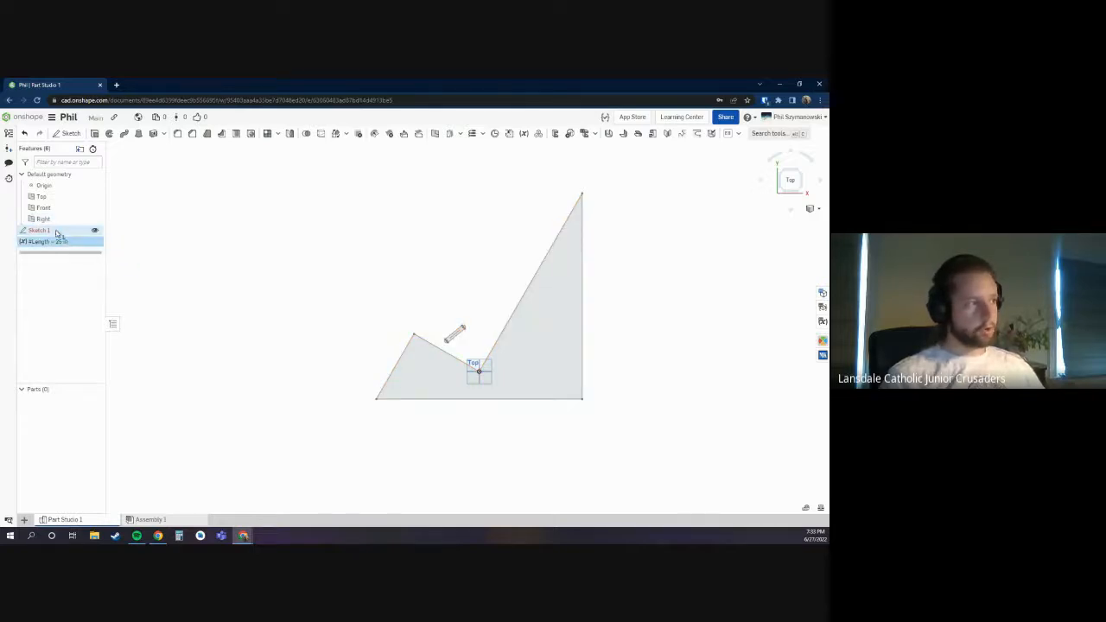
{"action": "left_click", "coordinate": [173, 205]}
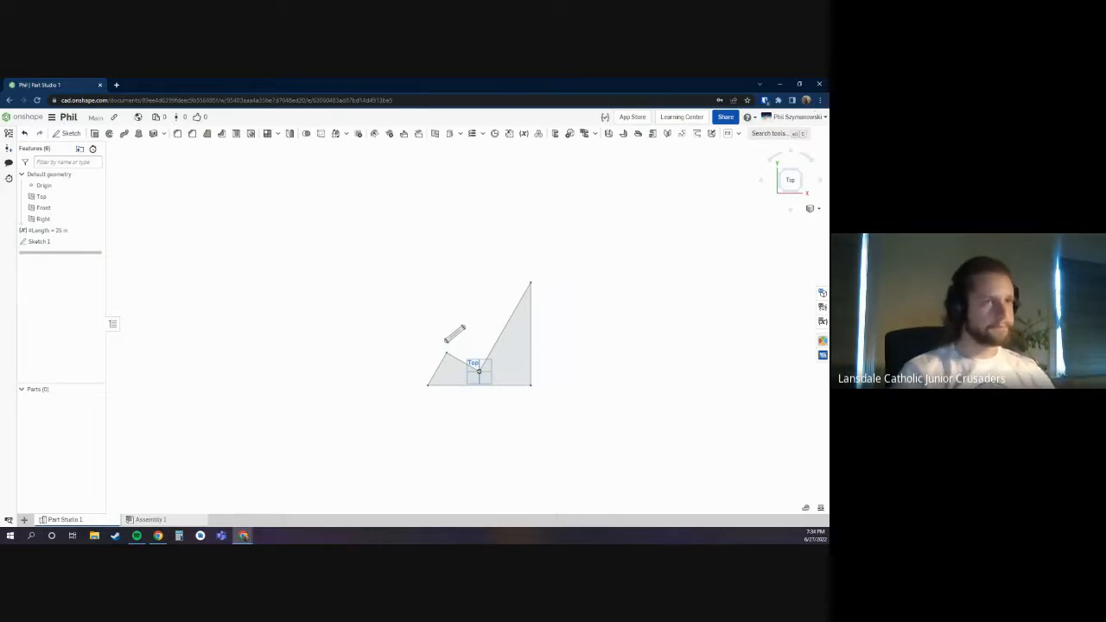
Step: Switch to the Google Slides deck and highlight the bullets on using variables for commonly changed values and numbers that need calculating
{"action": "left_click", "coordinate": [780, 83]}
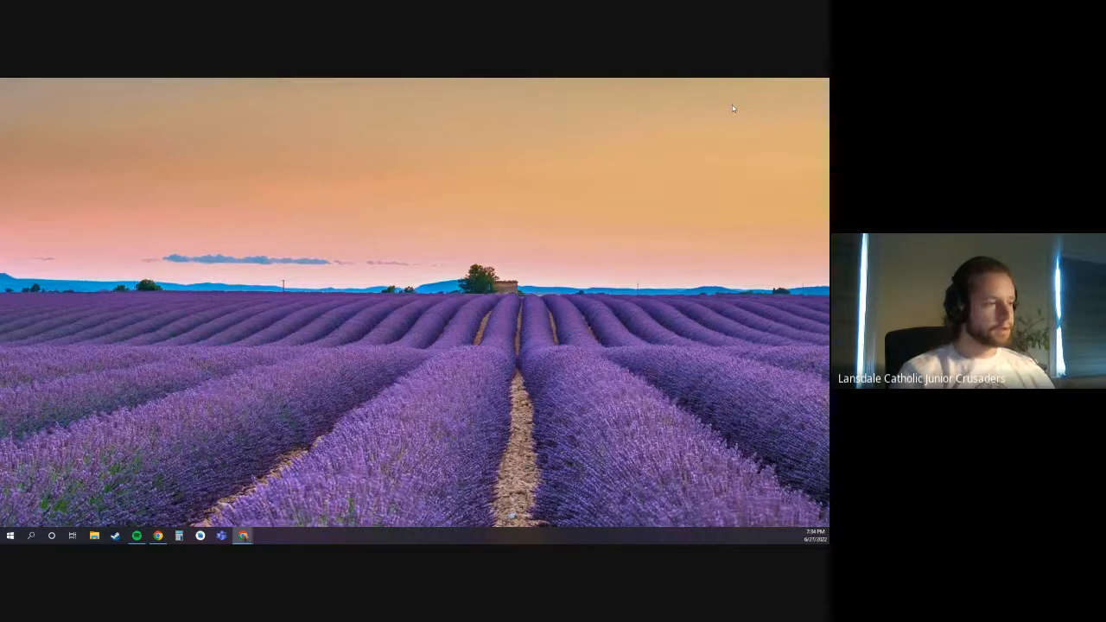
{"action": "mouse_move", "coordinate": [243, 536]}
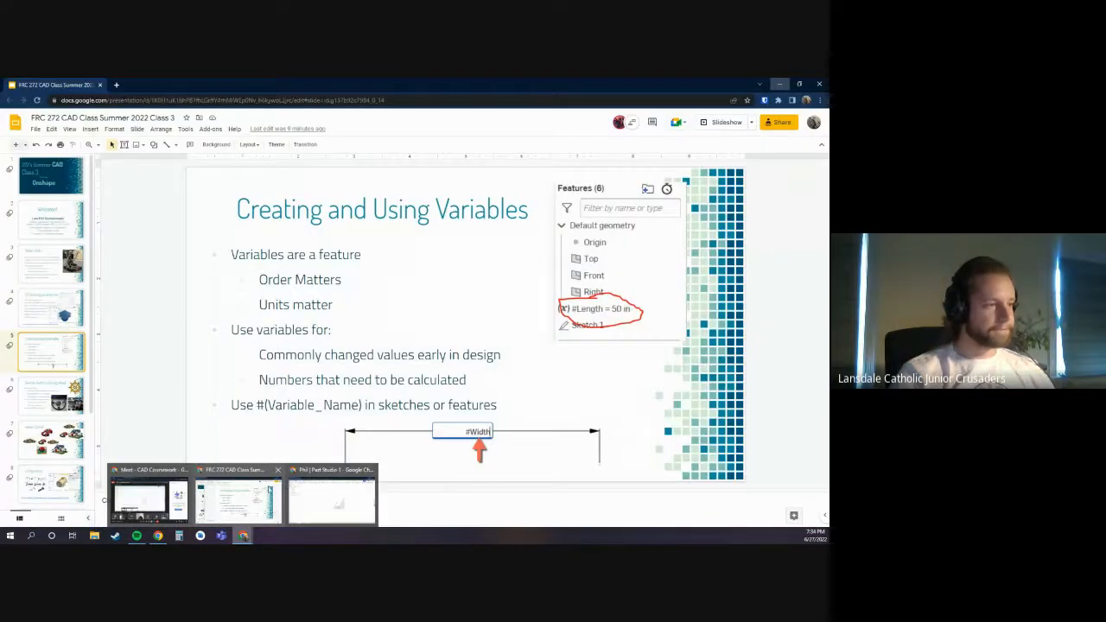
{"action": "left_click", "coordinate": [261, 490]}
{"action": "left_click", "coordinate": [190, 410]}
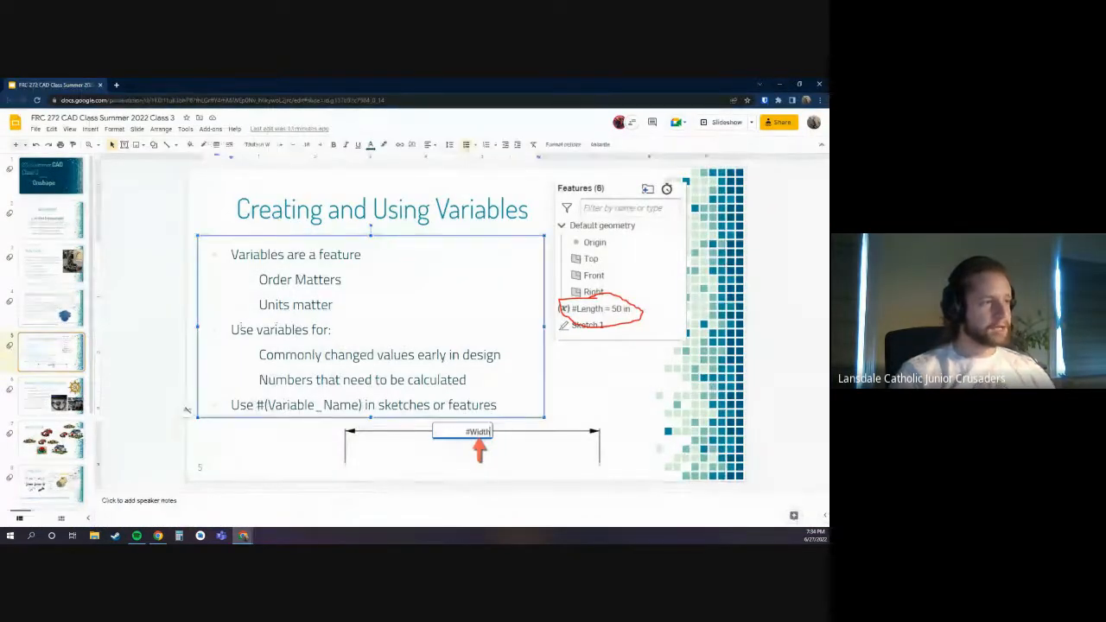
{"action": "left_click_drag", "start_coordinate": [231, 329], "coordinate": [466, 367]}
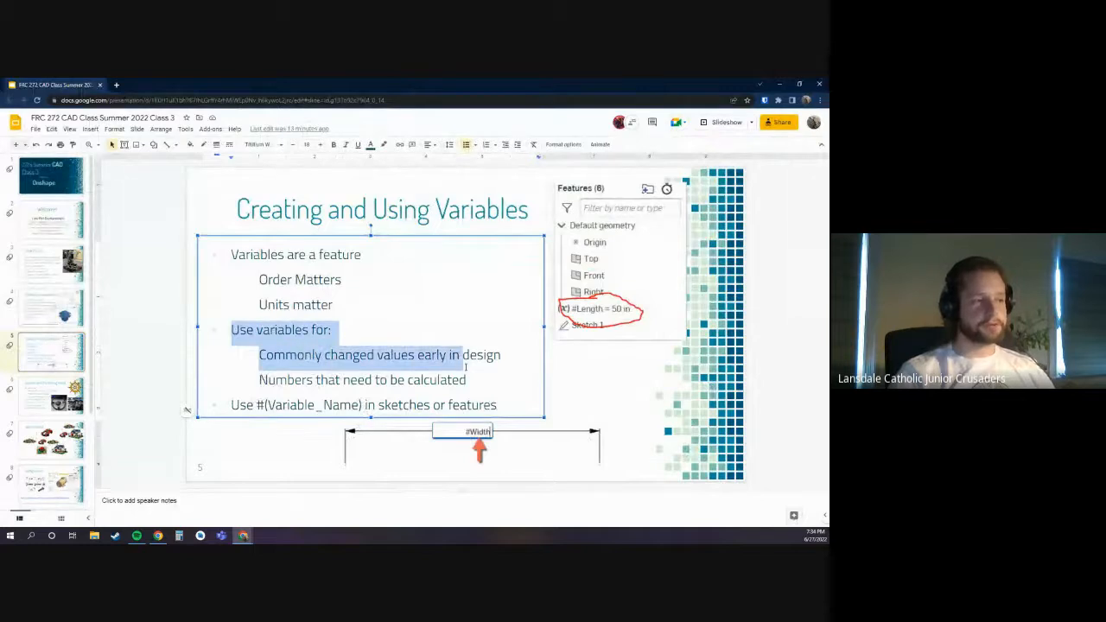
{"action": "left_click", "coordinate": [464, 363]}
{"action": "left_click_drag", "start_coordinate": [260, 355], "coordinate": [500, 357]}
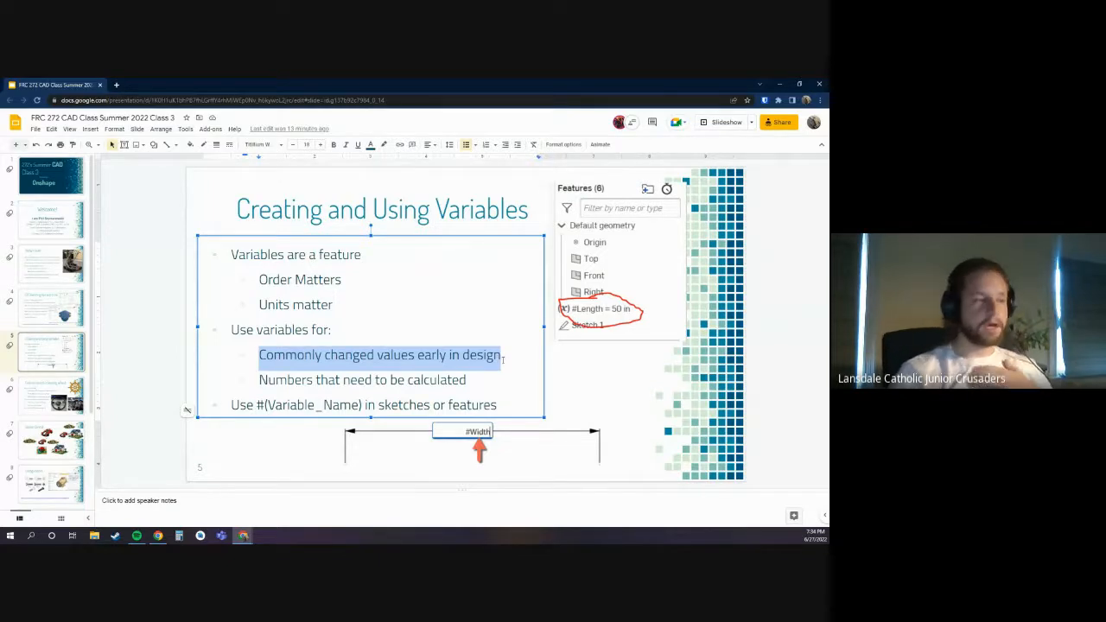
{"action": "double_click", "coordinate": [270, 381]}
{"action": "left_click_drag", "start_coordinate": [261, 380], "coordinate": [472, 380]}
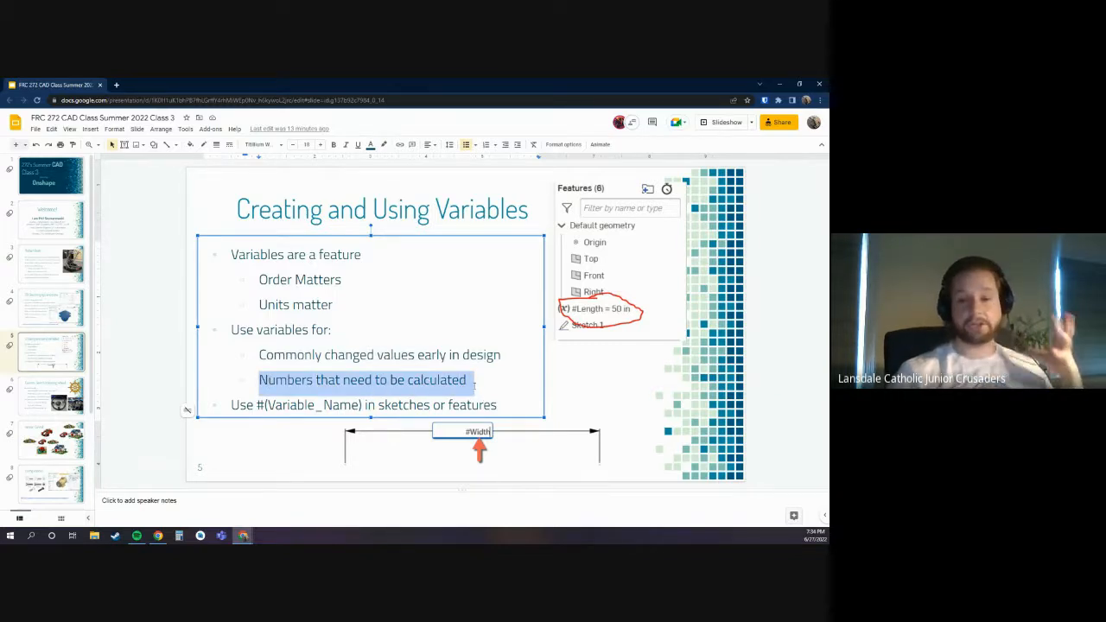
Step: Switch back to Onshape, edit Sketch 1 and set the triangle's vertical dimension to #Length/2
{"action": "left_click", "coordinate": [779, 83]}
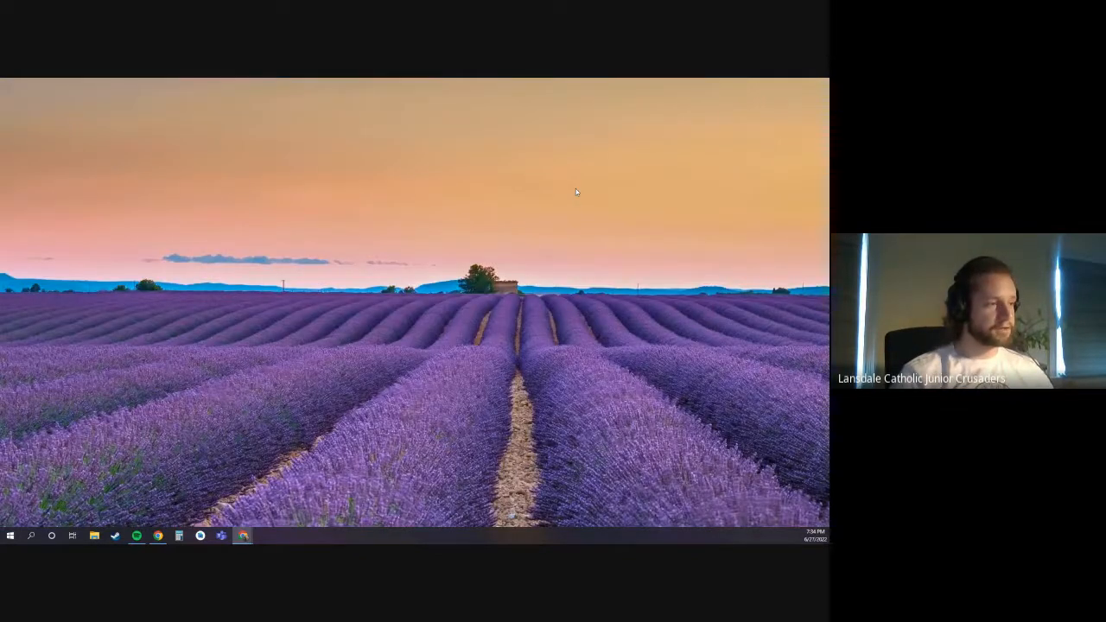
{"action": "key", "text": "alt+Tab"}
{"action": "key", "text": "alt+Tab"}
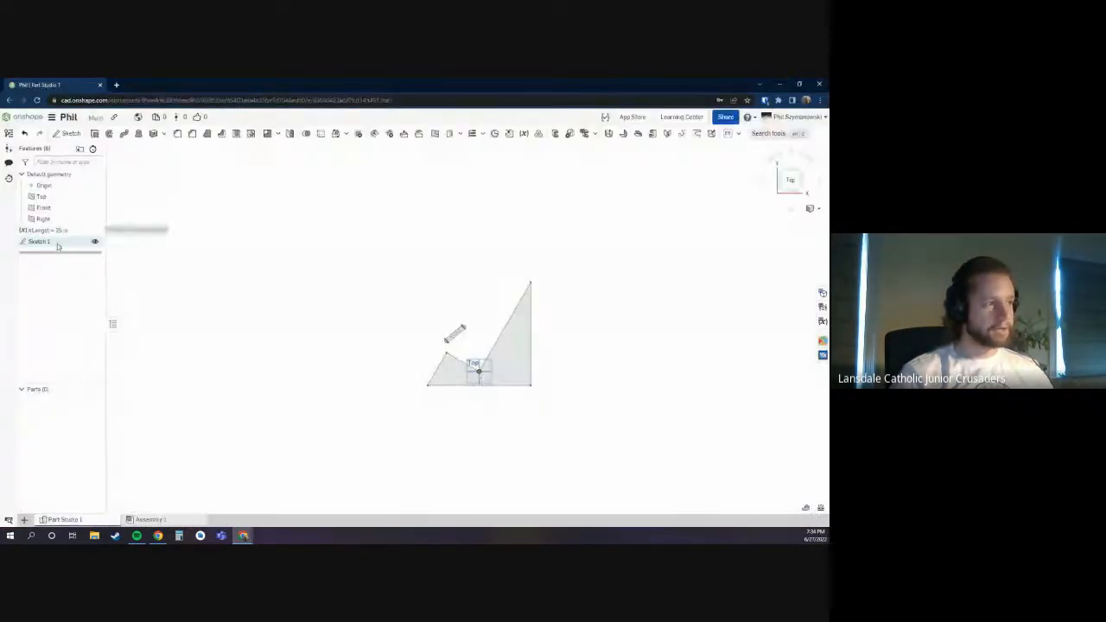
{"action": "double_click", "coordinate": [58, 242]}
{"action": "scroll", "coordinate": [562, 385], "scroll_direction": "up", "scroll_amount": 6}
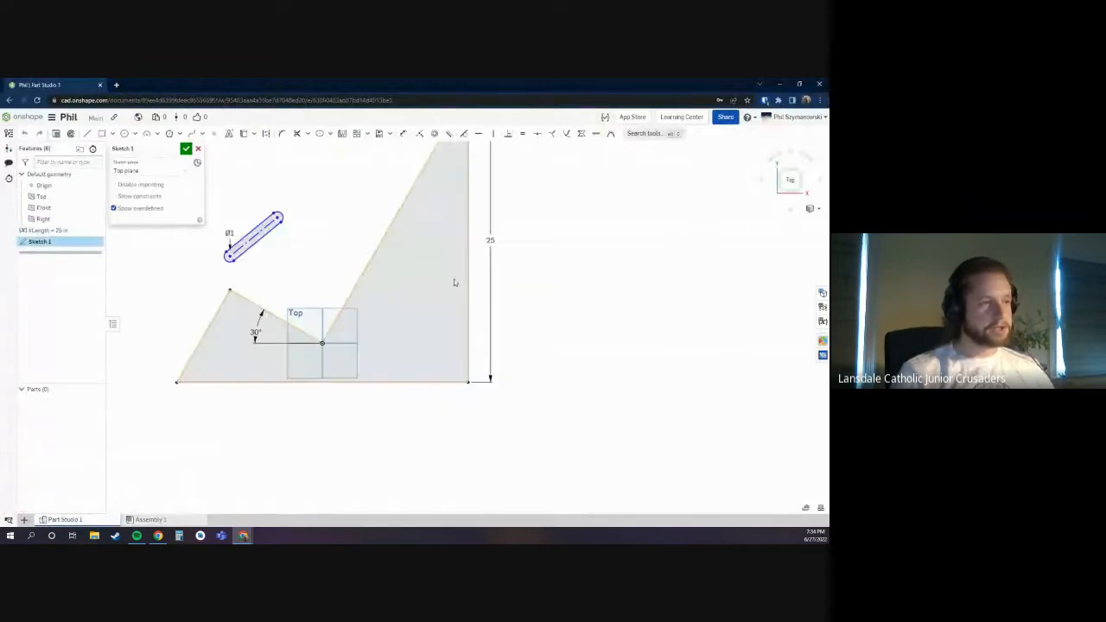
{"action": "double_click", "coordinate": [490, 241]}
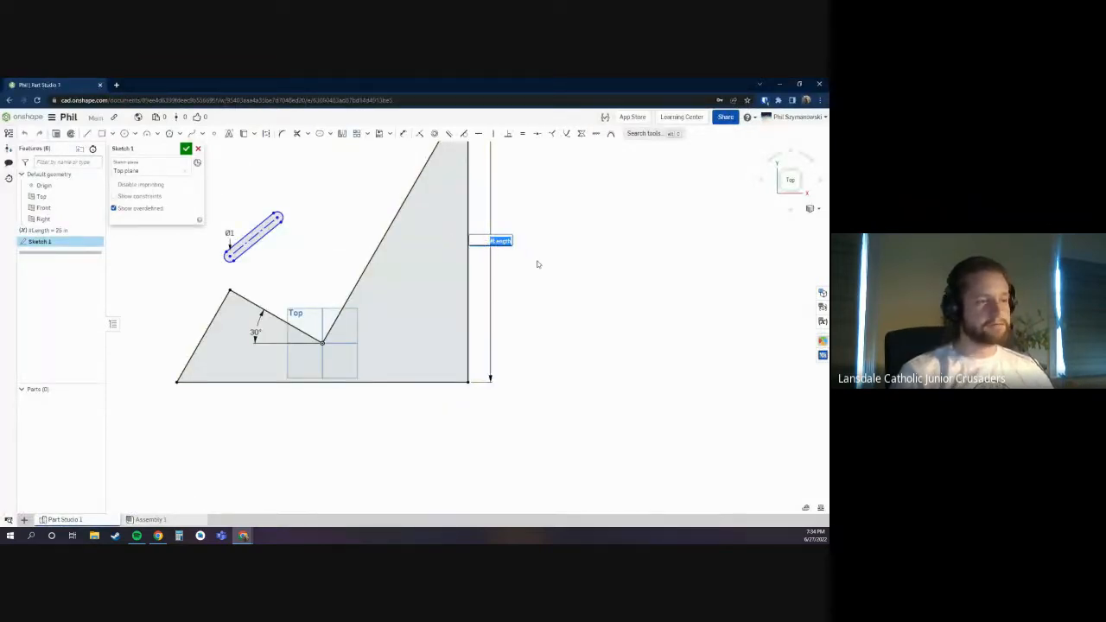
{"action": "key", "text": "End"}
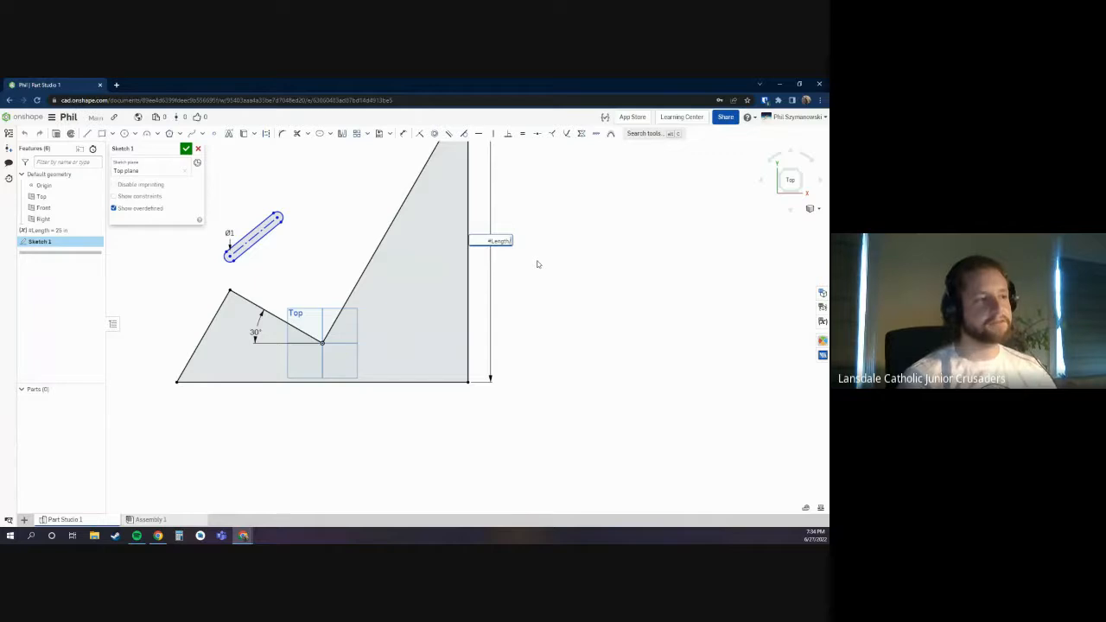
{"action": "type", "text": "/2"}
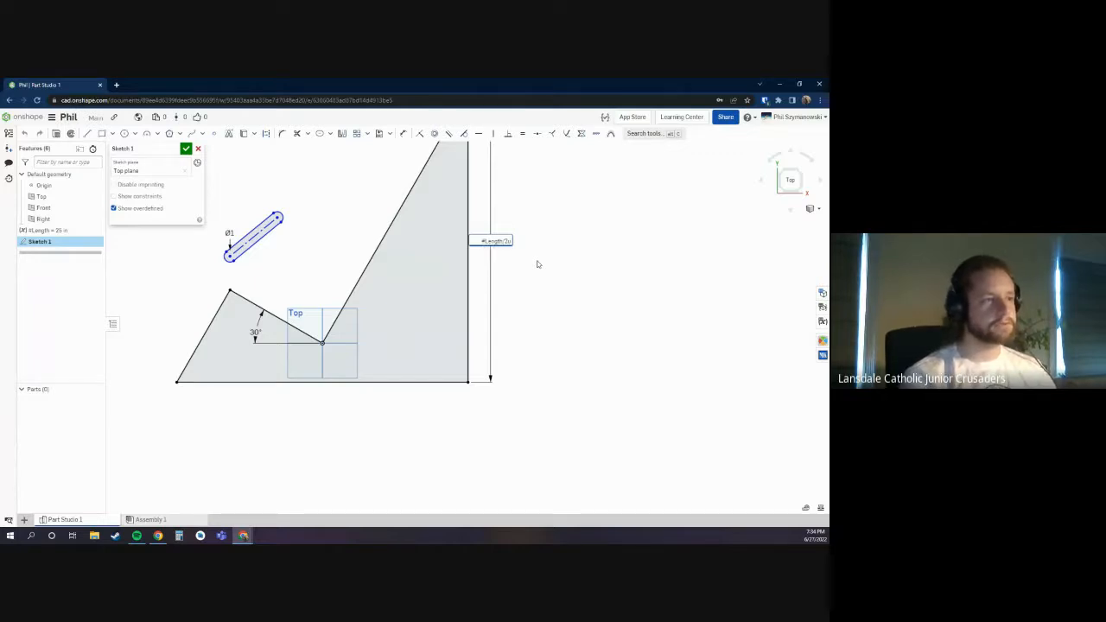
{"action": "type", "text": "in"}
{"action": "key", "text": "Return"}
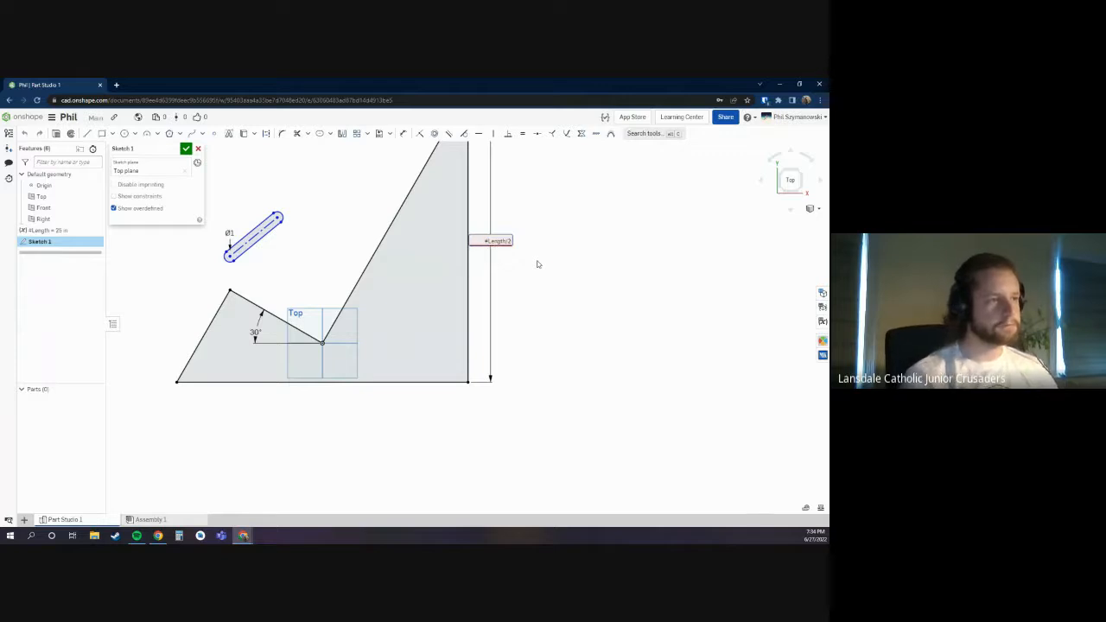
{"action": "key", "text": "Return"}
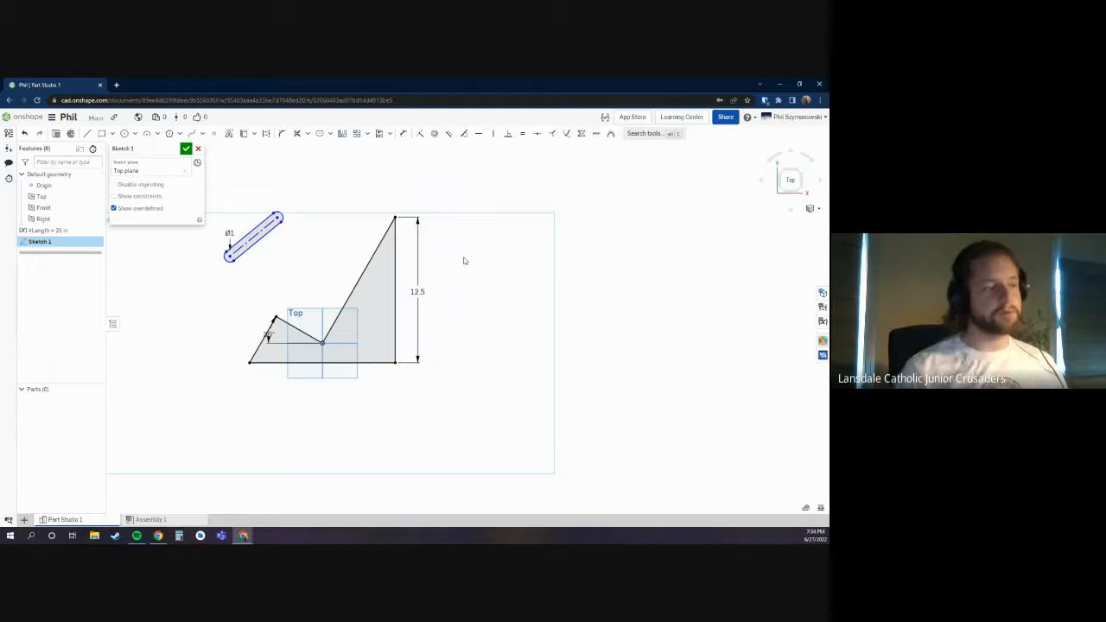
Step: Inspect the expression in the triangle's vertical dimension and accept Sketch 1
{"action": "double_click", "coordinate": [417, 292]}
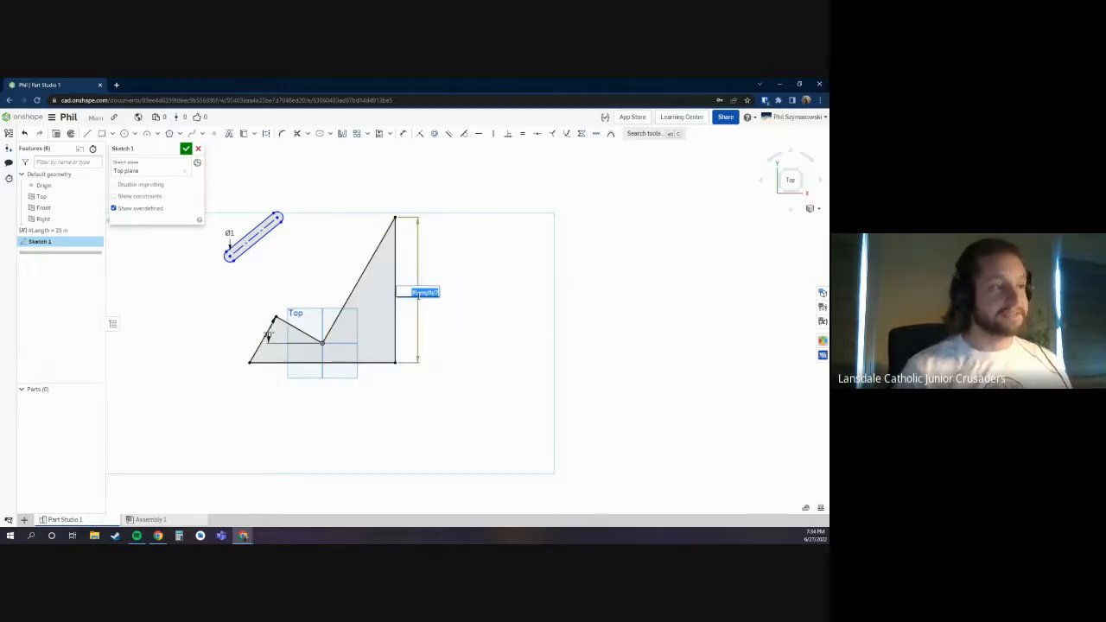
{"action": "left_click", "coordinate": [400, 293]}
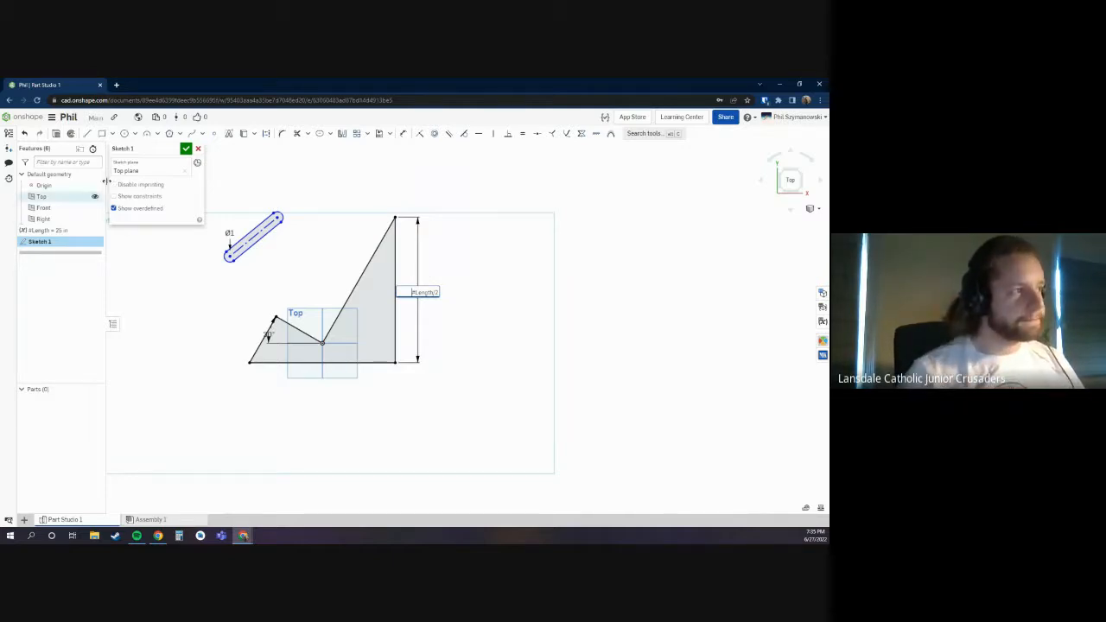
{"action": "left_click", "coordinate": [186, 148]}
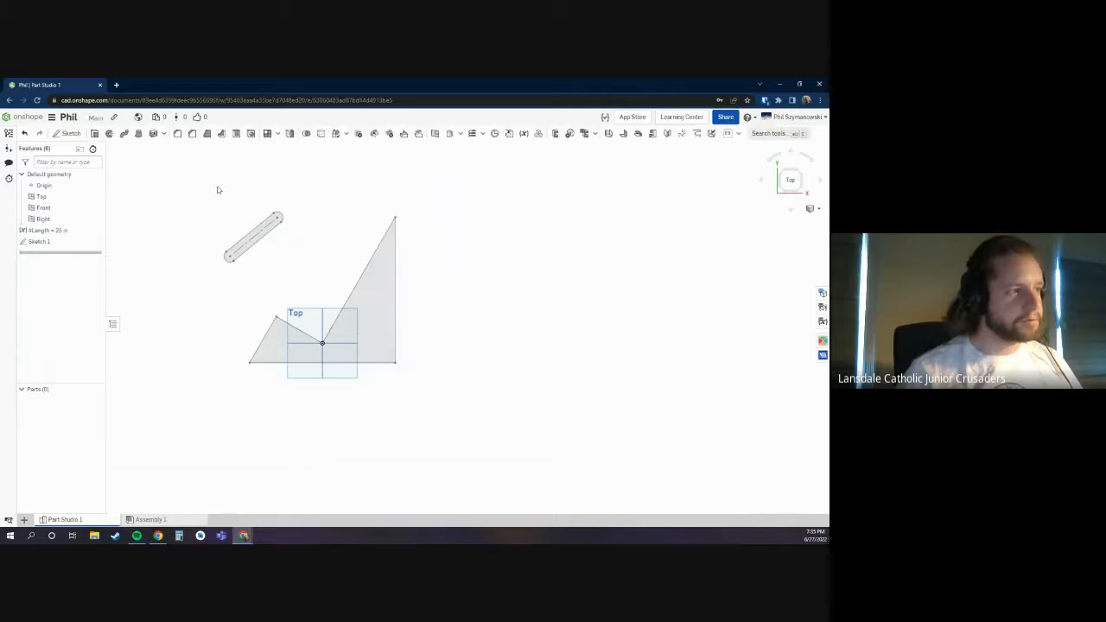
{"action": "double_click", "coordinate": [97, 241]}
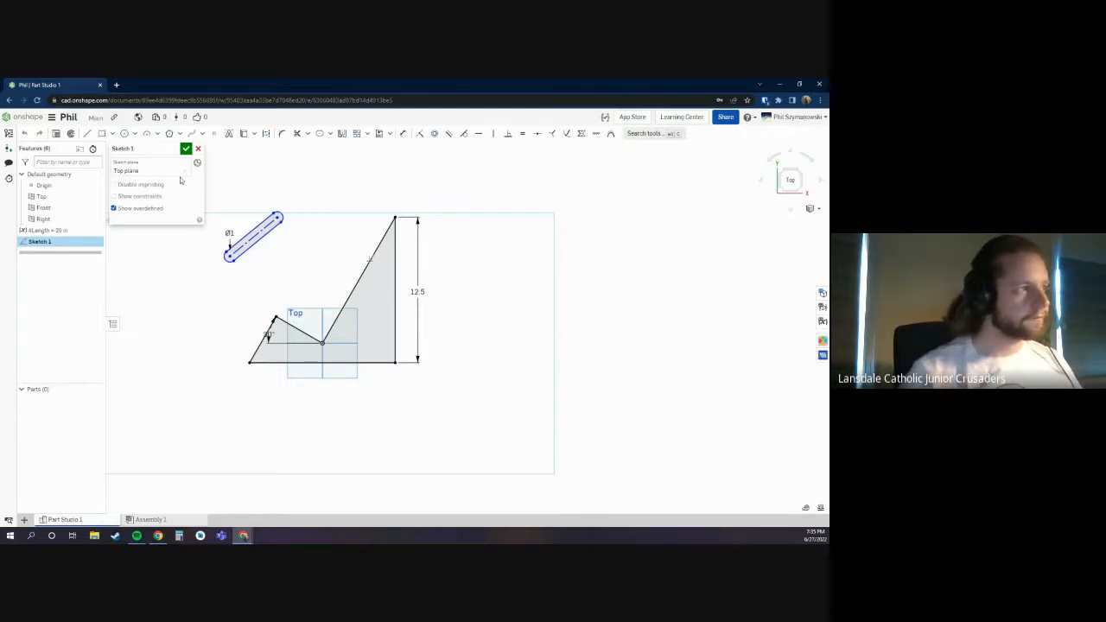
{"action": "left_click", "coordinate": [186, 149]}
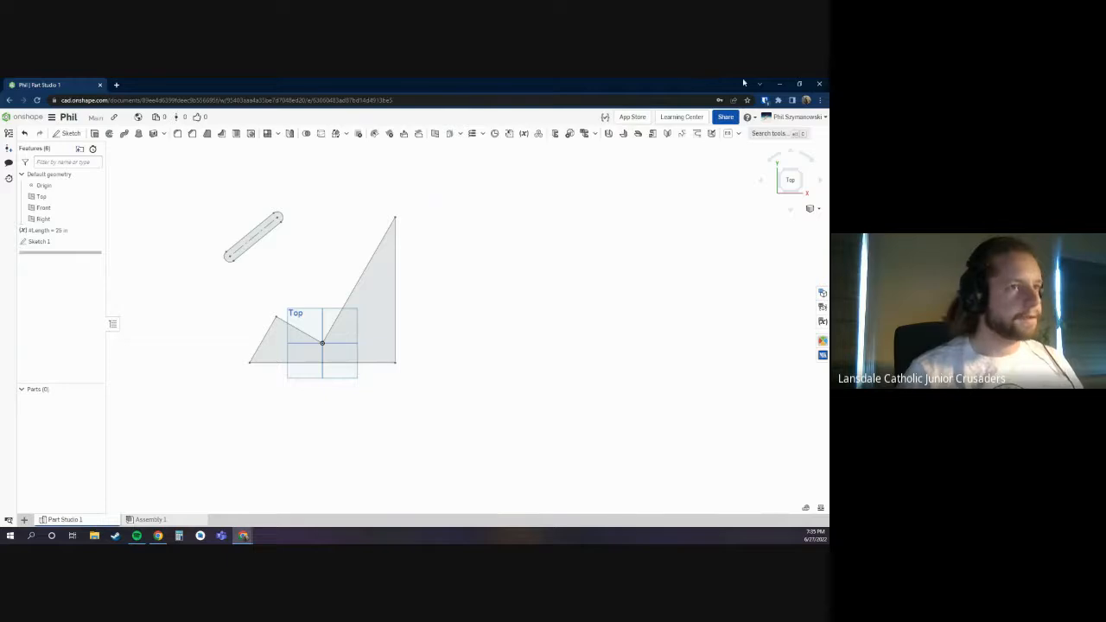
Step: Switch to the Google Slides deck and point out the #(Variable_Name) bullet and the #Width dimension picture
{"action": "left_click", "coordinate": [779, 84]}
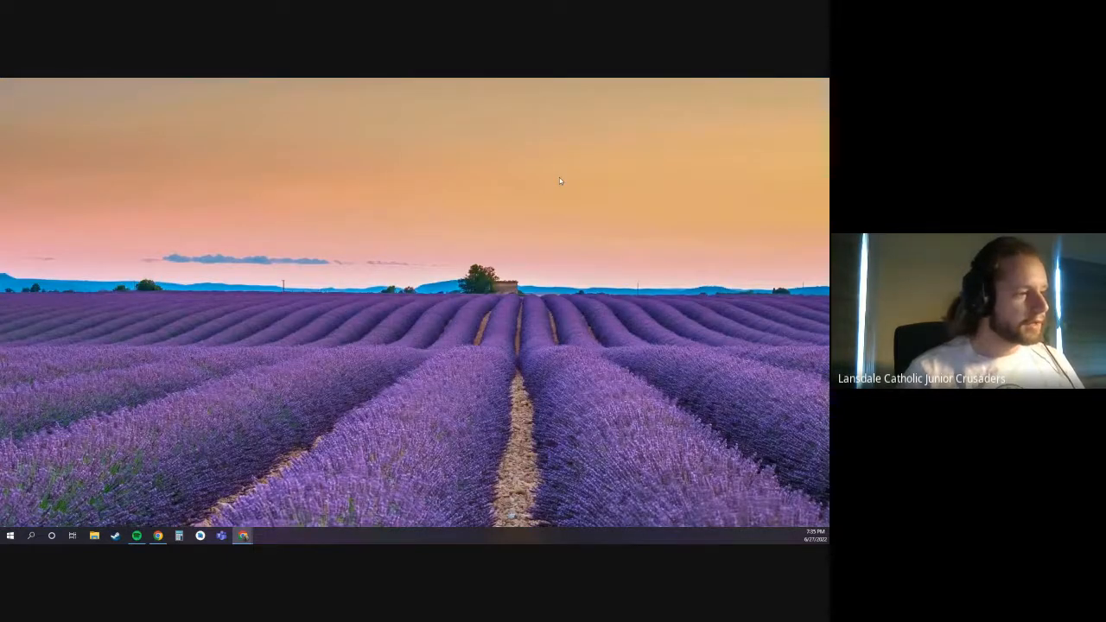
{"action": "mouse_move", "coordinate": [159, 536]}
{"action": "left_click", "coordinate": [256, 497]}
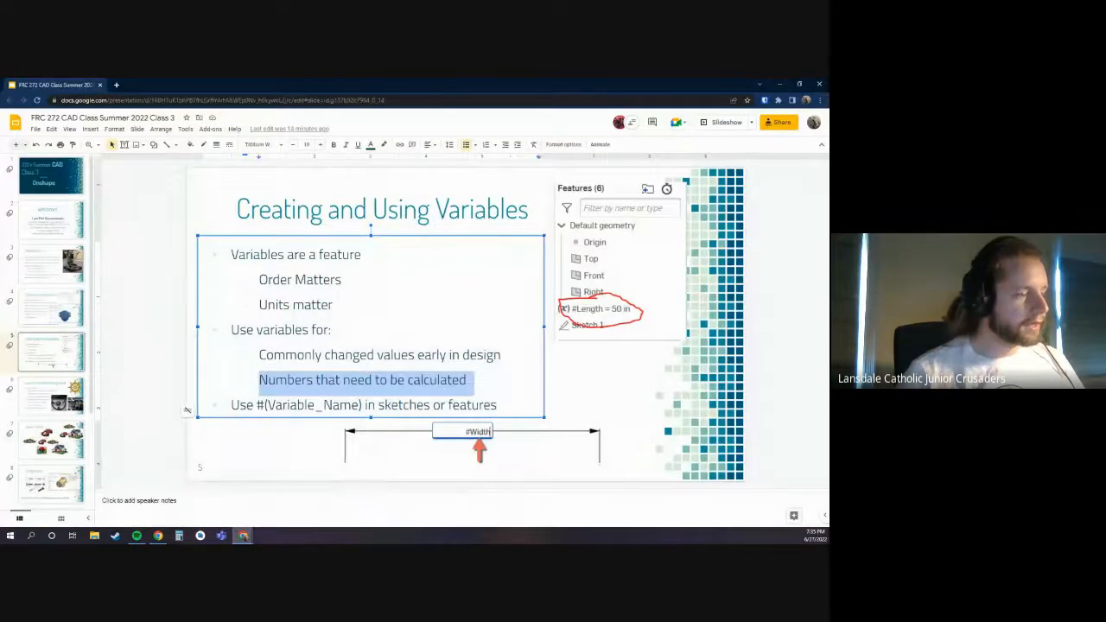
{"action": "left_click", "coordinate": [282, 403]}
{"action": "left_click", "coordinate": [472, 439]}
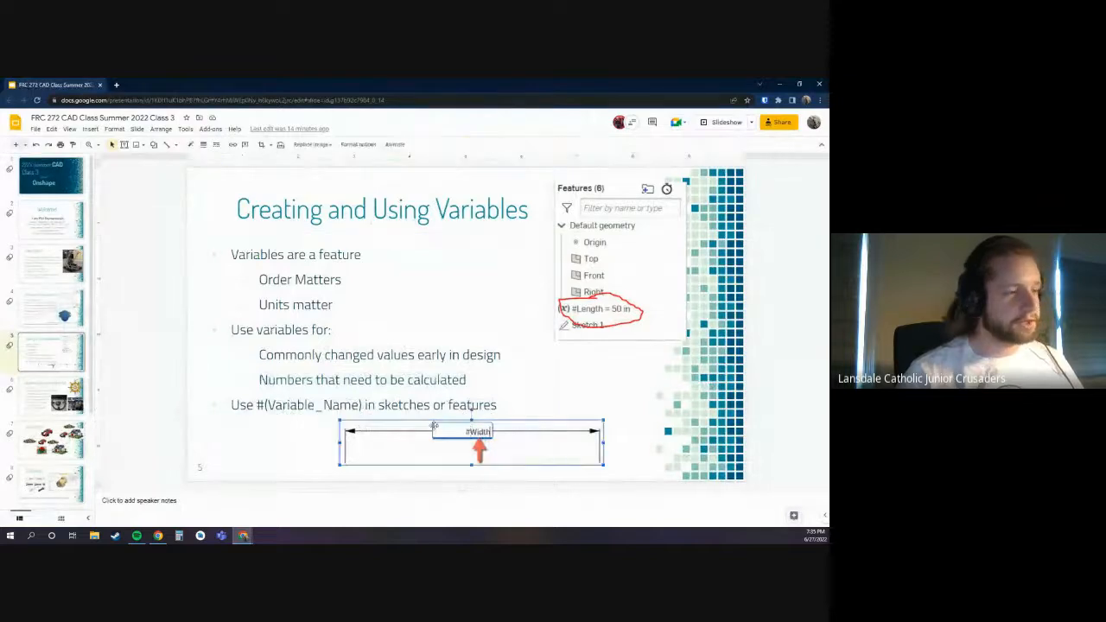
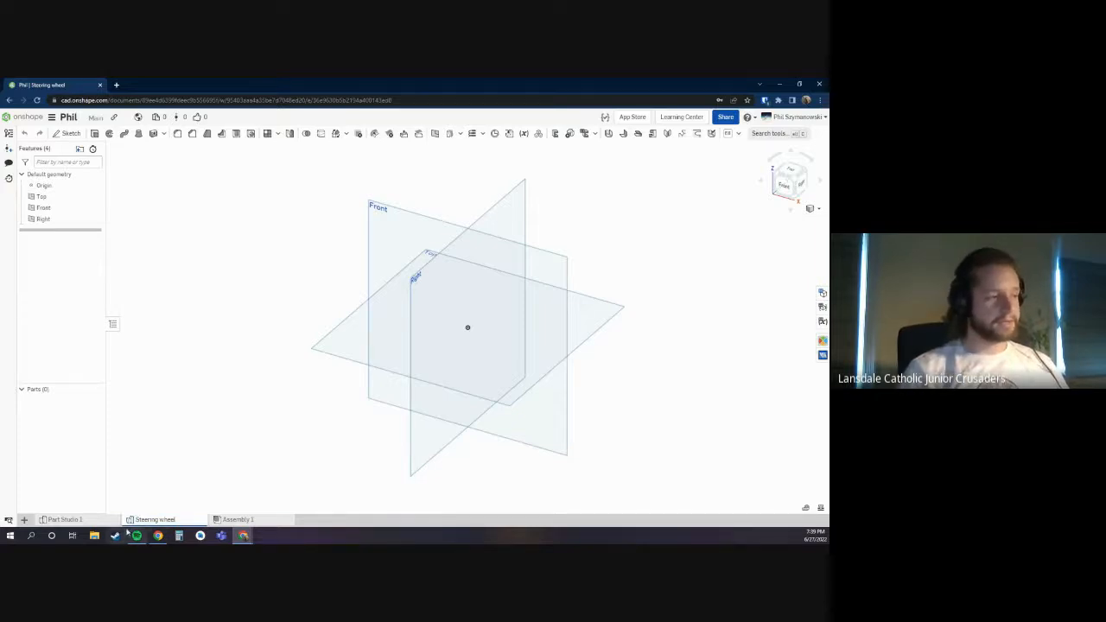
{"action": "mouse_move", "coordinate": [136, 523]}
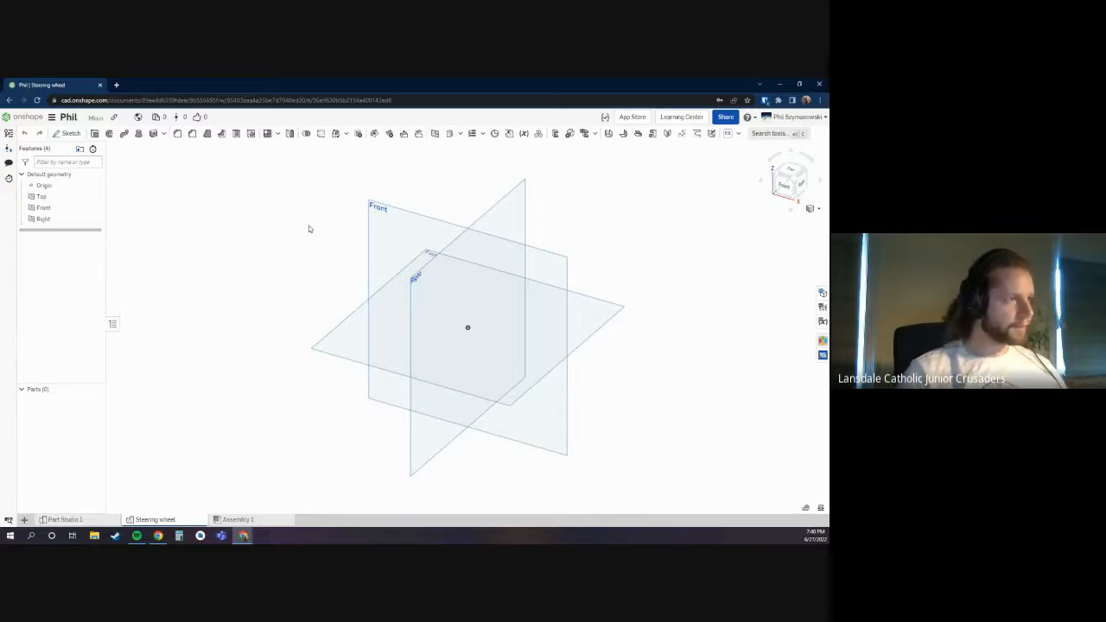
{"action": "left_click", "coordinate": [383, 239]}
{"action": "left_click", "coordinate": [286, 204]}
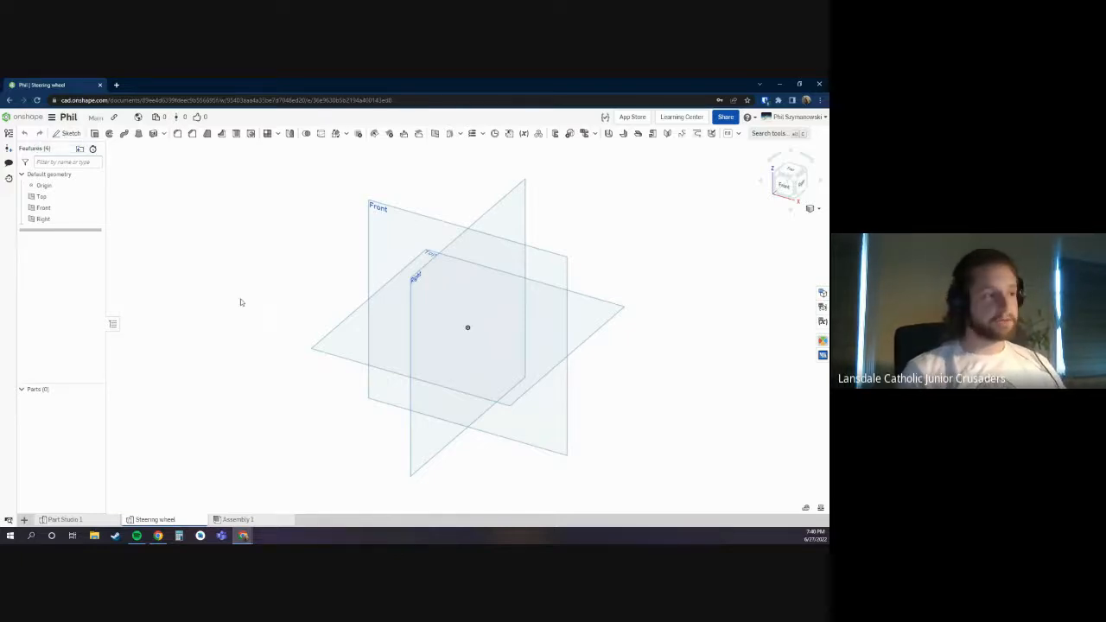
Step: Start a sketch on the Top plane, viewed straight on, and draw a circle about 9.2 in in diameter centred on the origin
{"action": "mouse_move", "coordinate": [274, 306]}
{"action": "right_mouse_down"}
{"action": "mouse_move", "coordinate": [284, 308]}
{"action": "mouse_move", "coordinate": [279, 322]}
{"action": "mouse_move", "coordinate": [295, 303]}
{"action": "right_mouse_up"}
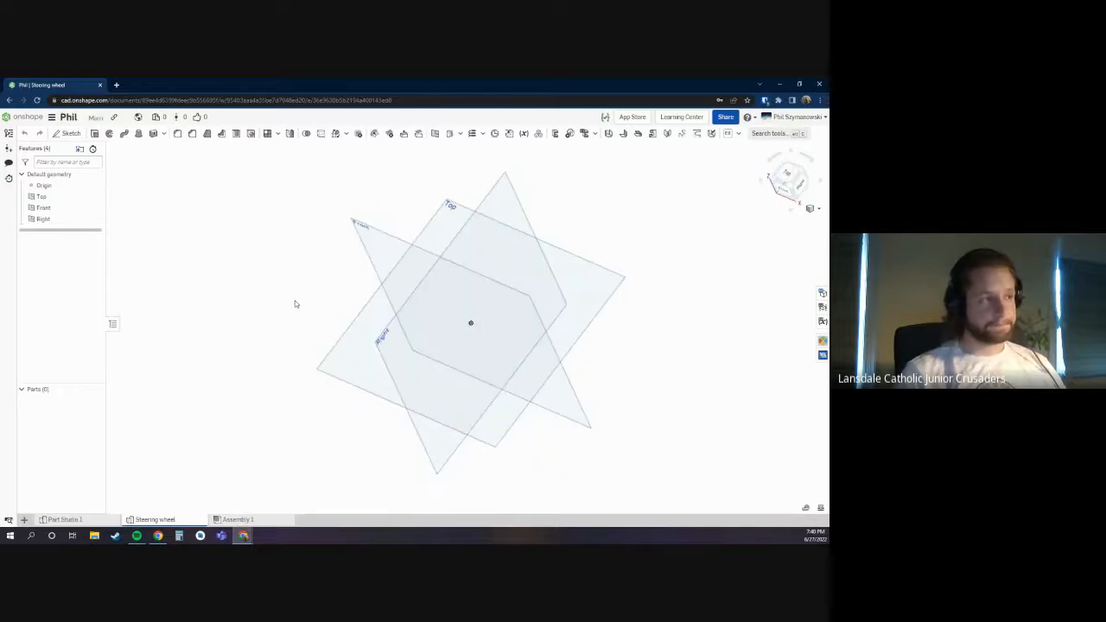
{"action": "left_click", "coordinate": [66, 133]}
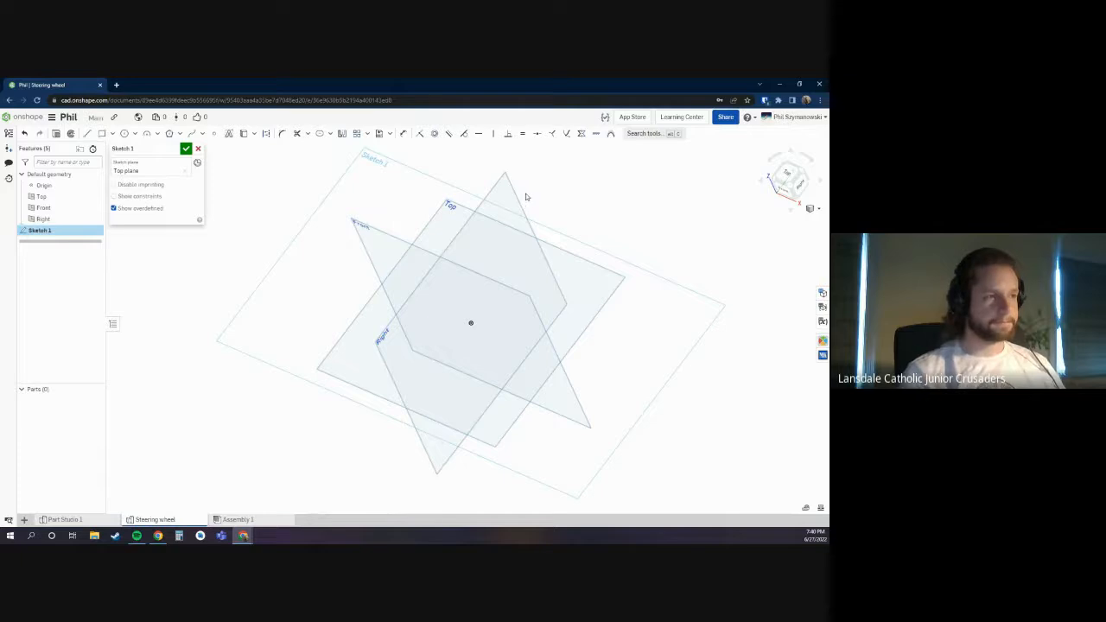
{"action": "key", "text": "n"}
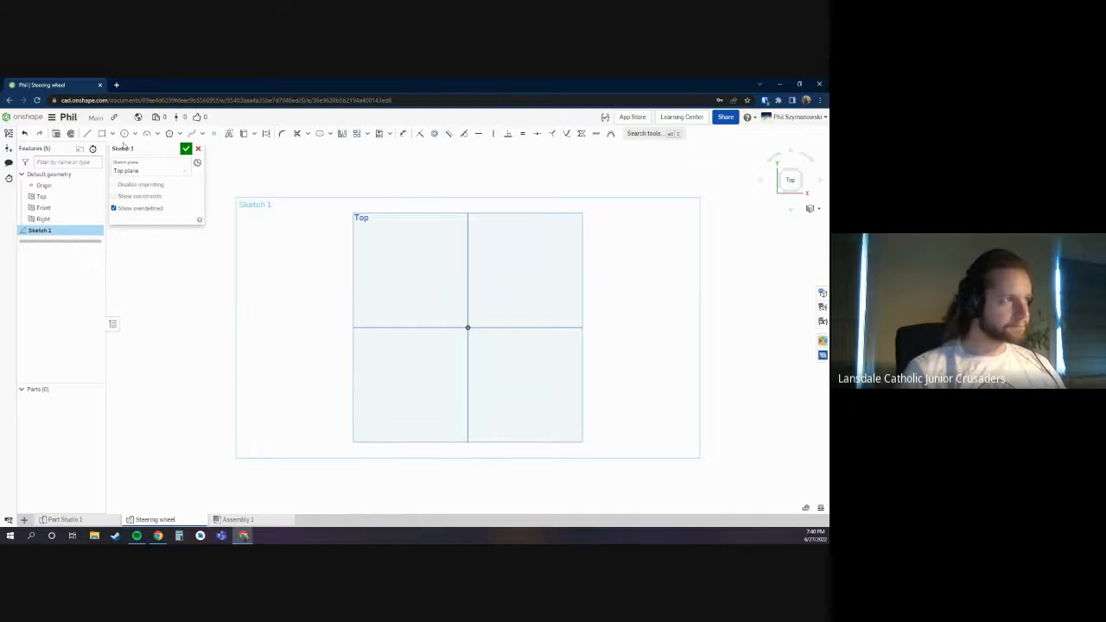
{"action": "left_click", "coordinate": [124, 133]}
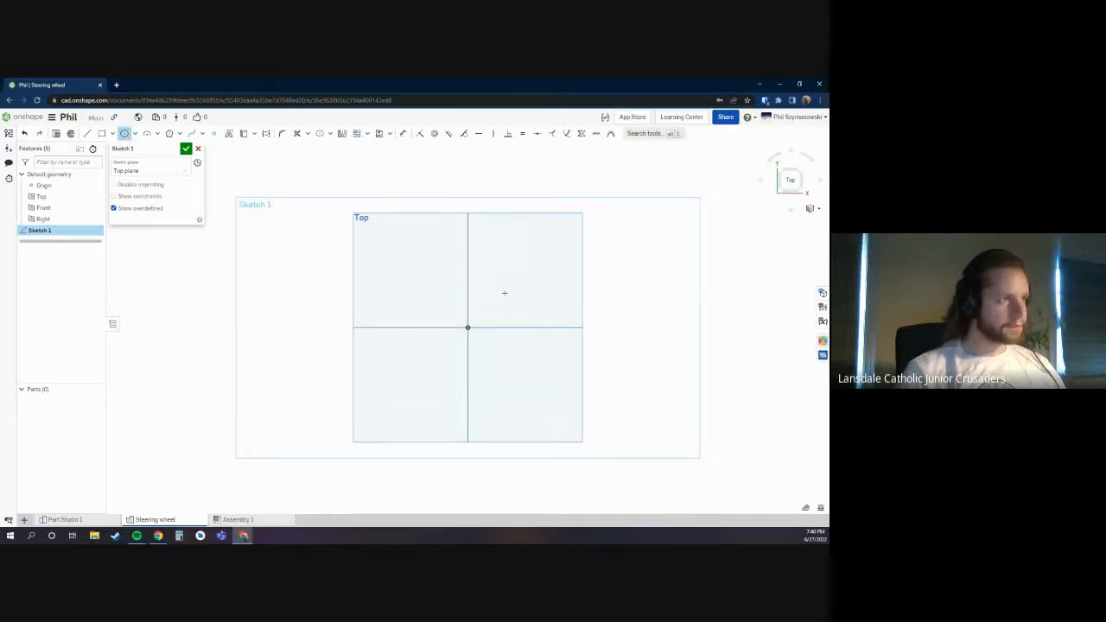
{"action": "left_click", "coordinate": [467, 328]}
{"action": "left_click", "coordinate": [324, 223]}
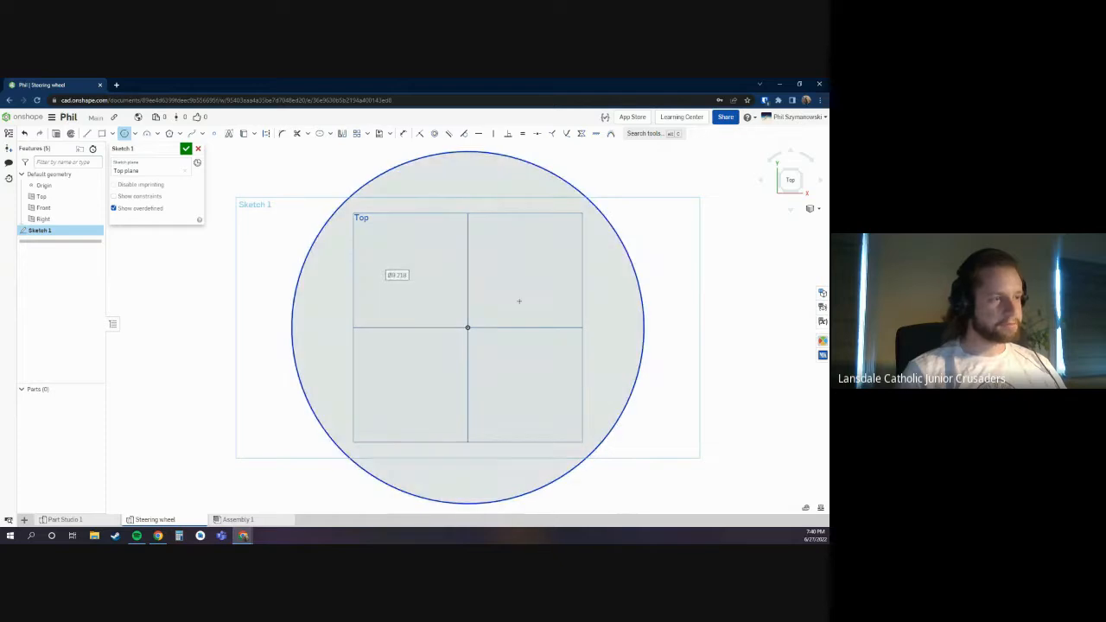
{"action": "scroll", "coordinate": [519, 300], "scroll_direction": "down", "scroll_amount": 2}
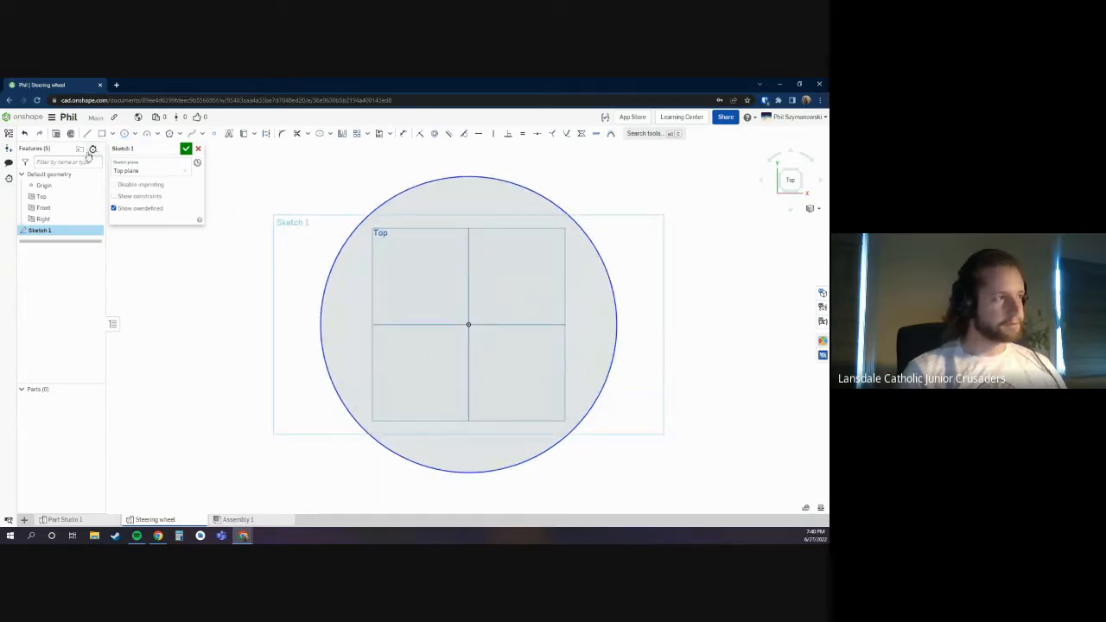
Step: Draw a vertical line through the origin spanning the circle from its highest to its lowest point
{"action": "left_click", "coordinate": [87, 133]}
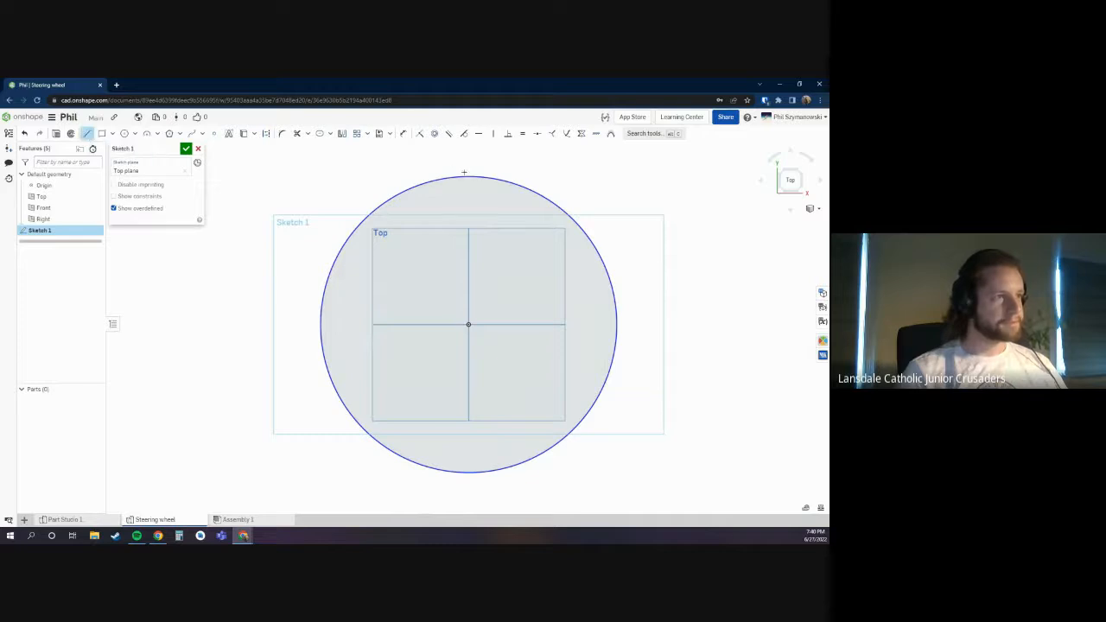
{"action": "left_click", "coordinate": [469, 177]}
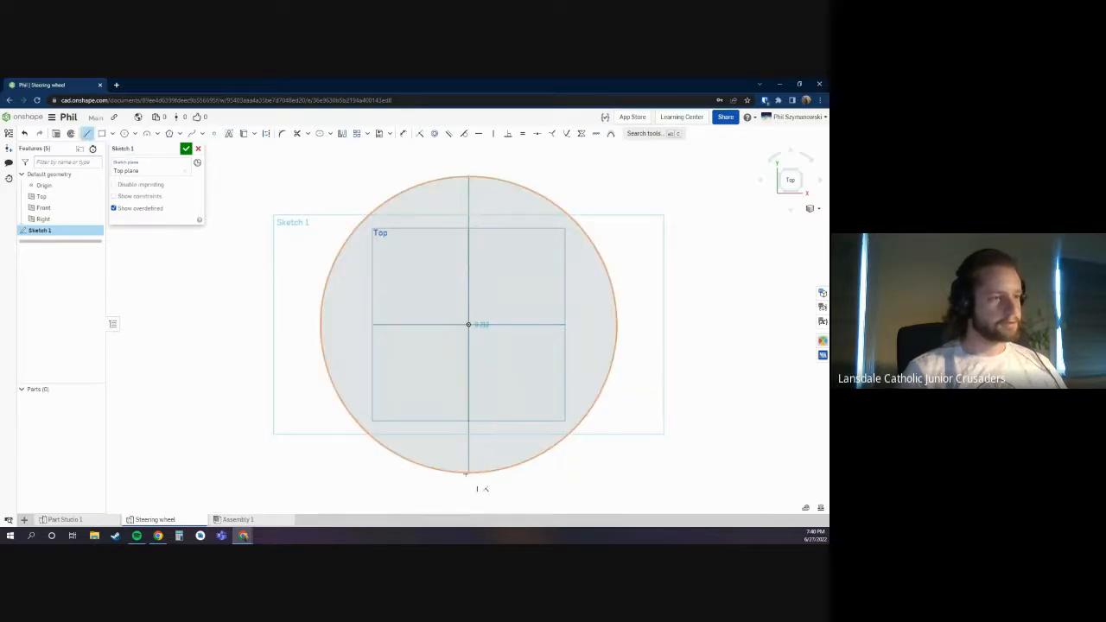
{"action": "left_click", "coordinate": [469, 472]}
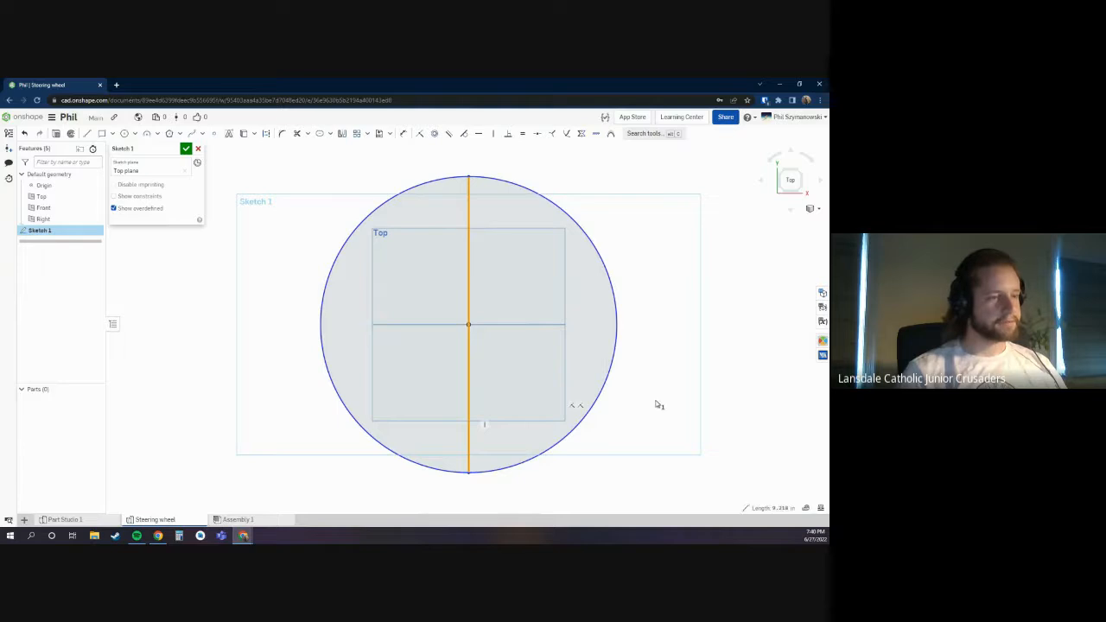
{"action": "key", "text": "Escape"}
Step: Trim away the half of the circle on the positive X side of the vertical line
{"action": "key", "text": "s"}
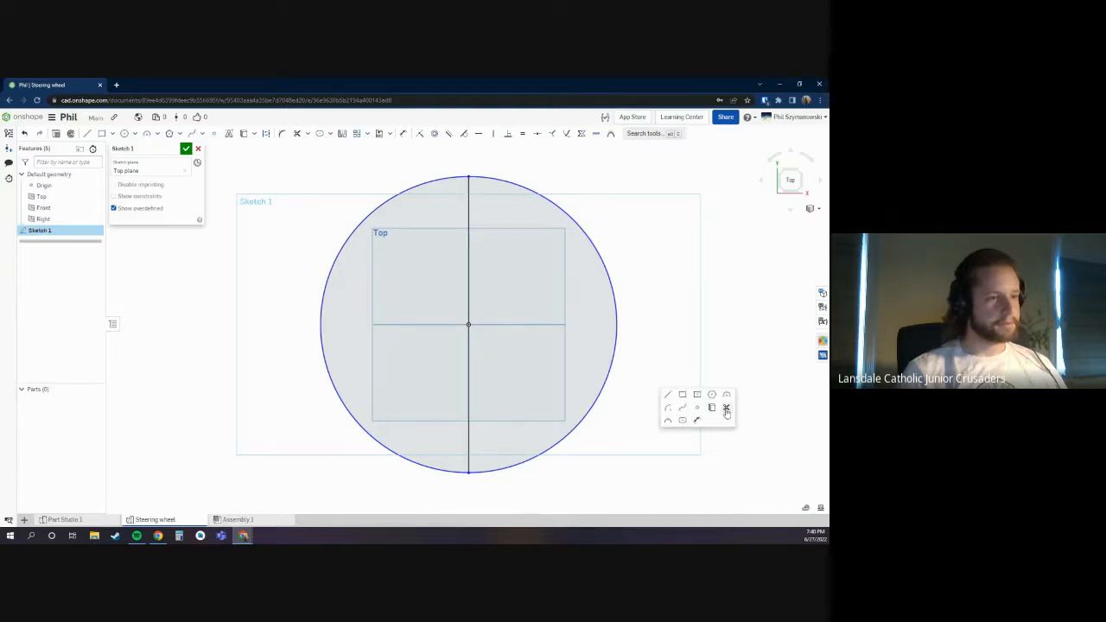
{"action": "left_click", "coordinate": [726, 407]}
{"action": "left_click_drag", "start_coordinate": [710, 411], "coordinate": [591, 344]}
{"action": "key", "text": "Escape"}
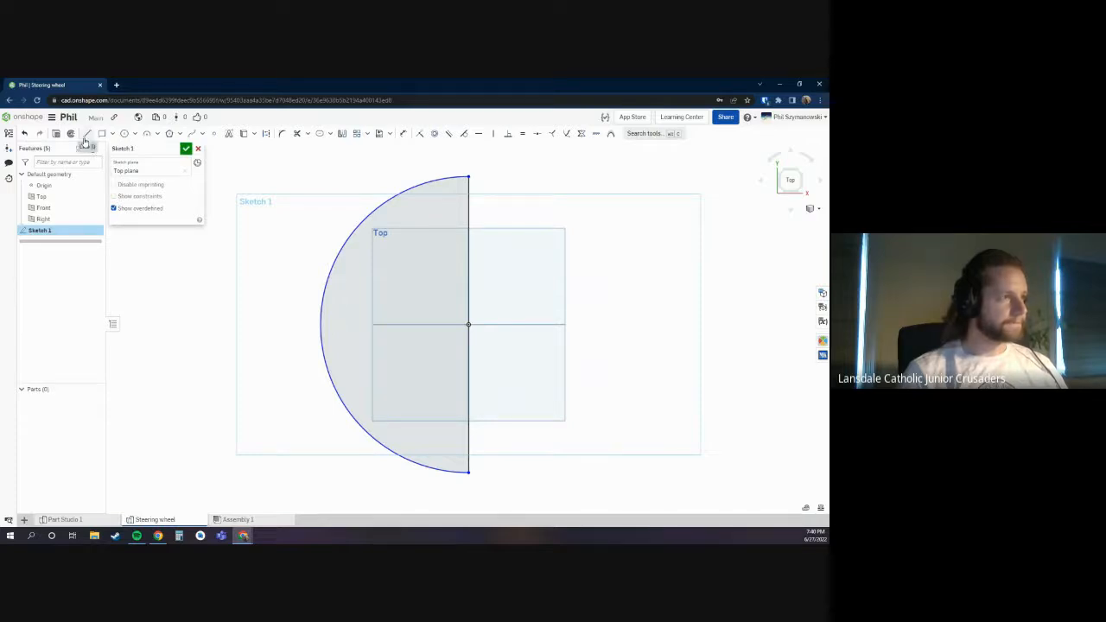
Step: Draw a hub arc of about 0.95 in radius centred on the origin, starting on the vertical line and ending just short of it below
{"action": "left_click", "coordinate": [157, 134]}
{"action": "left_click", "coordinate": [177, 176]}
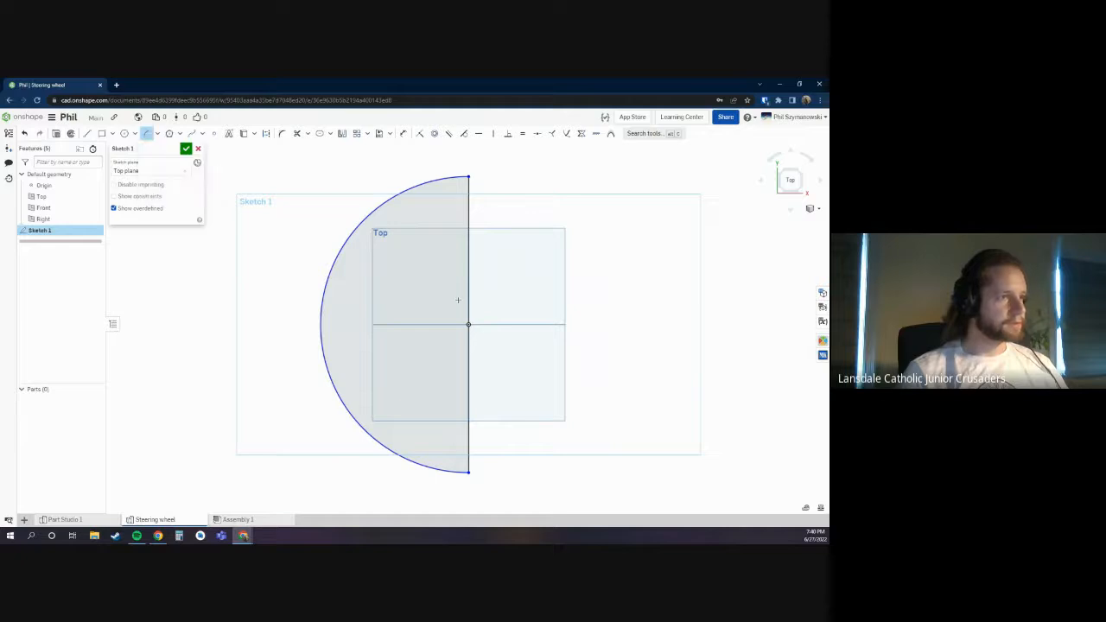
{"action": "left_click", "coordinate": [468, 324]}
{"action": "left_click", "coordinate": [460, 294]}
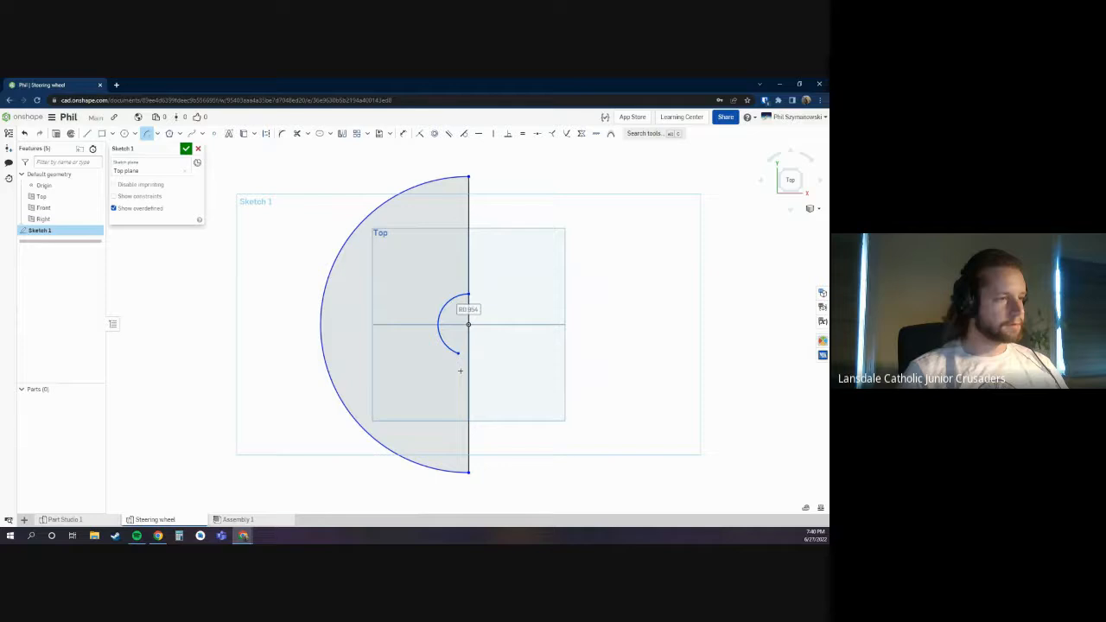
{"action": "left_click", "coordinate": [460, 370]}
Step: Draw a vertical spoke line about 2.8 in long downward from the lower end of the hub arc
{"action": "key", "text": "l"}
{"action": "left_click", "coordinate": [458, 355]}
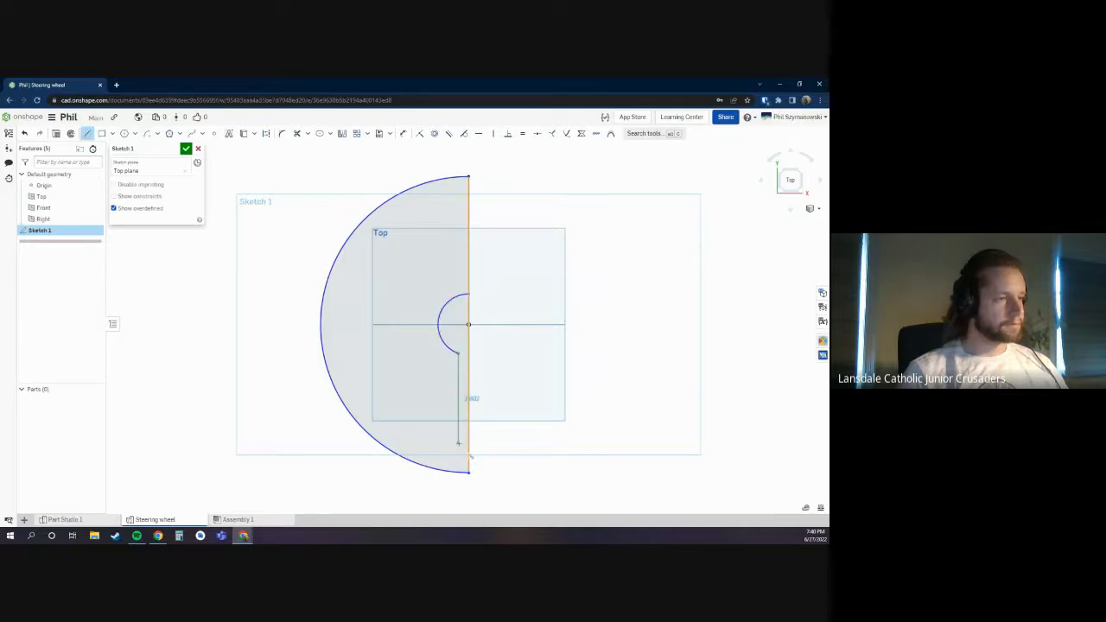
{"action": "left_click", "coordinate": [459, 443]}
Step: Draw an inner rim arc of about 3.7 in radius centred on the origin, from the spoke line's lower end to the vertical line's upper part
{"action": "right_click", "coordinate": [458, 424]}
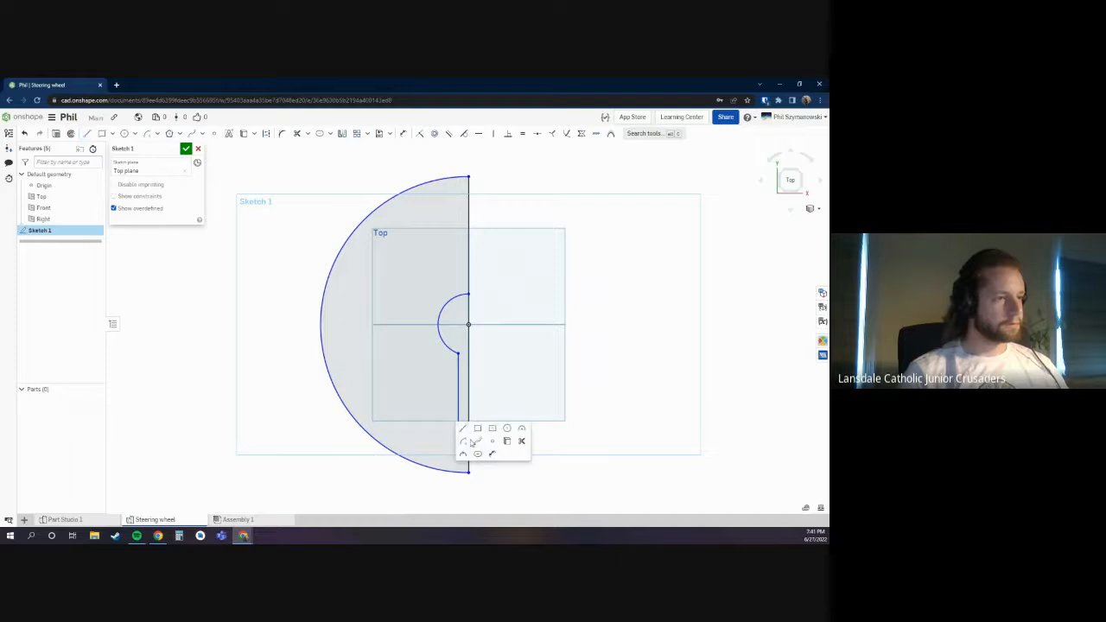
{"action": "left_click", "coordinate": [474, 442]}
{"action": "left_click", "coordinate": [468, 324]}
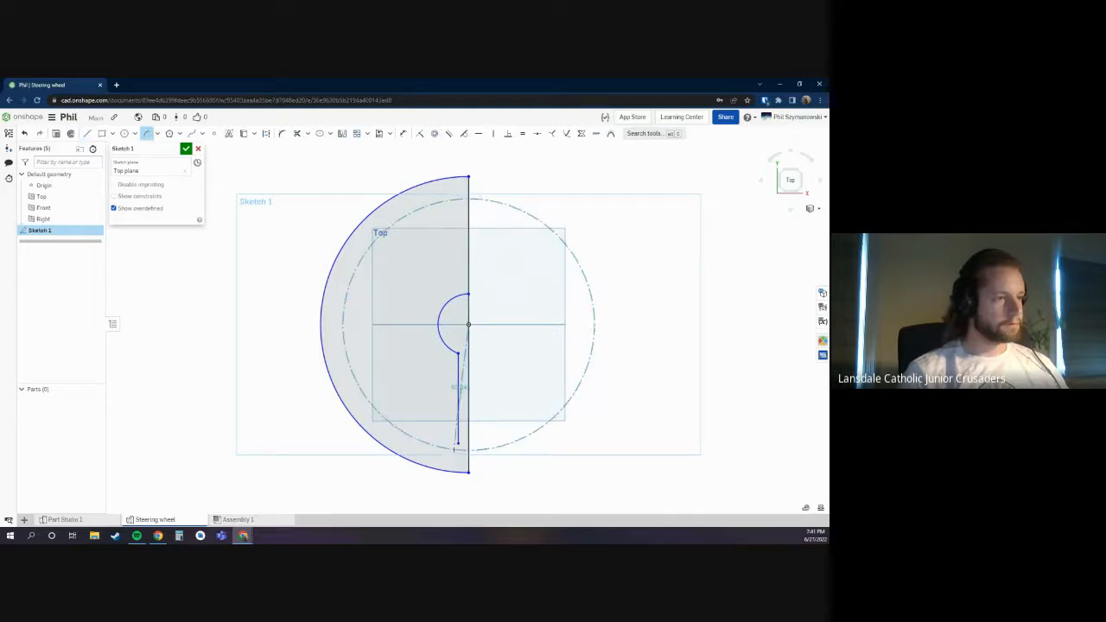
{"action": "left_click", "coordinate": [458, 443]}
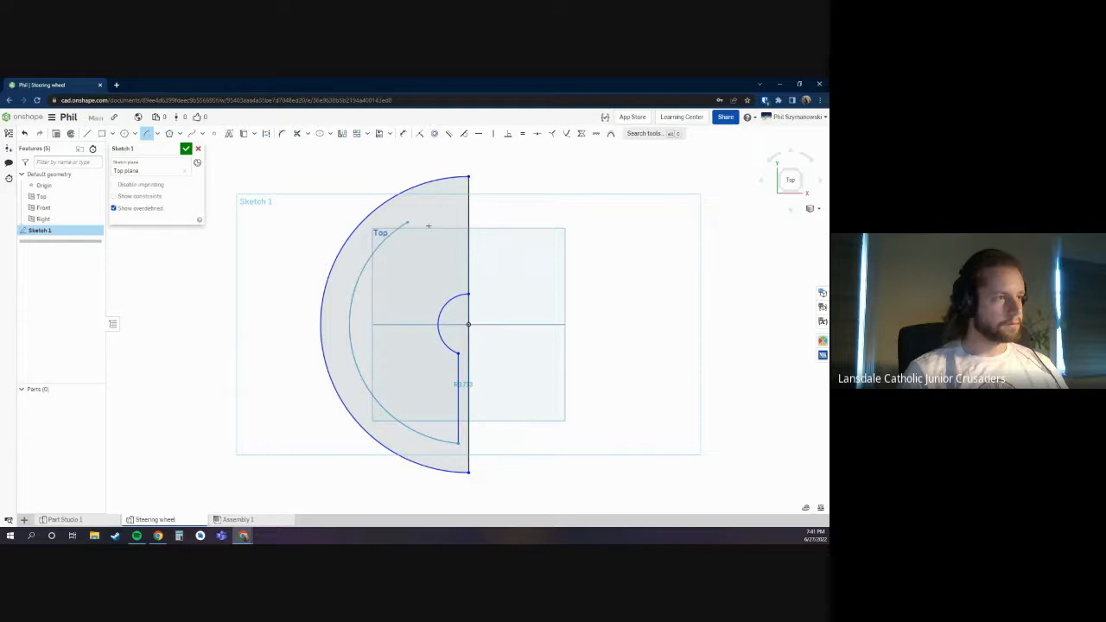
{"action": "left_click", "coordinate": [467, 205]}
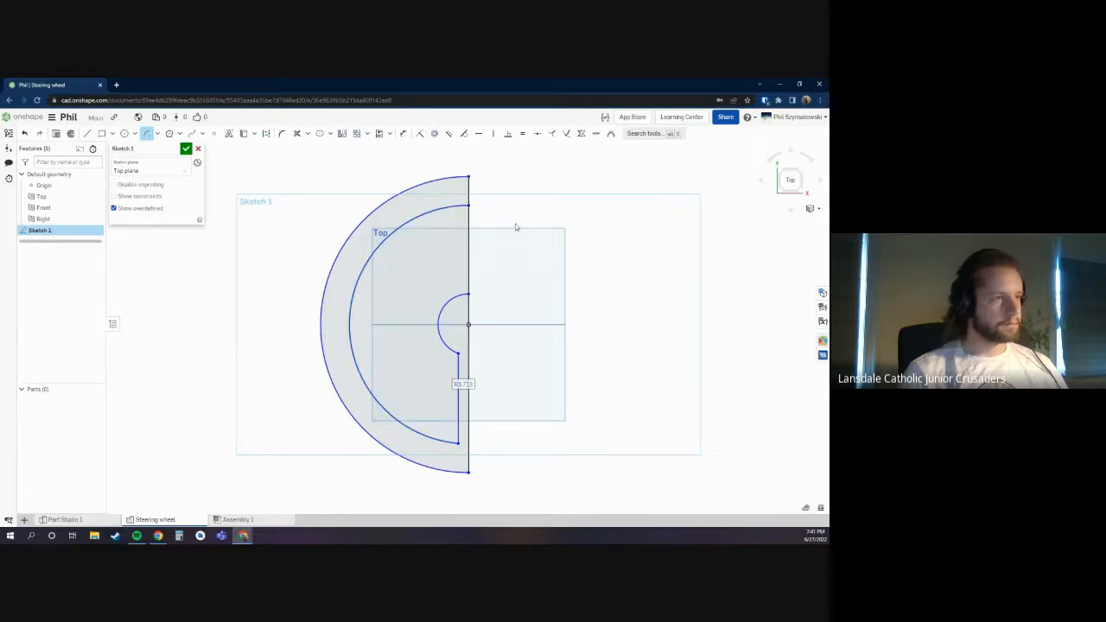
Step: Trim the vertical line between the hub arc and the inner rim arc, and accept Sketch 1
{"action": "key", "text": "s"}
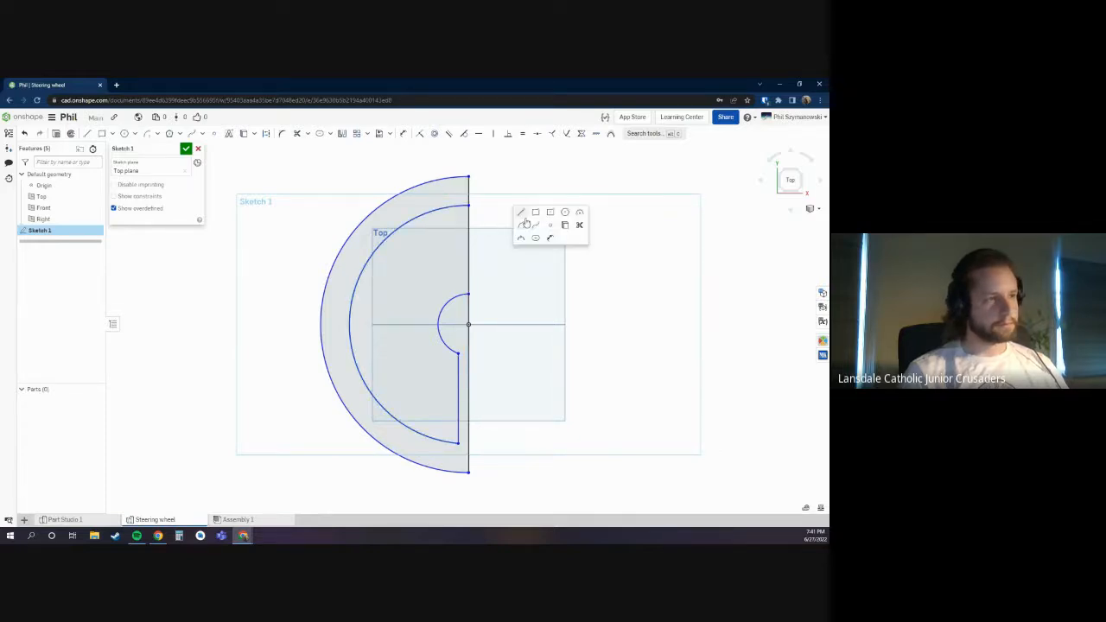
{"action": "left_click", "coordinate": [577, 226]}
{"action": "left_click_drag", "start_coordinate": [513, 216], "coordinate": [460, 258]}
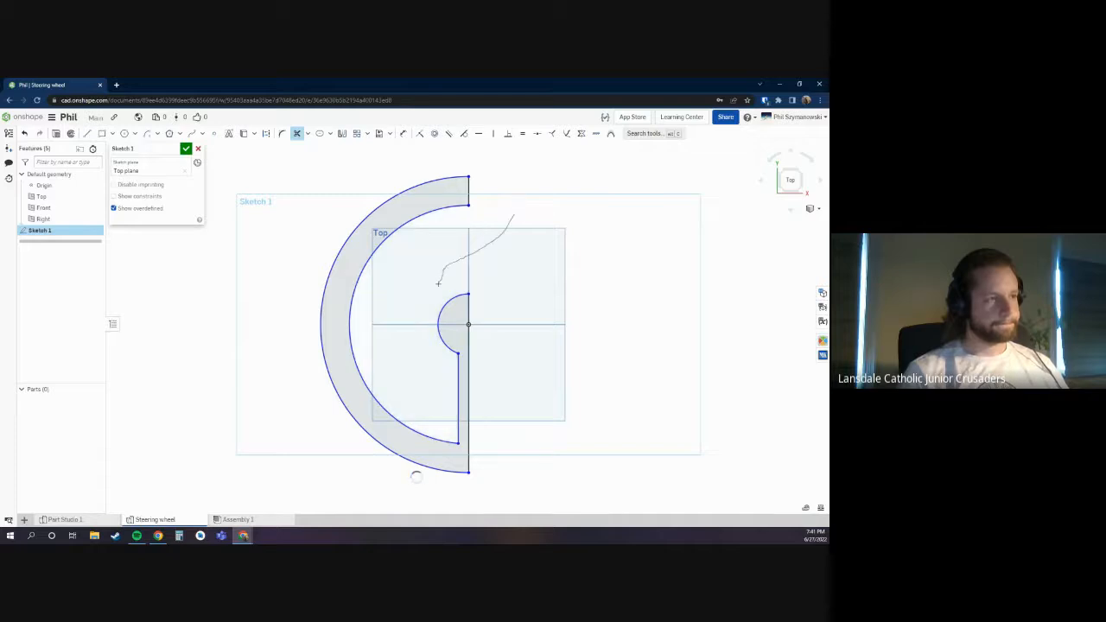
{"action": "key", "text": "Escape"}
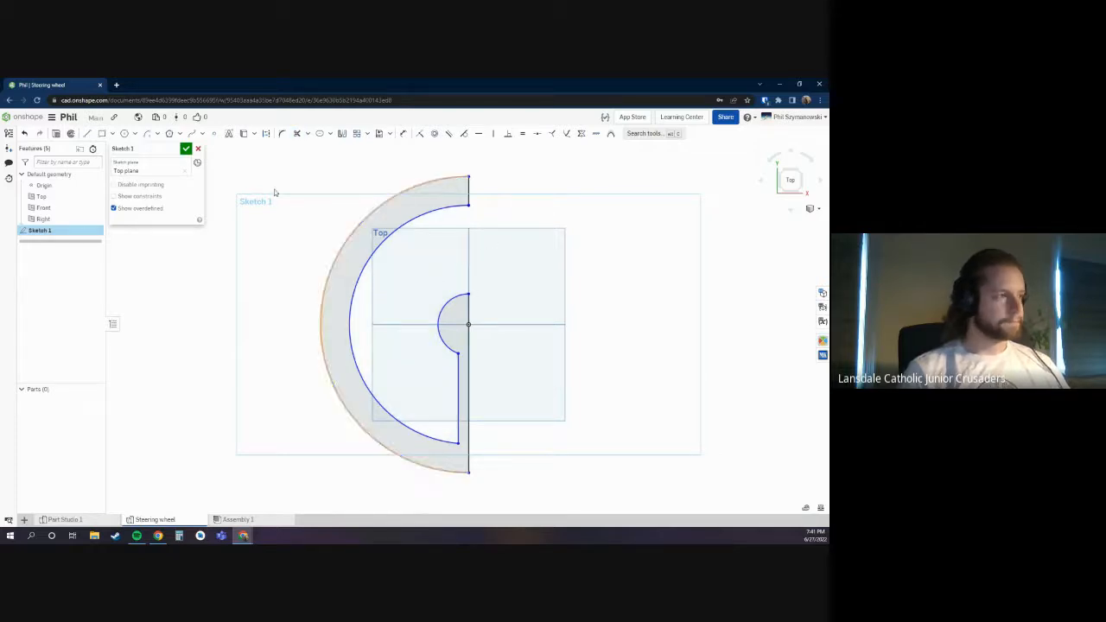
{"action": "left_click", "coordinate": [185, 151]}
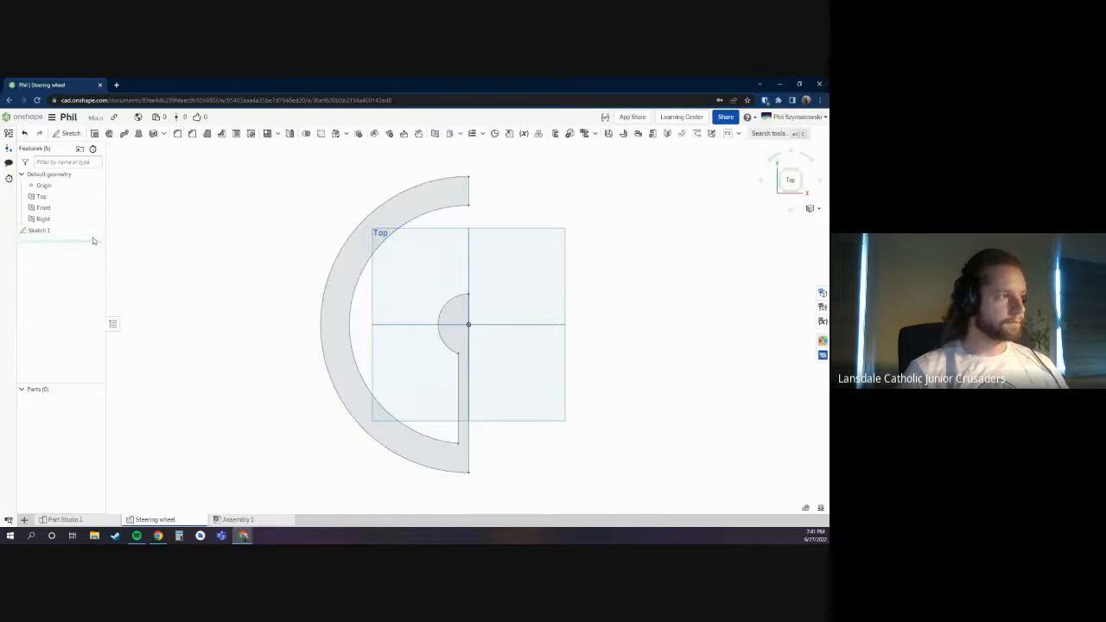
Step: Roll the feature history back before Sketch 1 and create a Length variable named Diameter with the value 14.5 in
{"action": "left_click_drag", "start_coordinate": [86, 241], "coordinate": [91, 227]}
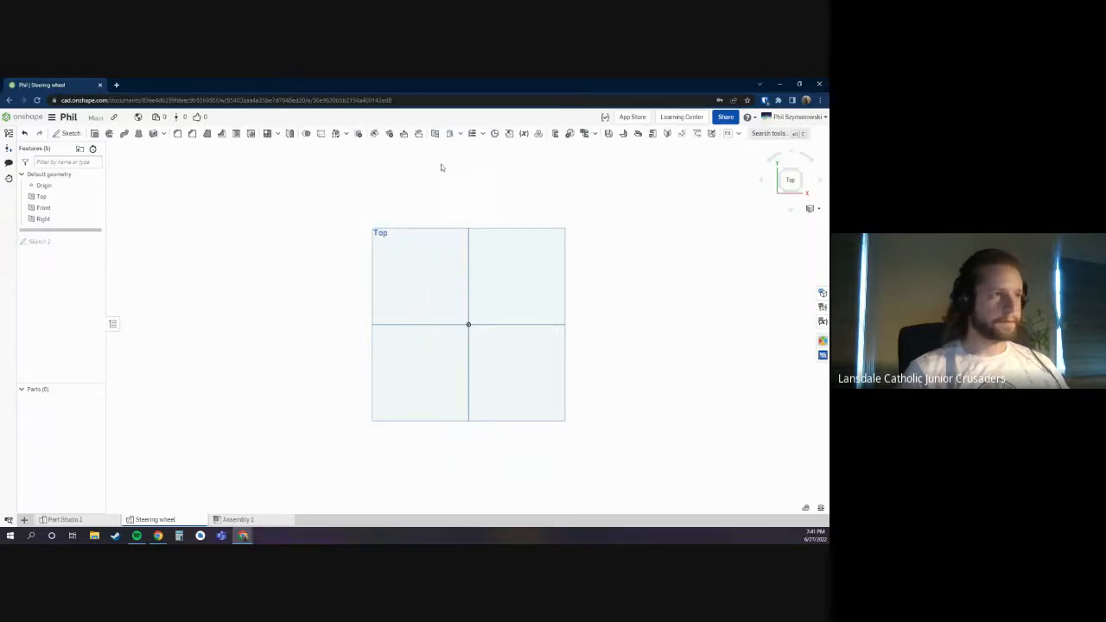
{"action": "left_click", "coordinate": [525, 136]}
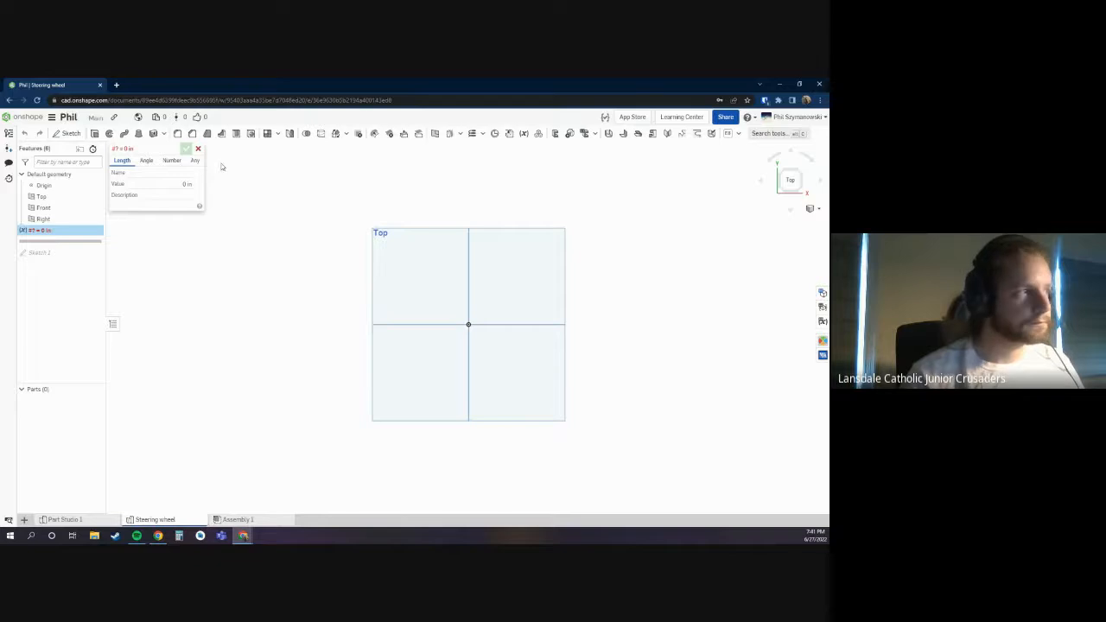
{"action": "left_click", "coordinate": [186, 174]}
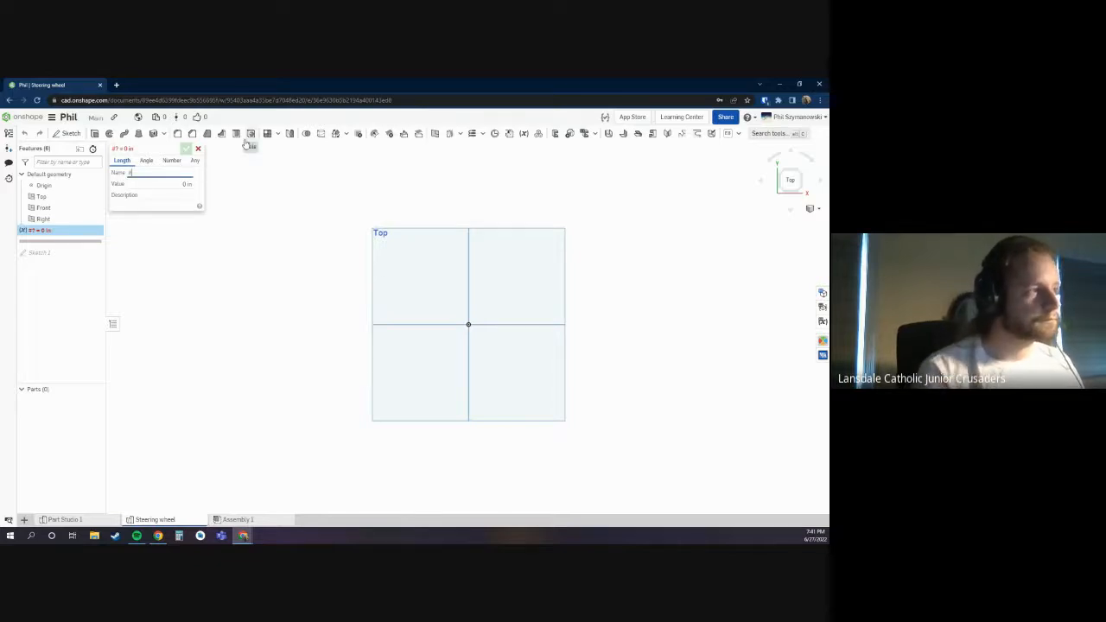
{"action": "type", "text": "d"}
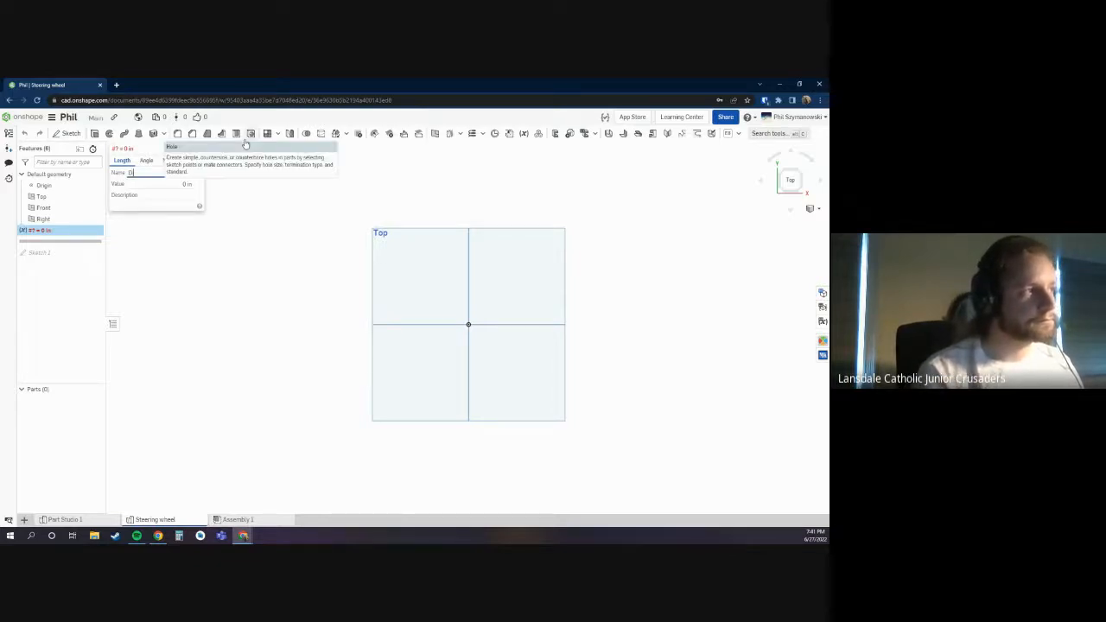
{"action": "type", "text": "iameter"}
{"action": "key", "text": "Tab"}
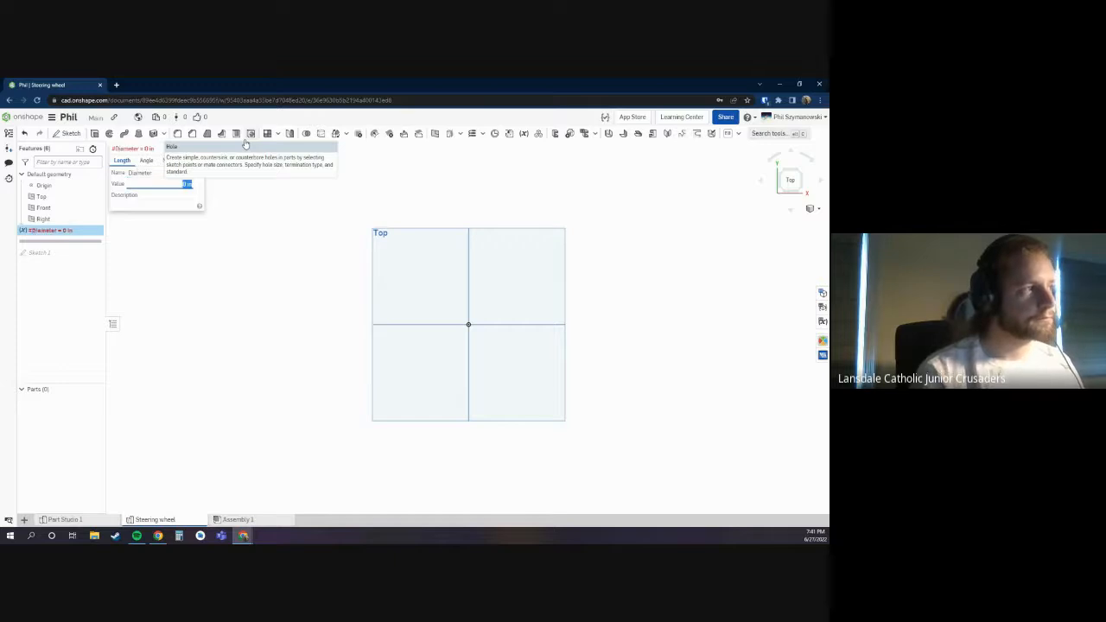
{"action": "type", "text": "1/4"}
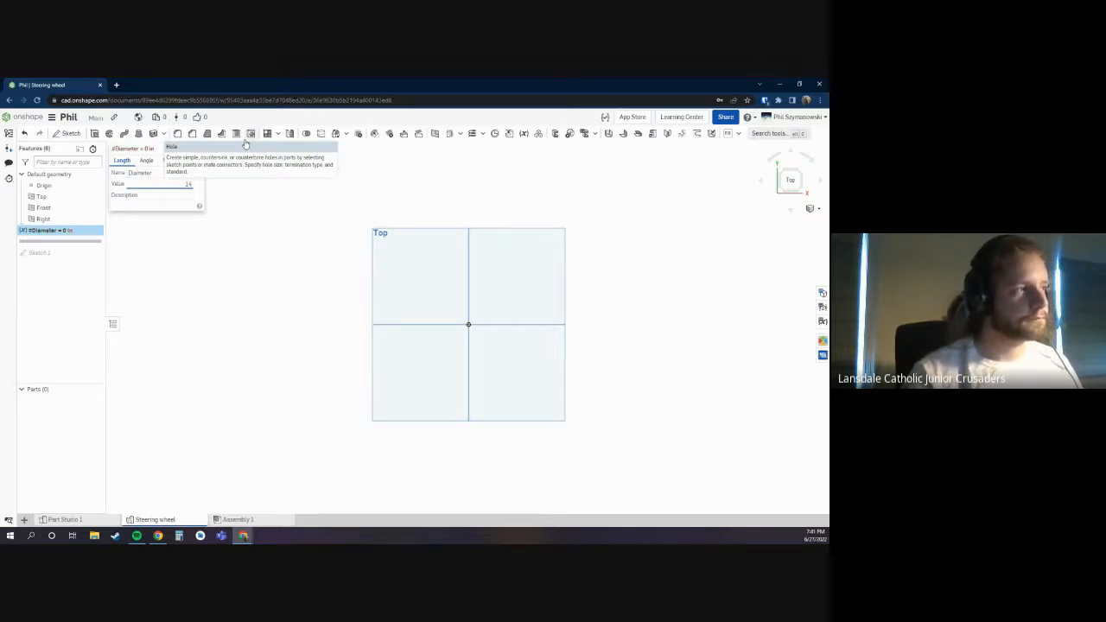
{"action": "type", "text": ".5"}
{"action": "key", "text": "Tab"}
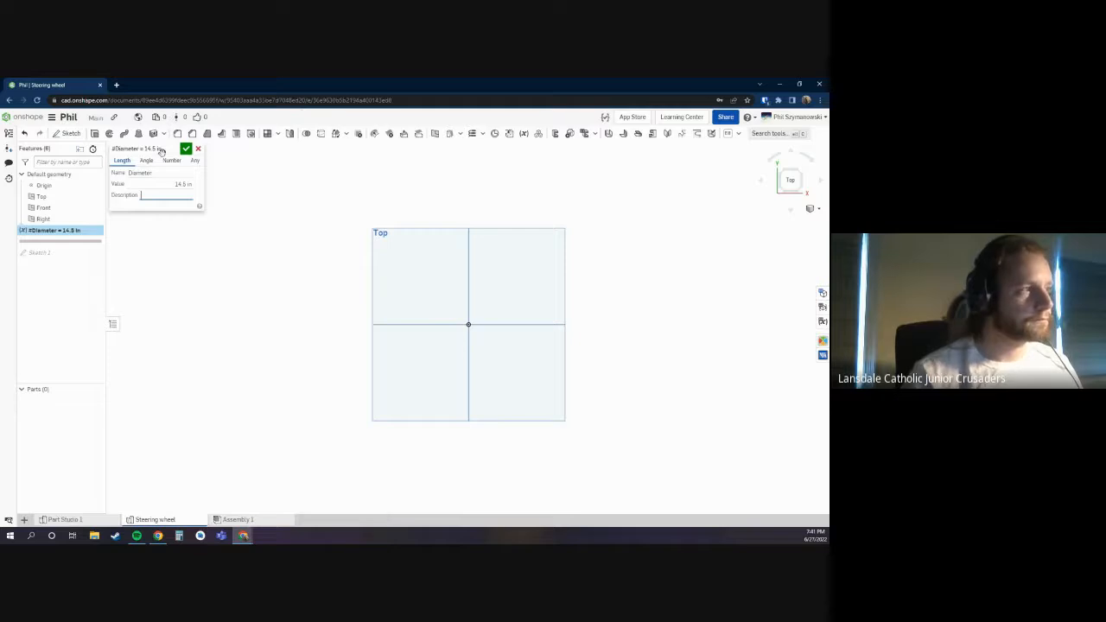
{"action": "key", "text": "Return"}
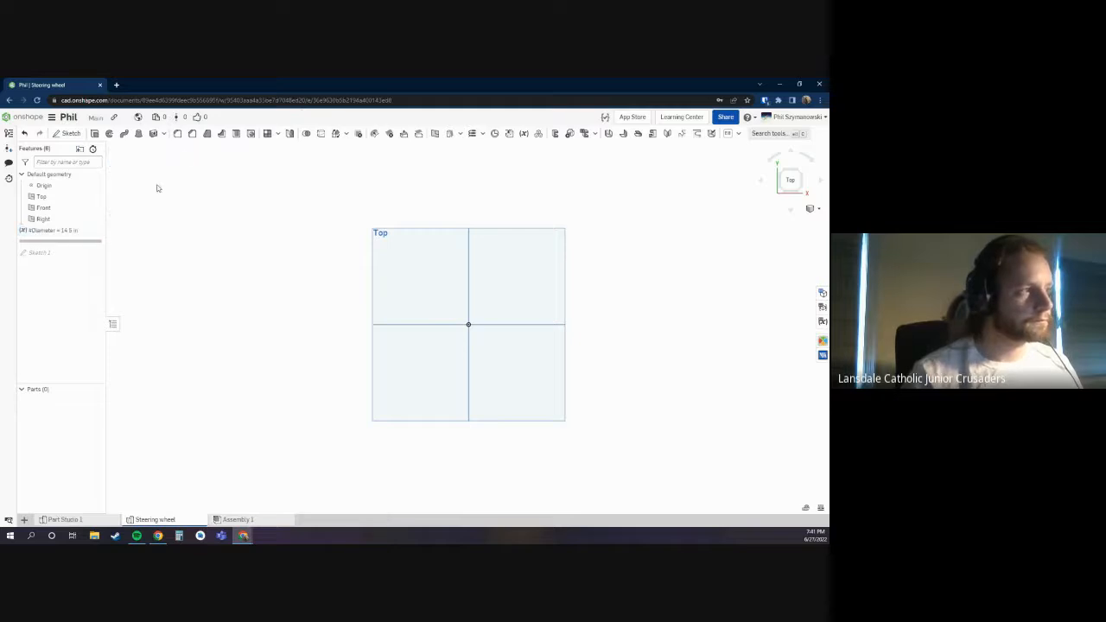
Step: Roll the history forward past Sketch 1, edit it and dimension the outer arc's radius as #Diameter/2
{"action": "double_click", "coordinate": [61, 254]}
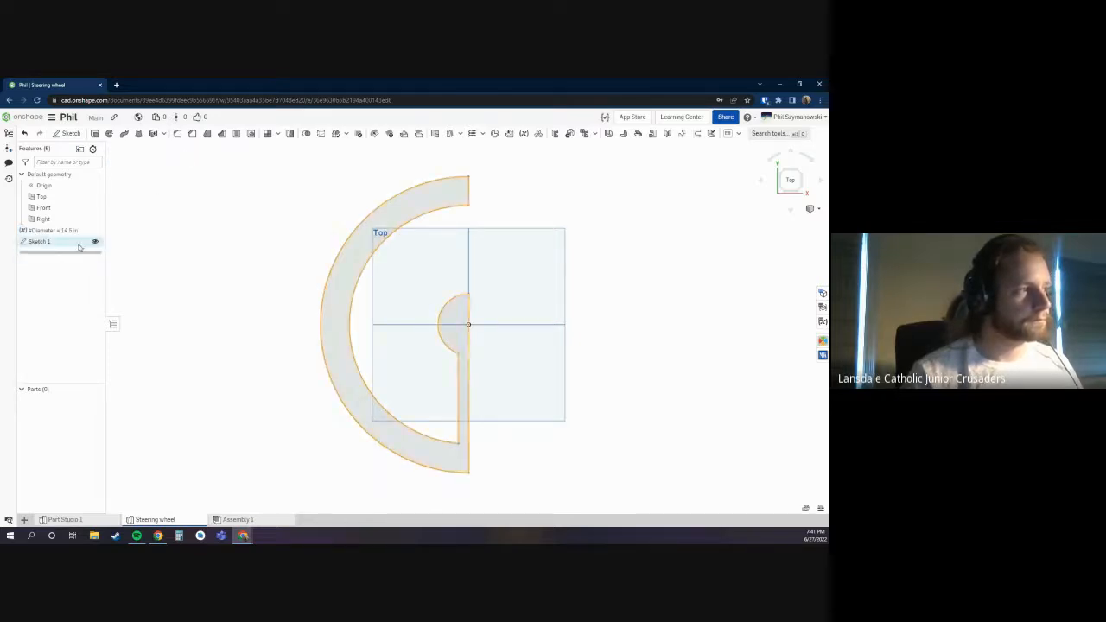
{"action": "left_click", "coordinate": [403, 133]}
{"action": "left_click", "coordinate": [468, 324]}
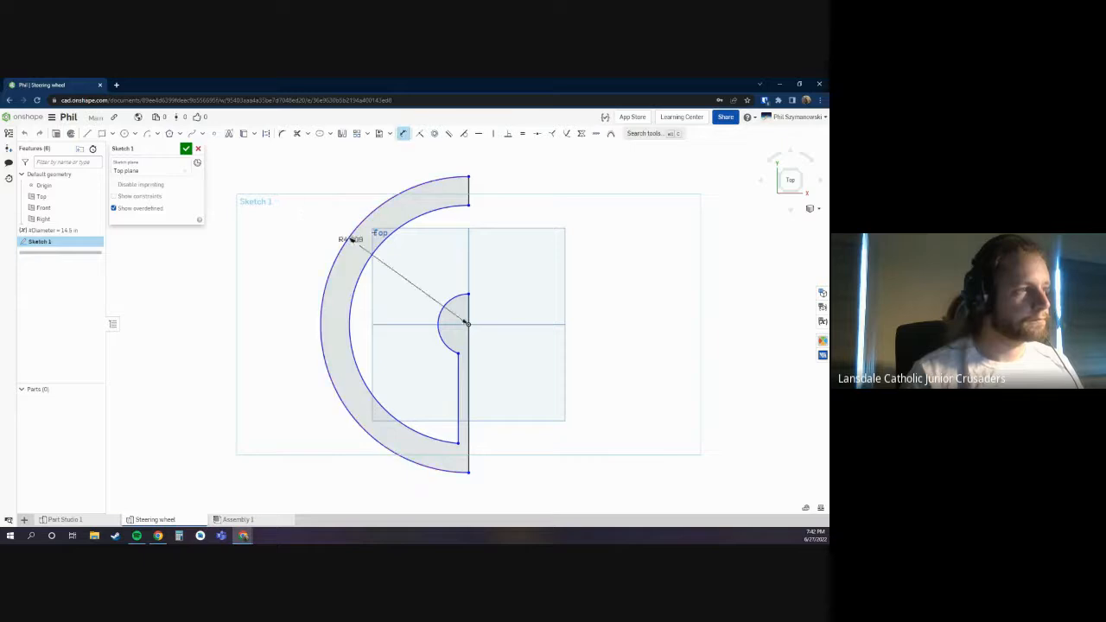
{"action": "left_click", "coordinate": [469, 177]}
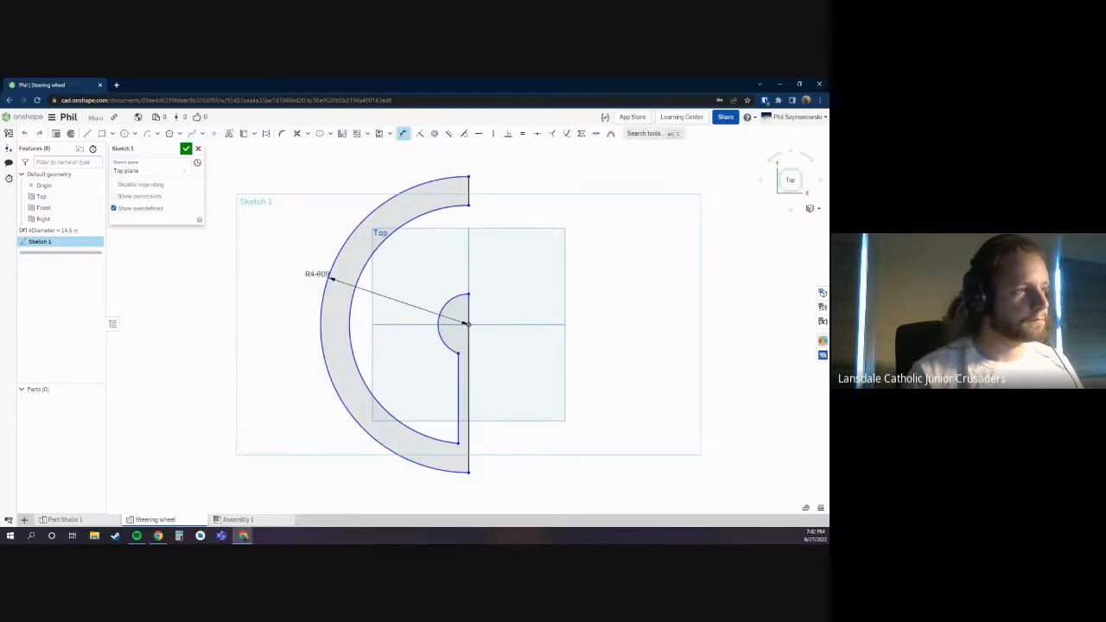
{"action": "key", "text": "Tab"}
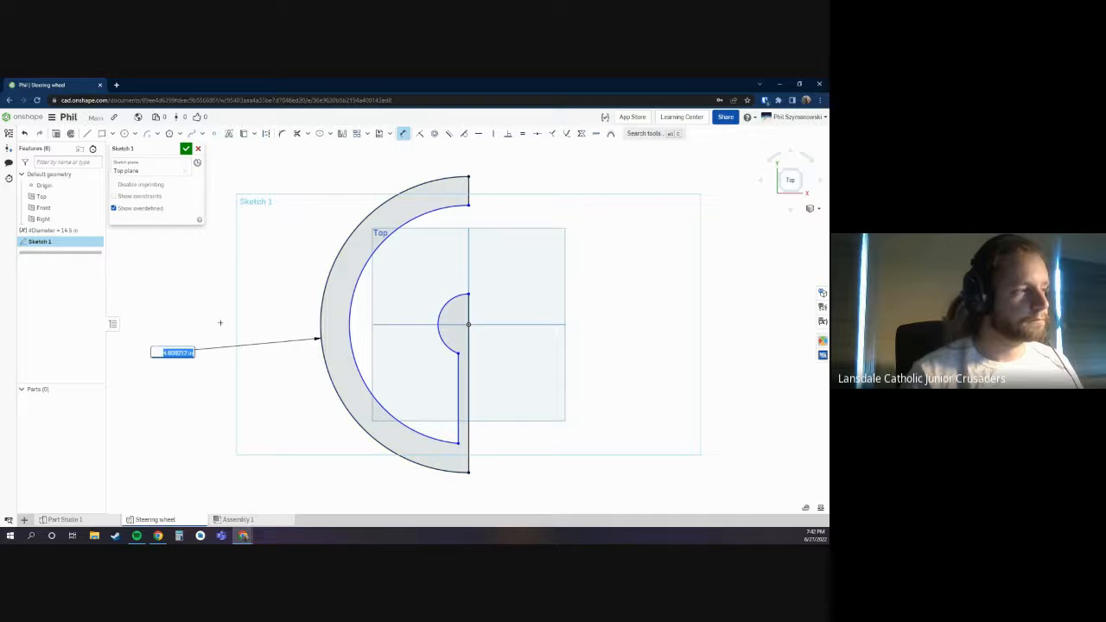
{"action": "type", "text": "#"}
{"action": "key", "text": "Return"}
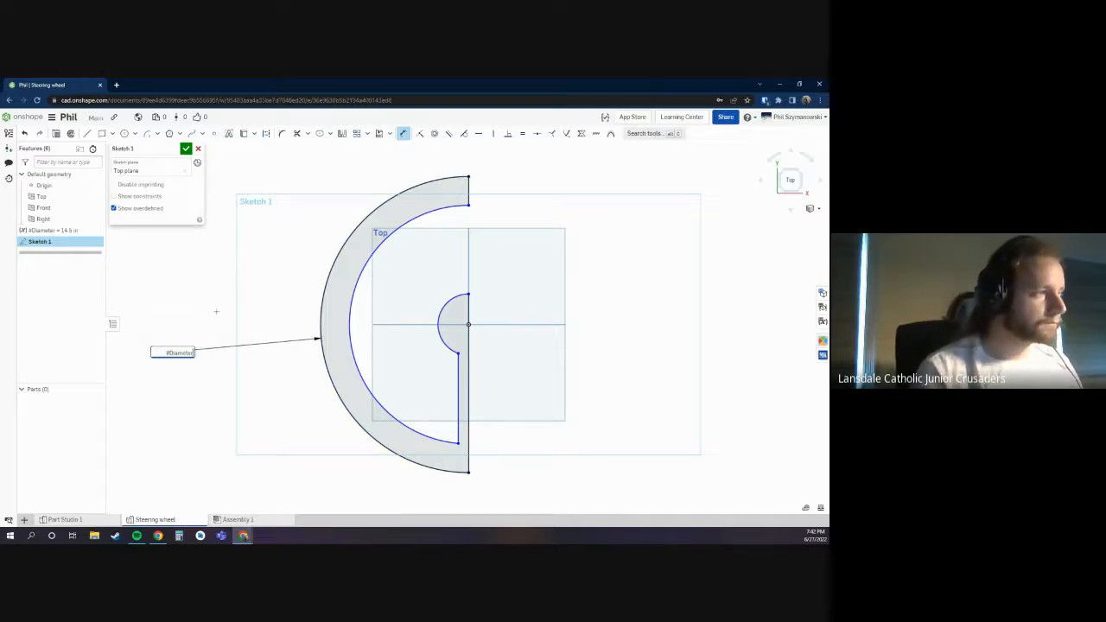
{"action": "type", "text": "/2"}
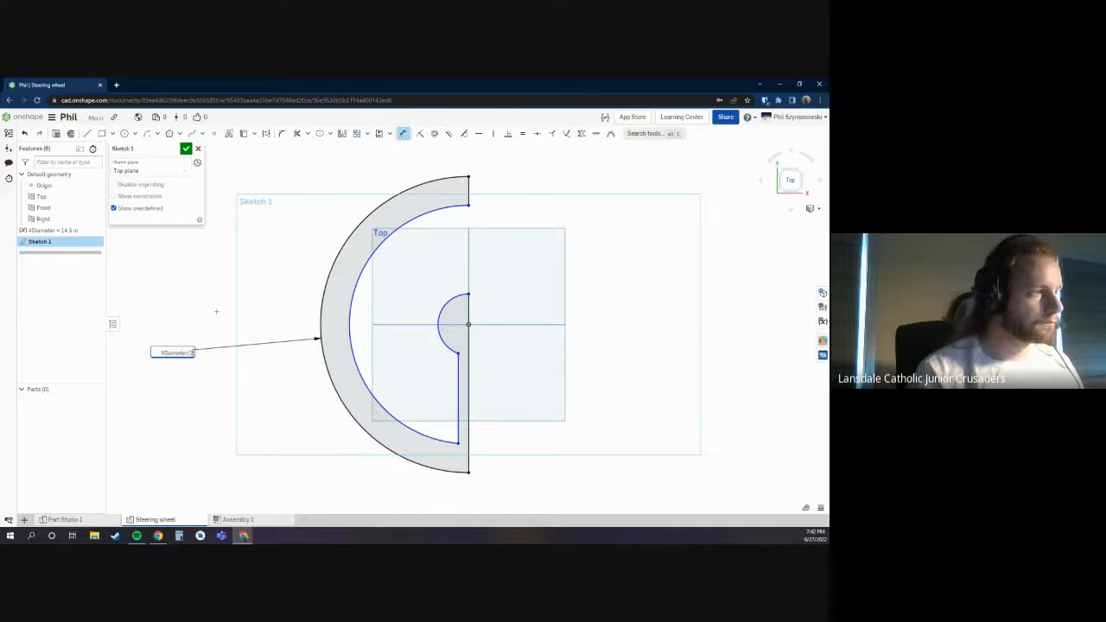
{"action": "key", "text": "Return"}
Step: Dimension the rim thickness between the inner and outer arcs as #Diameter/6
{"action": "scroll", "coordinate": [527, 369], "scroll_direction": "down", "scroll_amount": 5}
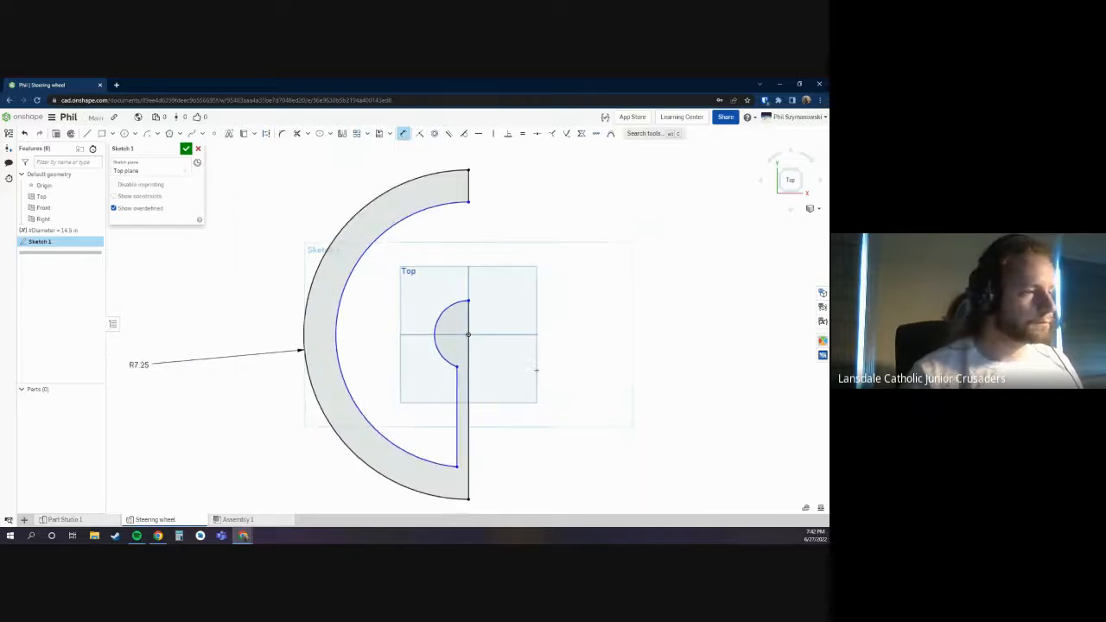
{"action": "scroll", "coordinate": [500, 407], "scroll_direction": "up", "scroll_amount": 3}
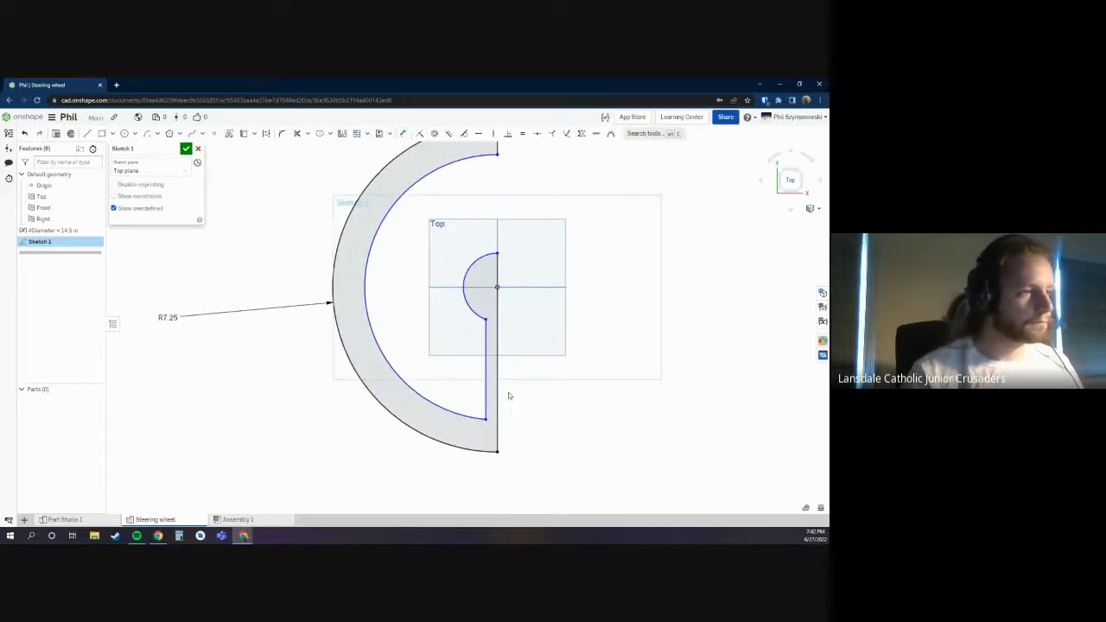
{"action": "scroll", "coordinate": [517, 392], "scroll_direction": "down", "scroll_amount": 2}
{"action": "scroll", "coordinate": [518, 392], "scroll_direction": "up", "scroll_amount": 2}
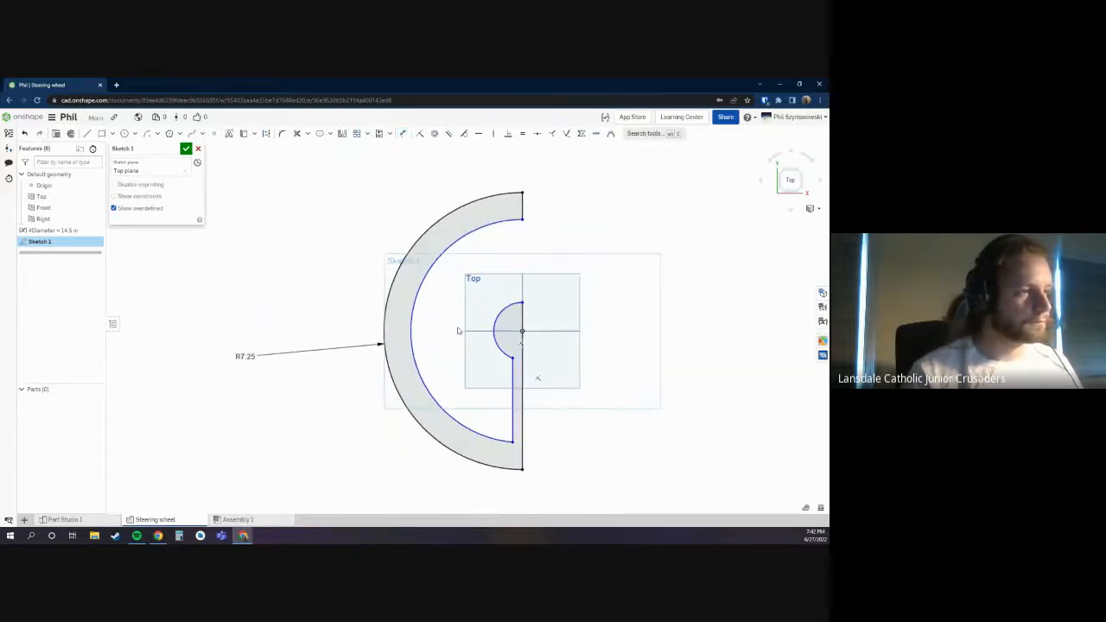
{"action": "key", "text": "u"}
{"action": "left_click", "coordinate": [411, 326]}
{"action": "left_click", "coordinate": [385, 322]}
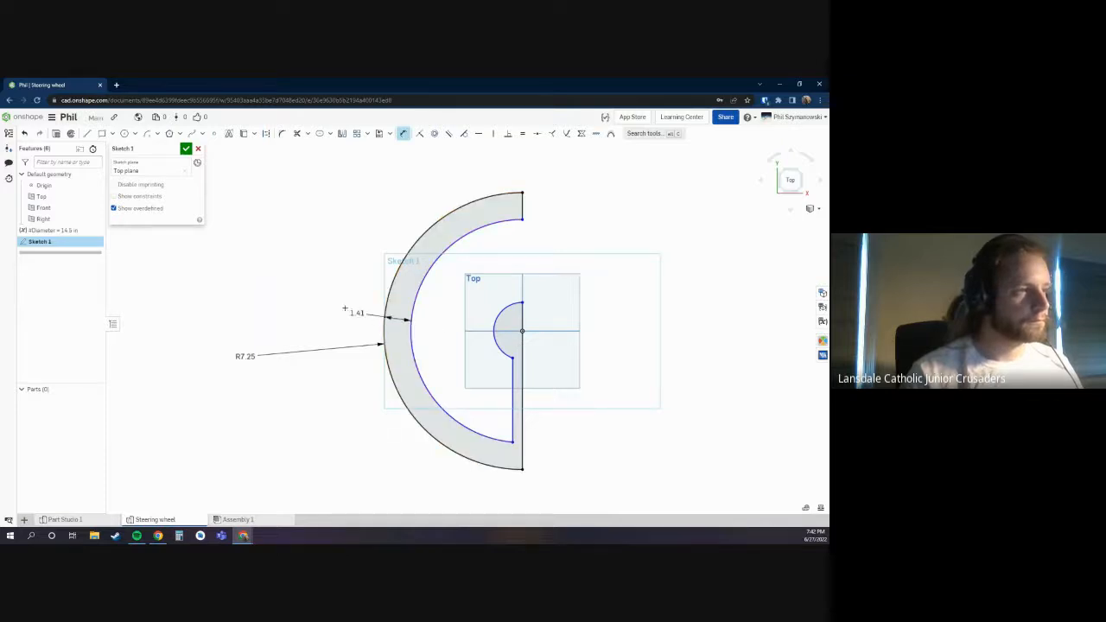
{"action": "left_click", "coordinate": [214, 303]}
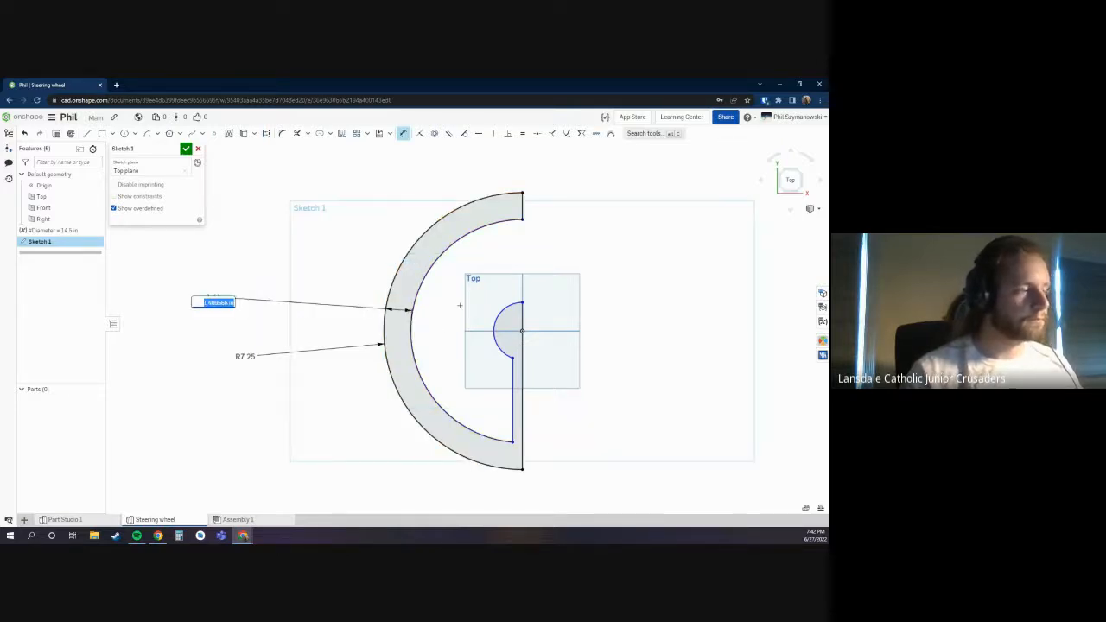
{"action": "type", "text": "#D"}
{"action": "key", "text": "Return"}
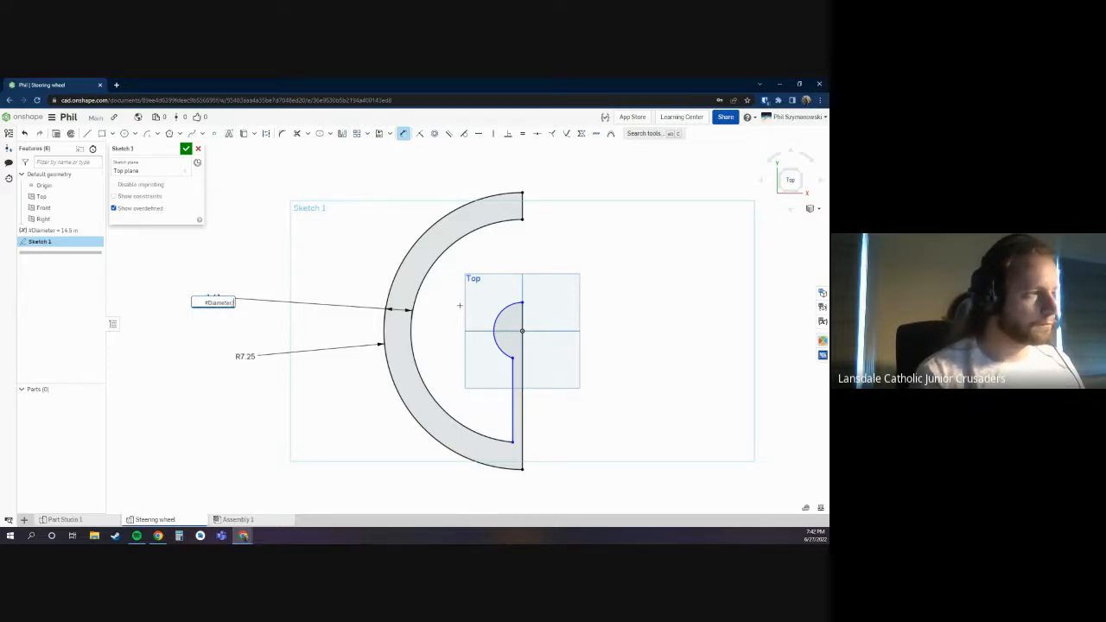
{"action": "key", "text": "Return"}
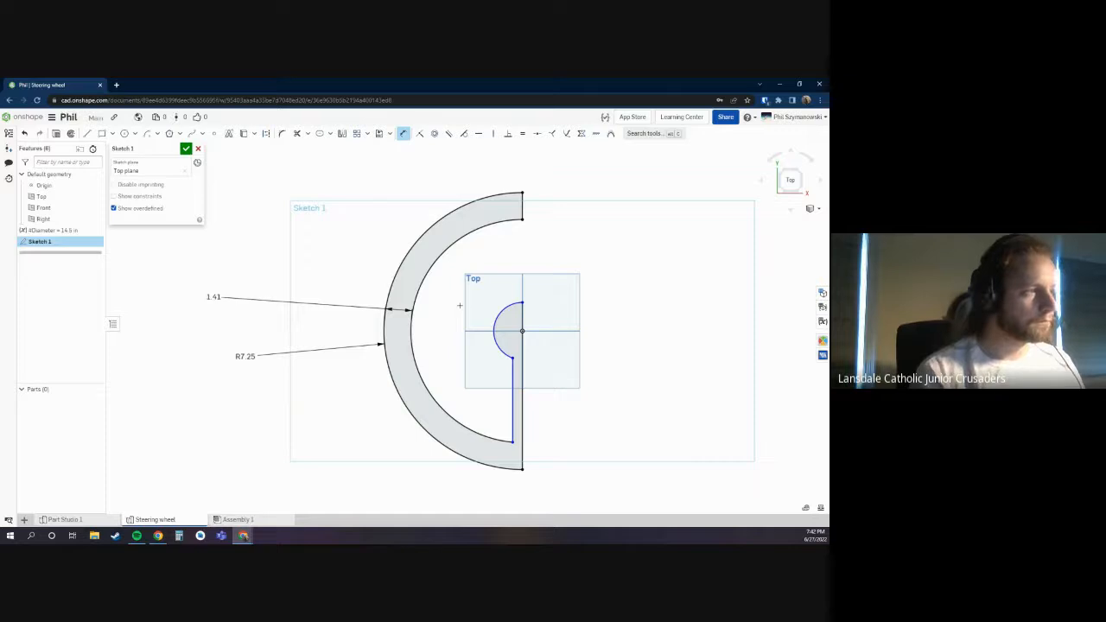
Step: Change the rim thickness dimension to #Diameter/10 and move its label up beside the upper part of the rim
{"action": "scroll", "coordinate": [298, 339], "scroll_direction": "down", "scroll_amount": 3}
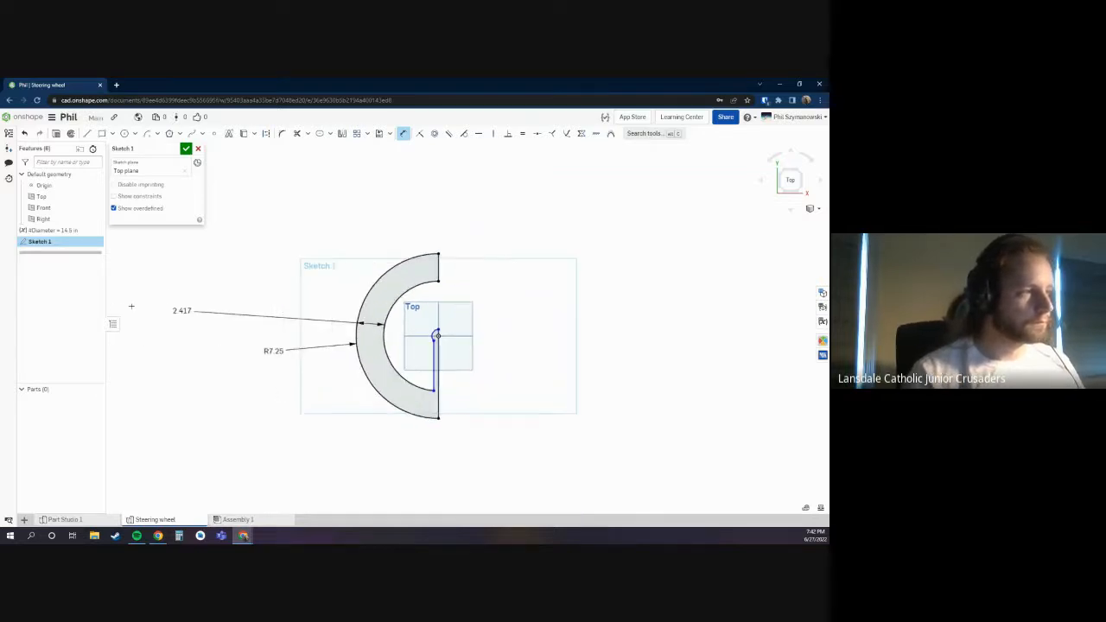
{"action": "double_click", "coordinate": [179, 312]}
{"action": "key", "text": "Right"}
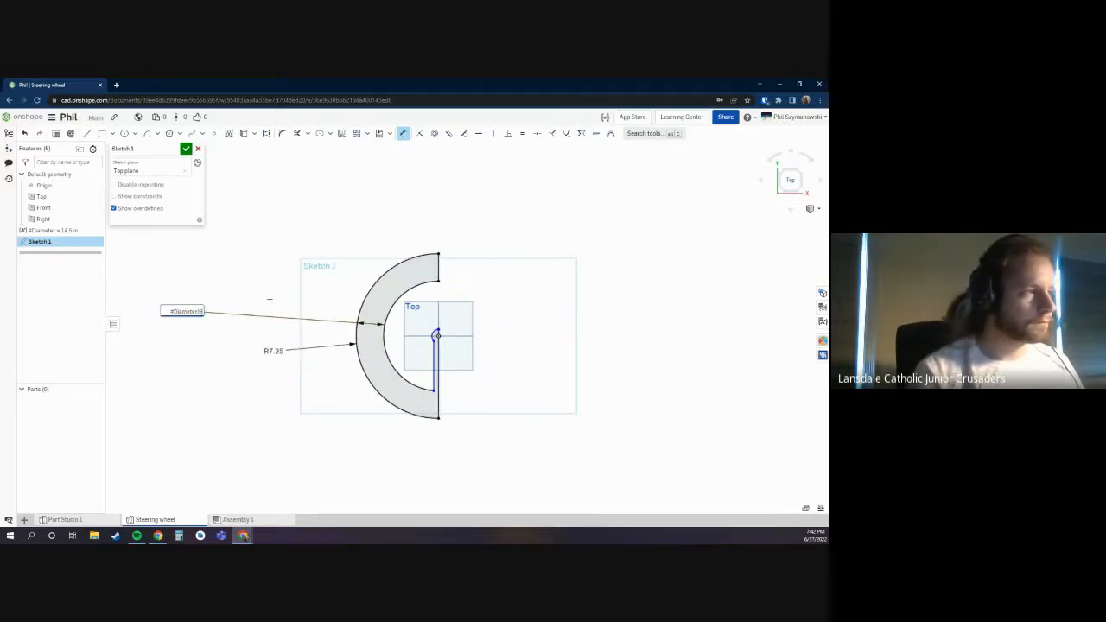
{"action": "key", "text": "BackSpace"}
{"action": "type", "text": "10"}
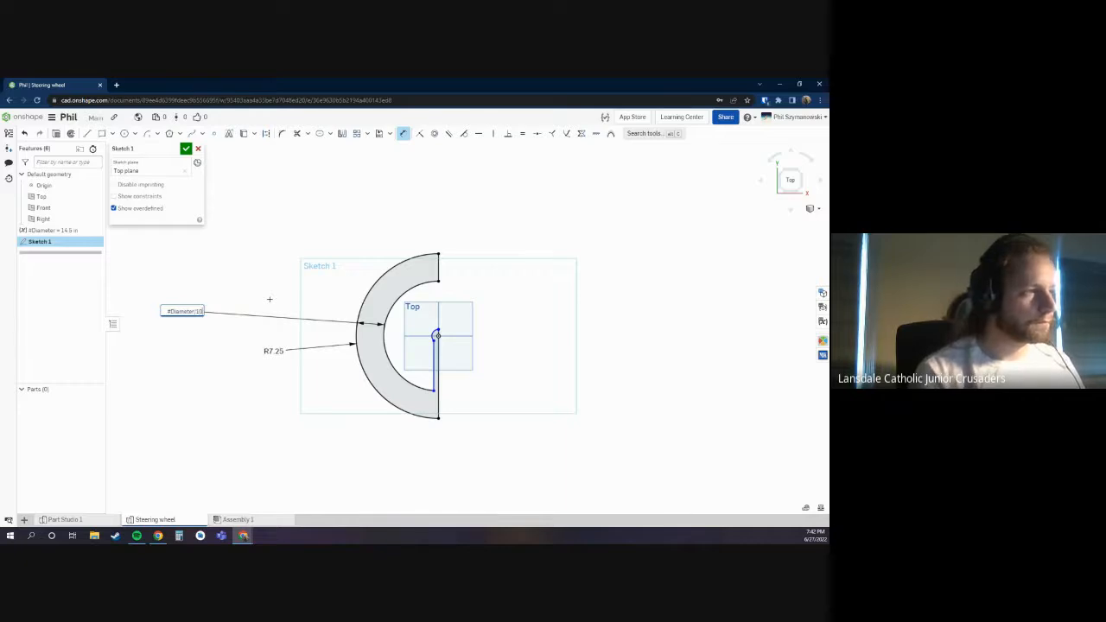
{"action": "key", "text": "Return"}
{"action": "scroll", "coordinate": [367, 313], "scroll_direction": "up", "scroll_amount": 5}
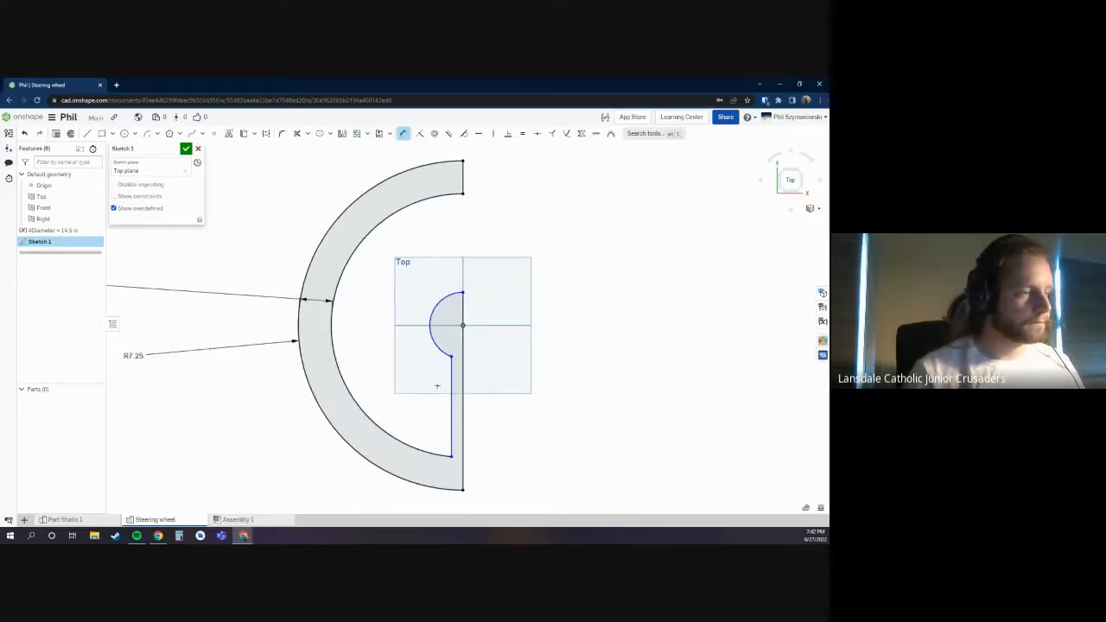
{"action": "scroll", "coordinate": [437, 386], "scroll_direction": "down", "scroll_amount": 4}
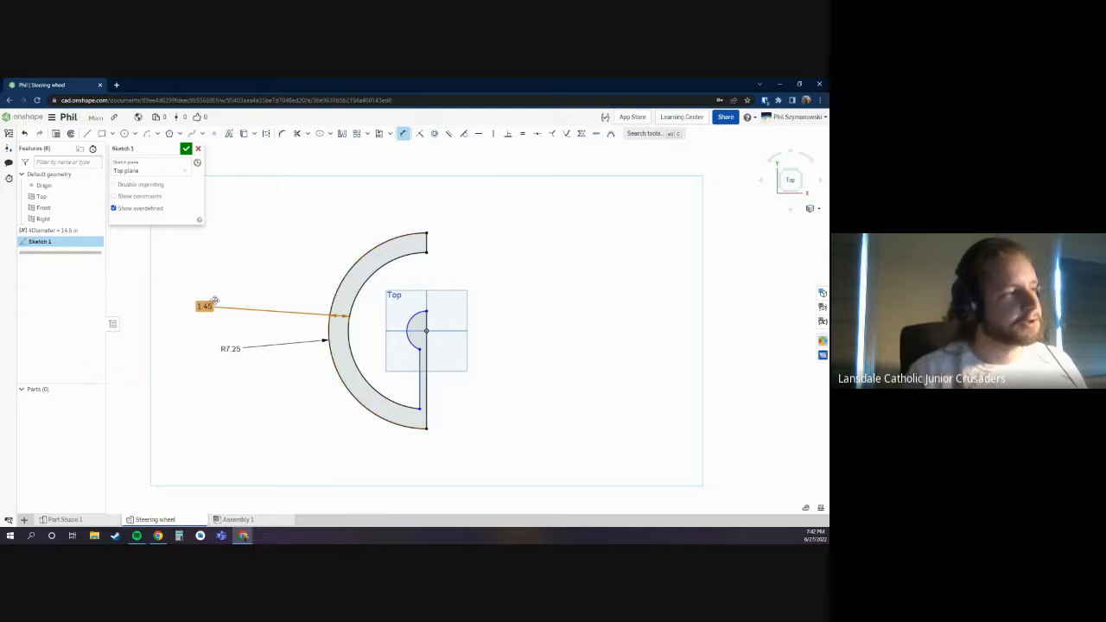
{"action": "left_click_drag", "start_coordinate": [201, 305], "coordinate": [267, 255]}
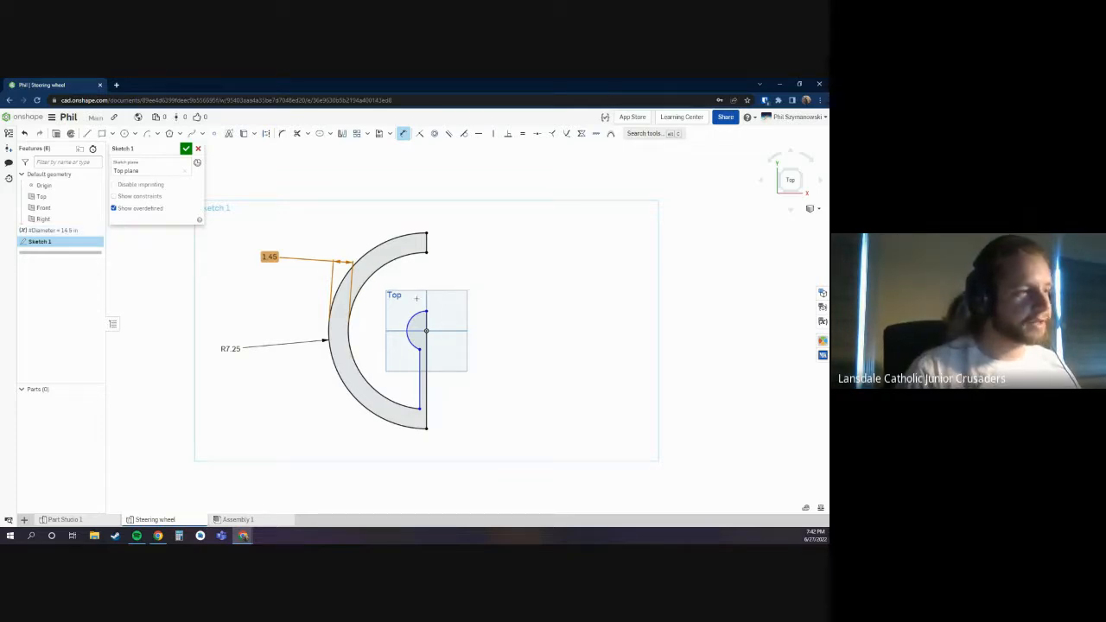
Step: Review the expressions behind the rim thickness and outer radius dimensions
{"action": "scroll", "coordinate": [346, 294], "scroll_direction": "up", "scroll_amount": 3}
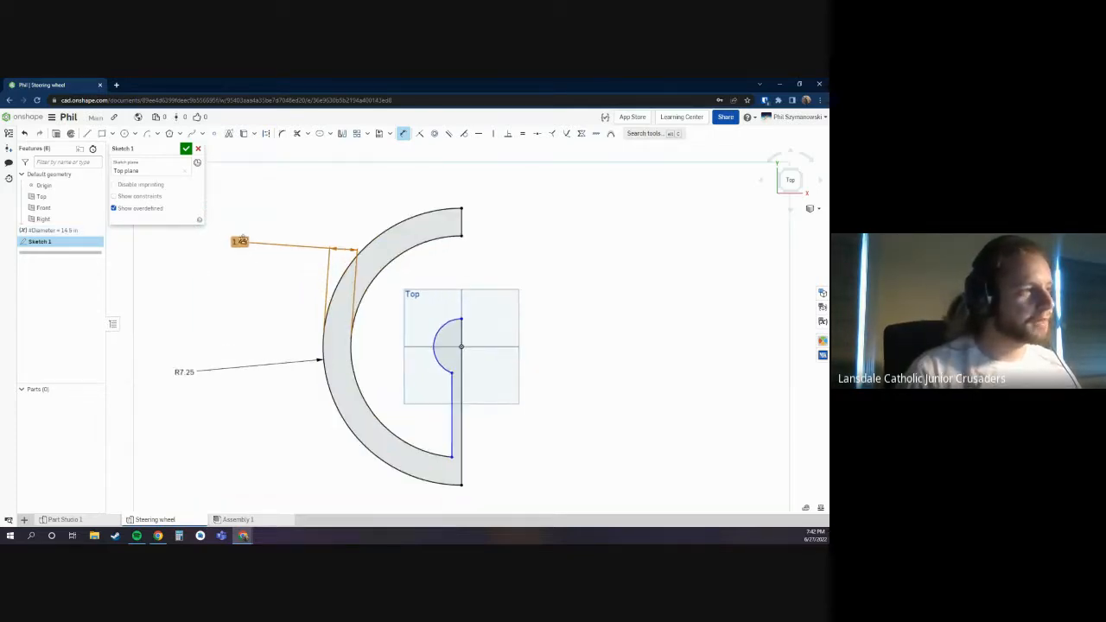
{"action": "double_click", "coordinate": [245, 242]}
{"action": "left_click", "coordinate": [190, 376]}
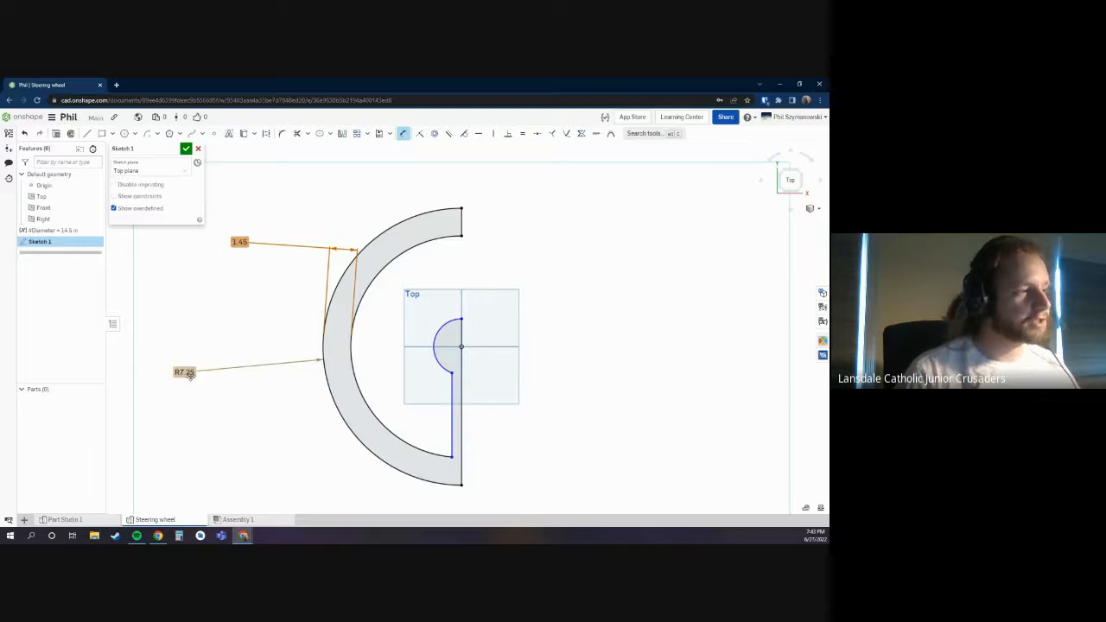
{"action": "double_click", "coordinate": [190, 374]}
{"action": "double_click", "coordinate": [243, 244]}
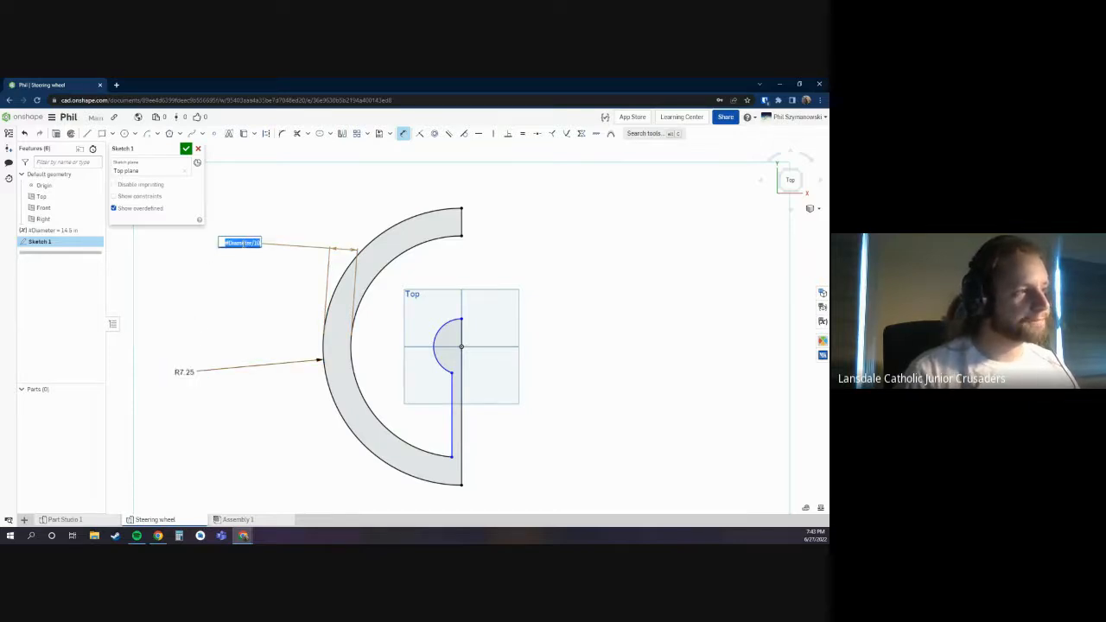
{"action": "left_click", "coordinate": [198, 368]}
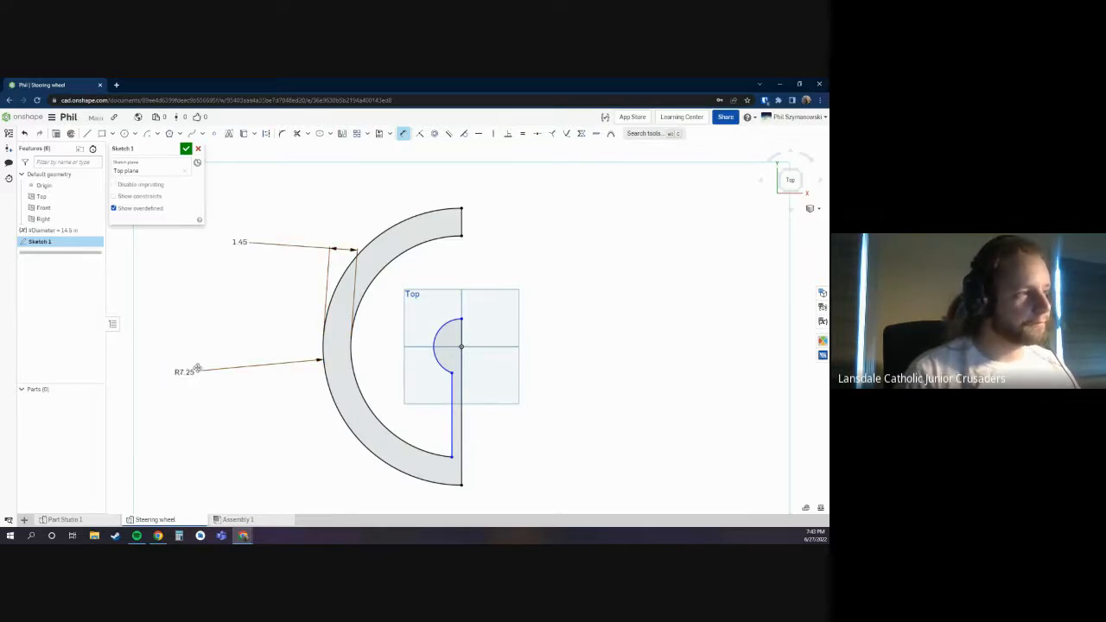
{"action": "double_click", "coordinate": [240, 243]}
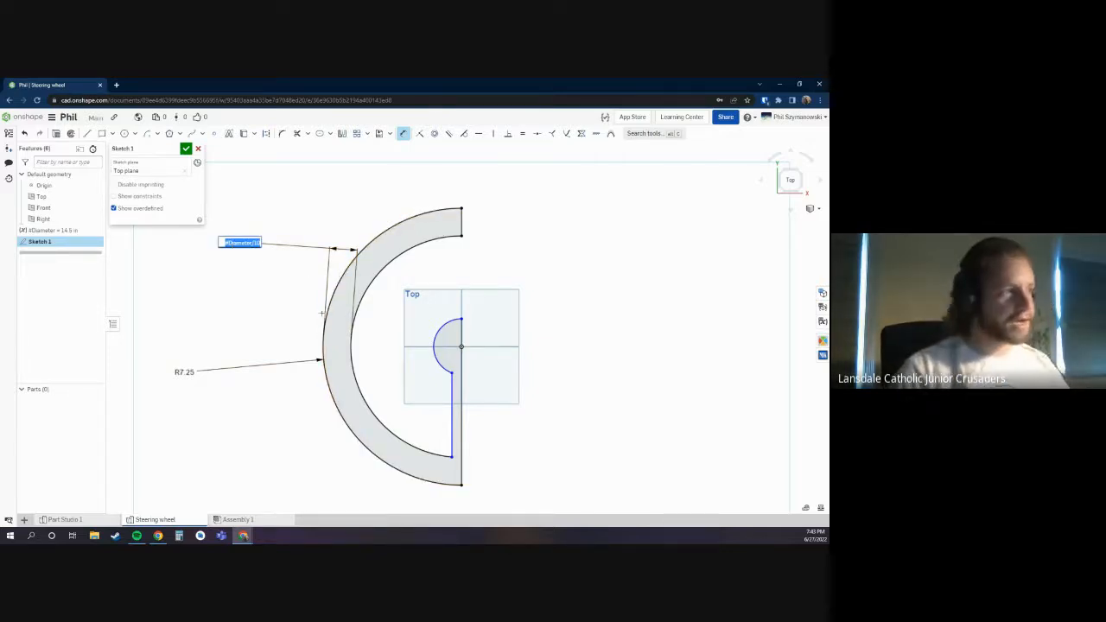
{"action": "left_click", "coordinate": [246, 263]}
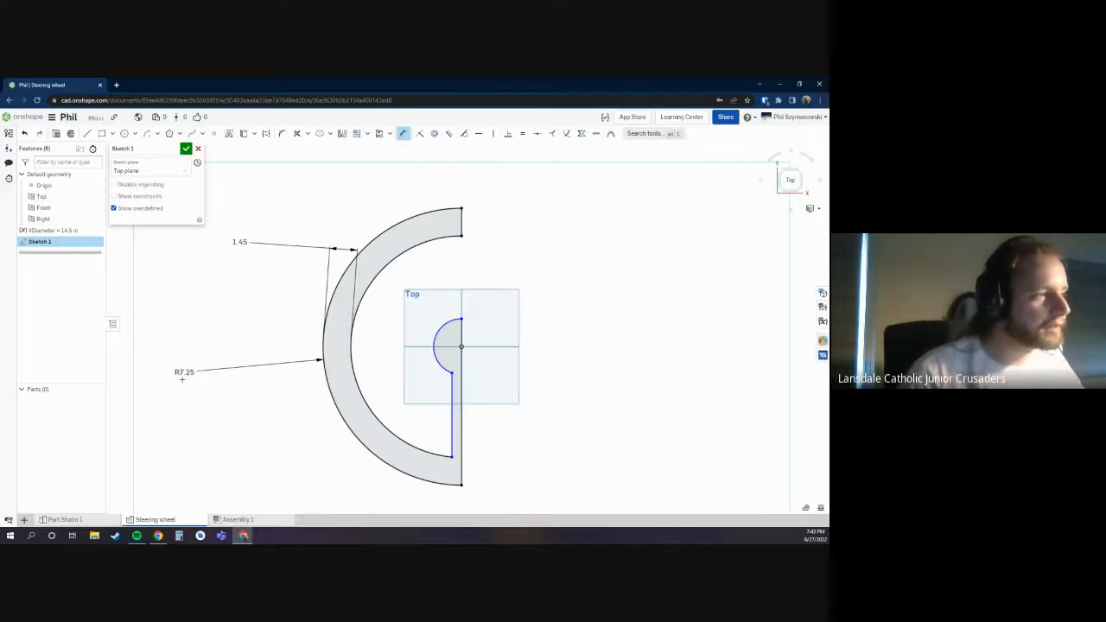
{"action": "double_click", "coordinate": [184, 373]}
{"action": "left_click", "coordinate": [215, 359]}
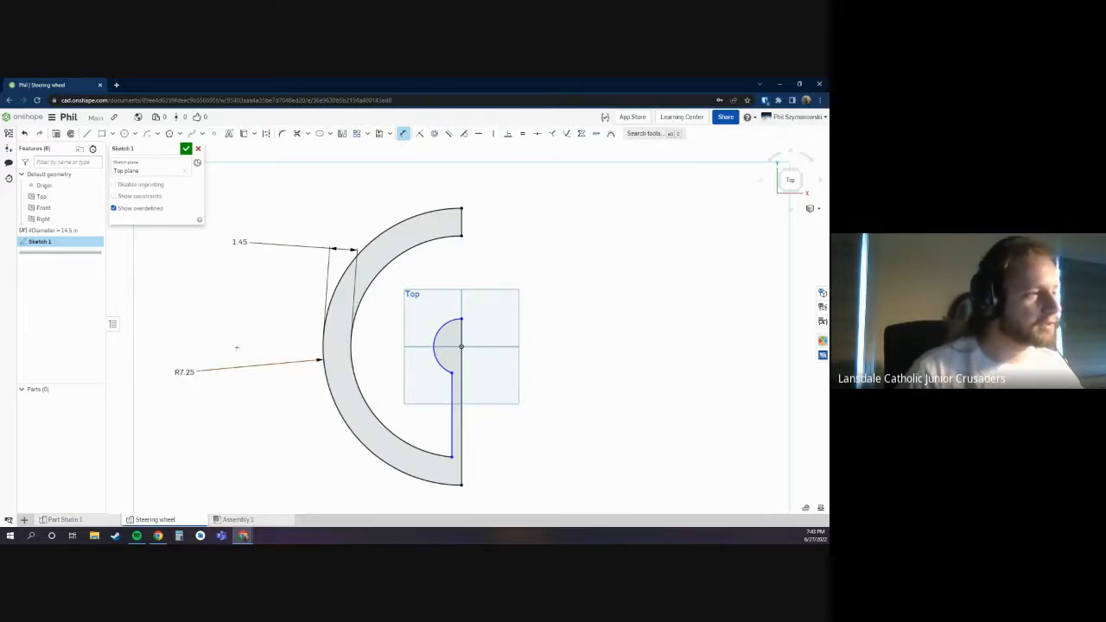
Step: Dimension the distance between the spoke line and the vertical centre line as #Diameter/8
{"action": "left_click", "coordinate": [452, 391]}
{"action": "left_click", "coordinate": [461, 393]}
{"action": "left_click", "coordinate": [496, 406]}
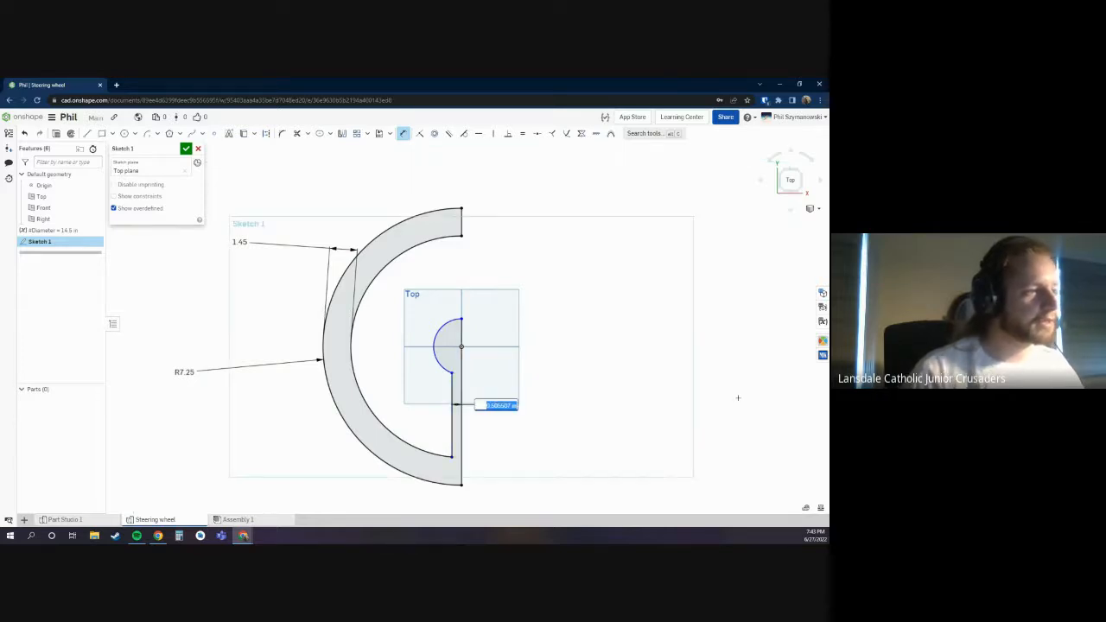
{"action": "type", "text": "#Diameter"}
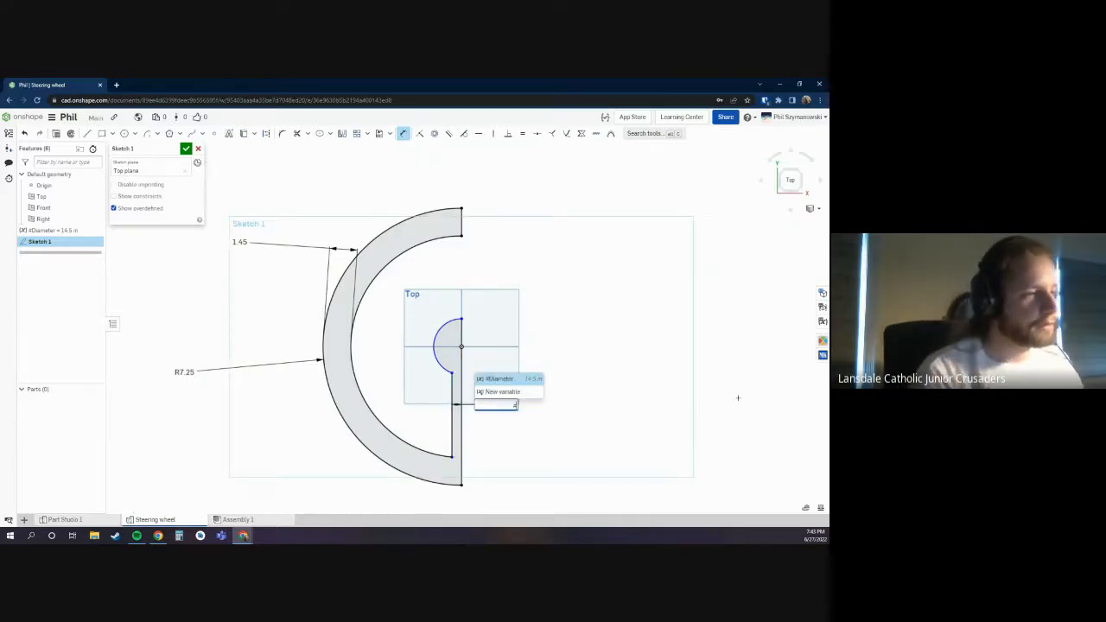
{"action": "type", "text": "/"}
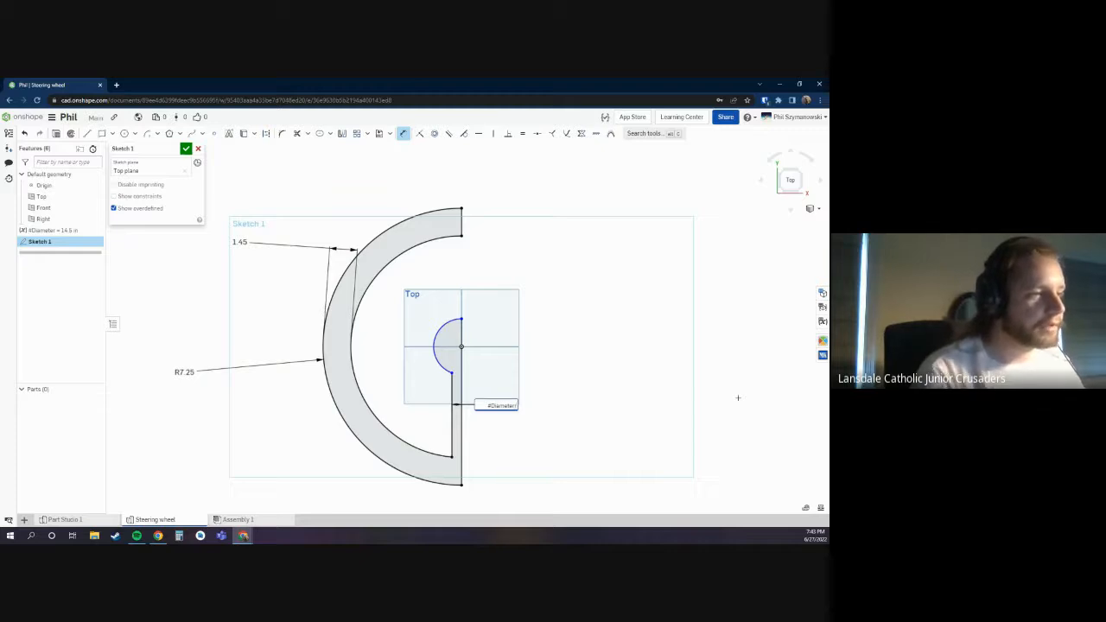
{"action": "type", "text": "8"}
{"action": "key", "text": "Return"}
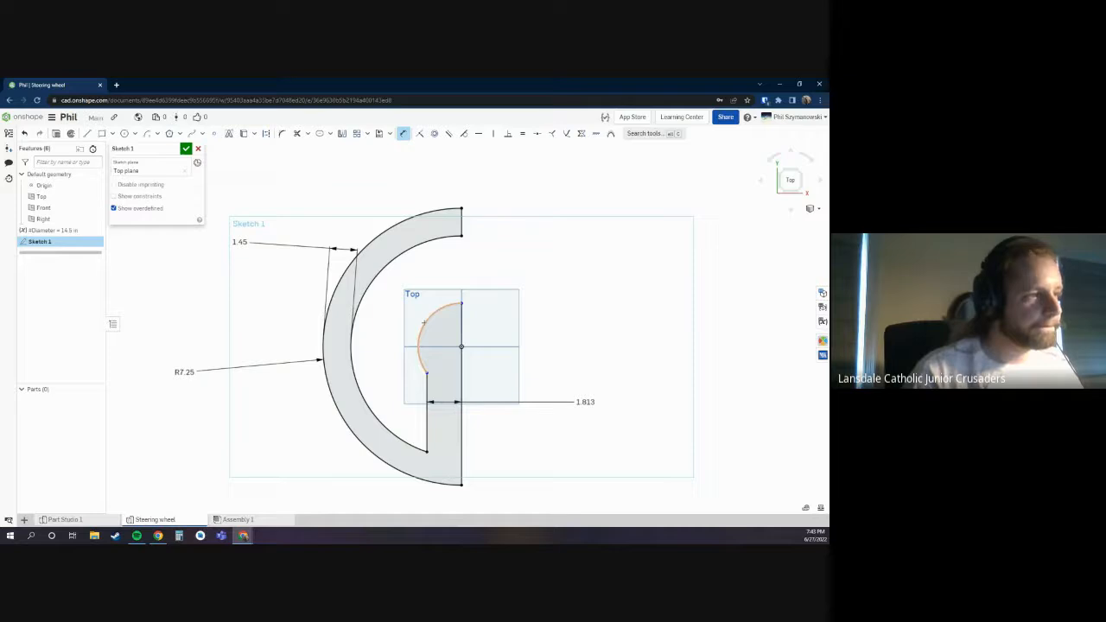
{"action": "key", "text": "Escape"}
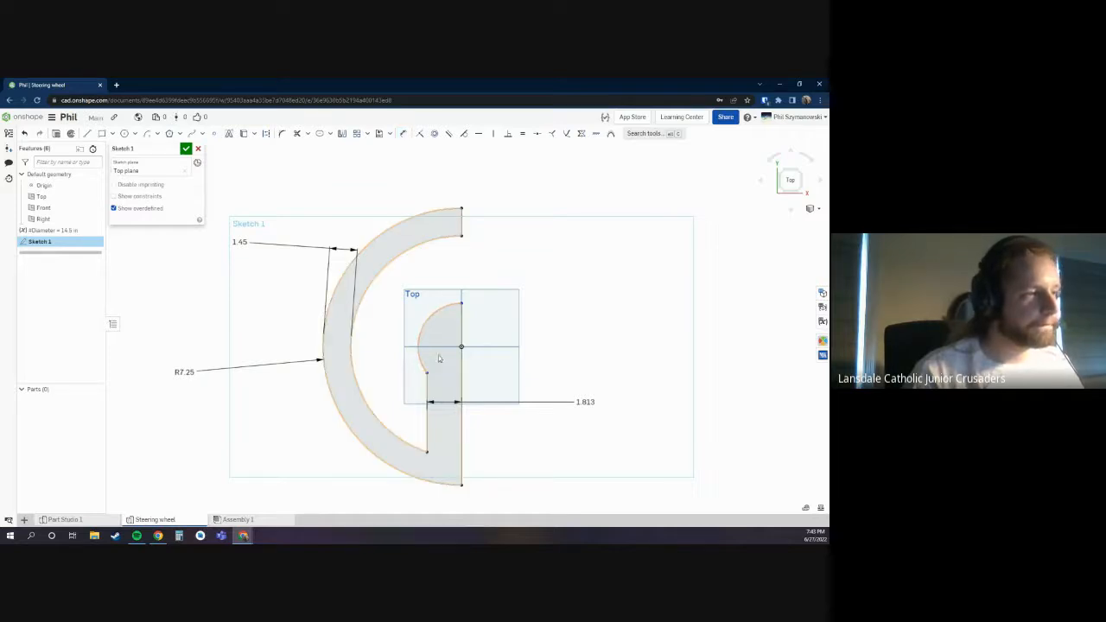
Step: Make the hub arc tangent to the vertical spoke line
{"action": "left_click", "coordinate": [423, 364]}
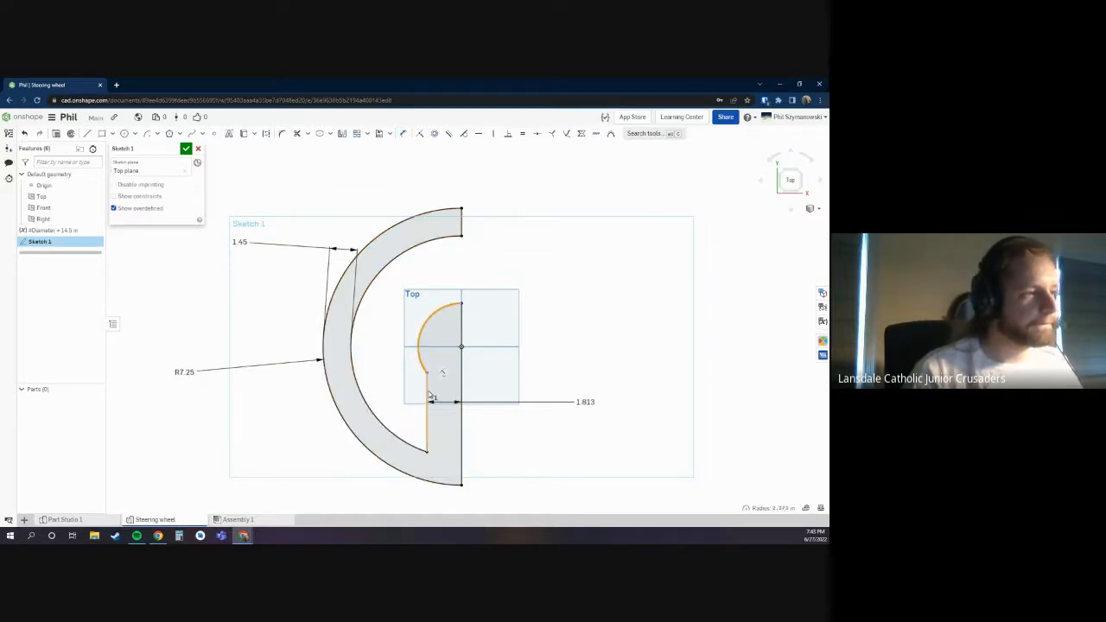
{"action": "right_click", "coordinate": [430, 395]}
{"action": "left_click", "coordinate": [429, 393]}
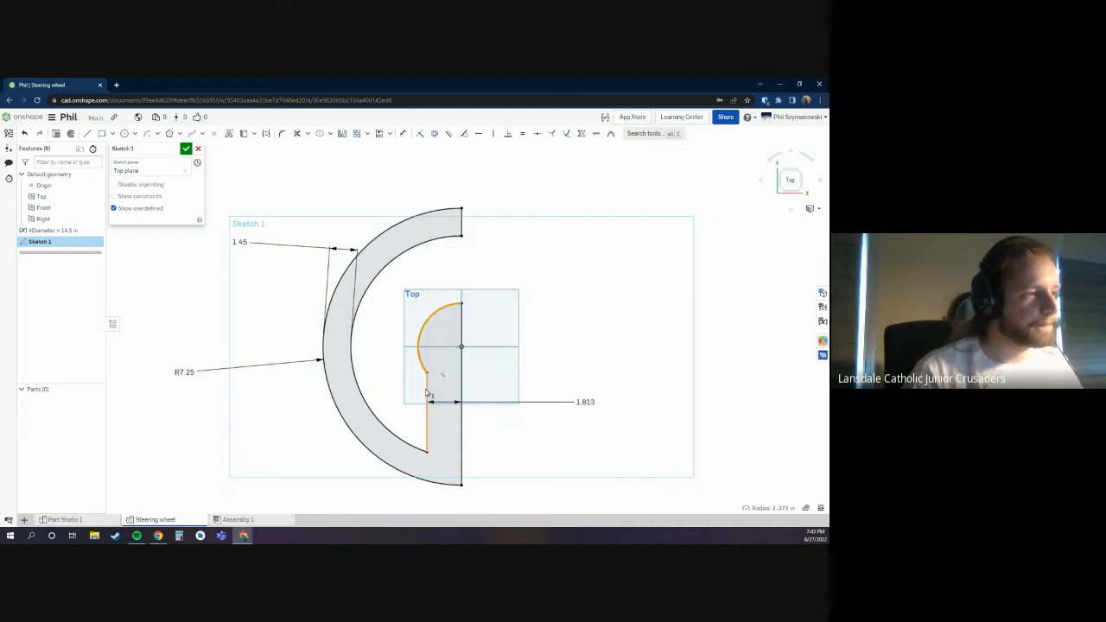
{"action": "left_click", "coordinate": [428, 394]}
{"action": "left_click", "coordinate": [463, 133]}
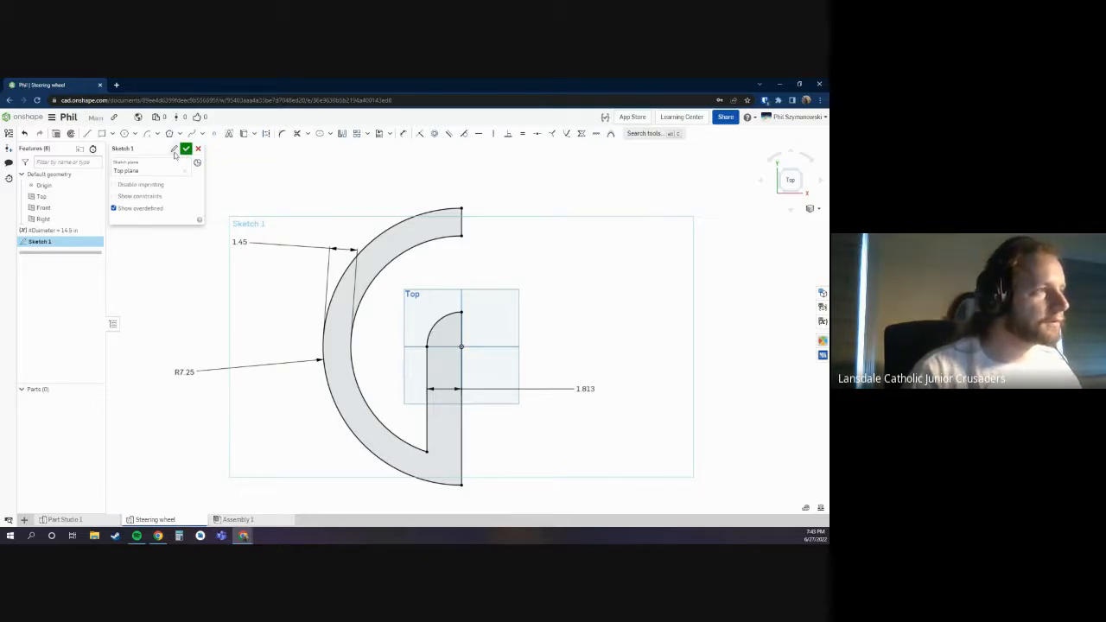
Step: Cancel the Sketch 1 edit, restore the cancelled changes and reopen the sketch for editing
{"action": "left_click", "coordinate": [174, 150]}
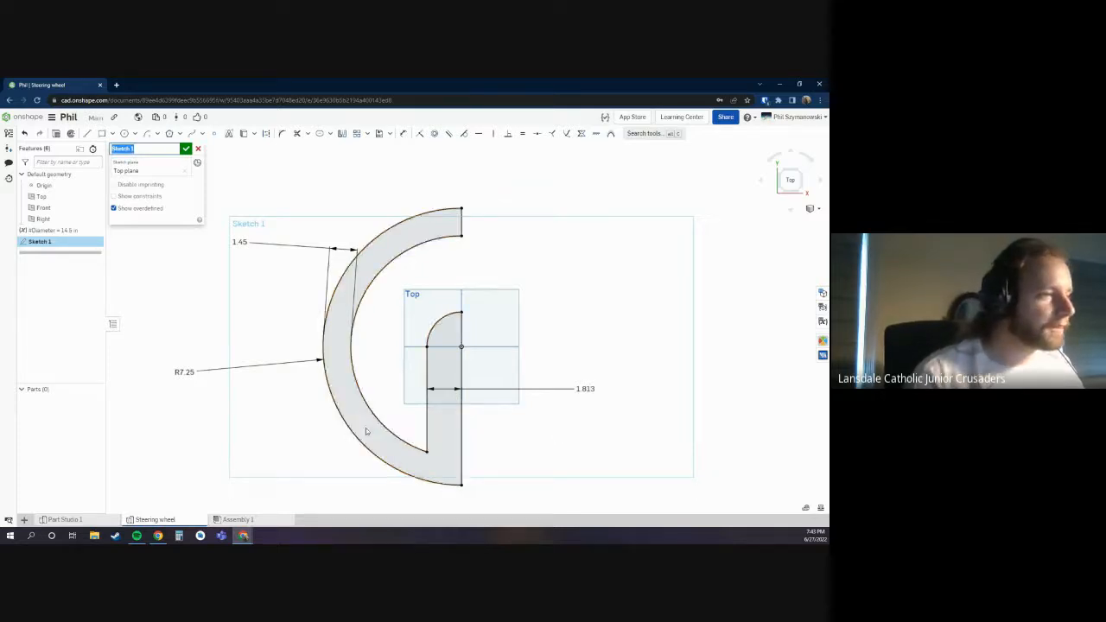
{"action": "left_click", "coordinate": [198, 151]}
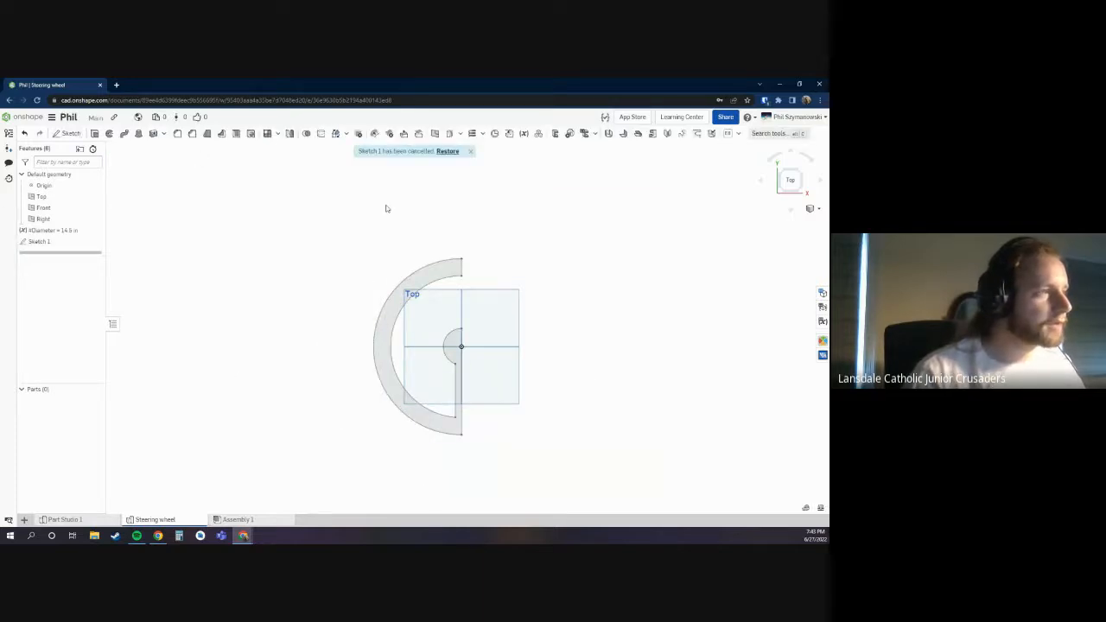
{"action": "left_click", "coordinate": [446, 152]}
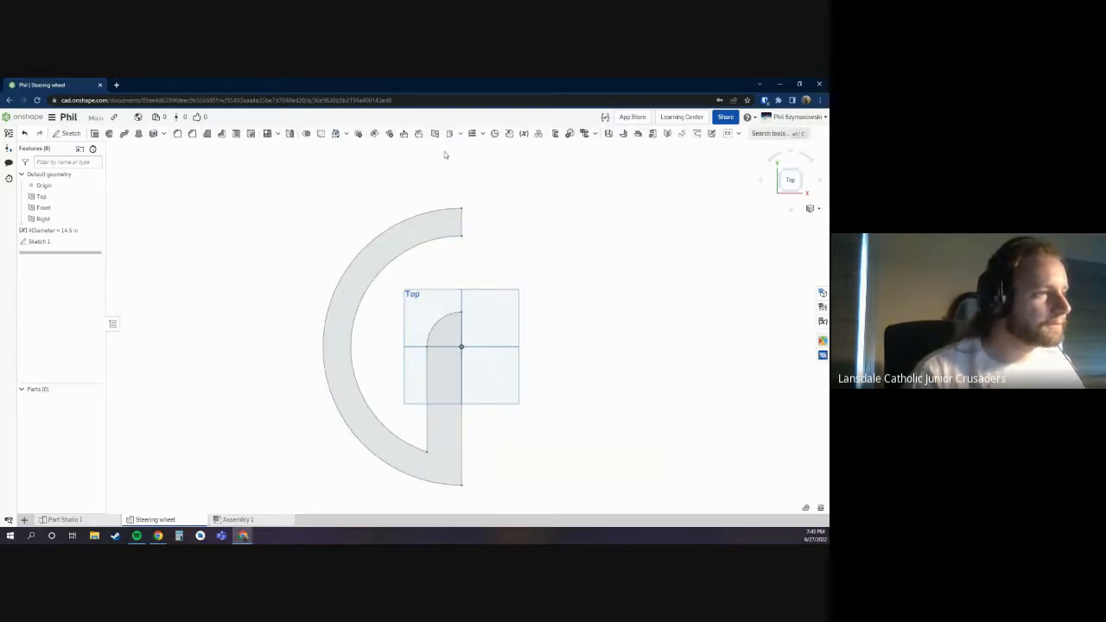
{"action": "double_click", "coordinate": [49, 241]}
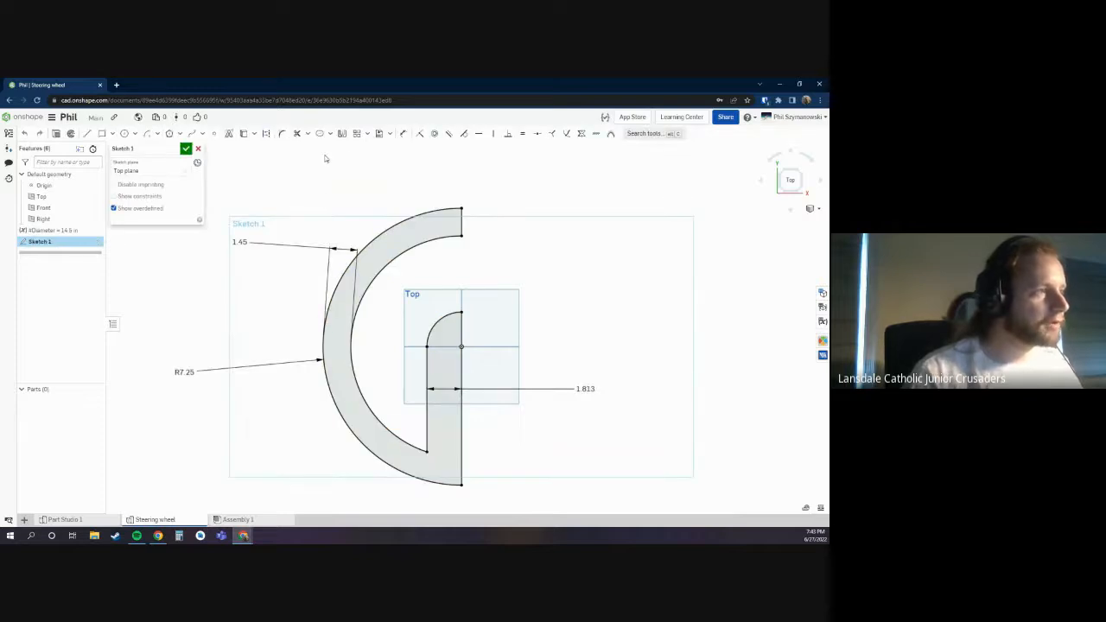
Step: Fillet the inner corner where the rim's inner arc meets the spoke line with a radius of #Diameter/20
{"action": "left_click", "coordinate": [281, 133]}
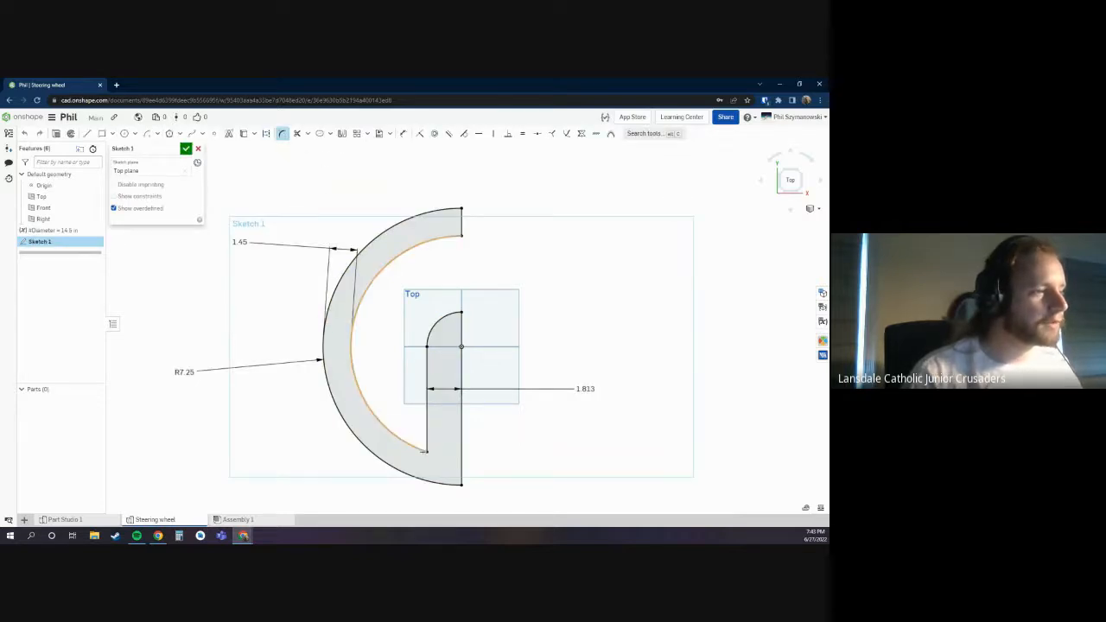
{"action": "left_click", "coordinate": [425, 450]}
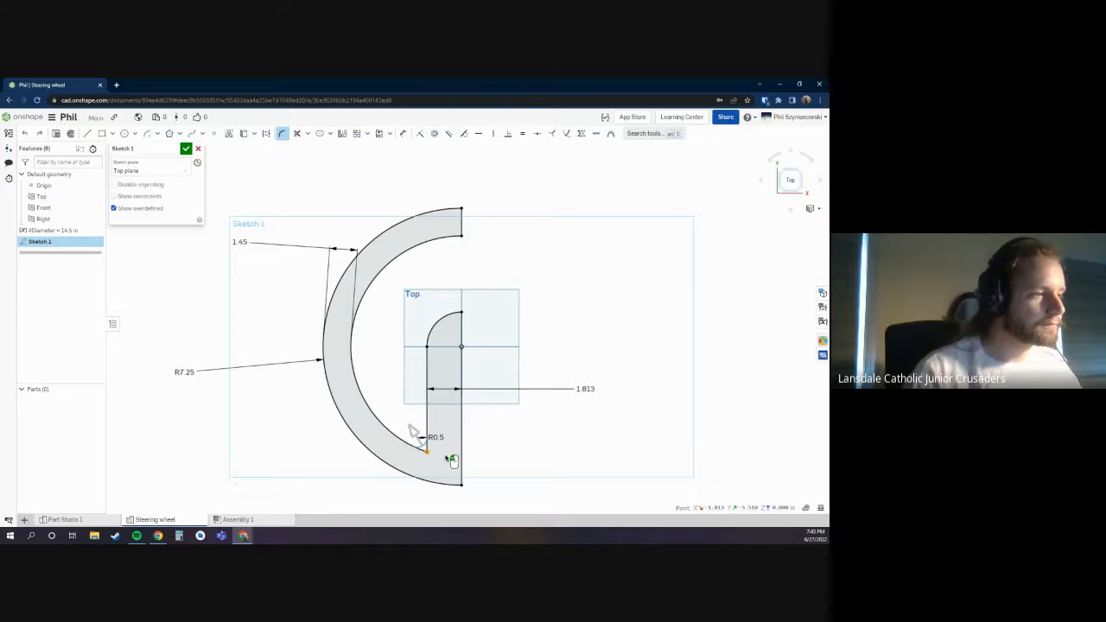
{"action": "left_click", "coordinate": [446, 457]}
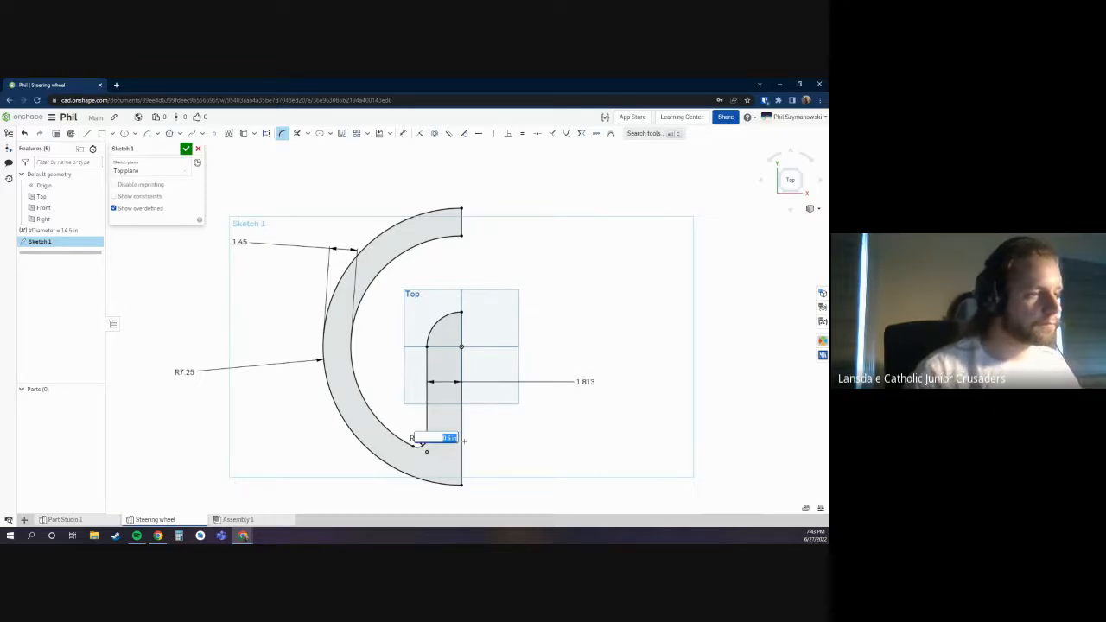
{"action": "type", "text": "#"}
{"action": "key", "text": "Return"}
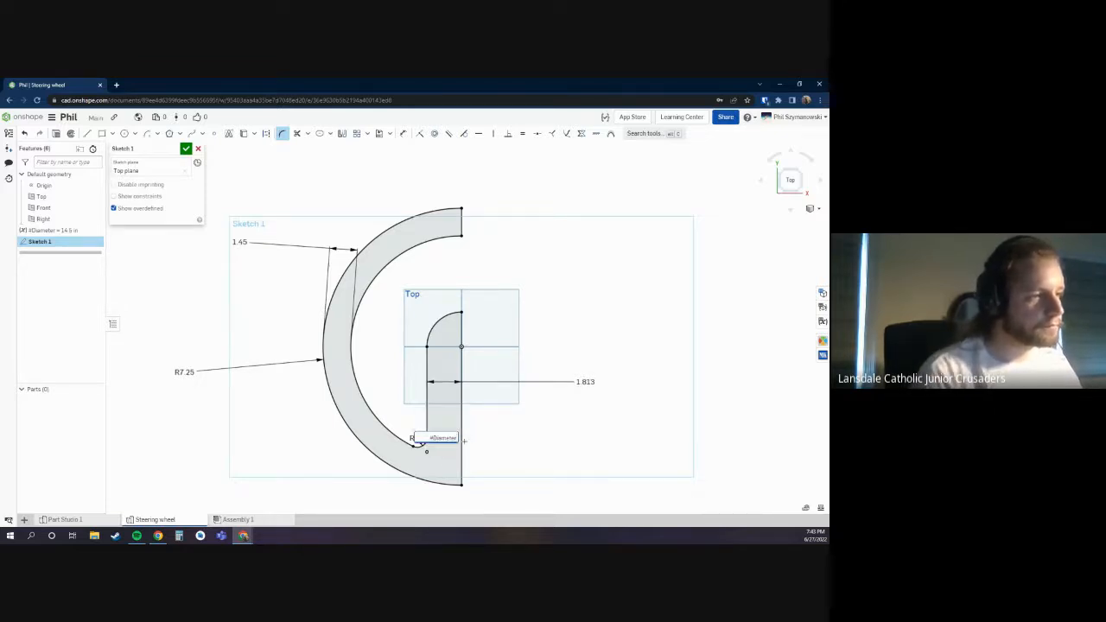
{"action": "type", "text": "/2"}
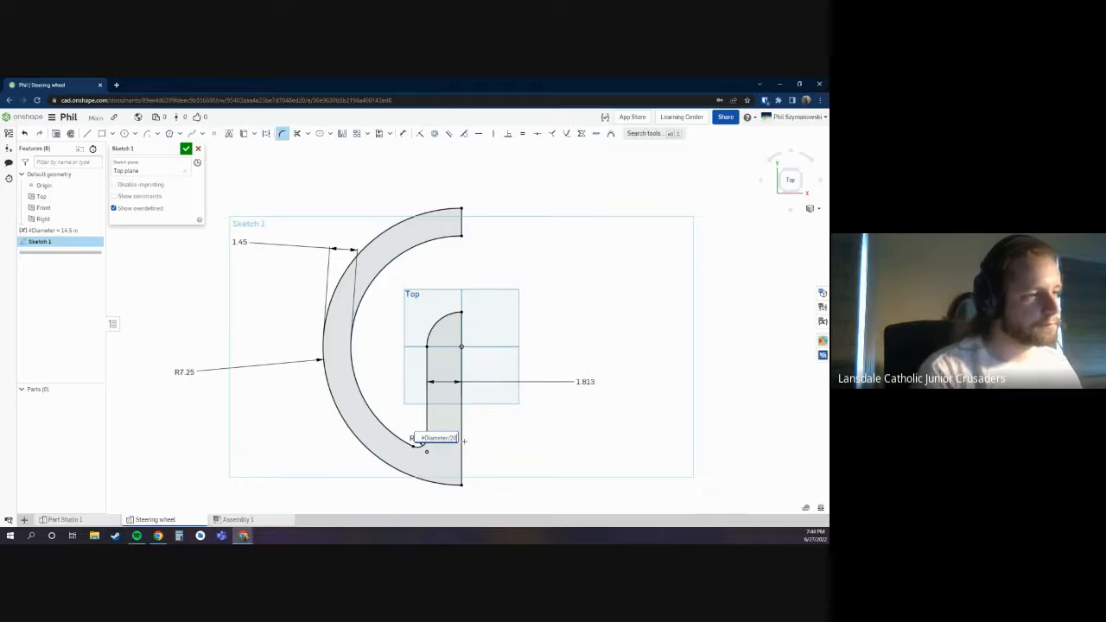
{"action": "key", "text": "Return"}
{"action": "key", "text": "Escape"}
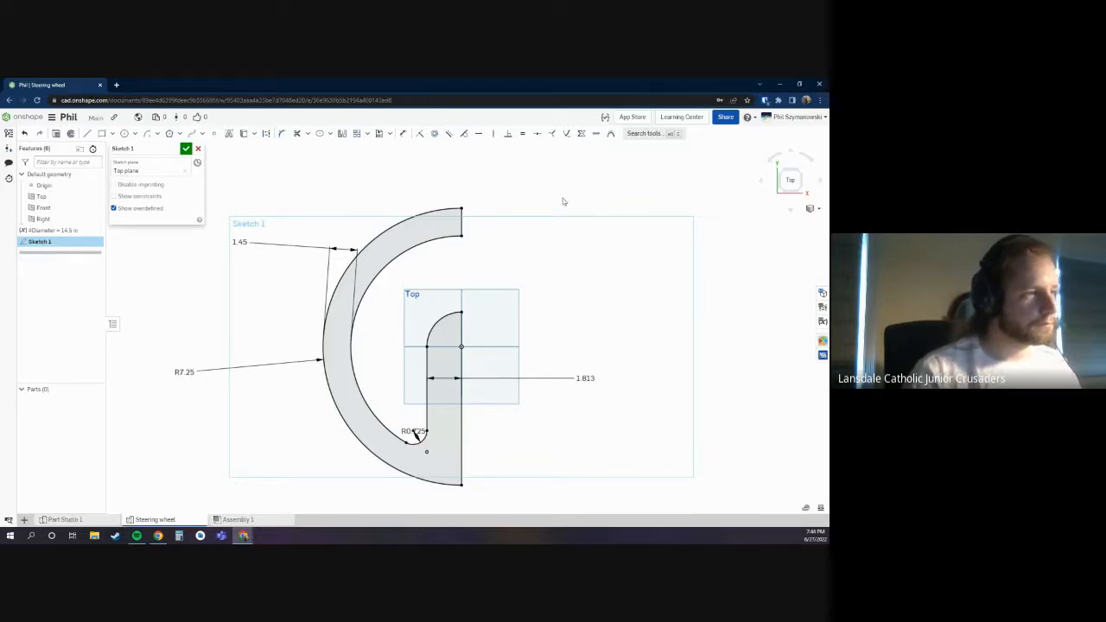
Step: Rename the sketch as Wheel Top and finish editing it
{"action": "left_click", "coordinate": [138, 149]}
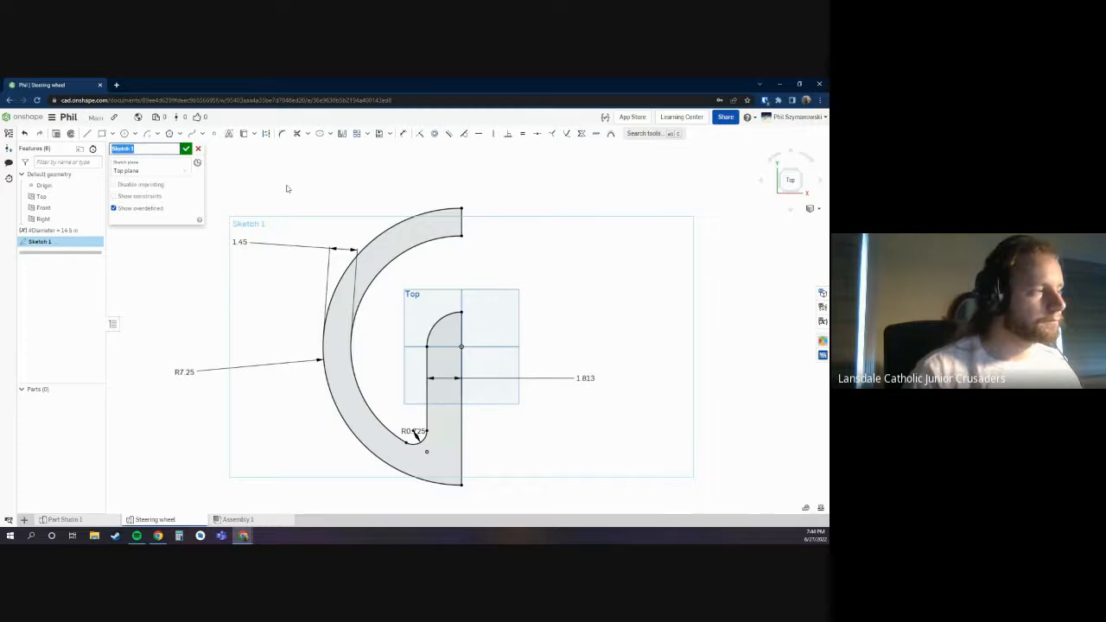
{"action": "type", "text": "Wh"}
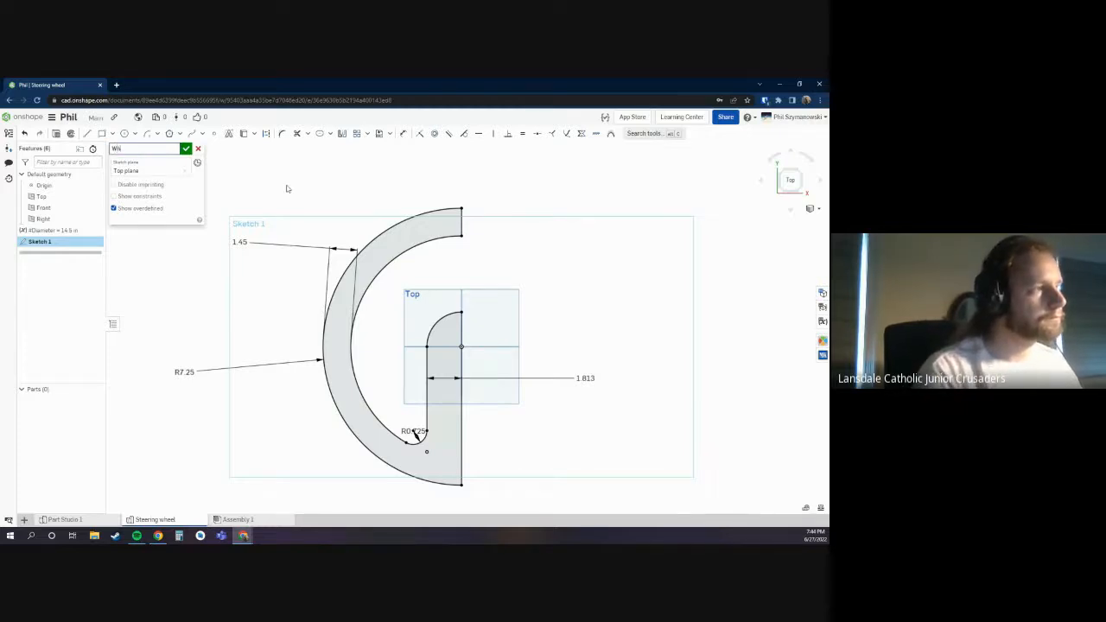
{"action": "type", "text": "eel Front"}
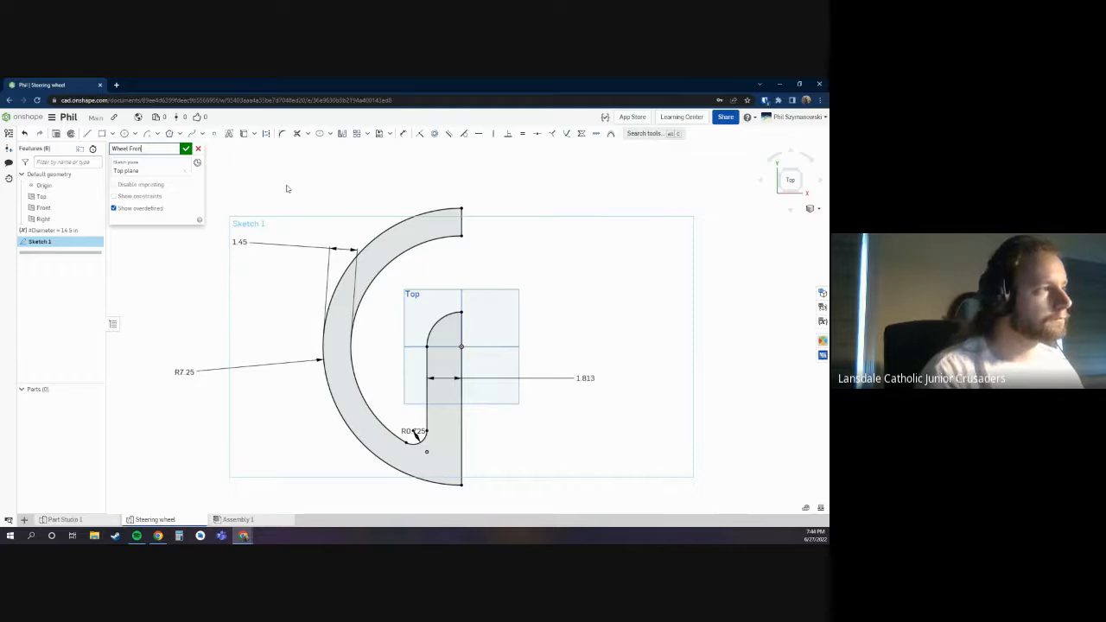
{"action": "key", "text": "Return"}
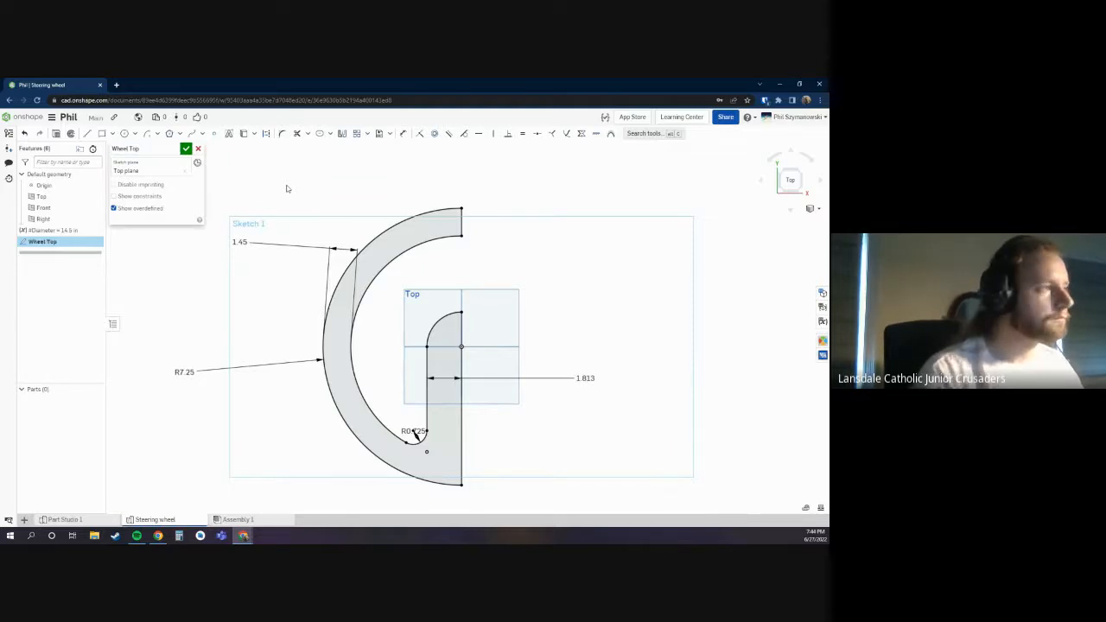
{"action": "left_click", "coordinate": [186, 148]}
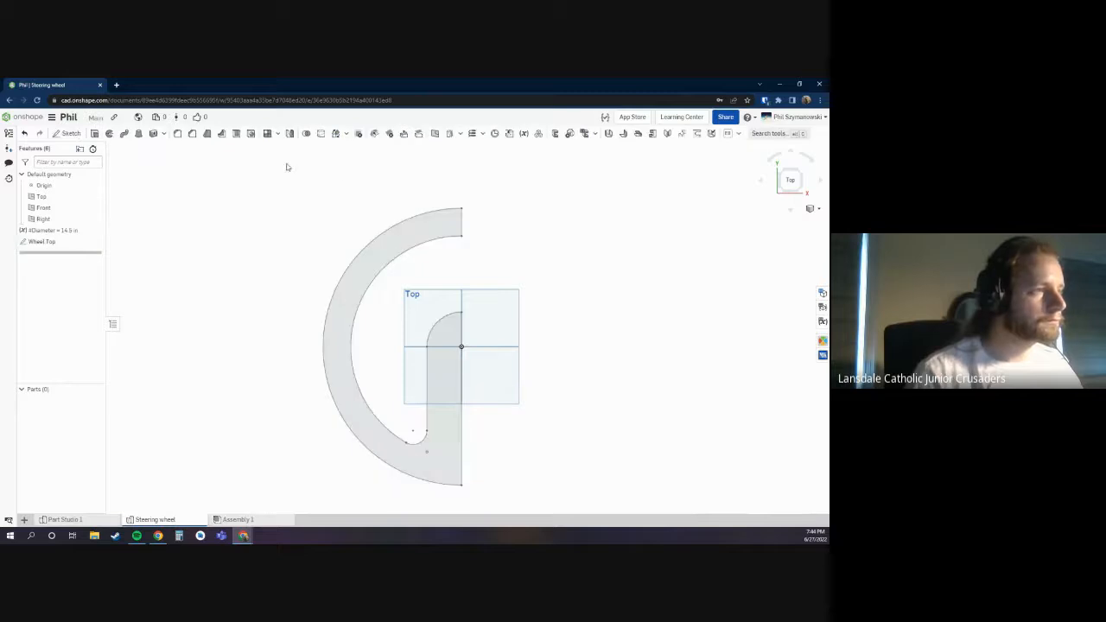
{"action": "scroll", "coordinate": [428, 200], "scroll_direction": "down", "scroll_amount": 3}
{"action": "mouse_move", "coordinate": [428, 200]}
{"action": "right_mouse_down"}
{"action": "mouse_move", "coordinate": [371, 281]}
{"action": "mouse_move", "coordinate": [476, 297]}
{"action": "mouse_move", "coordinate": [527, 259]}
{"action": "right_mouse_up"}
{"action": "left_click", "coordinate": [790, 173]}
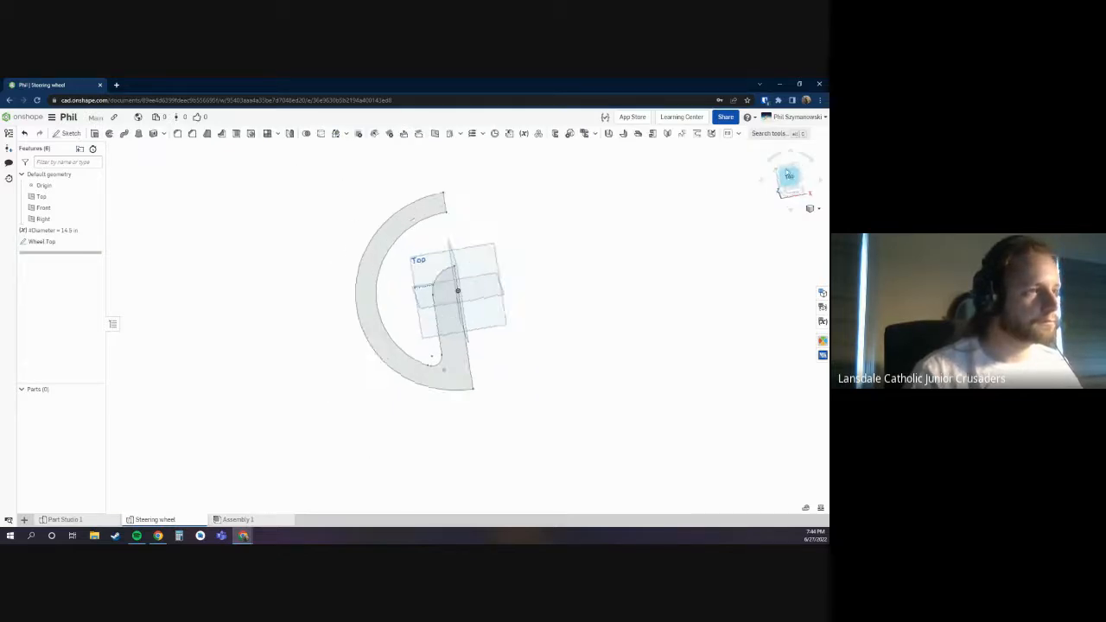
{"action": "scroll", "coordinate": [441, 243], "scroll_direction": "up", "scroll_amount": 3}
{"action": "right_click_drag", "start_coordinate": [444, 243], "coordinate": [507, 264]}
{"action": "right_click", "coordinate": [506, 270]}
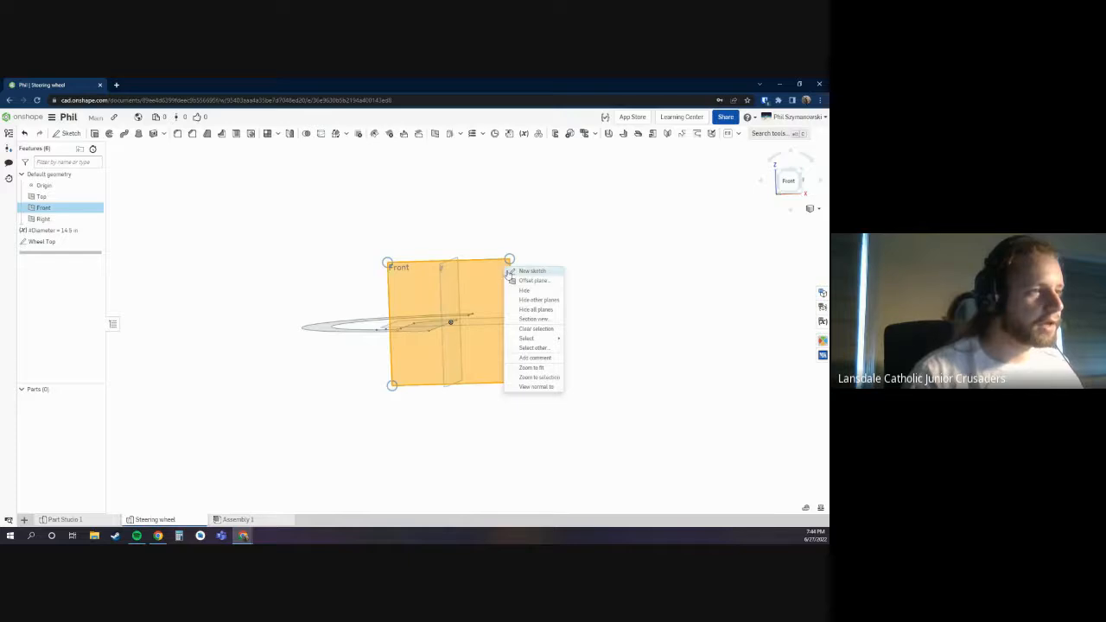
{"action": "left_click", "coordinate": [518, 271]}
{"action": "left_click", "coordinate": [197, 149]}
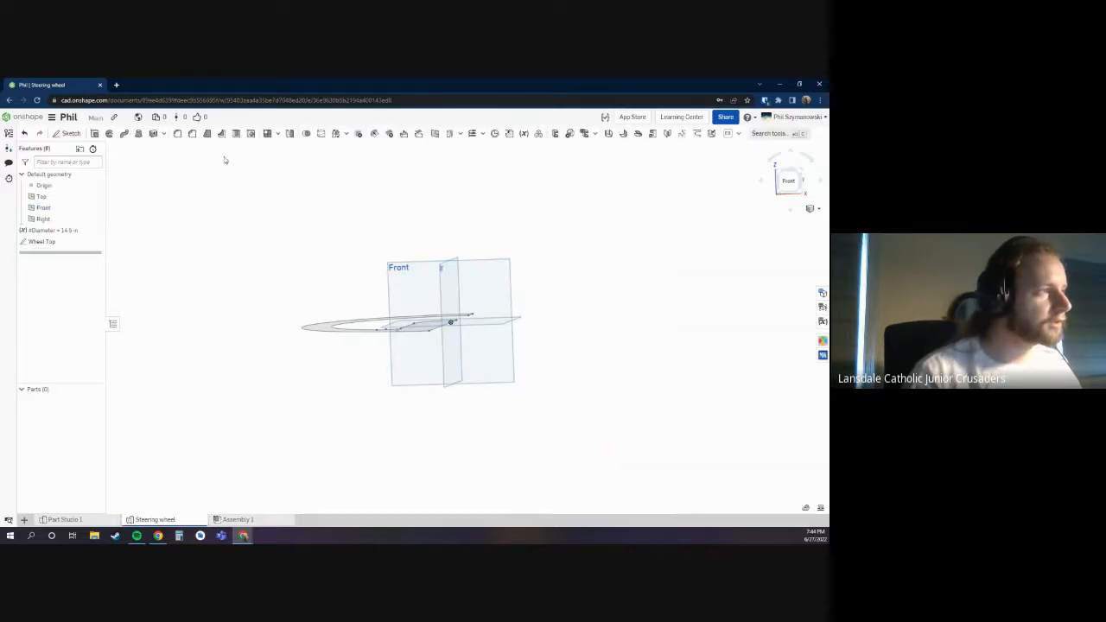
Step: Roll the feature history back to before the Wheel Top sketch and start a new sketch on the Front plane
{"action": "left_click_drag", "start_coordinate": [83, 242], "coordinate": [332, 213]}
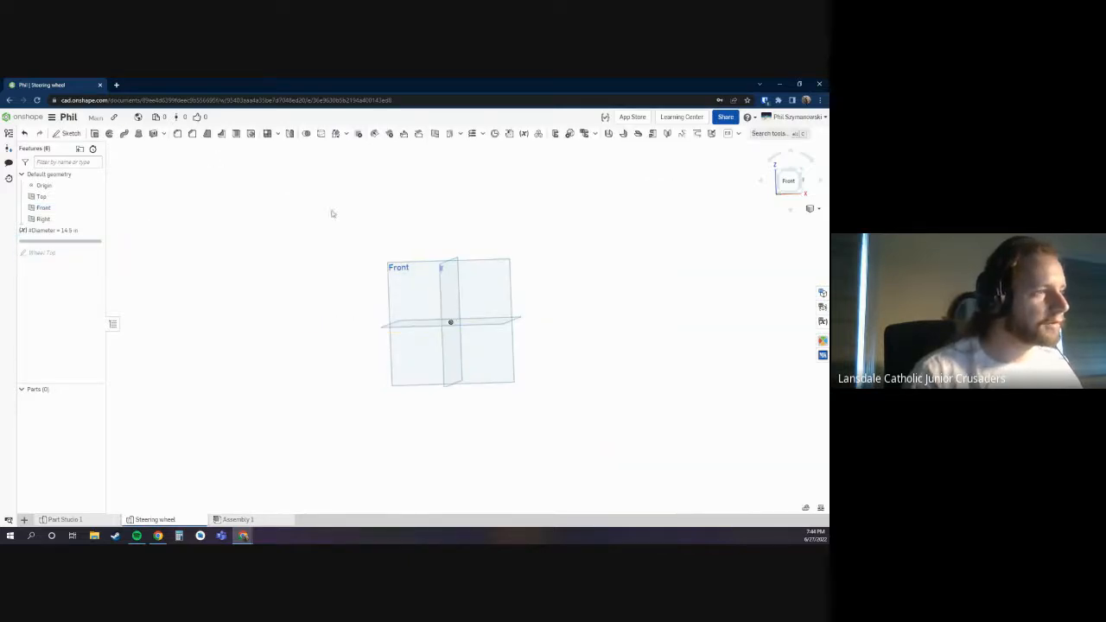
{"action": "right_click", "coordinate": [53, 210]}
{"action": "left_click", "coordinate": [76, 226]}
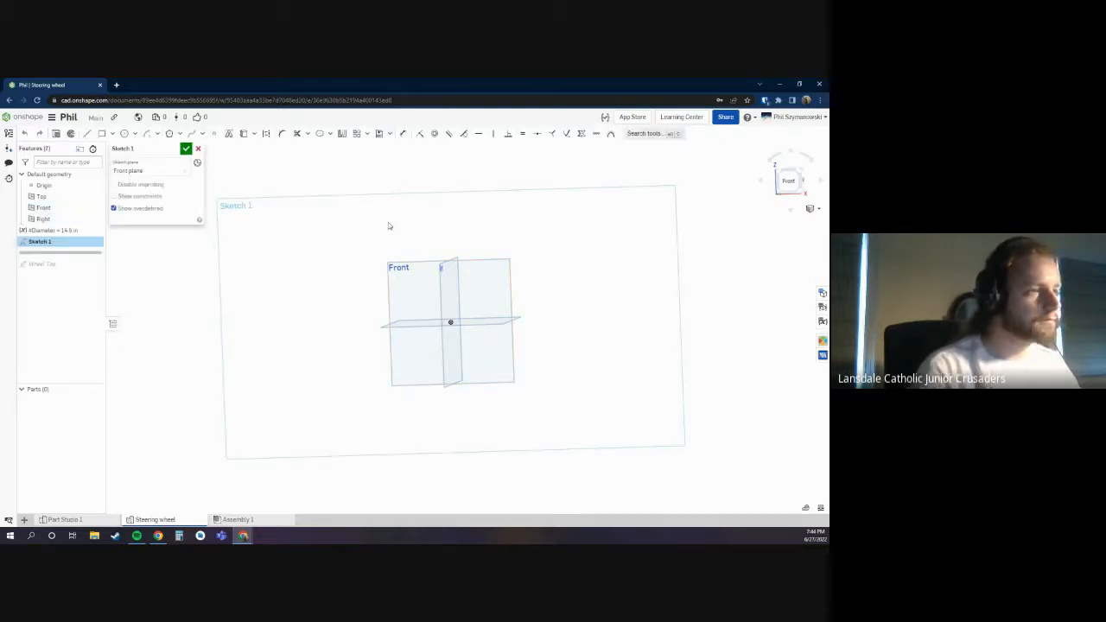
{"action": "key", "text": "m"}
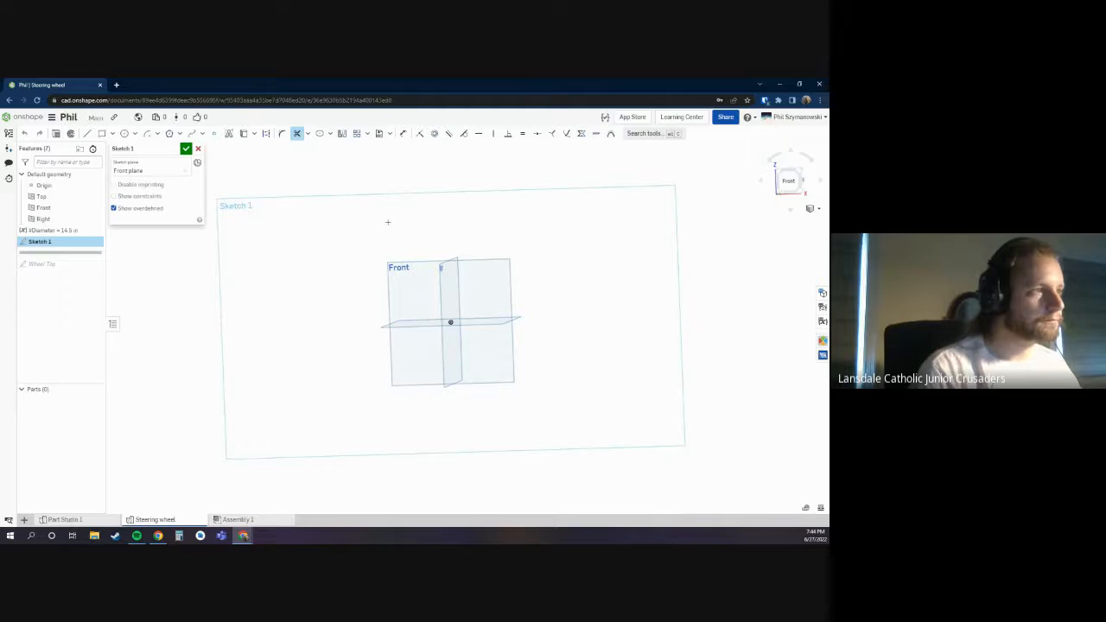
{"action": "key", "text": "Escape"}
{"action": "key", "text": "n"}
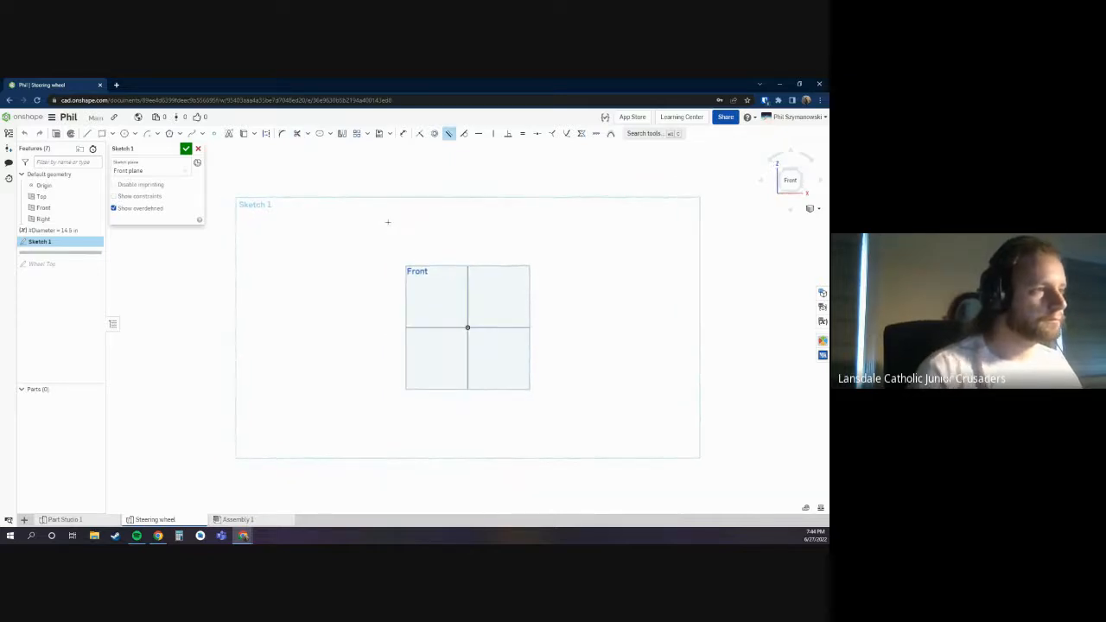
Step: Sketch a circle about 0.55 in in diameter, centred level with the origin and off to its left
{"action": "scroll", "coordinate": [472, 335], "scroll_direction": "up", "scroll_amount": 2}
{"action": "scroll", "coordinate": [489, 315], "scroll_direction": "up", "scroll_amount": 3}
{"action": "key", "text": "Escape"}
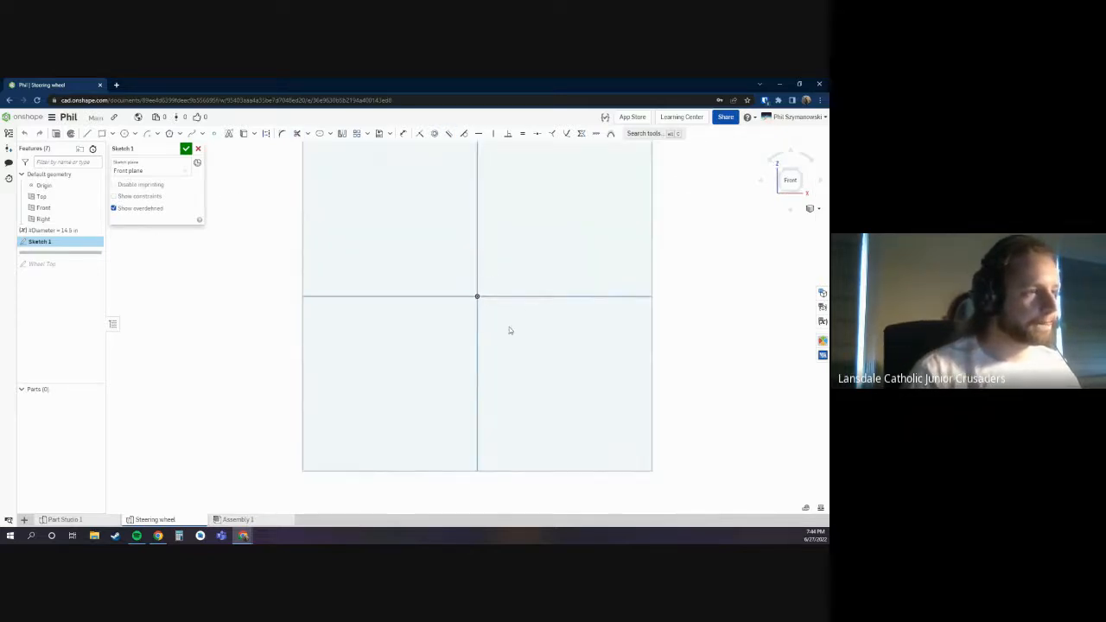
{"action": "scroll", "coordinate": [434, 282], "scroll_direction": "up", "scroll_amount": 1}
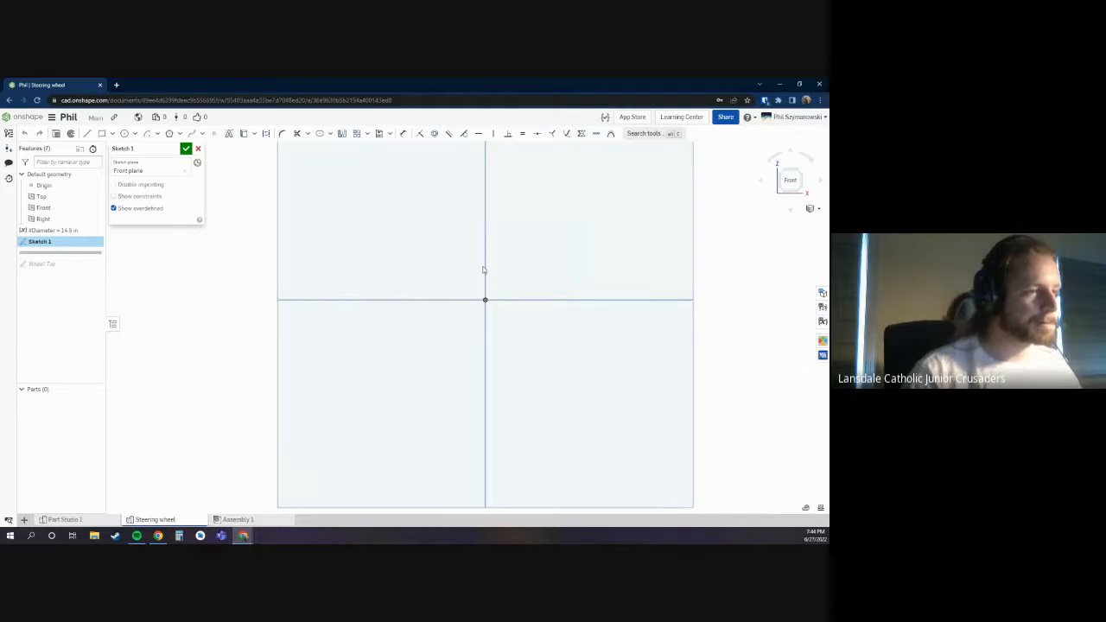
{"action": "key", "text": "s"}
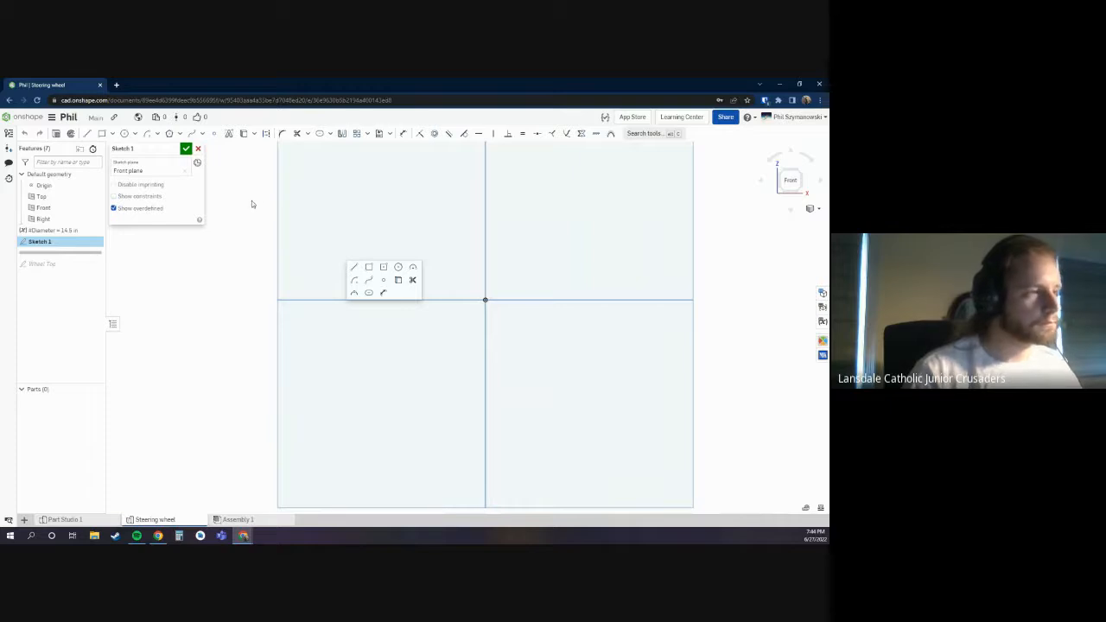
{"action": "left_click", "coordinate": [399, 267]}
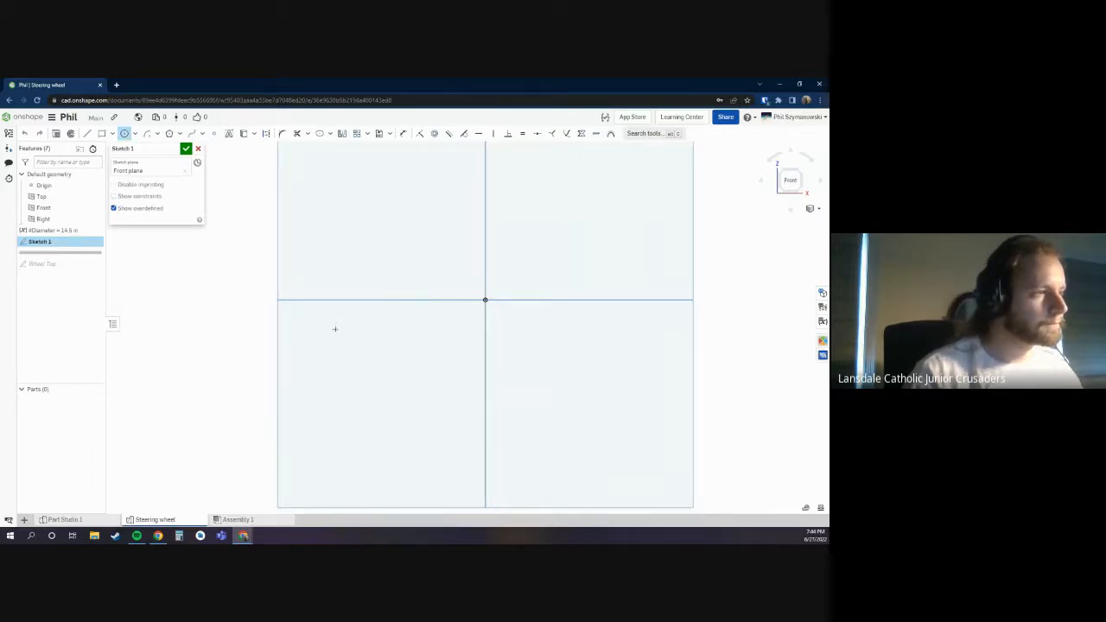
{"action": "left_click", "coordinate": [301, 299]}
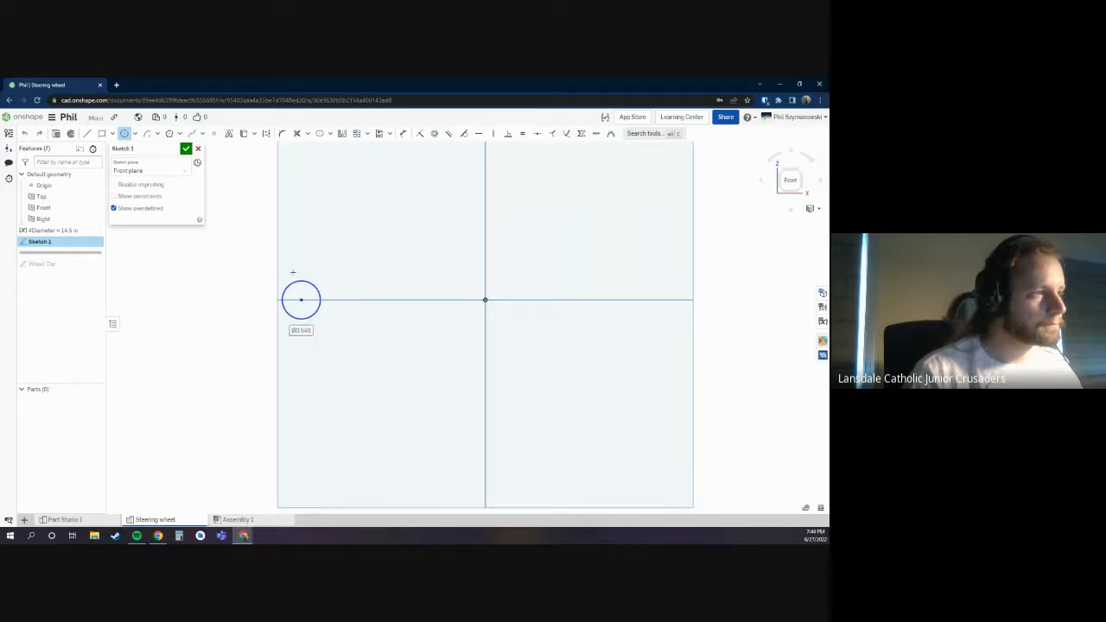
{"action": "left_click", "coordinate": [294, 282]}
Step: Dimension the horizontal distance from the circle's outer left edge to the origin as #Diameter/2
{"action": "key", "text": "s"}
{"action": "left_click", "coordinate": [267, 266]}
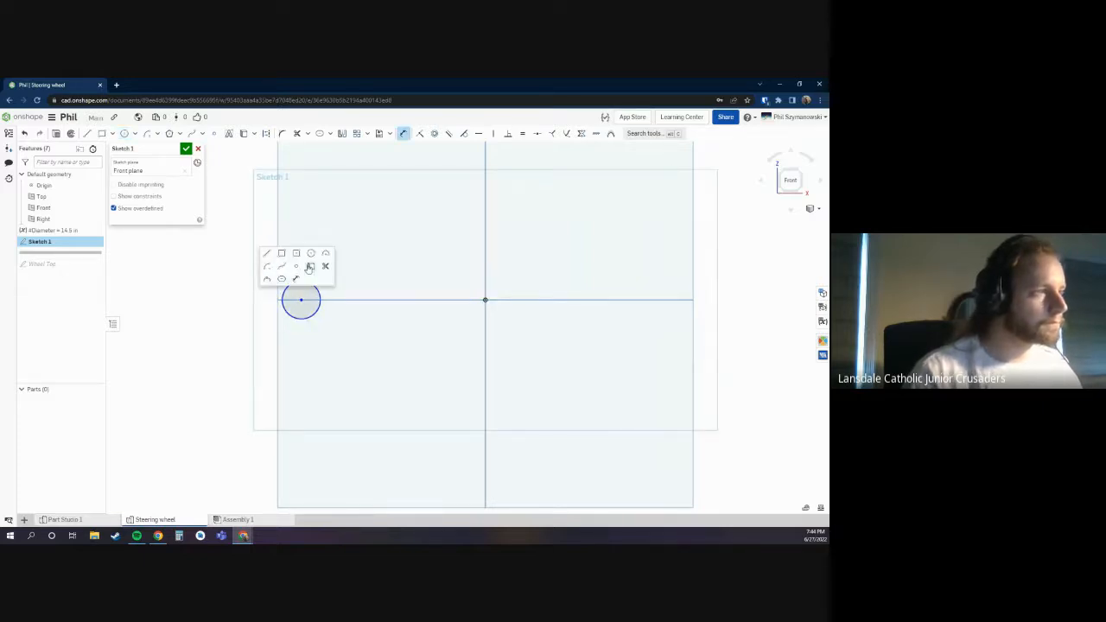
{"action": "left_click", "coordinate": [287, 307]}
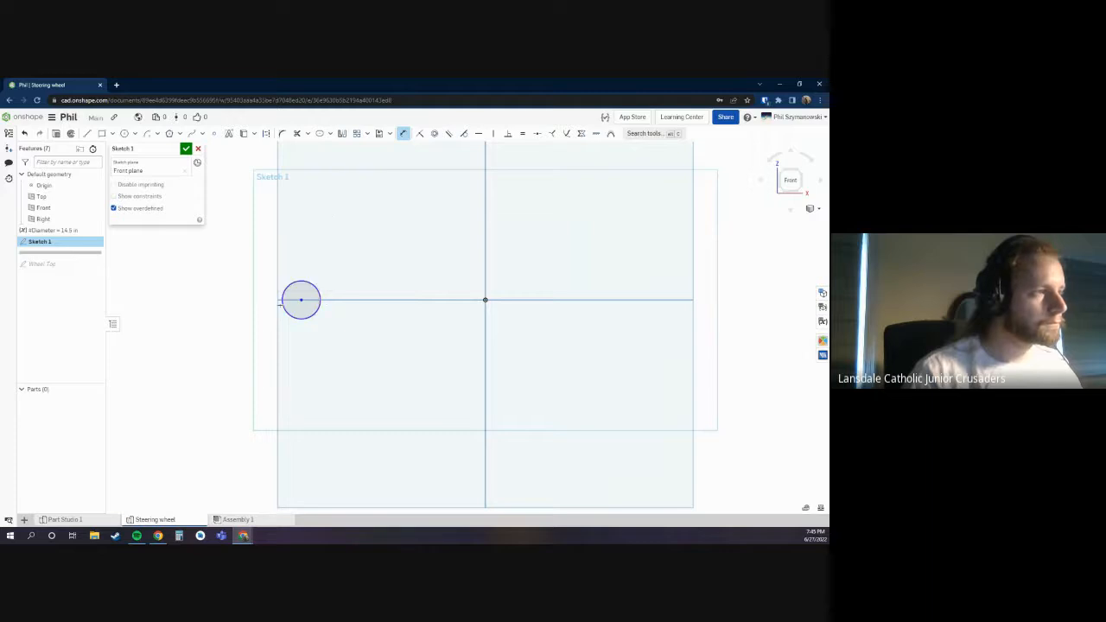
{"action": "left_click", "coordinate": [486, 299]}
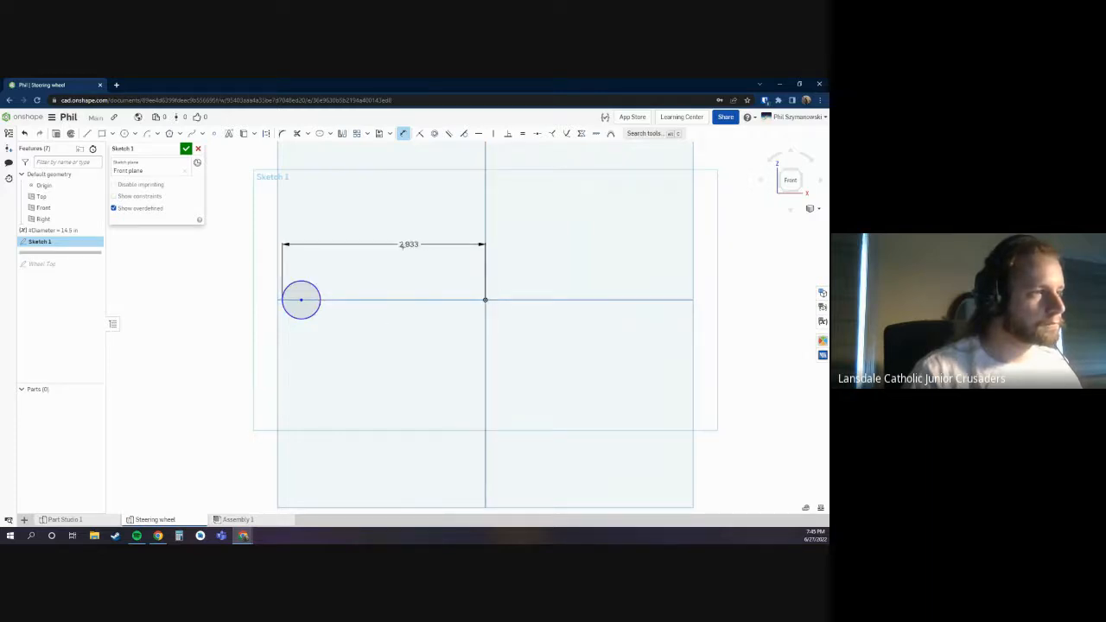
{"action": "left_click", "coordinate": [410, 241]}
{"action": "type", "text": "#"}
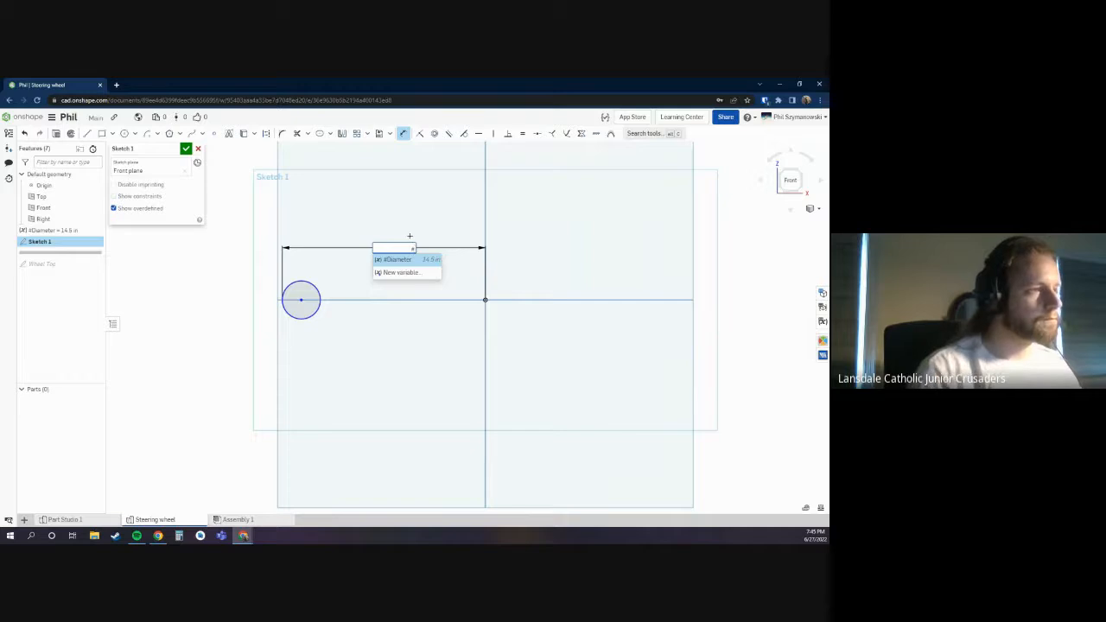
{"action": "key", "text": "Return"}
{"action": "type", "text": "/"}
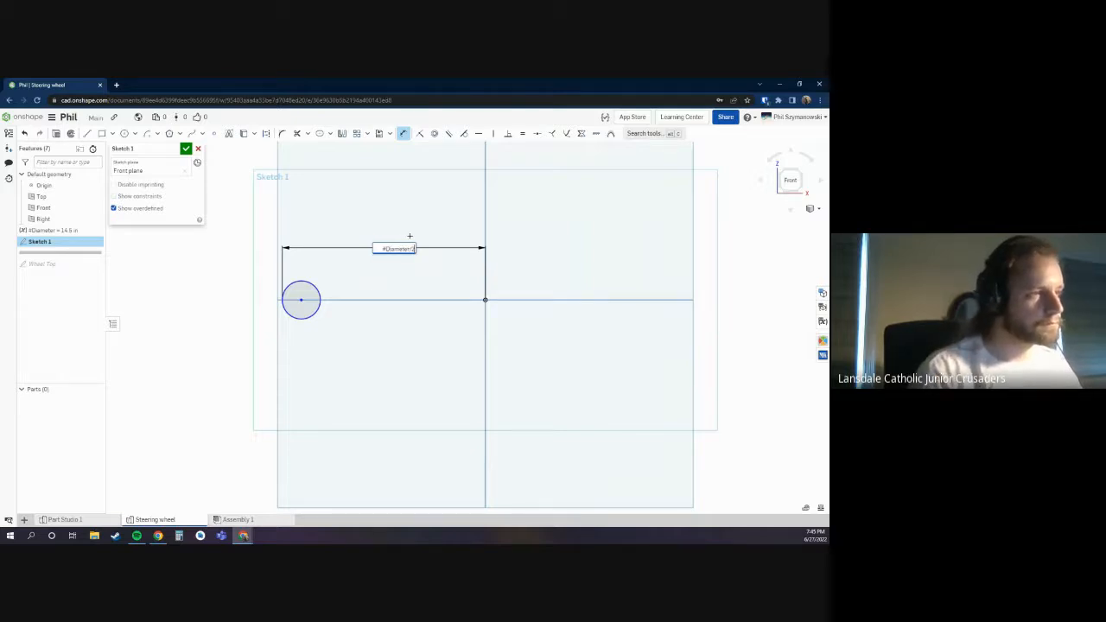
{"action": "type", "text": "2"}
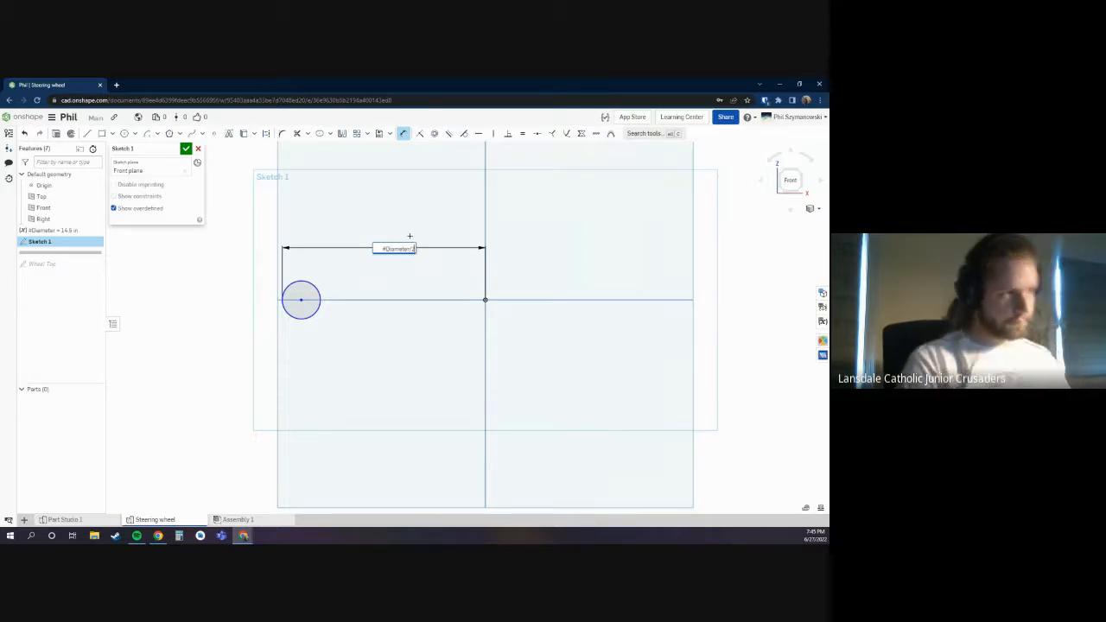
{"action": "key", "text": "Return"}
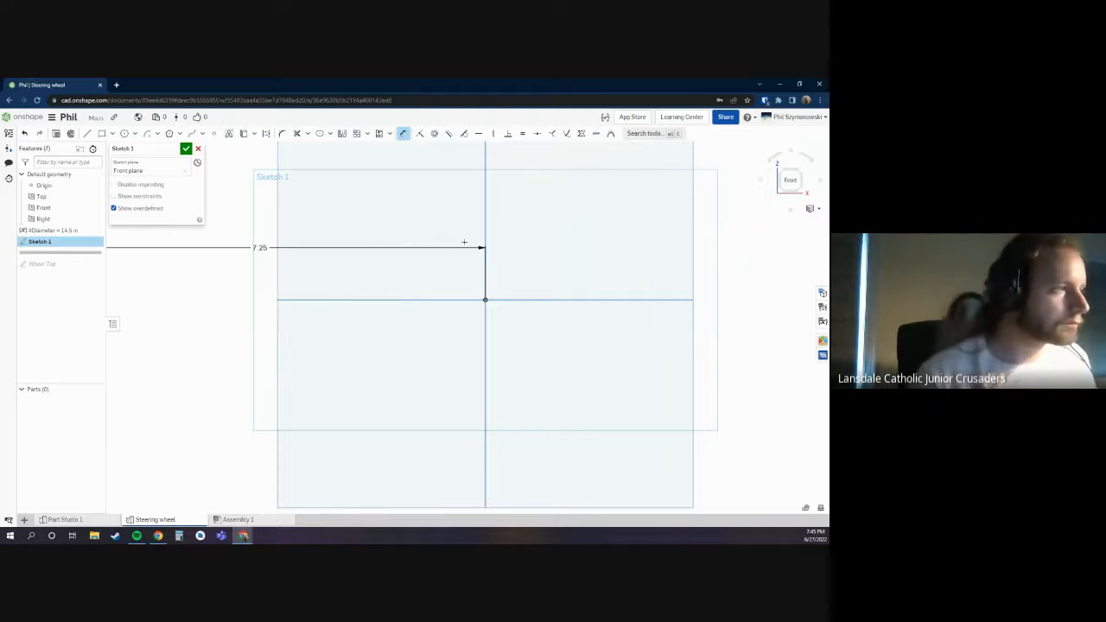
Step: Set the circle's diameter to 1.25 in
{"action": "scroll", "coordinate": [423, 234], "scroll_direction": "down", "scroll_amount": 5}
{"action": "scroll", "coordinate": [250, 245], "scroll_direction": "up", "scroll_amount": 1}
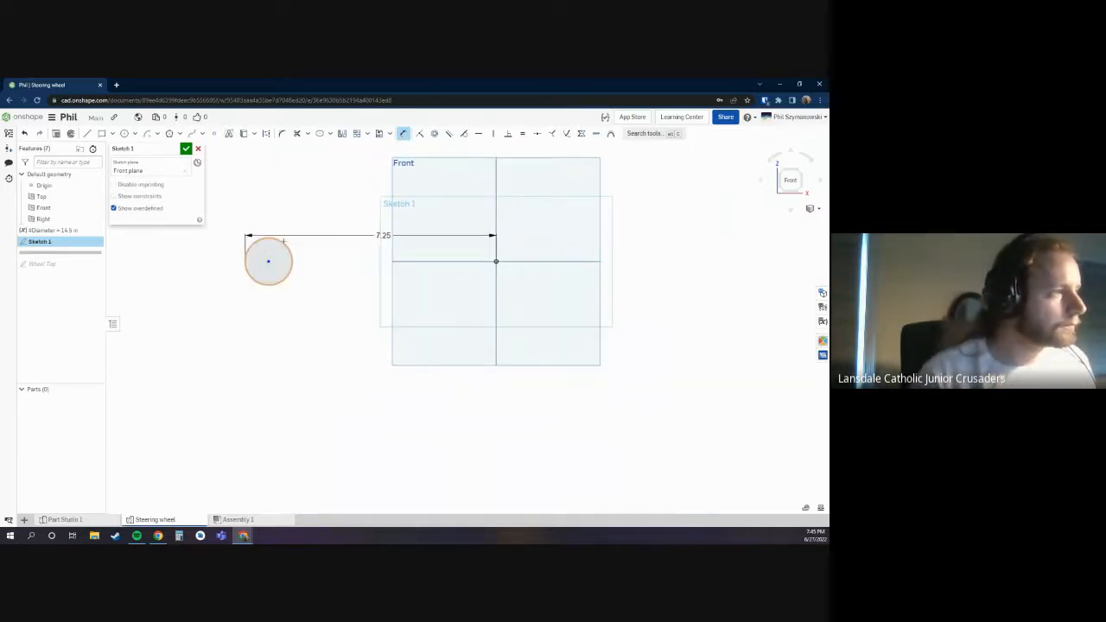
{"action": "left_click", "coordinate": [286, 246]}
{"action": "left_click", "coordinate": [305, 198]}
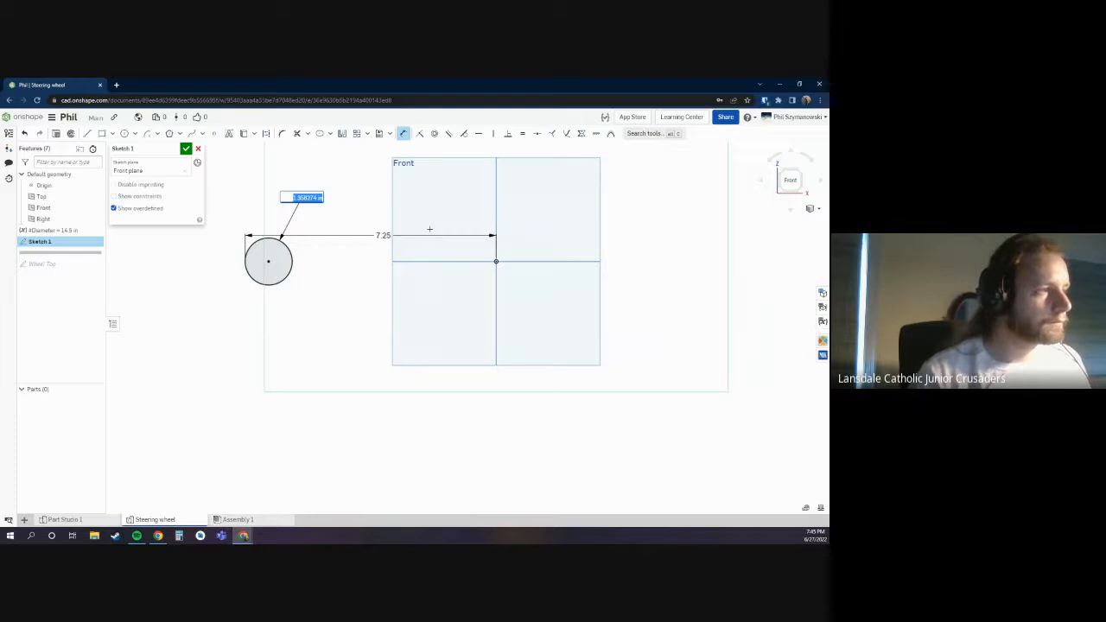
{"action": "type", "text": "1.25"}
{"action": "key", "text": "Return"}
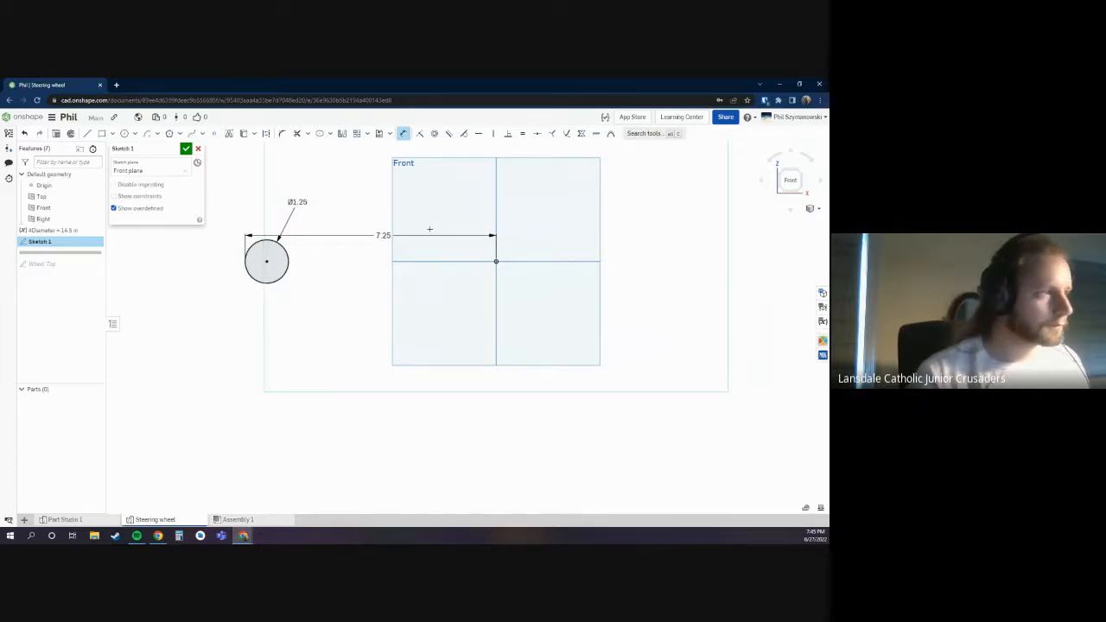
{"action": "key", "text": "Escape"}
Step: Sketch two lines about 3 in long sloping down to the right from the circle's lower-right edge, and make them parallel
{"action": "scroll", "coordinate": [319, 210], "scroll_direction": "down", "scroll_amount": 3}
{"action": "scroll", "coordinate": [326, 160], "scroll_direction": "up", "scroll_amount": 5}
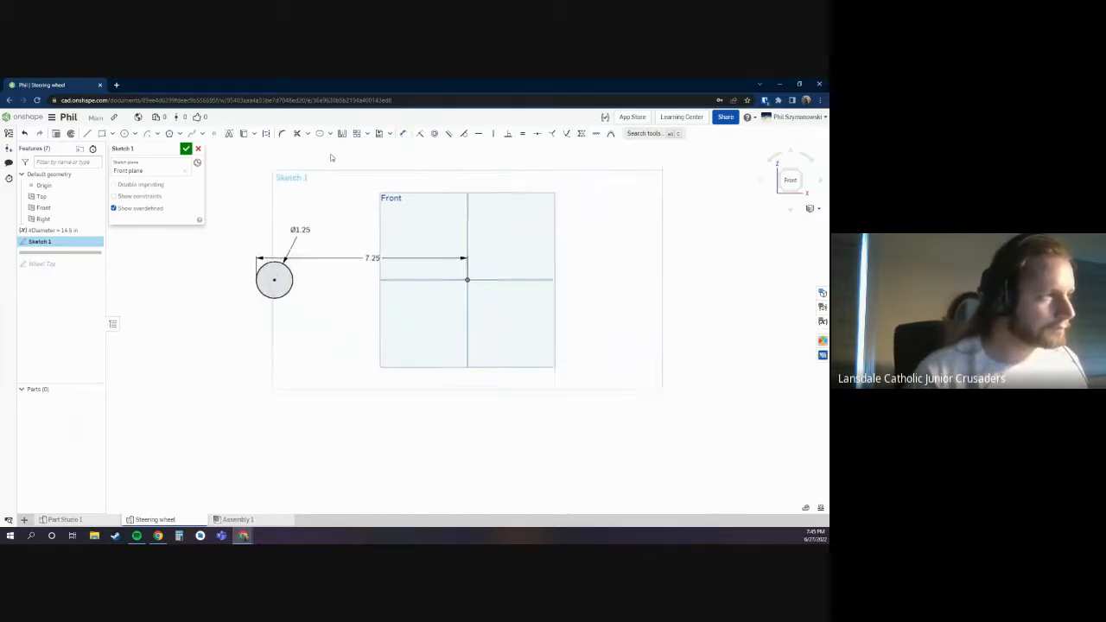
{"action": "right_click", "coordinate": [337, 264]}
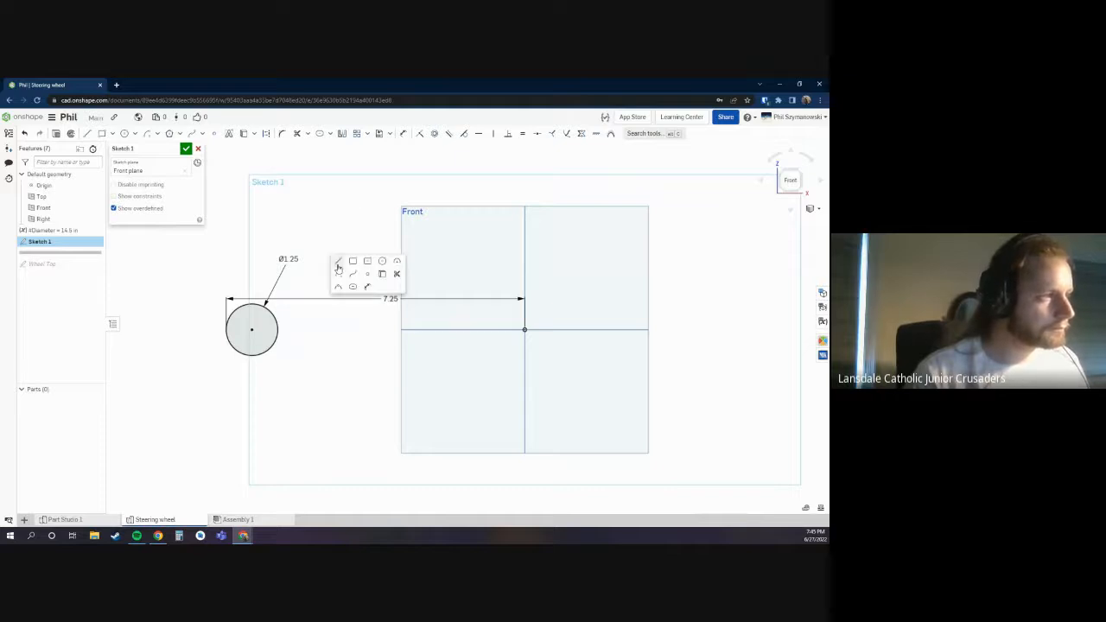
{"action": "left_click", "coordinate": [337, 264]}
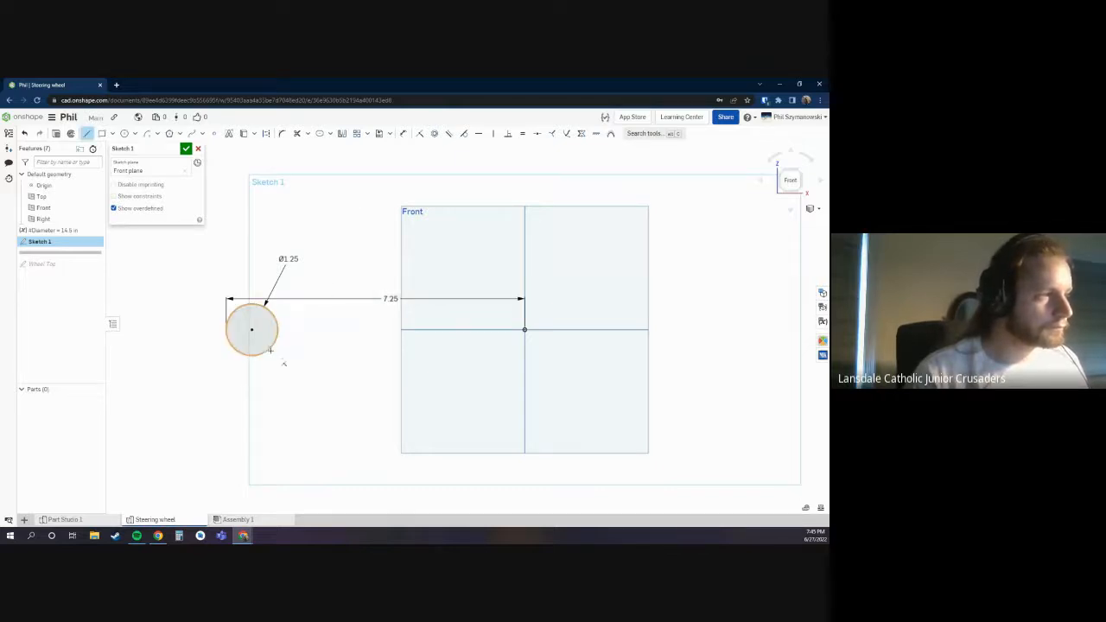
{"action": "left_click_drag", "start_coordinate": [267, 348], "coordinate": [382, 397]}
{"action": "key", "text": "s"}
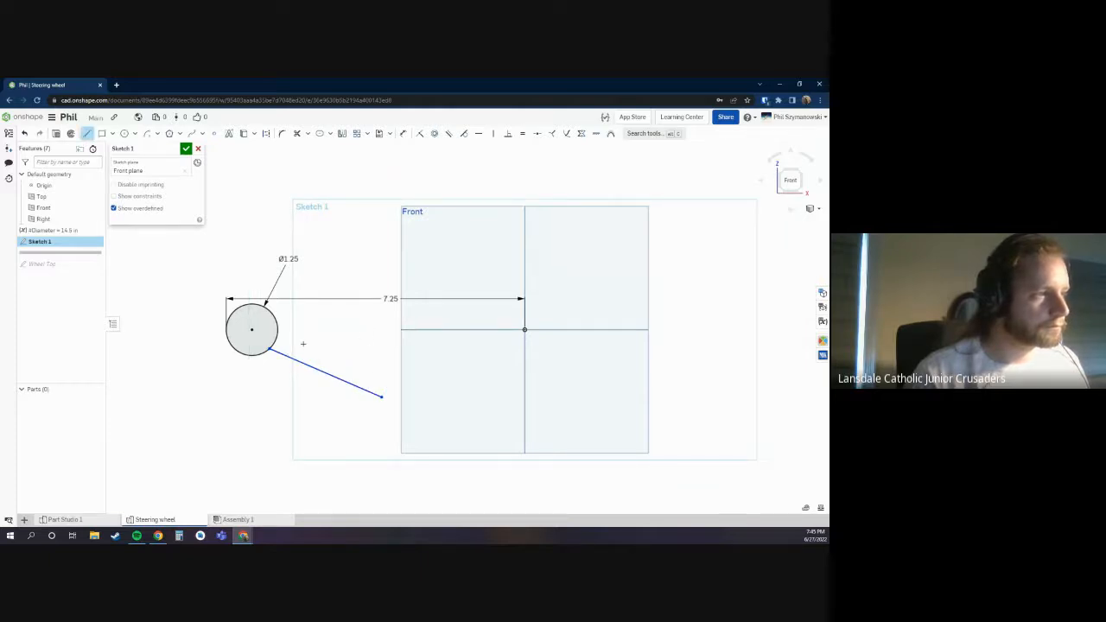
{"action": "left_click", "coordinate": [380, 337]}
{"action": "mouse_move", "coordinate": [277, 334]}
{"action": "left_mouse_down"}
{"action": "mouse_move", "coordinate": [389, 380]}
{"action": "mouse_move", "coordinate": [339, 405]}
{"action": "left_mouse_up"}
{"action": "key", "text": "Escape"}
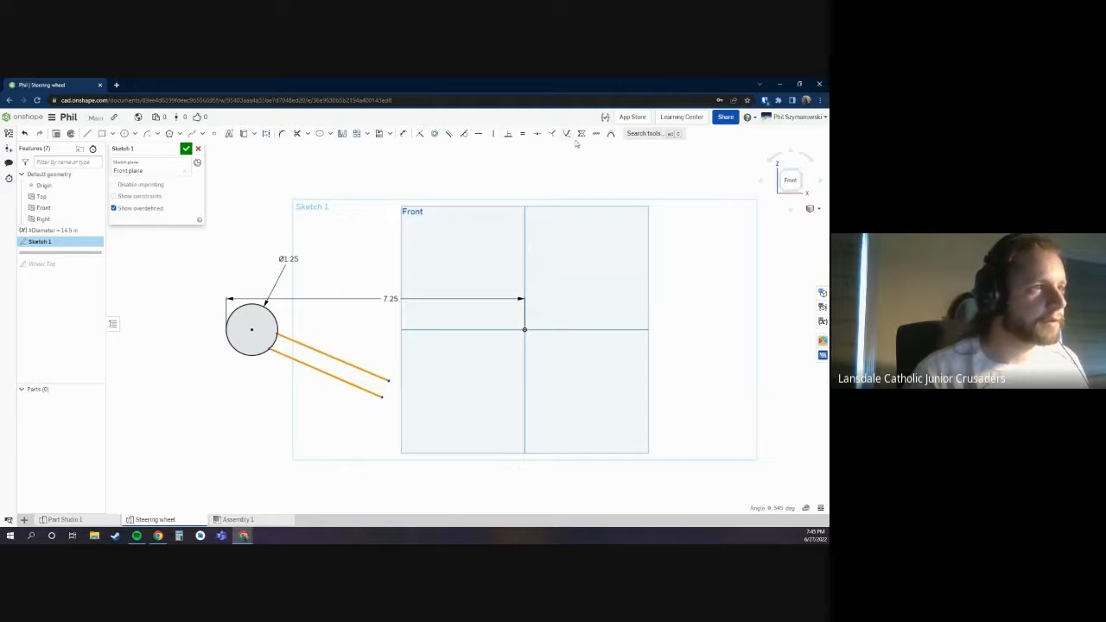
{"action": "left_click", "coordinate": [452, 136]}
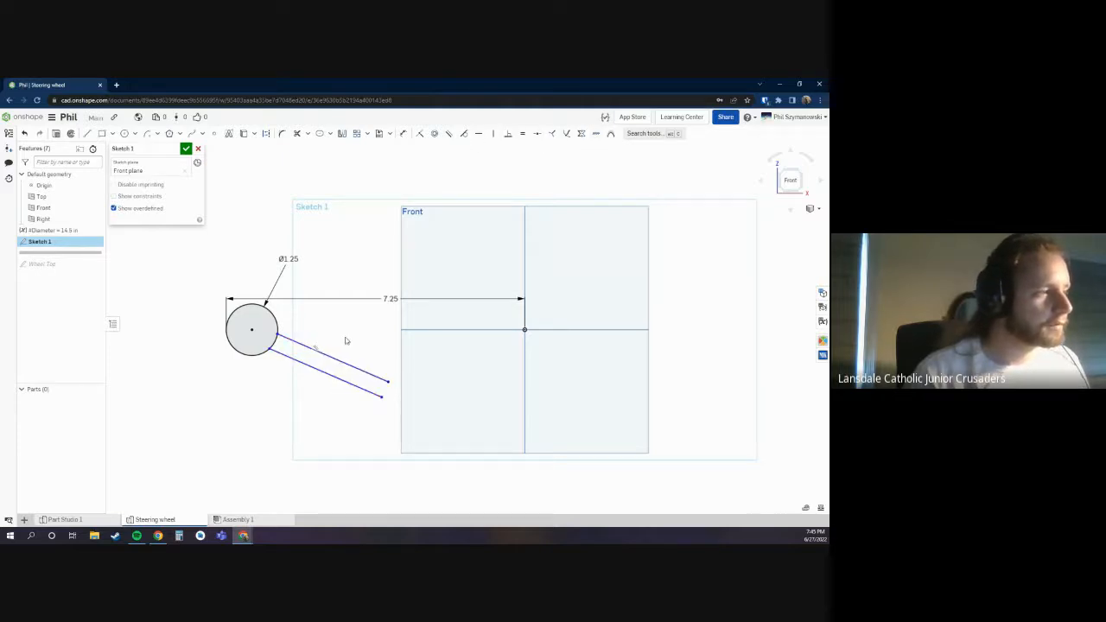
Step: Draw a construction line about 4.7 in long from the circle's centre, parallel to the two sloping lines
{"action": "key", "text": "s"}
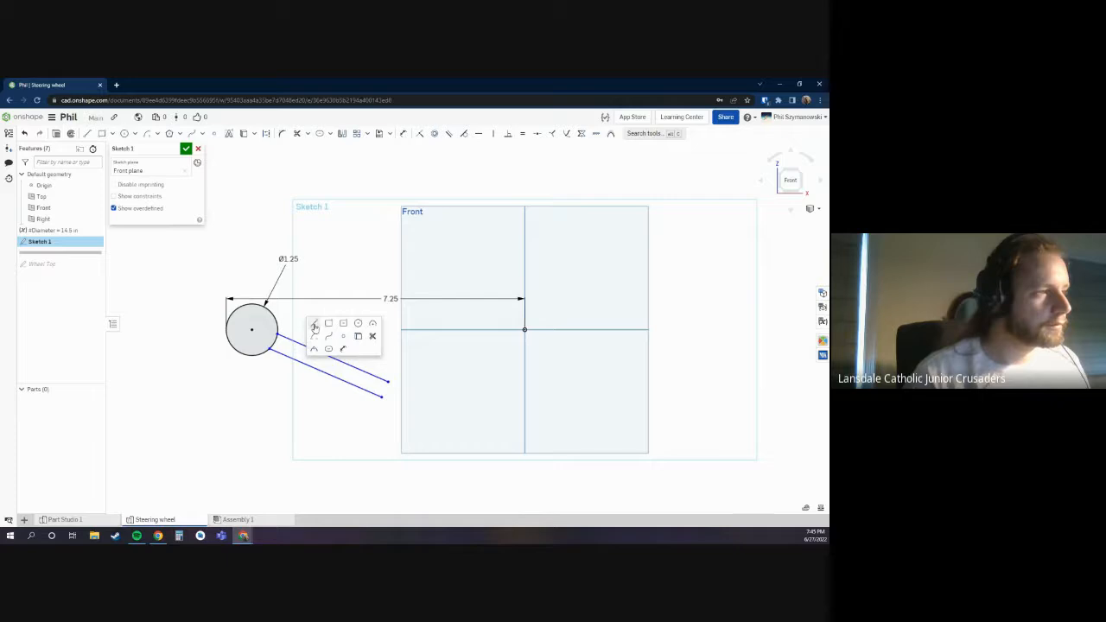
{"action": "left_click", "coordinate": [315, 325]}
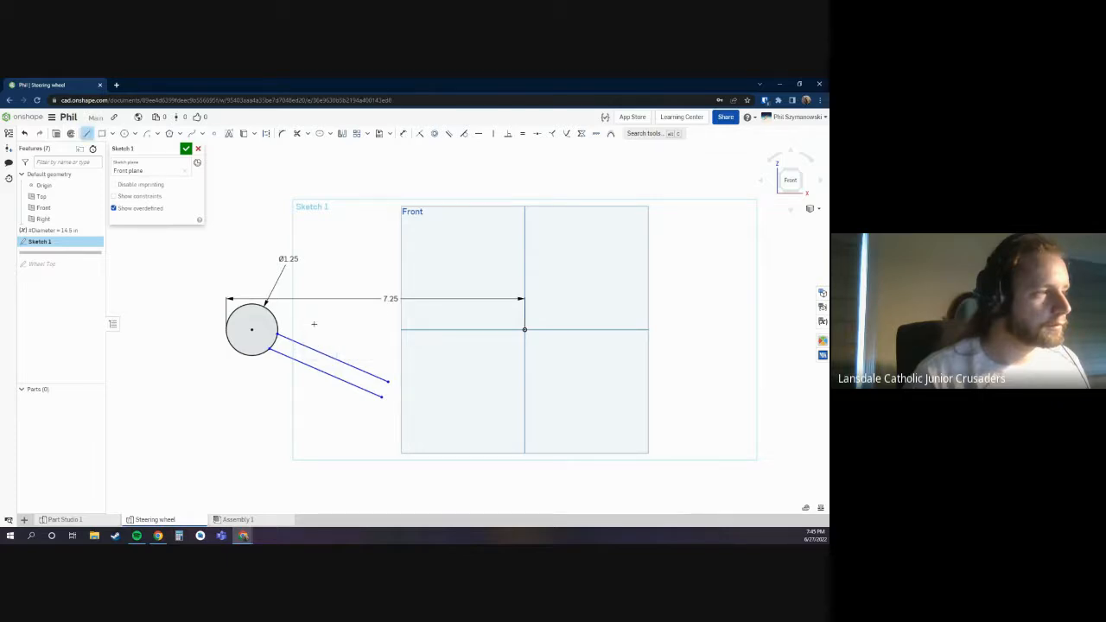
{"action": "left_click", "coordinate": [252, 328]}
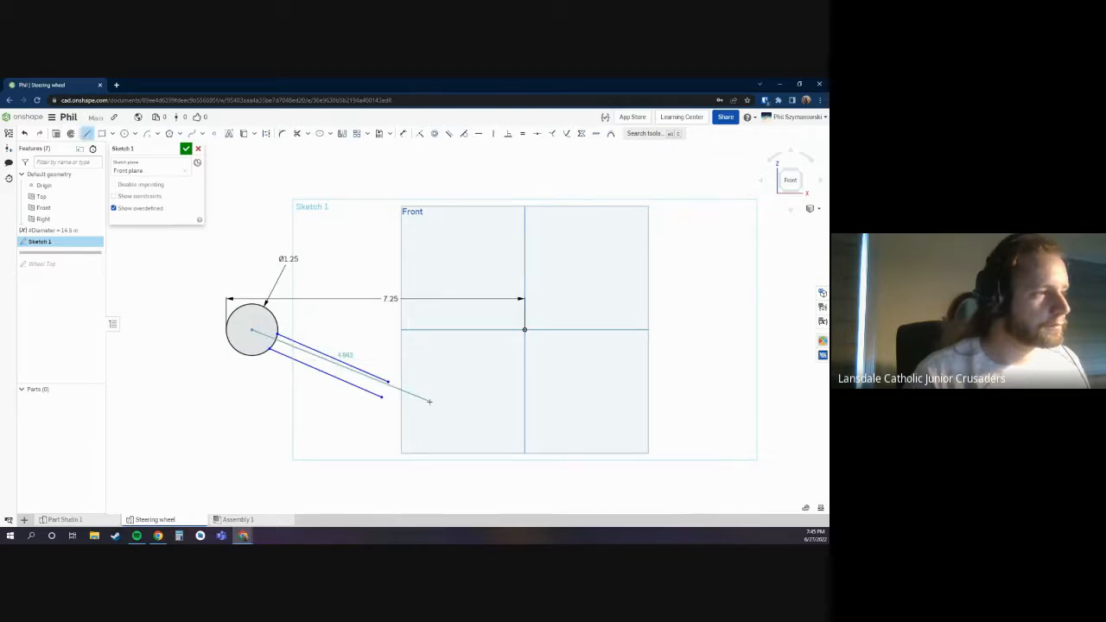
{"action": "left_click", "coordinate": [426, 406]}
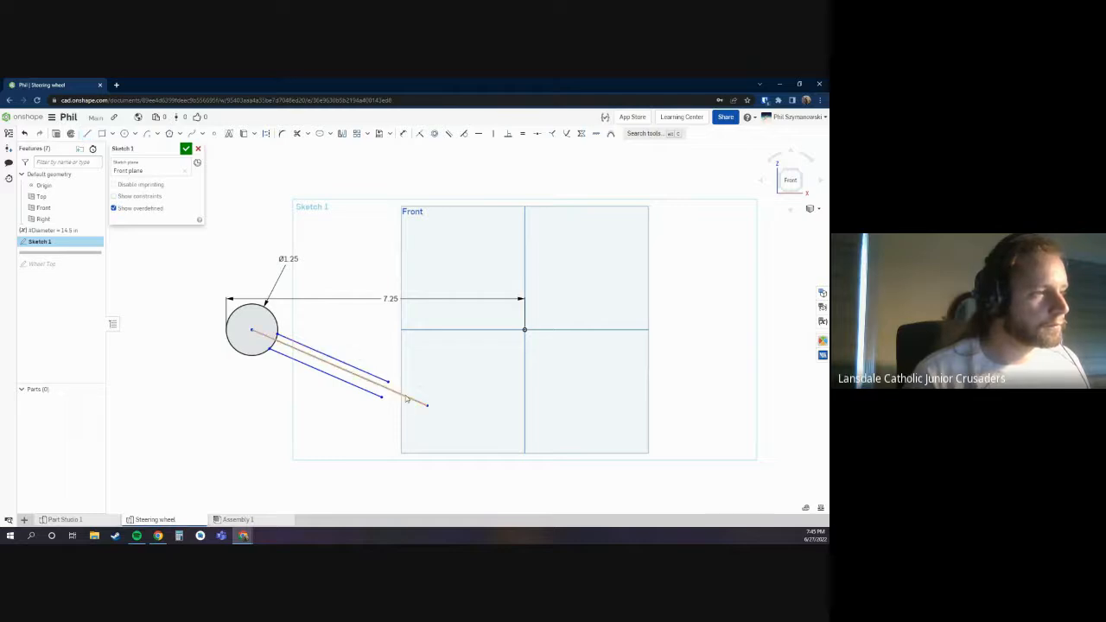
{"action": "key", "text": "q"}
Step: Make the two sloping lines symmetric about the construction line through the circle's centre
{"action": "left_click", "coordinate": [367, 372]}
{"action": "left_click", "coordinate": [364, 378]}
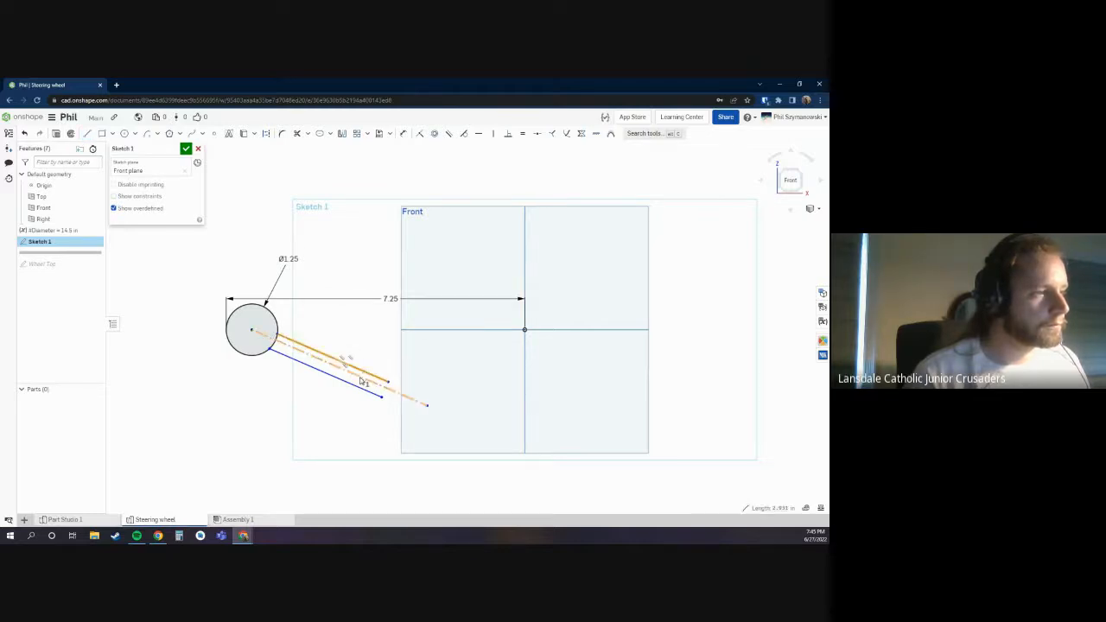
{"action": "right_click", "coordinate": [363, 378]}
{"action": "left_click", "coordinate": [351, 392]}
{"action": "left_click", "coordinate": [367, 389]}
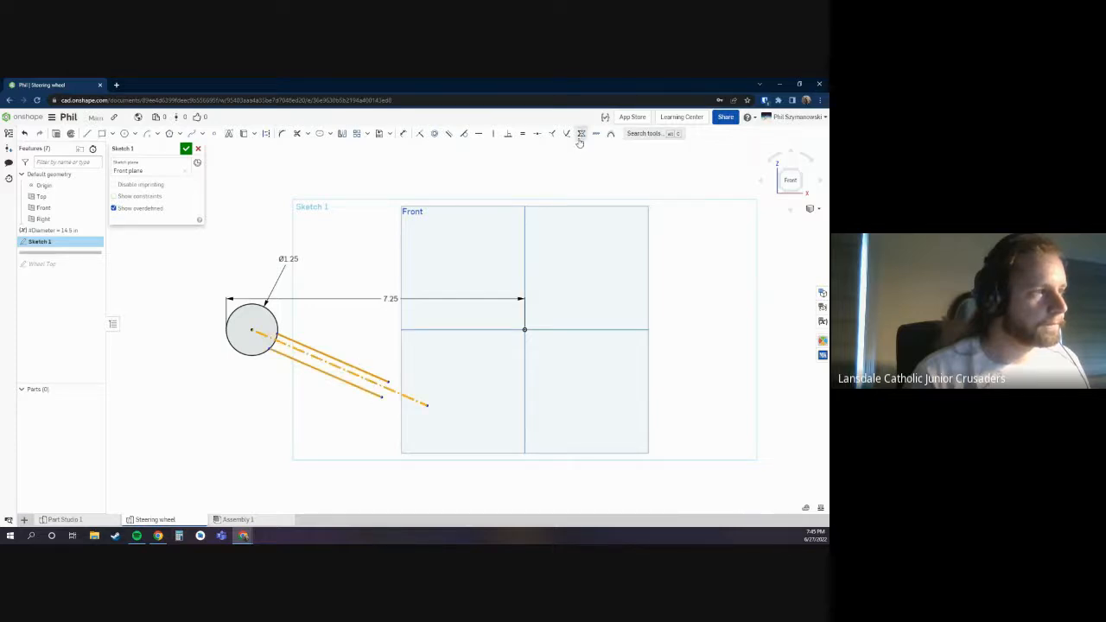
{"action": "left_click", "coordinate": [414, 375]}
Step: Dimension the spacing between the two sloping lines at 1 in
{"action": "key", "text": "d"}
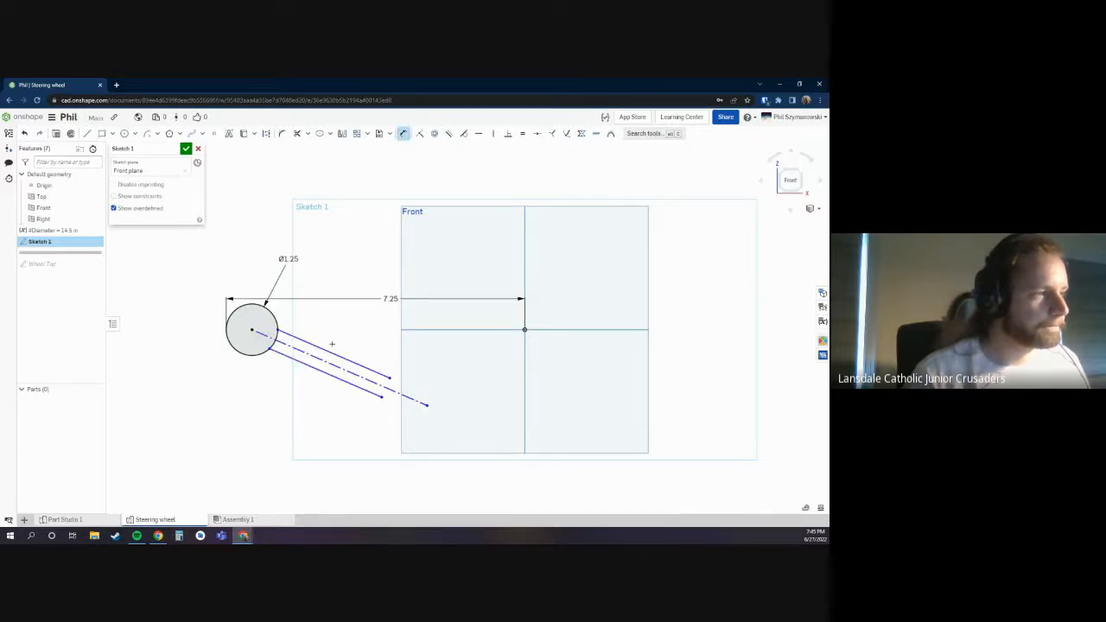
{"action": "left_click", "coordinate": [328, 351]}
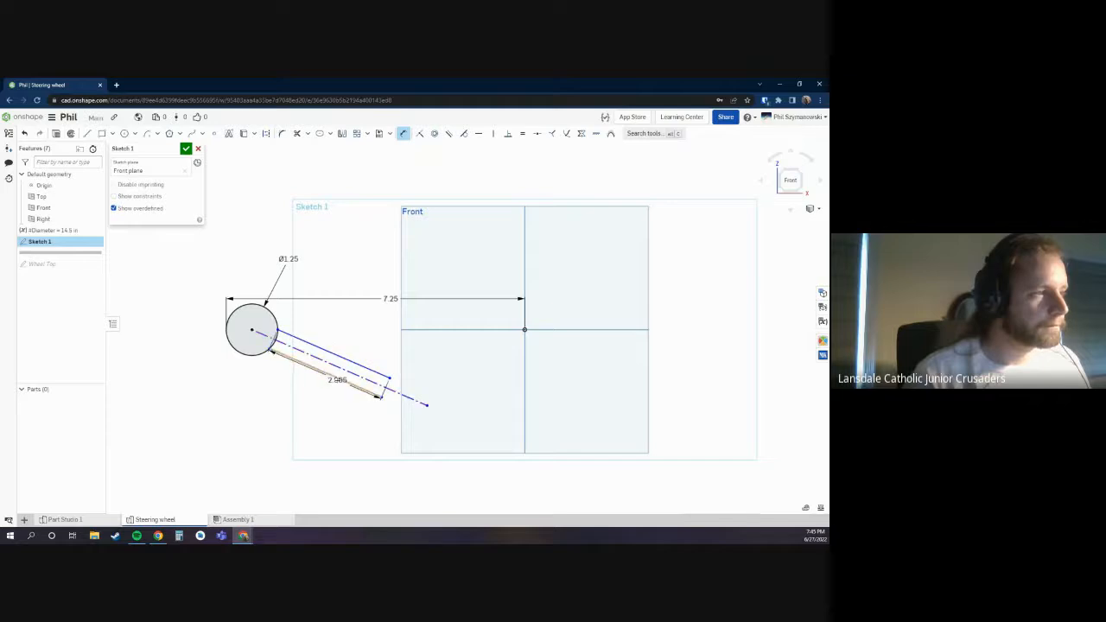
{"action": "left_click", "coordinate": [335, 378]}
{"action": "left_click", "coordinate": [206, 309]}
{"action": "type", "text": "#"}
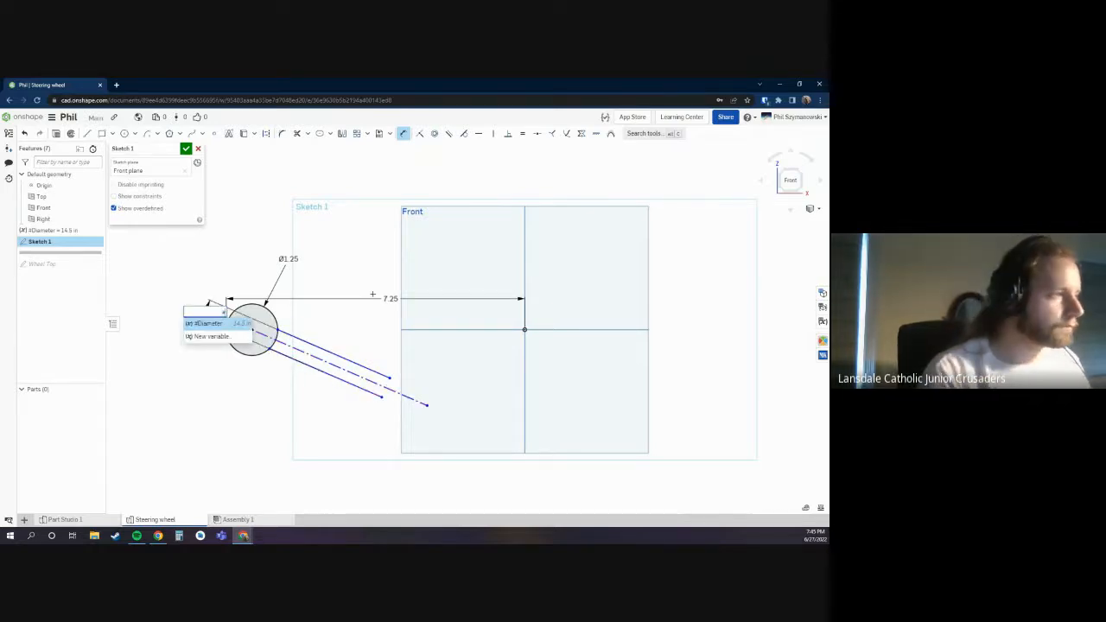
{"action": "key", "text": "BackSpace"}
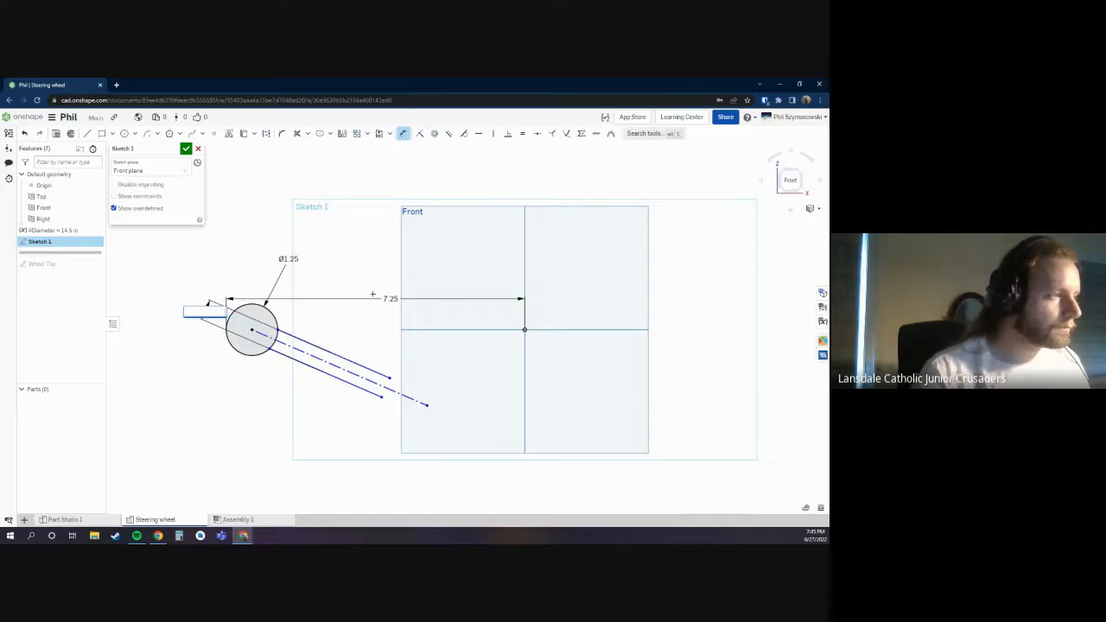
{"action": "type", "text": "1"}
{"action": "key", "text": "Return"}
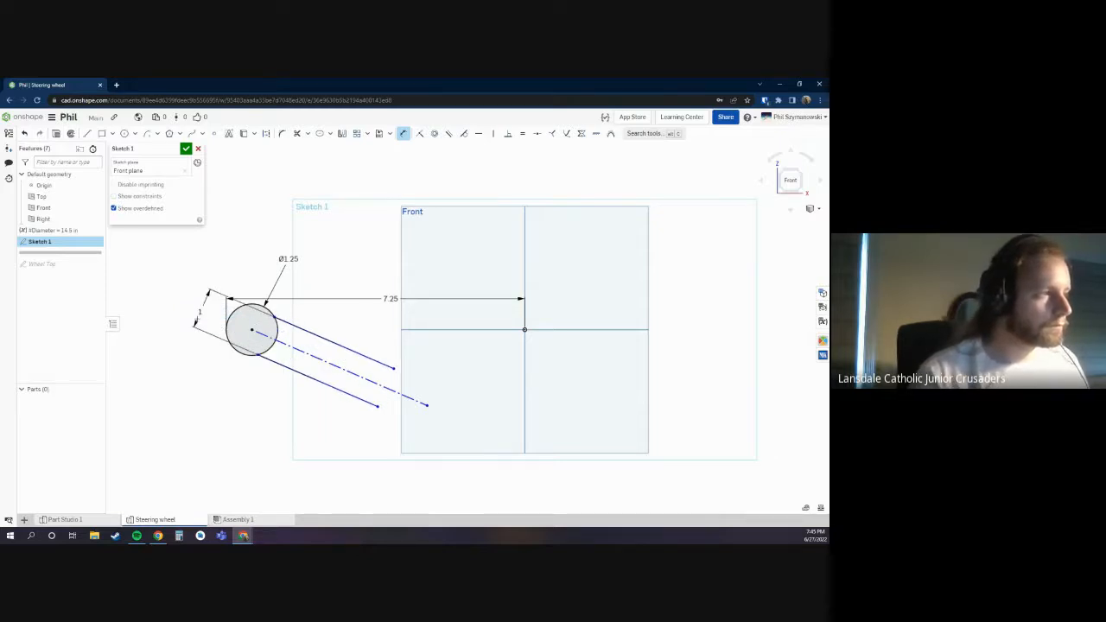
Step: Try a spacing of 0.25 in between the two sloping lines
{"action": "double_click", "coordinate": [199, 313]}
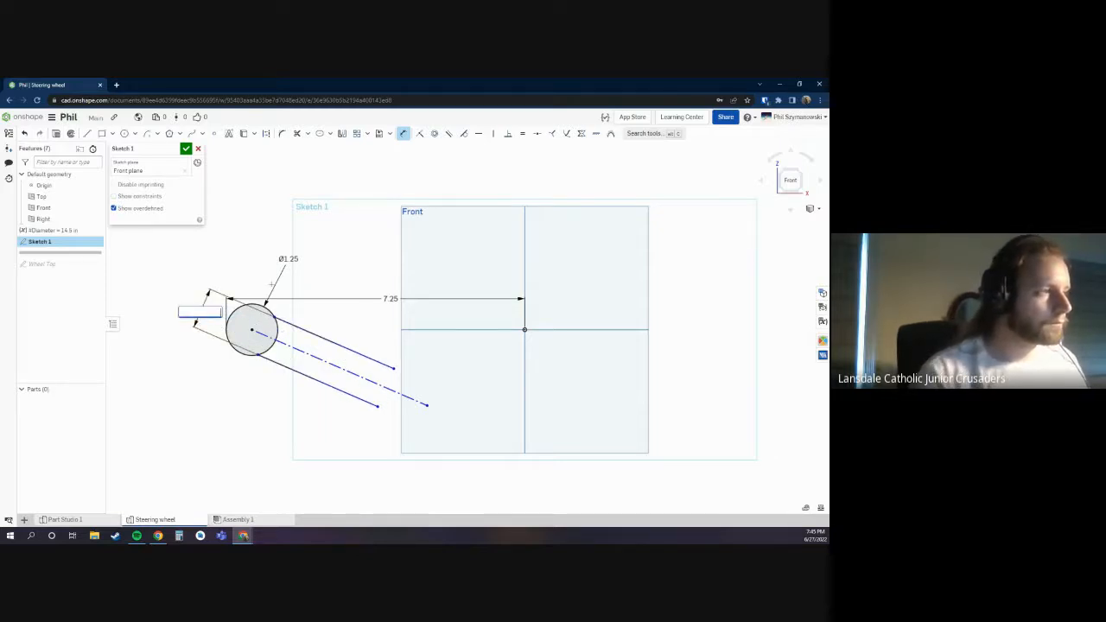
{"action": "type", "text": "0.25"}
{"action": "key", "text": "Return"}
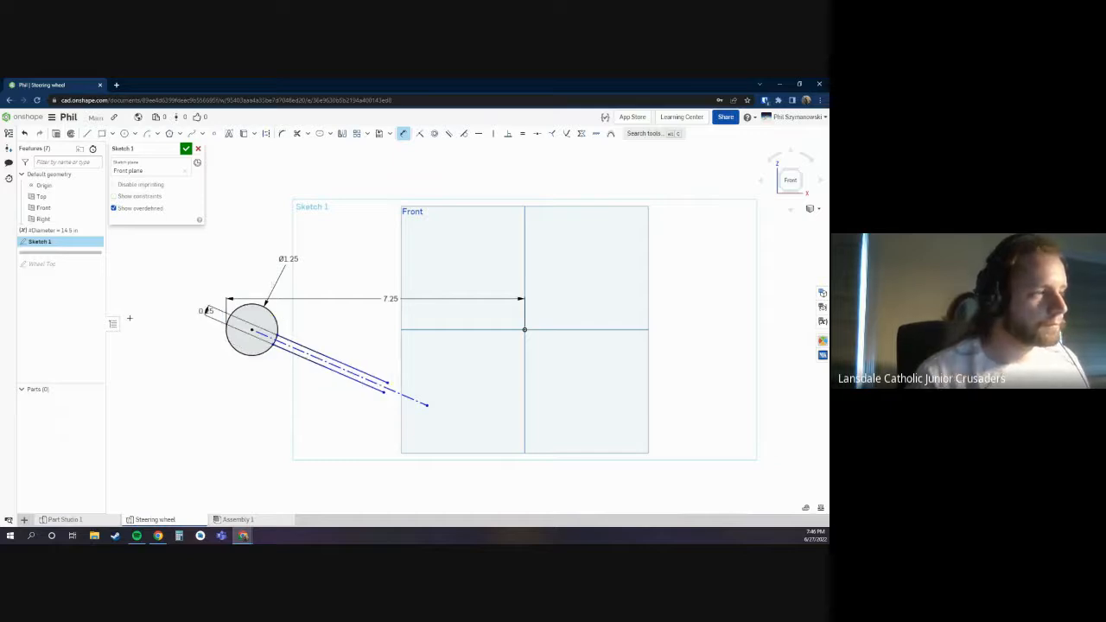
Step: Set the spacing between the two sloping lines to 0.75 in
{"action": "double_click", "coordinate": [205, 311]}
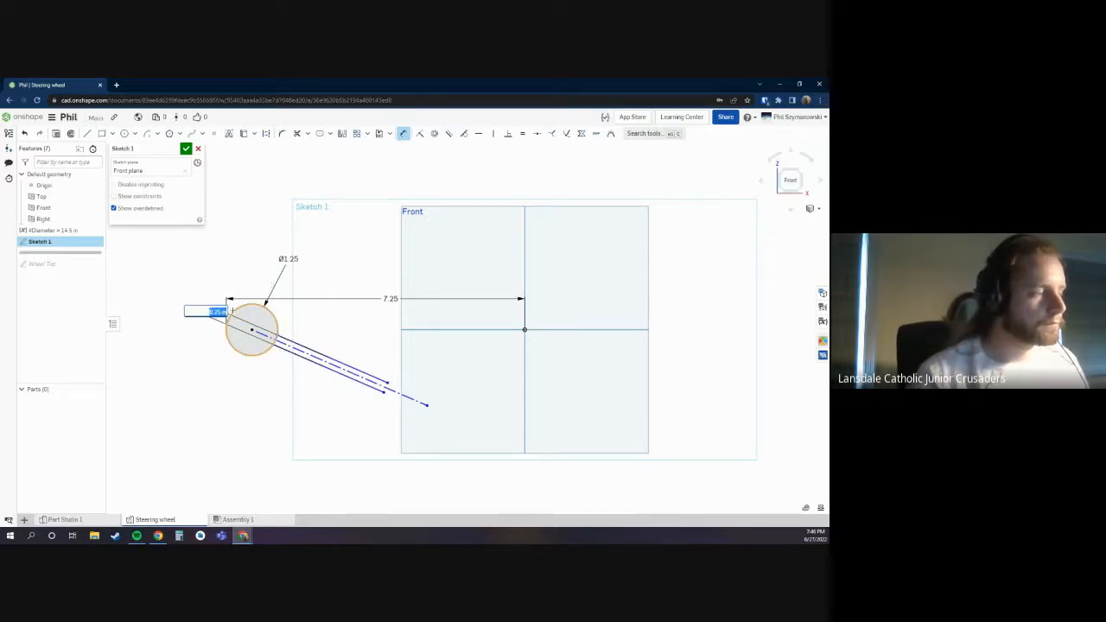
{"action": "type", "text": "0.75"}
{"action": "key", "text": "Return"}
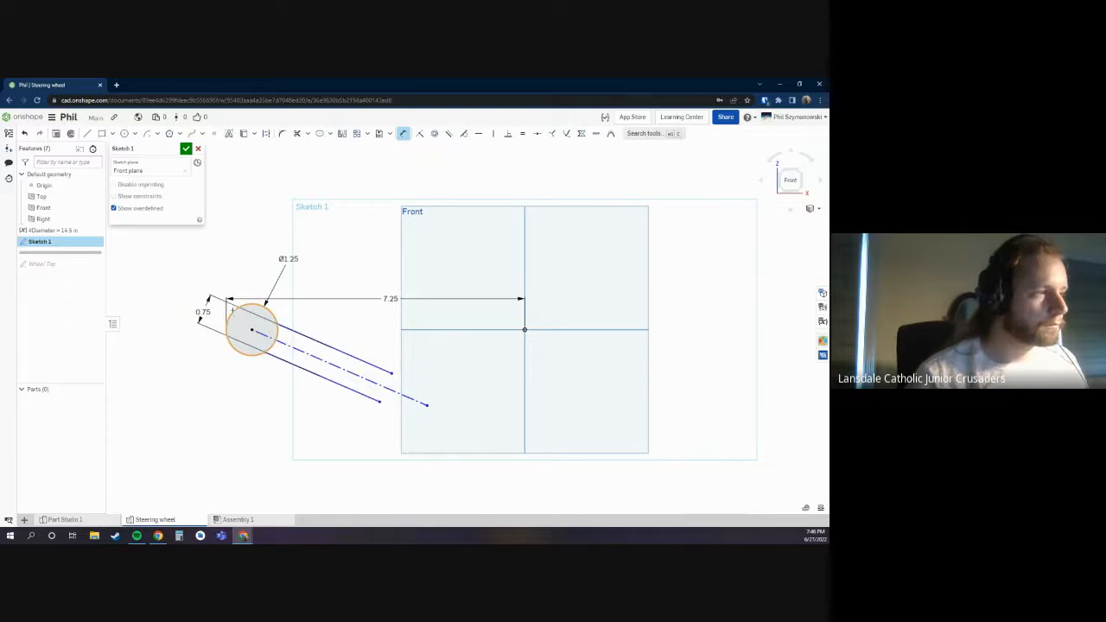
Step: Close the spoke profile with a lower line about 3.5 in long to the vertical centreline, a vertical line about 0.8 in long, and an upper line
{"action": "right_click", "coordinate": [440, 387]}
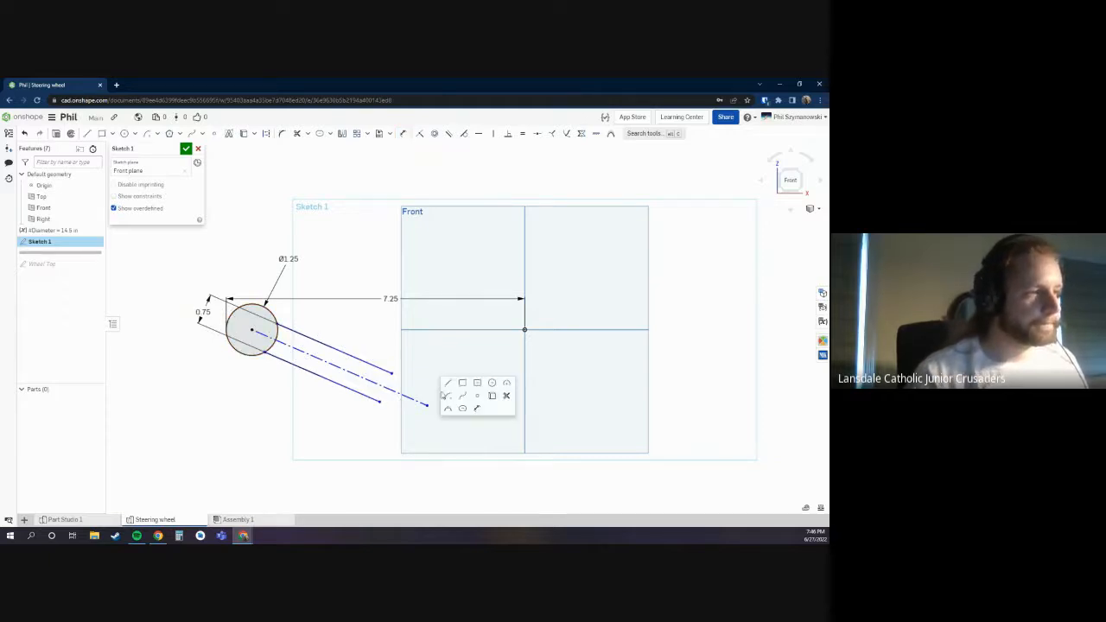
{"action": "left_click", "coordinate": [447, 383]}
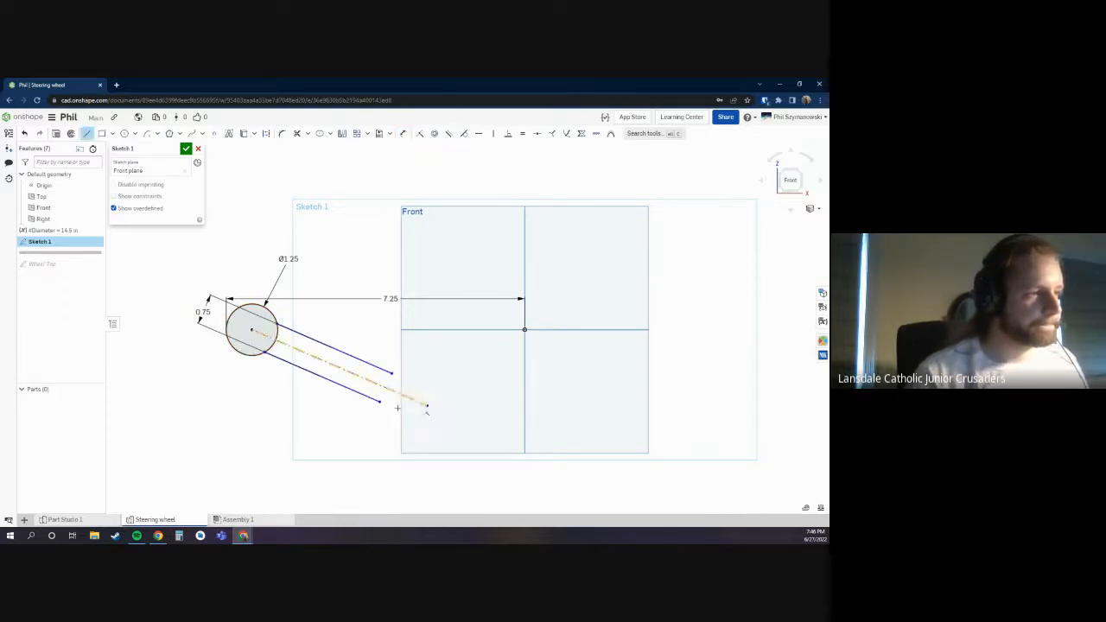
{"action": "left_click", "coordinate": [380, 402]}
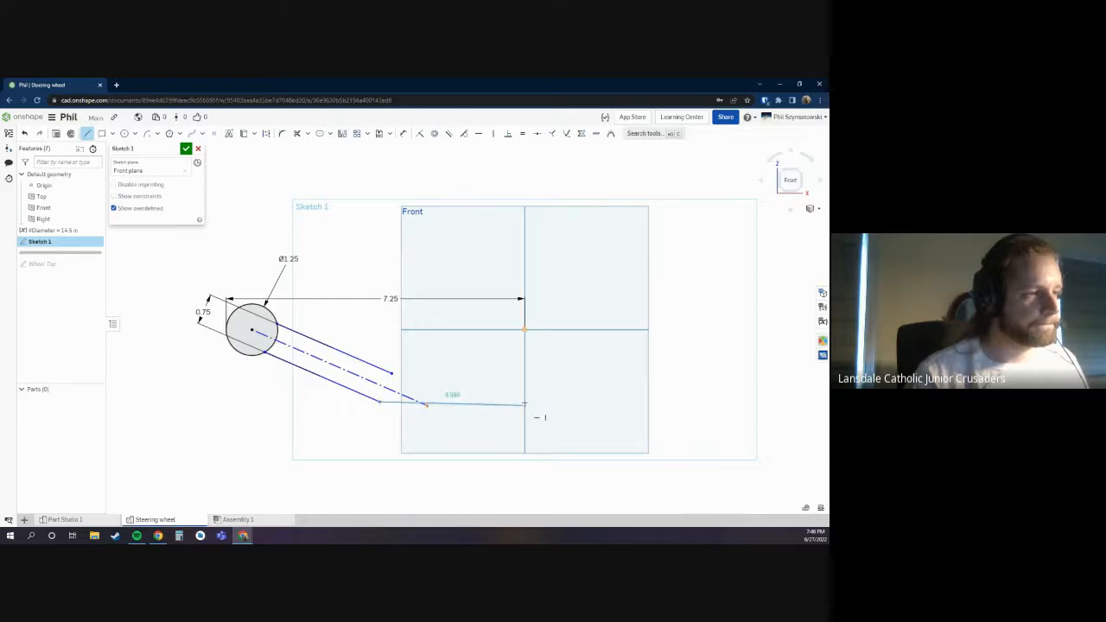
{"action": "left_click", "coordinate": [525, 404]}
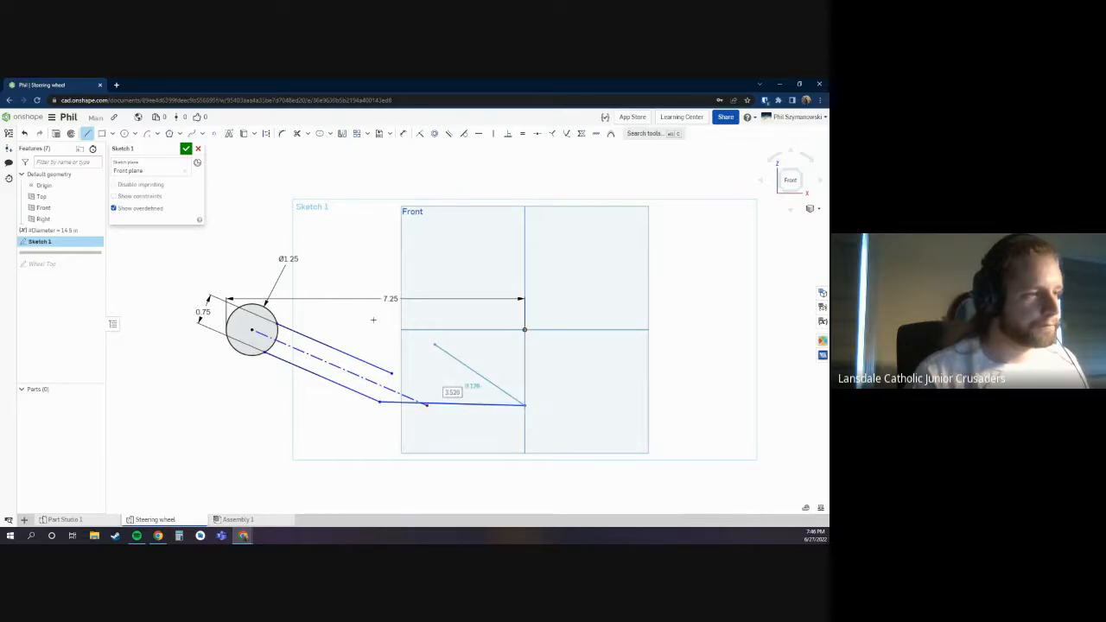
{"action": "left_click", "coordinate": [523, 373]}
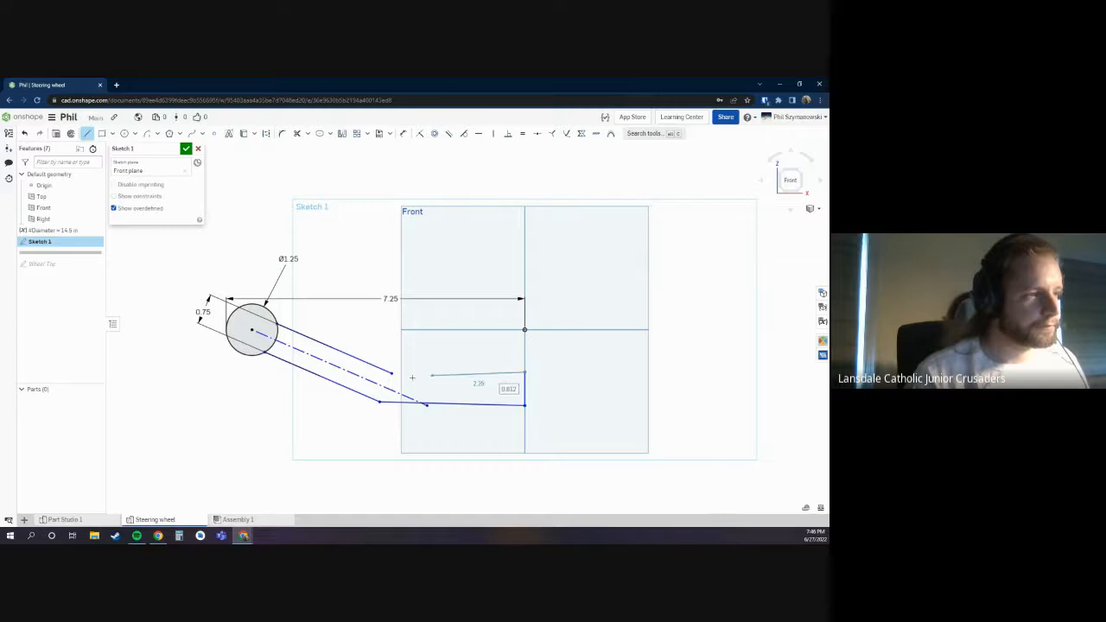
{"action": "left_click", "coordinate": [392, 373]}
{"action": "key", "text": "Escape"}
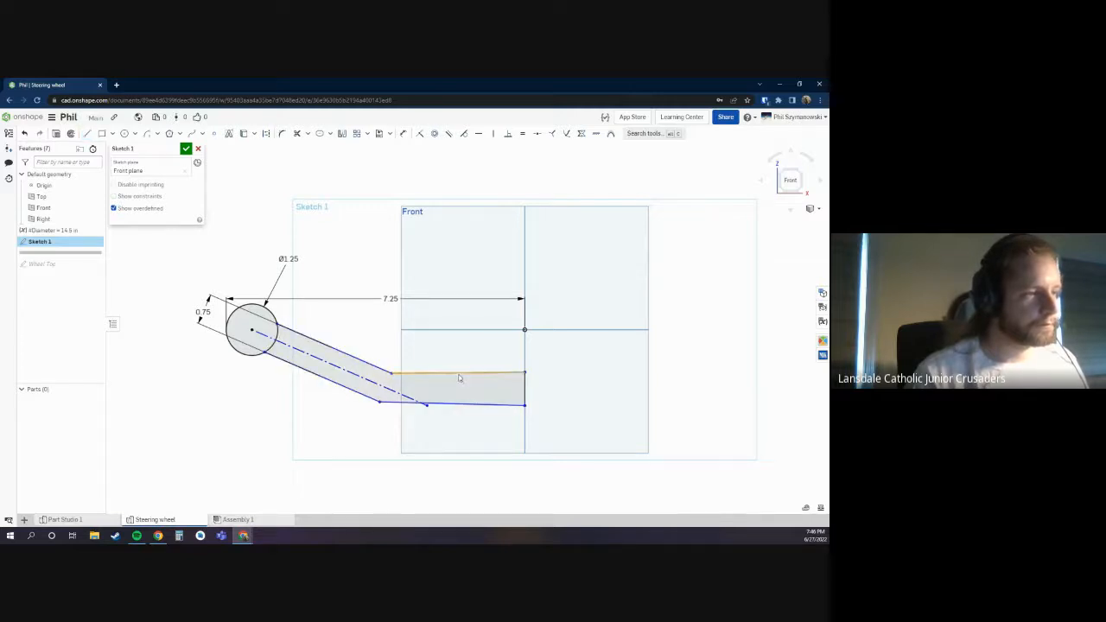
Step: Set the profile's vertical end line to 1 in and make the upper and lower lines meeting it horizontal
{"action": "left_click", "coordinate": [517, 329]}
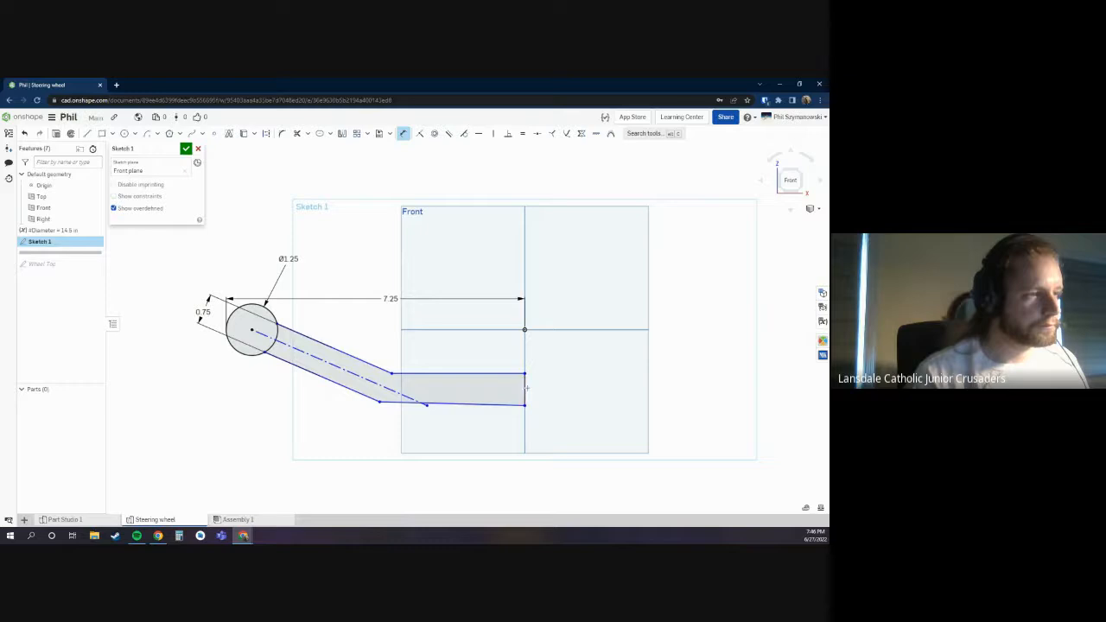
{"action": "type", "text": "1"}
{"action": "key", "text": "Return"}
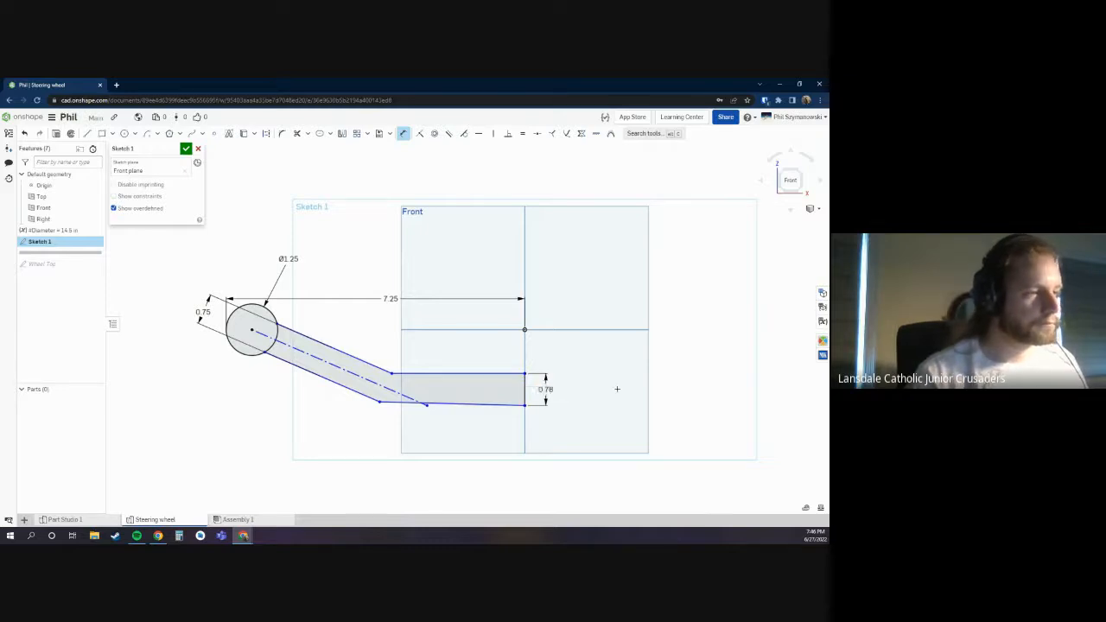
{"action": "left_click", "coordinate": [497, 414]}
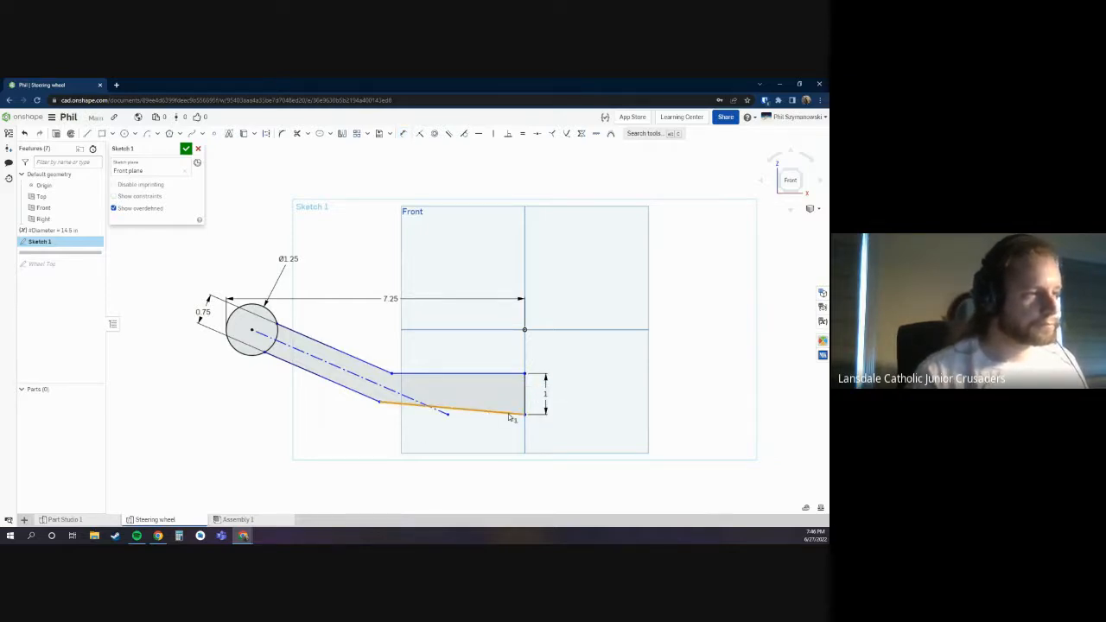
{"action": "key", "text": "h"}
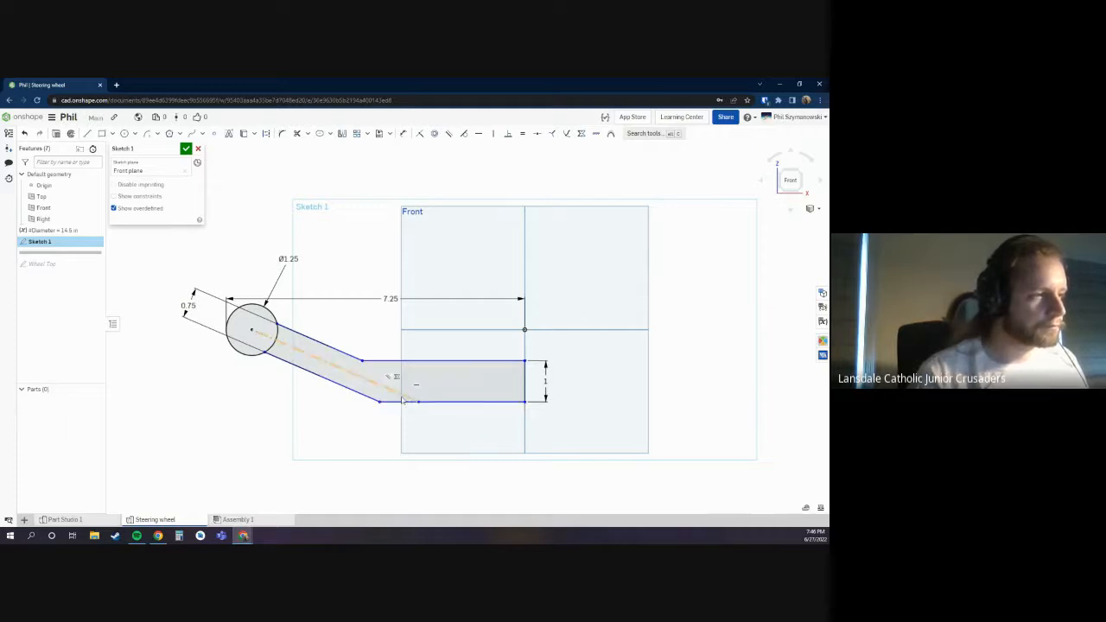
Step: Delete the coincident constraint between the construction line's free end and the lower horizontal line, and move the horizontal hub section further down
{"action": "left_click_drag", "start_coordinate": [419, 404], "coordinate": [386, 387]}
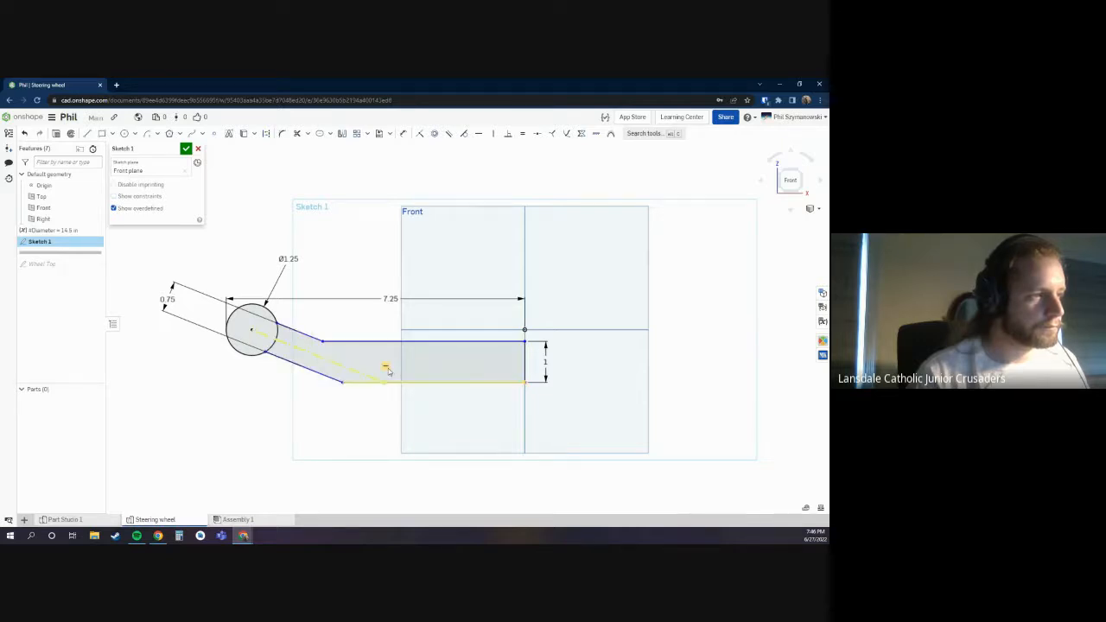
{"action": "left_click", "coordinate": [385, 367]}
{"action": "key", "text": "Delete"}
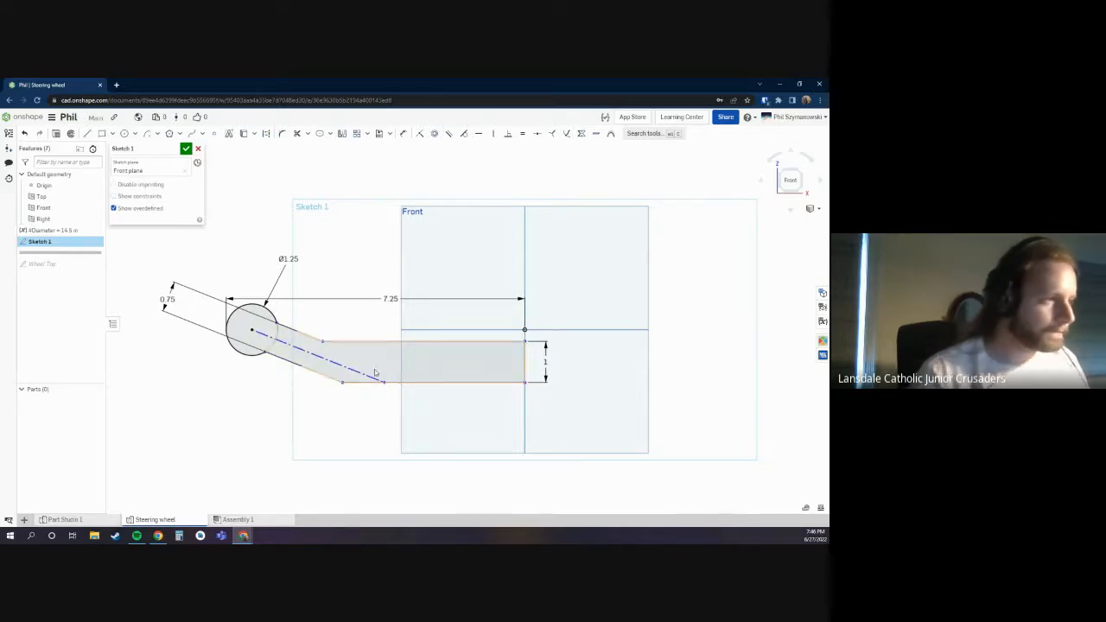
{"action": "mouse_move", "coordinate": [387, 384]}
{"action": "left_mouse_down"}
{"action": "mouse_move", "coordinate": [342, 363]}
{"action": "mouse_move", "coordinate": [384, 377]}
{"action": "left_mouse_up"}
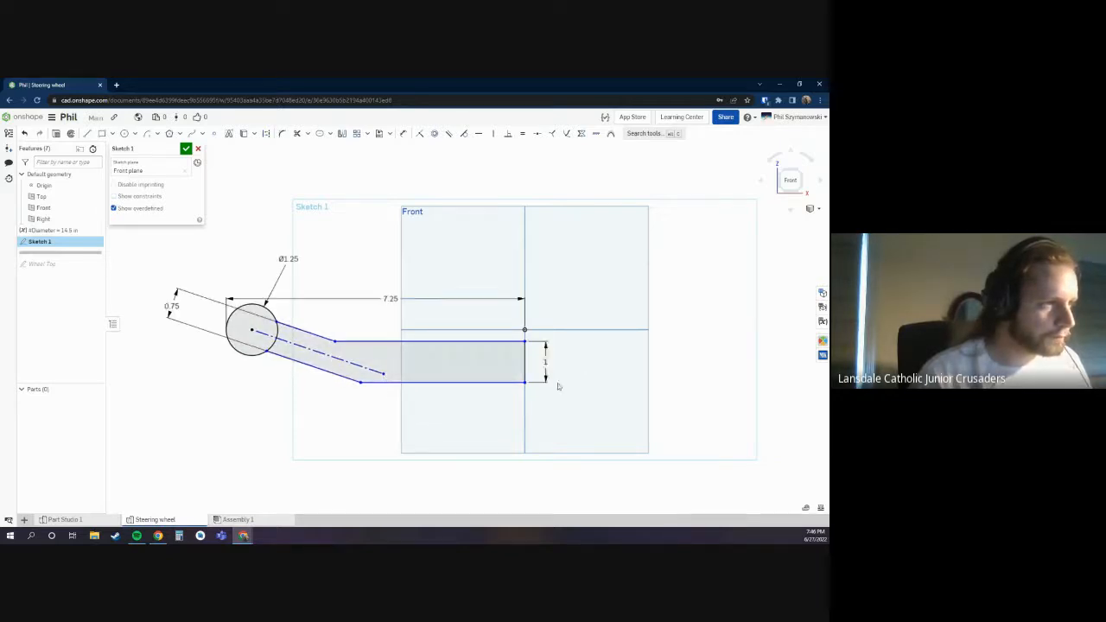
{"action": "left_click_drag", "start_coordinate": [529, 387], "coordinate": [521, 408]}
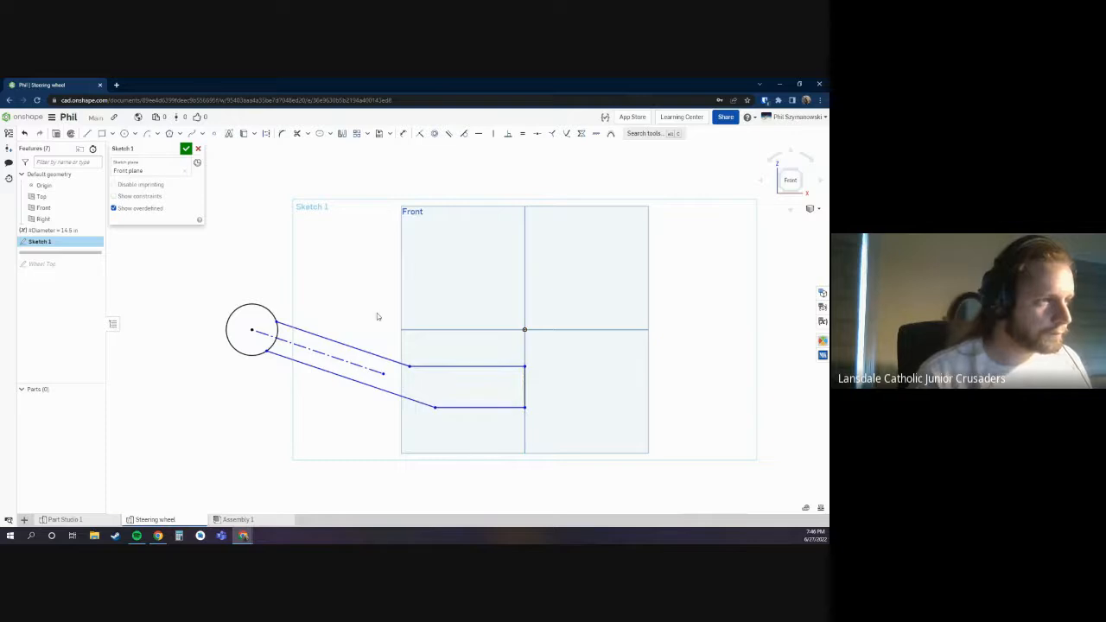
Step: Dimension the vertical distance from the origin down to the upper horizontal line at 1 in
{"action": "key", "text": "d"}
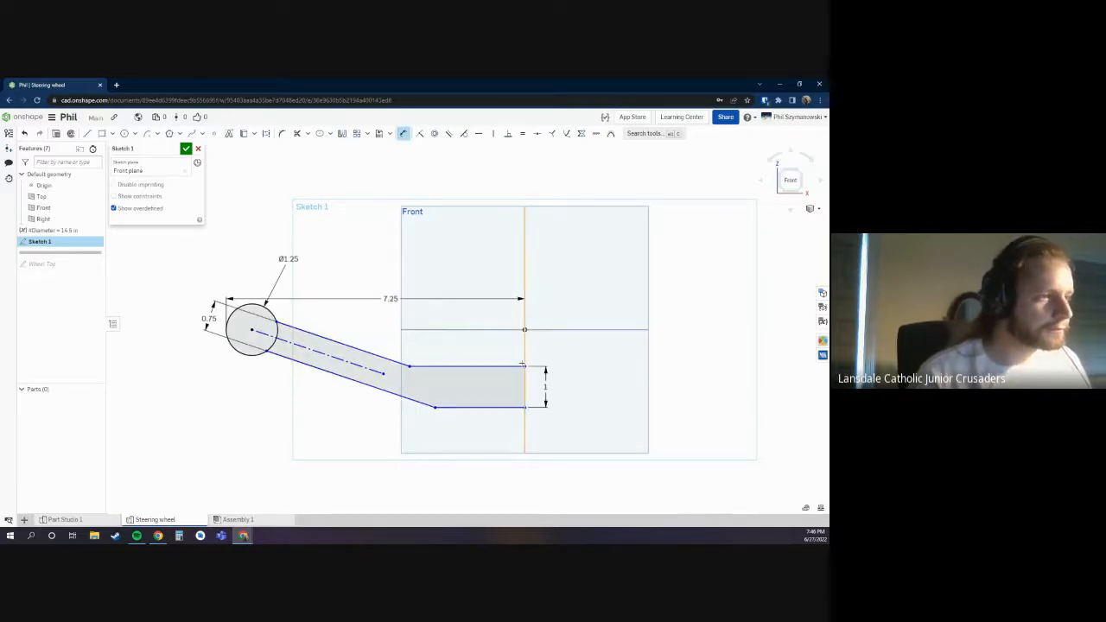
{"action": "left_click", "coordinate": [510, 368]}
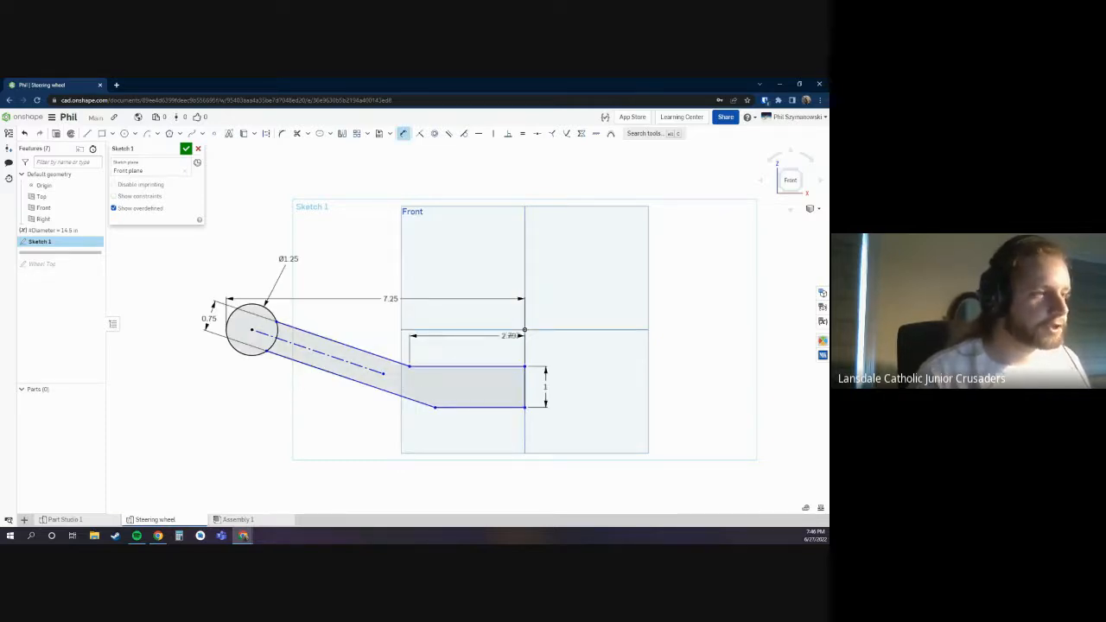
{"action": "left_click", "coordinate": [523, 329]}
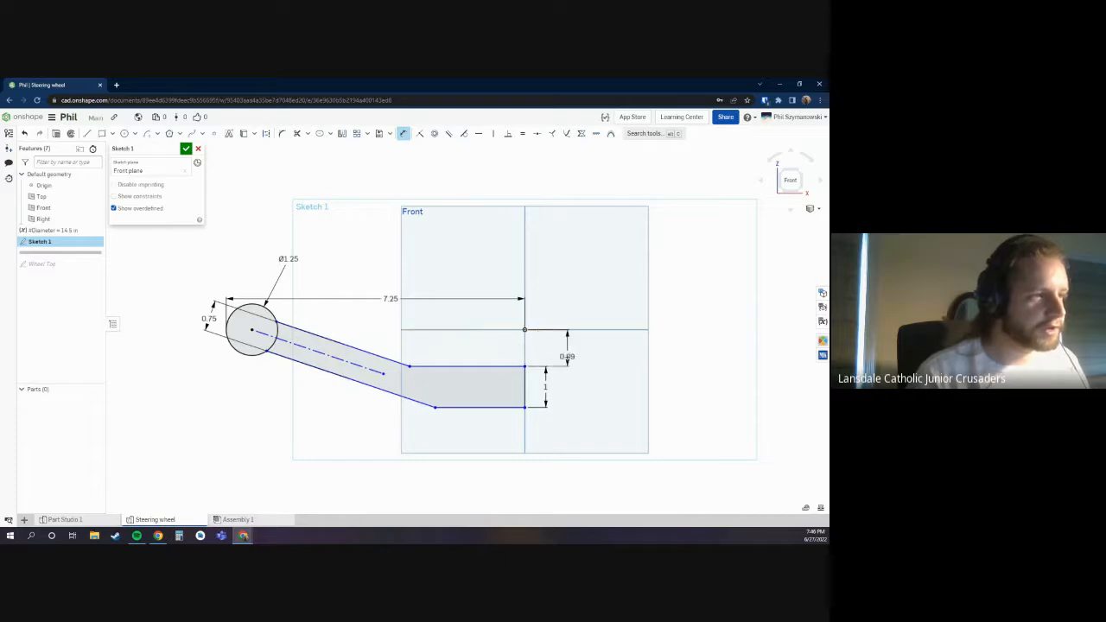
{"action": "left_click", "coordinate": [632, 354]}
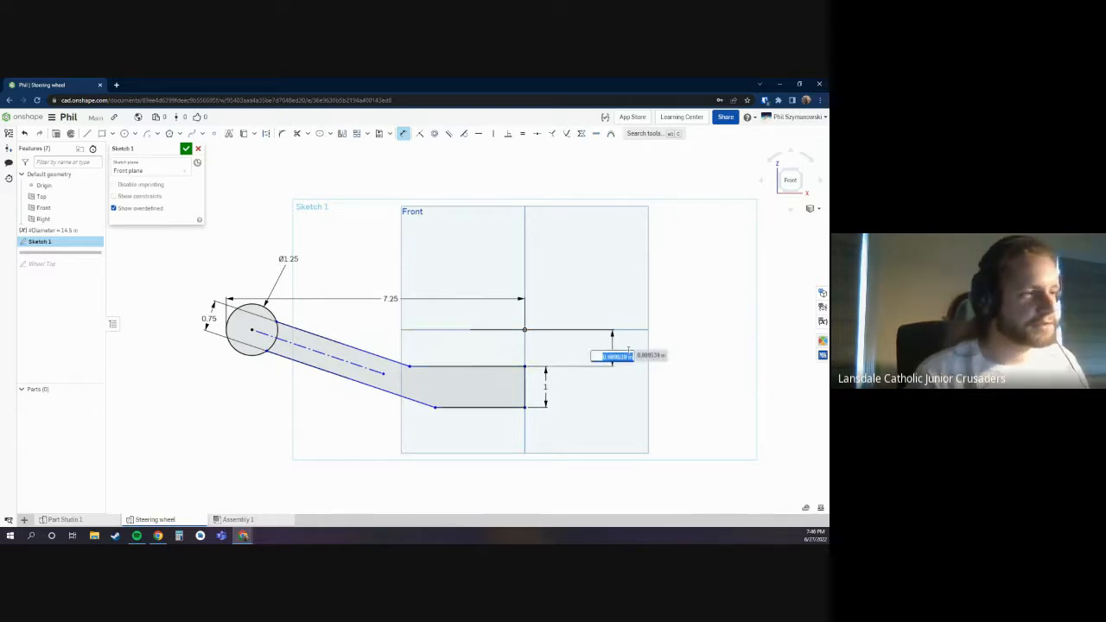
{"action": "type", "text": "1"}
{"action": "key", "text": "Return"}
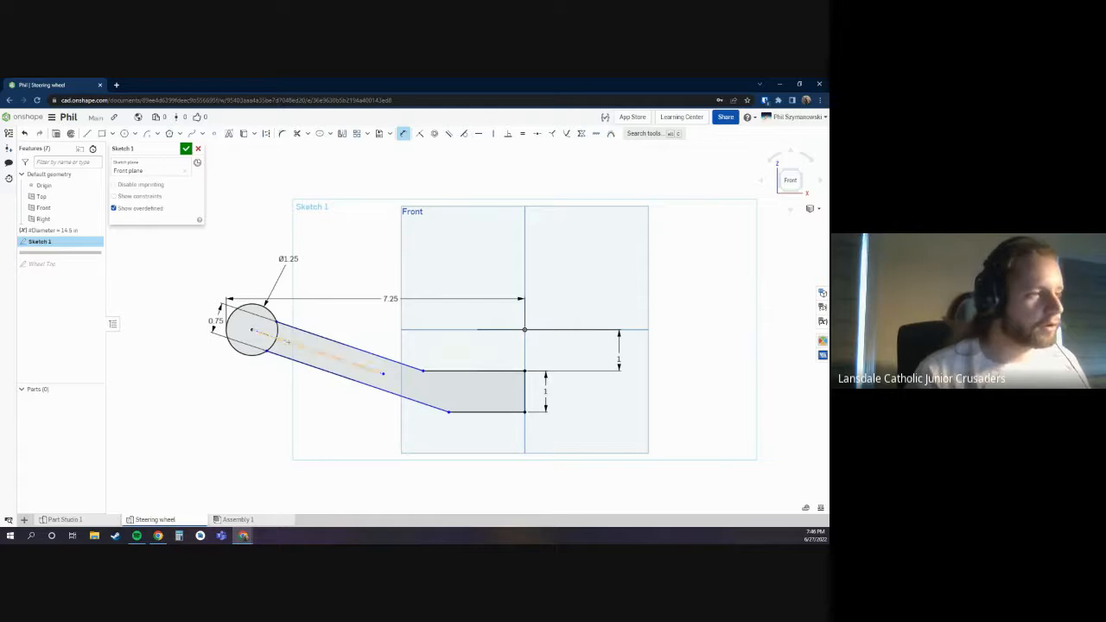
Step: Dimension the upper horizontal line's length as #Diameter/6
{"action": "left_click_drag", "start_coordinate": [422, 374], "coordinate": [449, 371]}
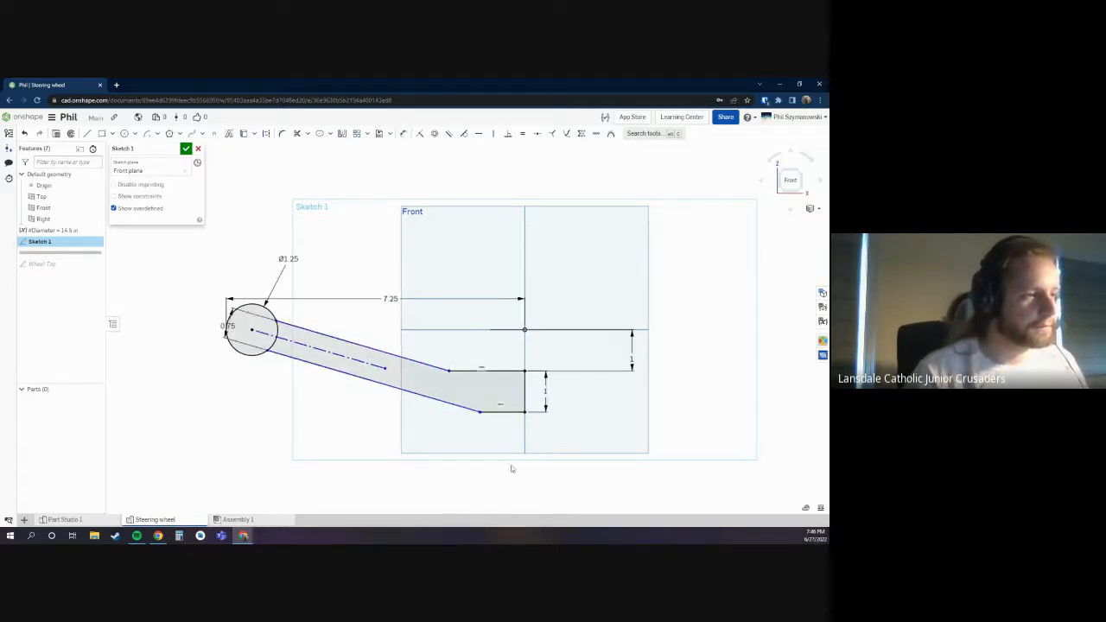
{"action": "key", "text": "d"}
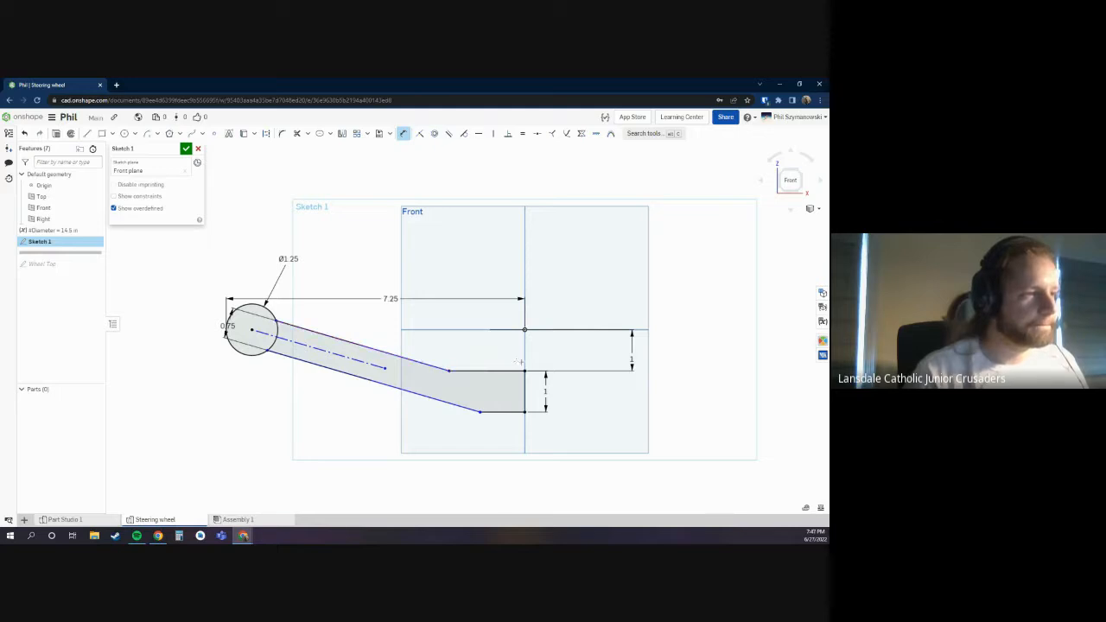
{"action": "left_click", "coordinate": [526, 380]}
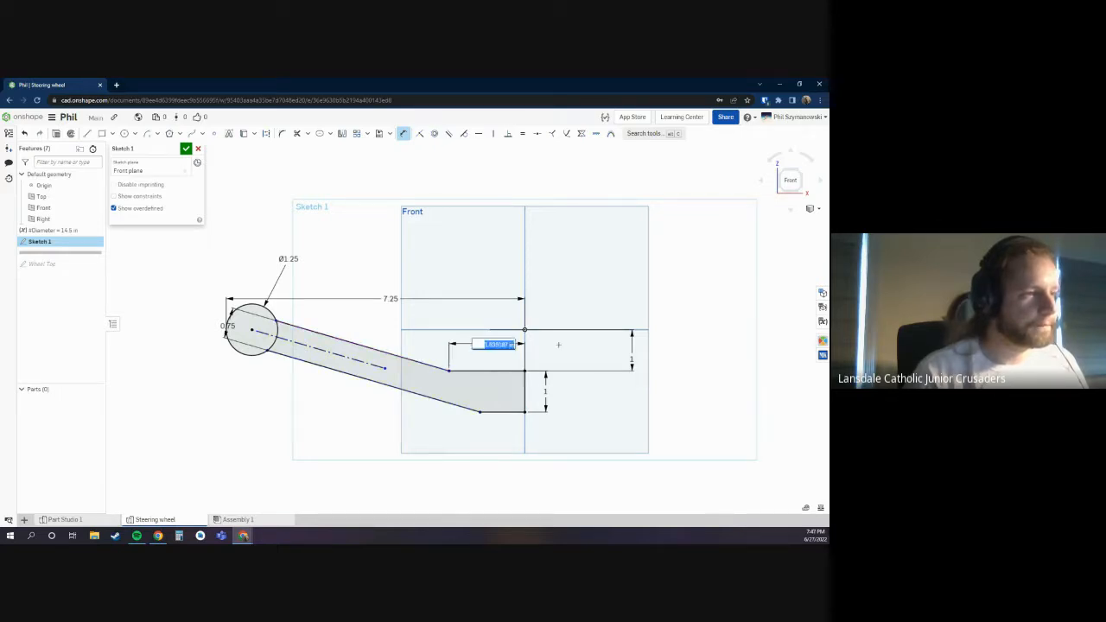
{"action": "type", "text": "#"}
{"action": "key", "text": "Return"}
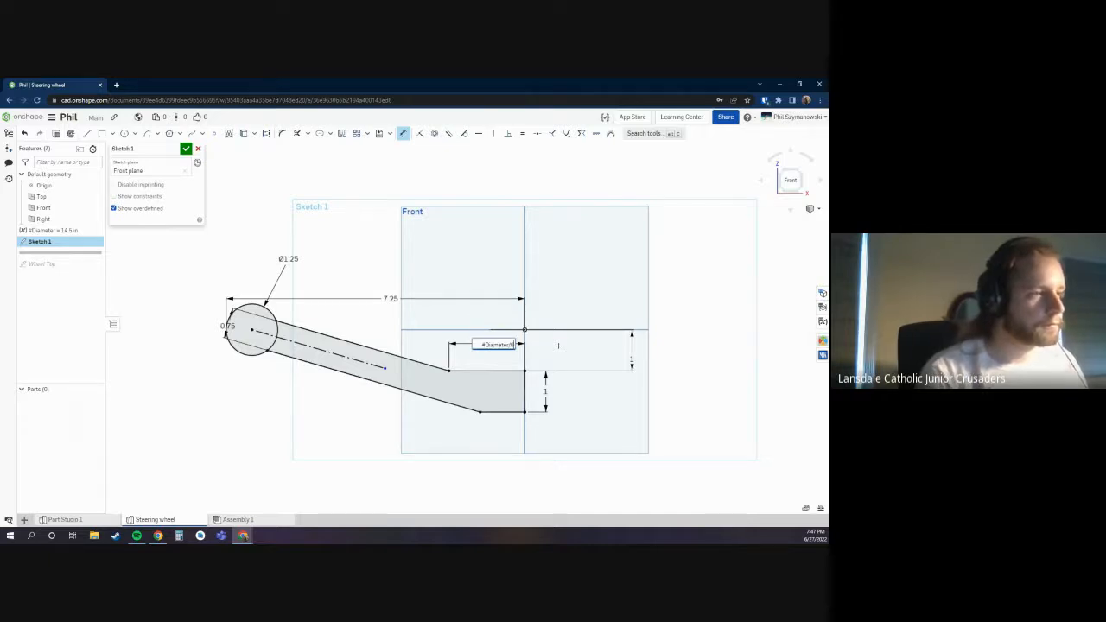
{"action": "key", "text": "Return"}
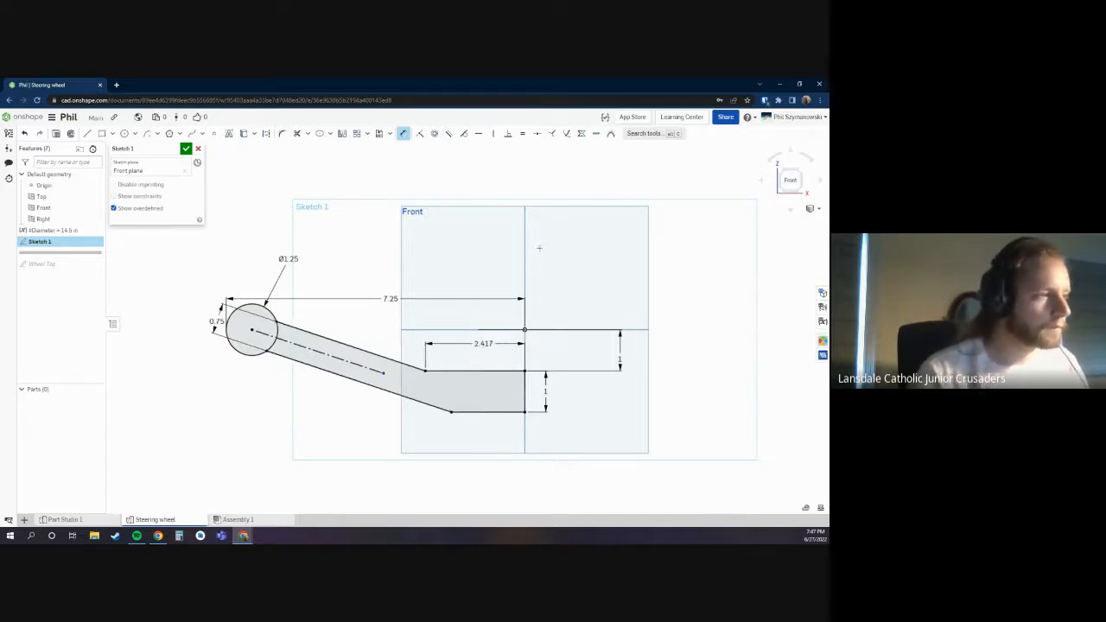
Step: Shorten the construction line so its free end lies on the circle, and finish the sketch
{"action": "key", "text": "Escape"}
{"action": "left_click_drag", "start_coordinate": [385, 375], "coordinate": [422, 381]}
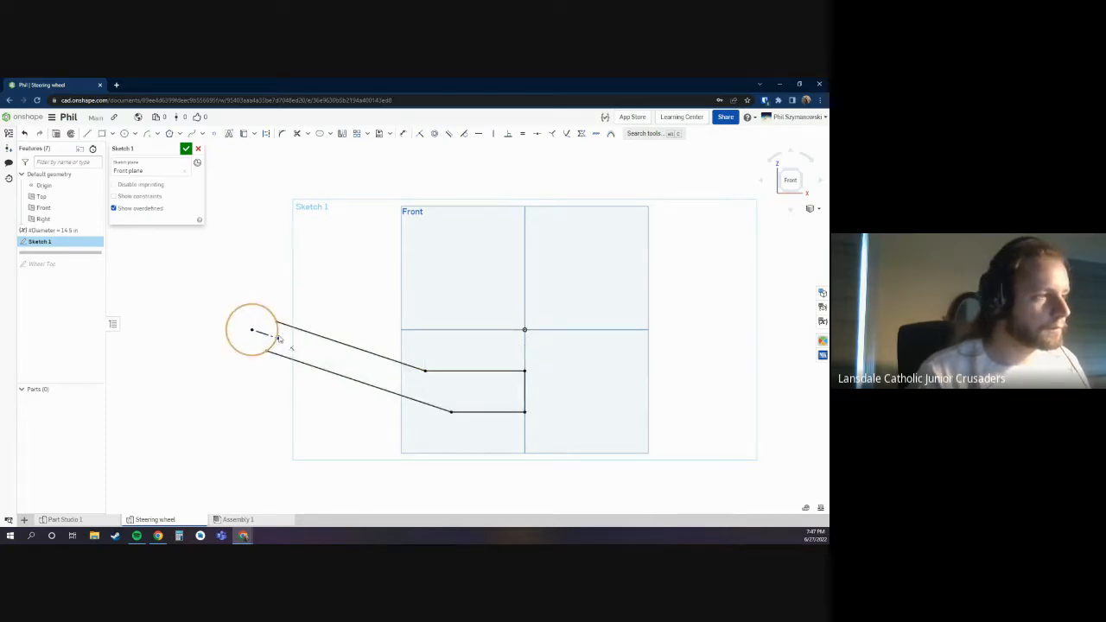
{"action": "left_click", "coordinate": [186, 150]}
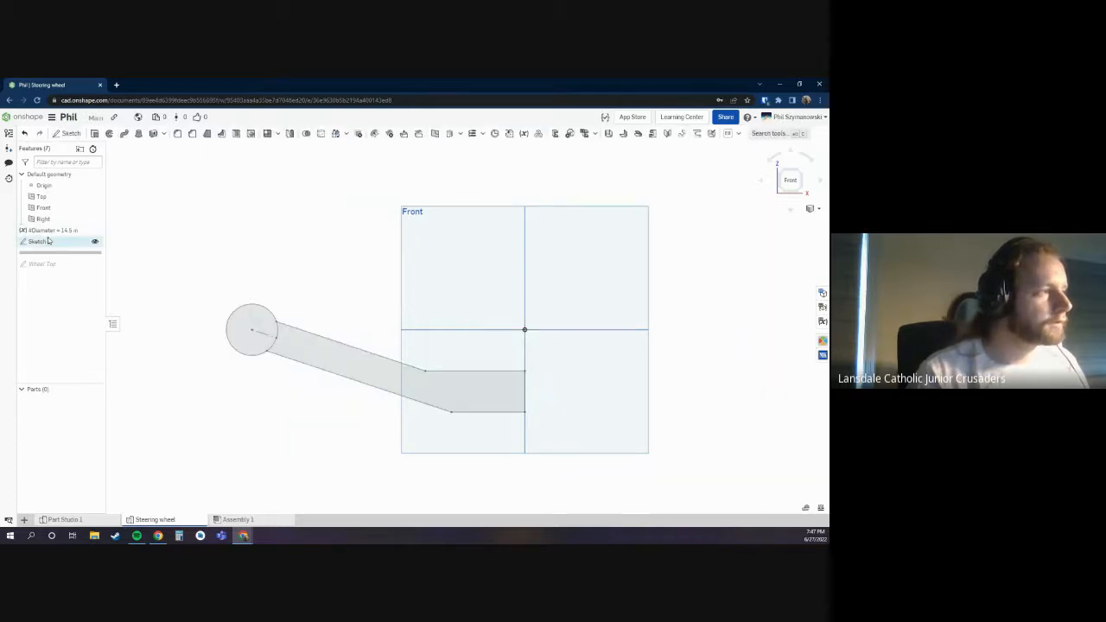
Step: Revolve the whole Front-plane sketch profile a full turn about the vertical end line of the hub section as a new solid
{"action": "left_click", "coordinate": [109, 134]}
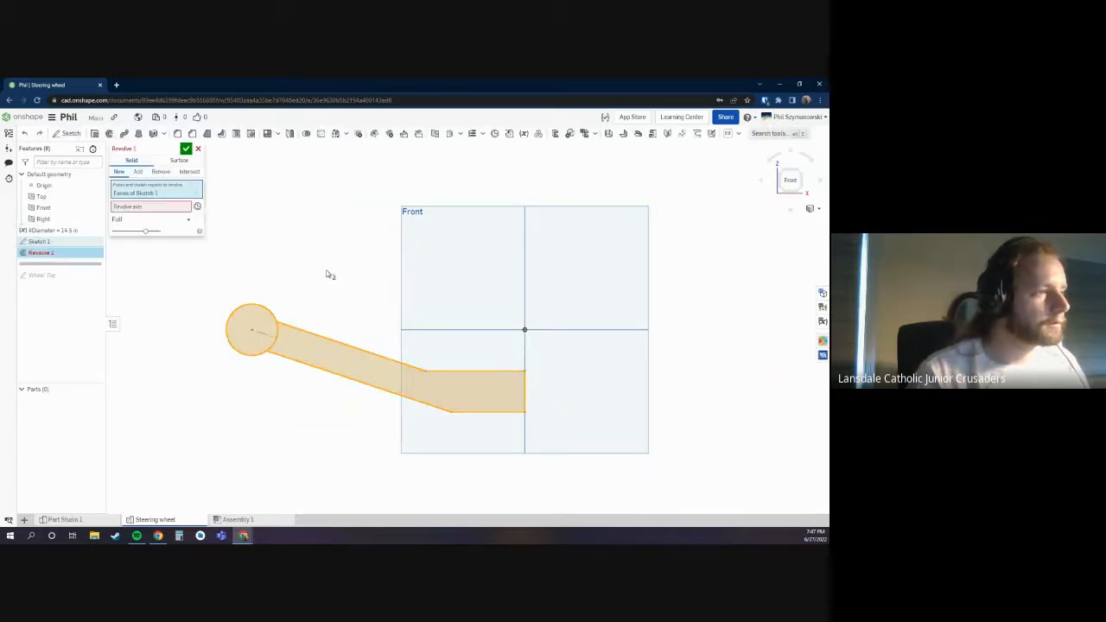
{"action": "right_click_drag", "start_coordinate": [330, 275], "coordinate": [153, 186]}
{"action": "left_click", "coordinate": [124, 207]}
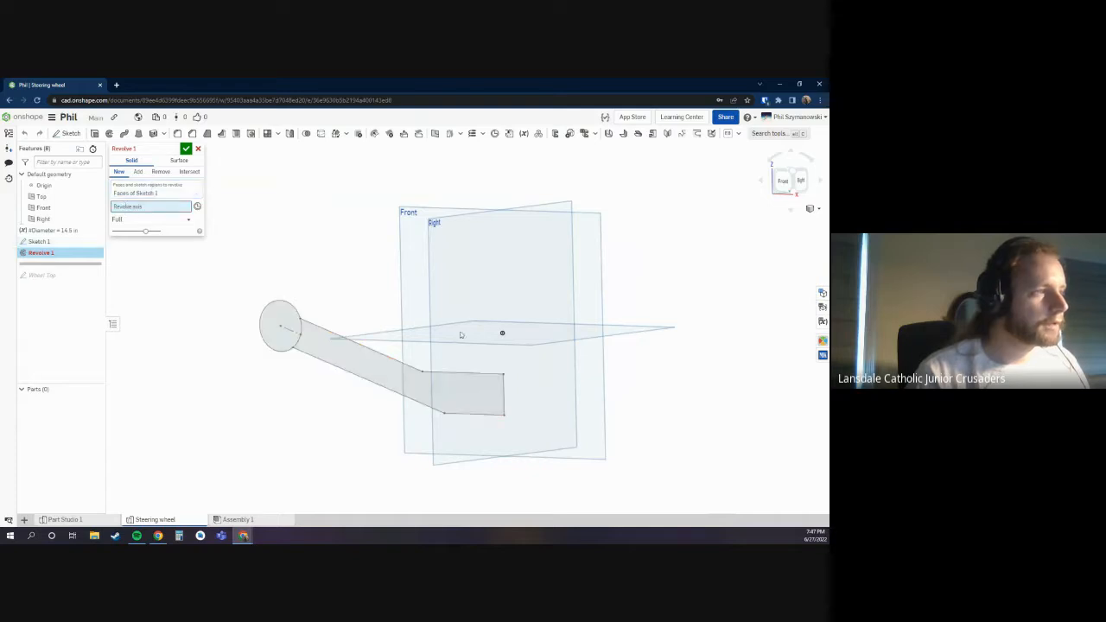
{"action": "left_click", "coordinate": [505, 395]}
{"action": "right_click_drag", "start_coordinate": [448, 293], "coordinate": [338, 286]}
{"action": "left_click", "coordinate": [185, 149]}
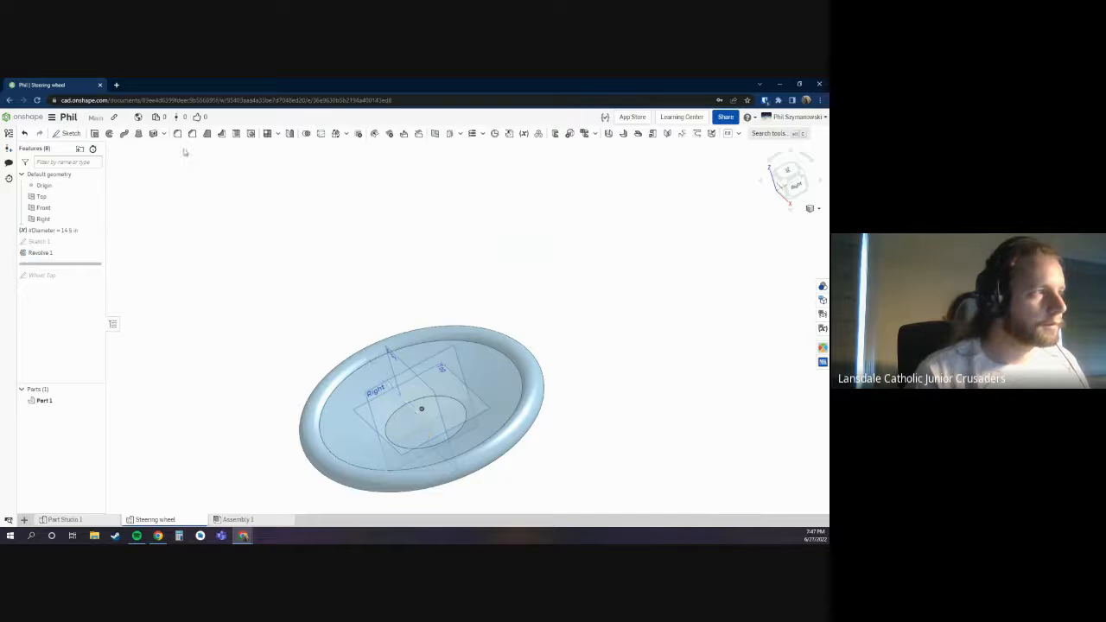
{"action": "key", "text": "shift+7"}
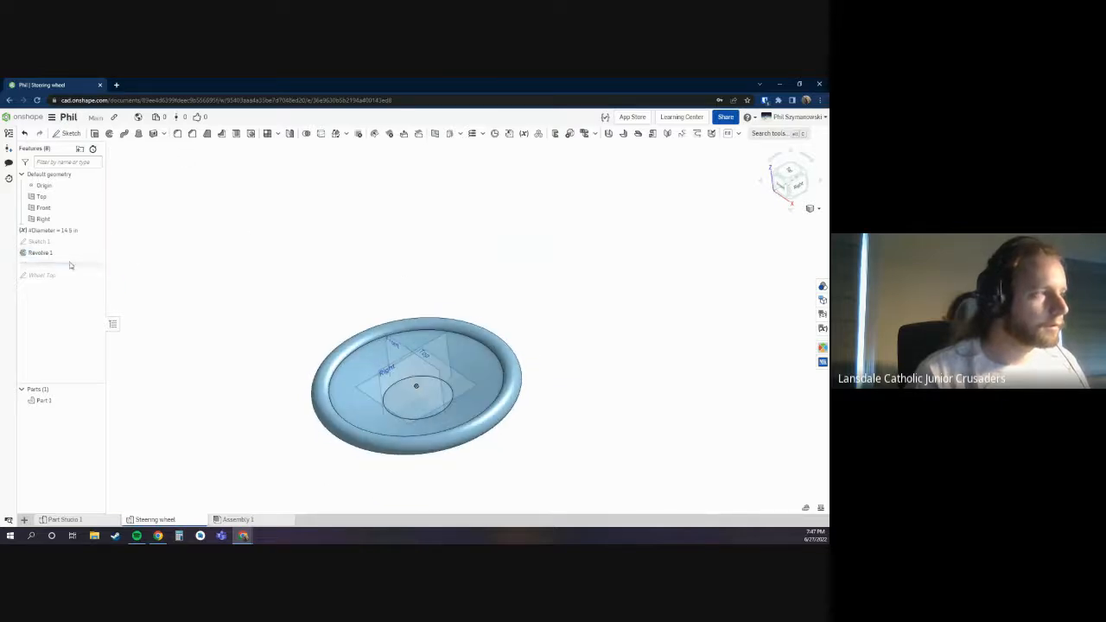
Step: Roll the feature history forward so that the Wheel Top sketch is included after the revolve
{"action": "mouse_move", "coordinate": [71, 262]}
{"action": "left_mouse_down"}
{"action": "mouse_move", "coordinate": [86, 284]}
{"action": "mouse_move", "coordinate": [69, 275]}
{"action": "left_mouse_up"}
{"action": "scroll", "coordinate": [432, 313], "scroll_direction": "down", "scroll_amount": 1}
{"action": "right_click_drag", "start_coordinate": [432, 313], "coordinate": [405, 359]}
{"action": "scroll", "coordinate": [442, 250], "scroll_direction": "up", "scroll_amount": 5}
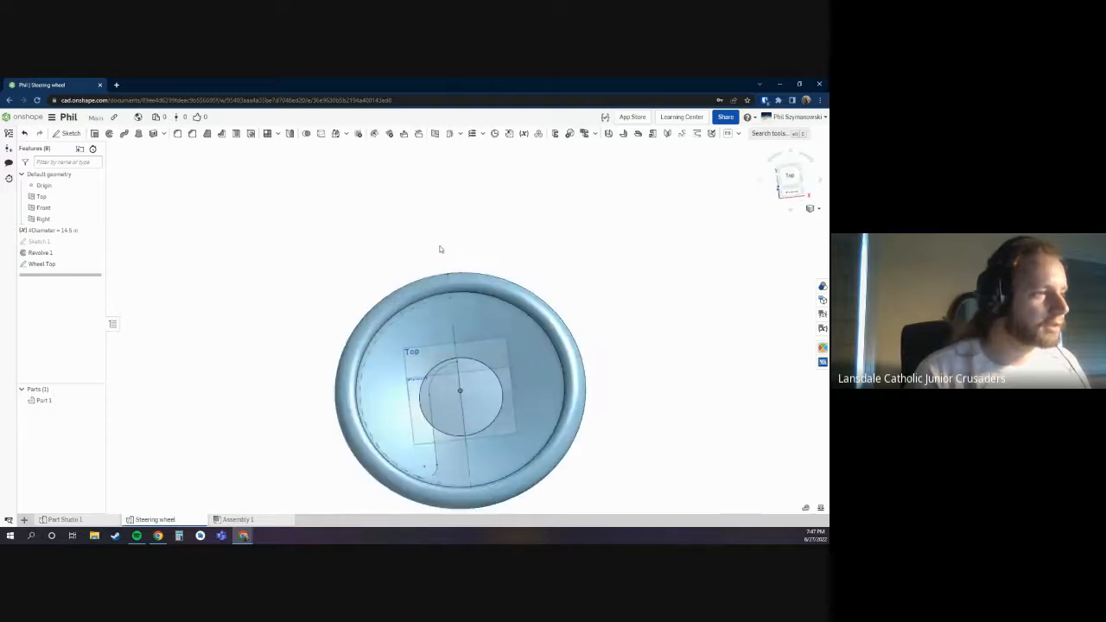
{"action": "right_click_drag", "start_coordinate": [445, 260], "coordinate": [402, 467]}
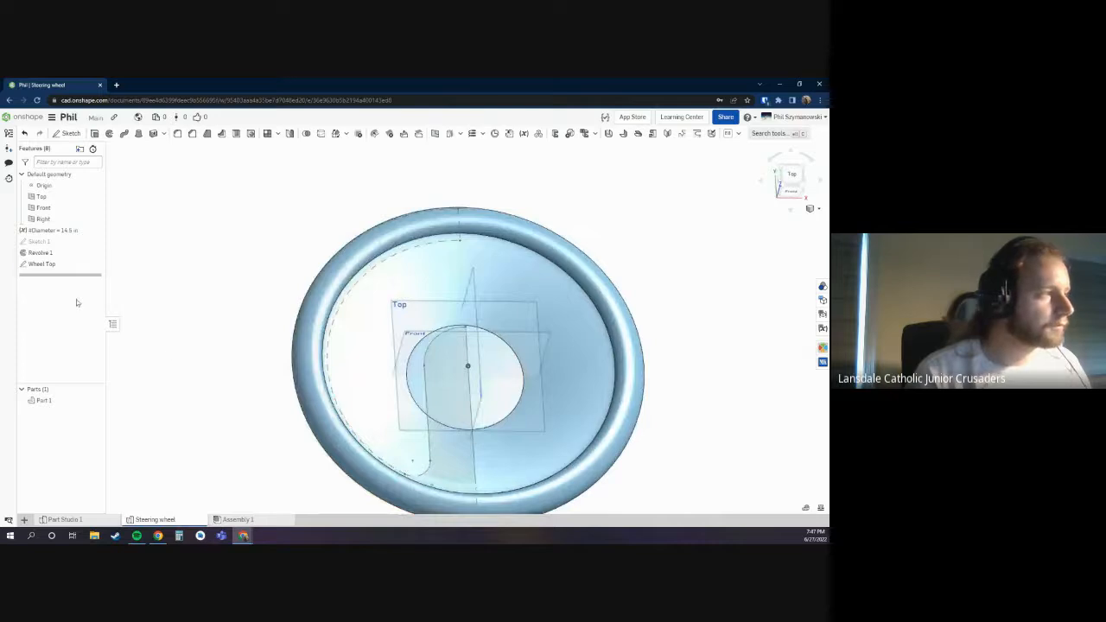
Step: Set up an extrusion of the Wheel Top sketch faces as a Remove operation with the Through all end type
{"action": "left_click", "coordinate": [61, 264]}
{"action": "left_click", "coordinate": [94, 134]}
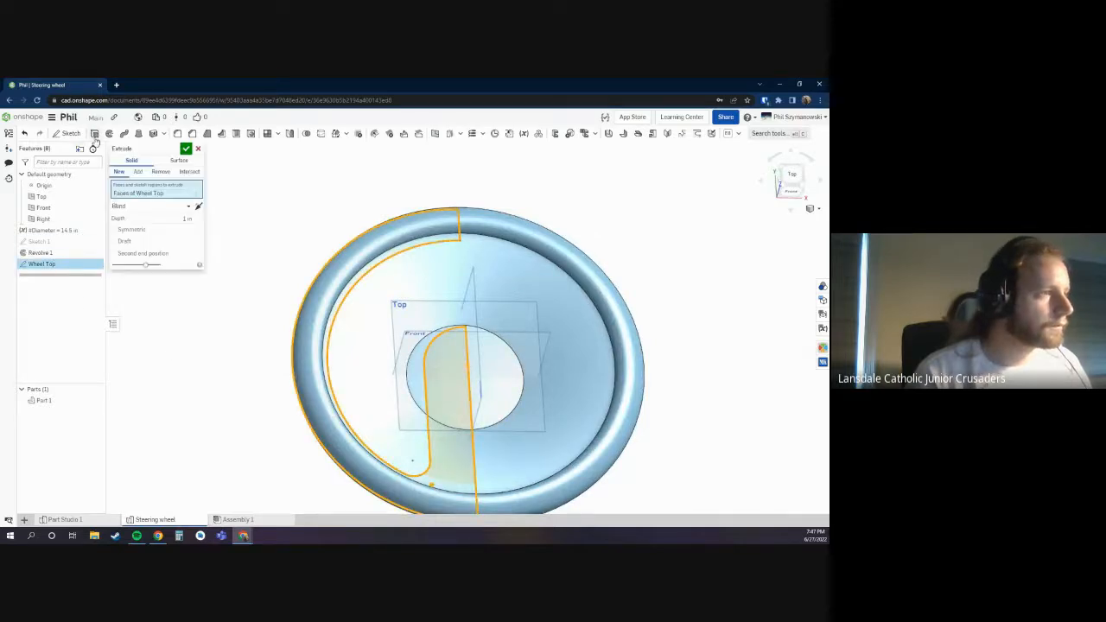
{"action": "left_click", "coordinate": [154, 206]}
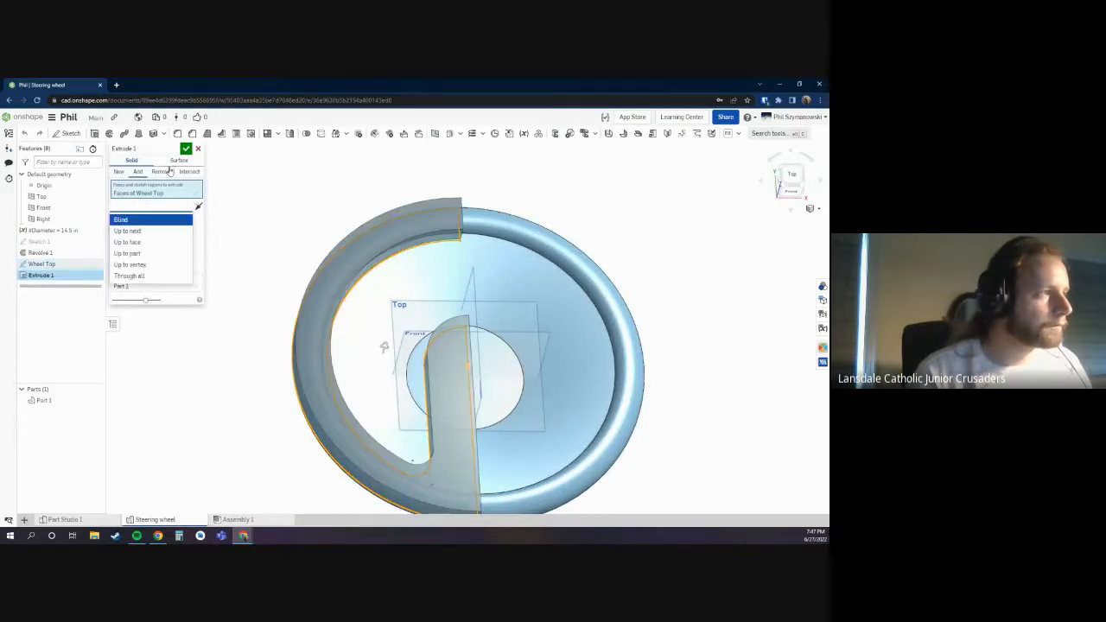
{"action": "left_click", "coordinate": [168, 171]}
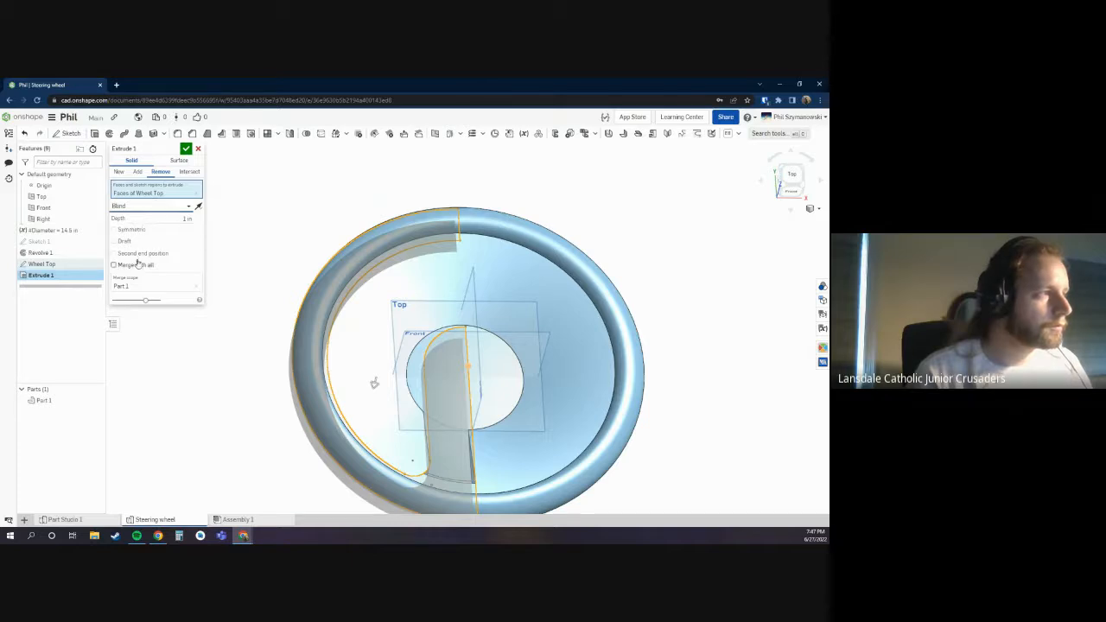
{"action": "left_click", "coordinate": [147, 207]}
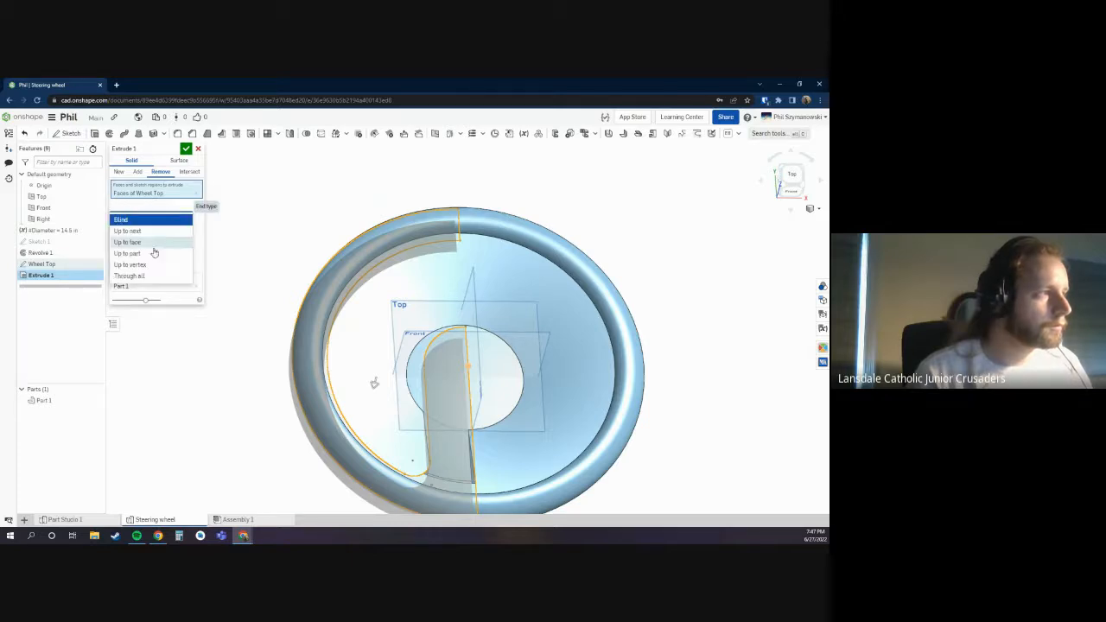
{"action": "left_click", "coordinate": [154, 275]}
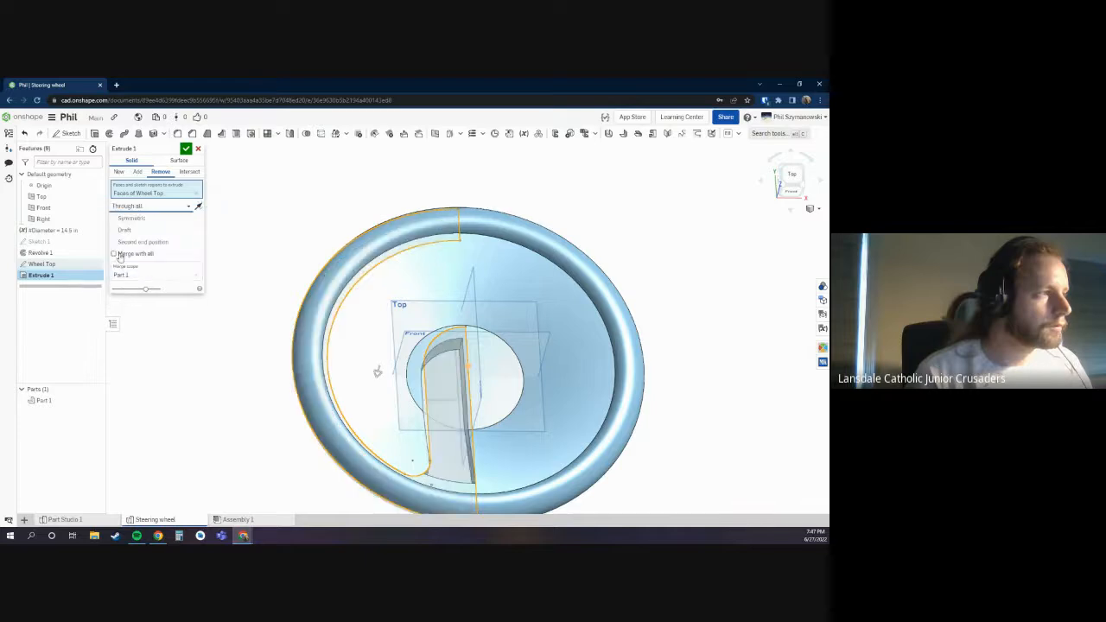
Step: Add a second end position to the Wheel Top extrusion and set it to Through all
{"action": "left_click", "coordinate": [114, 242]}
{"action": "left_click", "coordinate": [151, 254]}
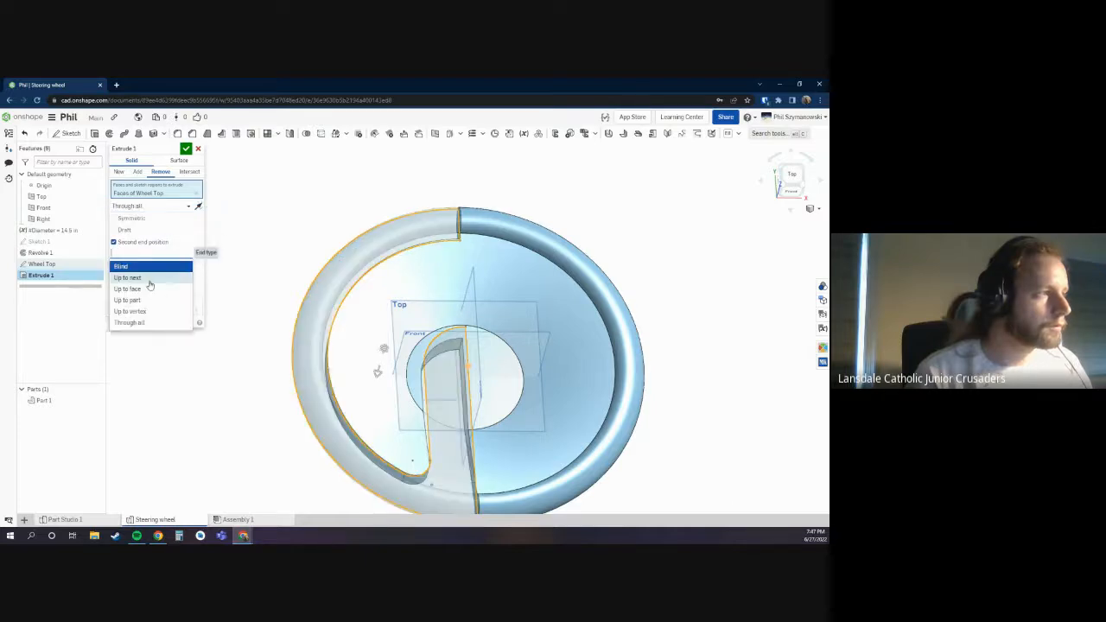
{"action": "left_click", "coordinate": [153, 323]}
{"action": "right_click_drag", "start_coordinate": [354, 277], "coordinate": [269, 246]}
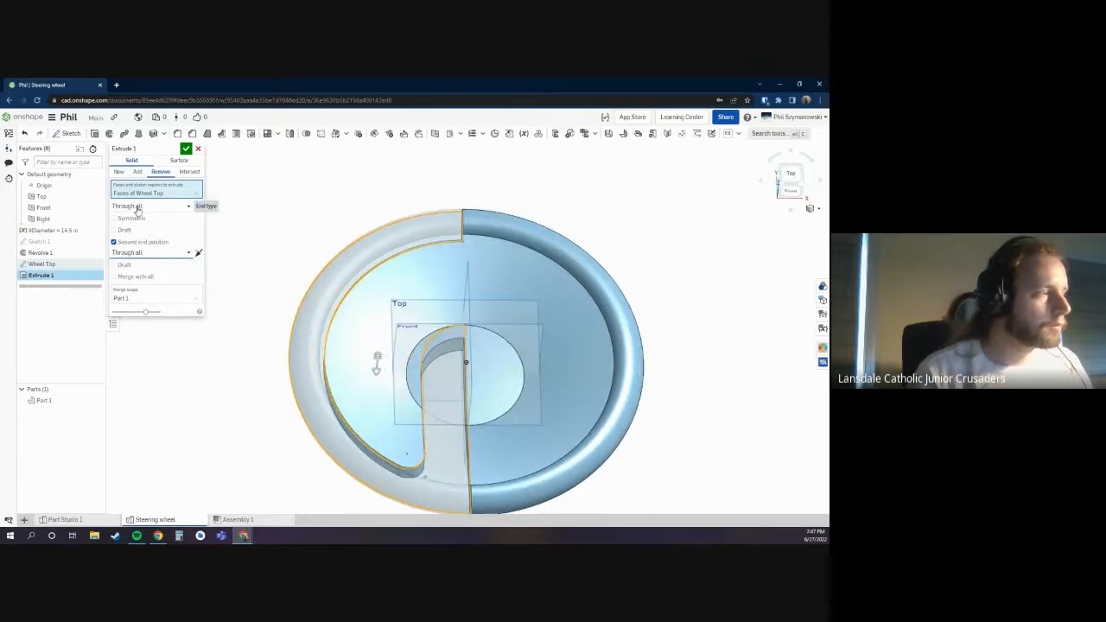
{"action": "right_click_drag", "start_coordinate": [292, 219], "coordinate": [236, 215]}
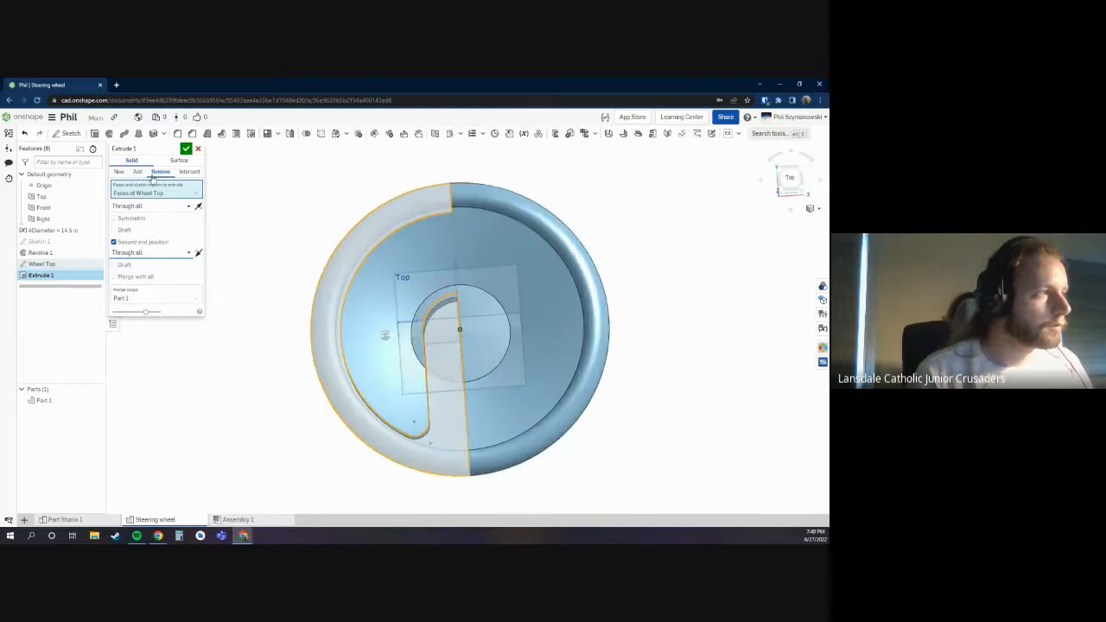
Step: Change the Wheel Top extrusion to an Intersect operation with the revolved part and finish it
{"action": "left_click", "coordinate": [189, 172]}
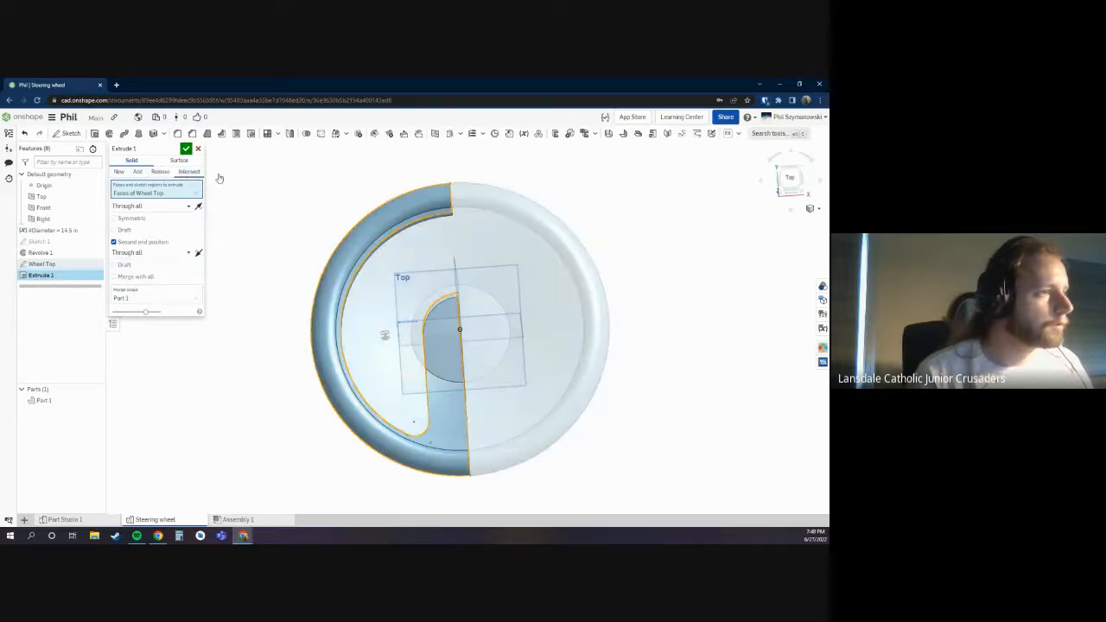
{"action": "right_click_drag", "start_coordinate": [449, 256], "coordinate": [428, 275]}
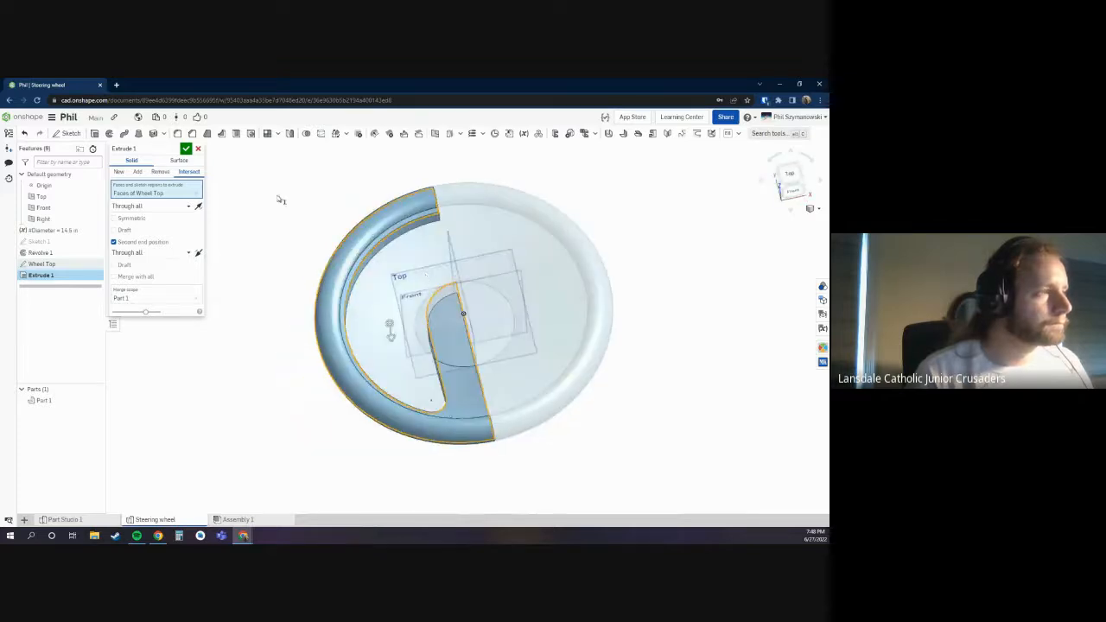
{"action": "left_click", "coordinate": [186, 150]}
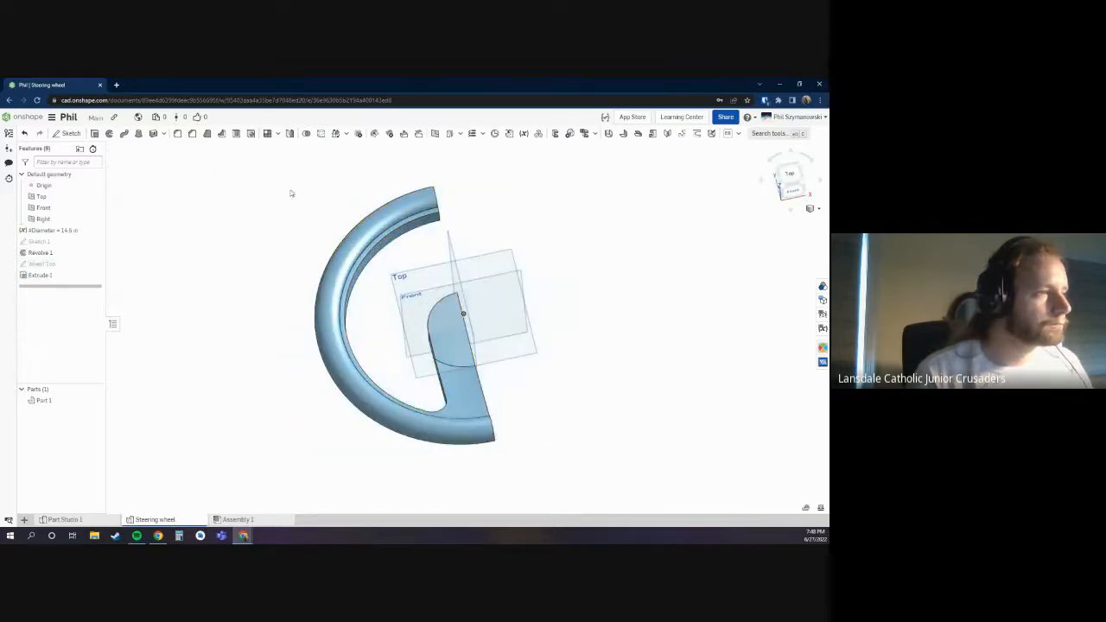
Step: Inspect the rim's inner edge and check the rim-width dimension's value in the Wheel Top sketch
{"action": "mouse_move", "coordinate": [291, 192]}
{"action": "right_mouse_down"}
{"action": "mouse_move", "coordinate": [268, 202]}
{"action": "mouse_move", "coordinate": [445, 204]}
{"action": "right_mouse_up"}
{"action": "scroll", "coordinate": [287, 204], "scroll_direction": "up", "scroll_amount": 3}
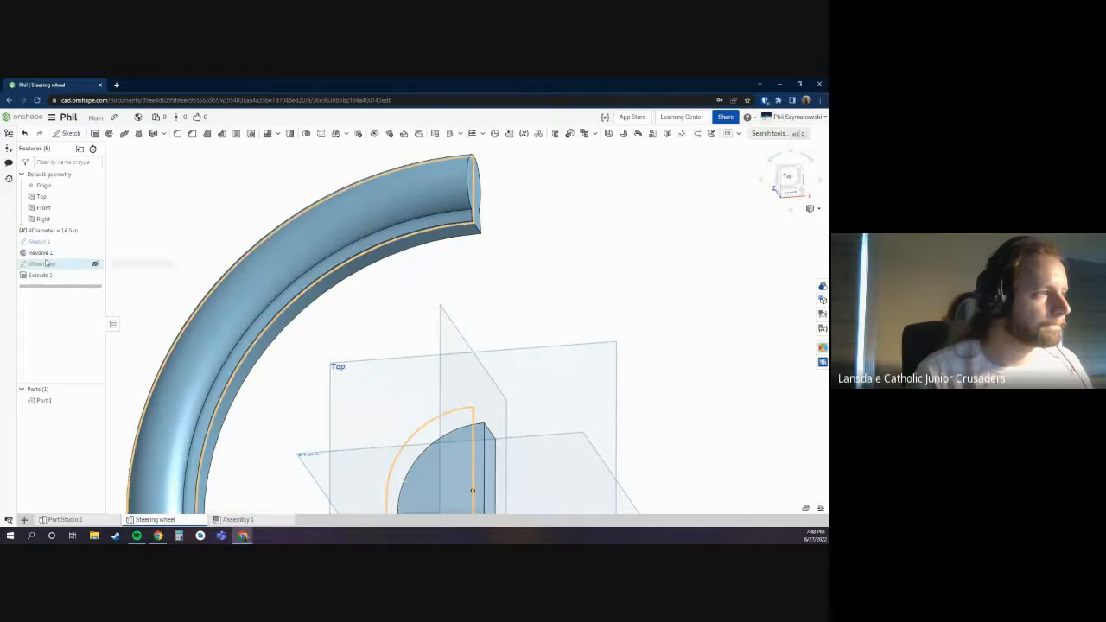
{"action": "double_click", "coordinate": [41, 263]}
{"action": "right_click_drag", "start_coordinate": [557, 255], "coordinate": [565, 256]}
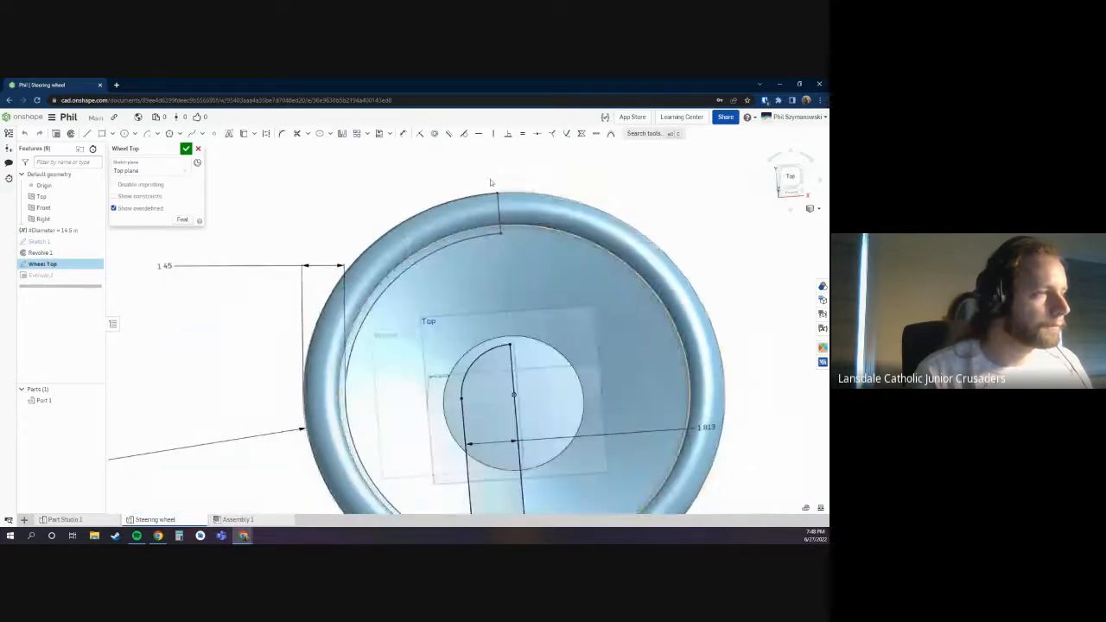
{"action": "scroll", "coordinate": [490, 179], "scroll_direction": "down", "scroll_amount": 3}
{"action": "mouse_move", "coordinate": [474, 214]}
{"action": "right_mouse_down"}
{"action": "mouse_move", "coordinate": [473, 166]}
{"action": "mouse_move", "coordinate": [484, 226]}
{"action": "right_mouse_up"}
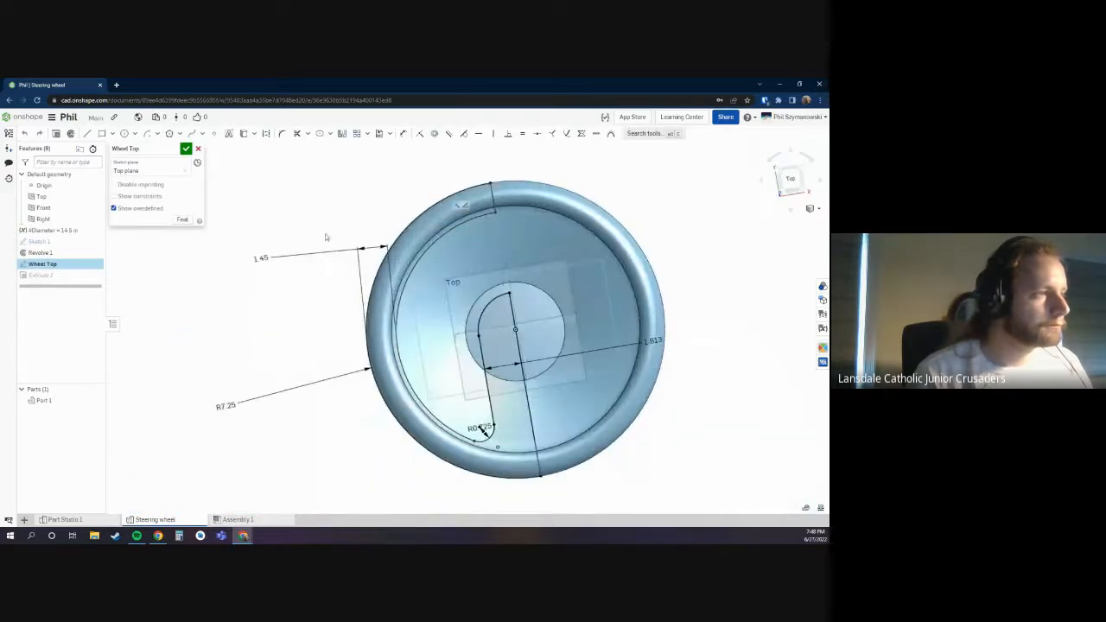
{"action": "double_click", "coordinate": [266, 259]}
{"action": "left_click", "coordinate": [322, 230]}
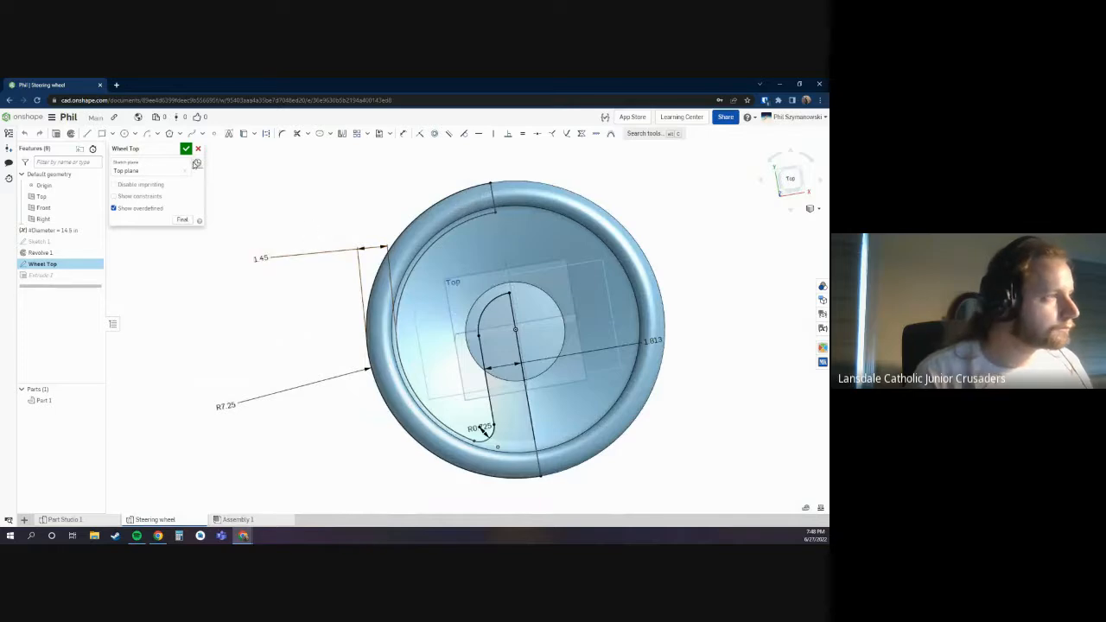
{"action": "left_click", "coordinate": [185, 149]}
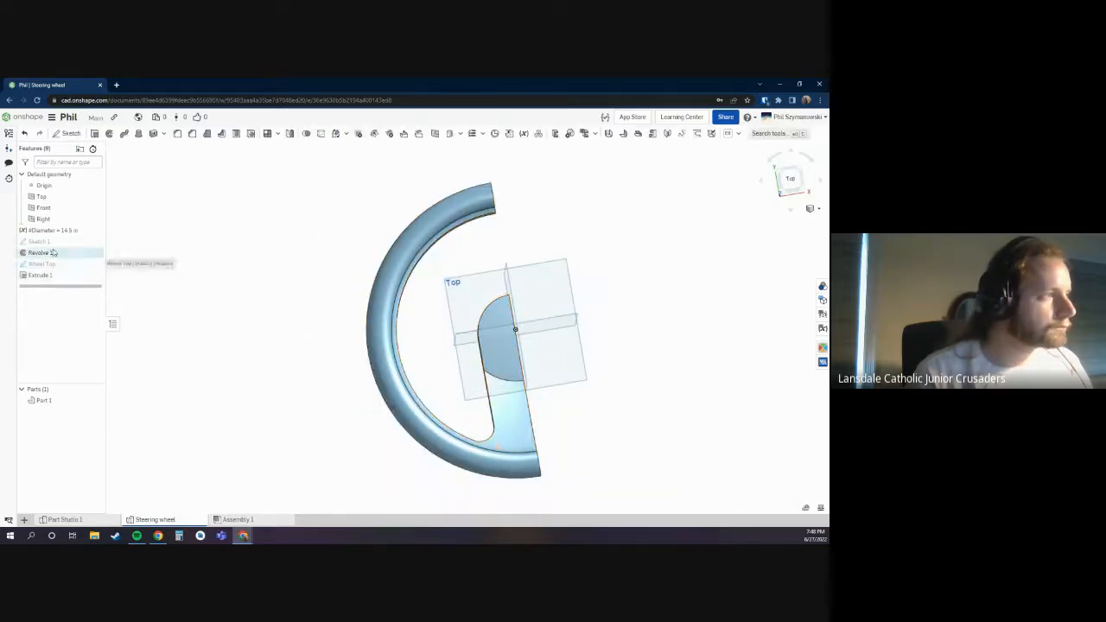
Step: Set the rim circle's diameter in Sketch 1 to 1.45 in with an expression based on #Diameter, and finish the sketch
{"action": "double_click", "coordinate": [49, 243]}
{"action": "right_click_drag", "start_coordinate": [322, 291], "coordinate": [302, 169]}
{"action": "double_click", "coordinate": [389, 321]}
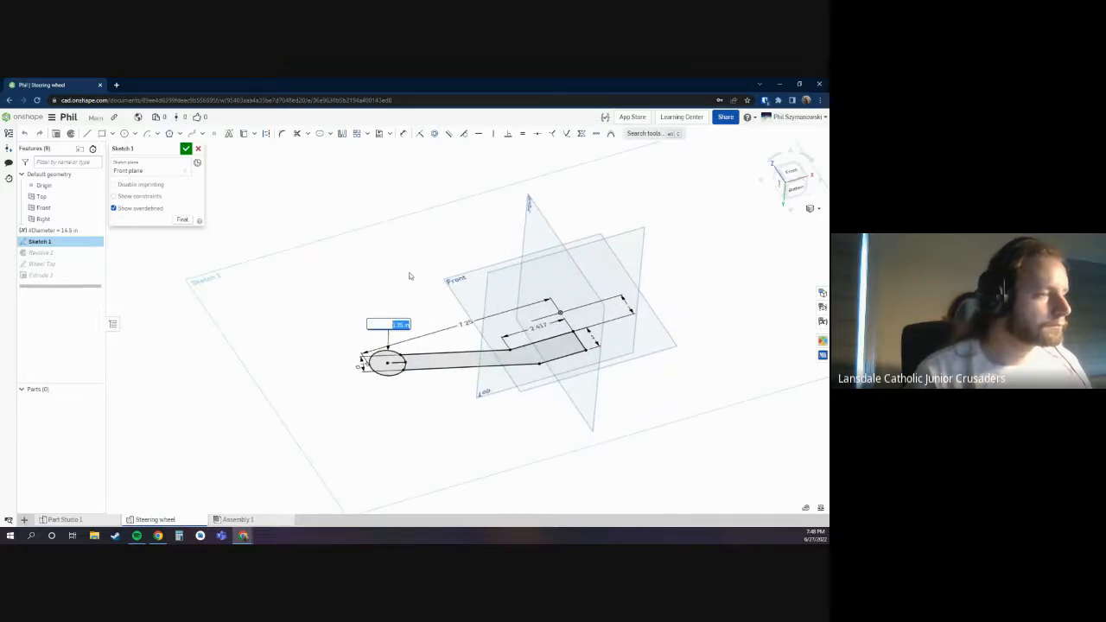
{"action": "type", "text": "#"}
{"action": "key", "text": "Return"}
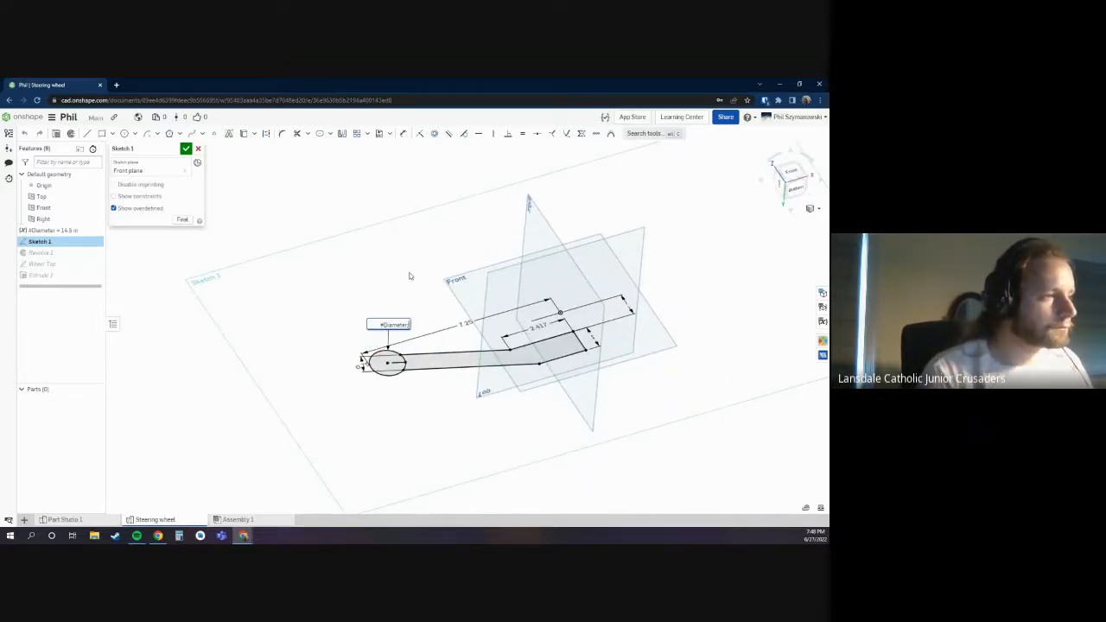
{"action": "key", "text": "Return"}
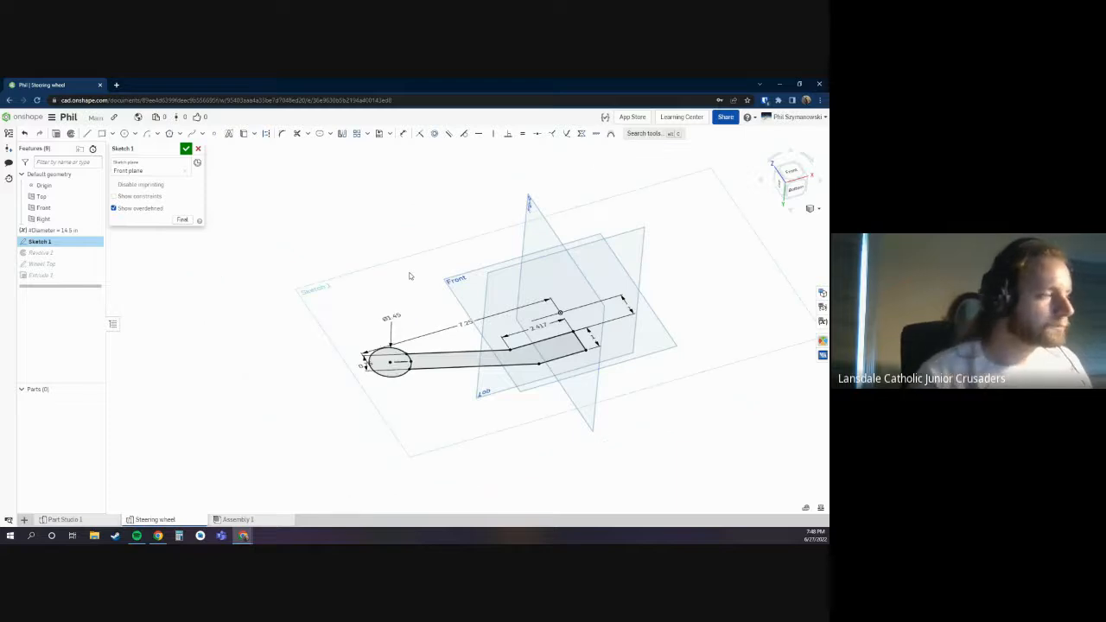
{"action": "left_click", "coordinate": [185, 148]}
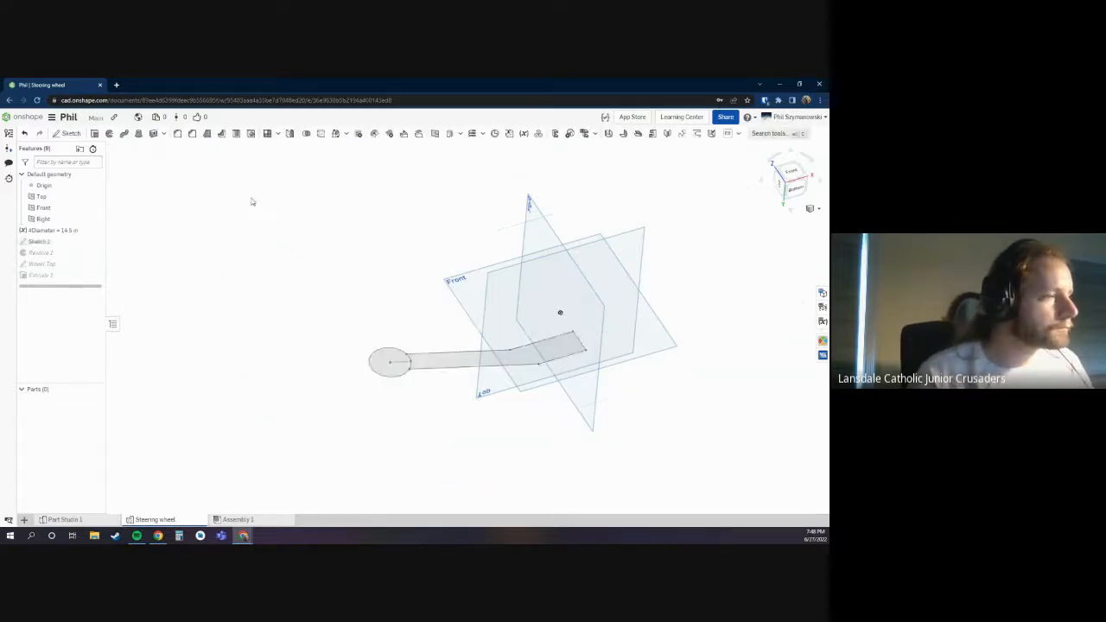
Step: Mirror the half steering wheel part about the Right plane, adding the copy to the original part
{"action": "mouse_move", "coordinate": [249, 202]}
{"action": "right_mouse_down"}
{"action": "mouse_move", "coordinate": [360, 303]}
{"action": "mouse_move", "coordinate": [464, 234]}
{"action": "mouse_move", "coordinate": [562, 238]}
{"action": "mouse_move", "coordinate": [585, 205]}
{"action": "mouse_move", "coordinate": [457, 382]}
{"action": "mouse_move", "coordinate": [537, 298]}
{"action": "mouse_move", "coordinate": [597, 323]}
{"action": "mouse_move", "coordinate": [625, 267]}
{"action": "mouse_move", "coordinate": [593, 240]}
{"action": "mouse_move", "coordinate": [602, 242]}
{"action": "mouse_move", "coordinate": [551, 257]}
{"action": "mouse_move", "coordinate": [586, 312]}
{"action": "mouse_move", "coordinate": [572, 310]}
{"action": "right_mouse_up"}
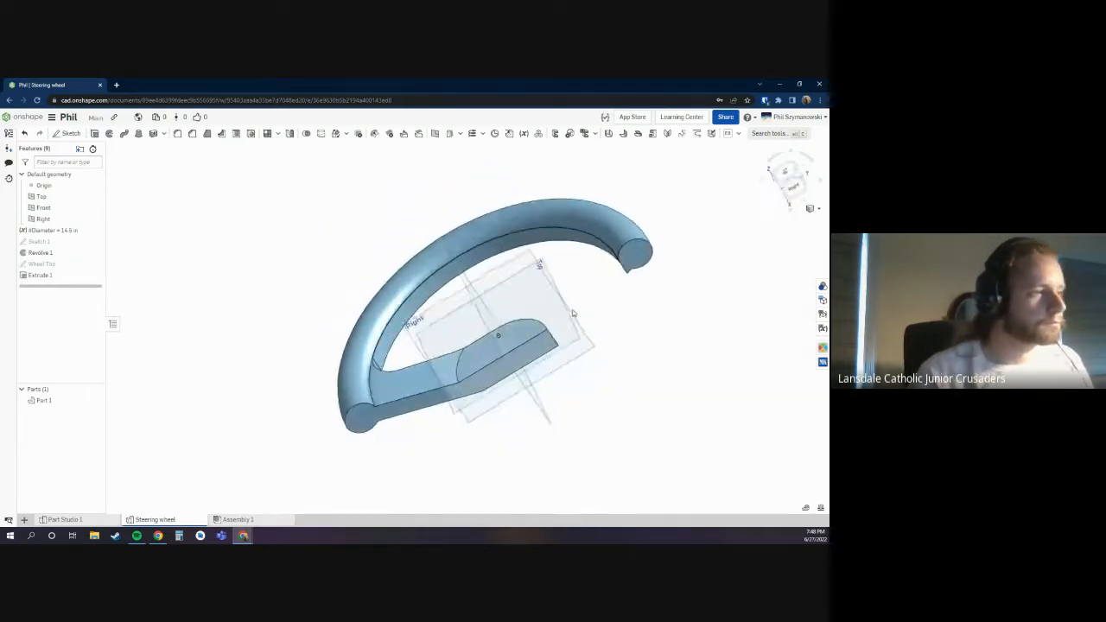
{"action": "scroll", "coordinate": [398, 346], "scroll_direction": "up", "scroll_amount": 5}
{"action": "scroll", "coordinate": [385, 380], "scroll_direction": "down", "scroll_amount": 5}
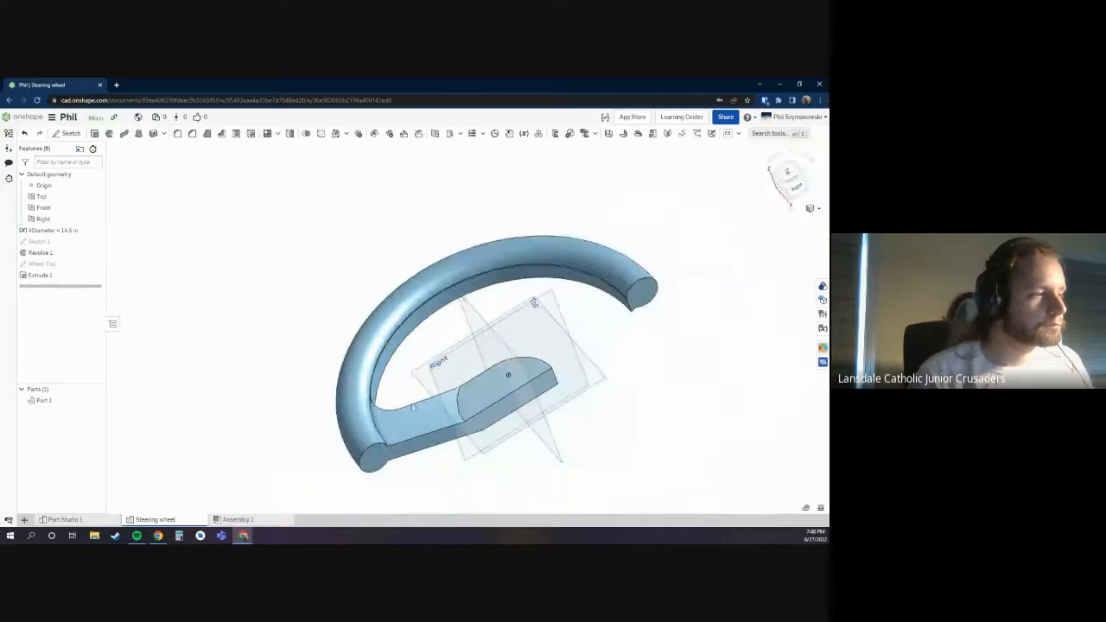
{"action": "right_click_drag", "start_coordinate": [384, 380], "coordinate": [443, 484]}
{"action": "scroll", "coordinate": [385, 332], "scroll_direction": "up", "scroll_amount": 3}
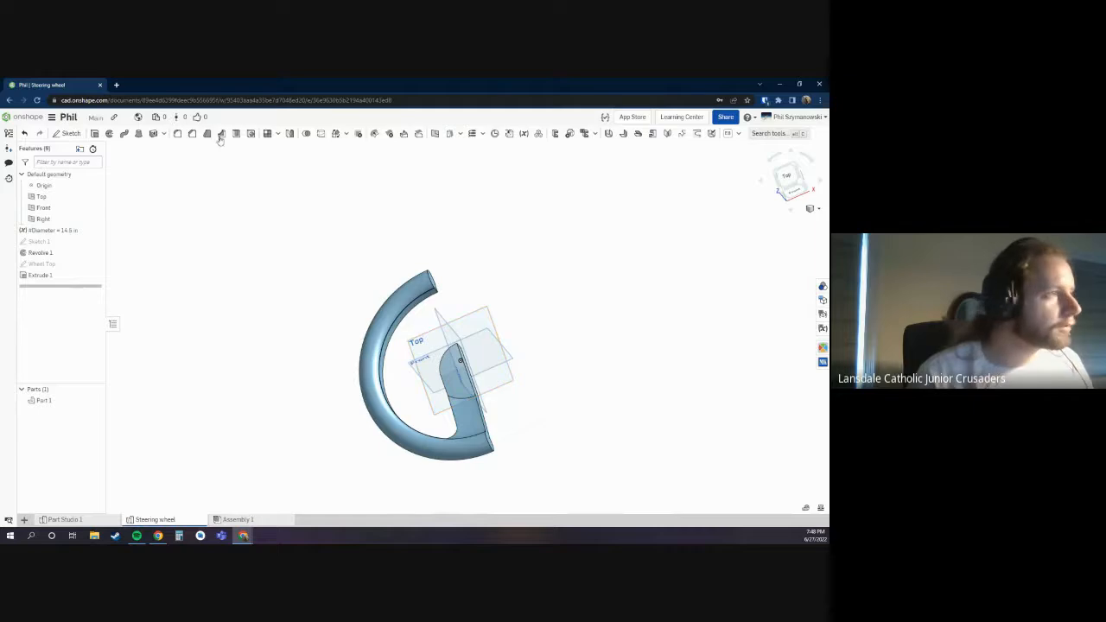
{"action": "left_click", "coordinate": [289, 133]}
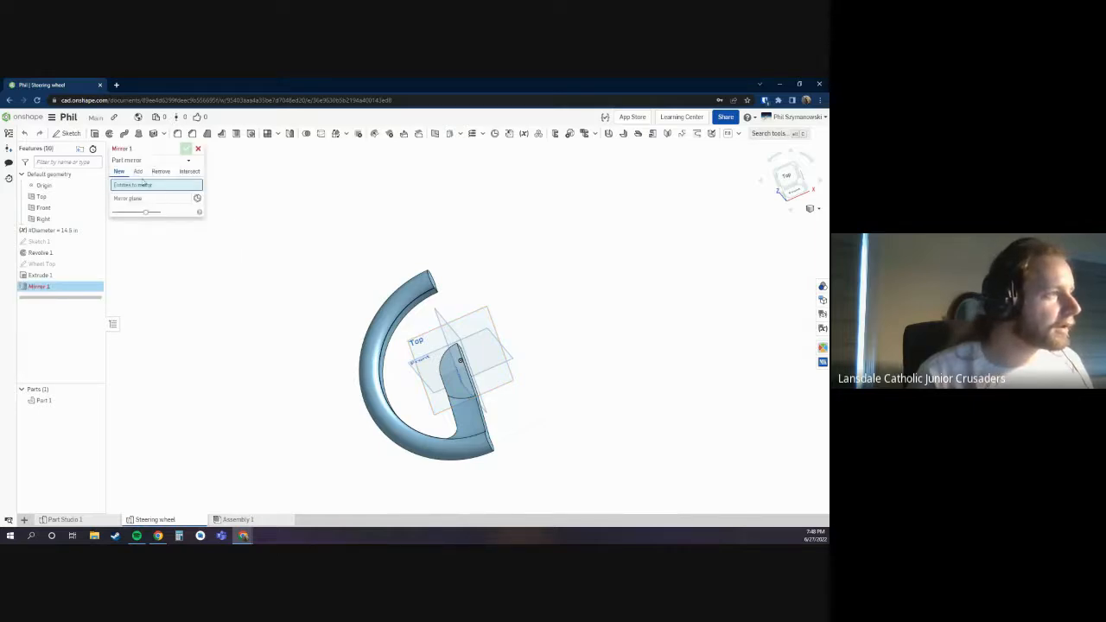
{"action": "left_click", "coordinate": [137, 171]}
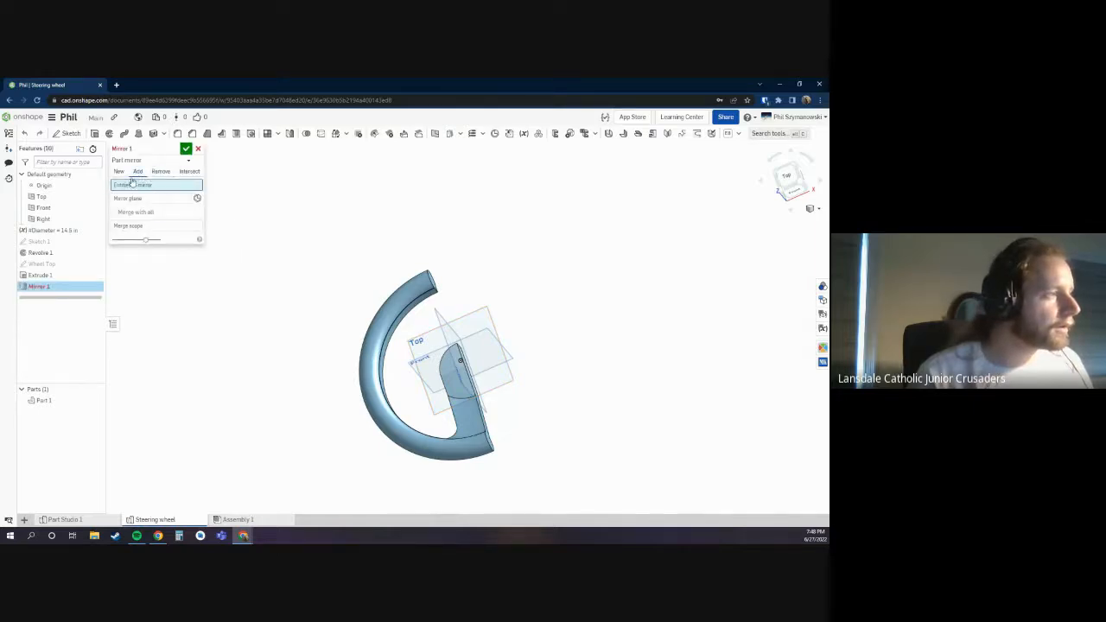
{"action": "left_click", "coordinate": [373, 350]}
{"action": "left_click", "coordinate": [145, 206]}
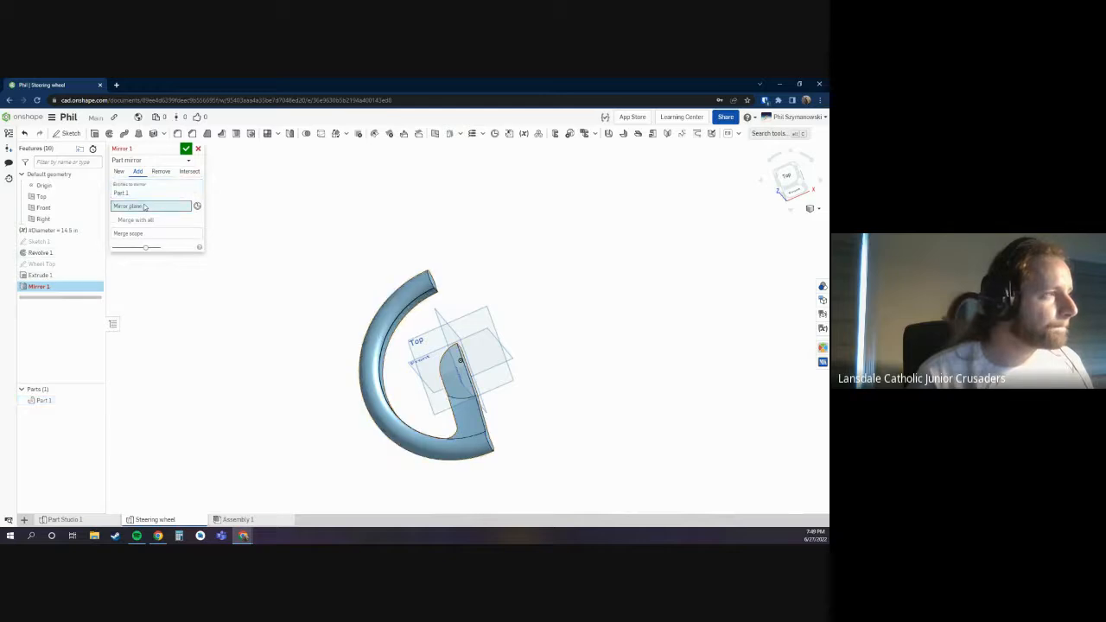
{"action": "left_click", "coordinate": [47, 219]}
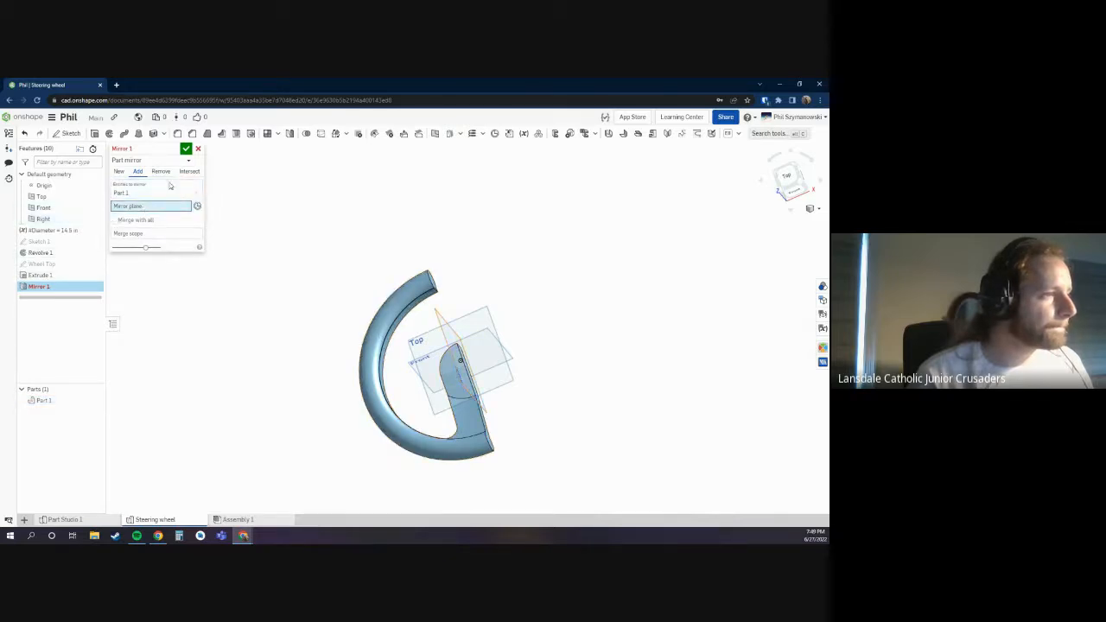
{"action": "left_click", "coordinate": [186, 149]}
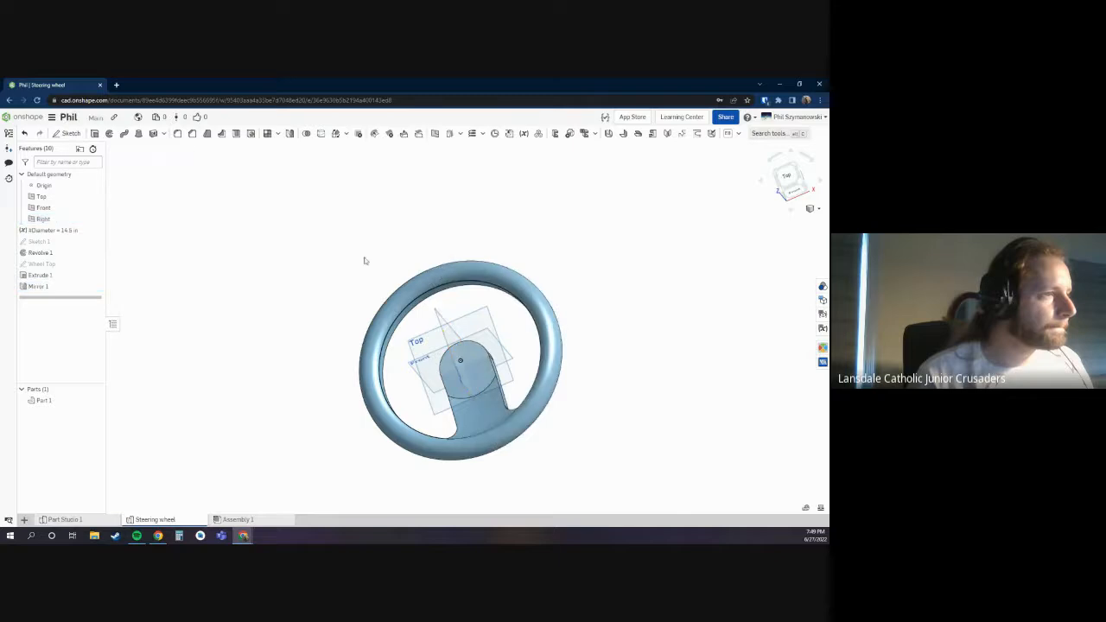
{"action": "right_click_drag", "start_coordinate": [363, 257], "coordinate": [446, 226]}
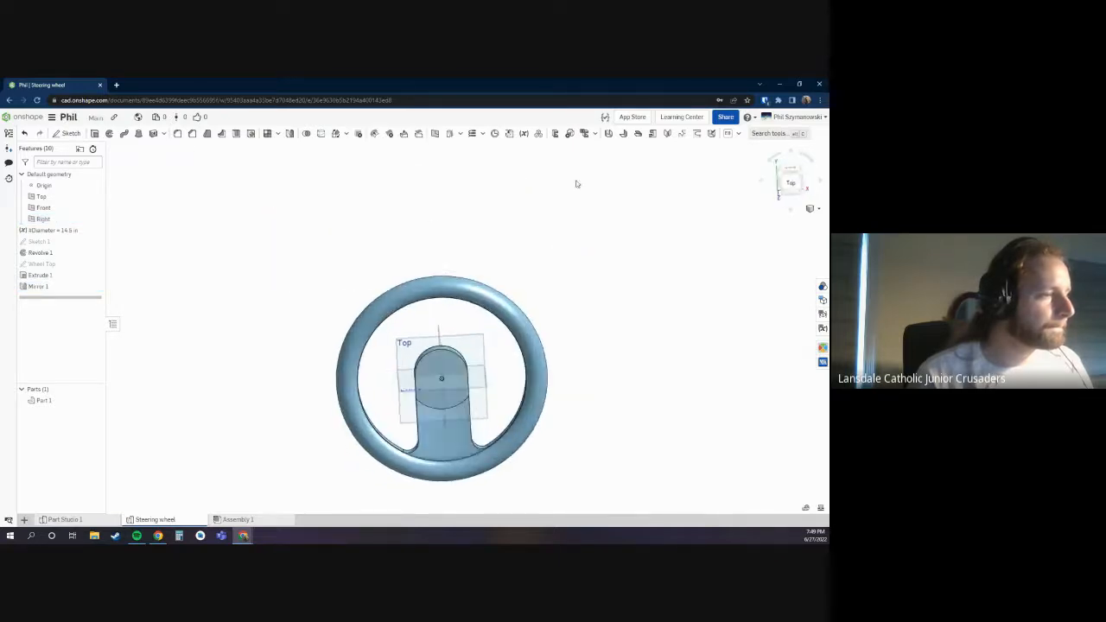
Step: Set the spoke's half-width in the Wheel Top sketch to 1.45 in with the expression #Diameter/10, and finish the sketch
{"action": "left_click", "coordinate": [791, 187]}
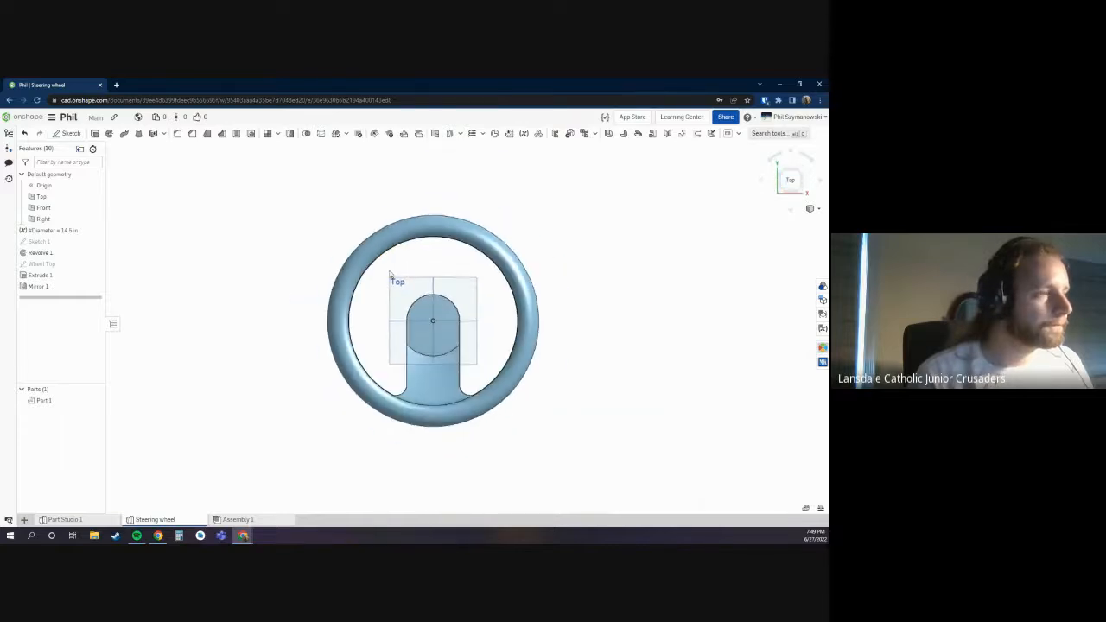
{"action": "scroll", "coordinate": [368, 353], "scroll_direction": "up", "scroll_amount": 2}
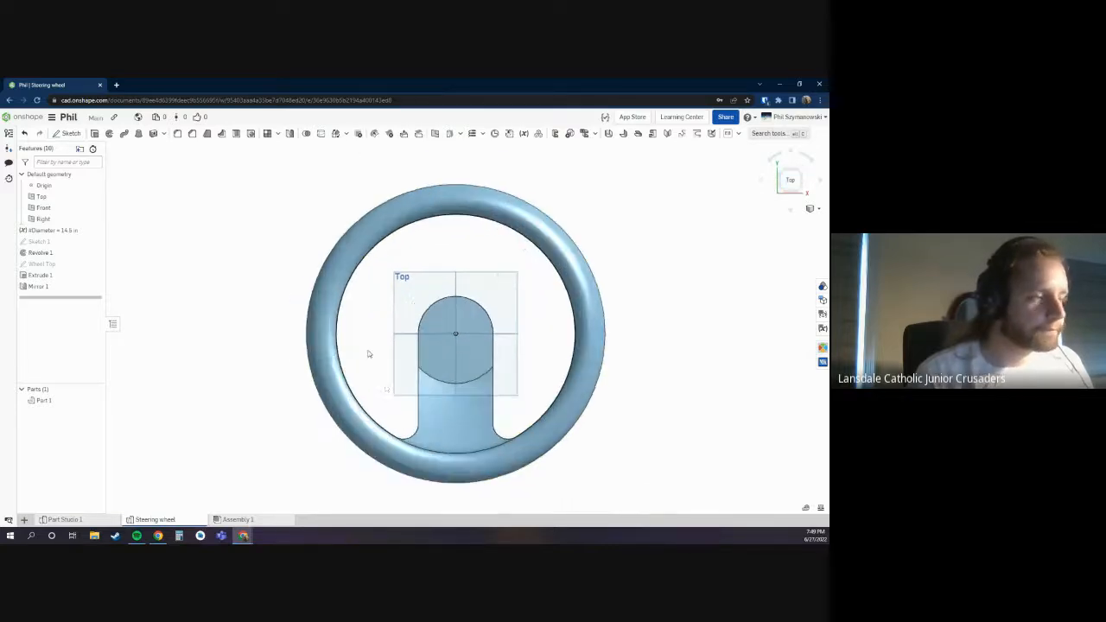
{"action": "right_click_drag", "start_coordinate": [378, 389], "coordinate": [252, 351]}
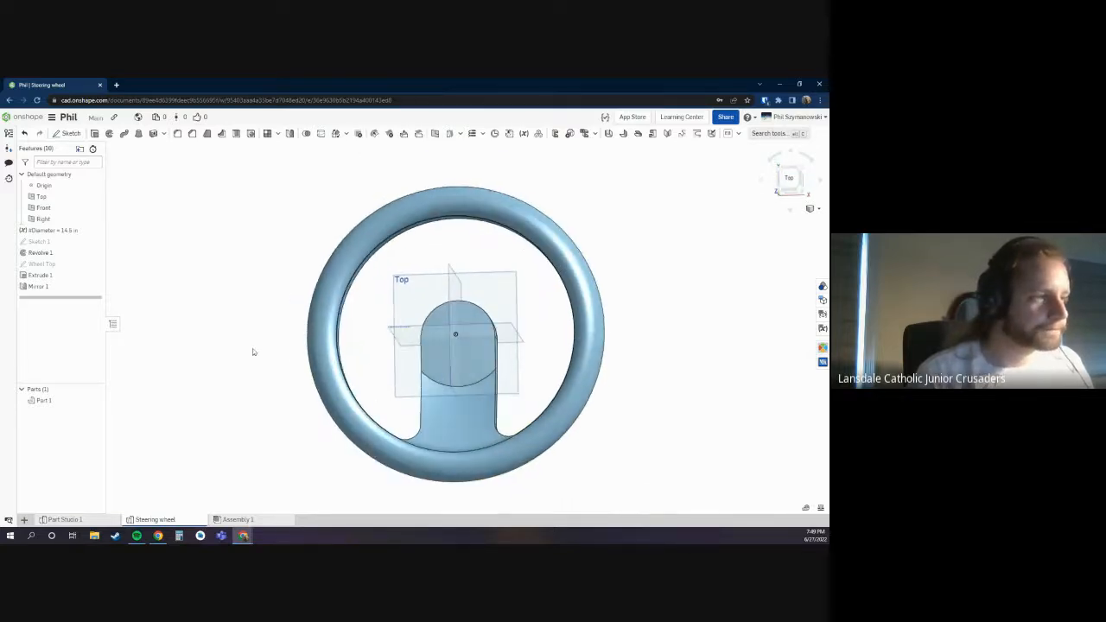
{"action": "double_click", "coordinate": [42, 264]}
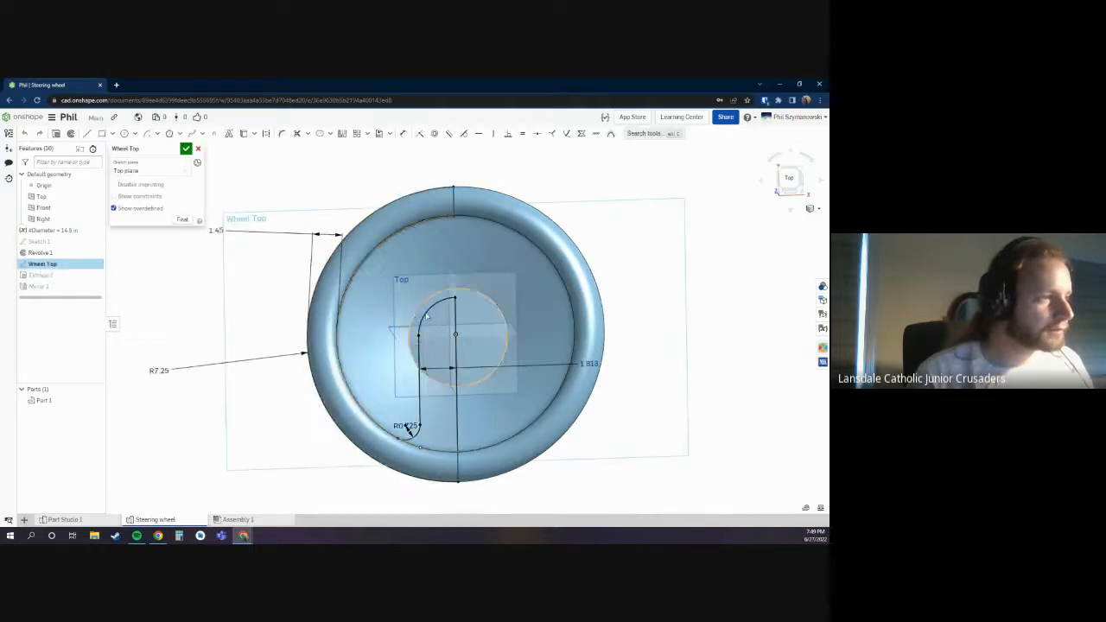
{"action": "double_click", "coordinate": [591, 365]}
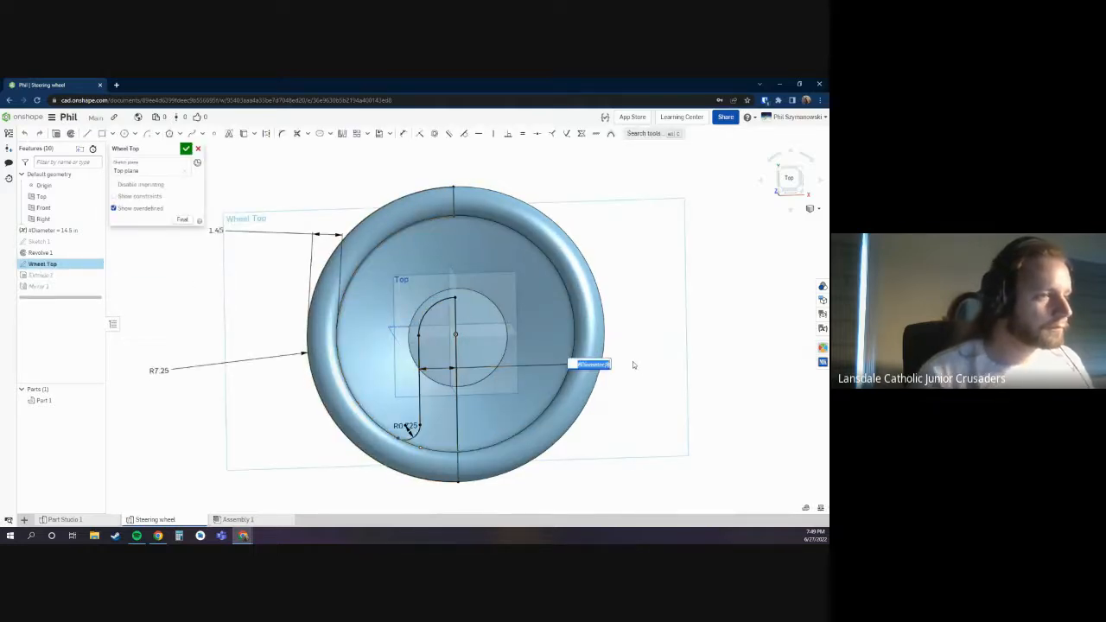
{"action": "type", "text": "#Diameter"}
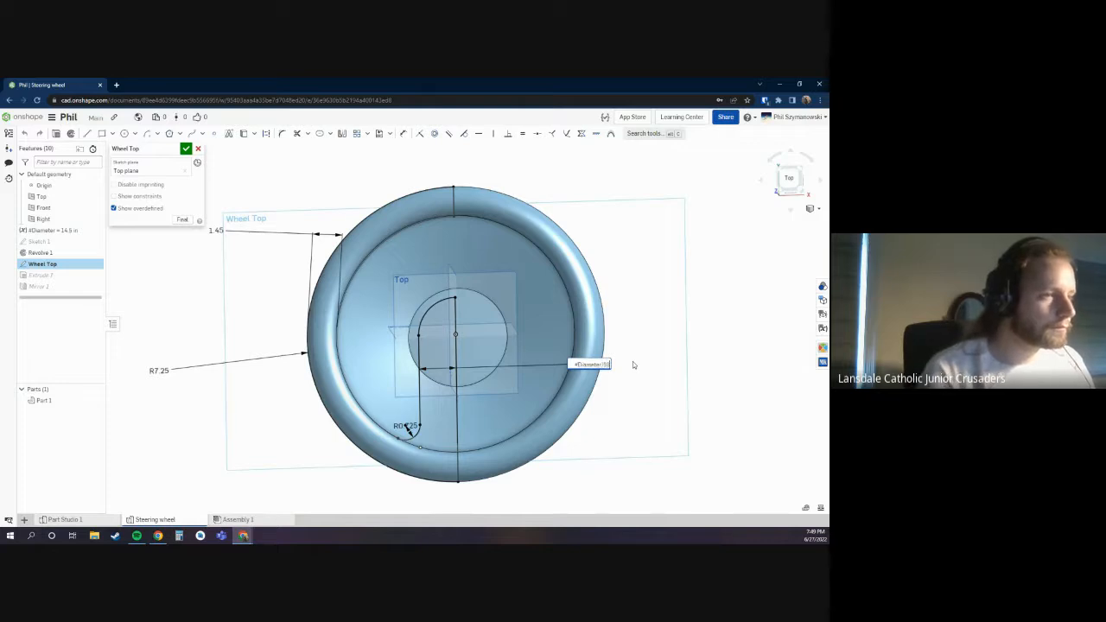
{"action": "key", "text": "Return"}
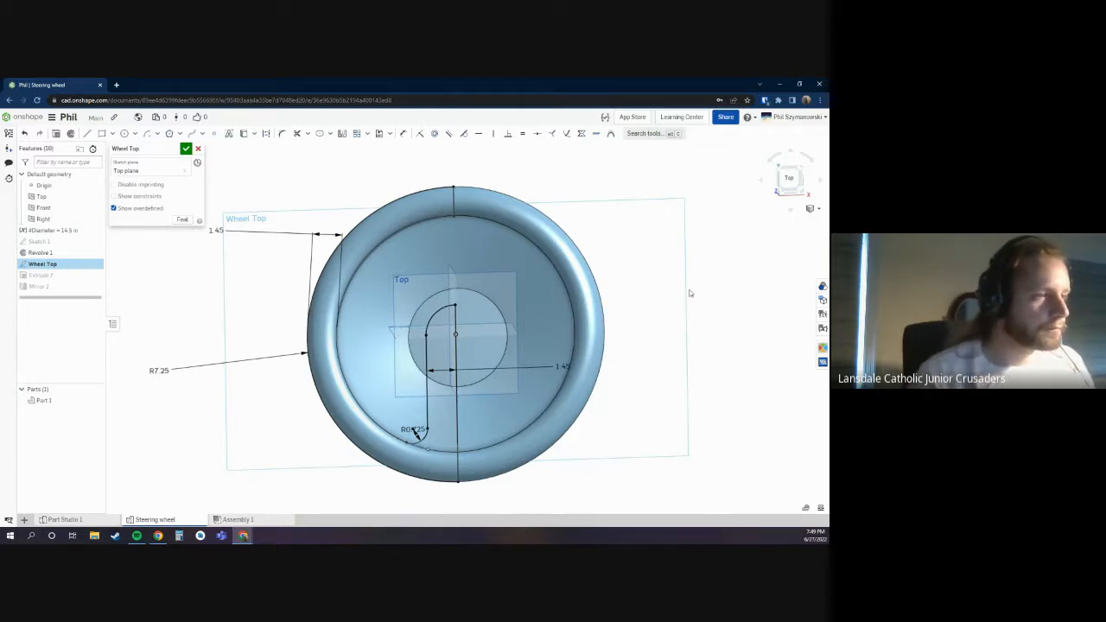
{"action": "left_click", "coordinate": [185, 149]}
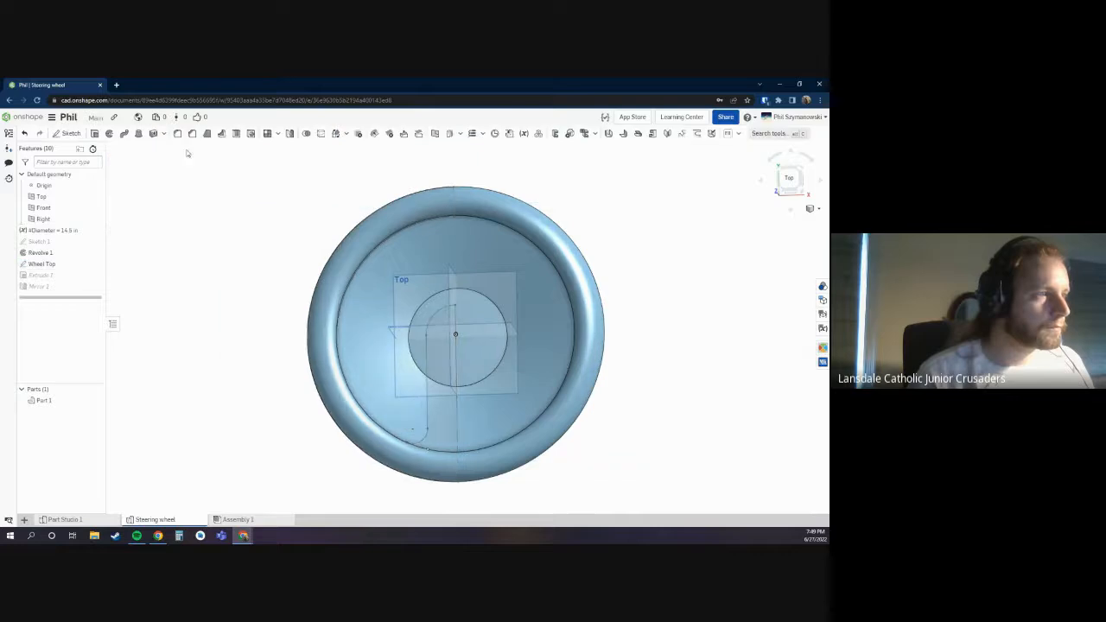
{"action": "right_click_drag", "start_coordinate": [553, 315], "coordinate": [577, 263]}
{"action": "middle_click_drag", "start_coordinate": [500, 448], "coordinate": [498, 415]}
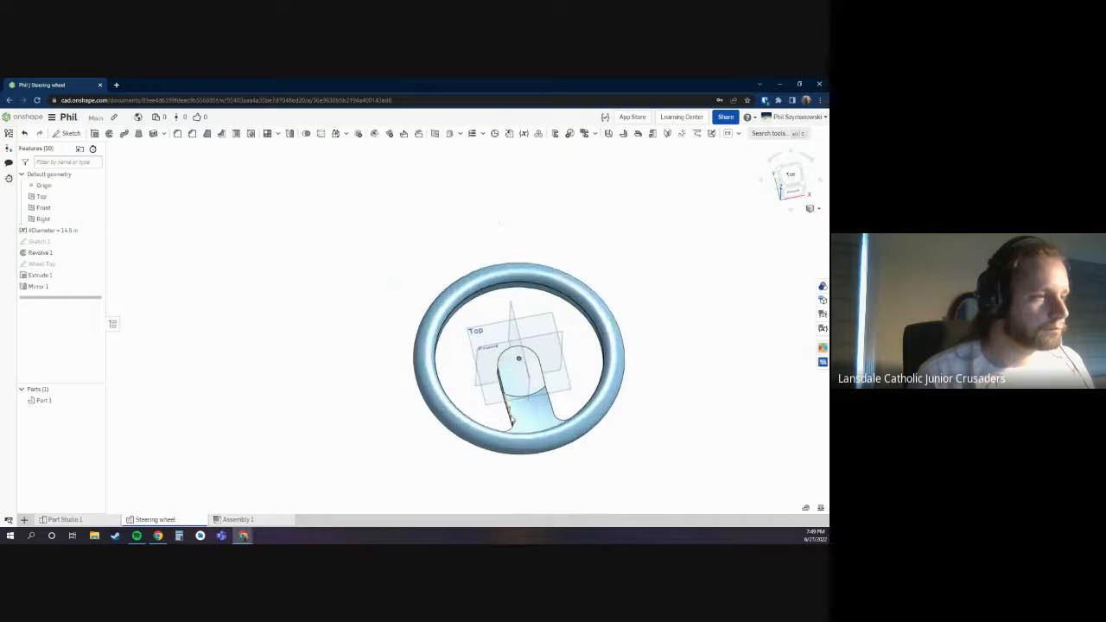
{"action": "scroll", "coordinate": [498, 416], "scroll_direction": "up", "scroll_amount": 3}
{"action": "mouse_move", "coordinate": [498, 415]}
{"action": "right_mouse_down"}
{"action": "mouse_move", "coordinate": [484, 415]}
{"action": "mouse_move", "coordinate": [494, 416]}
{"action": "right_mouse_up"}
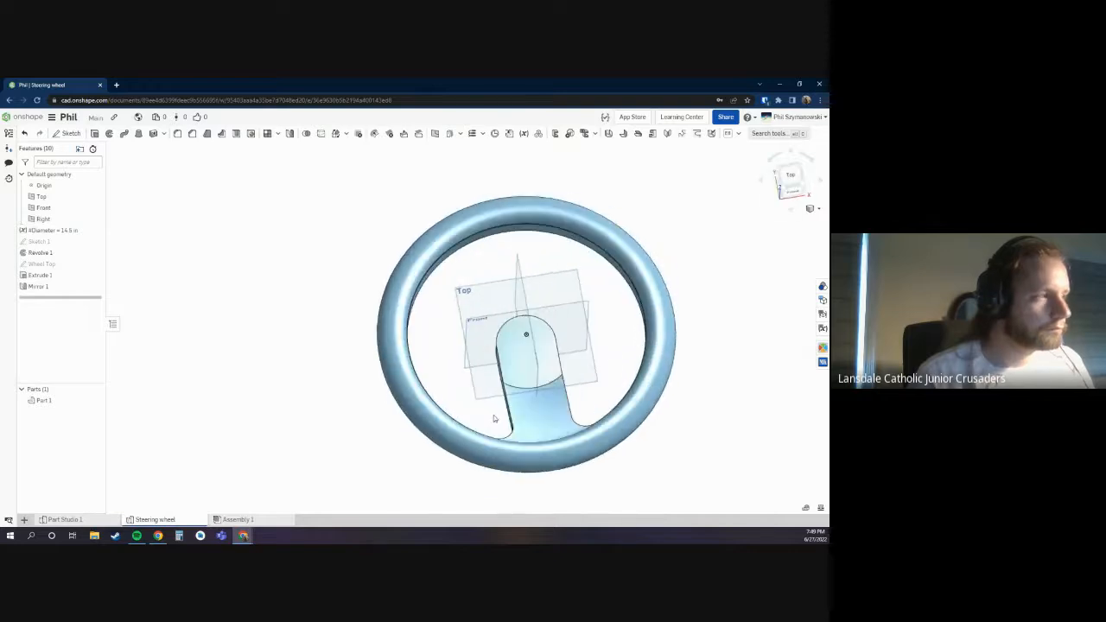
Step: Reopen the Wheel Top sketch and constrain the short line across the top of the rim to align with the origin
{"action": "double_click", "coordinate": [54, 267]}
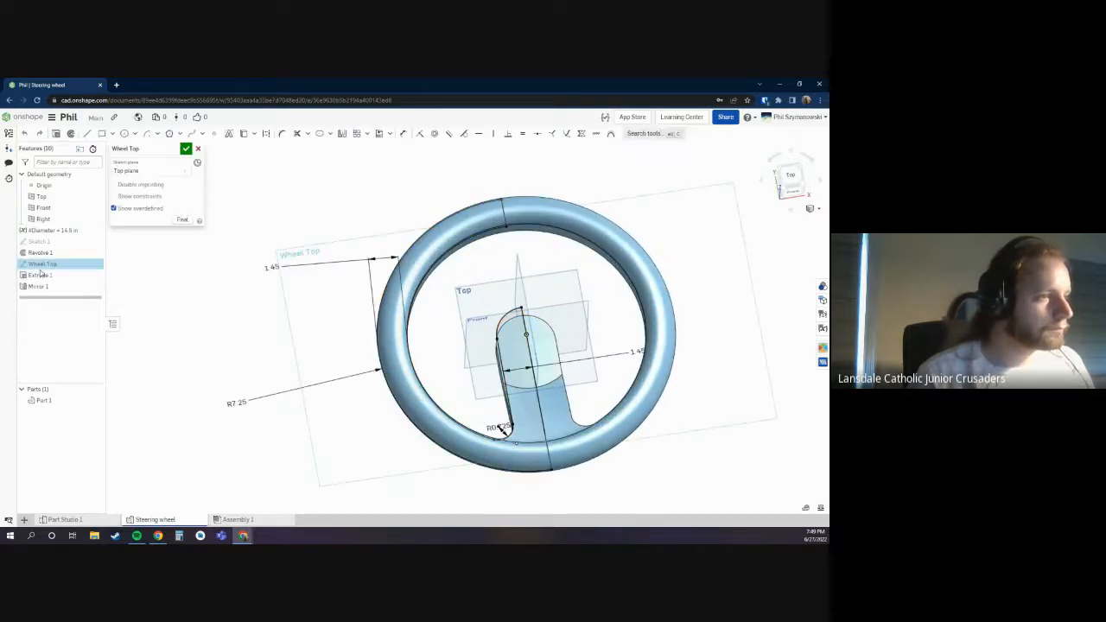
{"action": "left_click", "coordinate": [791, 176]}
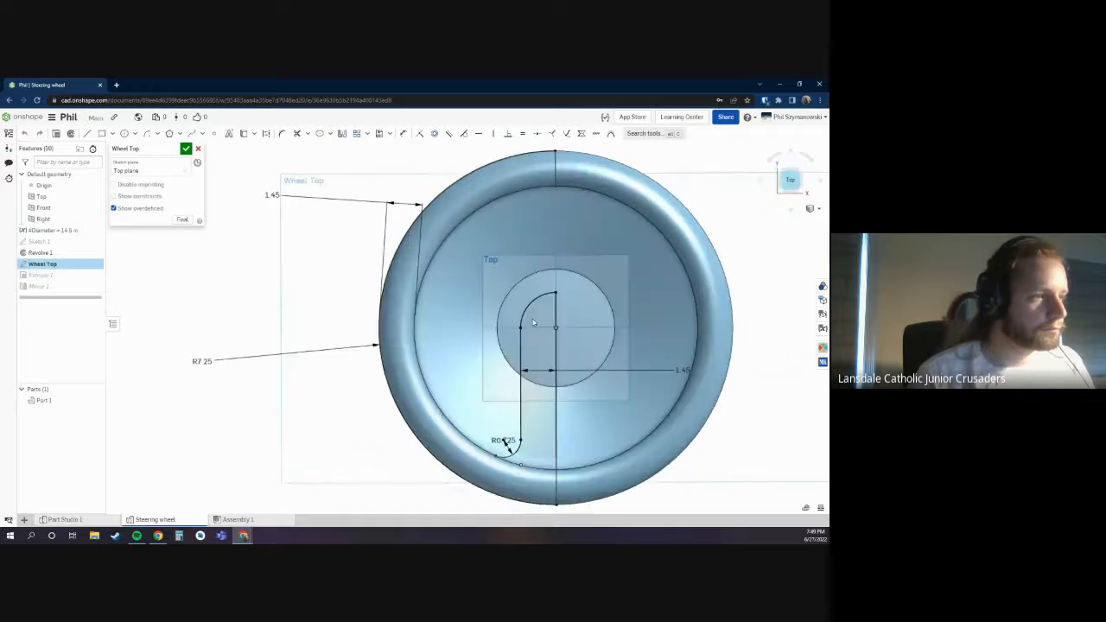
{"action": "scroll", "coordinate": [481, 258], "scroll_direction": "up", "scroll_amount": 2}
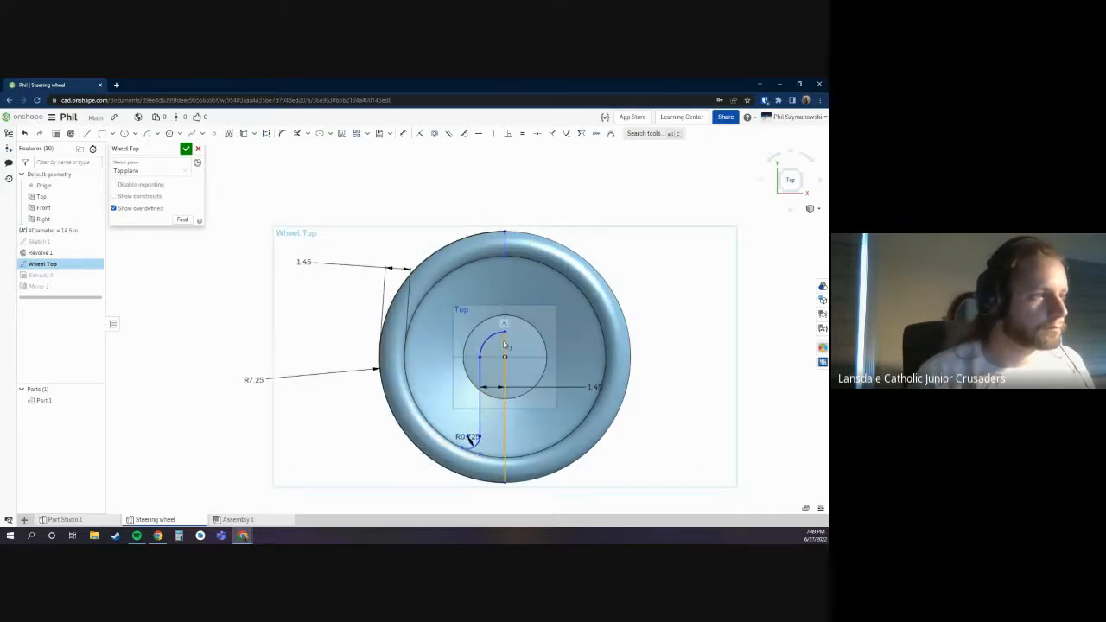
{"action": "left_click", "coordinate": [546, 341]}
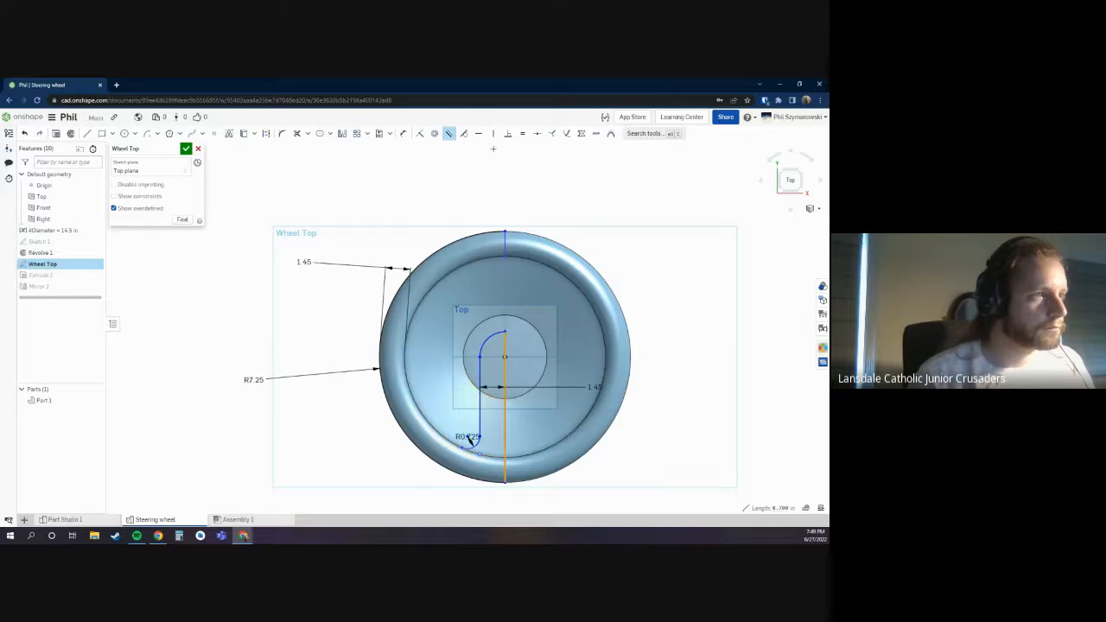
{"action": "key", "text": "Escape"}
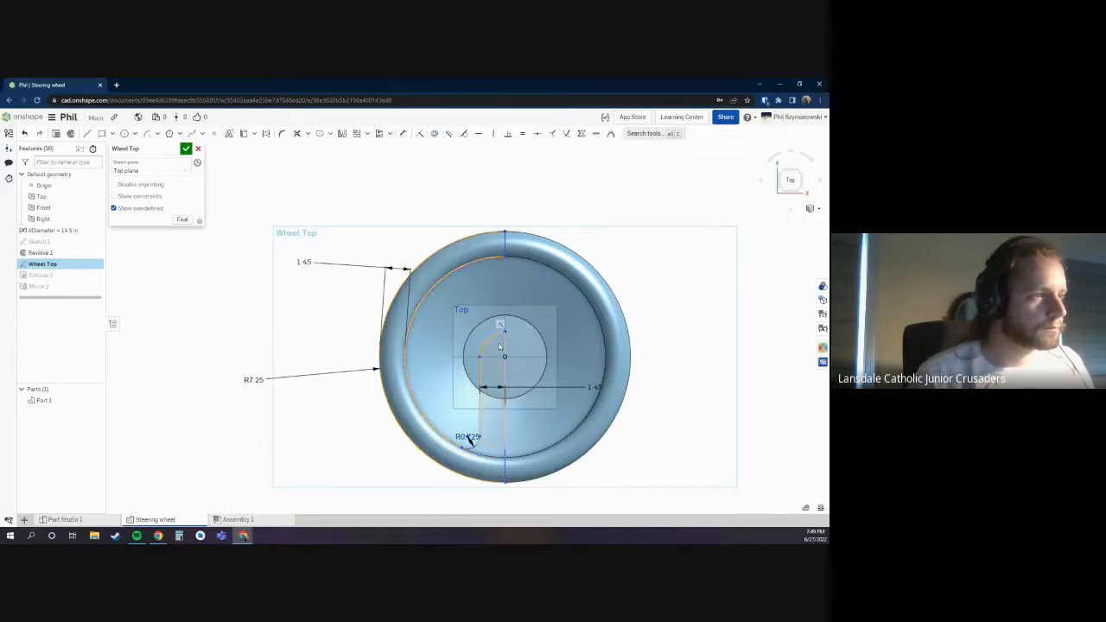
{"action": "left_click", "coordinate": [602, 259]}
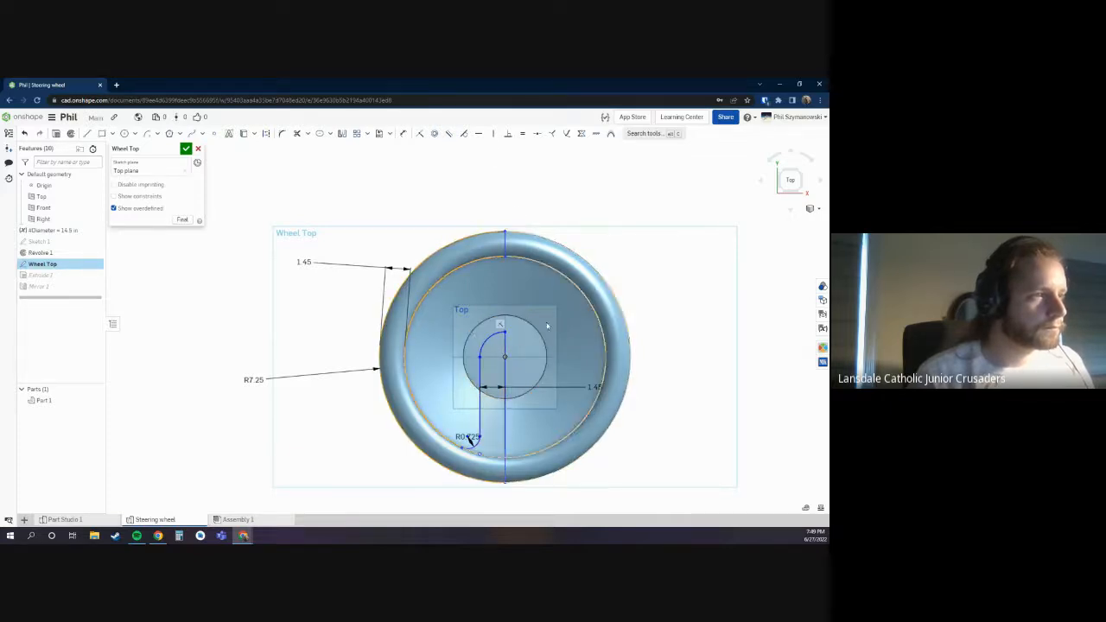
{"action": "left_click", "coordinate": [494, 135]}
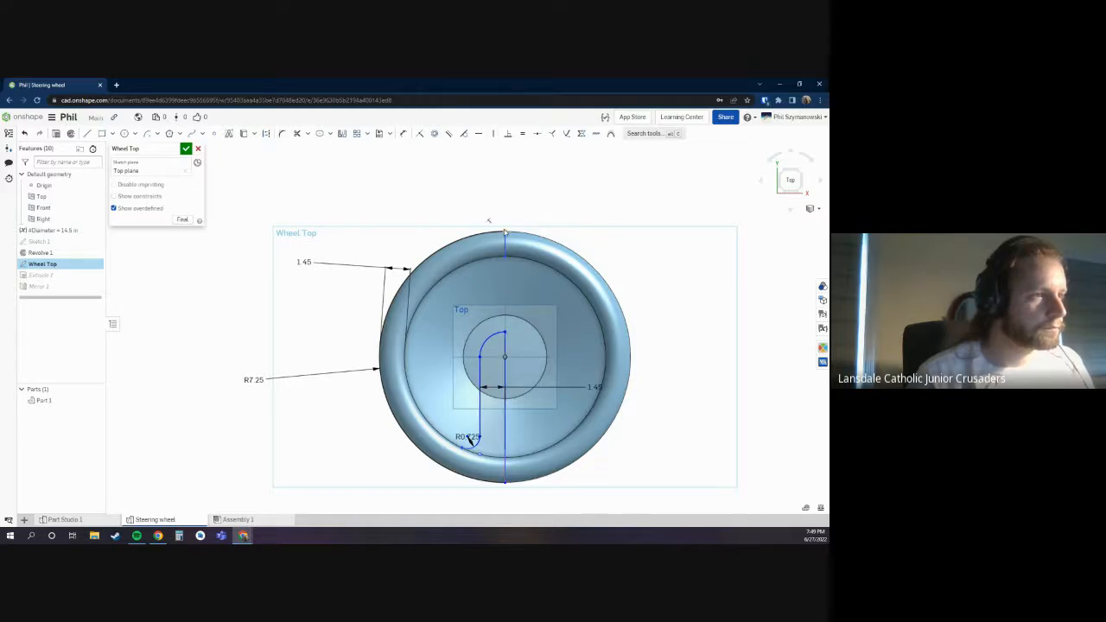
{"action": "mouse_move", "coordinate": [506, 232]}
{"action": "left_mouse_down"}
{"action": "mouse_move", "coordinate": [452, 242]}
{"action": "mouse_move", "coordinate": [508, 239]}
{"action": "left_mouse_up"}
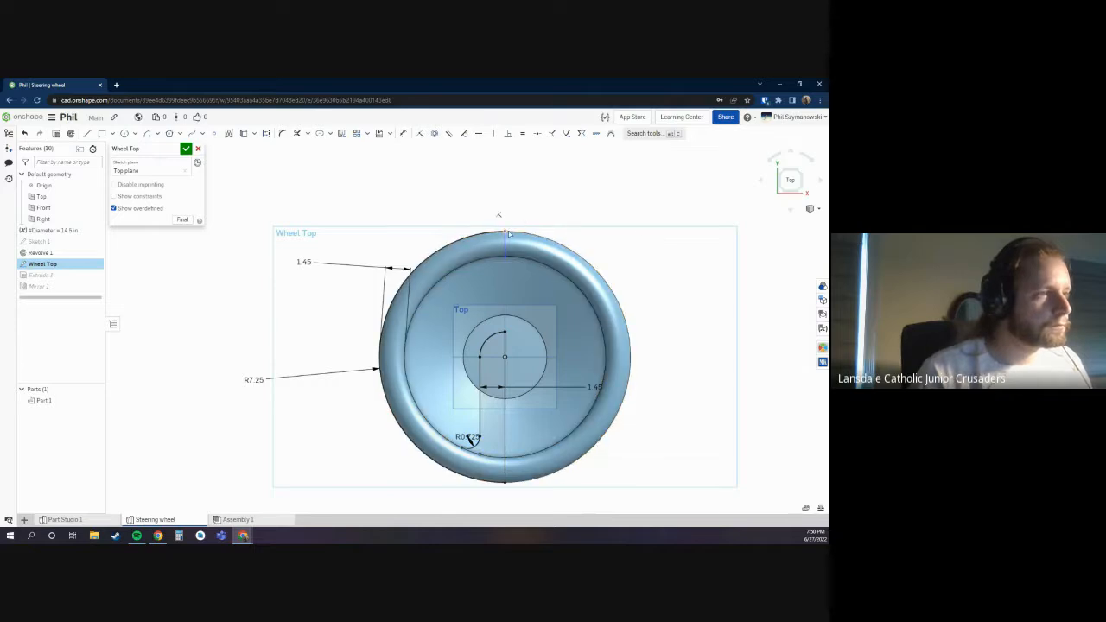
{"action": "left_click_drag", "start_coordinate": [505, 231], "coordinate": [466, 235]}
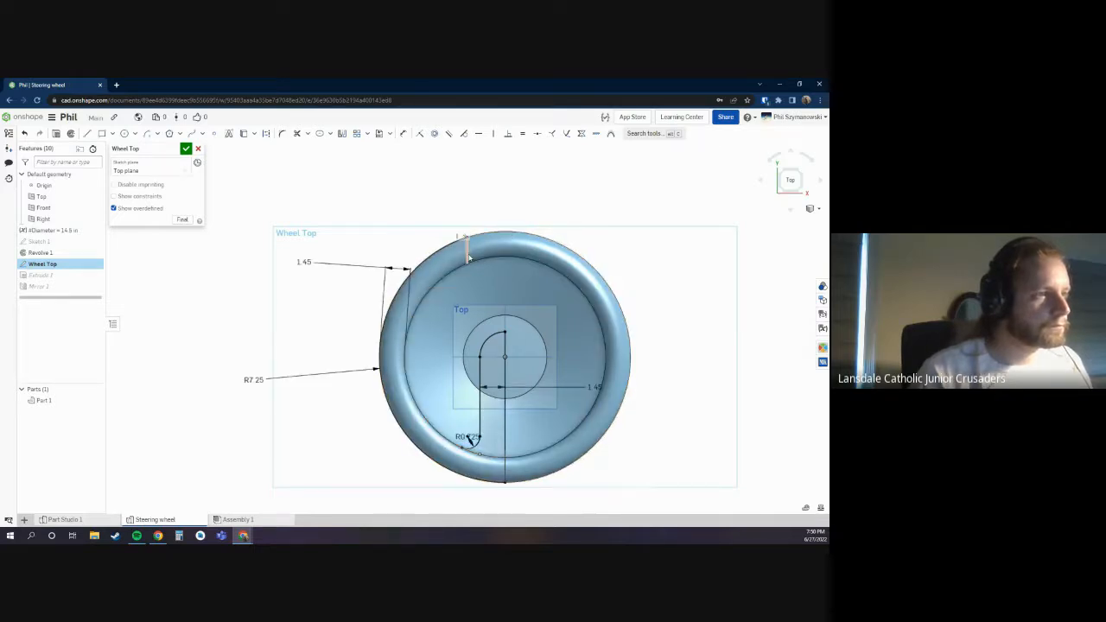
{"action": "left_click_drag", "start_coordinate": [499, 356], "coordinate": [508, 362]}
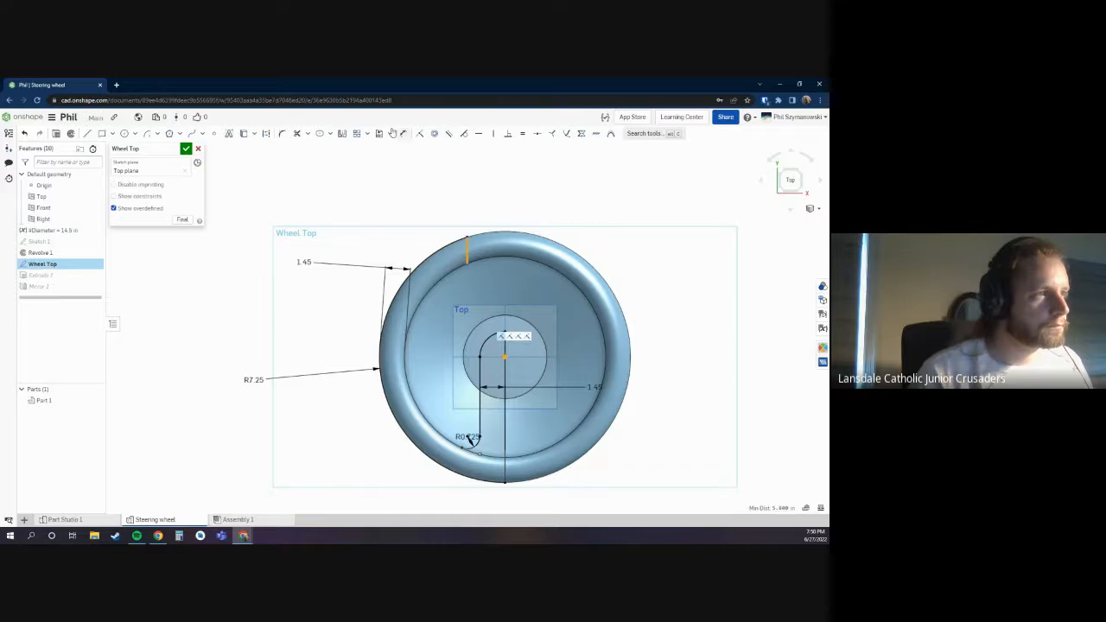
{"action": "left_click", "coordinate": [421, 137]}
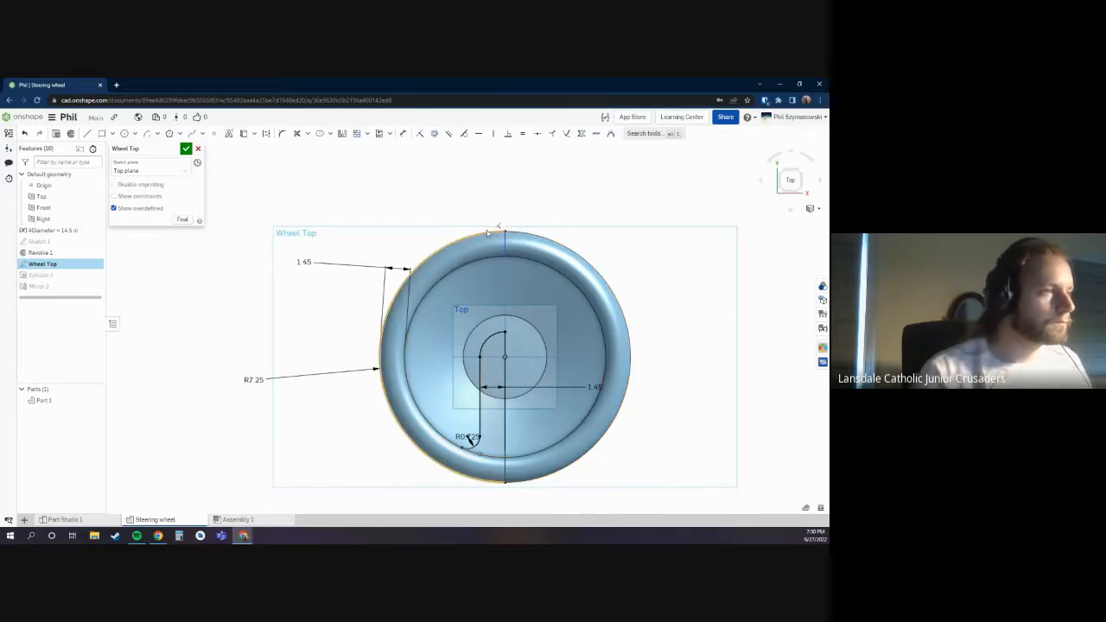
Step: Swing the short rim line around the rim to beside the spoke's corner arc and delete the leftover inner rim arc between them
{"action": "left_click", "coordinate": [489, 230]}
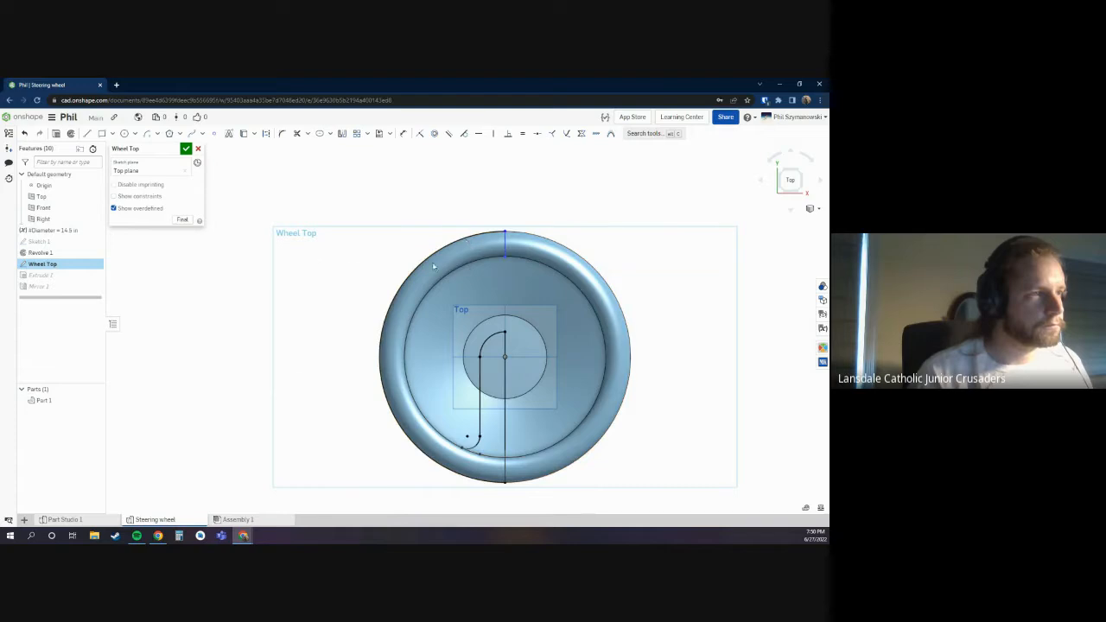
{"action": "mouse_move", "coordinate": [508, 231]}
{"action": "left_mouse_down"}
{"action": "mouse_move", "coordinate": [348, 292]}
{"action": "mouse_move", "coordinate": [347, 364]}
{"action": "mouse_move", "coordinate": [367, 428]}
{"action": "mouse_move", "coordinate": [435, 500]}
{"action": "left_mouse_up"}
{"action": "scroll", "coordinate": [458, 471], "scroll_direction": "up", "scroll_amount": 10}
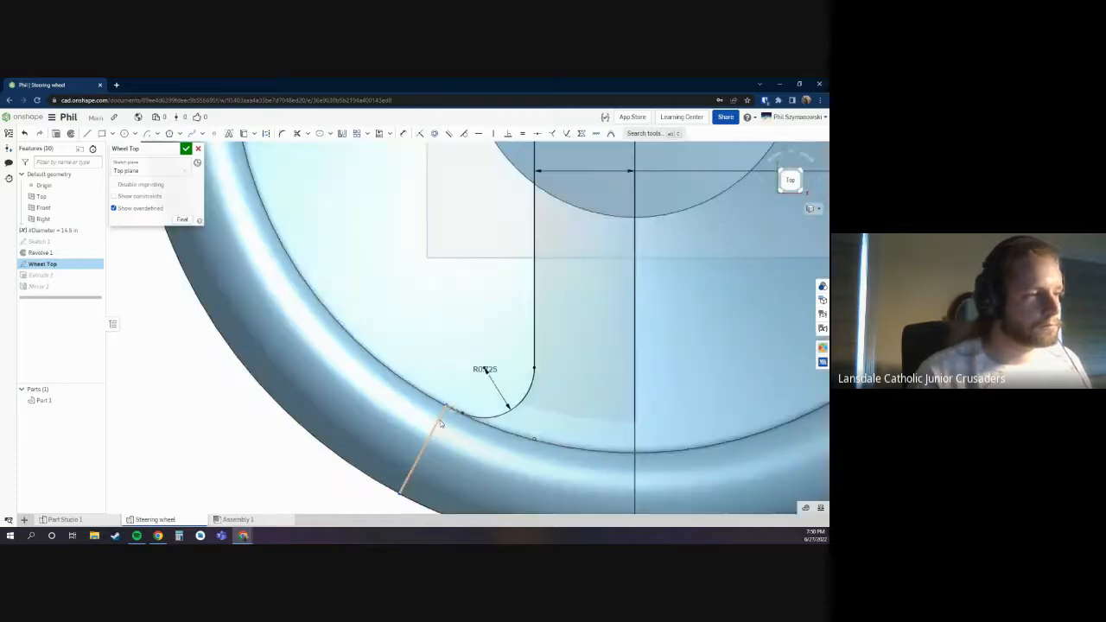
{"action": "scroll", "coordinate": [440, 423], "scroll_direction": "up", "scroll_amount": 3}
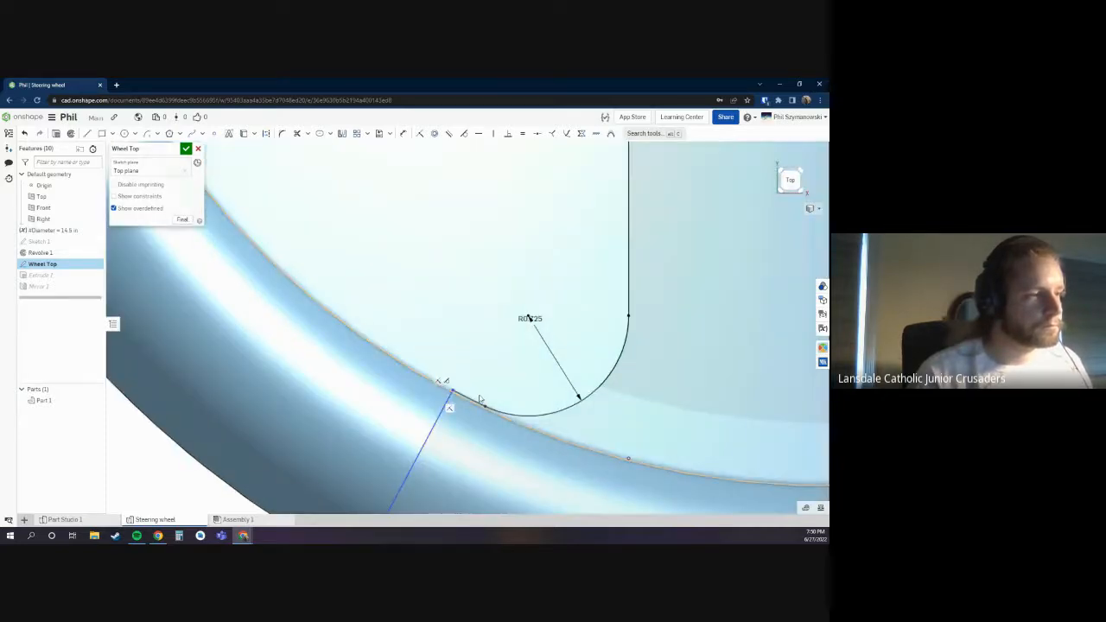
{"action": "left_click", "coordinate": [475, 400]}
{"action": "key", "text": "Delete"}
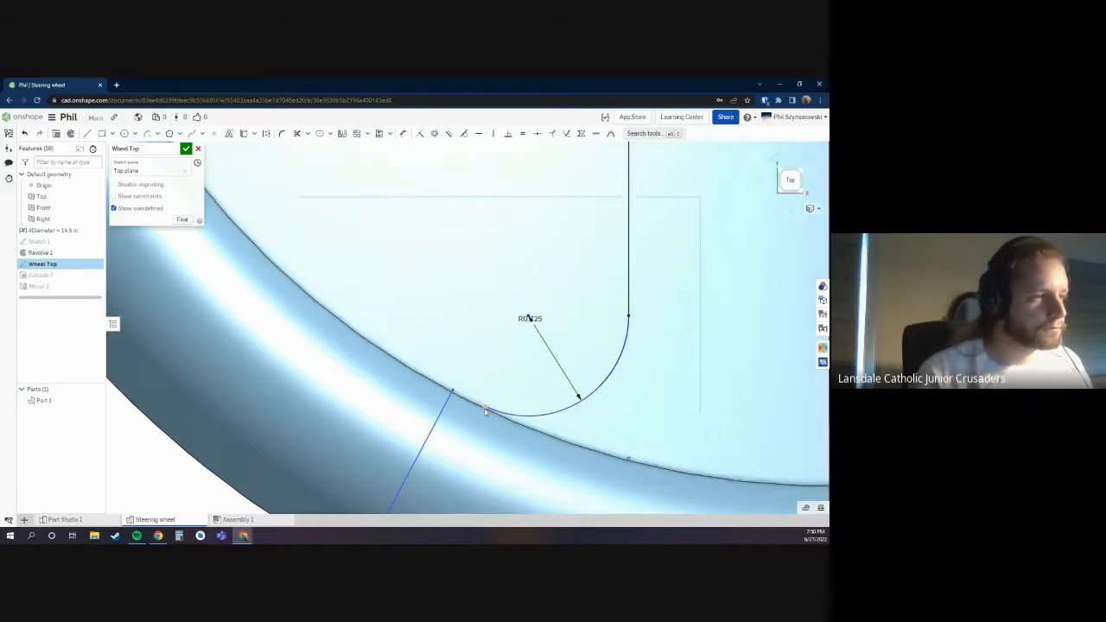
Step: Join the free end of the spoke's corner arc to the inner end of the short rim line
{"action": "scroll", "coordinate": [515, 376], "scroll_direction": "down", "scroll_amount": 3}
{"action": "scroll", "coordinate": [519, 373], "scroll_direction": "down", "scroll_amount": 4}
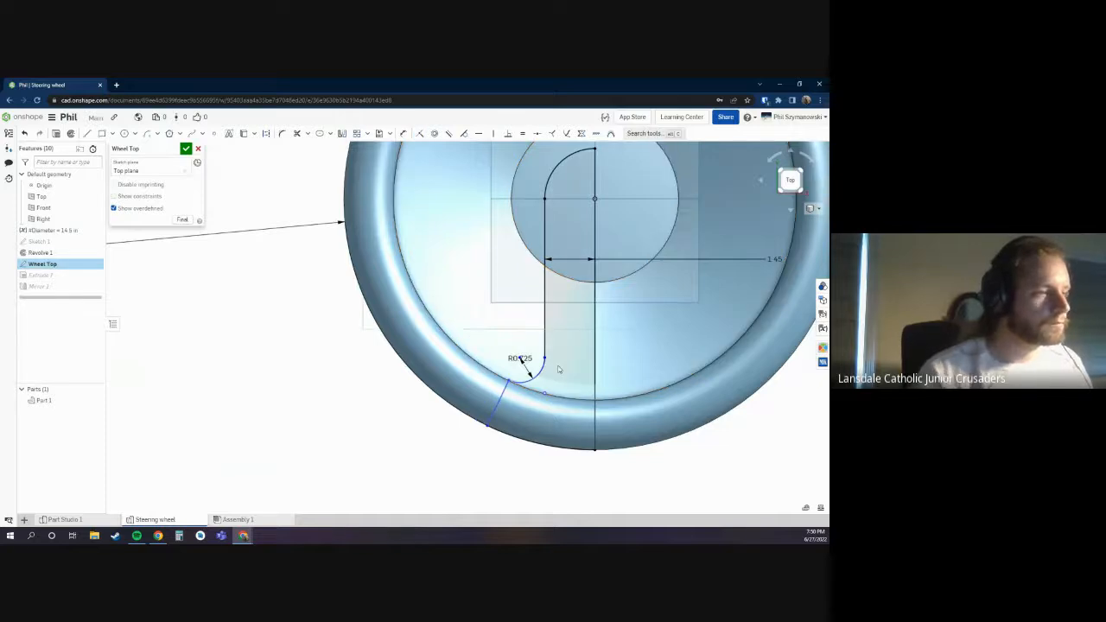
{"action": "scroll", "coordinate": [549, 355], "scroll_direction": "down", "scroll_amount": 3}
{"action": "scroll", "coordinate": [544, 338], "scroll_direction": "up", "scroll_amount": 4}
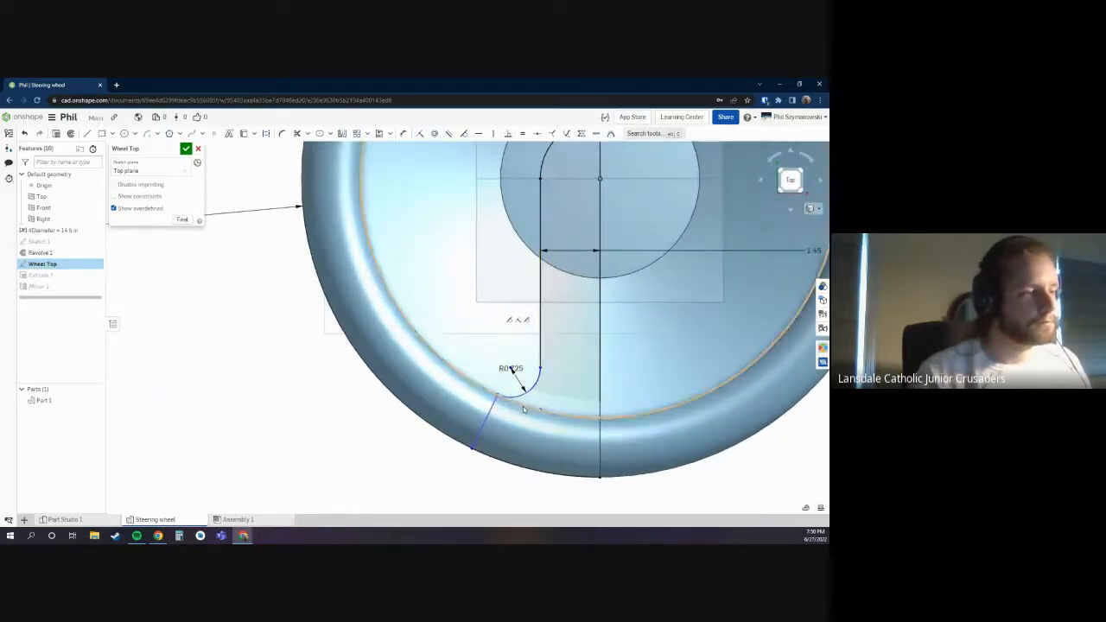
{"action": "scroll", "coordinate": [507, 394], "scroll_direction": "up", "scroll_amount": 2}
{"action": "left_click_drag", "start_coordinate": [486, 415], "coordinate": [489, 422]}
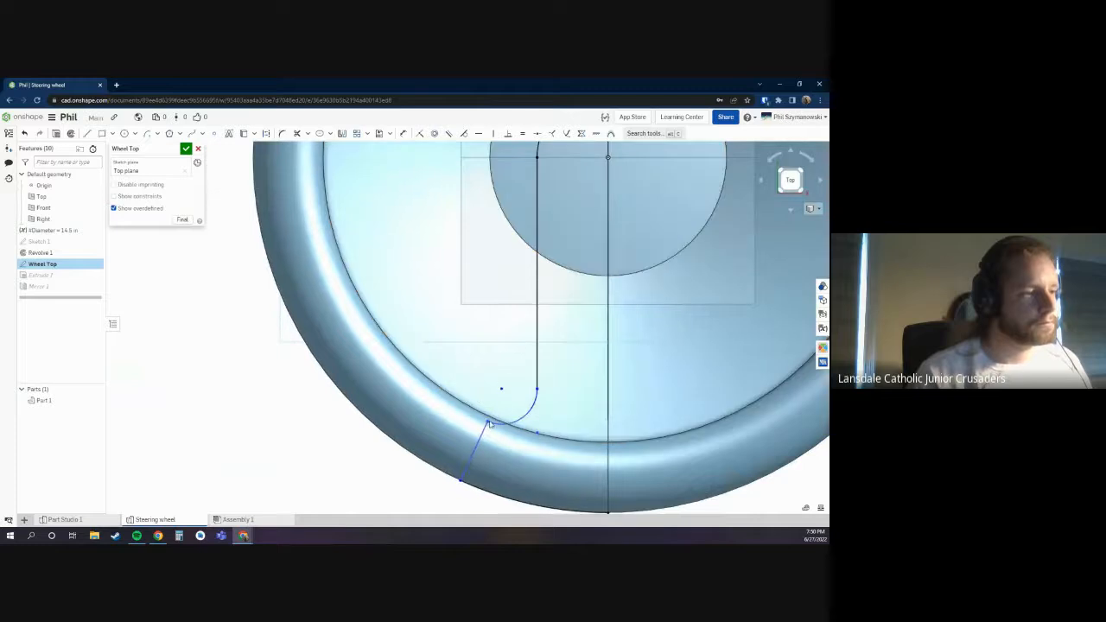
Step: Dimension the short rim line's length with a #Diameter expression and set it to 1.45 in
{"action": "scroll", "coordinate": [494, 415], "scroll_direction": "down", "scroll_amount": 5}
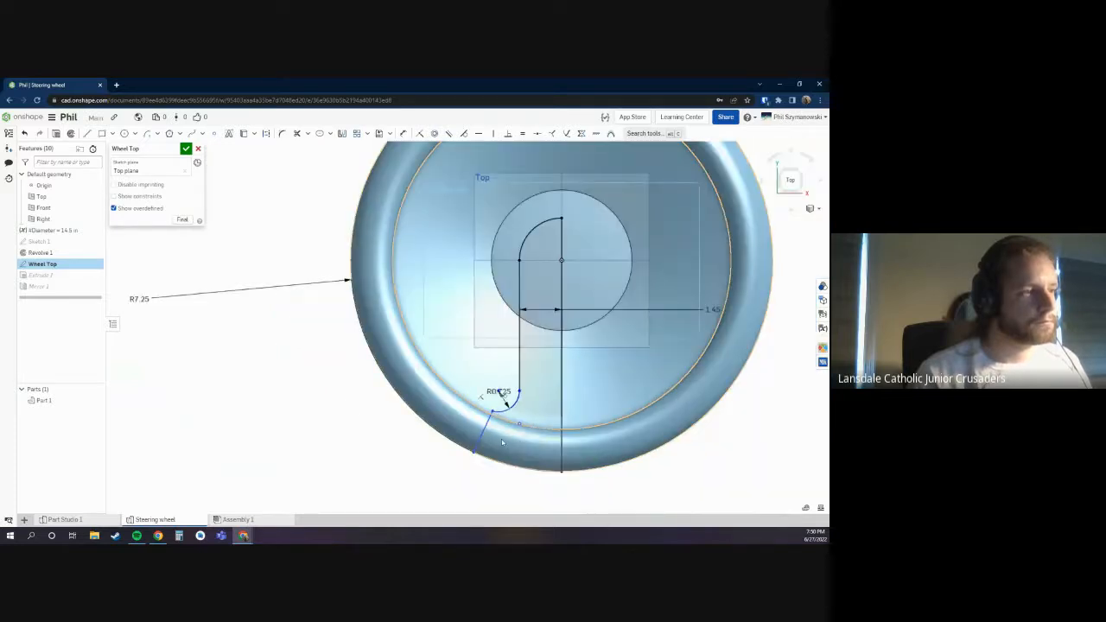
{"action": "scroll", "coordinate": [488, 432], "scroll_direction": "up", "scroll_amount": 2}
{"action": "key", "text": "u"}
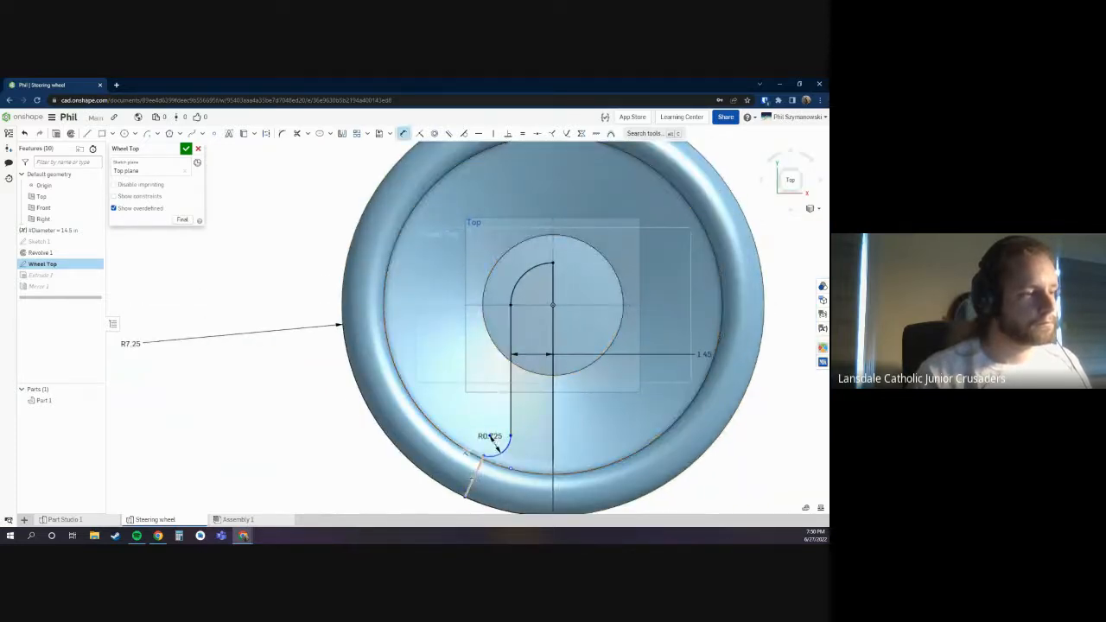
{"action": "left_click", "coordinate": [448, 459]}
{"action": "type", "text": "#Diameter"}
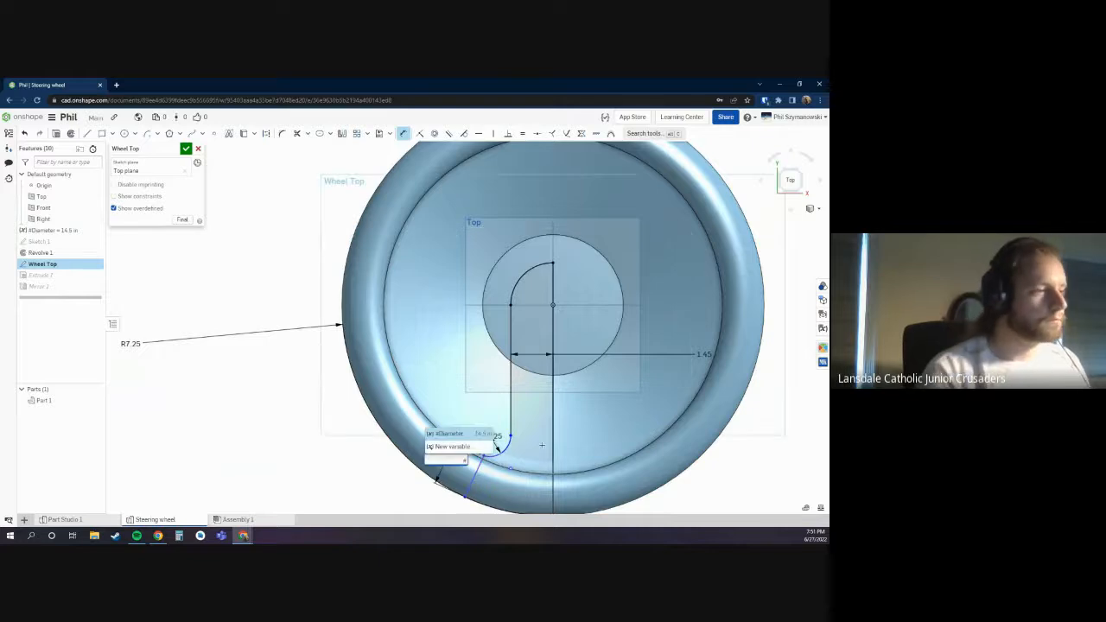
{"action": "key", "text": "Return"}
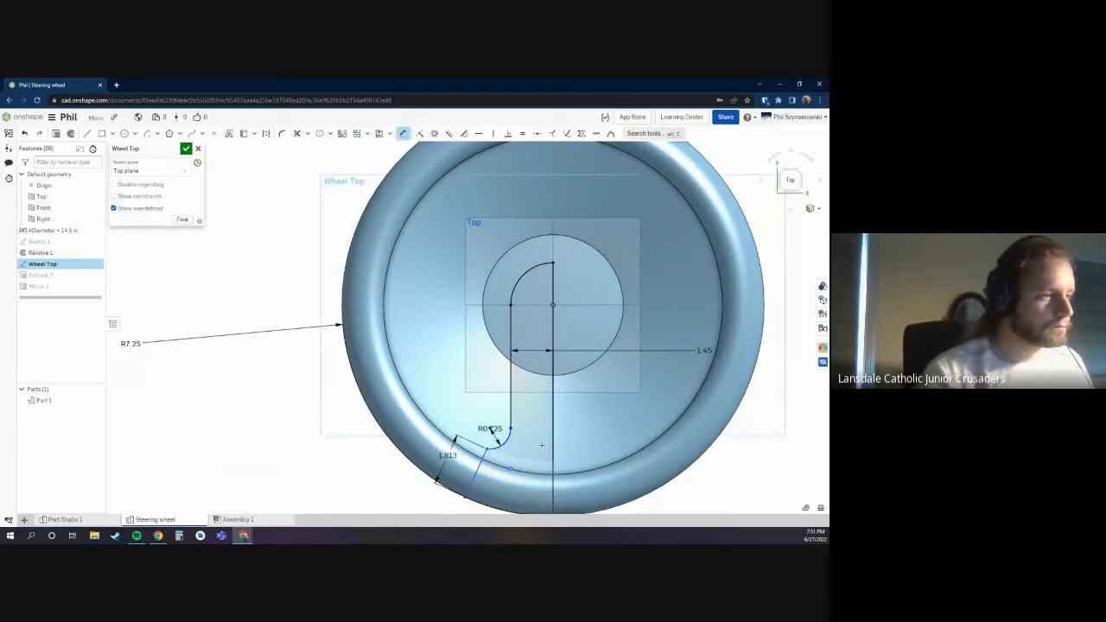
{"action": "double_click", "coordinate": [447, 455]}
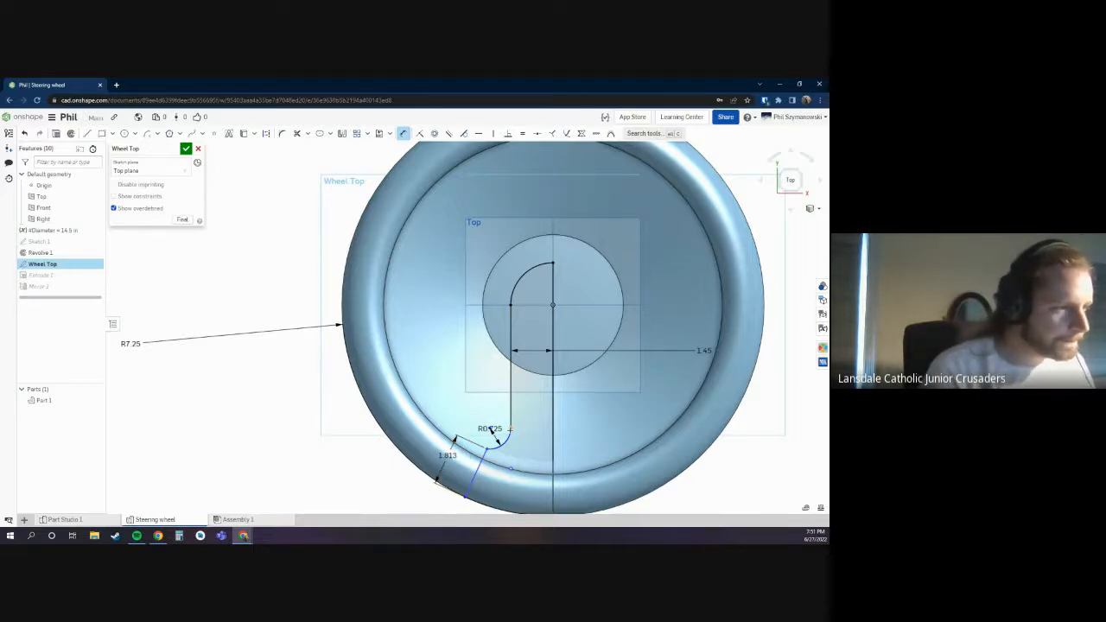
{"action": "scroll", "coordinate": [477, 361], "scroll_direction": "up", "scroll_amount": 1}
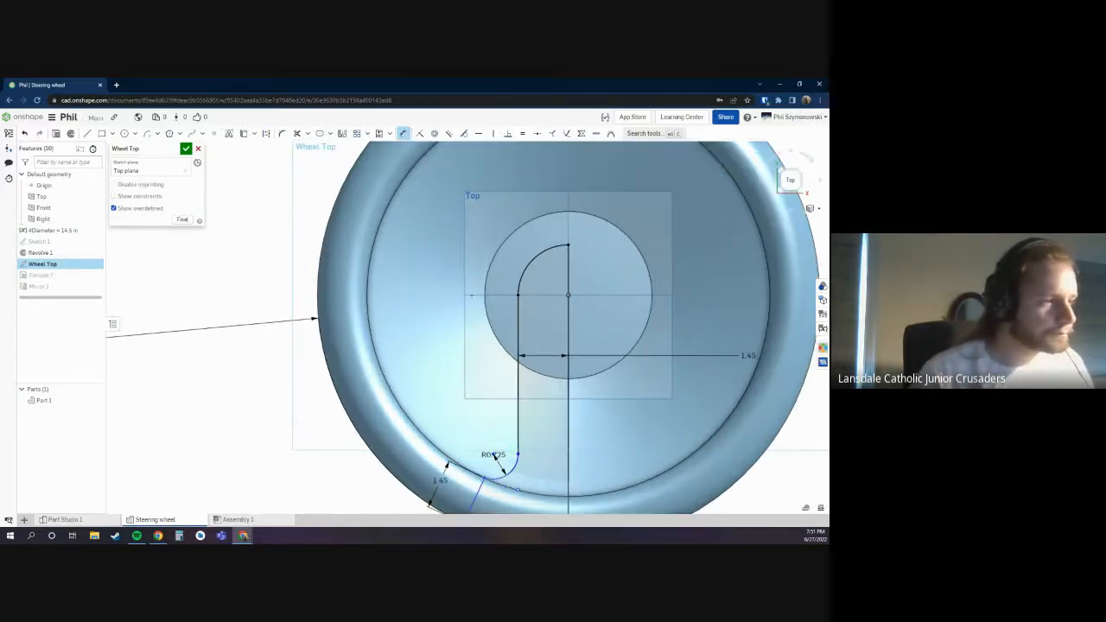
{"action": "scroll", "coordinate": [483, 295], "scroll_direction": "down", "scroll_amount": 1}
{"action": "middle_click_drag", "start_coordinate": [466, 494], "coordinate": [466, 444]}
{"action": "scroll", "coordinate": [466, 444], "scroll_direction": "up", "scroll_amount": 2}
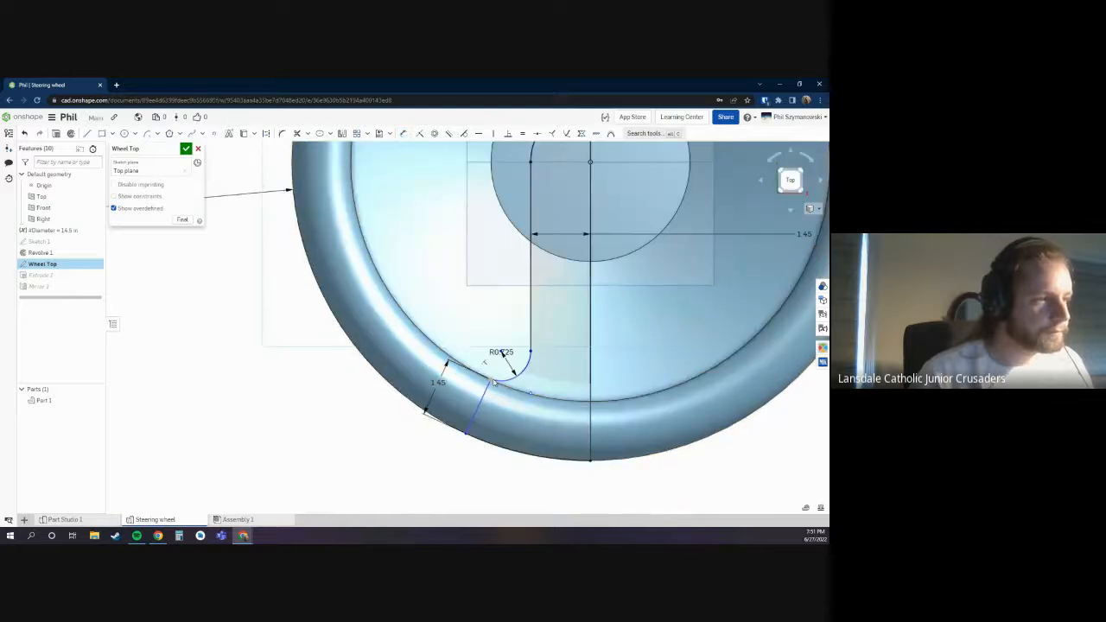
Step: Constrain the spoke corner arc's centre point to lie on the short rim line and accept the Wheel Top sketch
{"action": "left_click_drag", "start_coordinate": [517, 386], "coordinate": [483, 380]}
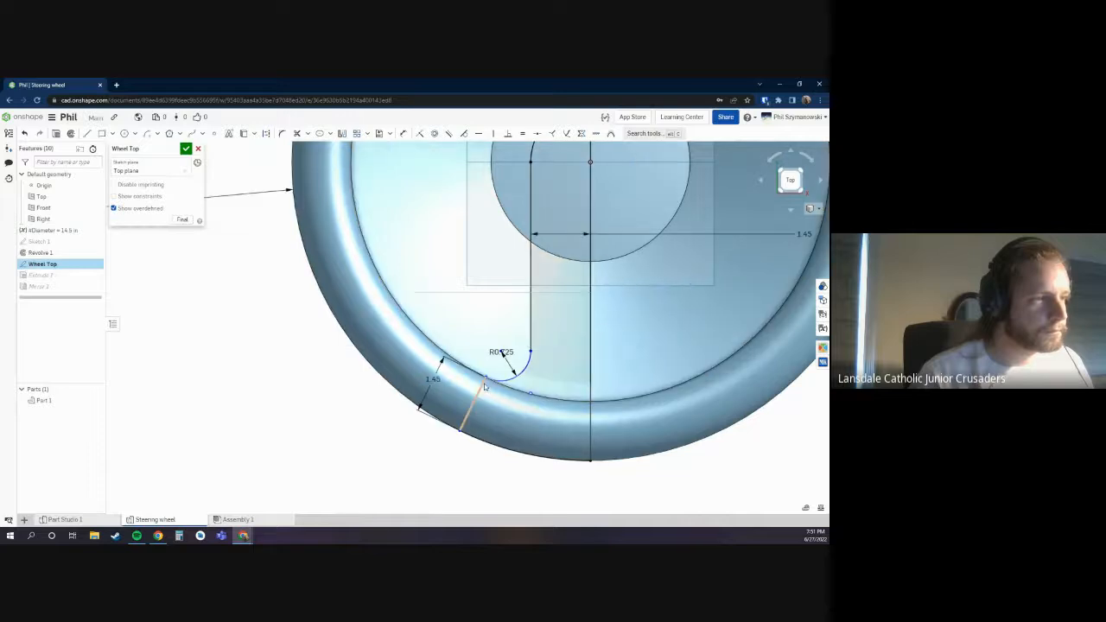
{"action": "scroll", "coordinate": [506, 346], "scroll_direction": "up", "scroll_amount": 3}
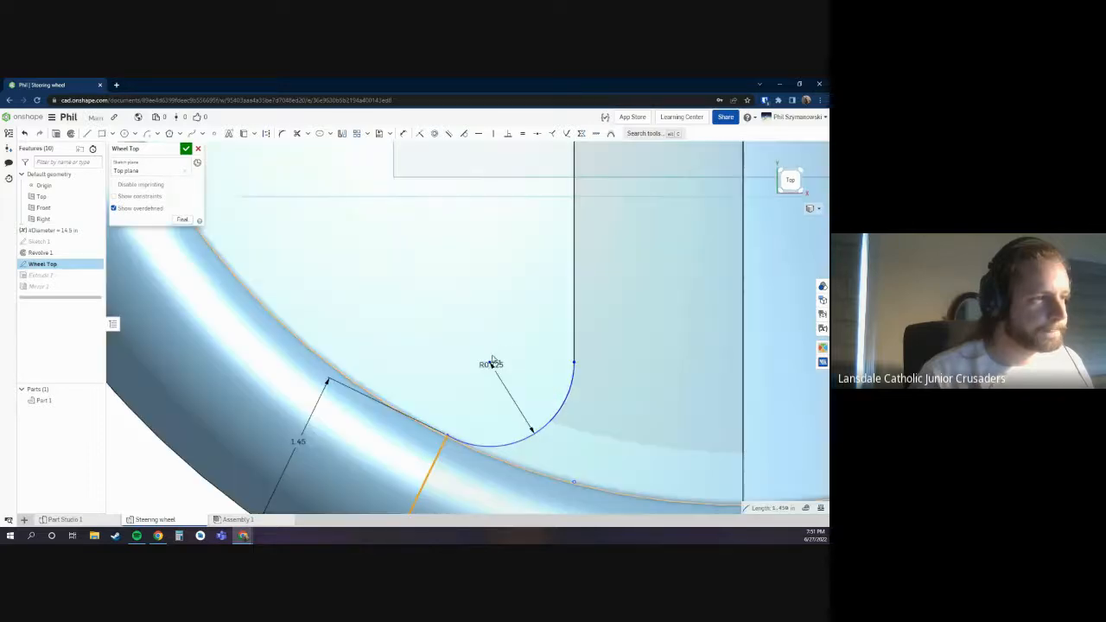
{"action": "scroll", "coordinate": [494, 366], "scroll_direction": "up", "scroll_amount": 2}
{"action": "left_click_drag", "start_coordinate": [535, 353], "coordinate": [537, 354]}
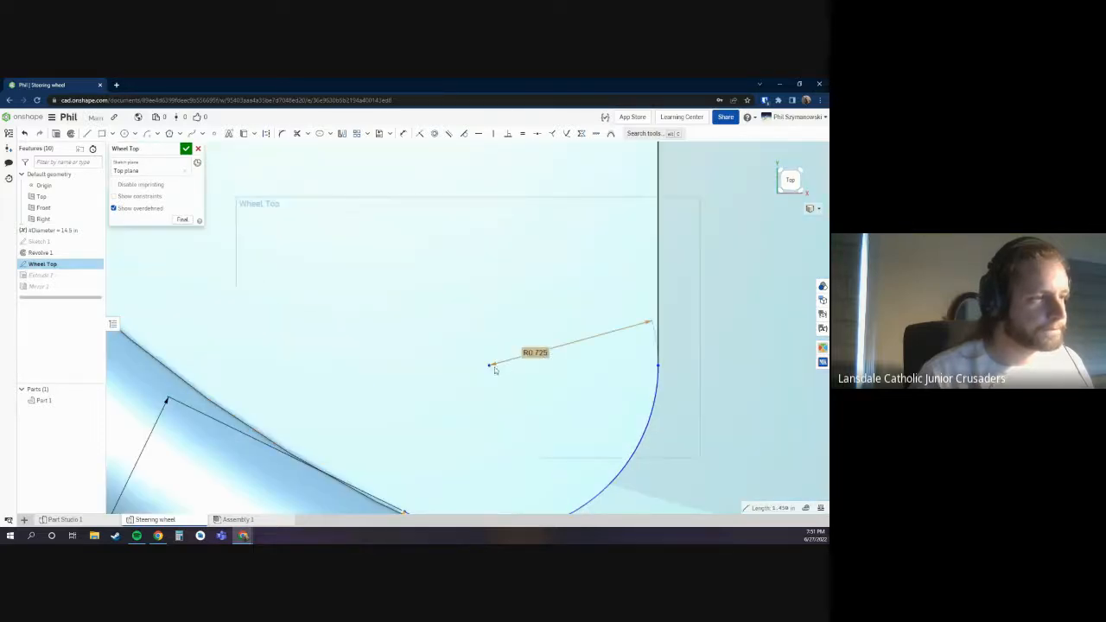
{"action": "scroll", "coordinate": [441, 152], "scroll_direction": "down", "scroll_amount": 1}
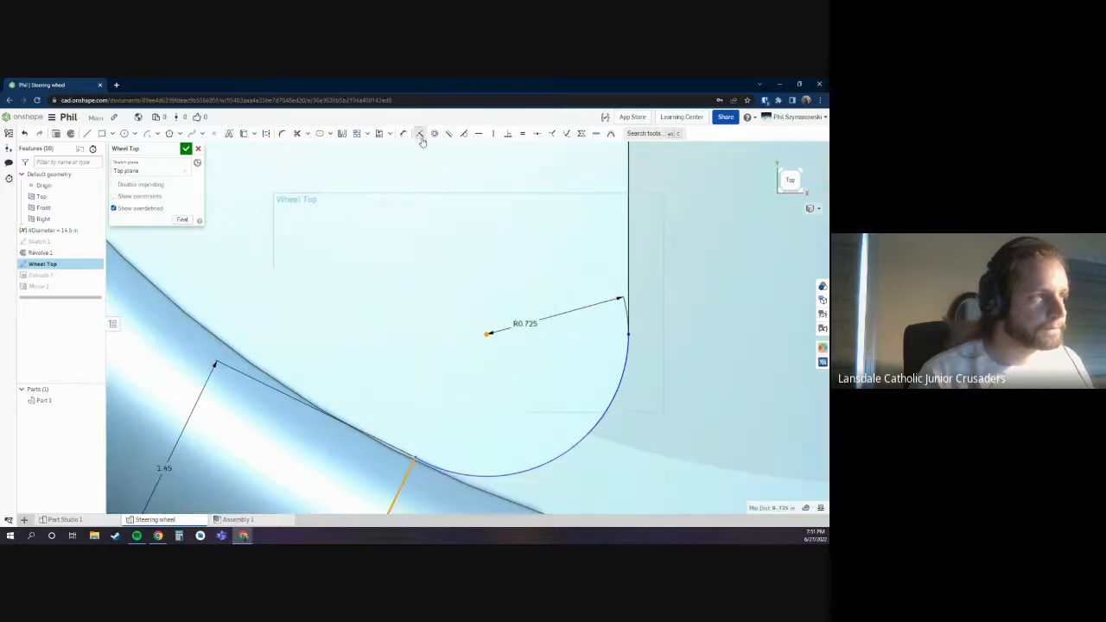
{"action": "scroll", "coordinate": [457, 432], "scroll_direction": "down", "scroll_amount": 5}
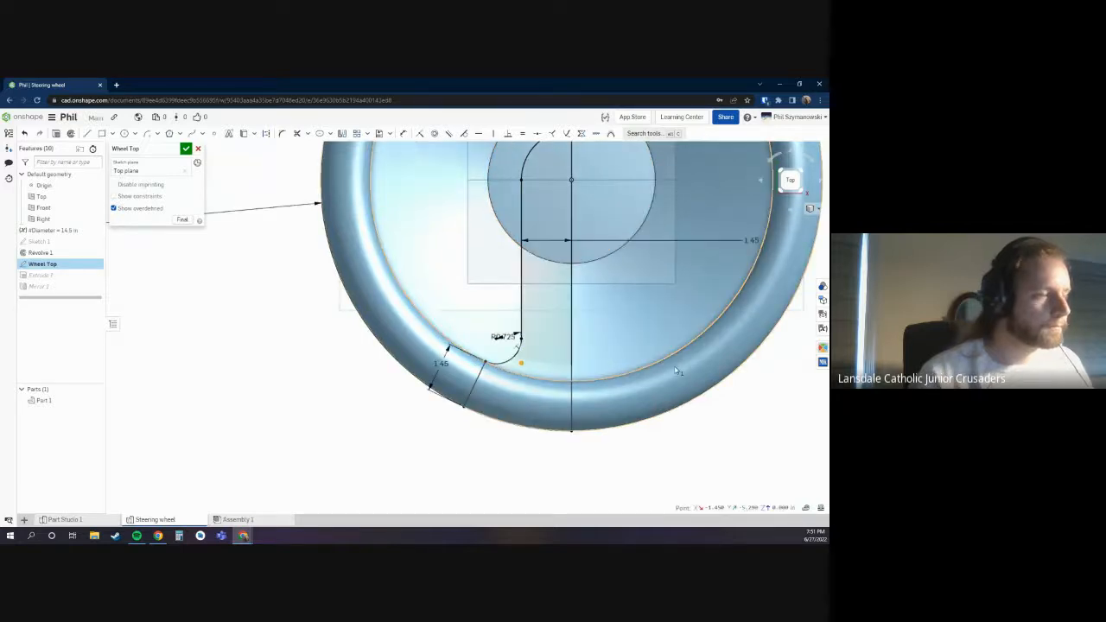
{"action": "key", "text": "f"}
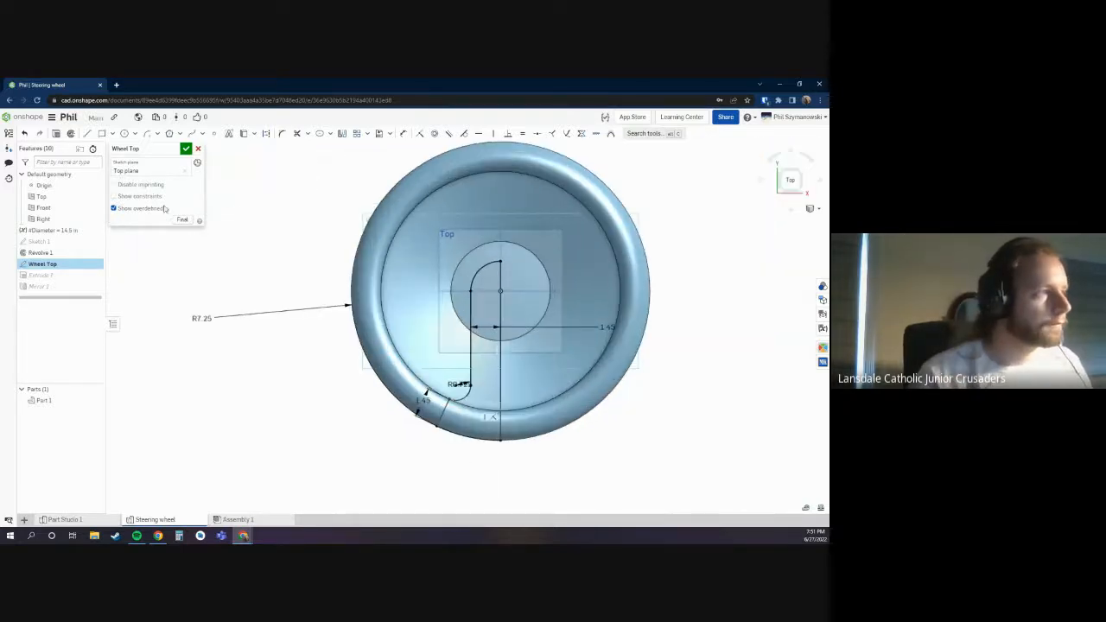
{"action": "left_click", "coordinate": [185, 150]}
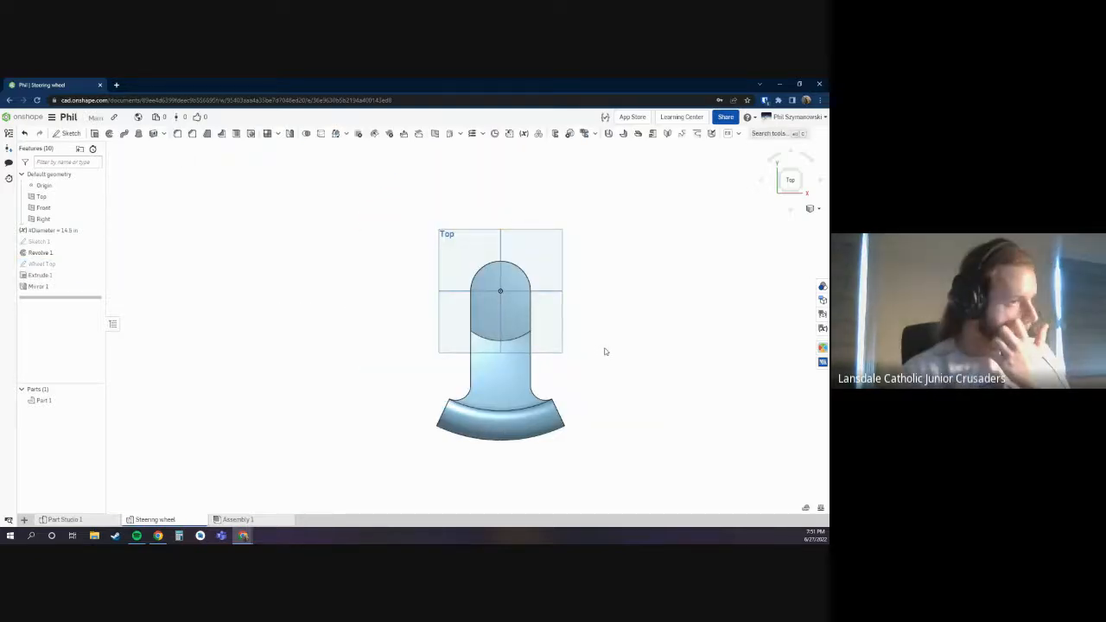
Step: Examine the mirrored spoke and the intersecting Extrude 1 with its settings from the front and several angles
{"action": "mouse_move", "coordinate": [454, 415]}
{"action": "right_mouse_down"}
{"action": "mouse_move", "coordinate": [503, 420]}
{"action": "mouse_move", "coordinate": [467, 407]}
{"action": "right_mouse_up"}
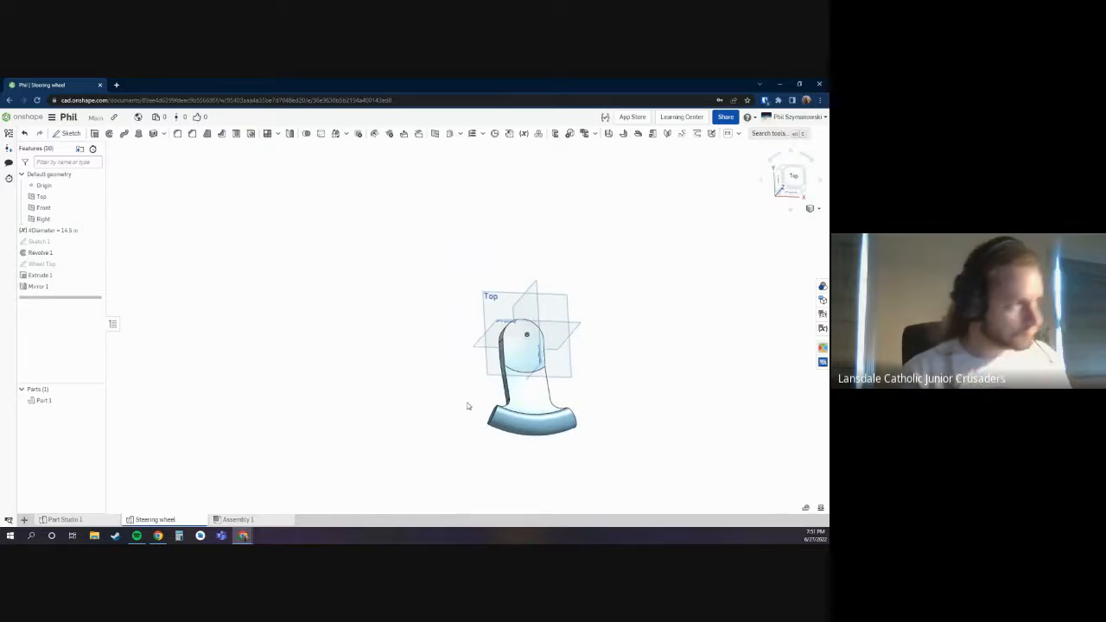
{"action": "left_click", "coordinate": [45, 273]}
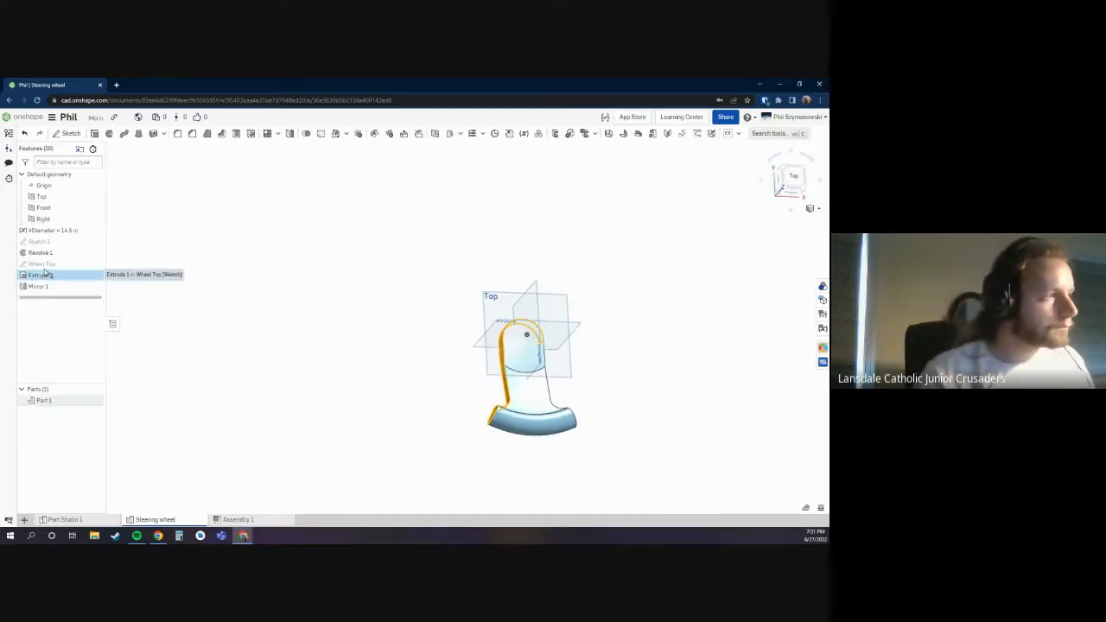
{"action": "double_click", "coordinate": [50, 274]}
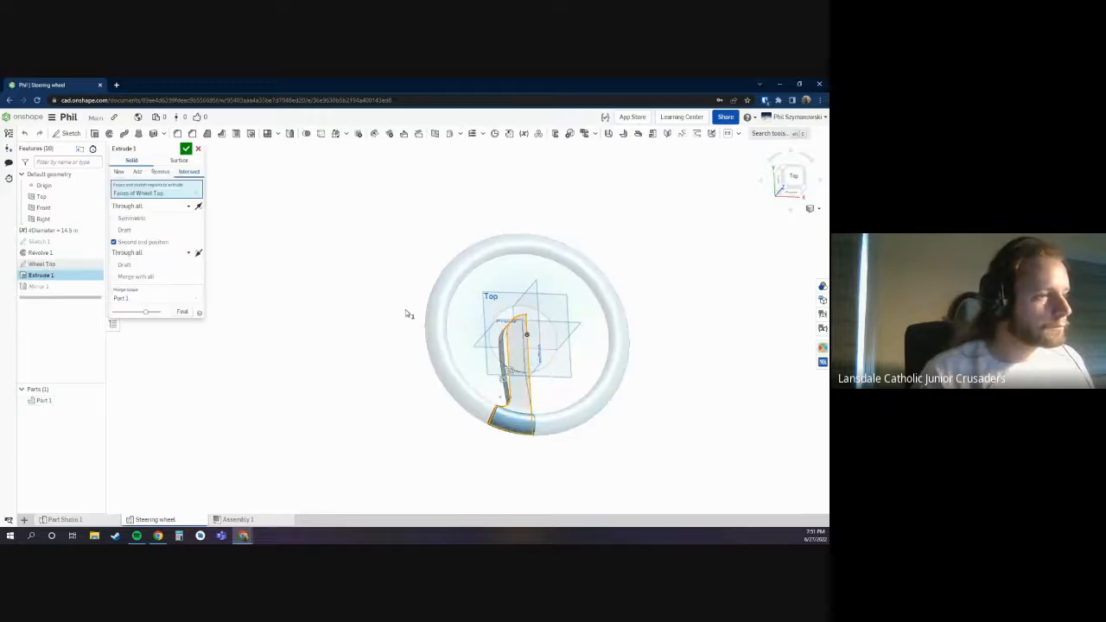
{"action": "right_click_drag", "start_coordinate": [548, 371], "coordinate": [587, 376]}
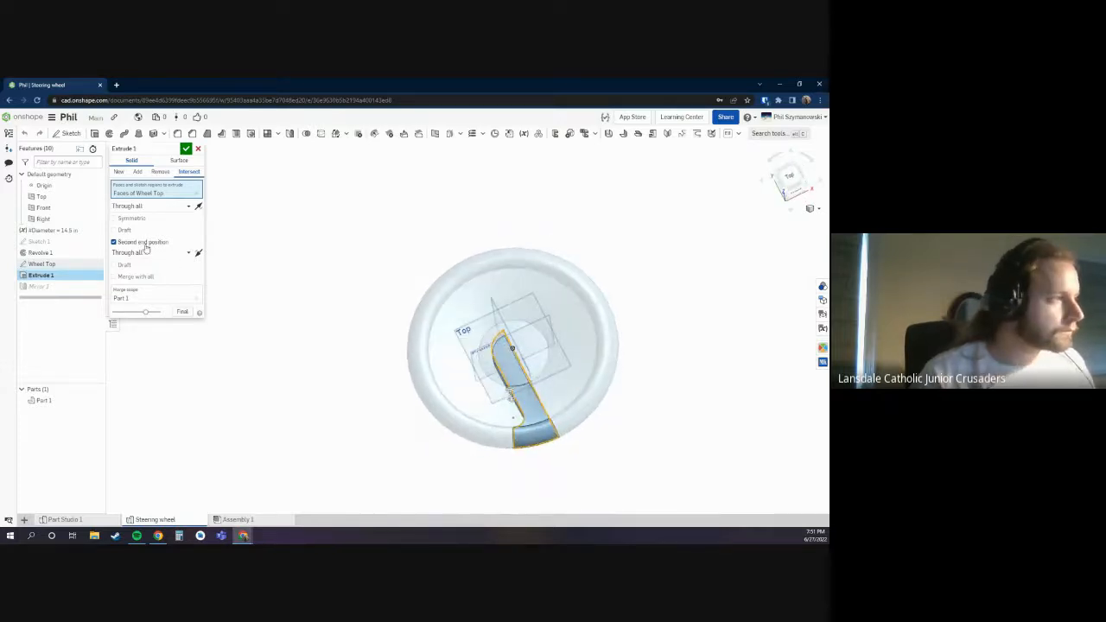
{"action": "left_click", "coordinate": [186, 148]}
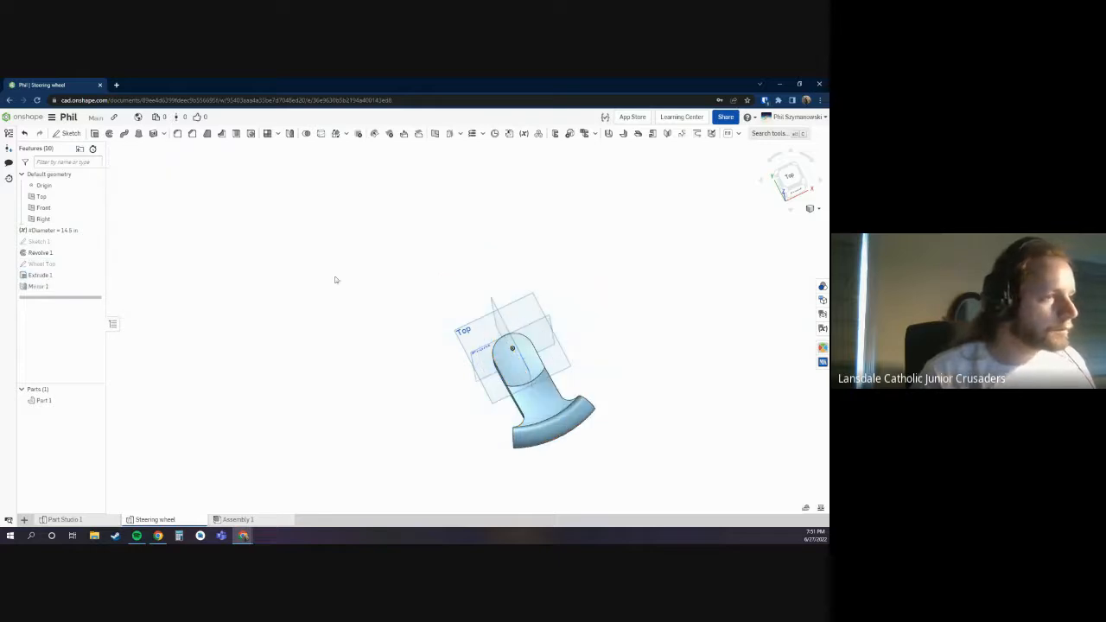
{"action": "double_click", "coordinate": [38, 274]}
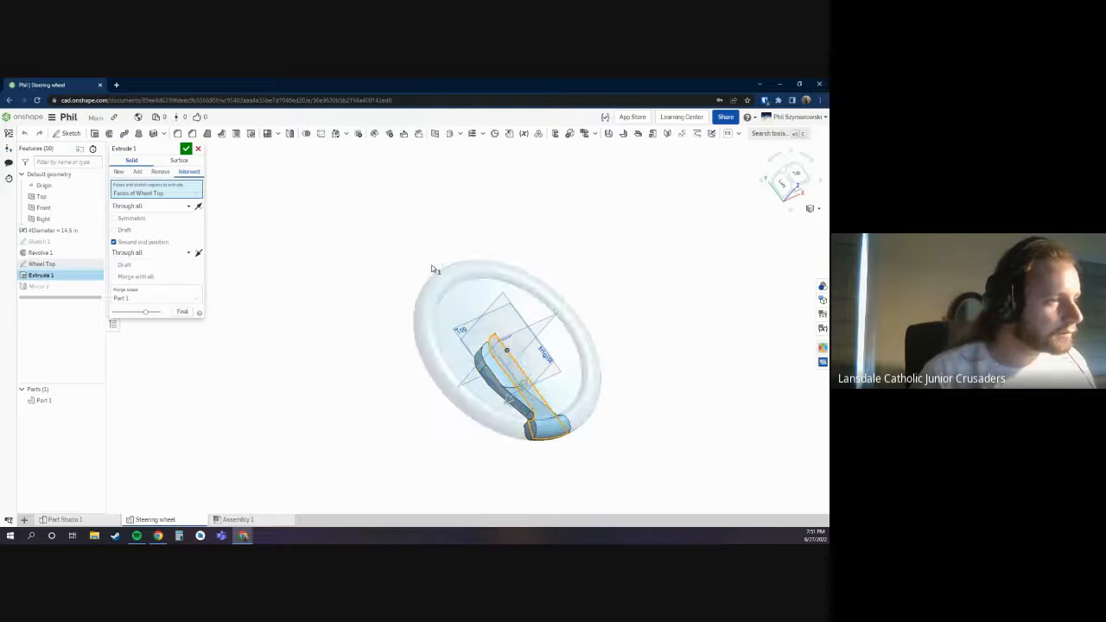
{"action": "key", "text": "shift+1"}
{"action": "scroll", "coordinate": [437, 274], "scroll_direction": "up", "scroll_amount": 4}
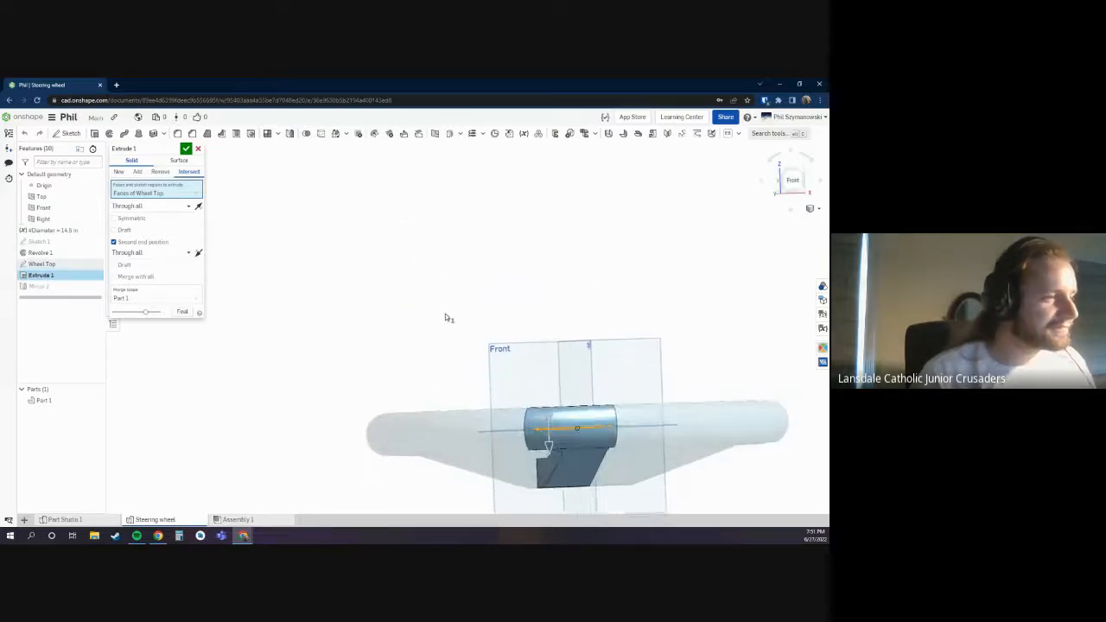
{"action": "right_click_drag", "start_coordinate": [446, 314], "coordinate": [286, 181]}
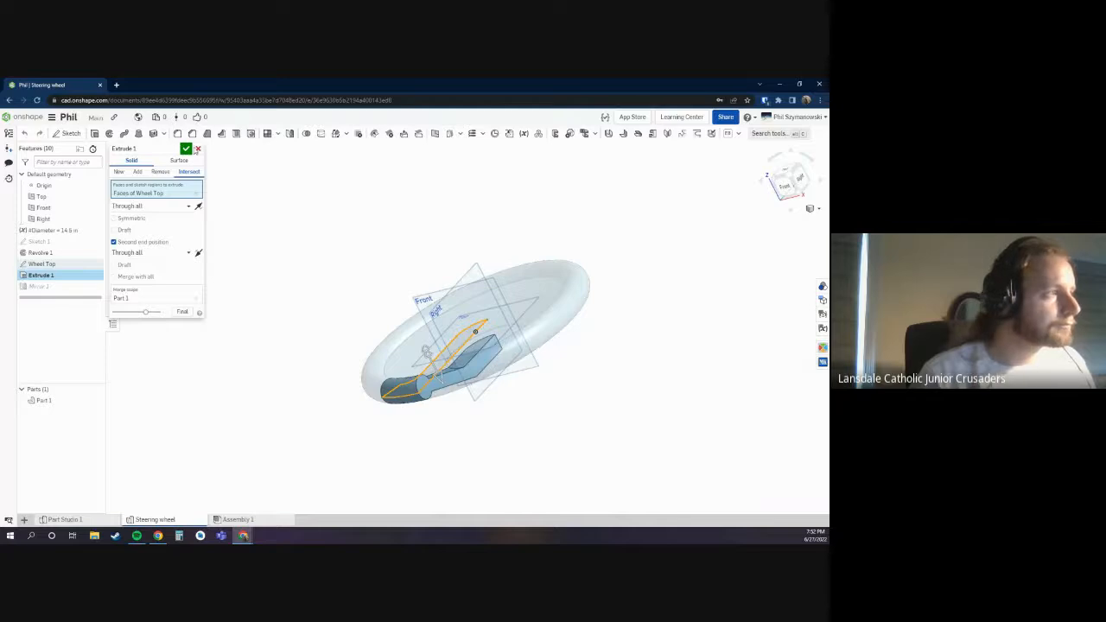
{"action": "left_click", "coordinate": [186, 148]}
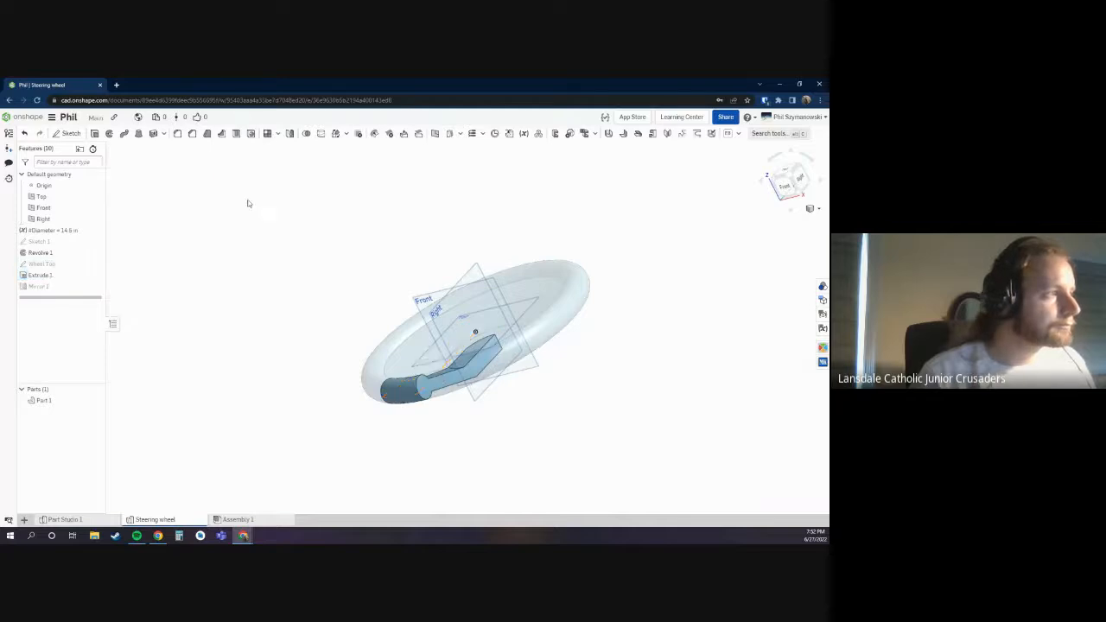
{"action": "double_click", "coordinate": [55, 278]}
{"action": "left_click", "coordinate": [118, 172]}
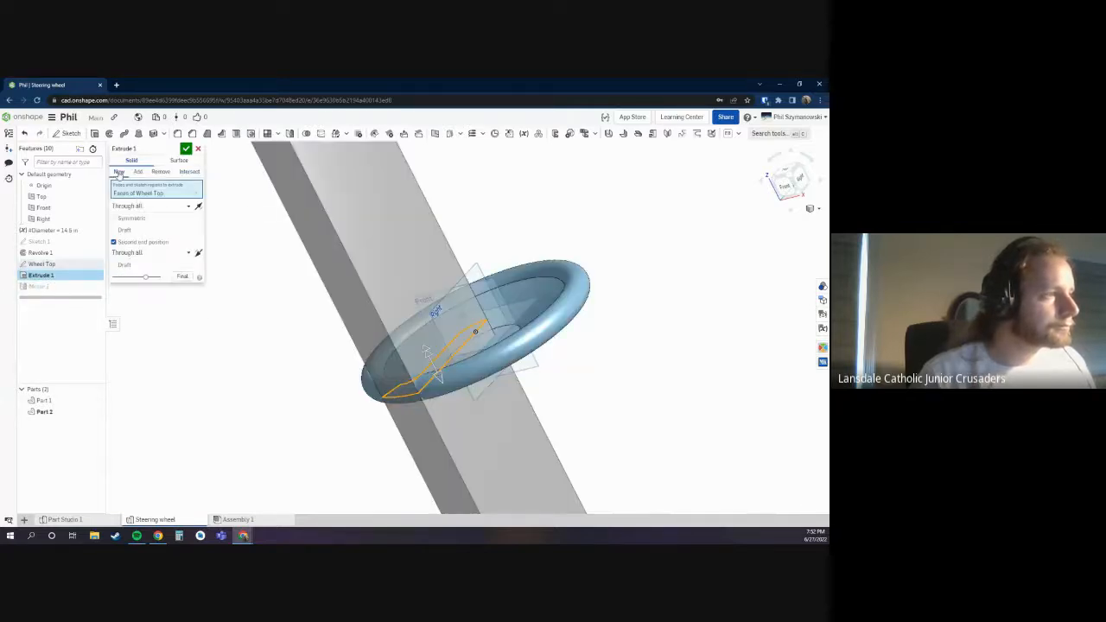
{"action": "right_click_drag", "start_coordinate": [375, 285], "coordinate": [384, 327]}
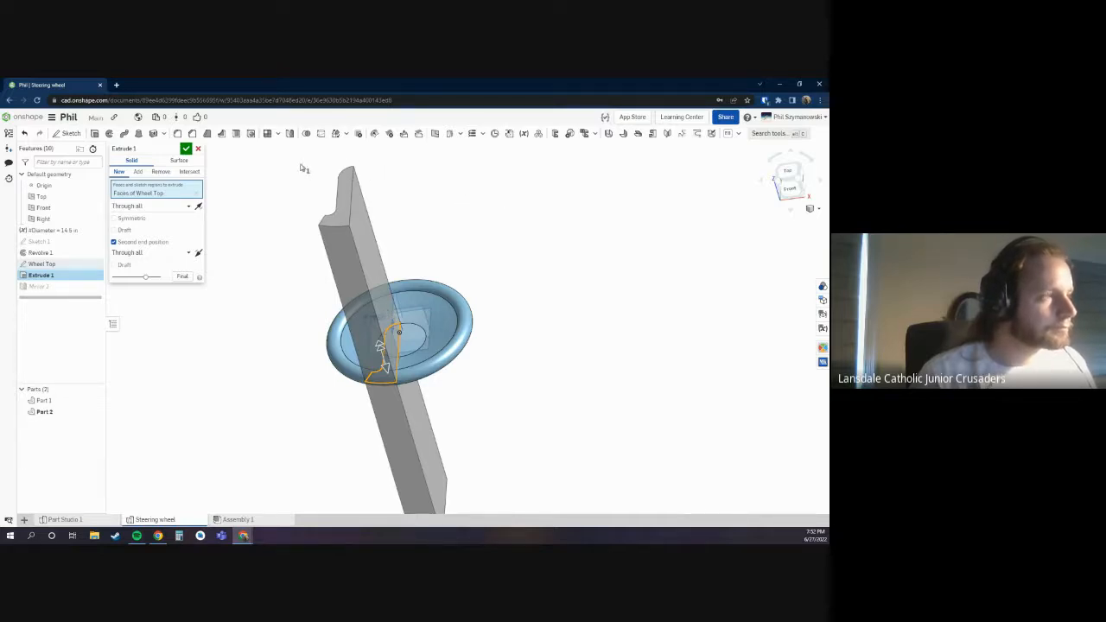
{"action": "left_click", "coordinate": [199, 150]}
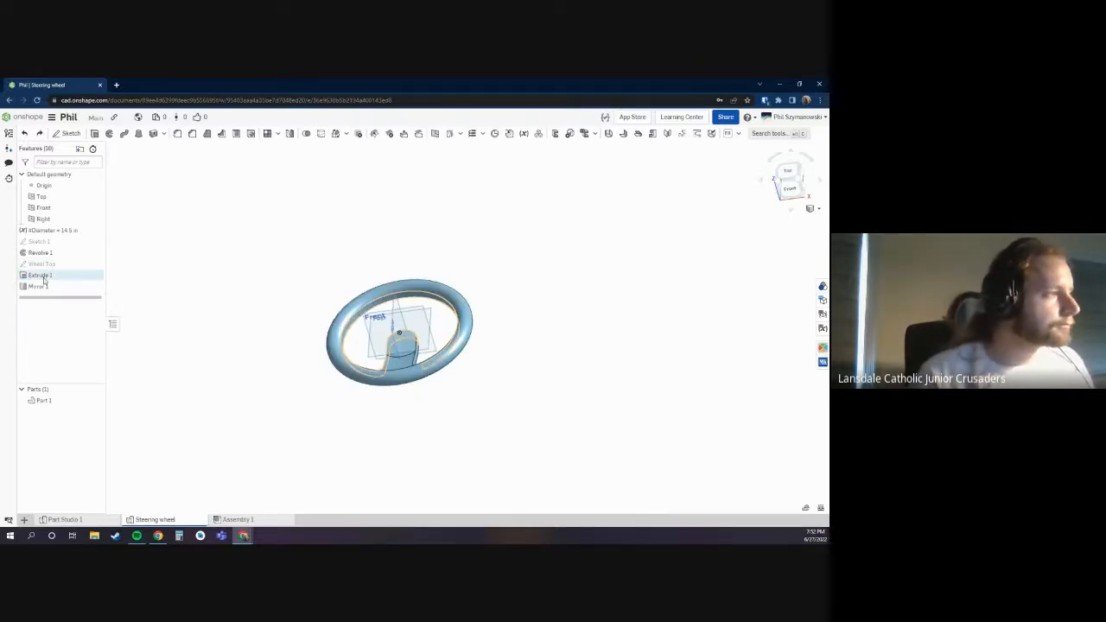
Step: Reorder the features so that the Wheel Top sketch and Extrude 1 come before Revolve 1
{"action": "left_click_drag", "start_coordinate": [73, 249], "coordinate": [74, 251]}
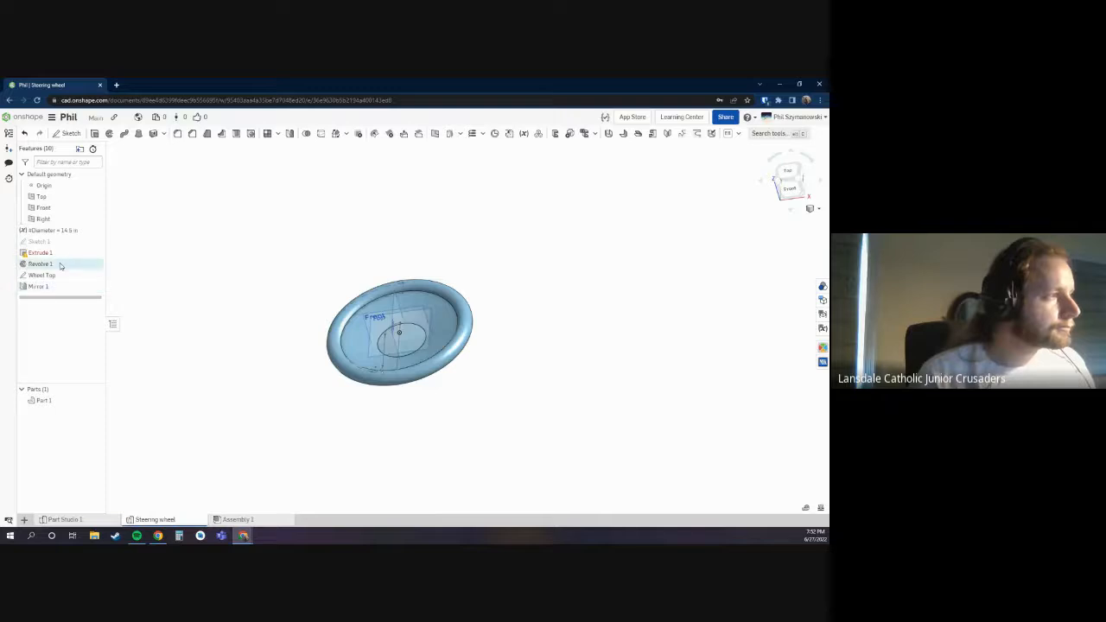
{"action": "double_click", "coordinate": [51, 253]}
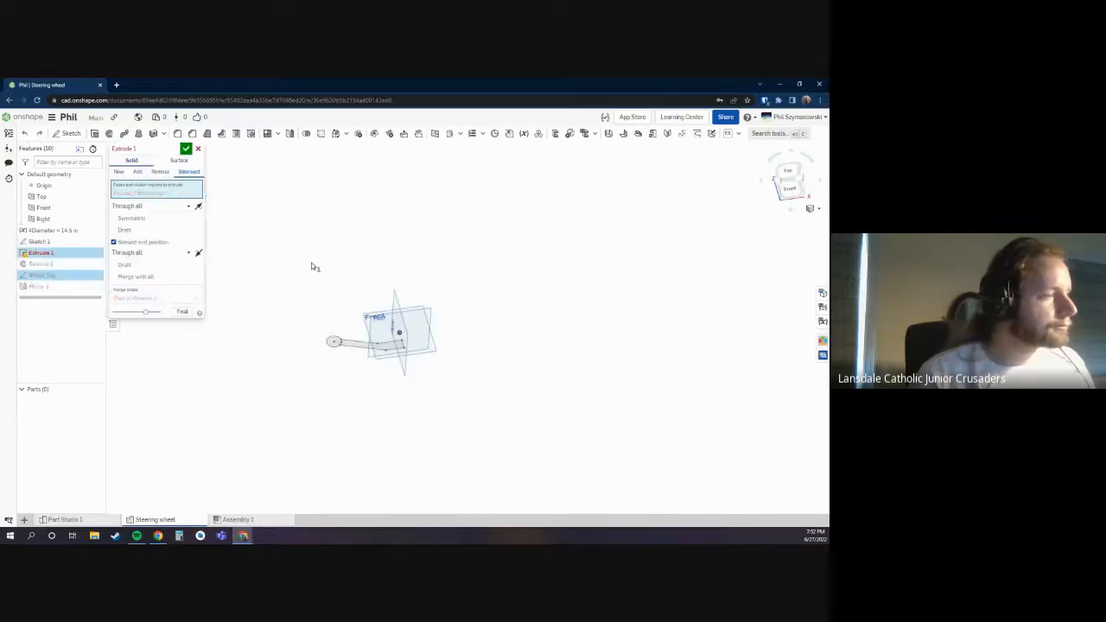
{"action": "left_click", "coordinate": [197, 150]}
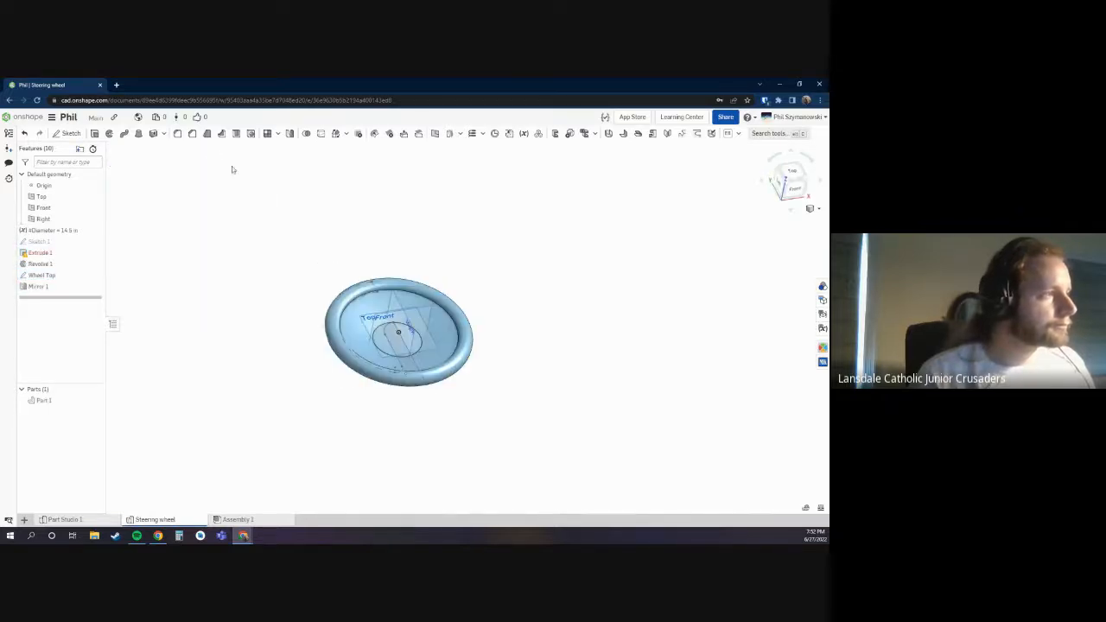
{"action": "left_click_drag", "start_coordinate": [67, 279], "coordinate": [74, 254]}
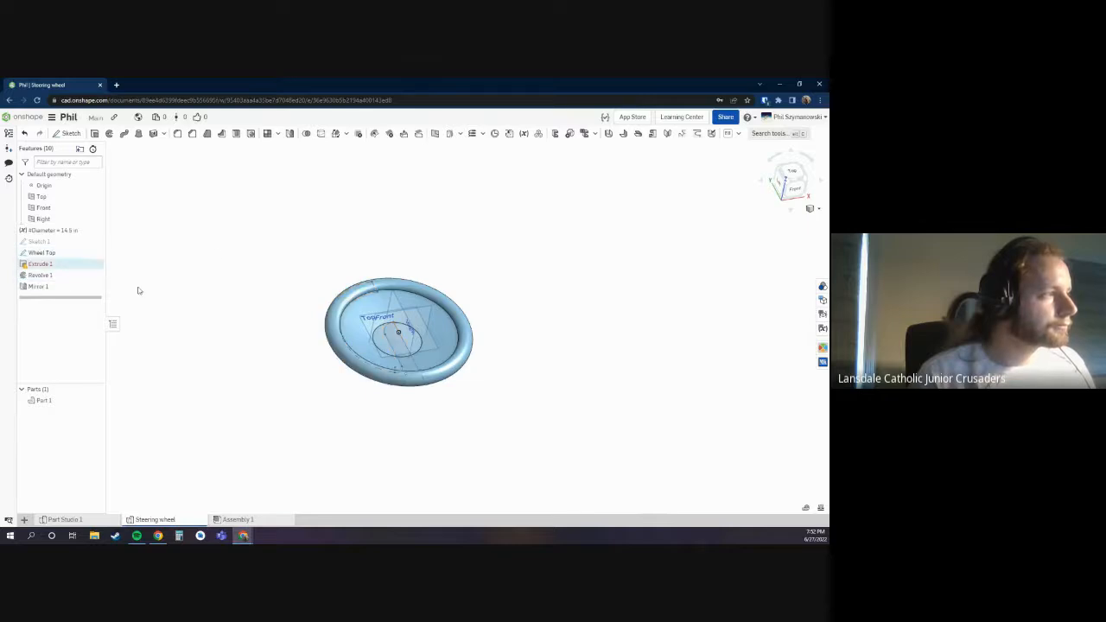
Step: Change Extrude 1 to create a new part with a blind depth of 1.5 in in its first direction
{"action": "double_click", "coordinate": [66, 268]}
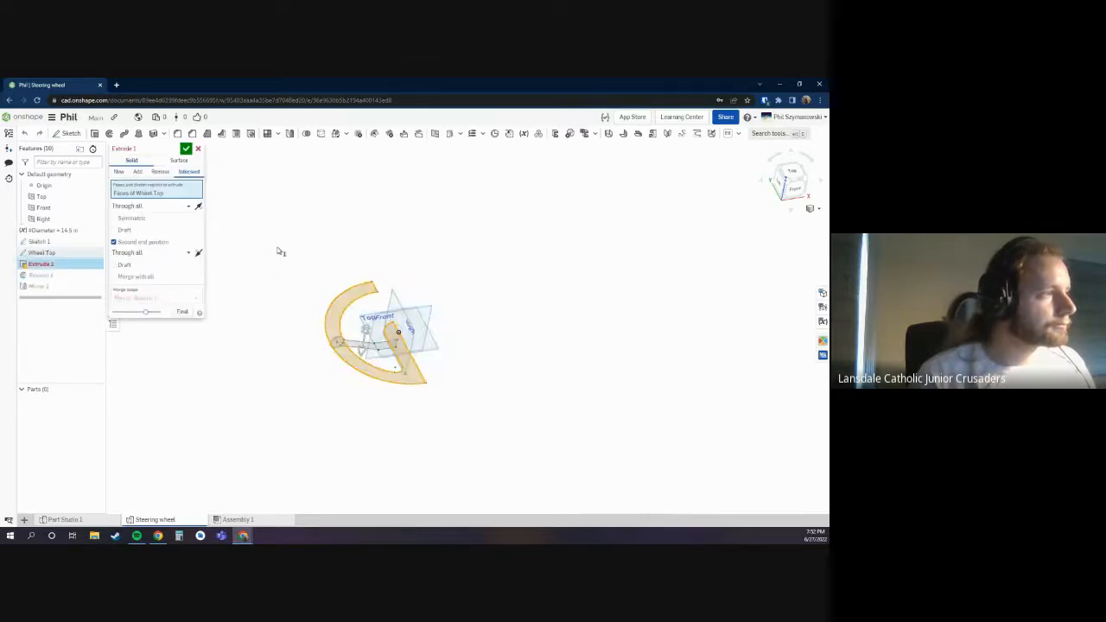
{"action": "left_click", "coordinate": [123, 172]}
{"action": "scroll", "coordinate": [353, 255], "scroll_direction": "up", "scroll_amount": 2}
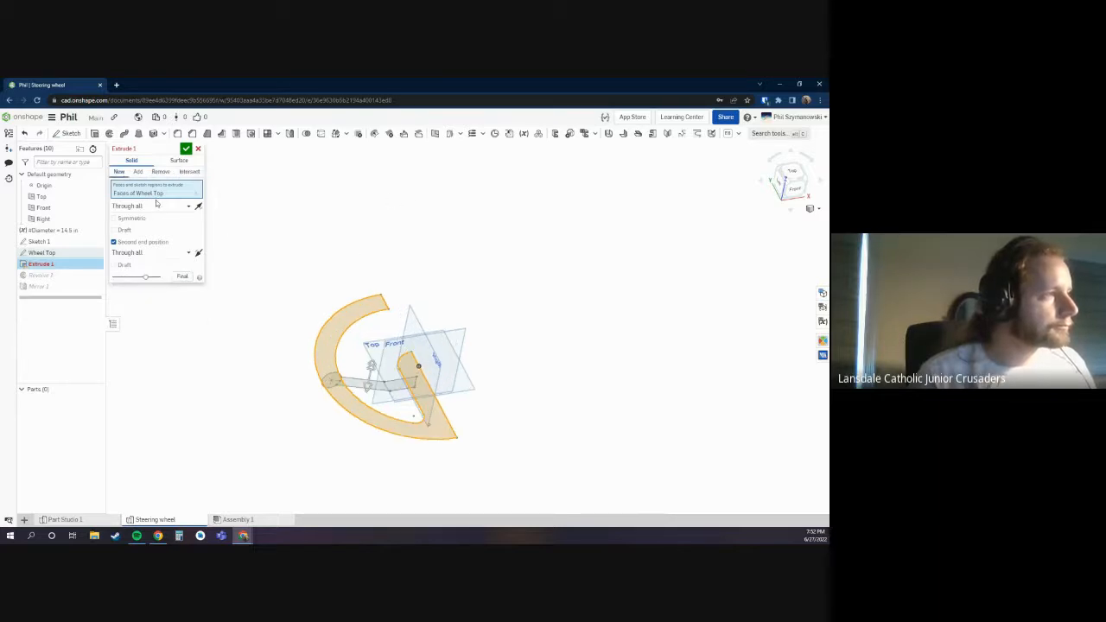
{"action": "left_click", "coordinate": [153, 207]}
{"action": "left_click", "coordinate": [158, 217]}
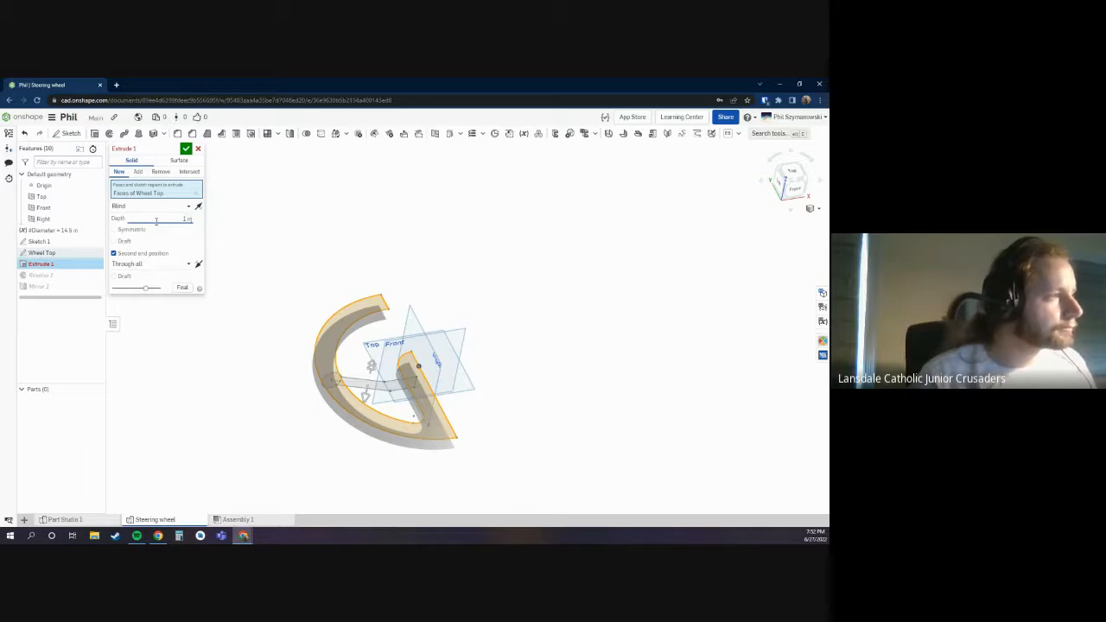
{"action": "type", "text": "1"}
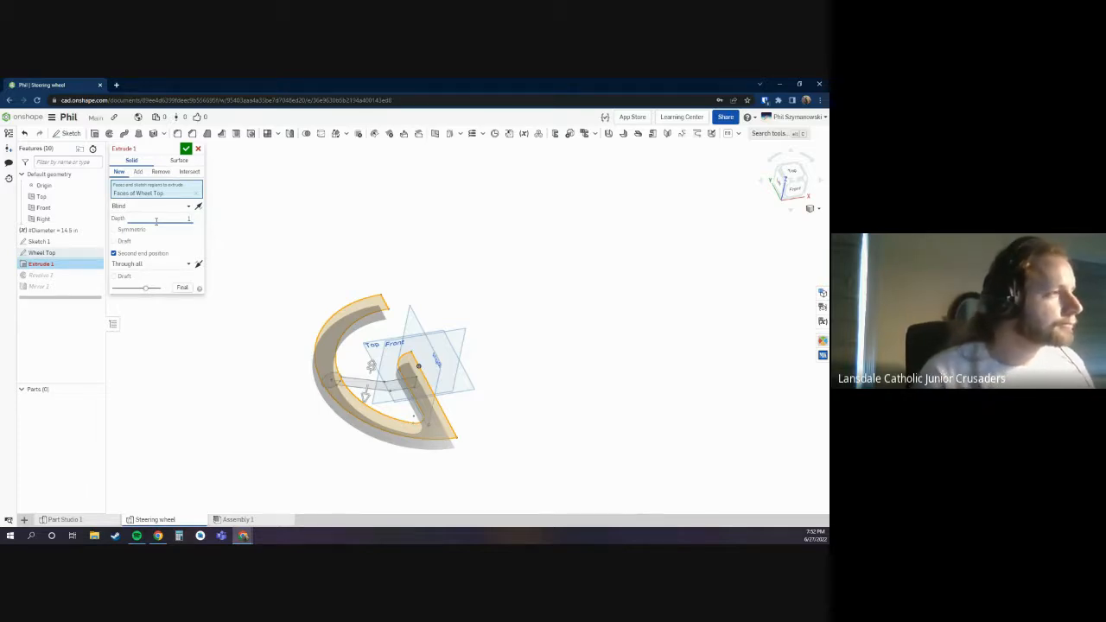
{"action": "type", "text": ".5"}
{"action": "key", "text": "Return"}
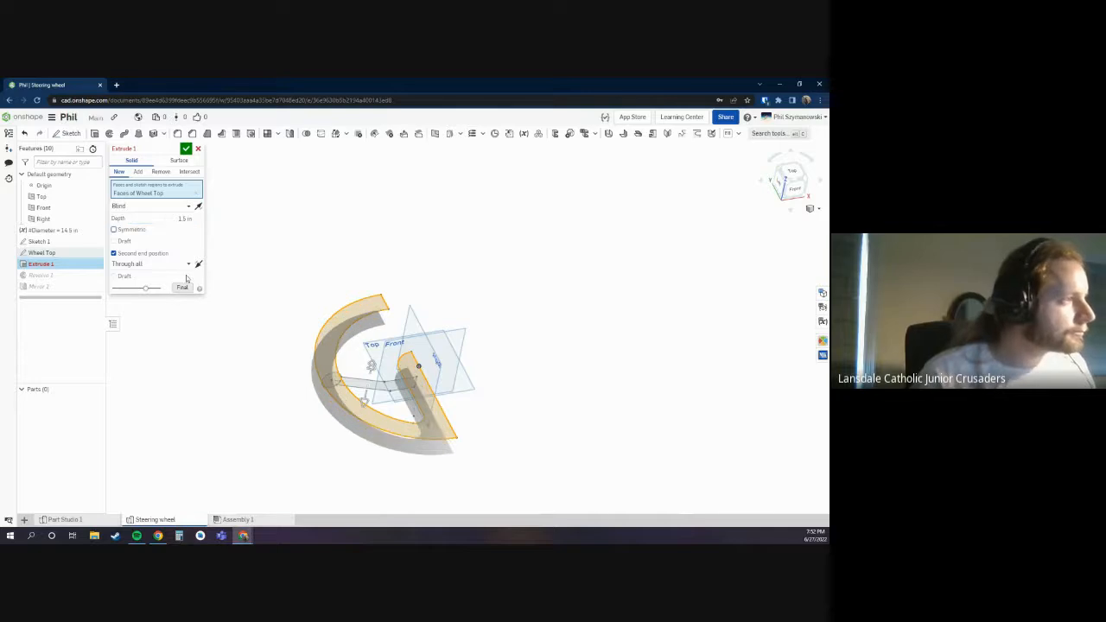
Step: Set Extrude 1's second end position to a blind depth of 1.5 in and accept the feature
{"action": "left_click", "coordinate": [156, 263]}
{"action": "left_click", "coordinate": [148, 288]}
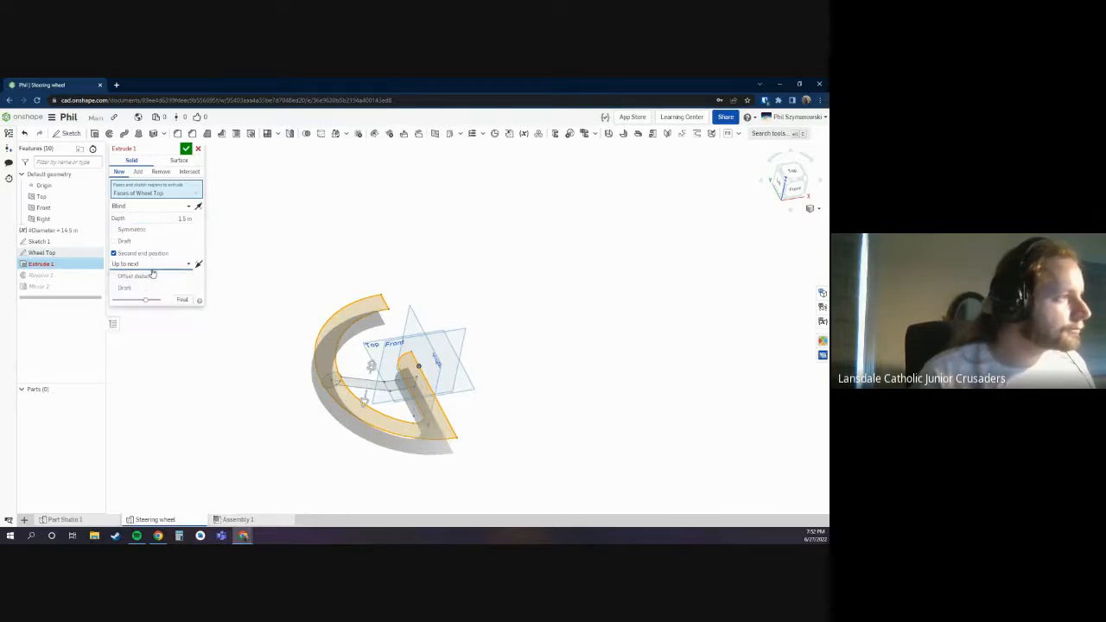
{"action": "left_click", "coordinate": [159, 266]}
{"action": "left_click", "coordinate": [121, 277]}
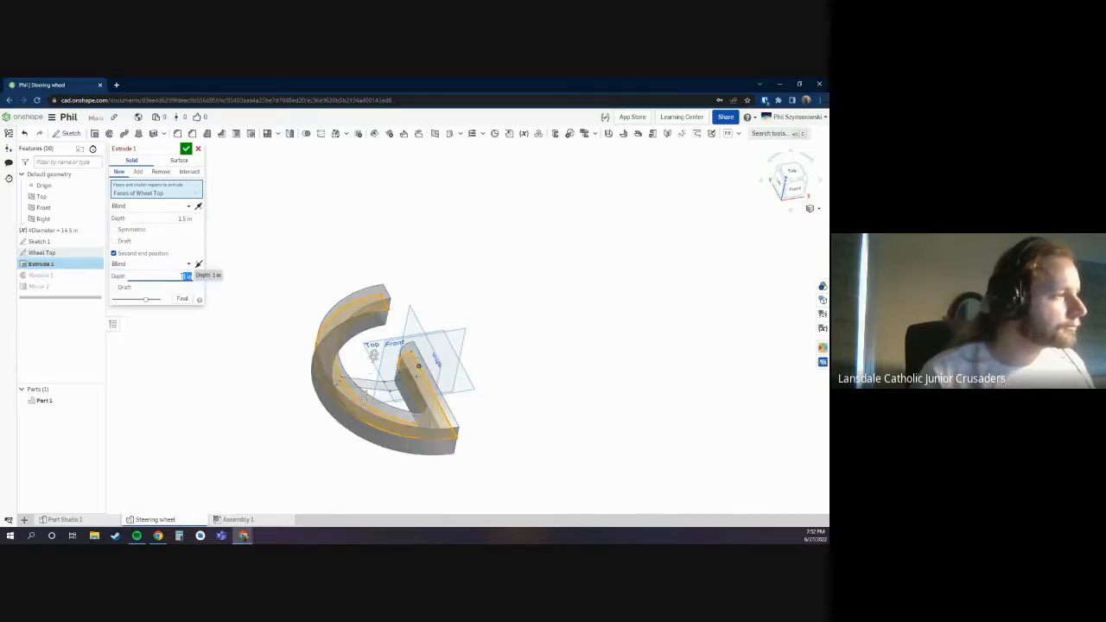
{"action": "key", "text": "Return"}
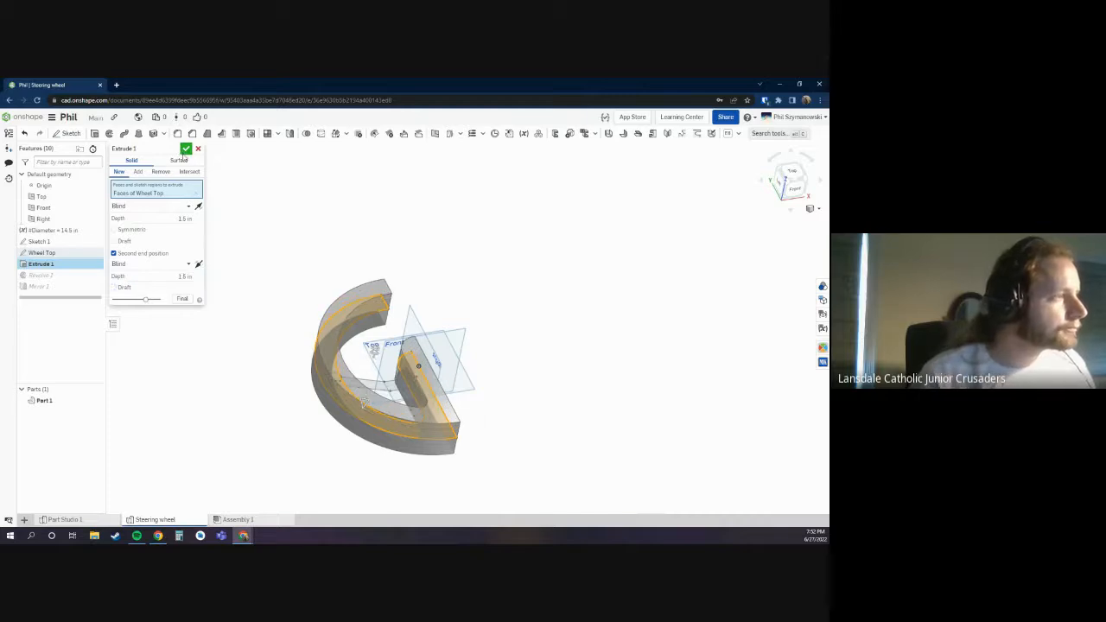
{"action": "left_click", "coordinate": [188, 150]}
Step: Change Revolve 1 to an intersect operation with the extruded half-wheel part as its merge scope
{"action": "double_click", "coordinate": [46, 276]}
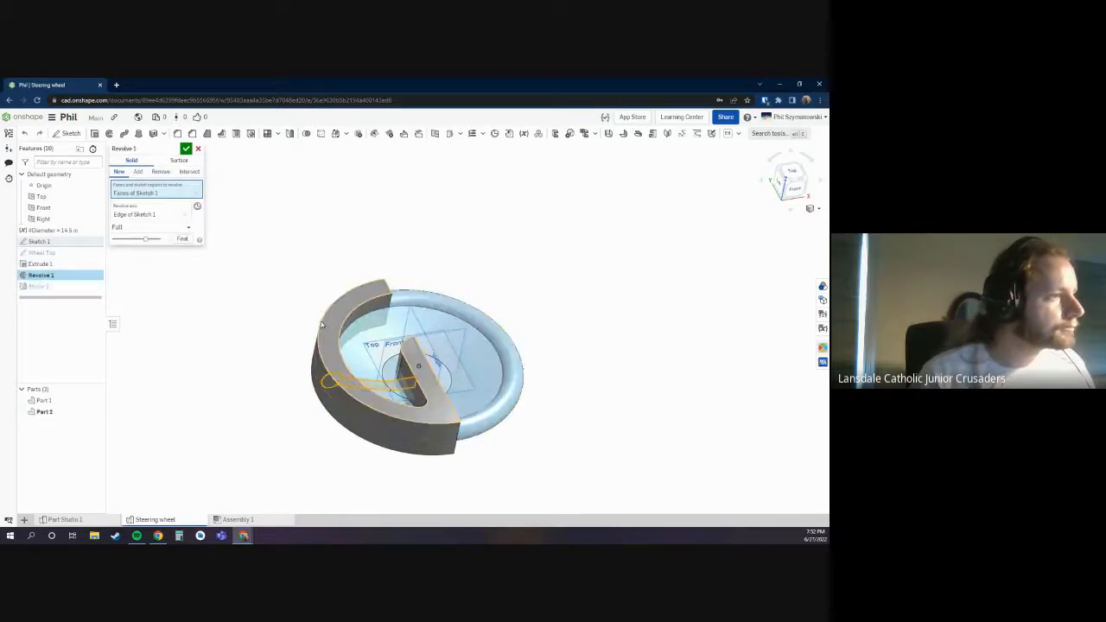
{"action": "right_click_drag", "start_coordinate": [306, 313], "coordinate": [200, 186]}
{"action": "left_click", "coordinate": [189, 171]}
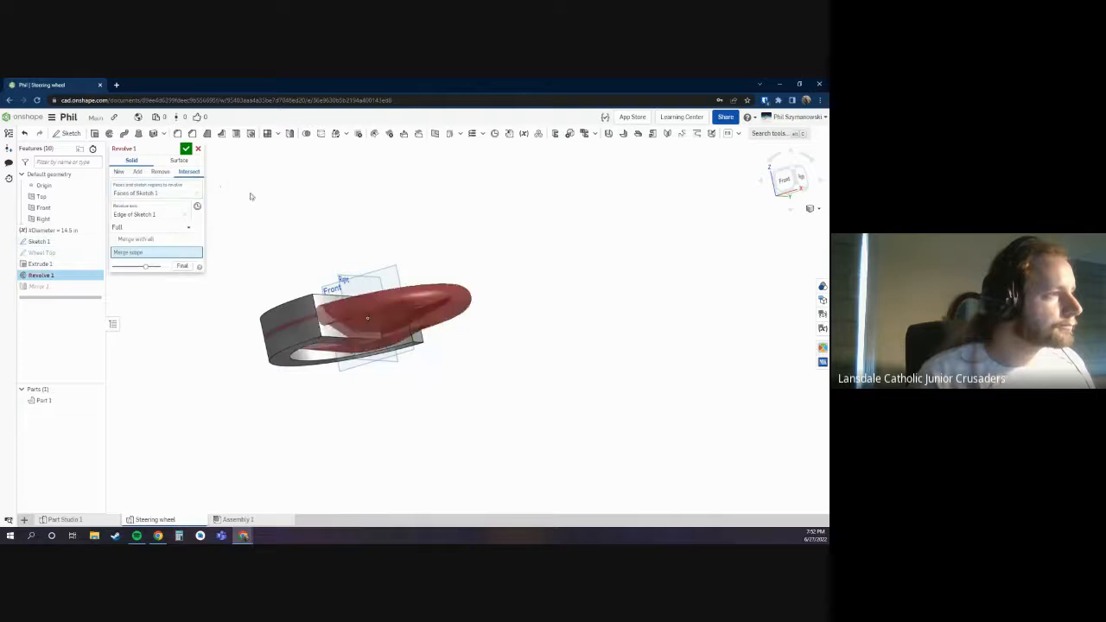
{"action": "right_click_drag", "start_coordinate": [250, 196], "coordinate": [259, 242]}
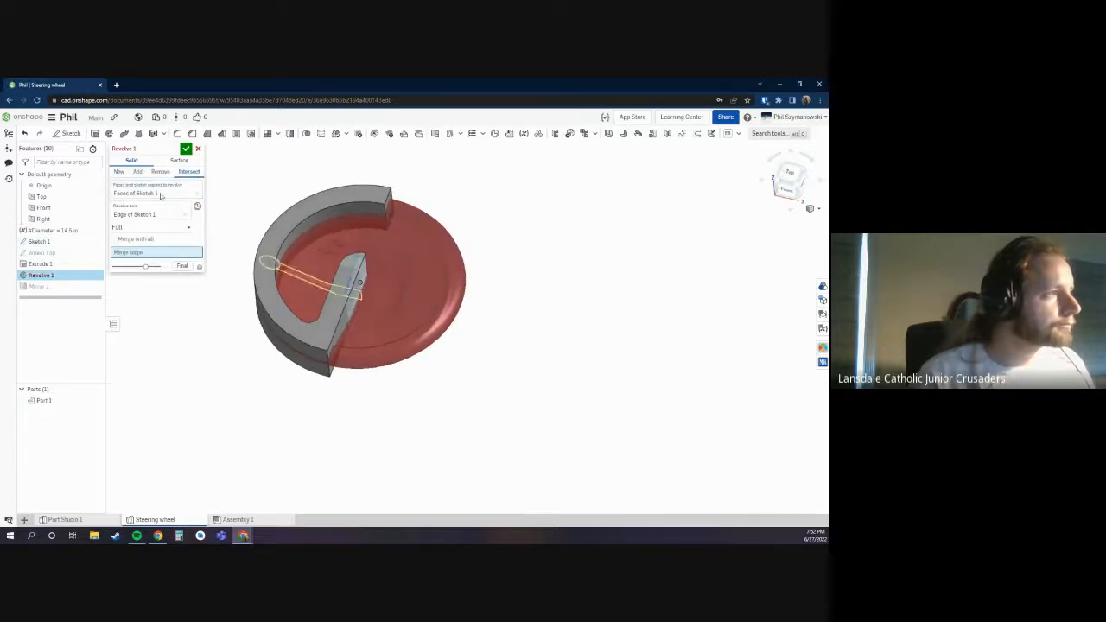
{"action": "left_click", "coordinate": [367, 207]}
{"action": "right_click_drag", "start_coordinate": [315, 205], "coordinate": [195, 211]}
{"action": "left_click", "coordinate": [186, 149]}
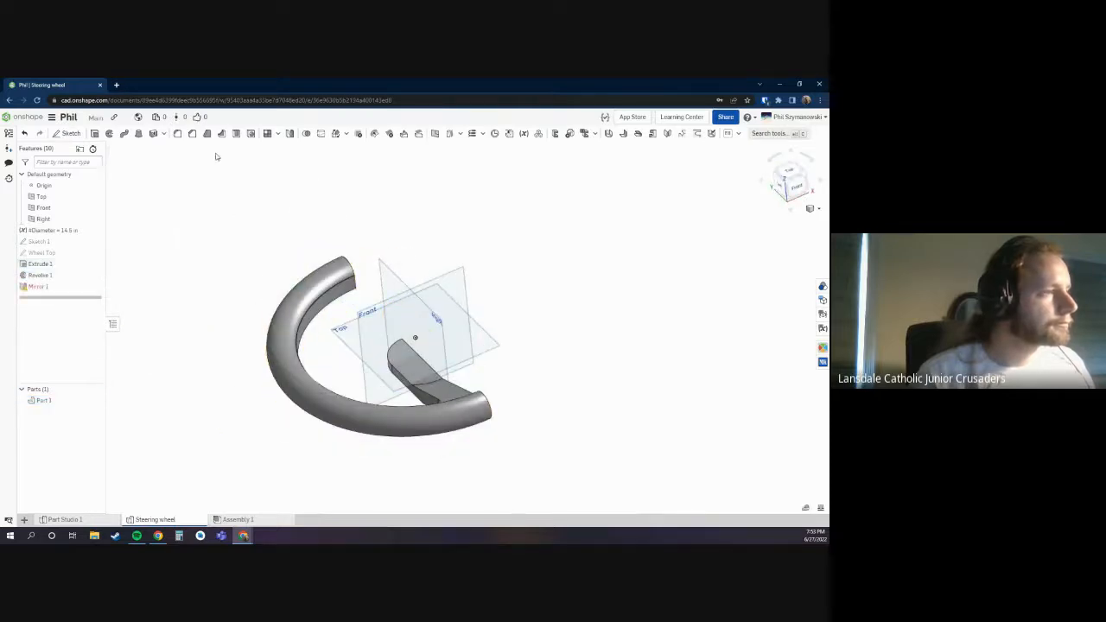
Step: Repair Mirror 1 by reselecting the half-wheel part as both the entity to mirror and the merge scope, and accept the feature
{"action": "double_click", "coordinate": [38, 286]}
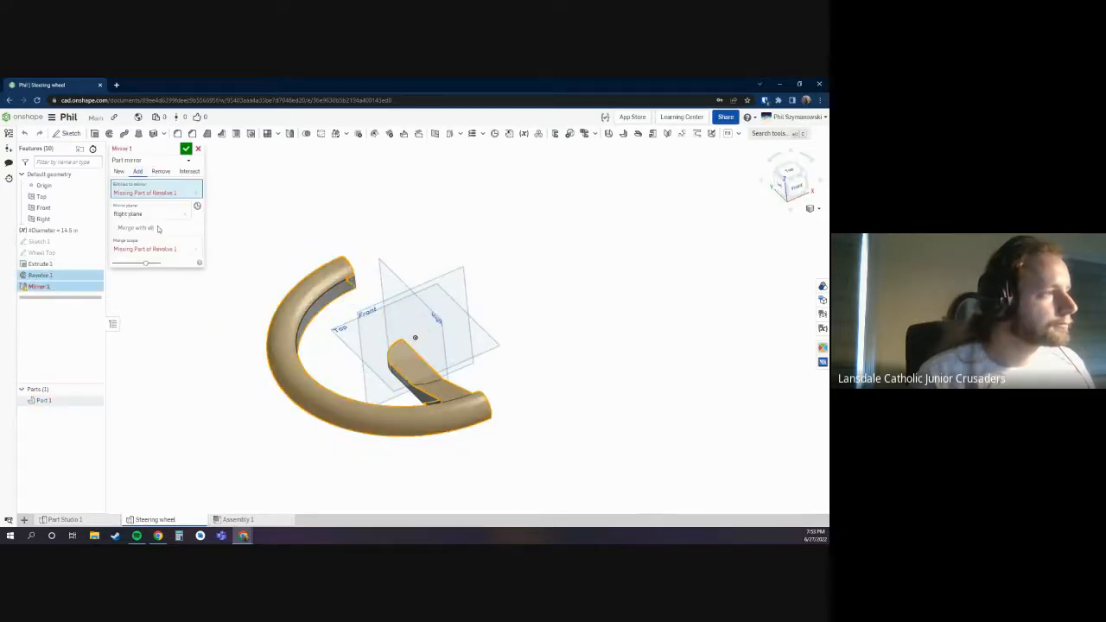
{"action": "left_click", "coordinate": [196, 193]}
{"action": "left_click", "coordinate": [289, 284]}
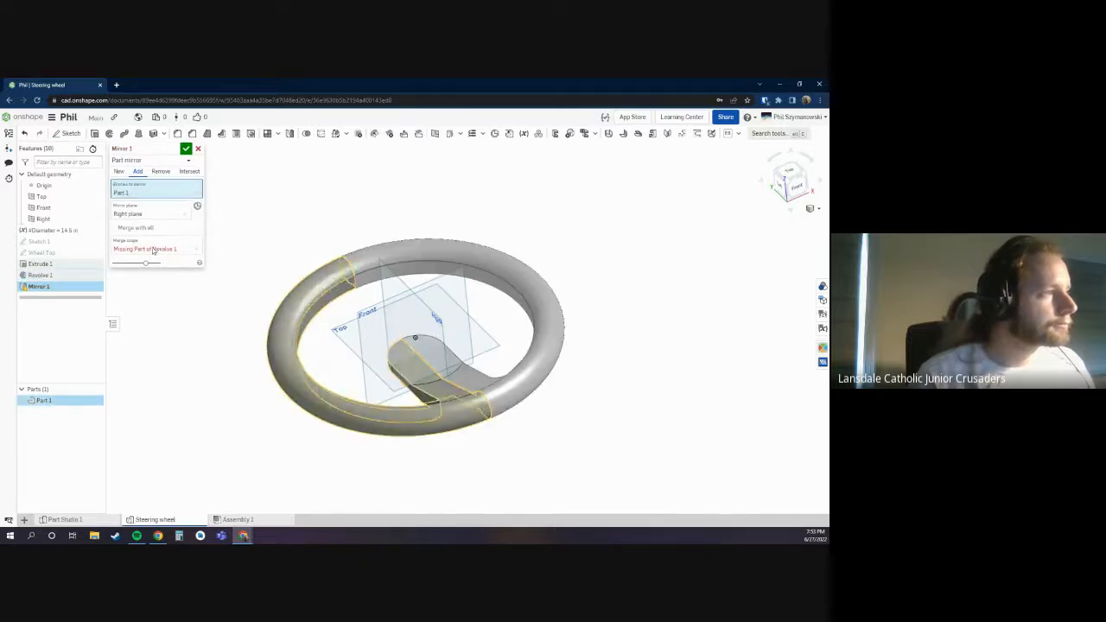
{"action": "mouse_move", "coordinate": [306, 240]}
{"action": "right_mouse_down"}
{"action": "mouse_move", "coordinate": [284, 239]}
{"action": "mouse_move", "coordinate": [308, 261]}
{"action": "right_mouse_up"}
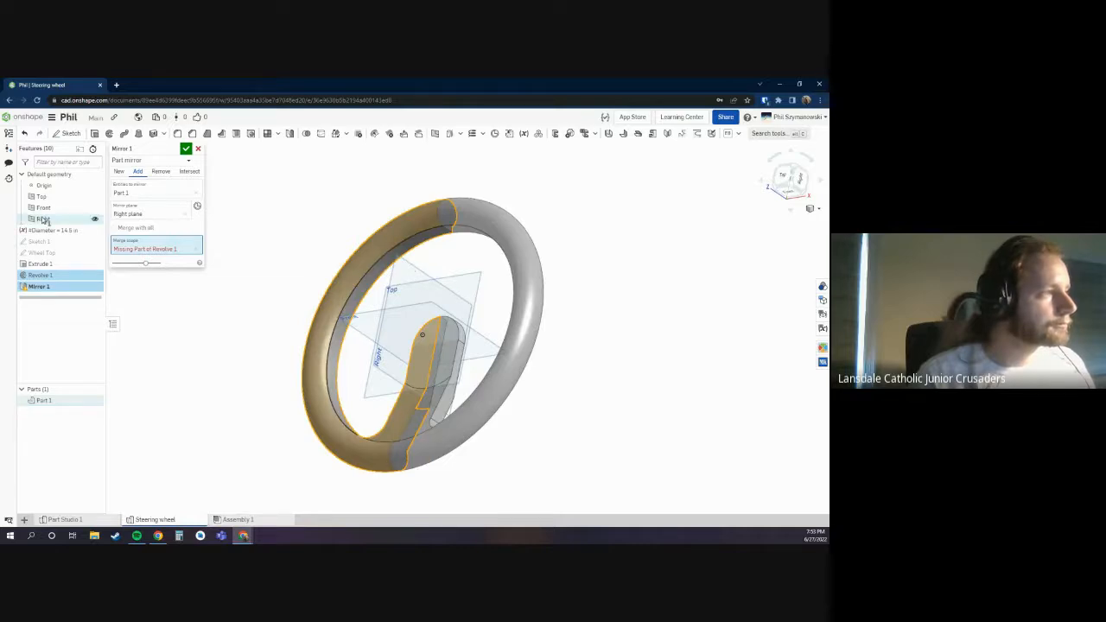
{"action": "left_click", "coordinate": [197, 249]}
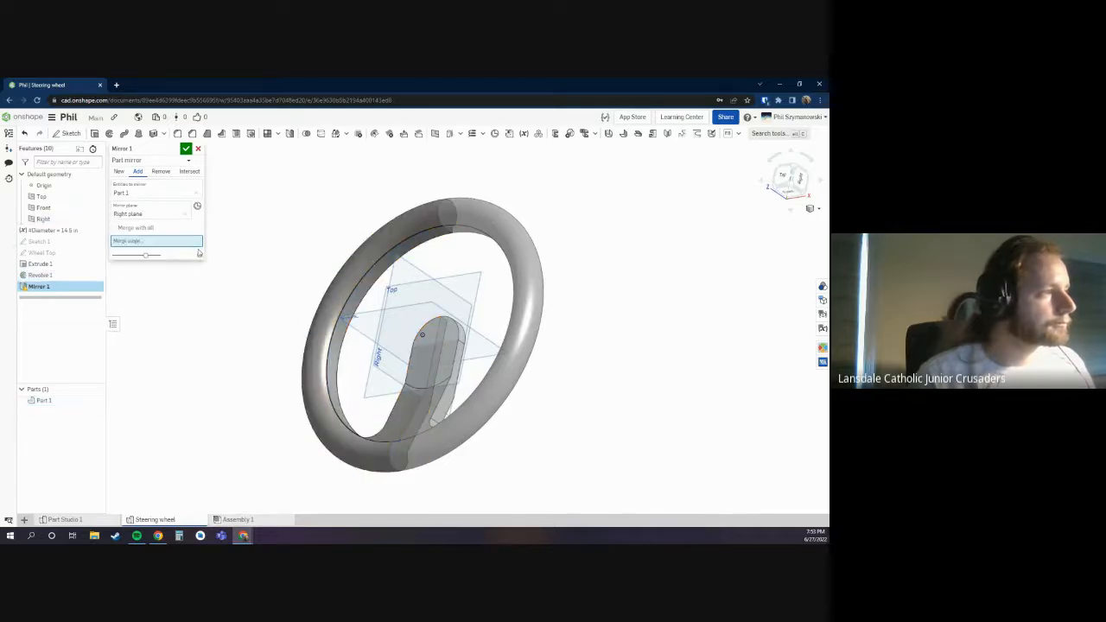
{"action": "left_click", "coordinate": [388, 256]}
{"action": "left_click", "coordinate": [186, 148]}
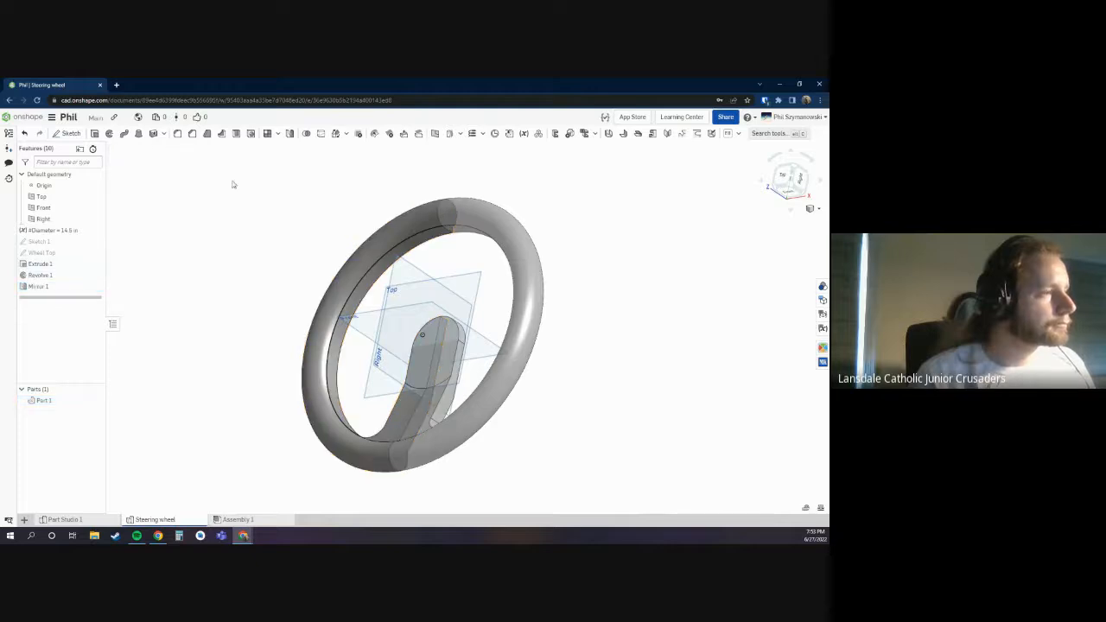
Step: Examine the mirrored steering wheel from several angles, including the edges along its rim
{"action": "right_click_drag", "start_coordinate": [267, 299], "coordinate": [400, 250]}
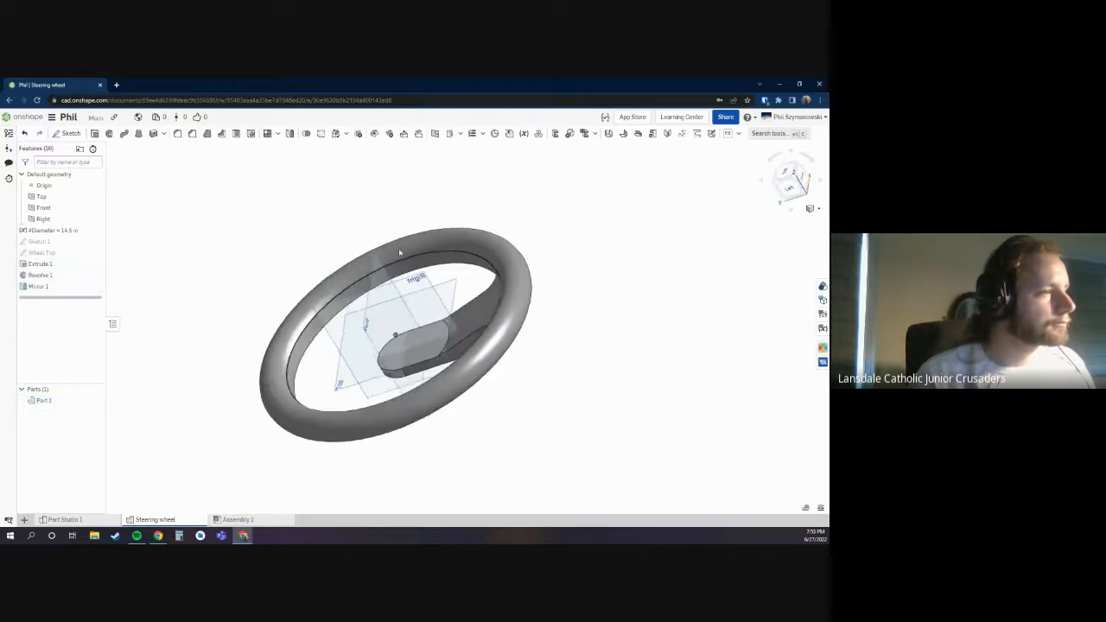
{"action": "scroll", "coordinate": [561, 206], "scroll_direction": "down", "scroll_amount": 3}
{"action": "right_click_drag", "start_coordinate": [555, 221], "coordinate": [397, 191]}
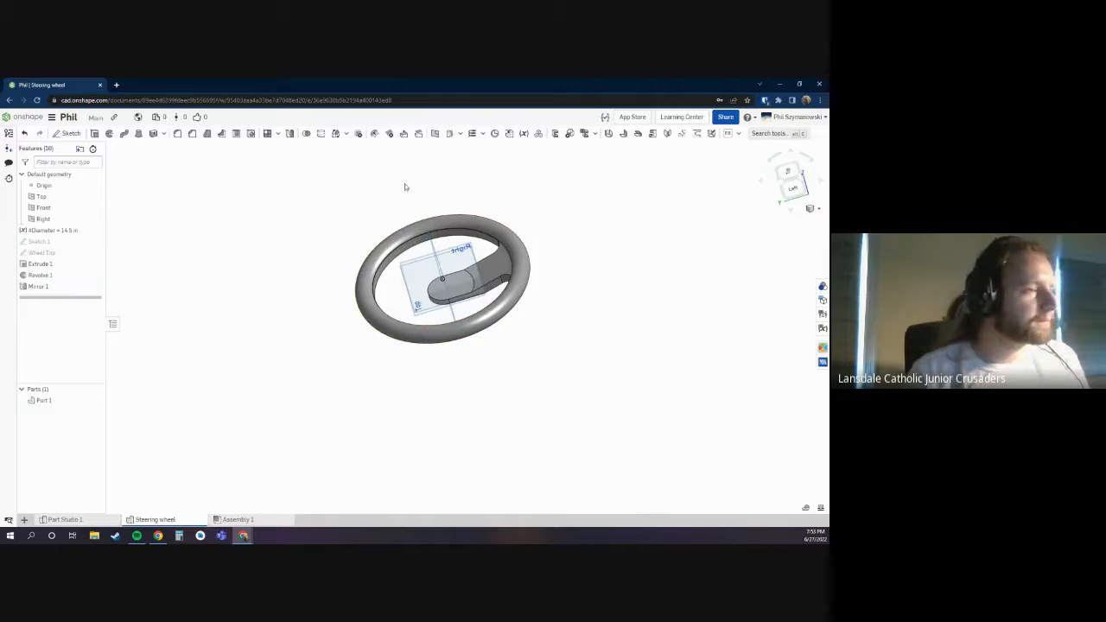
{"action": "right_click_drag", "start_coordinate": [451, 289], "coordinate": [481, 240]}
{"action": "scroll", "coordinate": [457, 220], "scroll_direction": "up", "scroll_amount": 3}
{"action": "scroll", "coordinate": [457, 220], "scroll_direction": "up", "scroll_amount": 3}
{"action": "scroll", "coordinate": [480, 240], "scroll_direction": "up", "scroll_amount": 2}
{"action": "scroll", "coordinate": [447, 302], "scroll_direction": "up", "scroll_amount": 2}
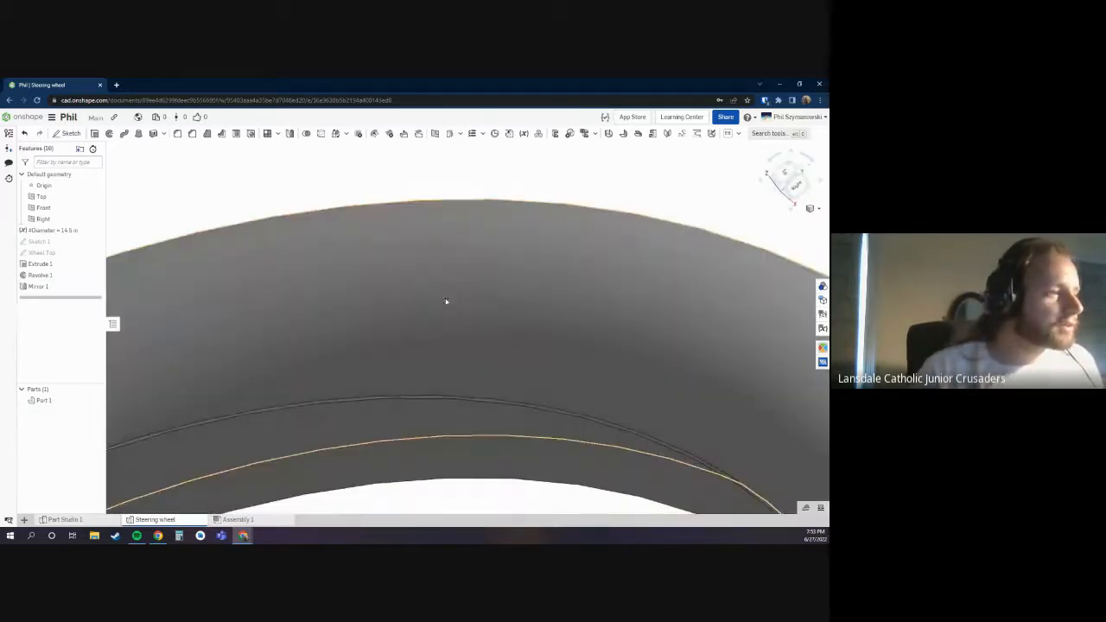
{"action": "scroll", "coordinate": [453, 298], "scroll_direction": "down", "scroll_amount": 8}
{"action": "right_click_drag", "start_coordinate": [452, 298], "coordinate": [384, 82]}
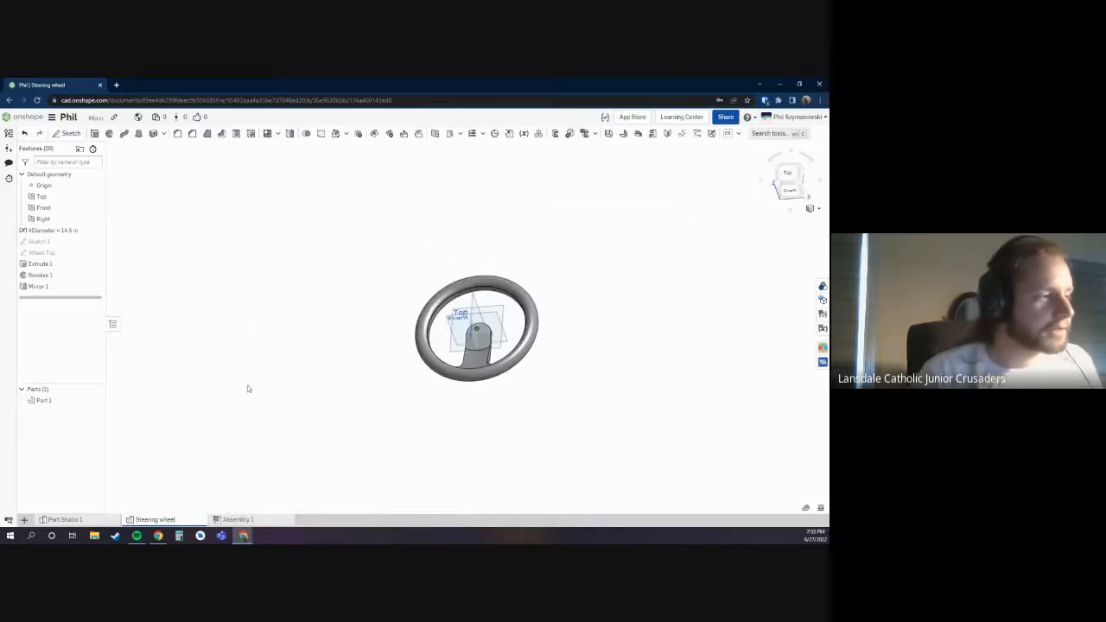
{"action": "mouse_move", "coordinate": [331, 93]}
{"action": "left_mouse_down"}
{"action": "mouse_move", "coordinate": [338, 110]}
{"action": "mouse_move", "coordinate": [337, 79]}
{"action": "left_mouse_up"}
{"action": "mouse_move", "coordinate": [243, 534]}
{"action": "left_click", "coordinate": [259, 506]}
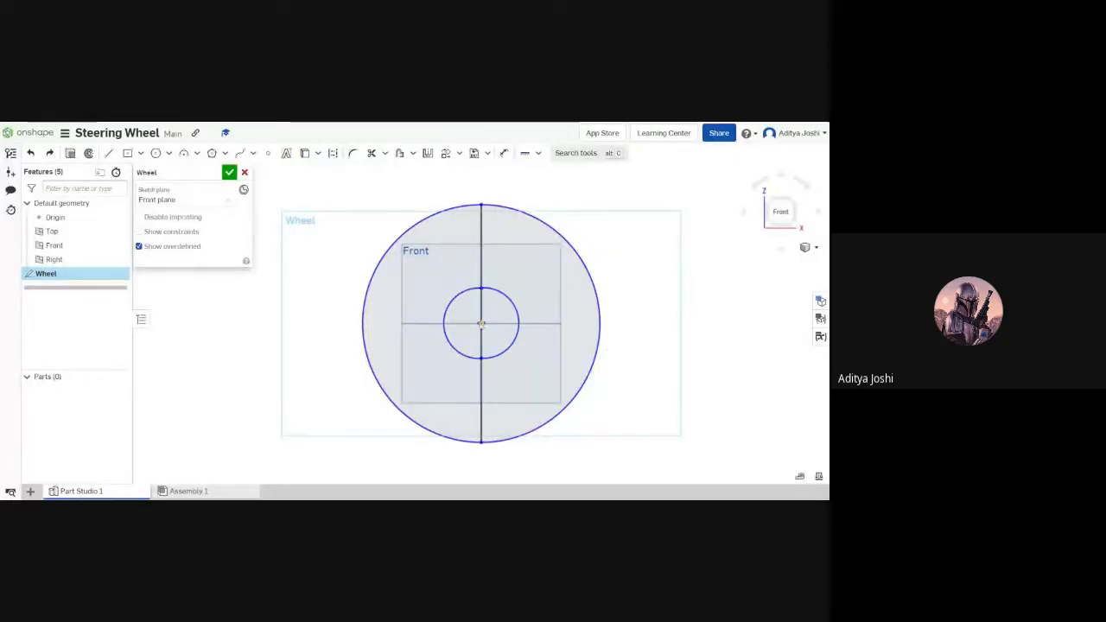
Step: In the Wheel sketch, join the open lower end of the inner circle's right arc to the left arc on the vertical line
{"action": "left_click", "coordinate": [482, 324]}
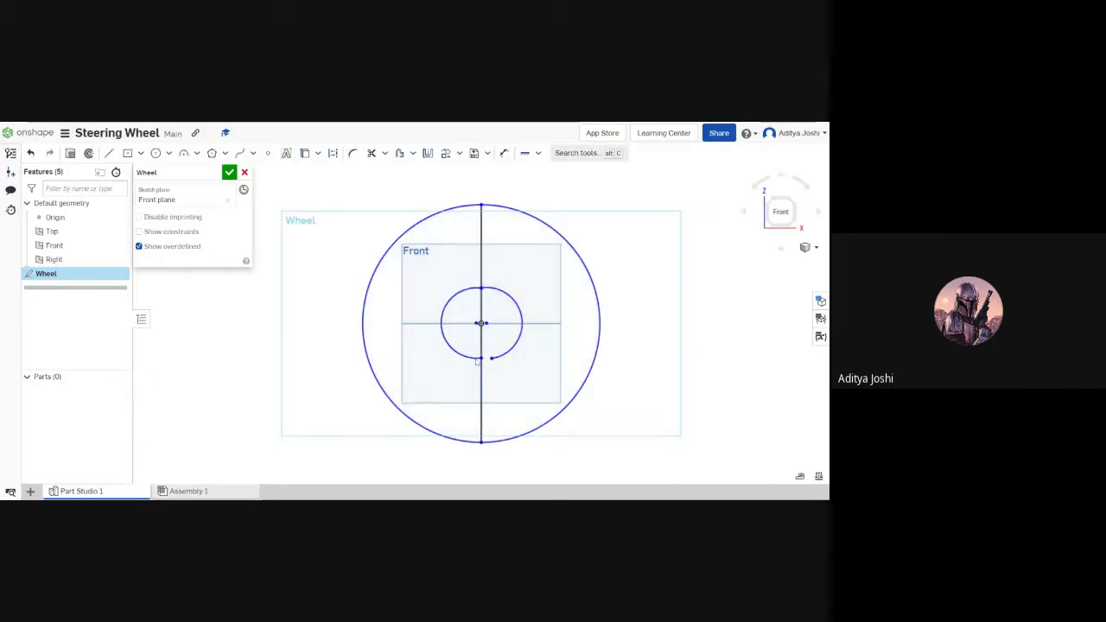
{"action": "left_click", "coordinate": [492, 363]}
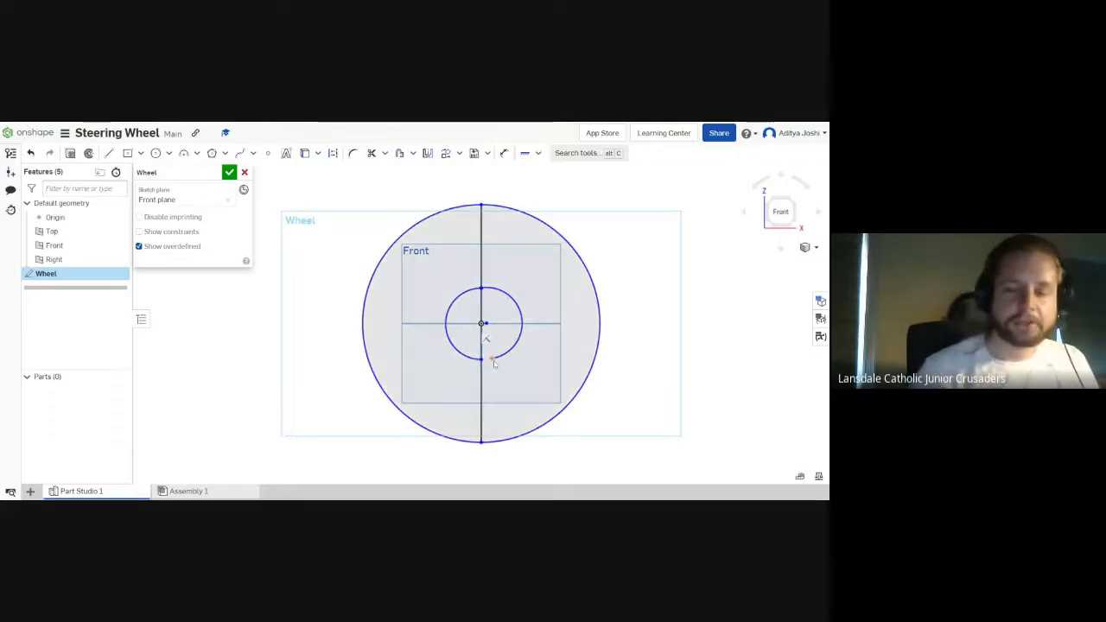
{"action": "left_click_drag", "start_coordinate": [492, 360], "coordinate": [476, 361]}
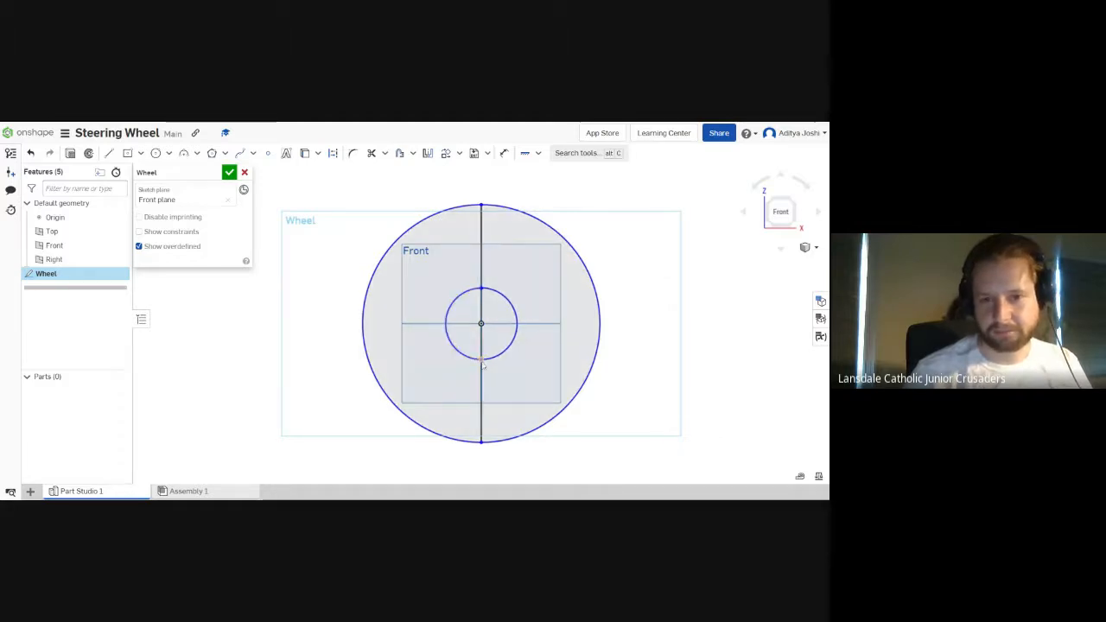
{"action": "left_click", "coordinate": [482, 362]}
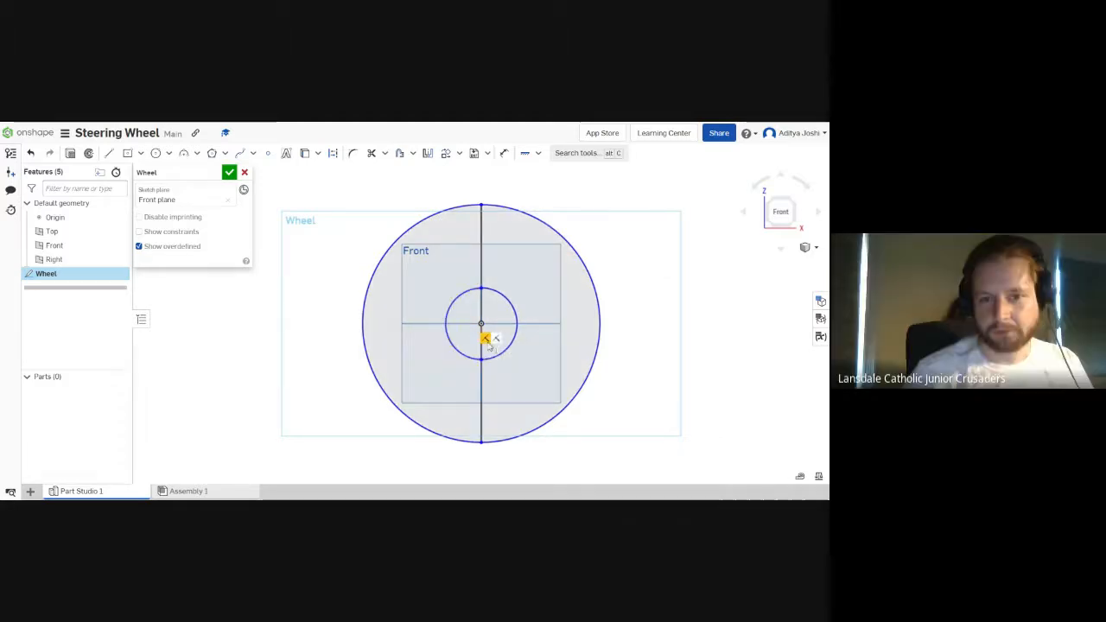
{"action": "right_click", "coordinate": [486, 340]}
{"action": "key", "text": "Escape"}
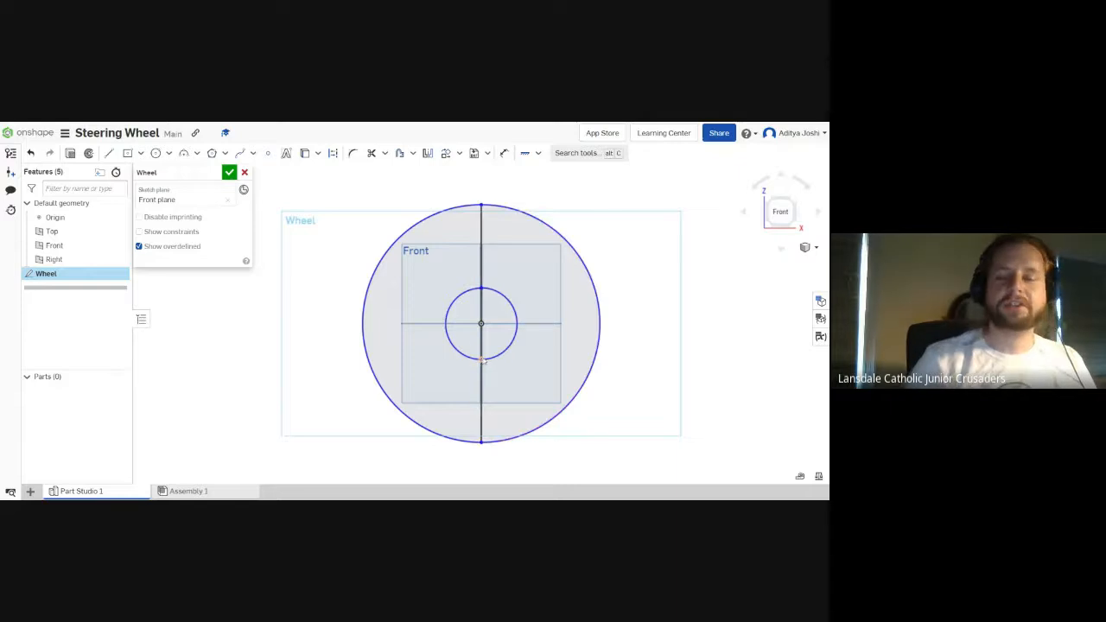
Step: Move the inner circle's lower endpoint outward and place the centres of both inner arcs on the origin
{"action": "mouse_move", "coordinate": [481, 359]}
{"action": "left_mouse_down"}
{"action": "mouse_move", "coordinate": [505, 376]}
{"action": "mouse_move", "coordinate": [484, 369]}
{"action": "left_mouse_up"}
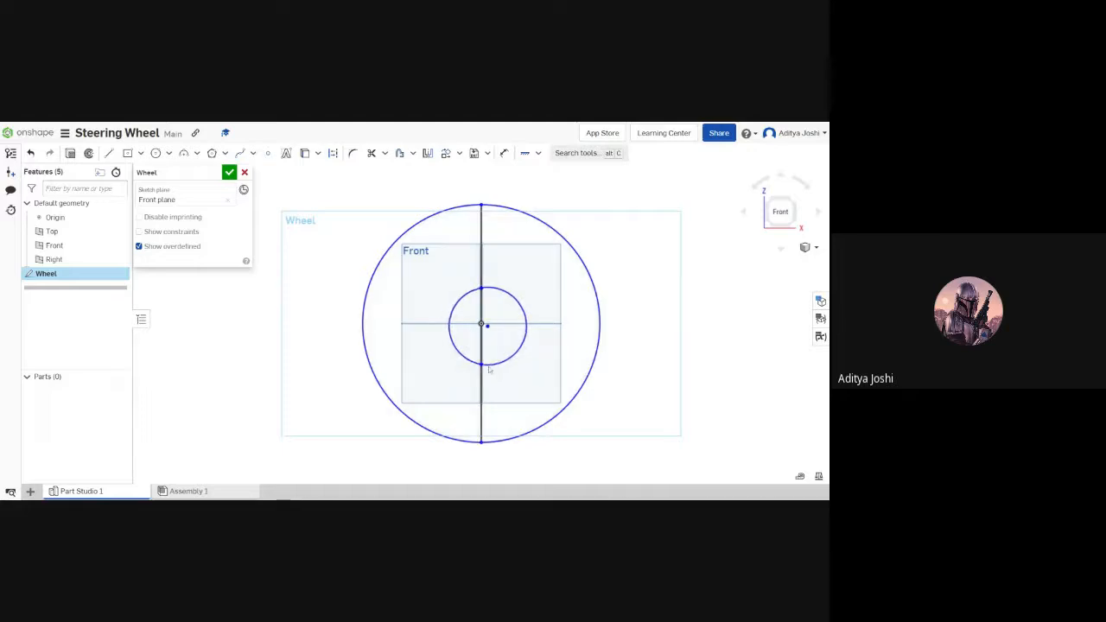
{"action": "left_click_drag", "start_coordinate": [486, 369], "coordinate": [499, 381]}
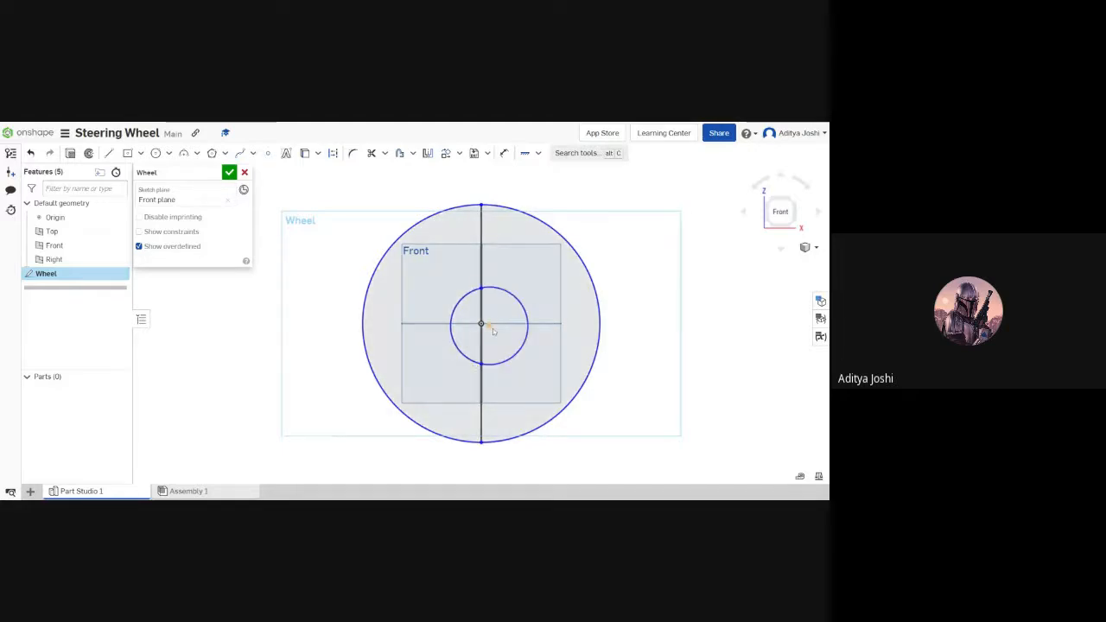
{"action": "left_click_drag", "start_coordinate": [490, 328], "coordinate": [483, 325]}
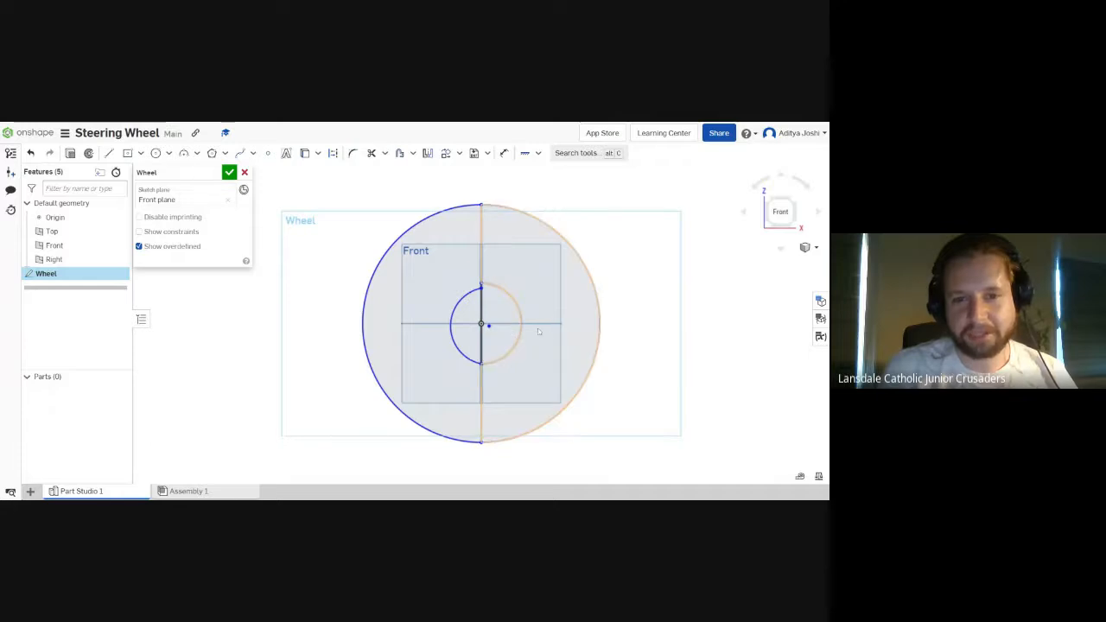
{"action": "mouse_move", "coordinate": [490, 329]}
{"action": "left_mouse_down"}
{"action": "mouse_move", "coordinate": [498, 336]}
{"action": "mouse_move", "coordinate": [483, 325]}
{"action": "left_mouse_up"}
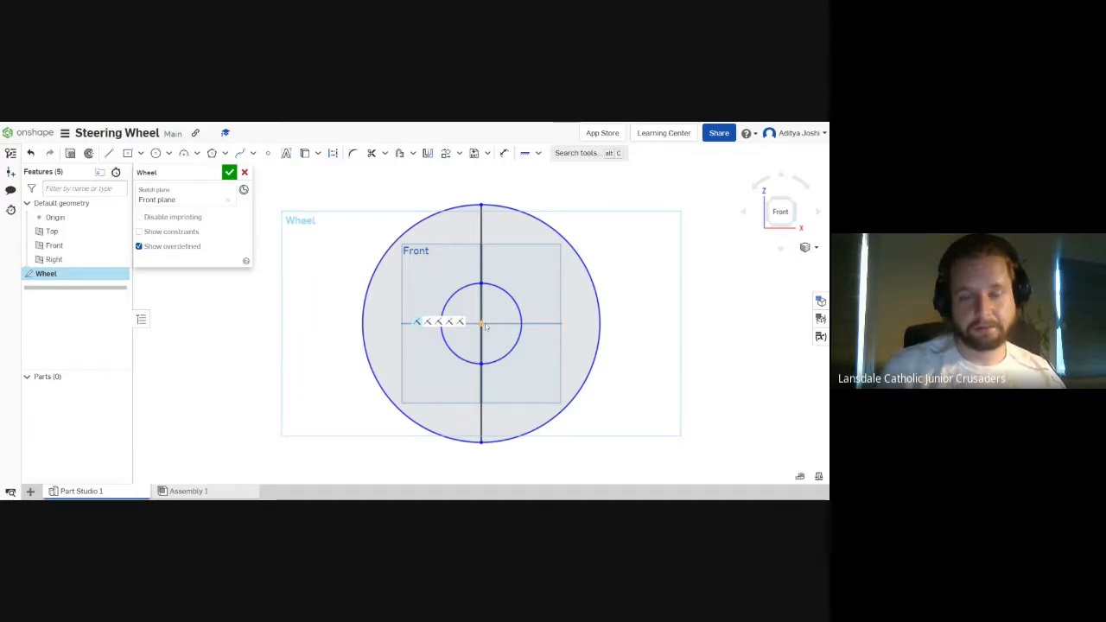
{"action": "left_click", "coordinate": [520, 333]}
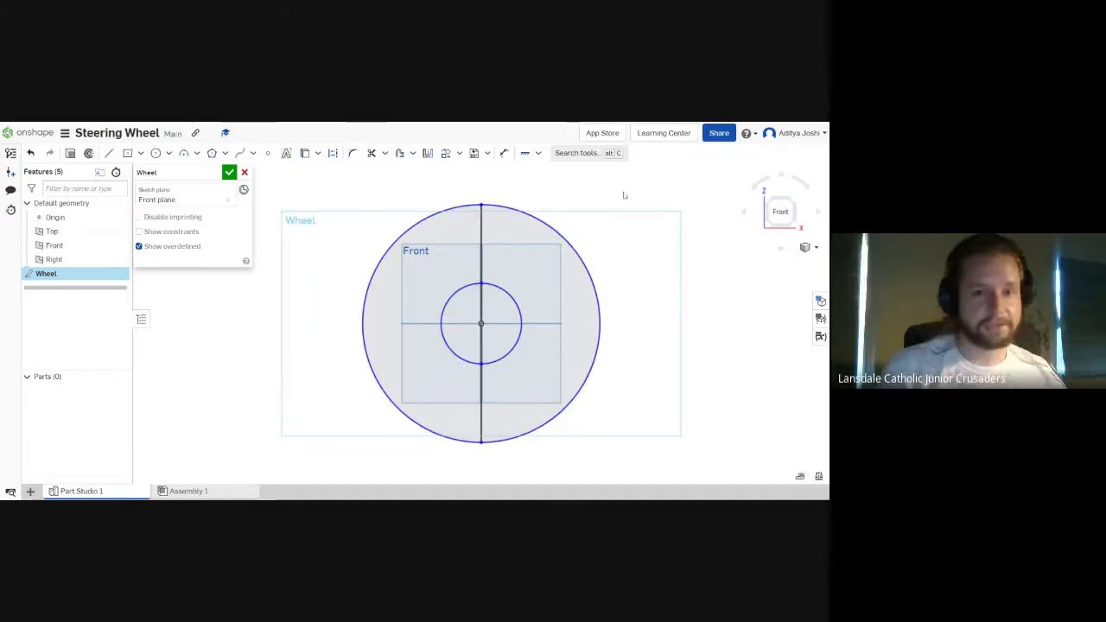
Step: Shrink the inner circle around the origin by moving its upper endpoint inward
{"action": "left_click", "coordinate": [558, 230]}
{"action": "key", "text": "ctrl+z"}
{"action": "key", "text": "ctrl+z"}
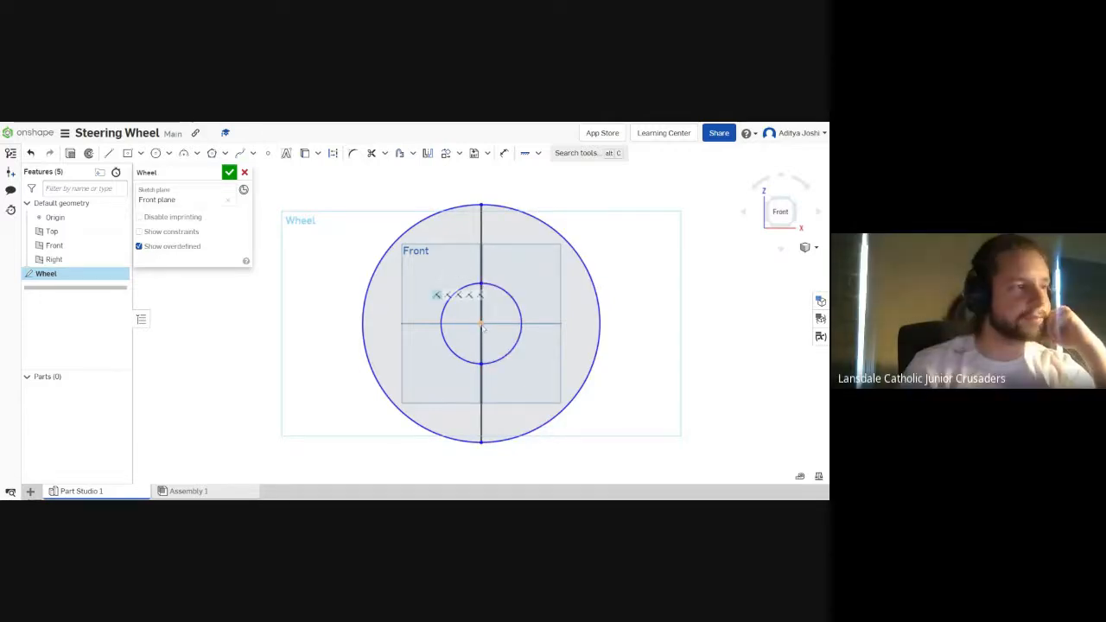
{"action": "left_click", "coordinate": [482, 319]}
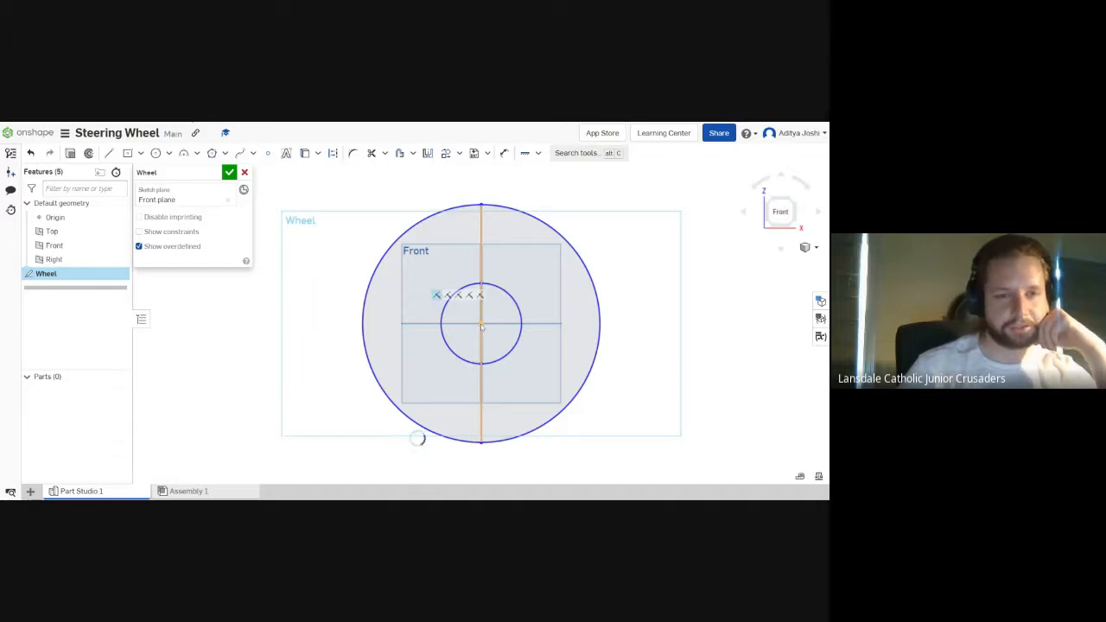
{"action": "left_click", "coordinate": [481, 328]}
{"action": "mouse_move", "coordinate": [482, 285]}
{"action": "left_mouse_down"}
{"action": "mouse_move", "coordinate": [496, 291]}
{"action": "mouse_move", "coordinate": [473, 282]}
{"action": "mouse_move", "coordinate": [497, 278]}
{"action": "mouse_move", "coordinate": [502, 296]}
{"action": "left_mouse_up"}
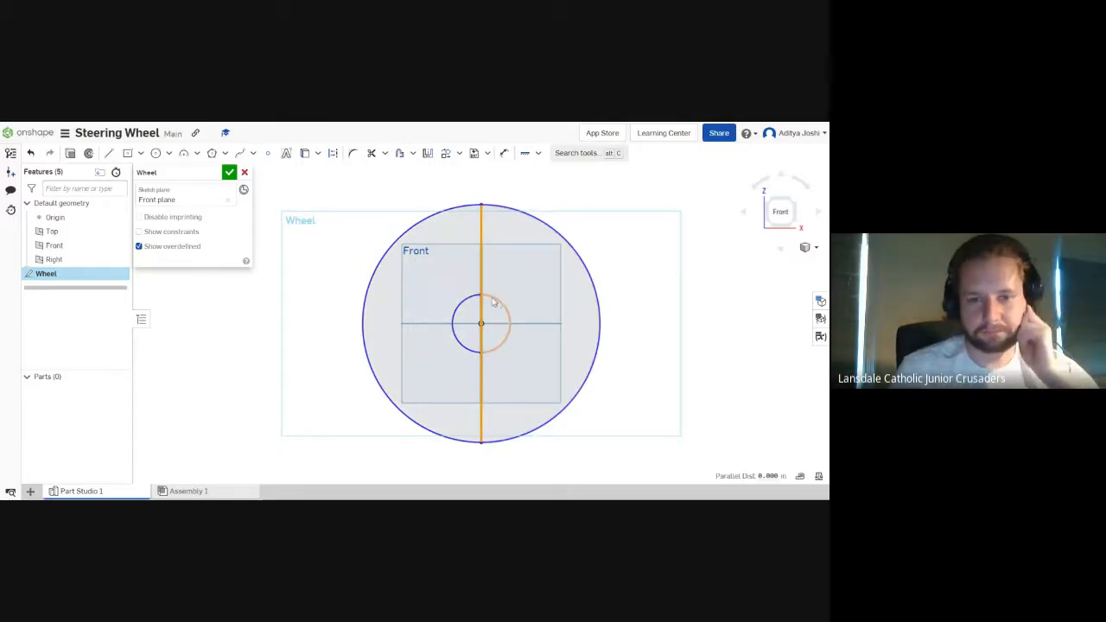
{"action": "right_click", "coordinate": [523, 275]}
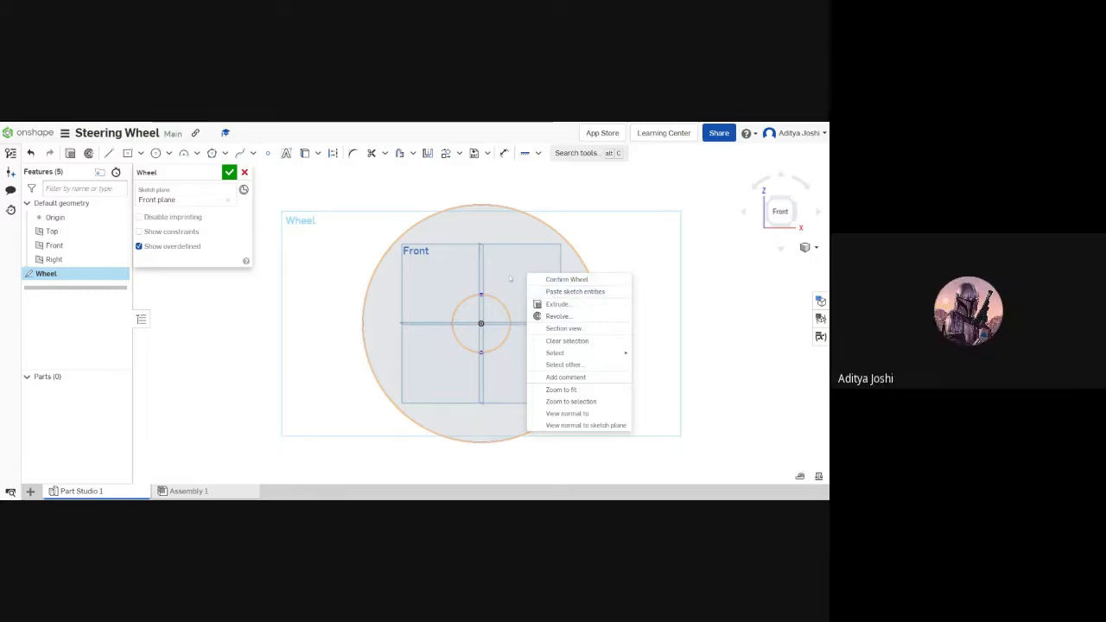
{"action": "left_click", "coordinate": [508, 278]}
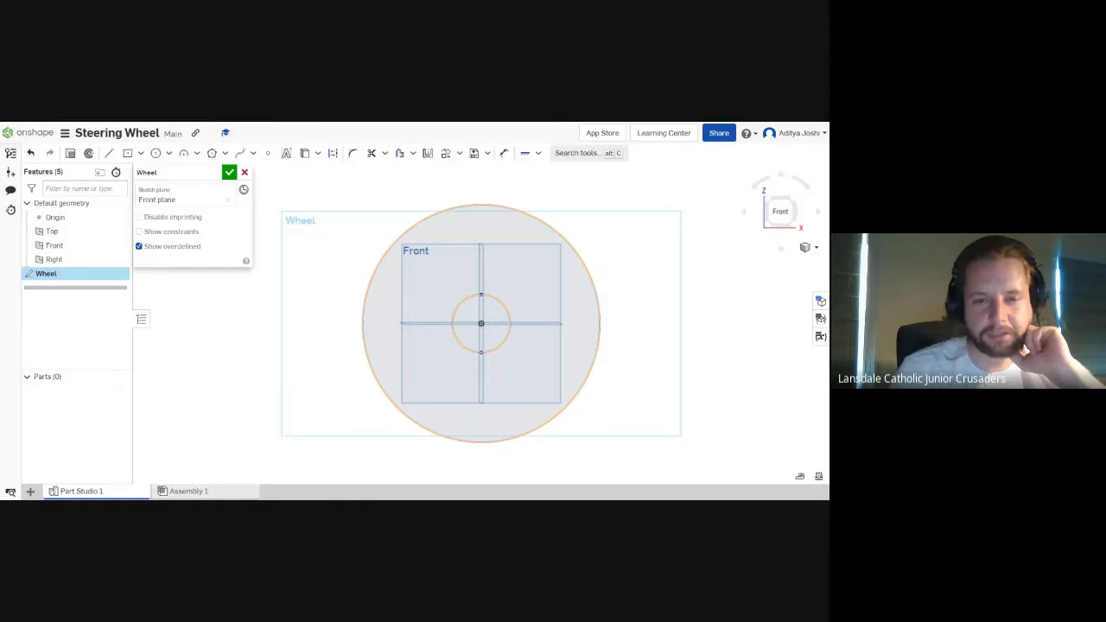
{"action": "key", "text": "ctrl+z"}
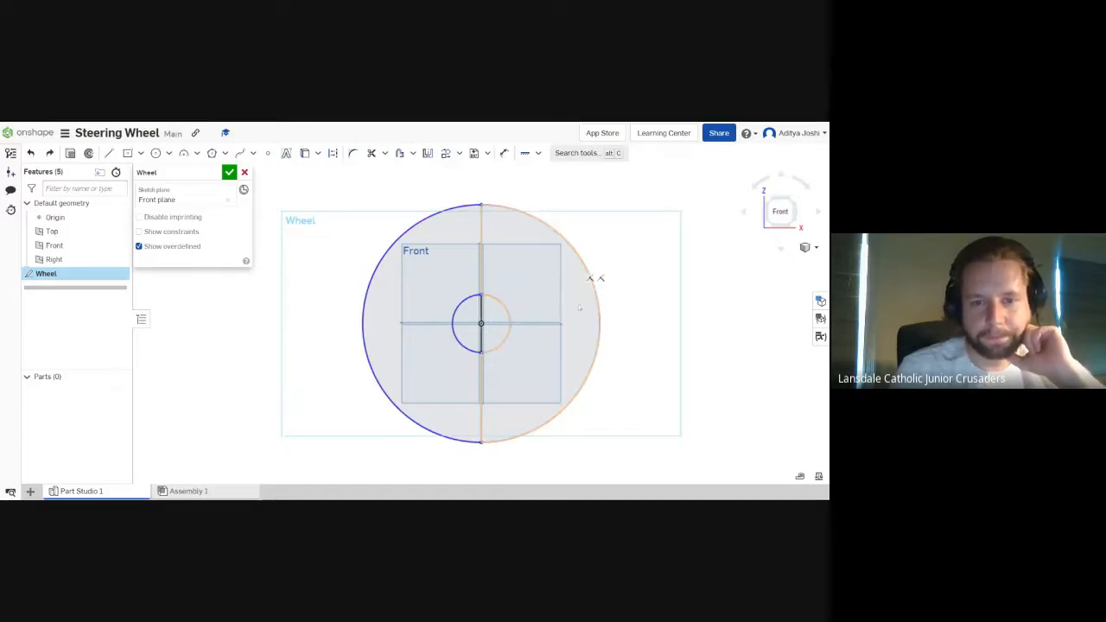
{"action": "left_click", "coordinate": [566, 361]}
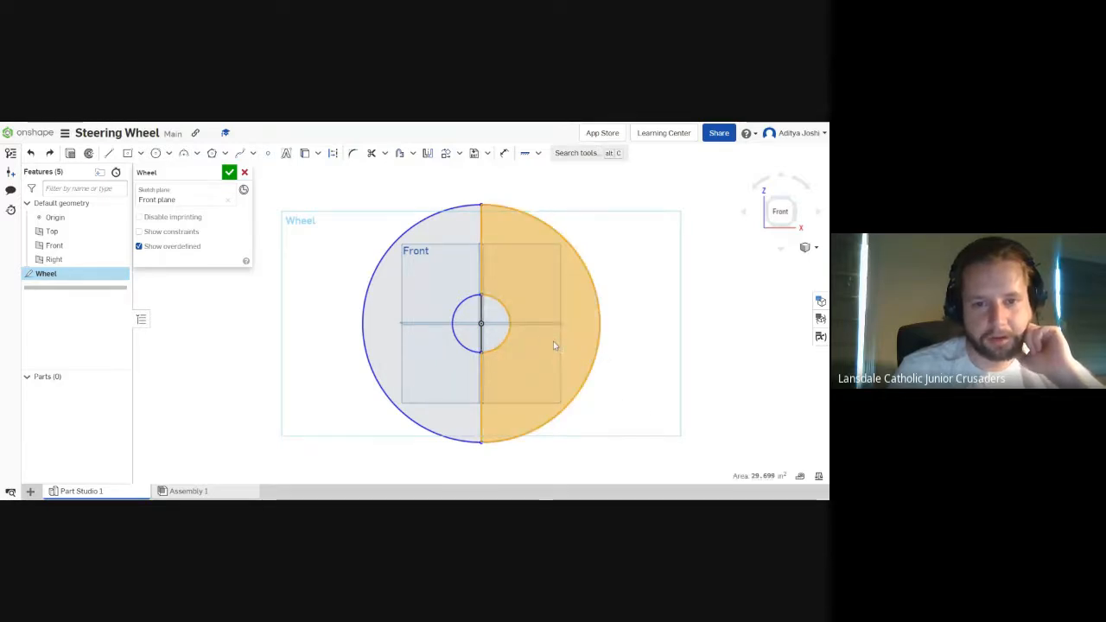
{"action": "left_click", "coordinate": [528, 335]}
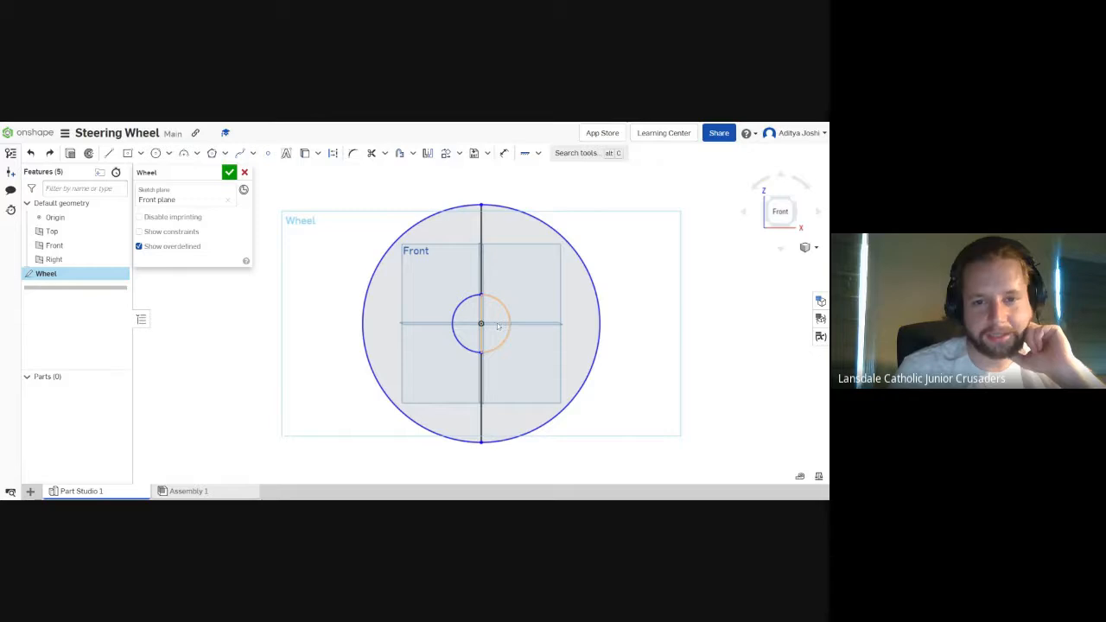
{"action": "left_click", "coordinate": [484, 266]}
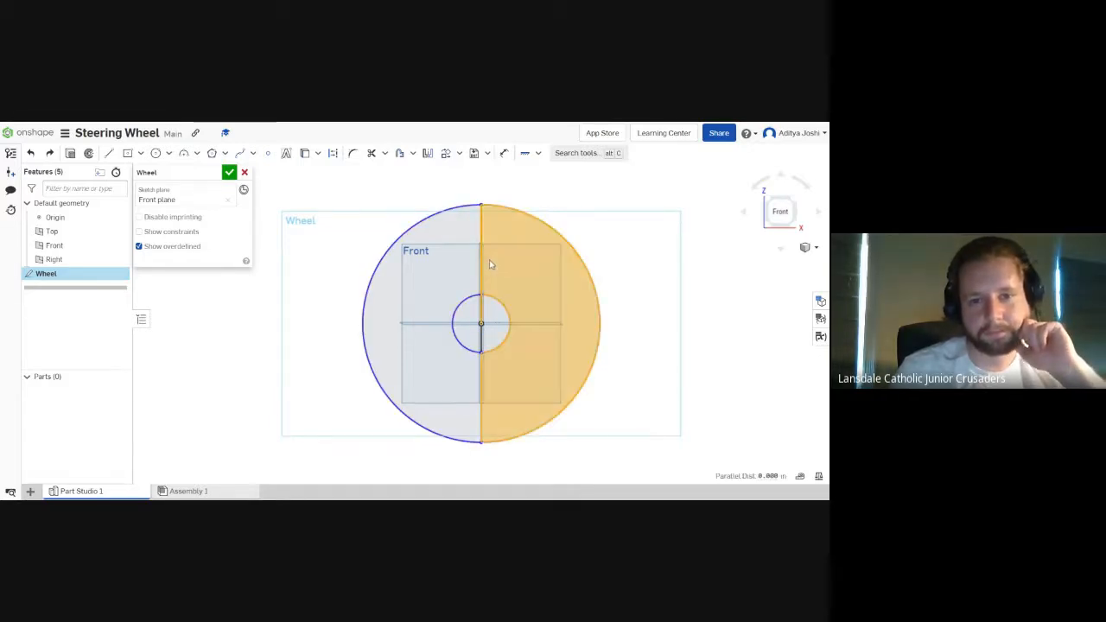
{"action": "left_click", "coordinate": [490, 261]}
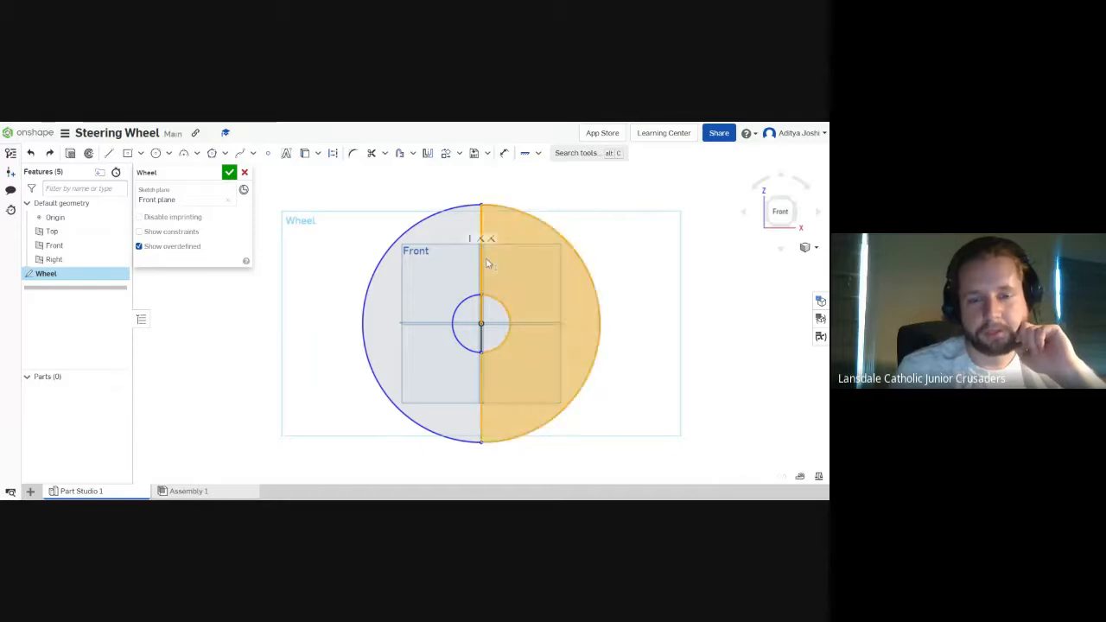
Step: Remove the right half of the inner circle and trim away the right half of the outer circle
{"action": "left_click", "coordinate": [506, 313]}
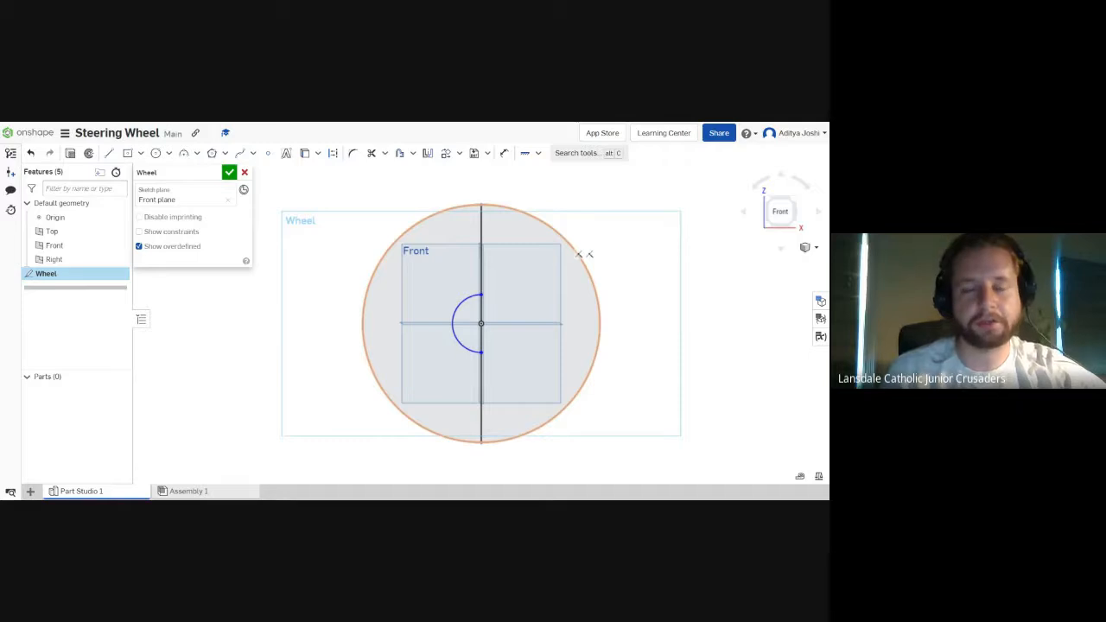
{"action": "left_click", "coordinate": [373, 154]}
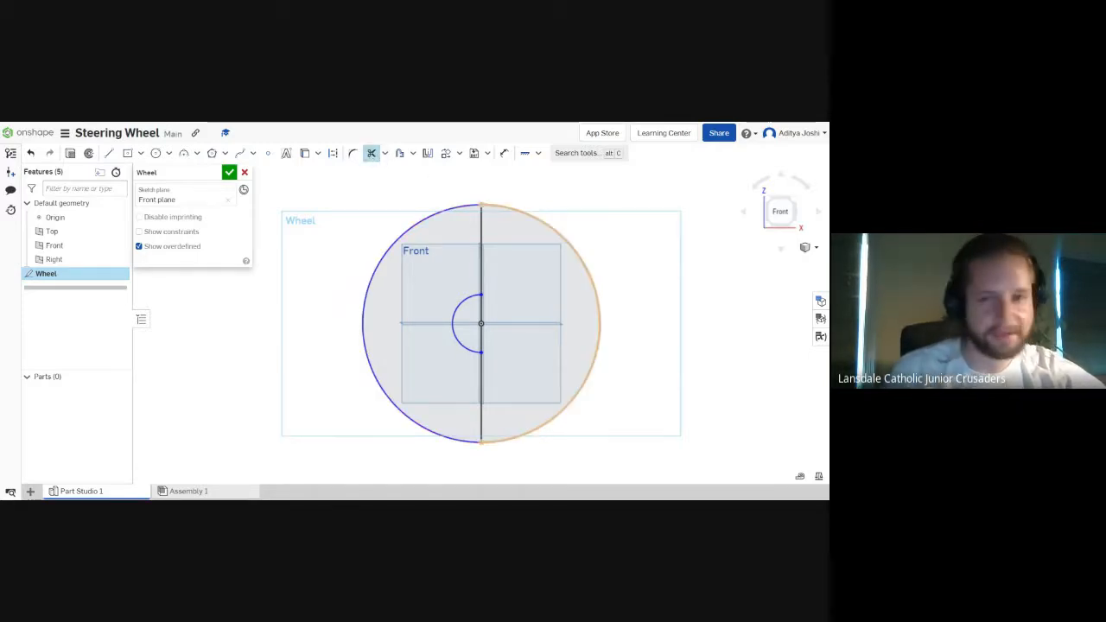
{"action": "left_click", "coordinate": [484, 208]}
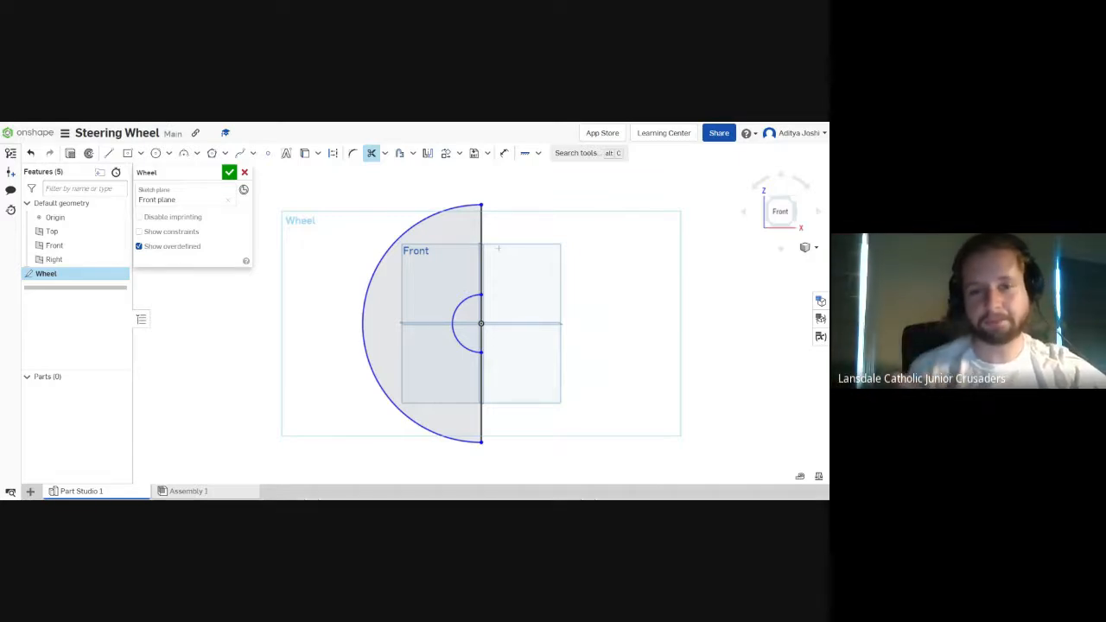
{"action": "key", "text": "Escape"}
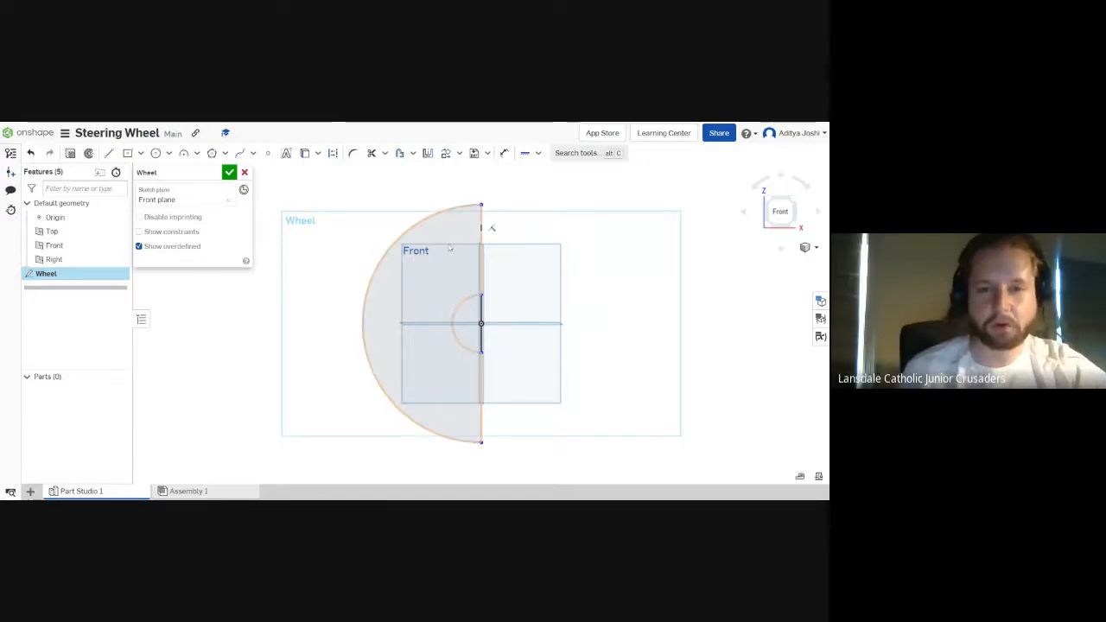
{"action": "middle_click_drag", "start_coordinate": [492, 227], "coordinate": [551, 227]}
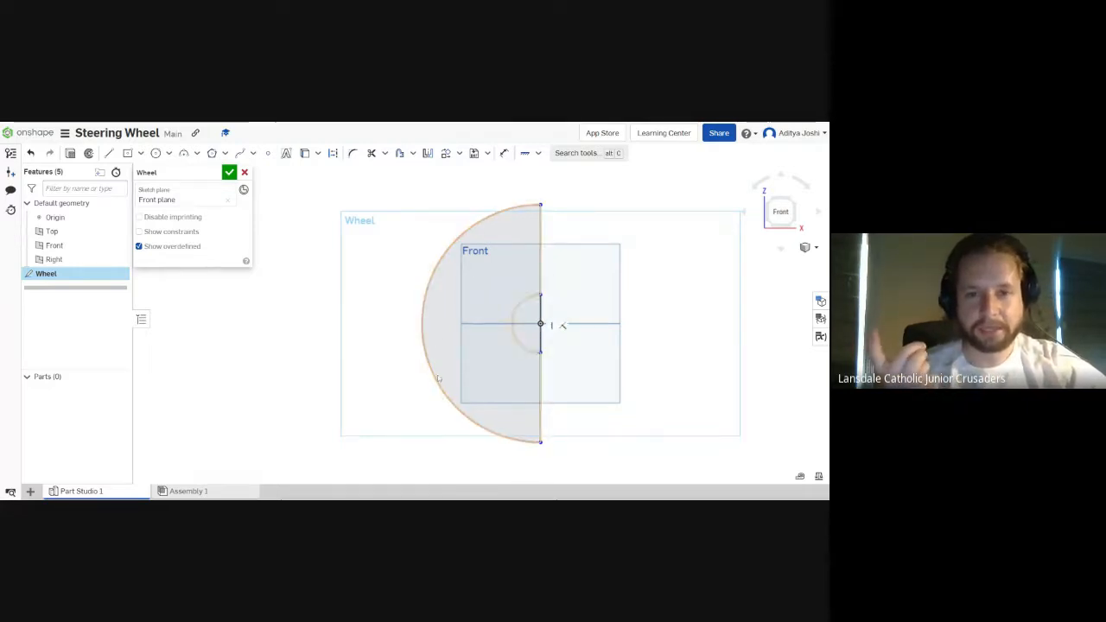
Step: Enlarge the inner arc around the origin by moving its lower endpoint outward along the vertical line
{"action": "left_click", "coordinate": [540, 352]}
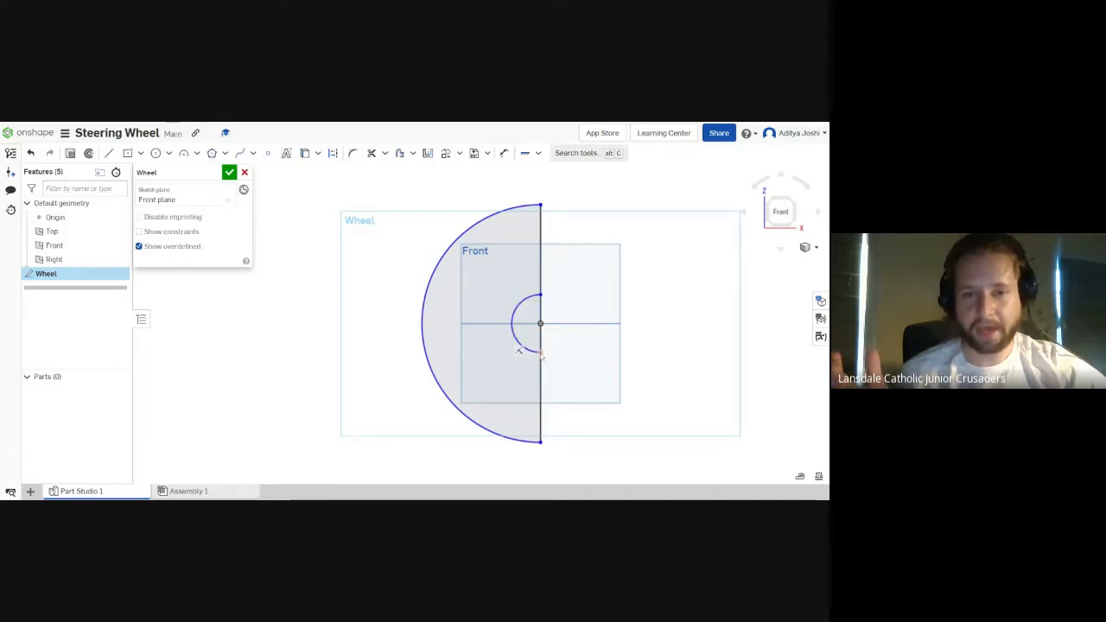
{"action": "left_click_drag", "start_coordinate": [541, 354], "coordinate": [544, 372]}
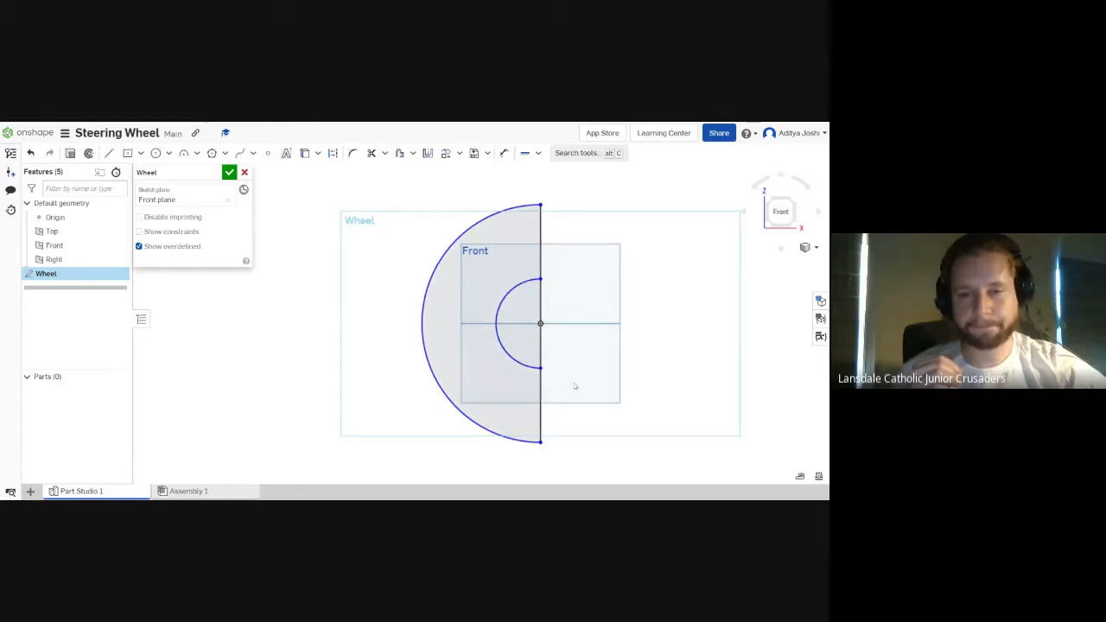
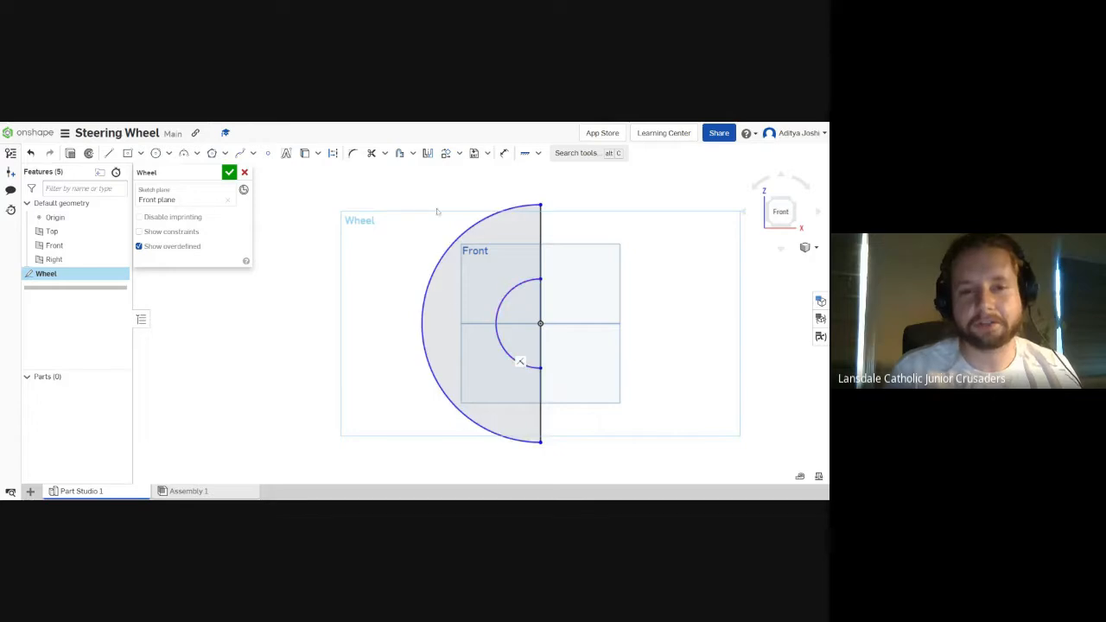
Step: Dimension the outer arc's radius and set it to 10 in
{"action": "left_click", "coordinate": [504, 153]}
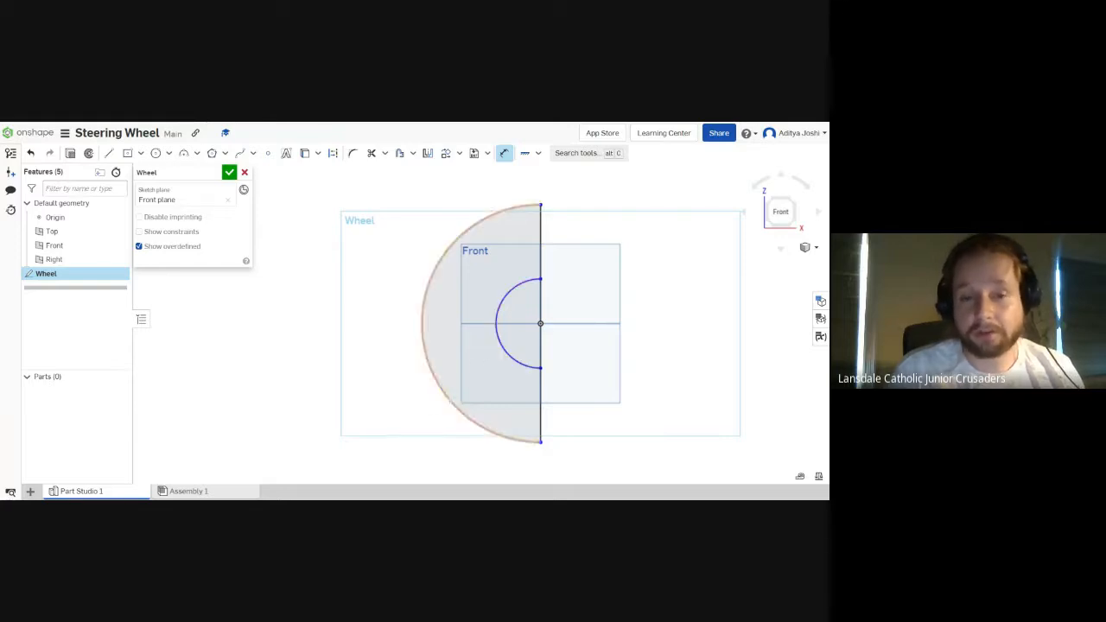
{"action": "left_click", "coordinate": [446, 400]}
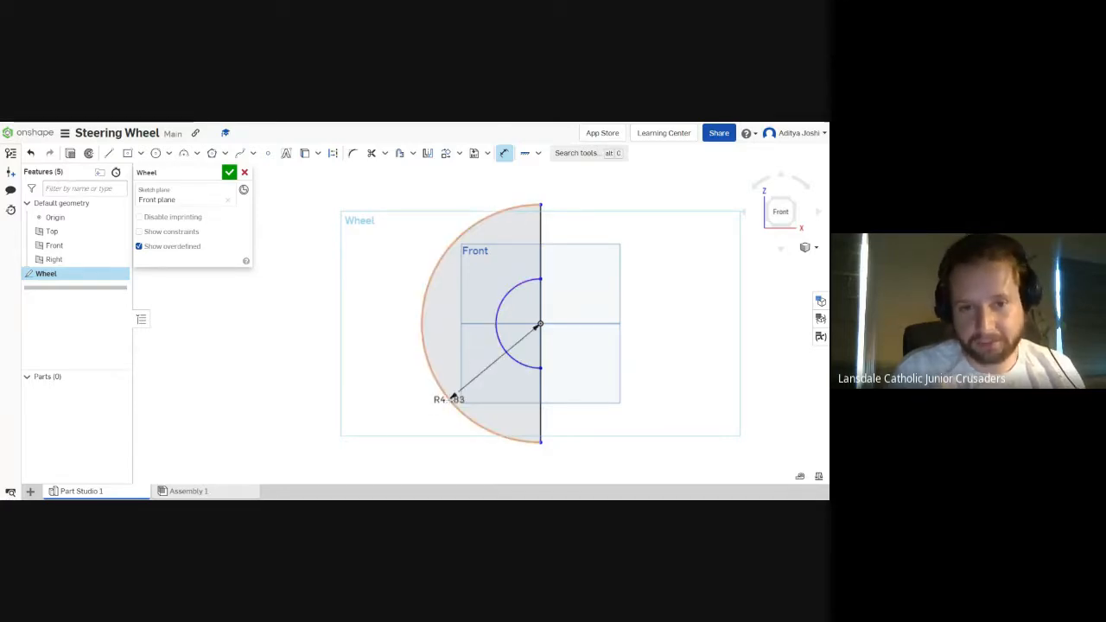
{"action": "left_click", "coordinate": [424, 425]}
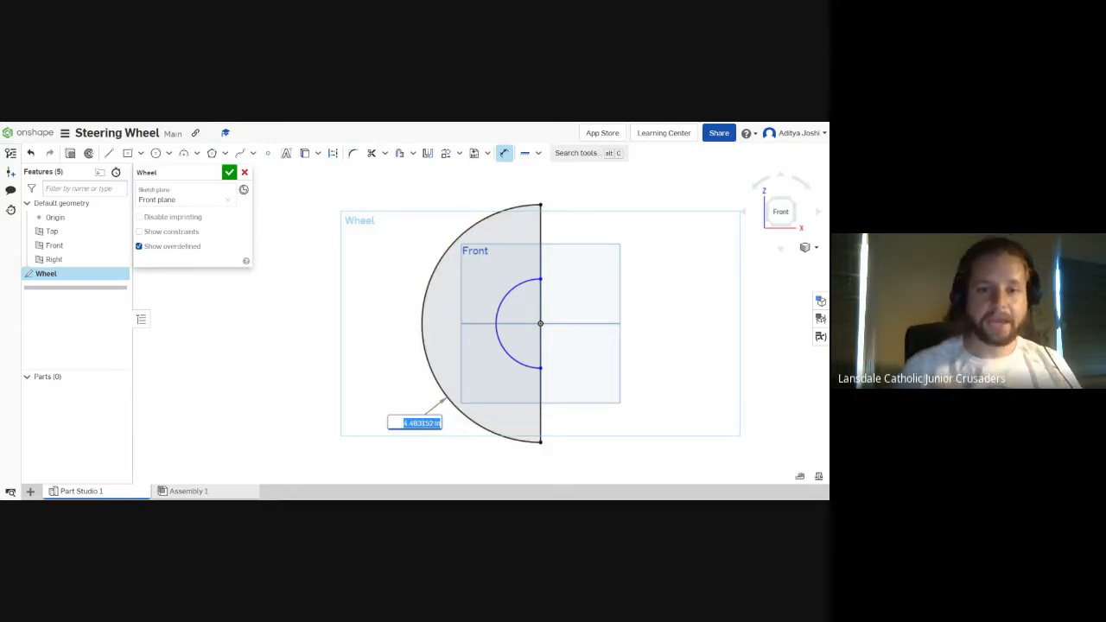
{"action": "type", "text": "1"}
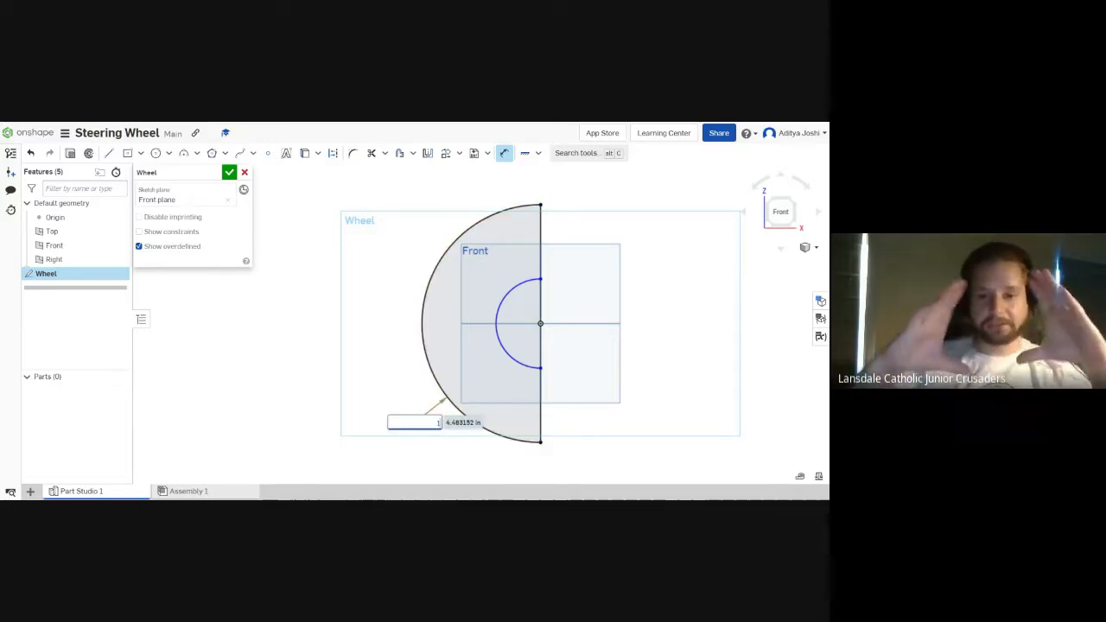
{"action": "key", "text": "BackSpace"}
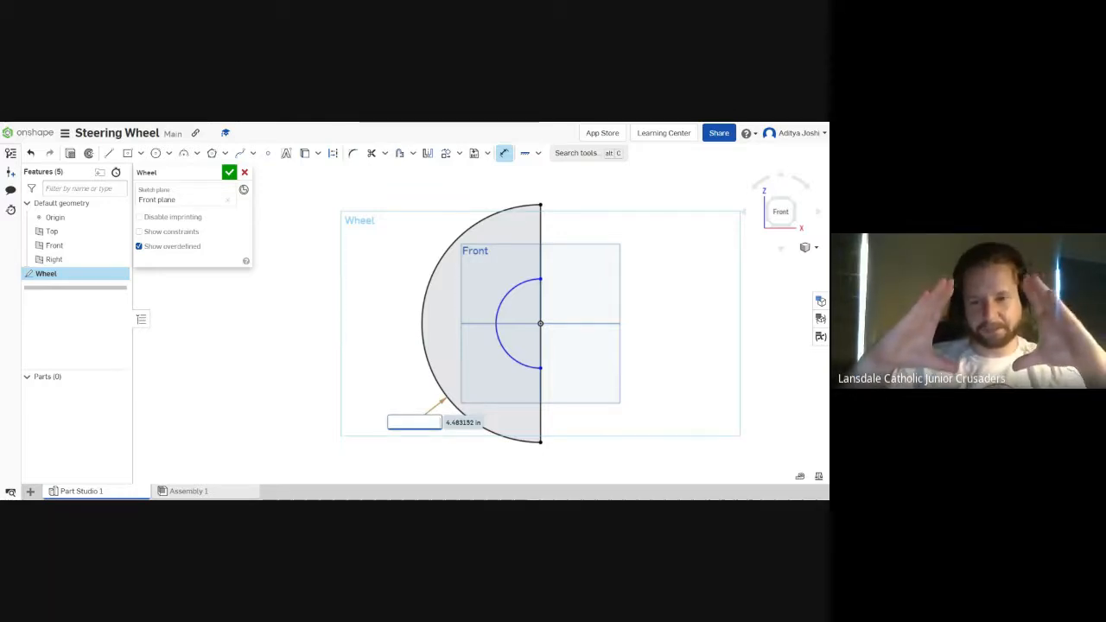
{"action": "key", "text": "Escape"}
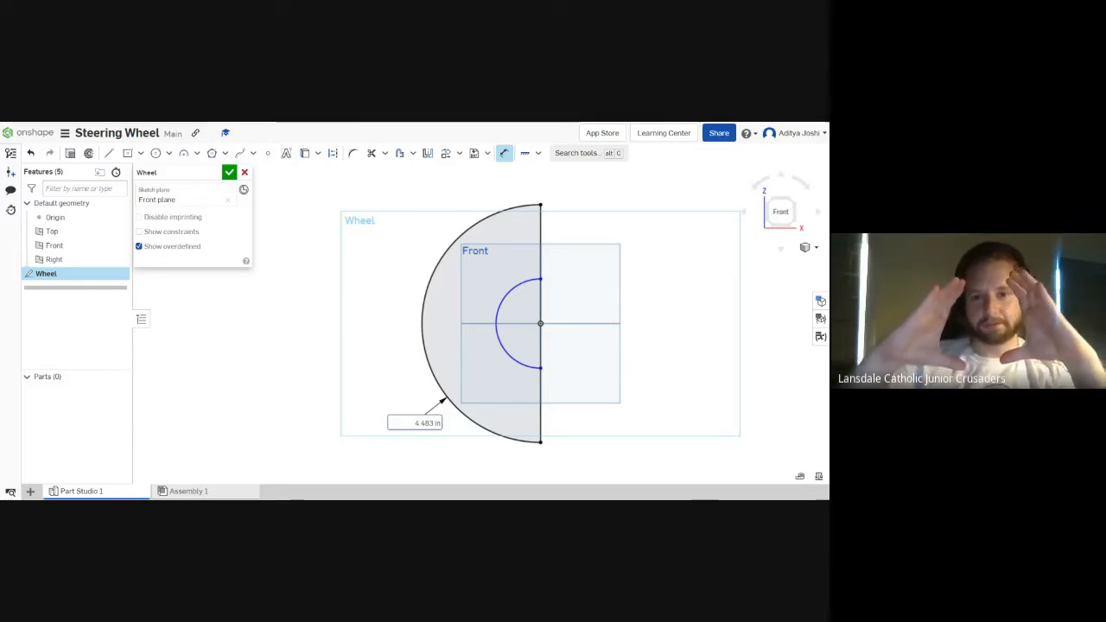
{"action": "left_click", "coordinate": [415, 422]}
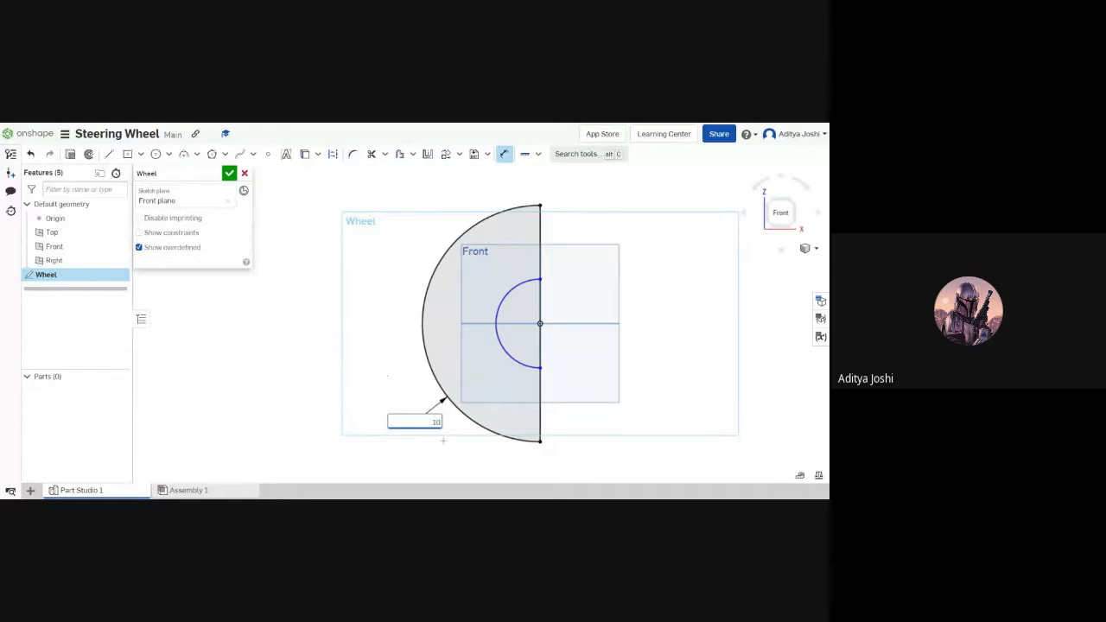
{"action": "type", "text": "10"}
{"action": "key", "text": "Return"}
Step: Try adding a radius dimension to the inner arc and undo it
{"action": "scroll", "coordinate": [467, 463], "scroll_direction": "down", "scroll_amount": 6}
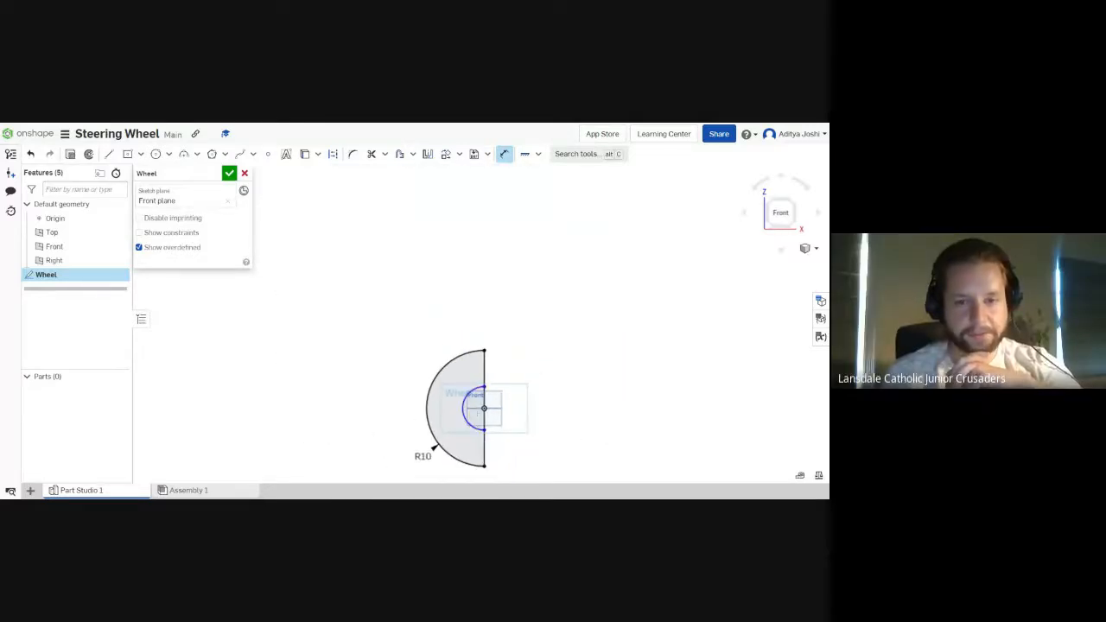
{"action": "scroll", "coordinate": [484, 406], "scroll_direction": "up", "scroll_amount": 2}
{"action": "mouse_move", "coordinate": [576, 366]}
{"action": "middle_mouse_down"}
{"action": "mouse_move", "coordinate": [585, 284]}
{"action": "mouse_move", "coordinate": [574, 259]}
{"action": "mouse_move", "coordinate": [558, 264]}
{"action": "middle_mouse_up"}
{"action": "scroll", "coordinate": [353, 365], "scroll_direction": "down", "scroll_amount": 1}
{"action": "scroll", "coordinate": [353, 365], "scroll_direction": "up", "scroll_amount": 3}
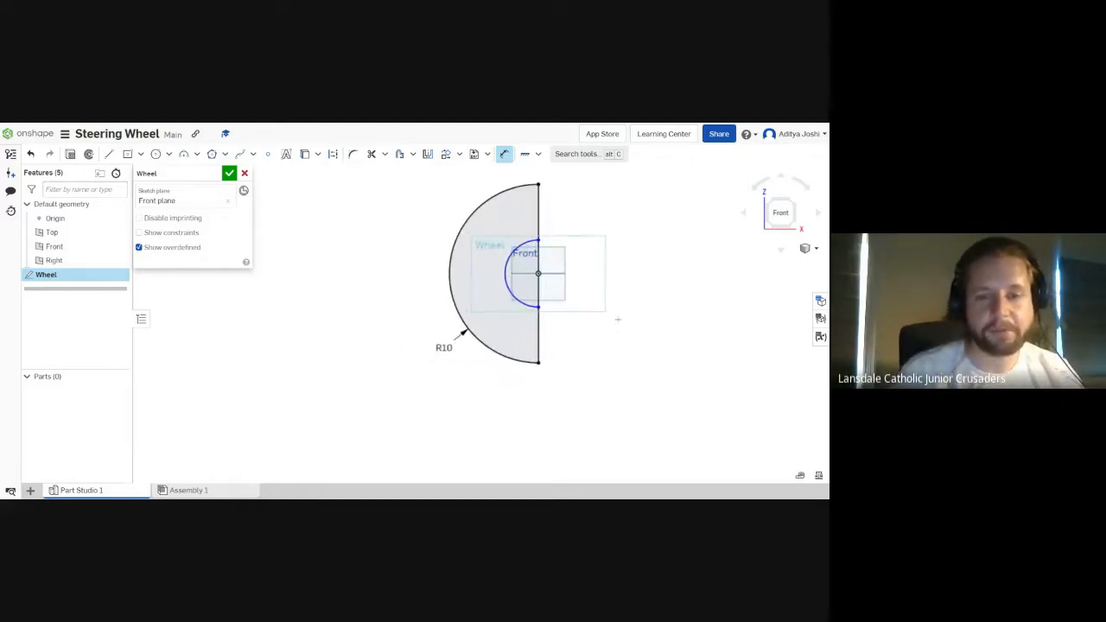
{"action": "middle_click_drag", "start_coordinate": [618, 319], "coordinate": [528, 348]}
{"action": "scroll", "coordinate": [528, 347], "scroll_direction": "up", "scroll_amount": 2}
{"action": "middle_click_drag", "start_coordinate": [472, 317], "coordinate": [528, 354]}
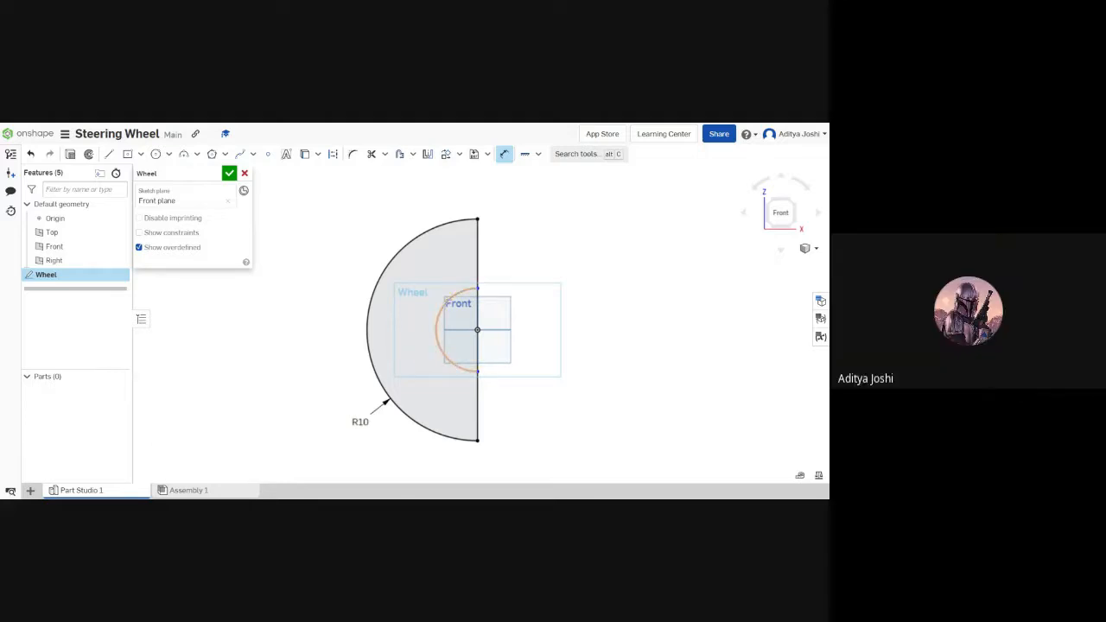
{"action": "left_click", "coordinate": [472, 370]}
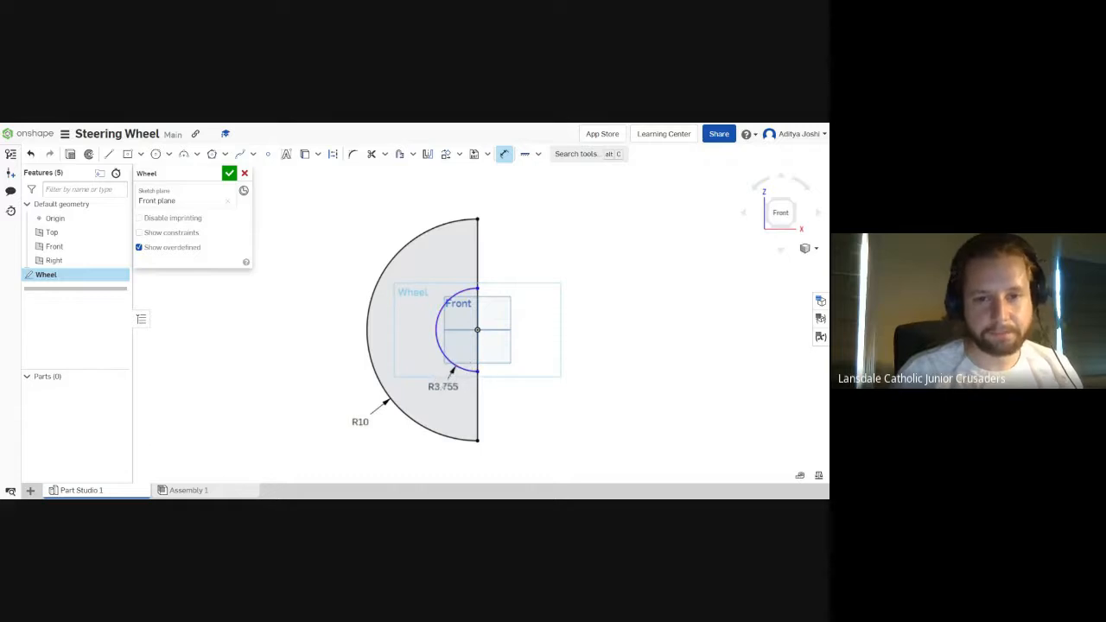
{"action": "left_click", "coordinate": [443, 387]}
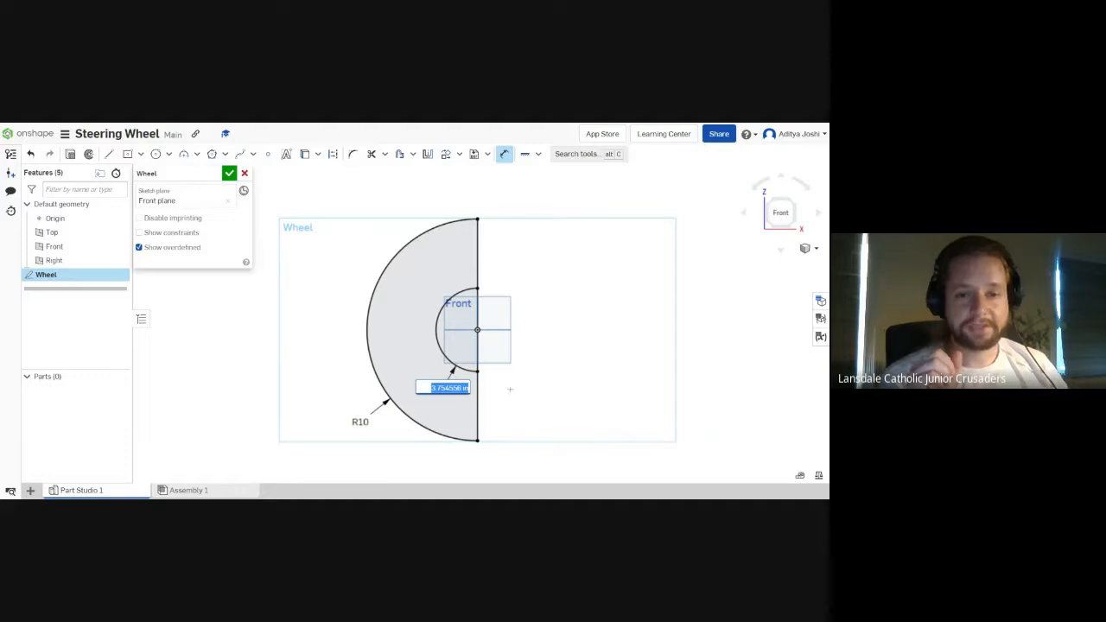
{"action": "key", "text": "Return"}
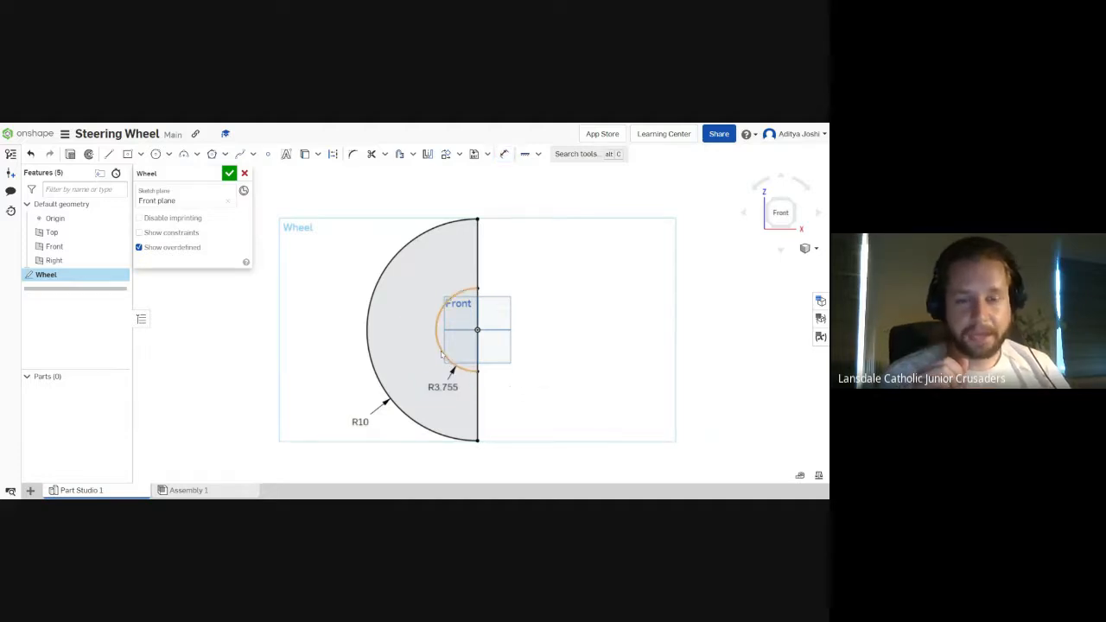
{"action": "key", "text": "ctrl+z"}
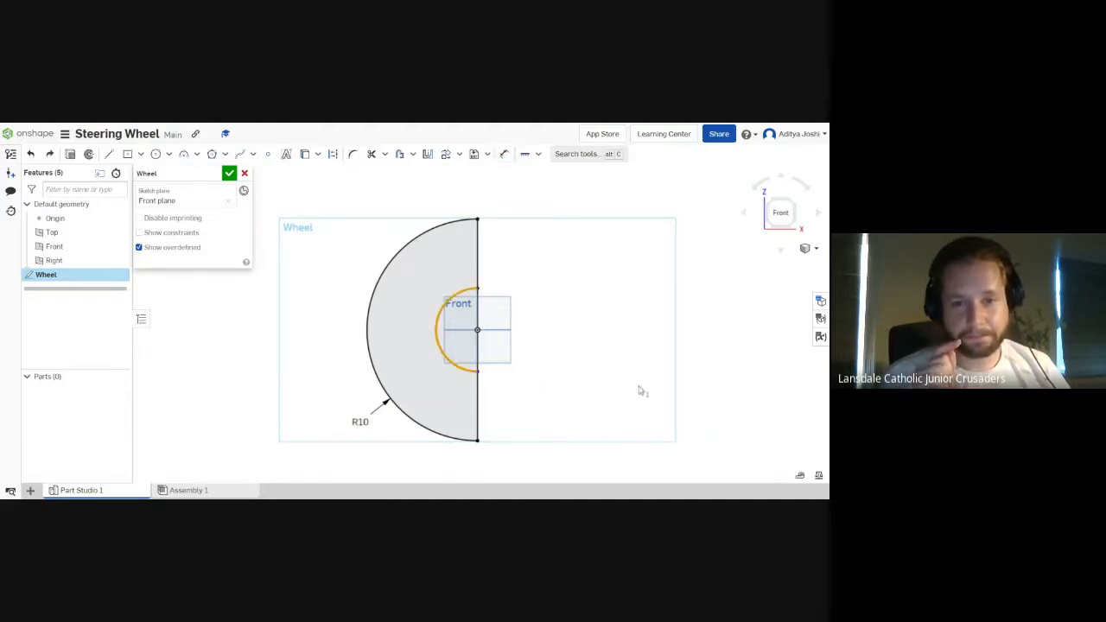
{"action": "left_click", "coordinate": [516, 386]}
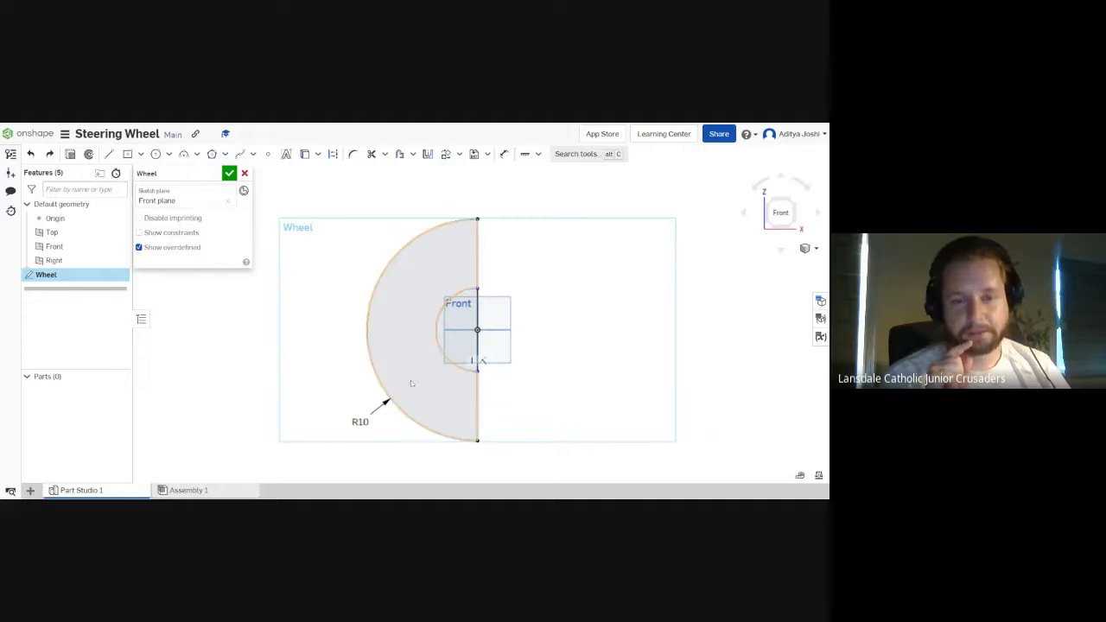
{"action": "left_click", "coordinate": [410, 383]}
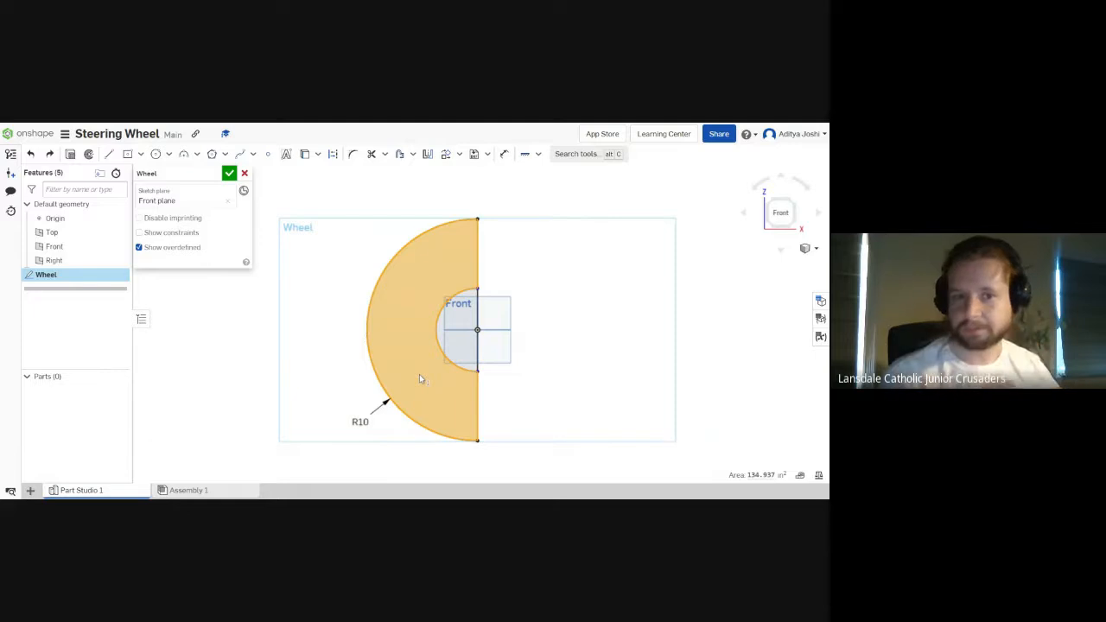
Step: Dimension the gap between the outer and inner arcs and set it to 3 in
{"action": "left_click", "coordinate": [505, 157]}
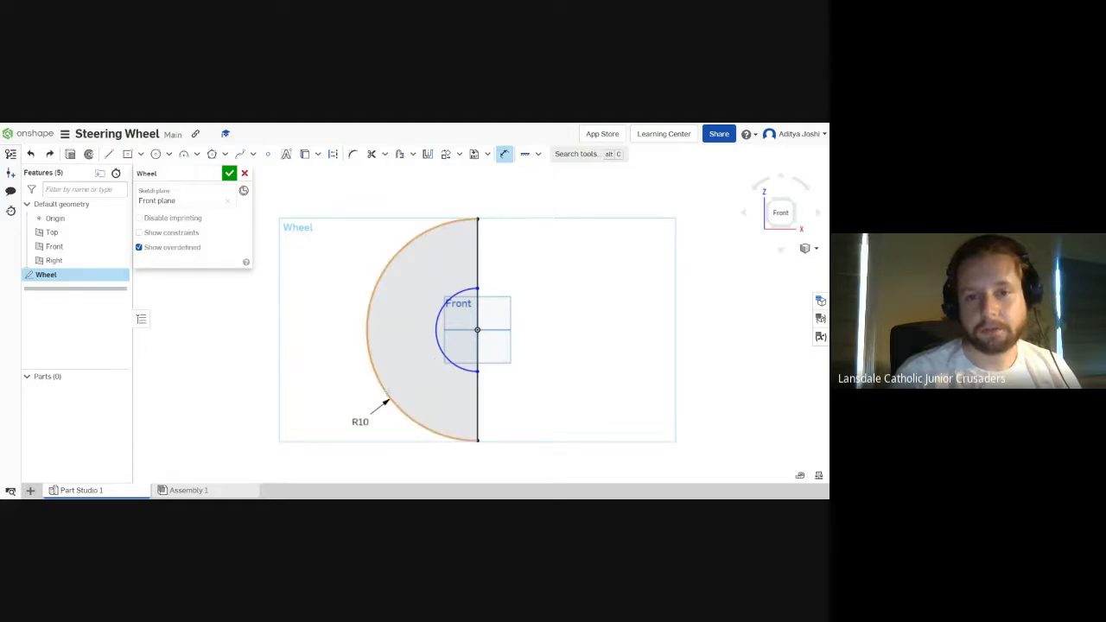
{"action": "left_click", "coordinate": [439, 354]}
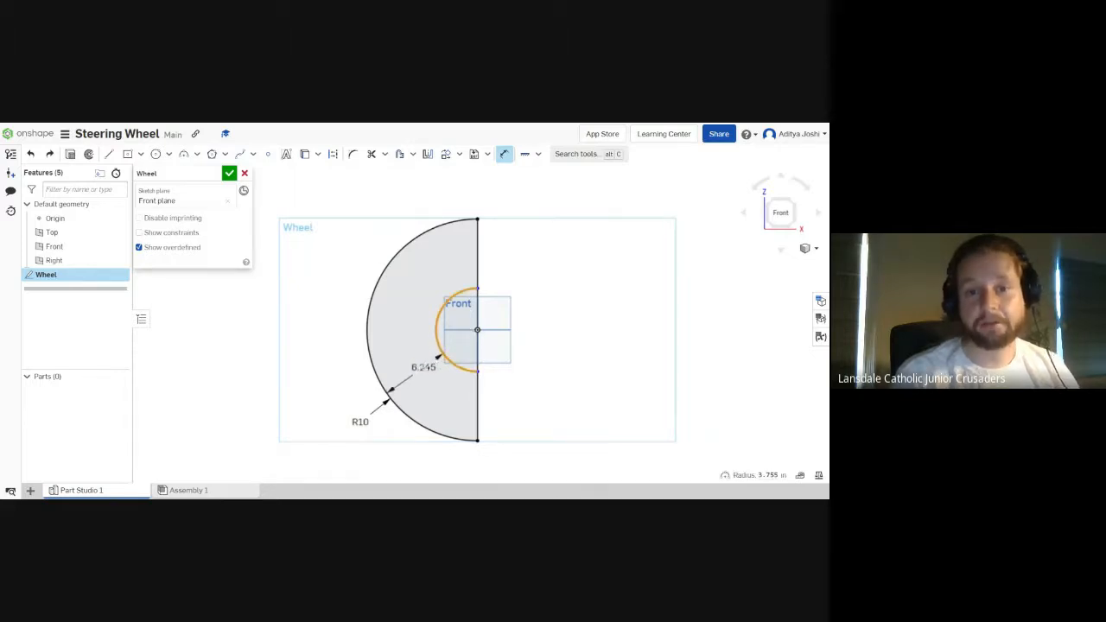
{"action": "left_click", "coordinate": [434, 357]}
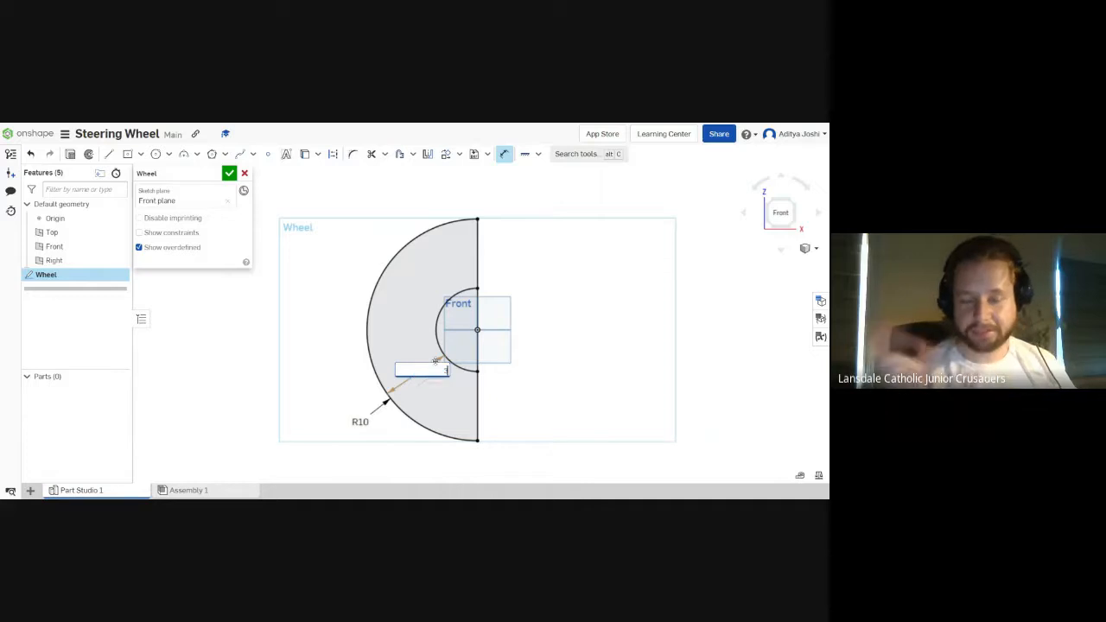
{"action": "key", "text": "Return"}
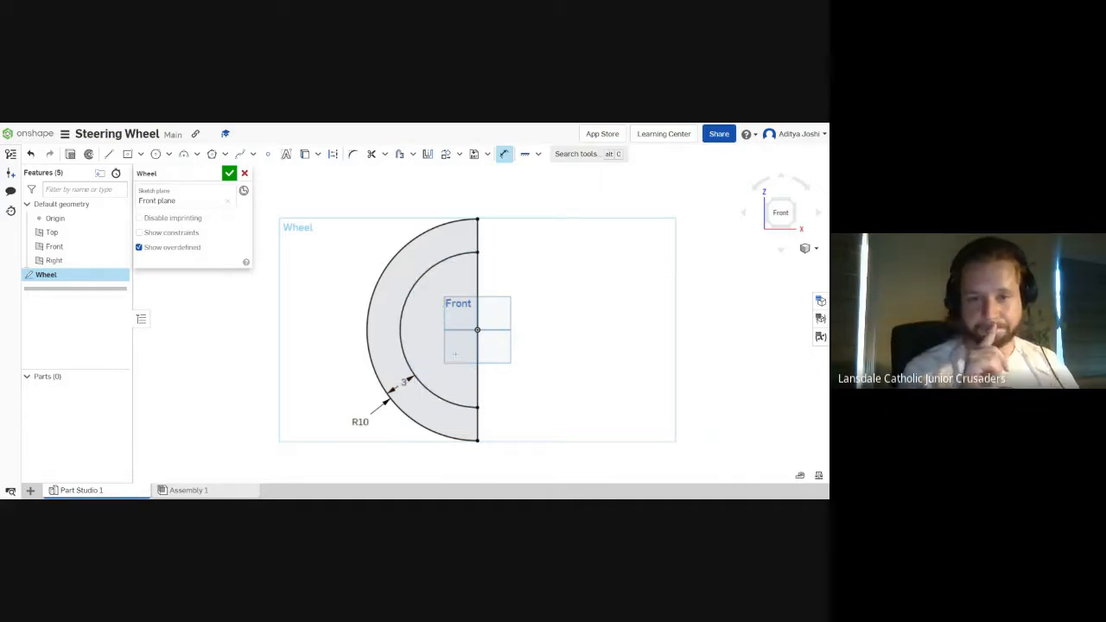
Step: Try a 12 in radius on the outer arc, and set it back to 10 in
{"action": "double_click", "coordinate": [404, 381]}
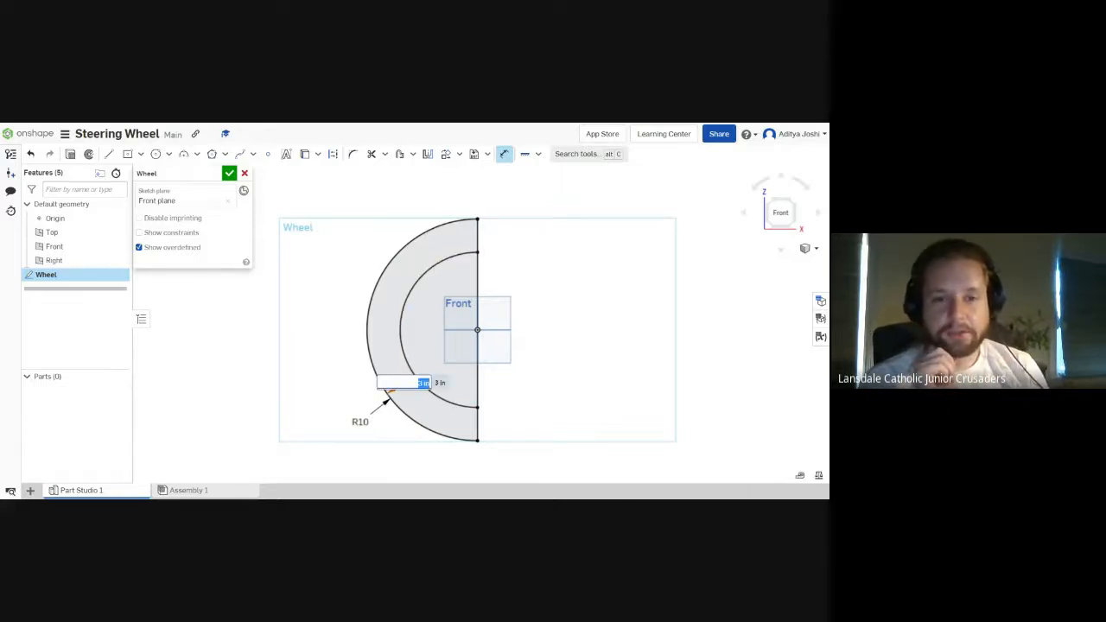
{"action": "left_click", "coordinate": [403, 382]}
{"action": "double_click", "coordinate": [361, 423]}
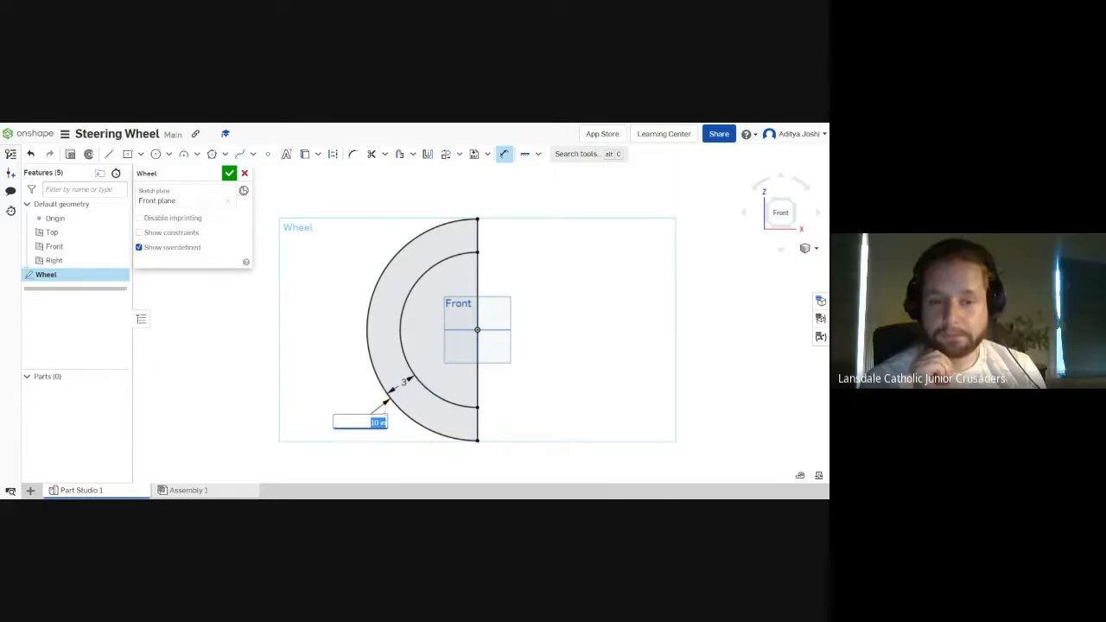
{"action": "key", "text": "BackSpace"}
{"action": "type", "text": "12"}
{"action": "key", "text": "Return"}
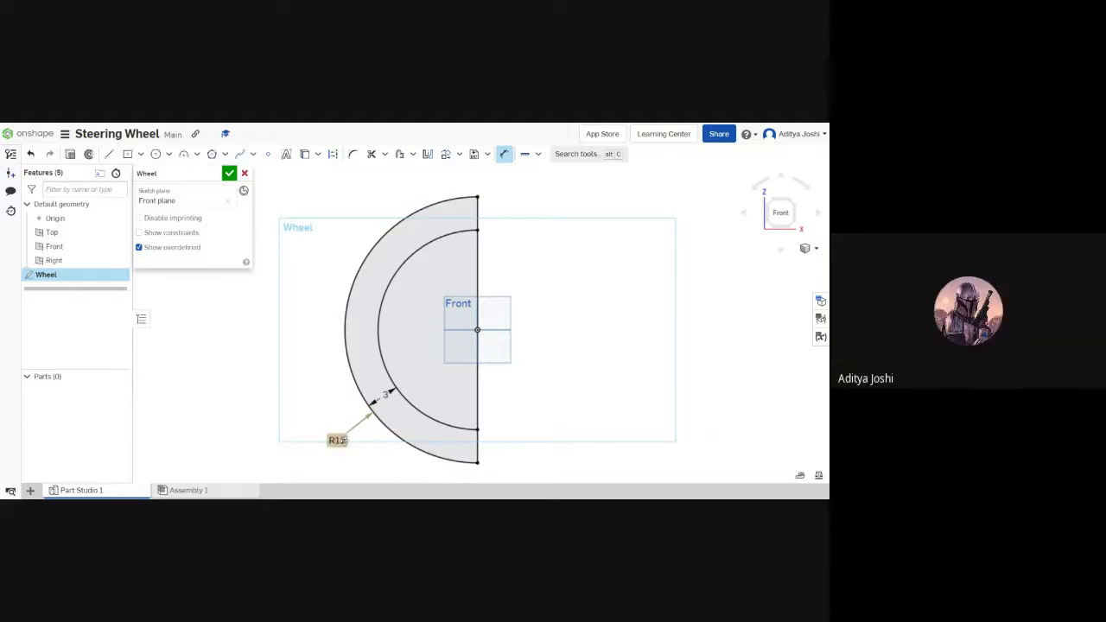
{"action": "double_click", "coordinate": [350, 440]}
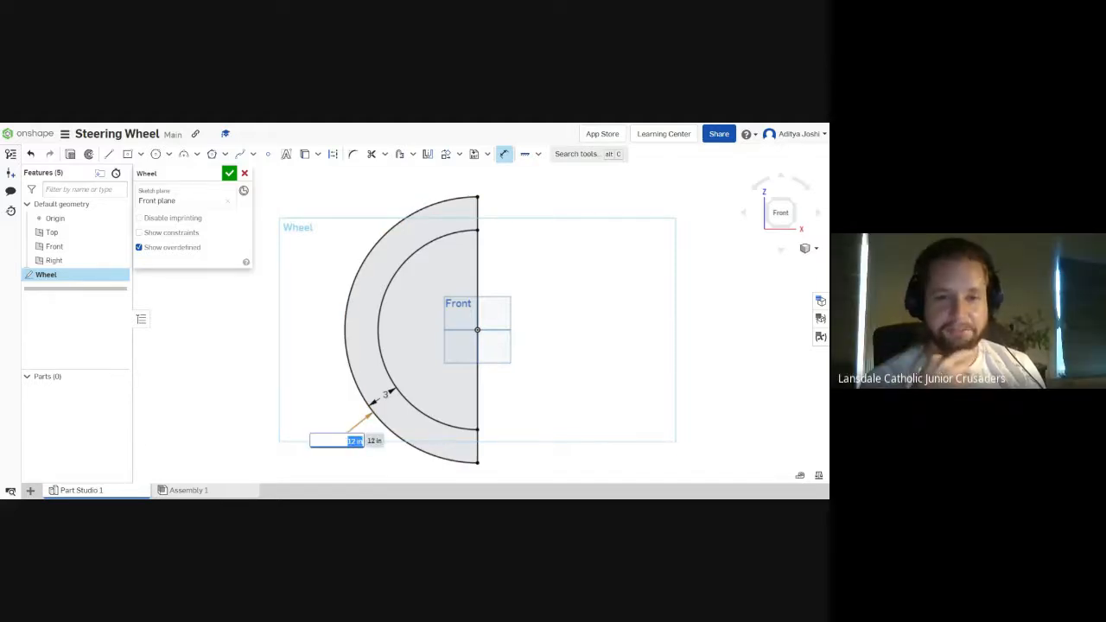
{"action": "type", "text": "10"}
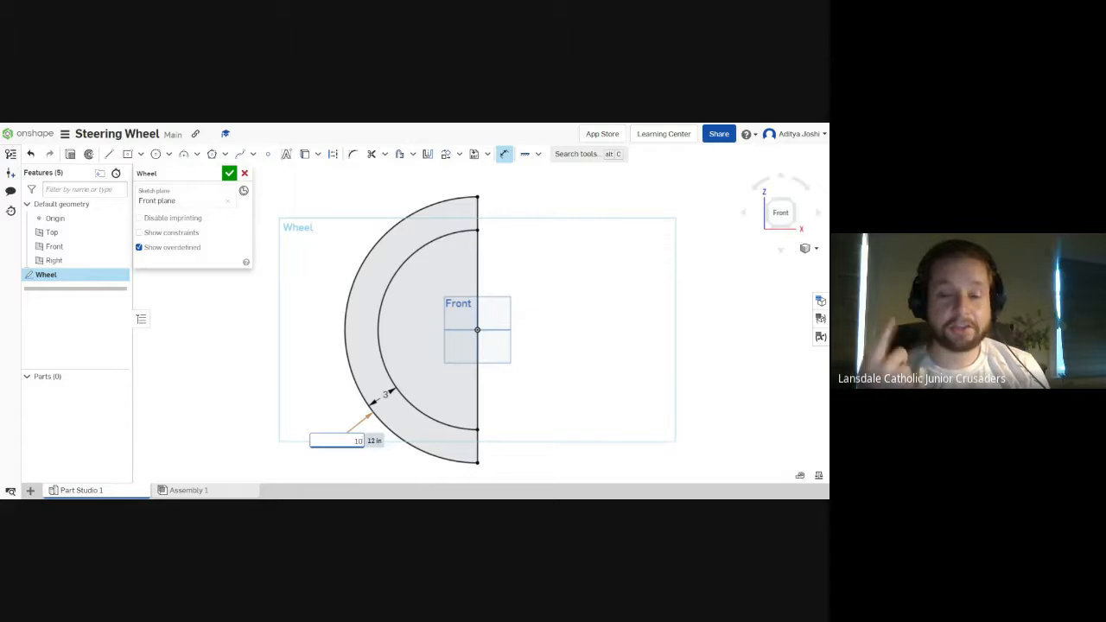
{"action": "key", "text": "Return"}
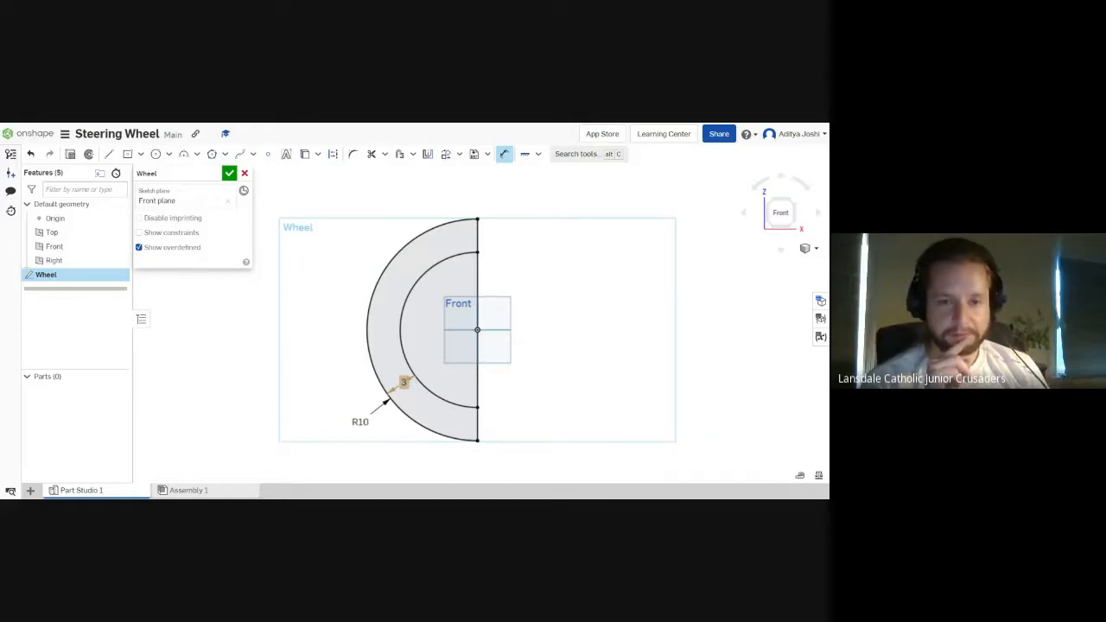
Step: Reduce the gap between the outer and inner arcs, first to 2 in and finally to 1 in
{"action": "double_click", "coordinate": [403, 382]}
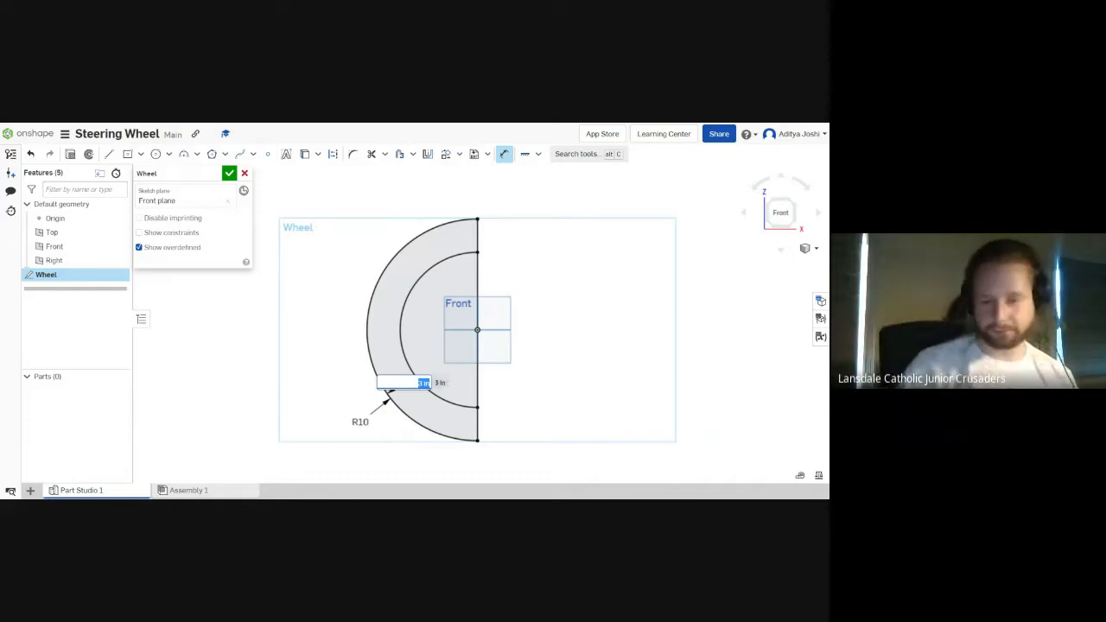
{"action": "type", "text": "2"}
{"action": "key", "text": "Return"}
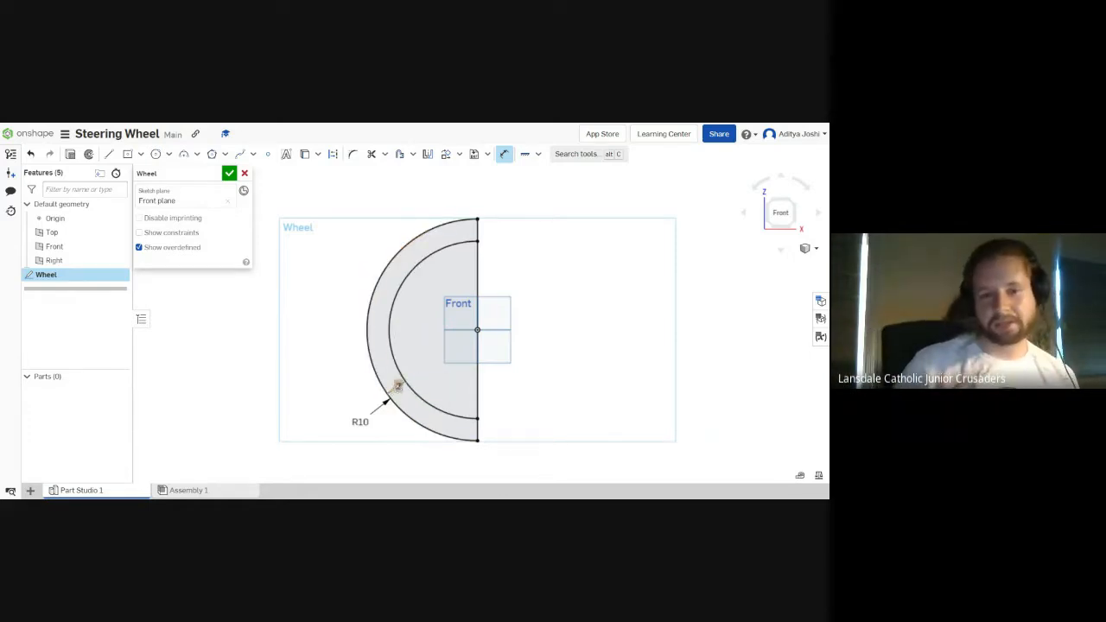
{"action": "double_click", "coordinate": [398, 387]}
{"action": "type", "text": "1"}
{"action": "key", "text": "Return"}
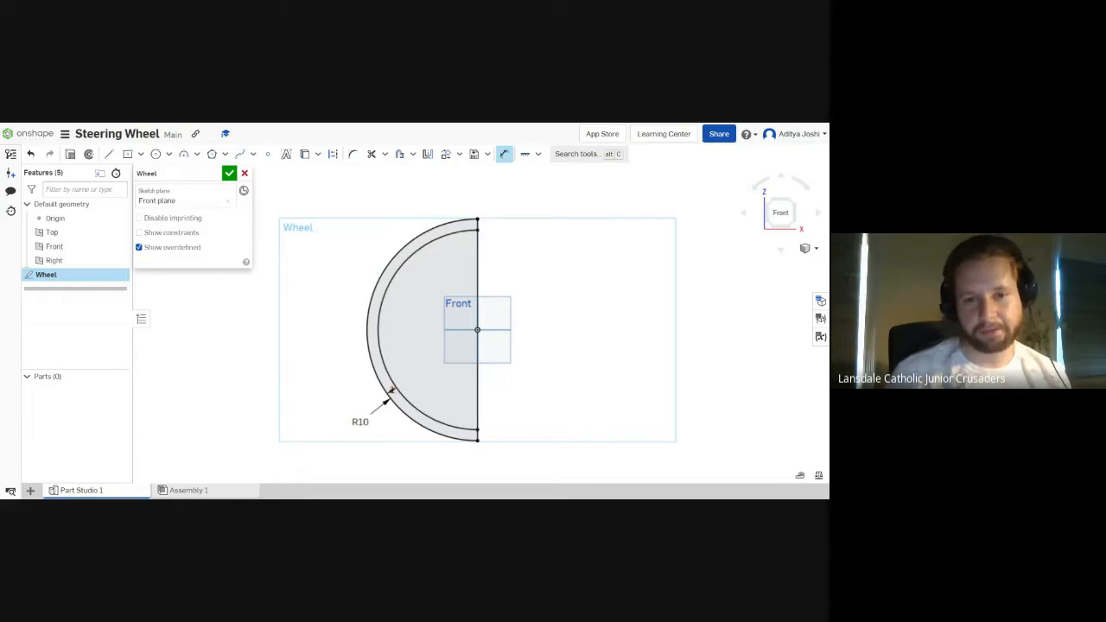
{"action": "double_click", "coordinate": [393, 391]}
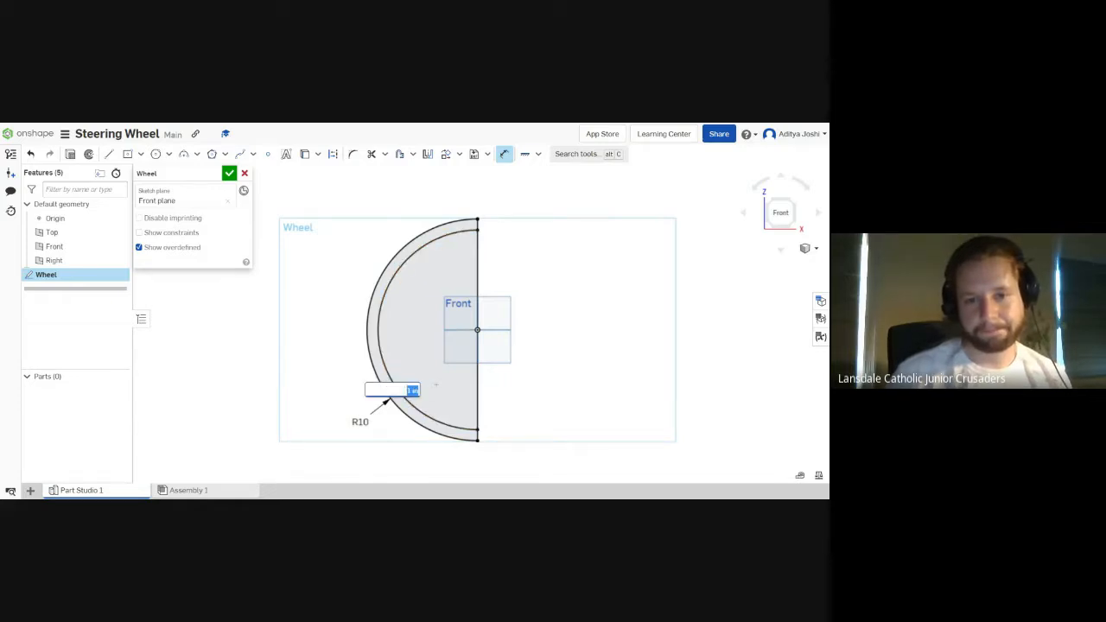
{"action": "type", "text": "1"}
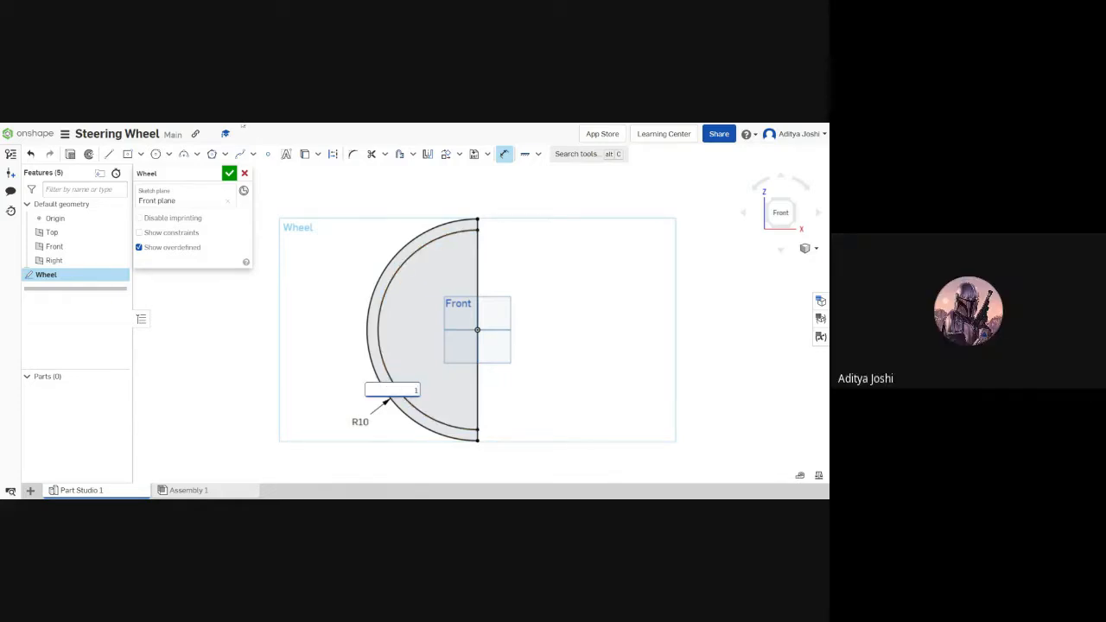
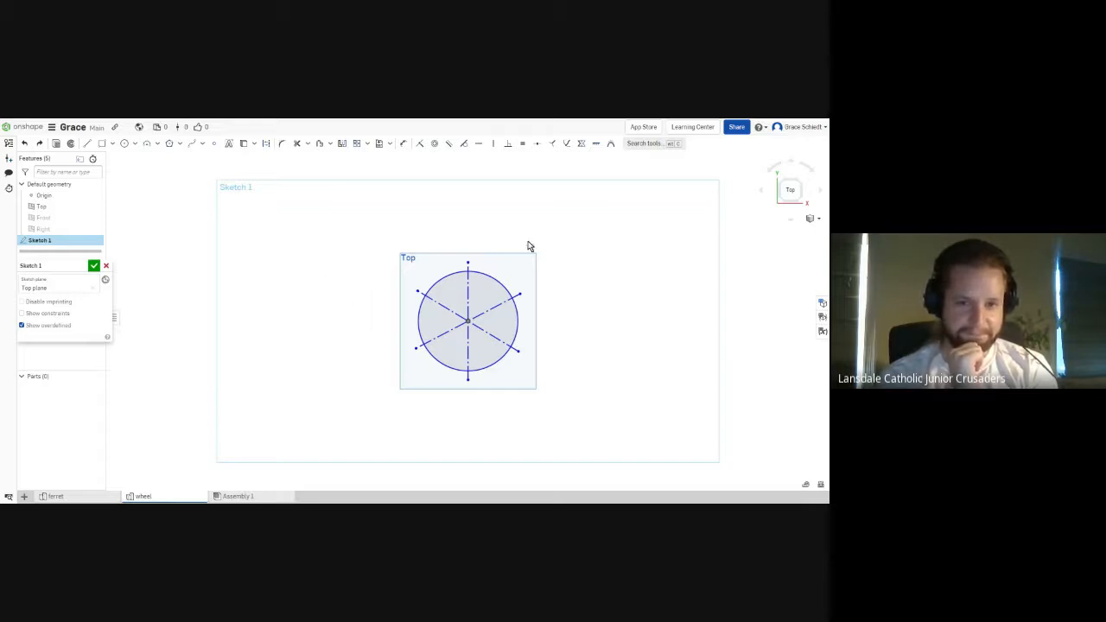
Step: Close the sketch, add a number variable named spokes with the value 6, and move it ahead of Sketch 1
{"action": "left_click", "coordinate": [93, 267]}
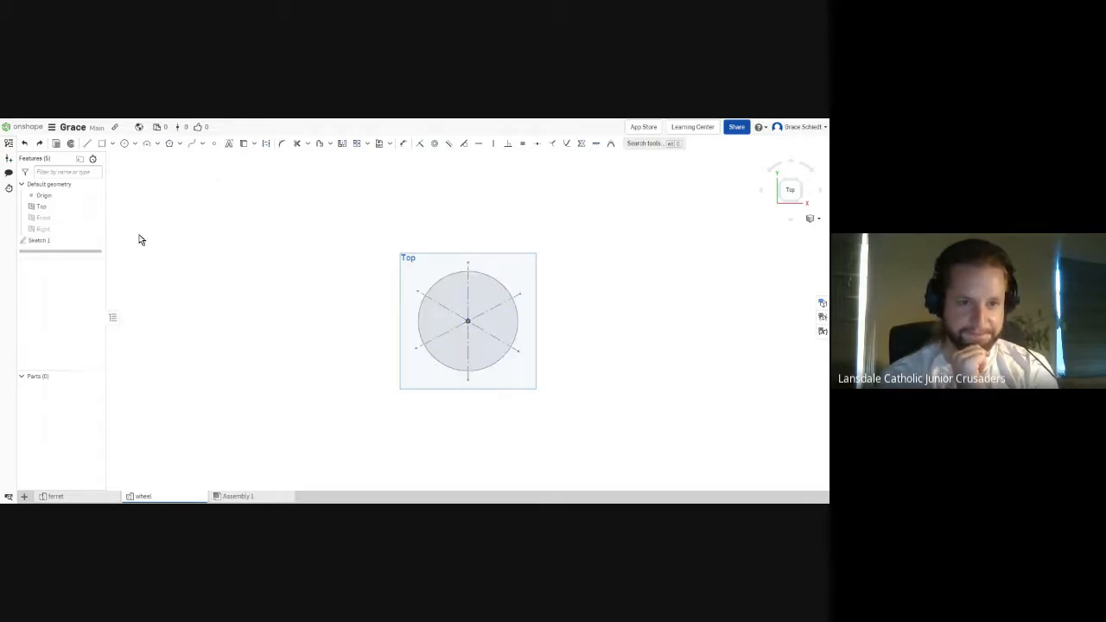
{"action": "left_click", "coordinate": [523, 143]}
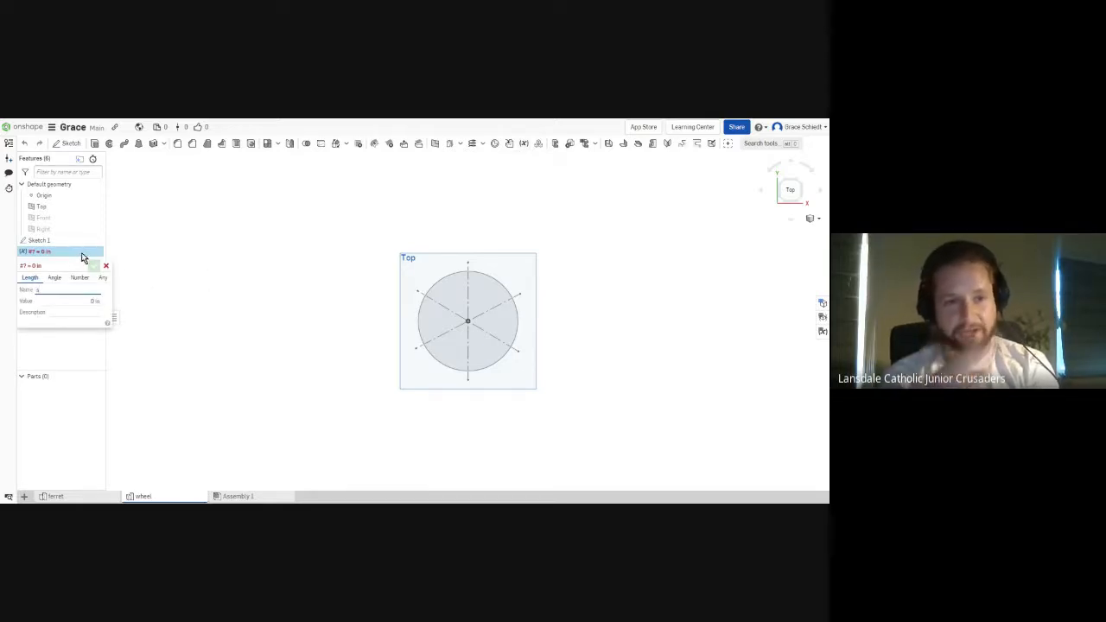
{"action": "left_click", "coordinate": [55, 248]}
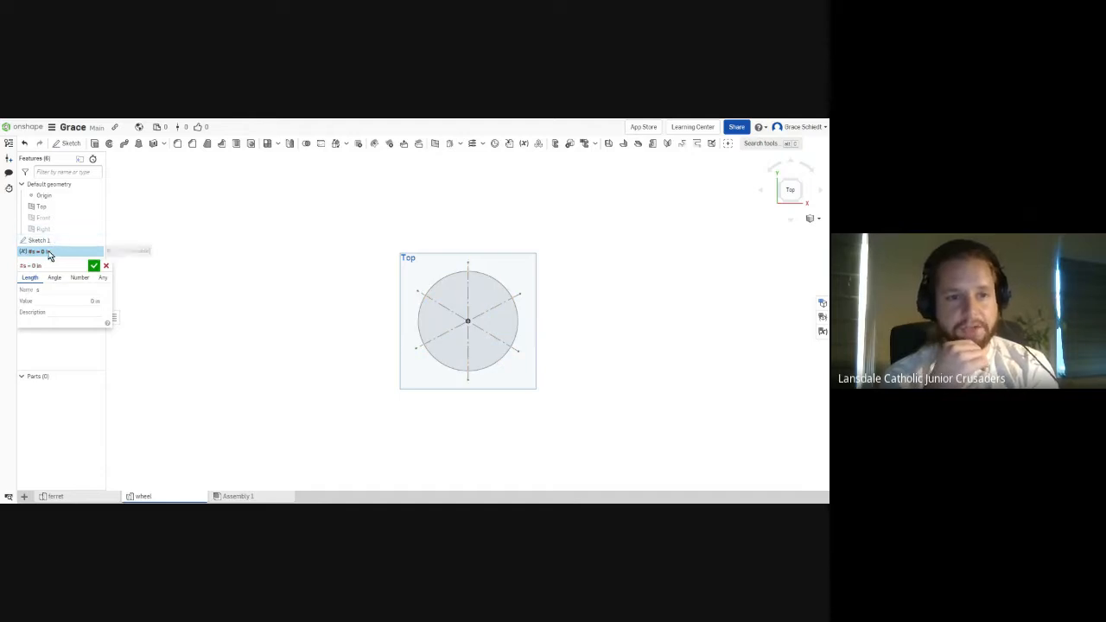
{"action": "left_click", "coordinate": [60, 290]}
{"action": "type", "text": "spokes"}
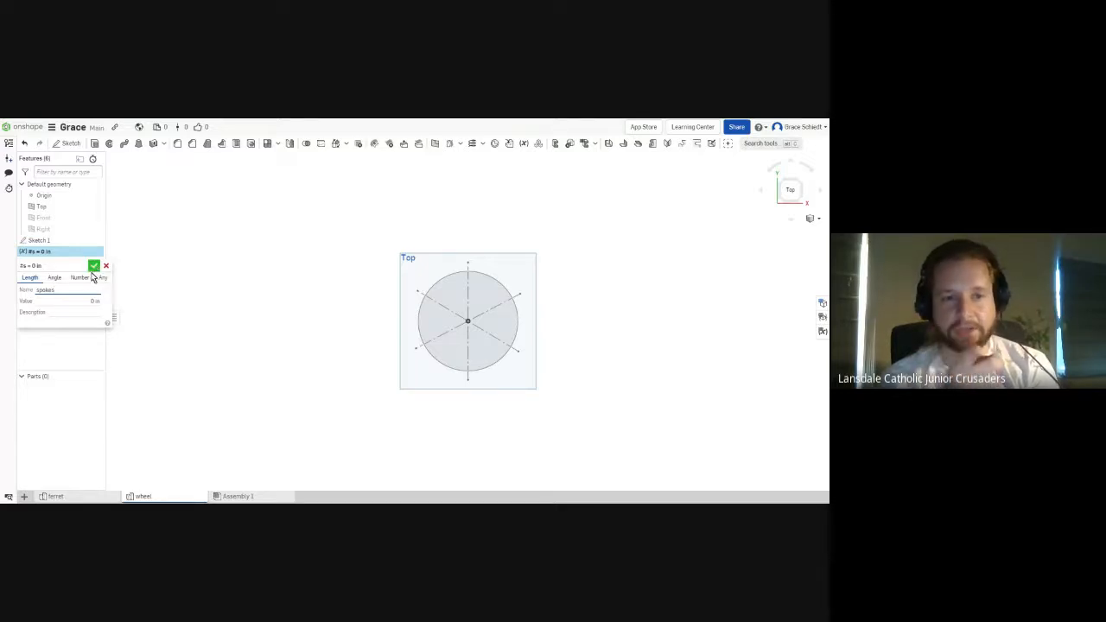
{"action": "left_click", "coordinate": [80, 279]}
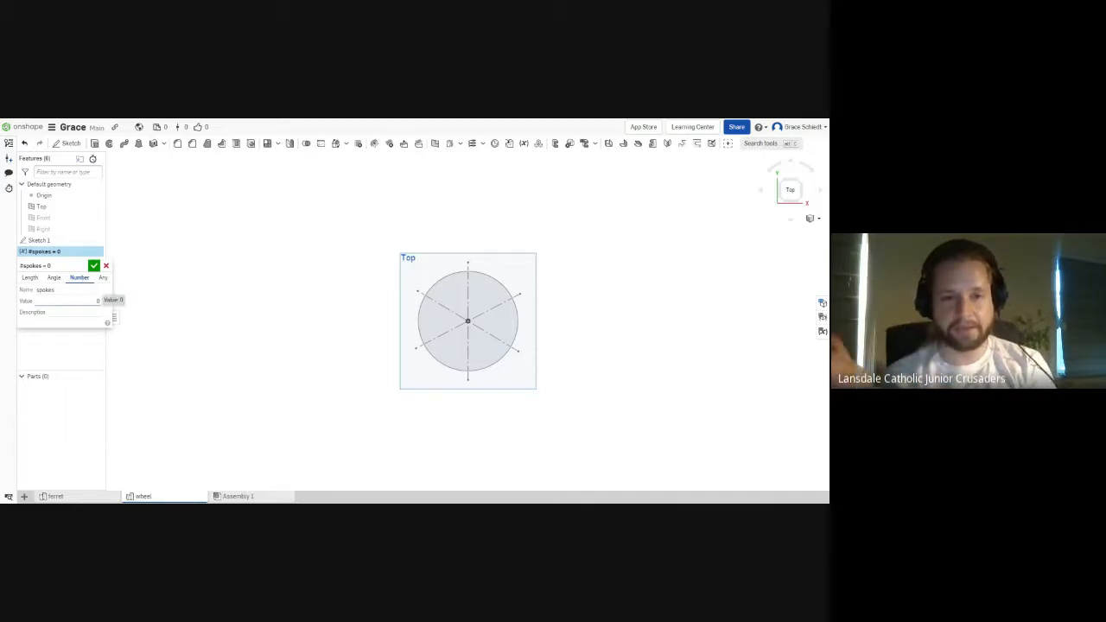
{"action": "left_click", "coordinate": [97, 300]}
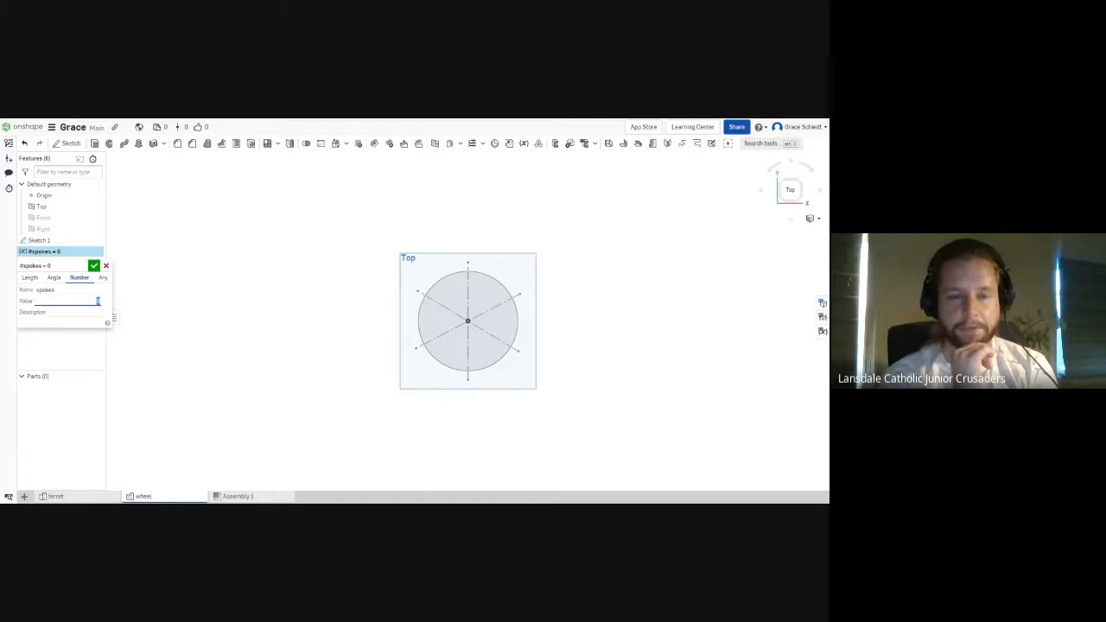
{"action": "type", "text": "6"}
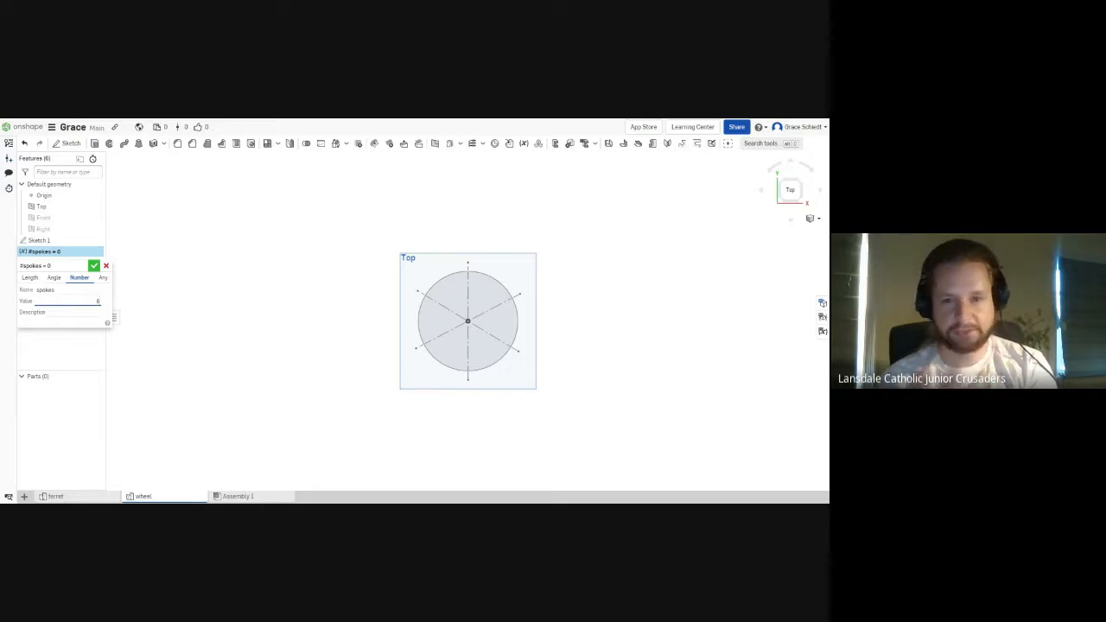
{"action": "left_click", "coordinate": [93, 267]}
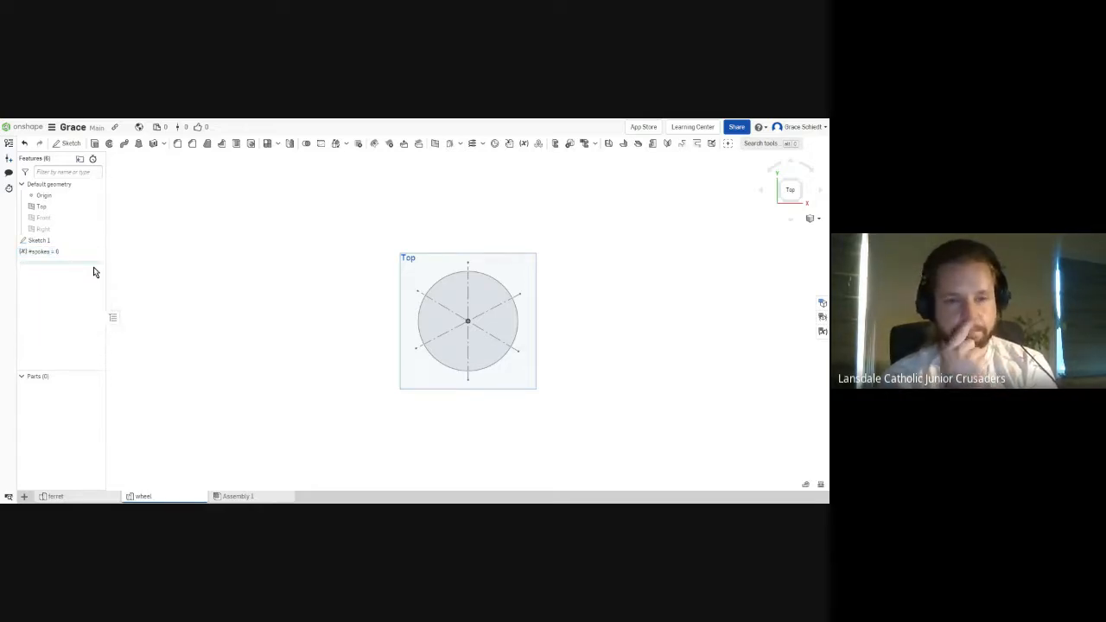
{"action": "left_click_drag", "start_coordinate": [59, 251], "coordinate": [57, 240]}
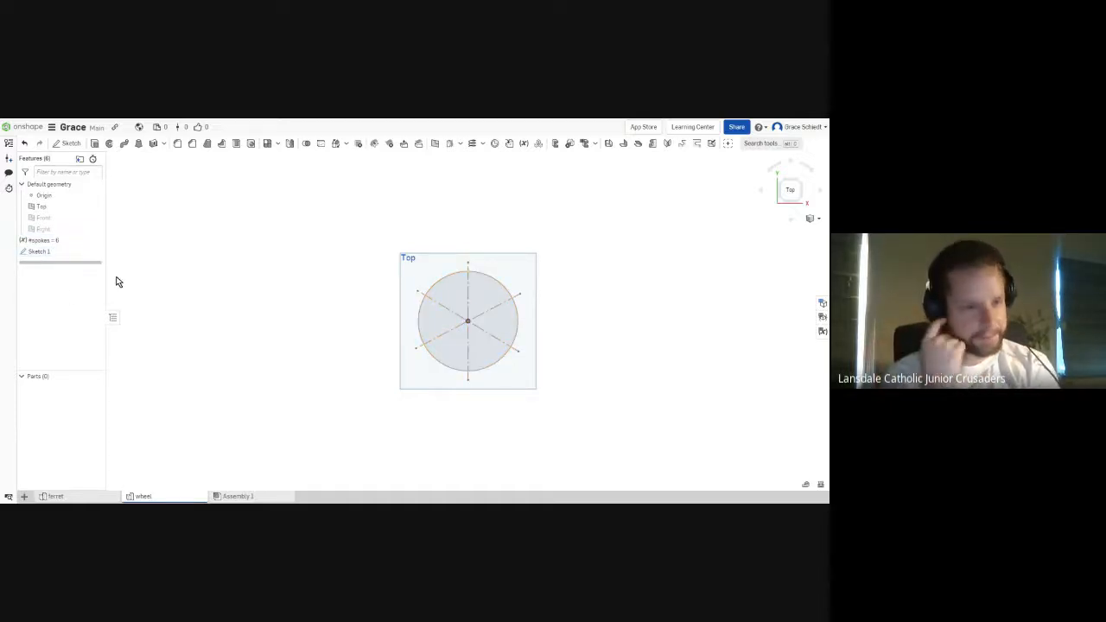
Step: Reopen Sketch 1 and delete the three construction lines crossing the circle
{"action": "double_click", "coordinate": [64, 252]}
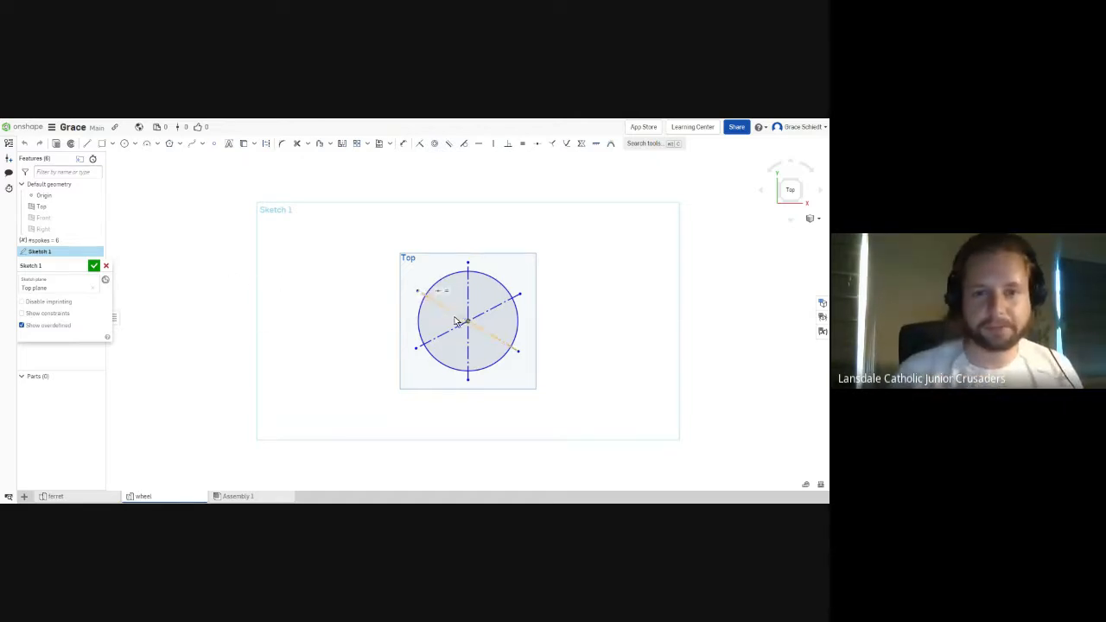
{"action": "scroll", "coordinate": [456, 322], "scroll_direction": "up", "scroll_amount": 3}
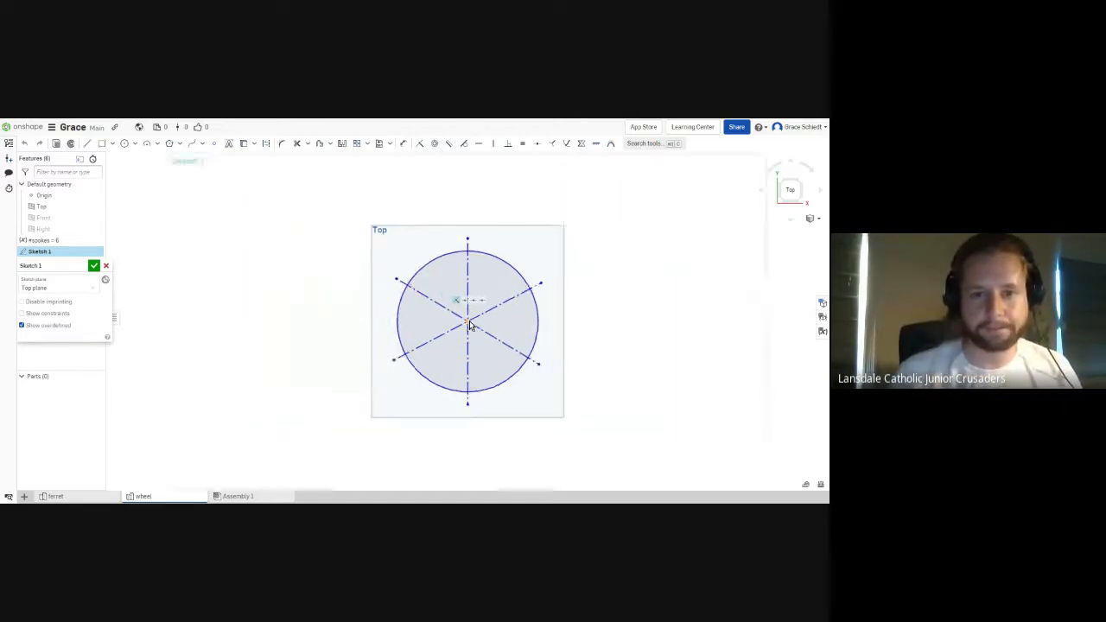
{"action": "left_click", "coordinate": [388, 273]}
{"action": "key", "text": "Delete"}
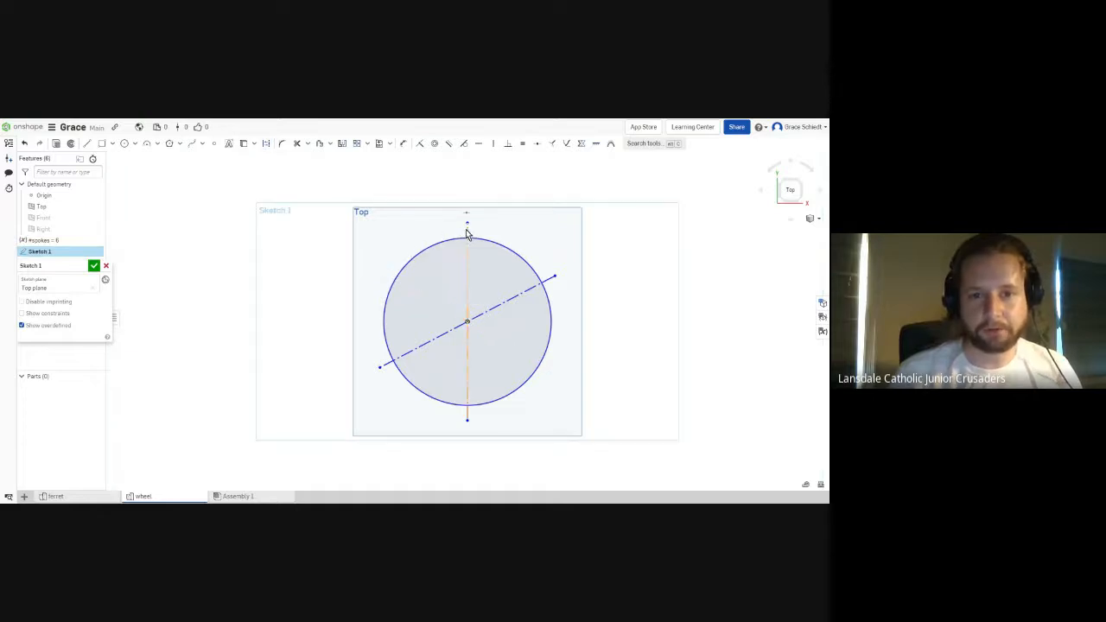
{"action": "left_click", "coordinate": [467, 233]}
{"action": "key", "text": "Delete"}
{"action": "left_click", "coordinate": [548, 281]}
{"action": "key", "text": "Delete"}
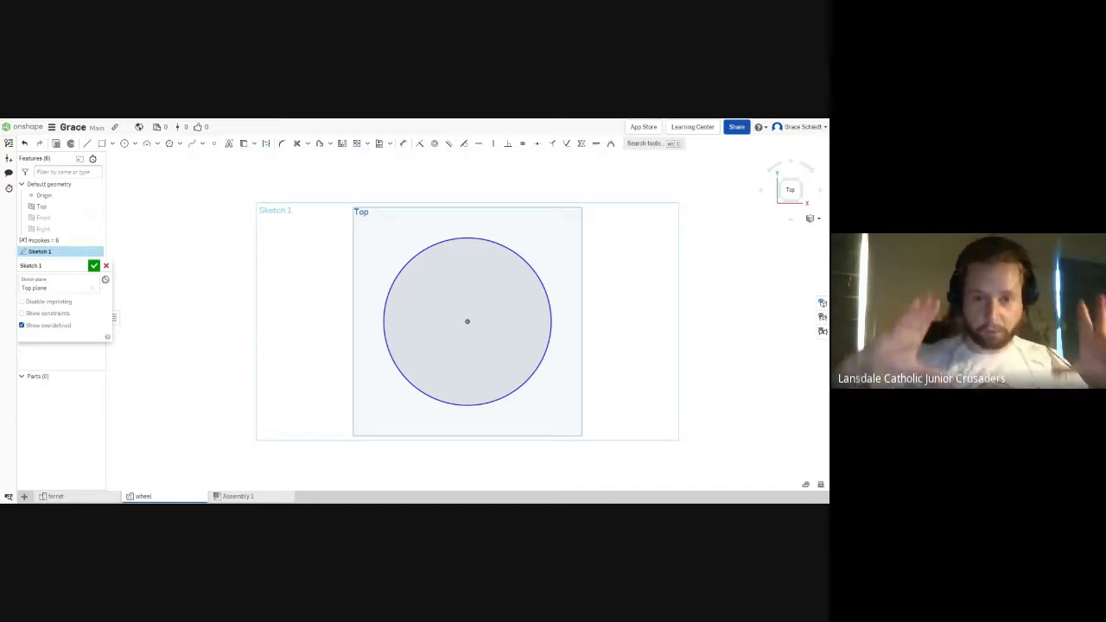
Step: Dimension the circle's diameter at 12 in and place the dimension label inside the circle
{"action": "left_click", "coordinate": [405, 265]}
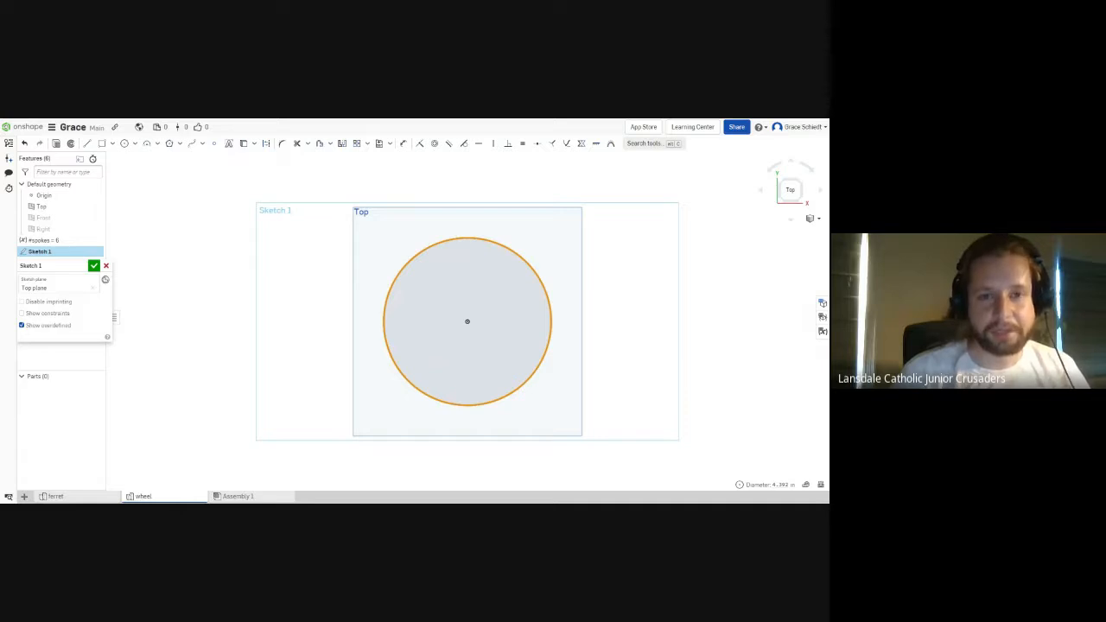
{"action": "left_click", "coordinate": [403, 143]}
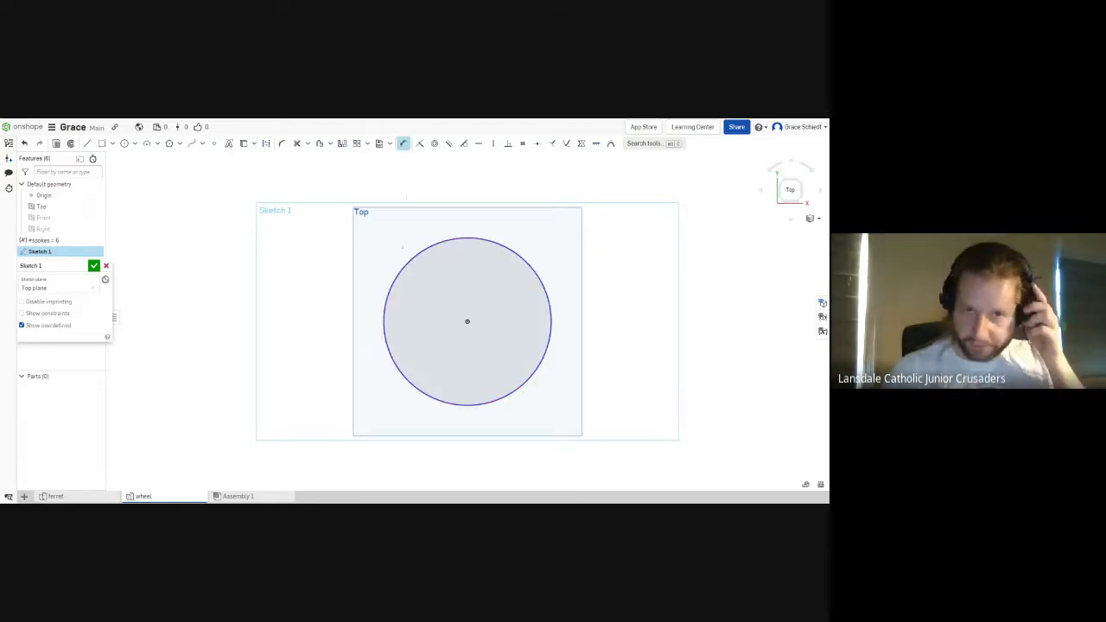
{"action": "left_click", "coordinate": [392, 285]}
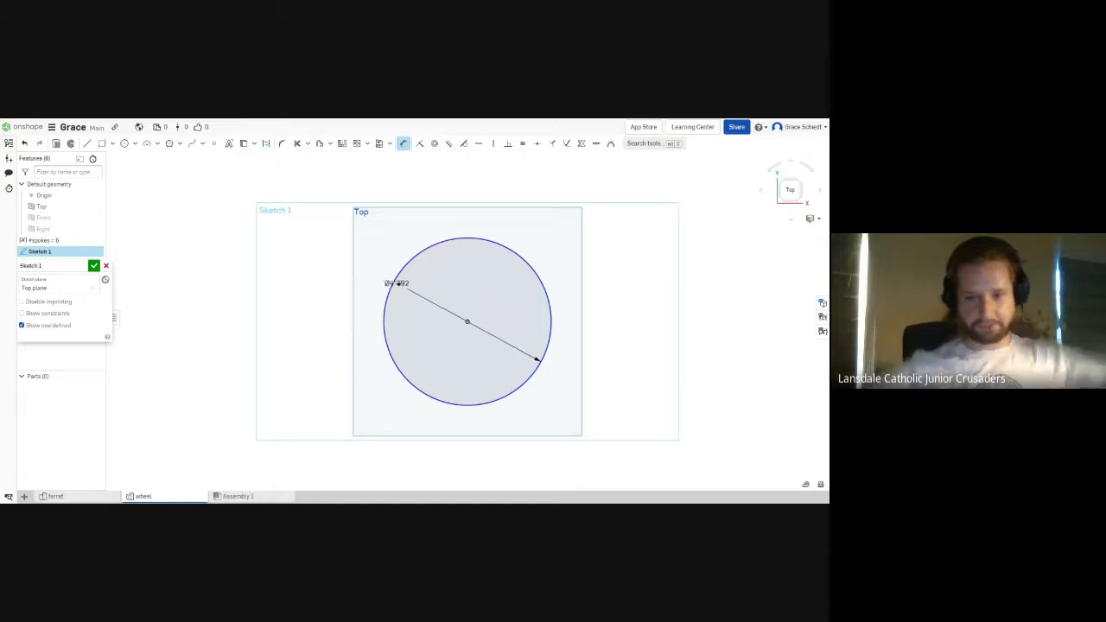
{"action": "left_click", "coordinate": [391, 295]}
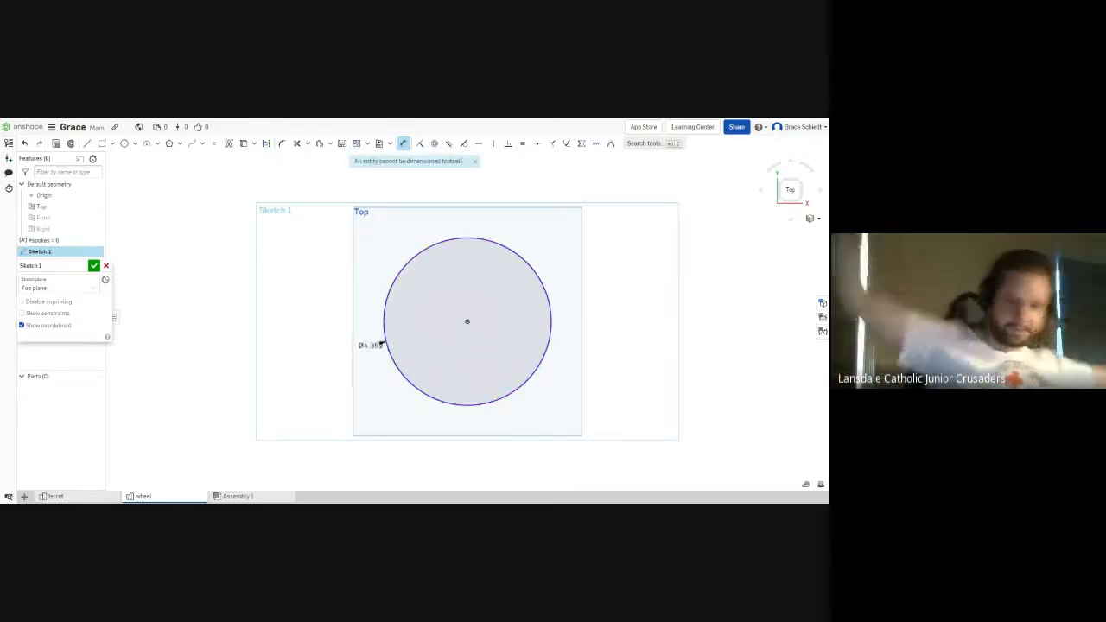
{"action": "left_click", "coordinate": [381, 342]}
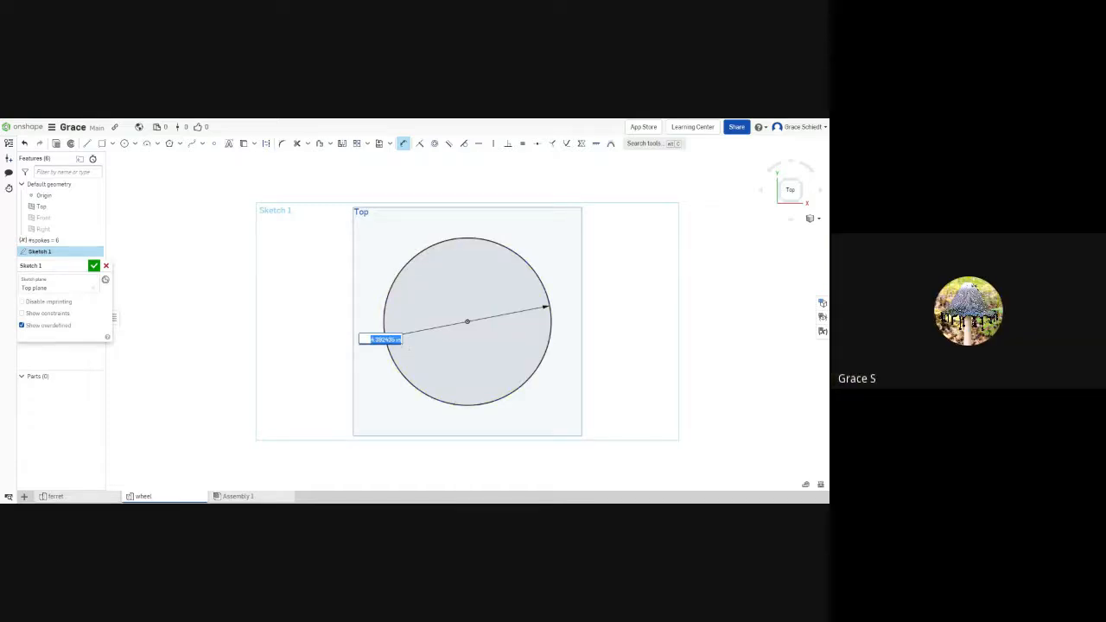
{"action": "type", "text": "12"}
{"action": "key", "text": "Return"}
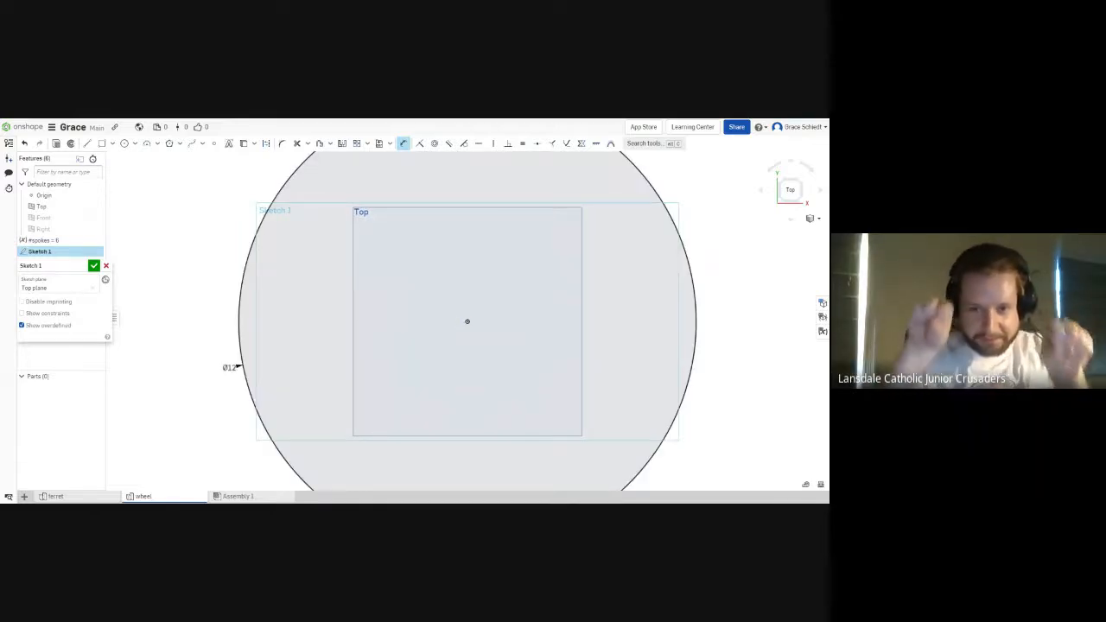
{"action": "key", "text": "f"}
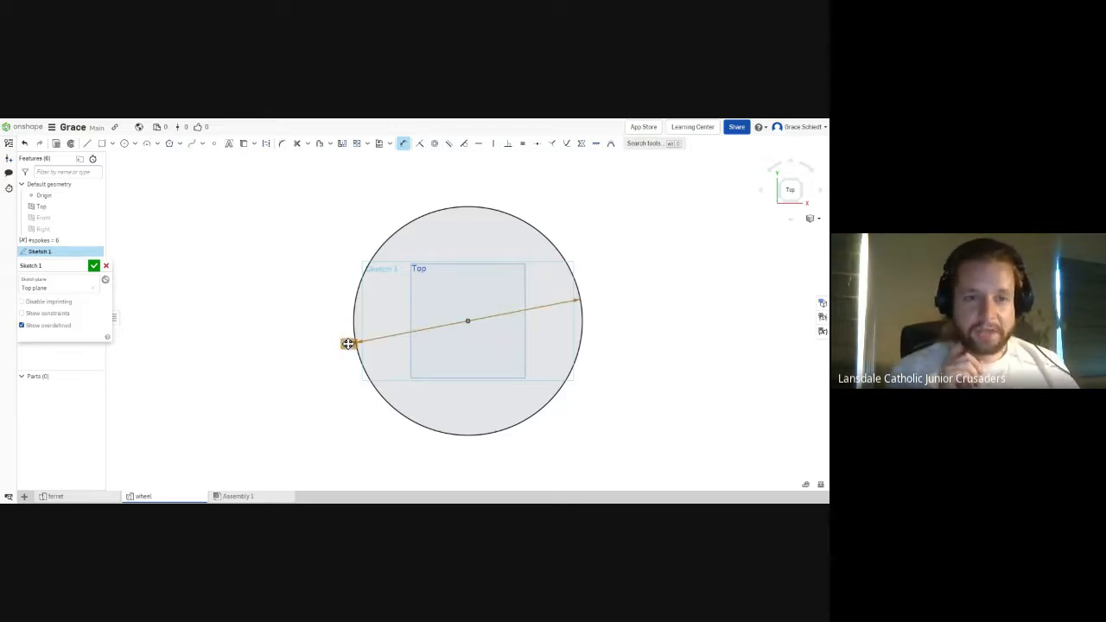
{"action": "mouse_move", "coordinate": [348, 344]}
{"action": "left_mouse_down"}
{"action": "mouse_move", "coordinate": [358, 364]}
{"action": "mouse_move", "coordinate": [343, 320]}
{"action": "mouse_move", "coordinate": [324, 321]}
{"action": "mouse_move", "coordinate": [390, 326]}
{"action": "left_mouse_up"}
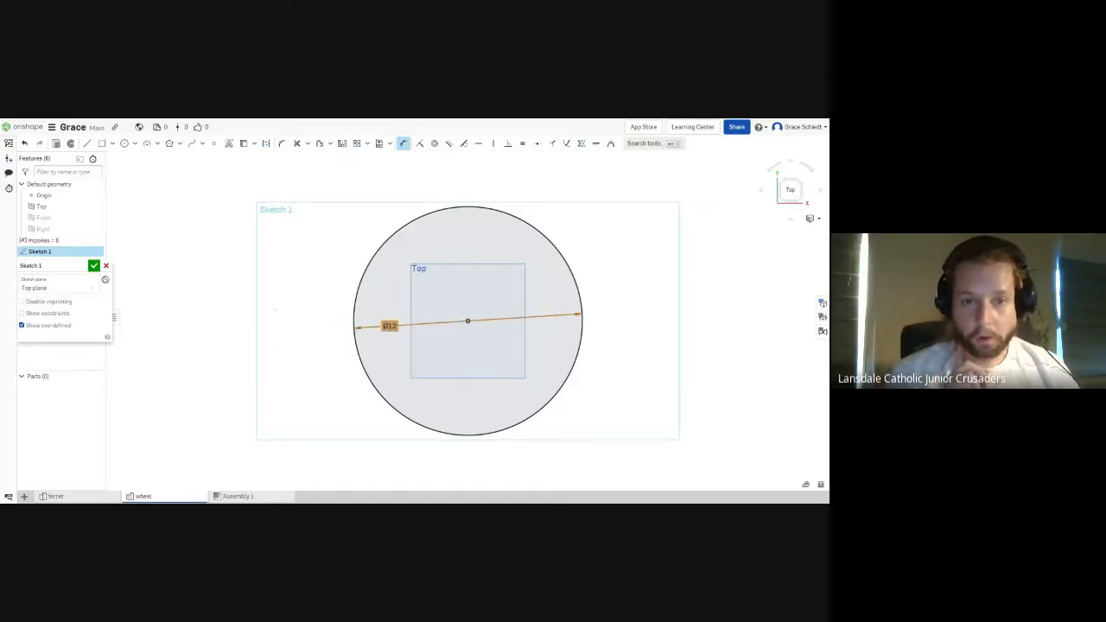
{"action": "left_click", "coordinate": [401, 145]}
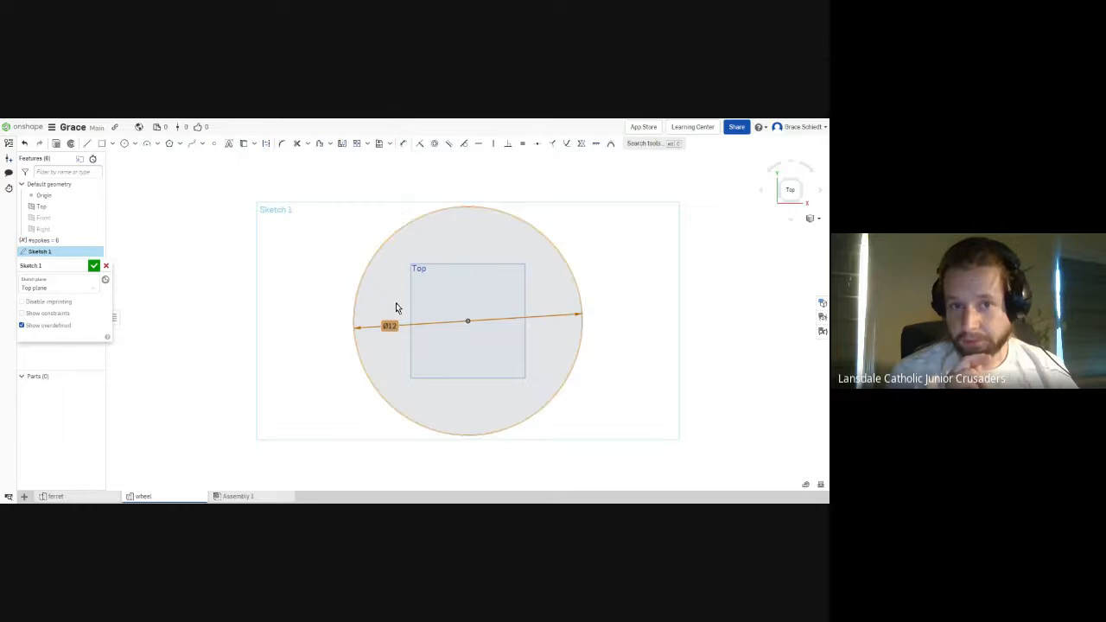
{"action": "mouse_move", "coordinate": [388, 324]}
{"action": "left_mouse_down"}
{"action": "mouse_move", "coordinate": [388, 338]}
{"action": "mouse_move", "coordinate": [395, 317]}
{"action": "left_mouse_up"}
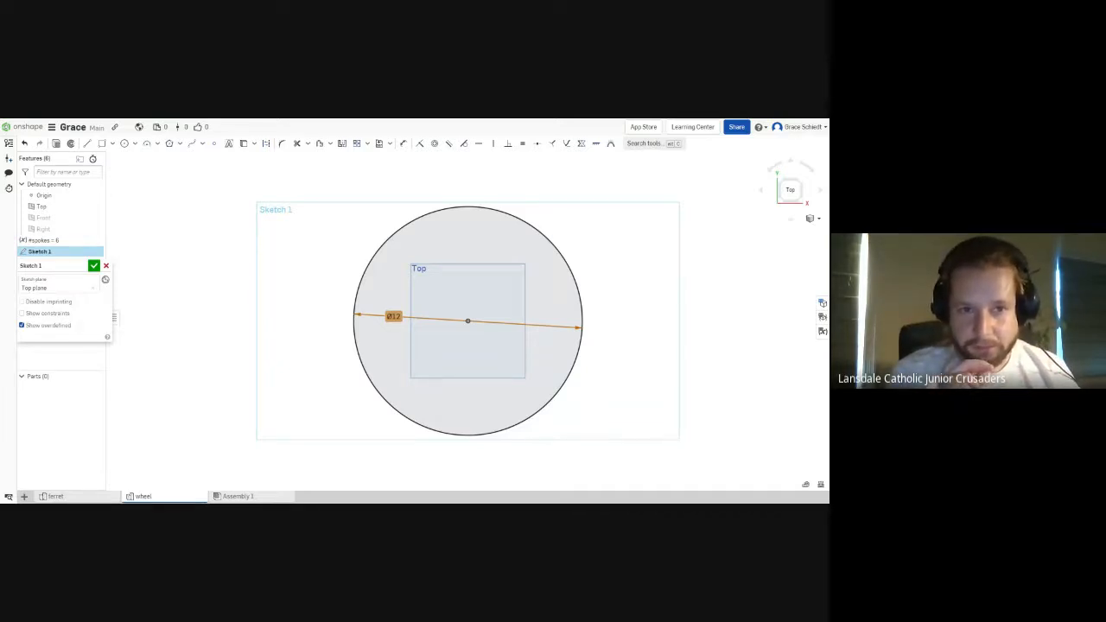
Step: Offset the 12 in circle inward by 2 in to form a concentric inner circle
{"action": "left_click", "coordinate": [320, 143]}
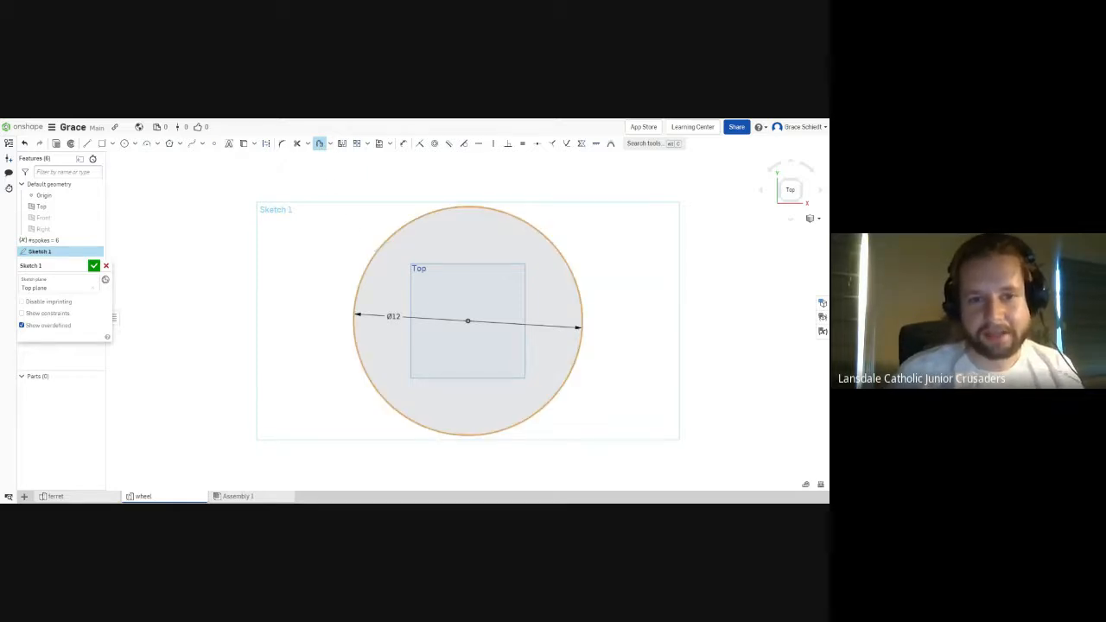
{"action": "left_click", "coordinate": [375, 250]}
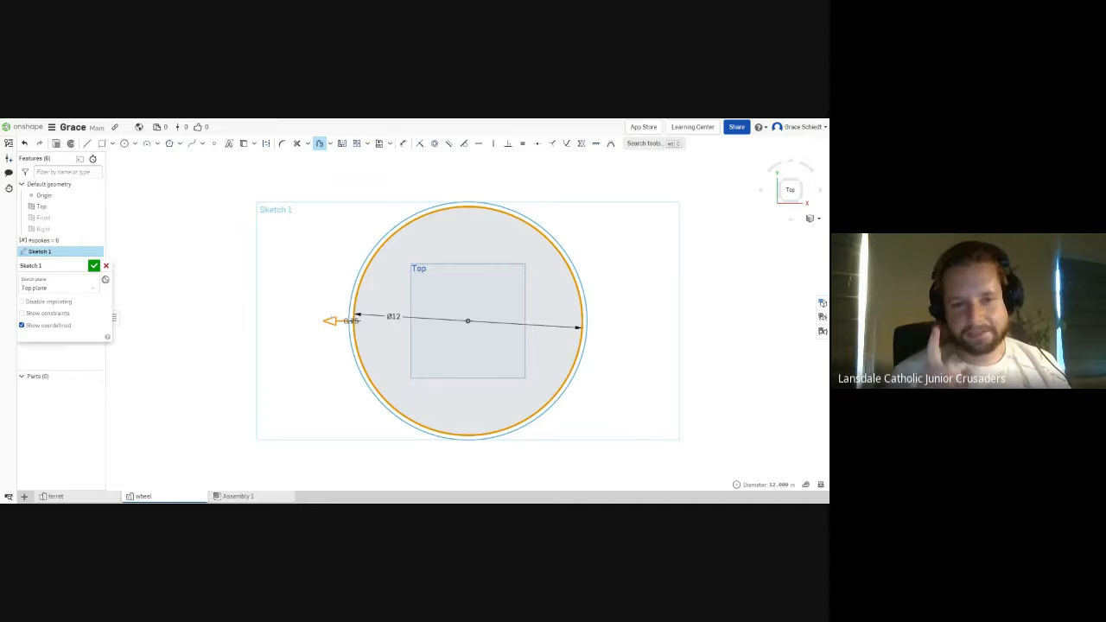
{"action": "left_click_drag", "start_coordinate": [330, 321], "coordinate": [395, 321]}
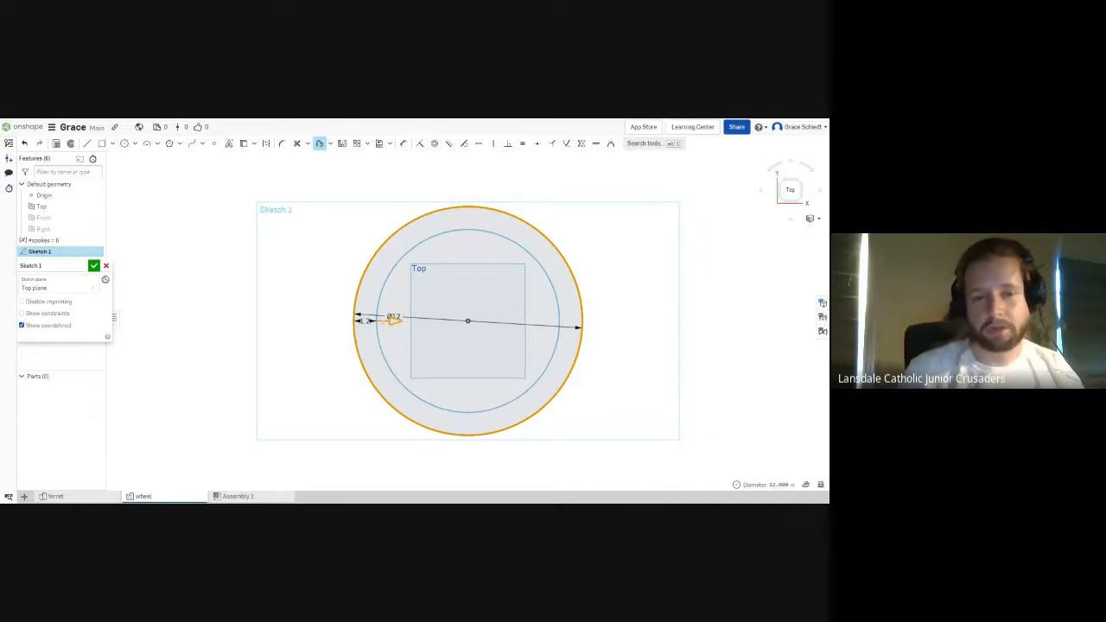
{"action": "left_click", "coordinate": [394, 321]}
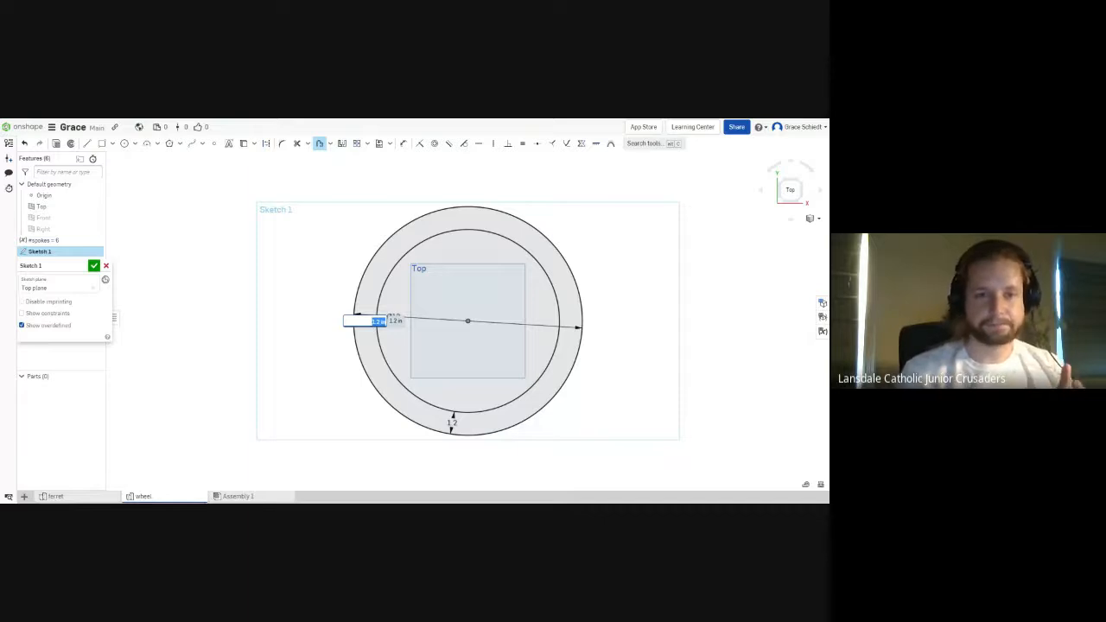
{"action": "type", "text": "2"}
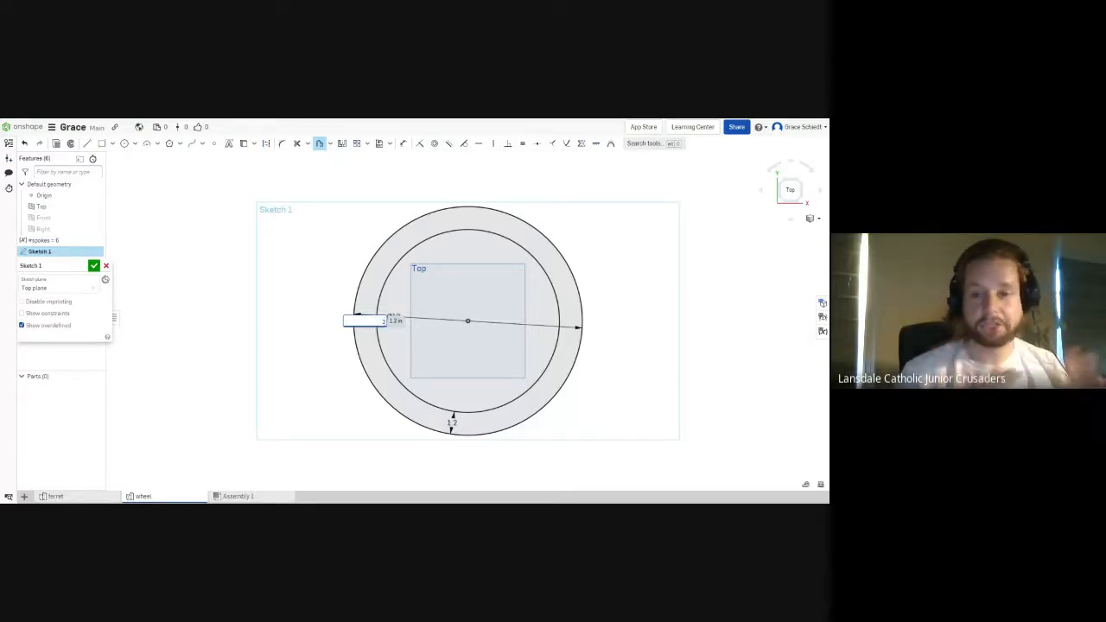
{"action": "key", "text": "Return"}
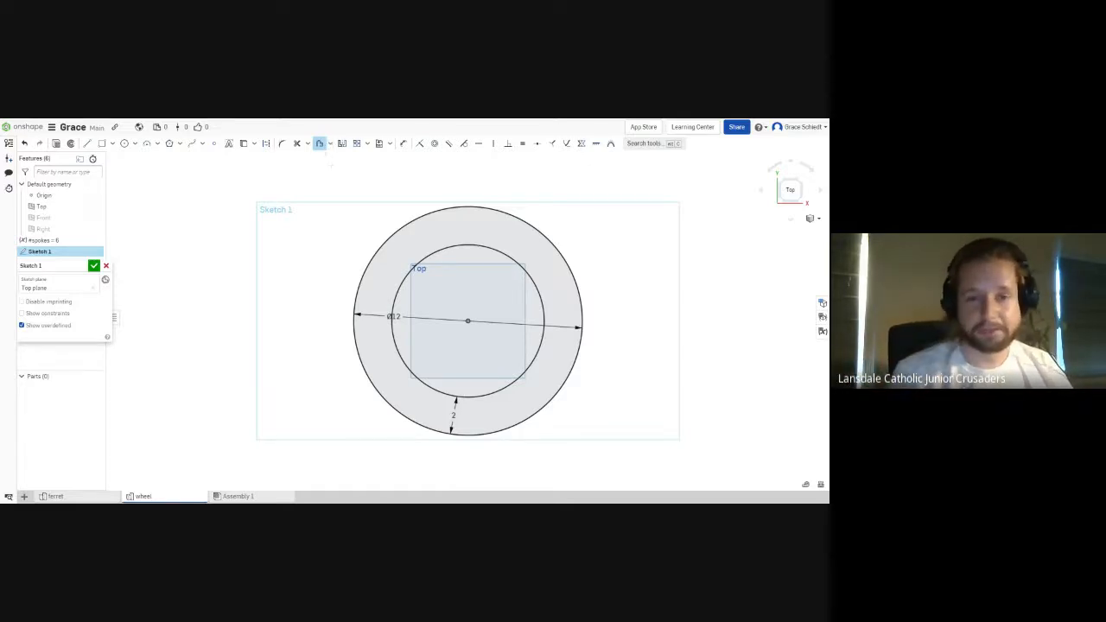
{"action": "left_click", "coordinate": [320, 143]}
{"action": "left_click", "coordinate": [455, 416]}
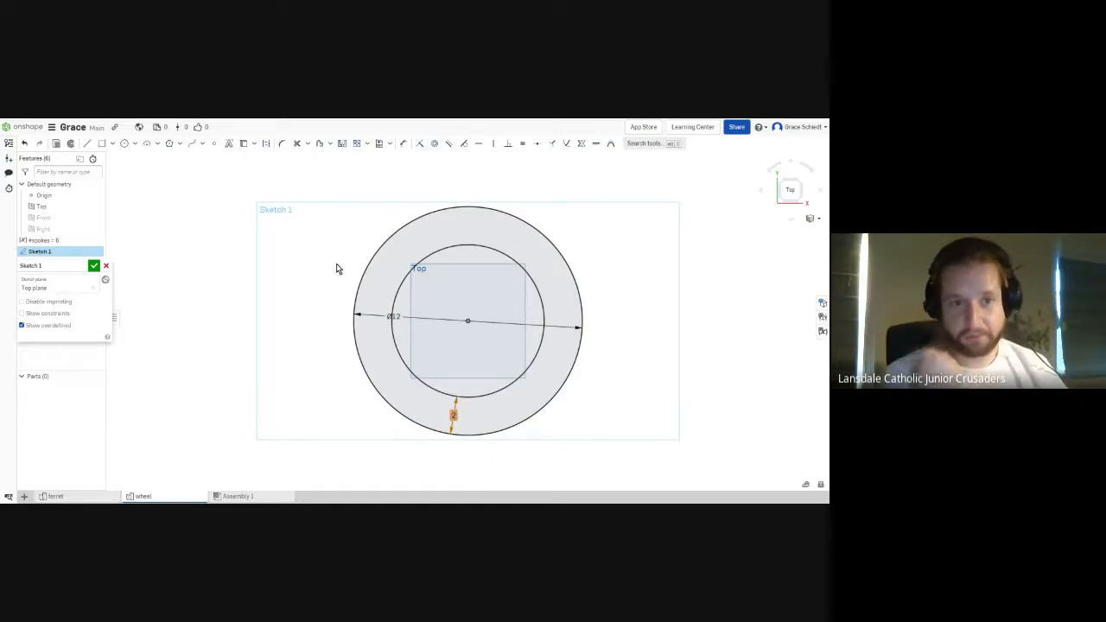
{"action": "left_click", "coordinate": [306, 172]}
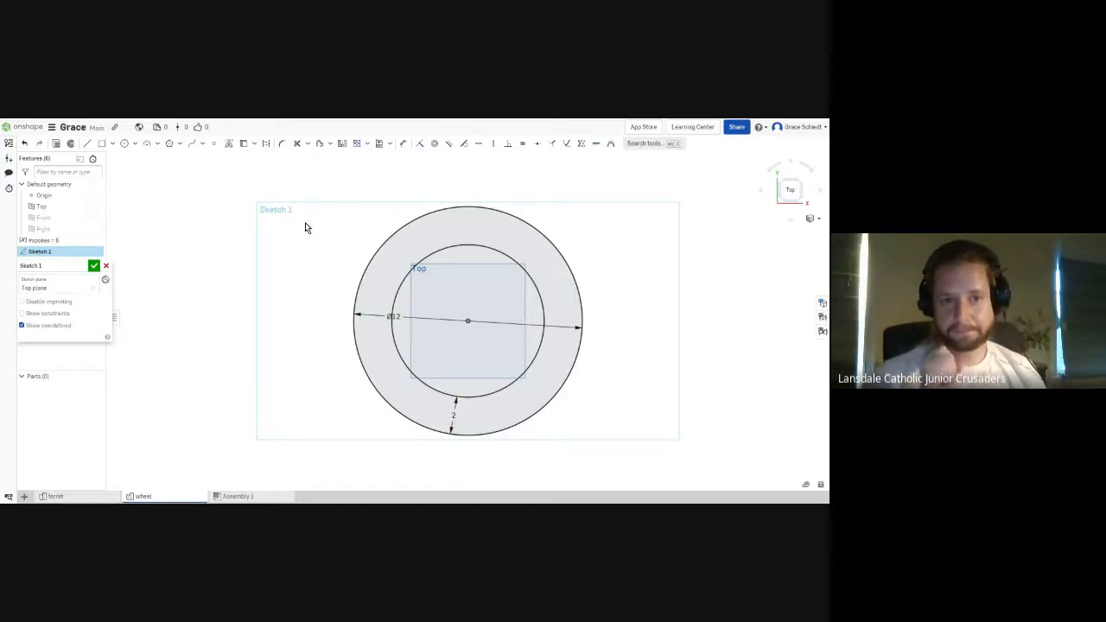
Step: Finish the circle sketch and extrude the ring between the two circles as a new solid with a blind depth of 1 in
{"action": "left_click", "coordinate": [93, 265]}
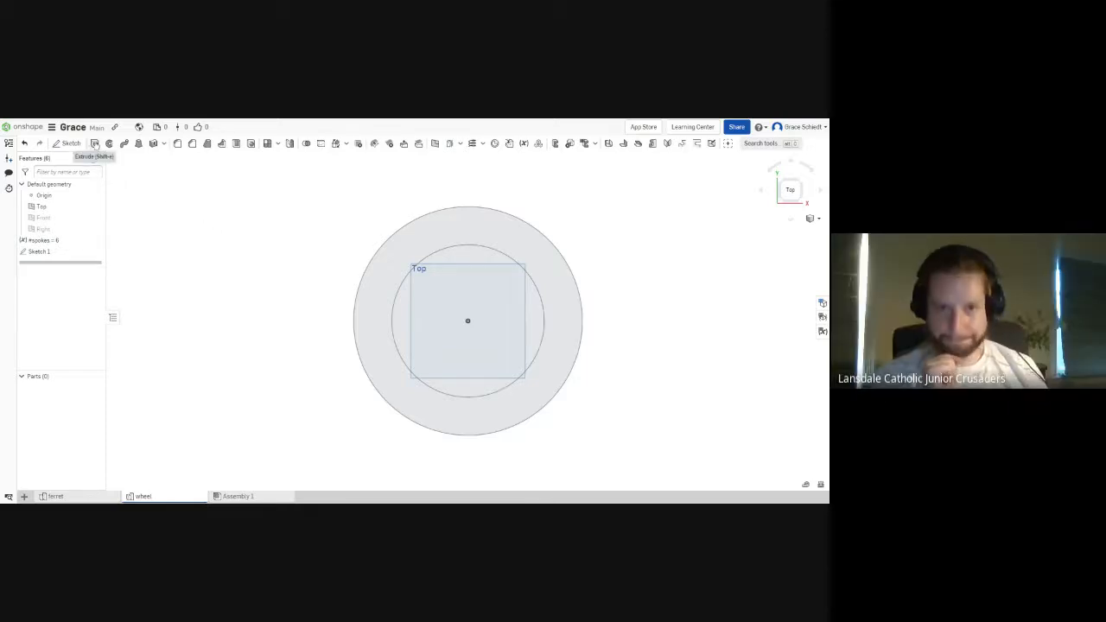
{"action": "left_click", "coordinate": [95, 144]}
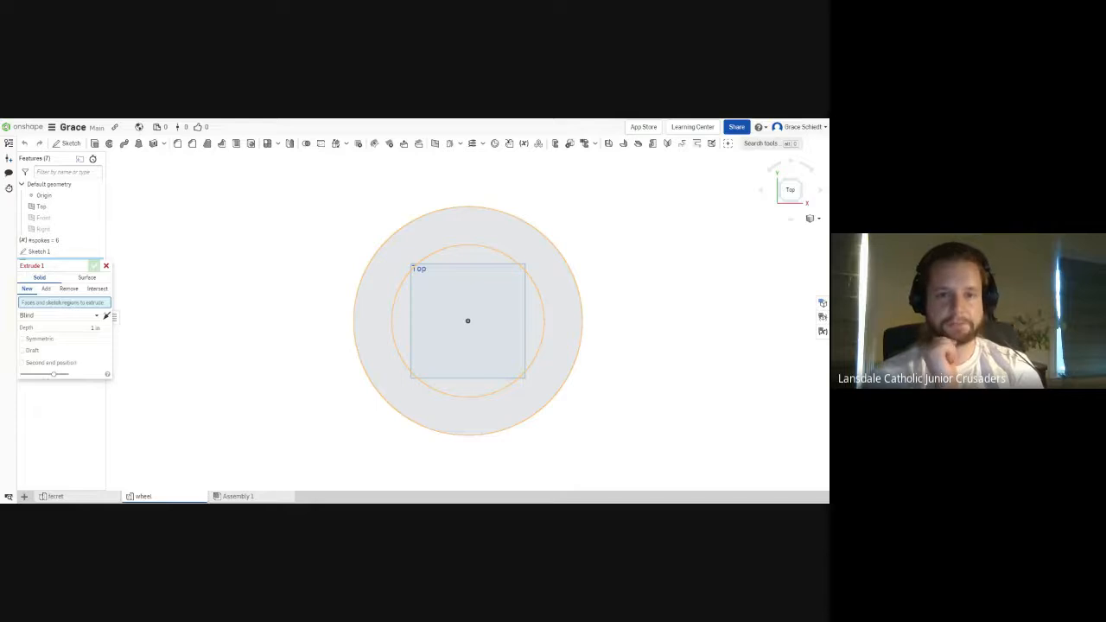
{"action": "left_click", "coordinate": [368, 268]}
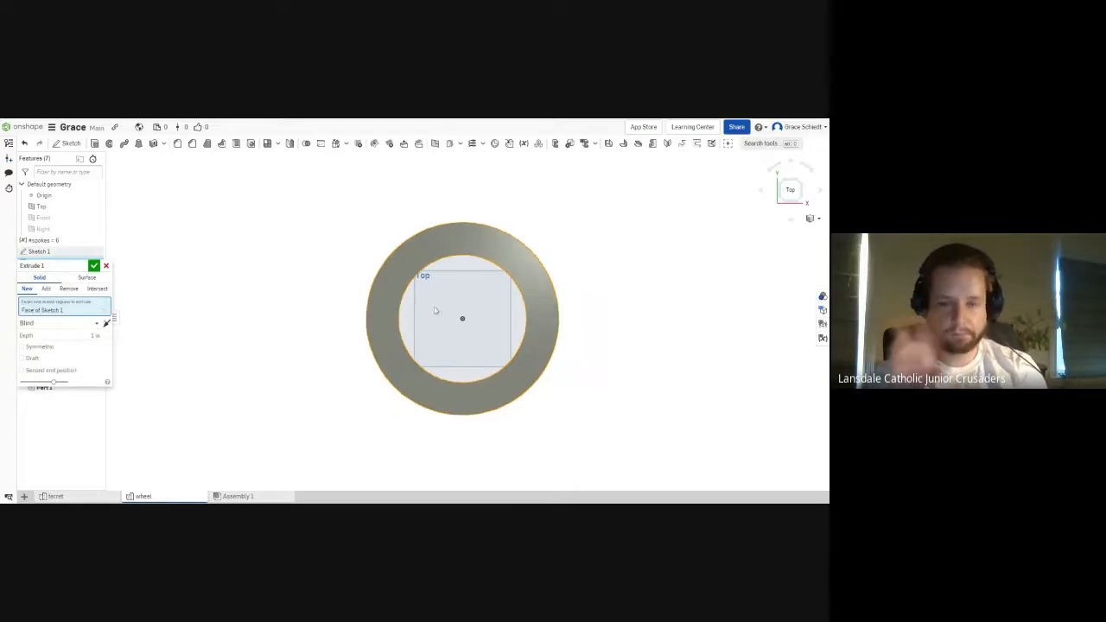
{"action": "right_click_drag", "start_coordinate": [473, 296], "coordinate": [456, 205]}
{"action": "right_click_drag", "start_coordinate": [528, 297], "coordinate": [547, 274]}
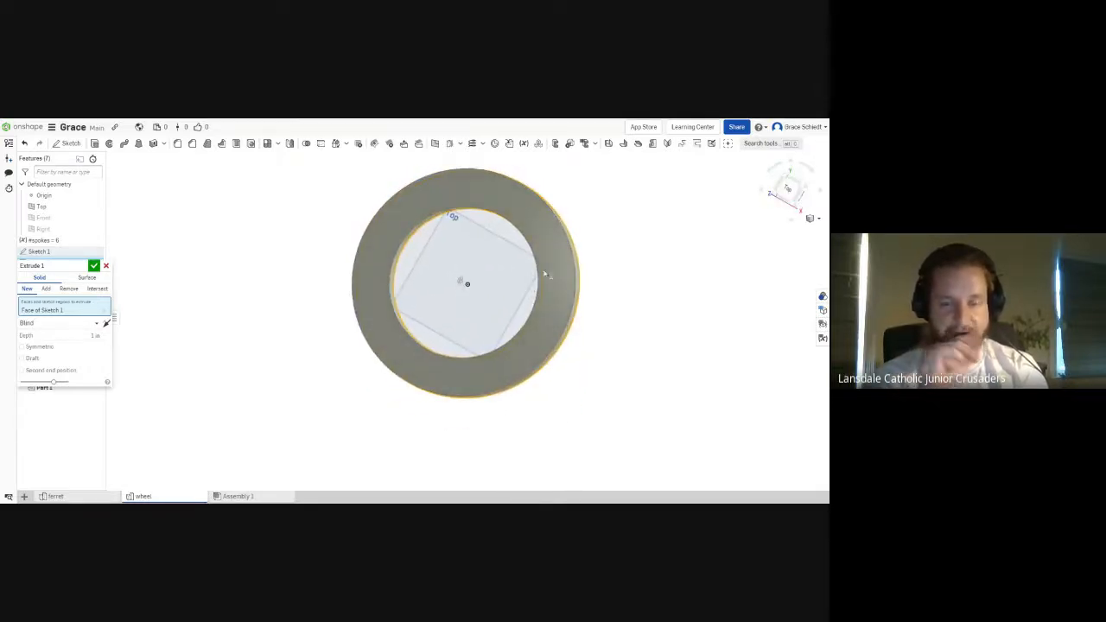
{"action": "left_click", "coordinate": [789, 189]}
{"action": "mouse_move", "coordinate": [449, 242]}
{"action": "right_mouse_down"}
{"action": "mouse_move", "coordinate": [449, 279]}
{"action": "mouse_move", "coordinate": [448, 241]}
{"action": "right_mouse_up"}
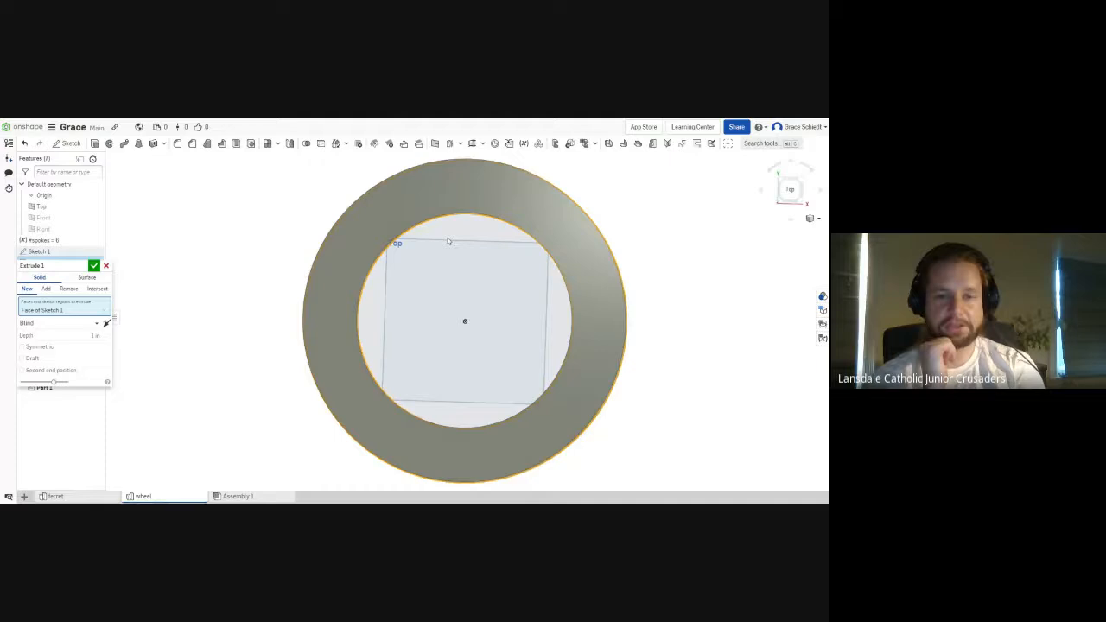
{"action": "left_click", "coordinate": [93, 266]}
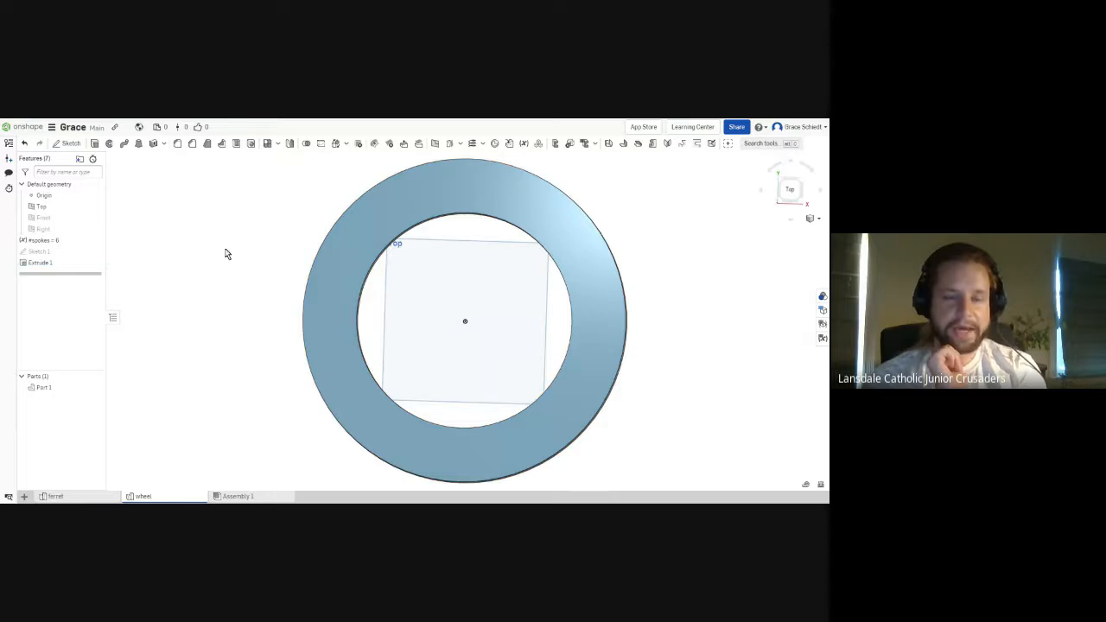
Step: Start a new sketch on the Front plane and orient the view normal to it
{"action": "left_click", "coordinate": [465, 322]}
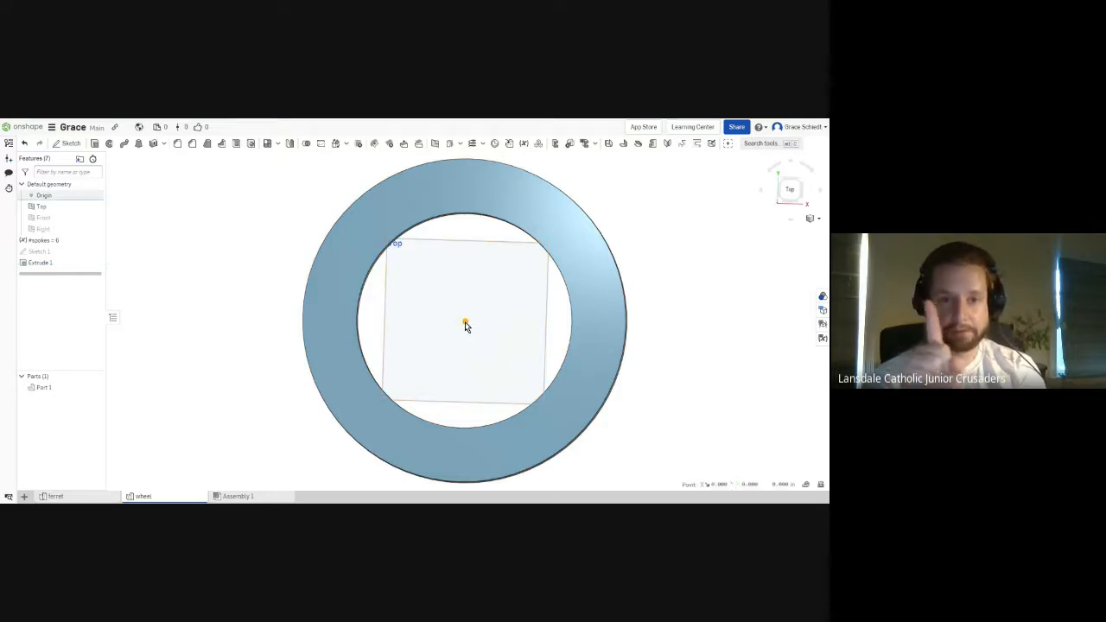
{"action": "left_click", "coordinate": [790, 190]}
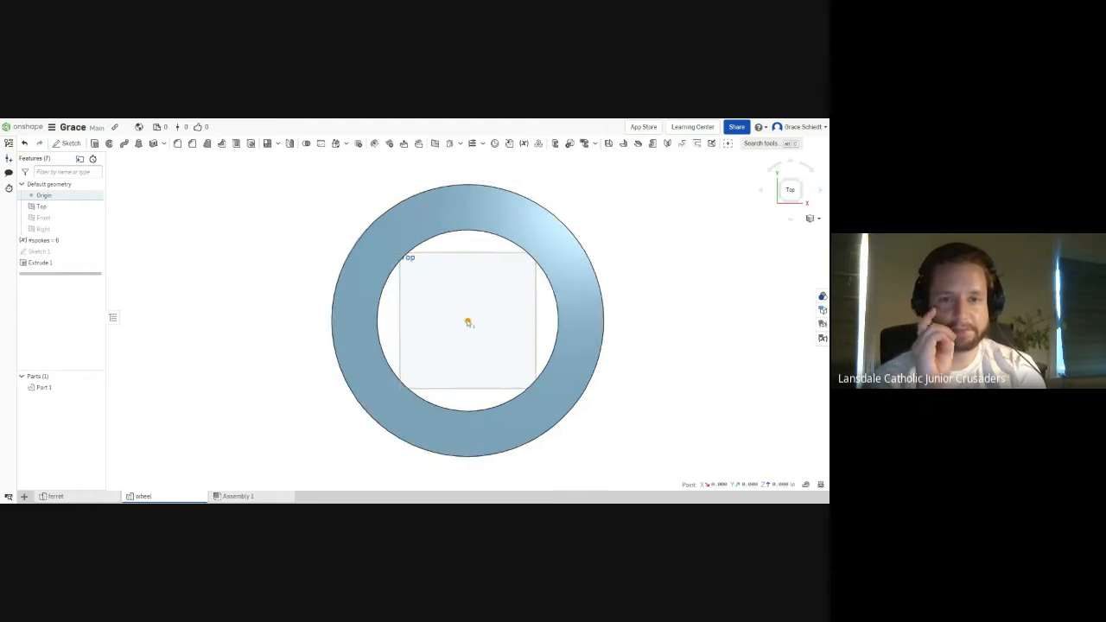
{"action": "scroll", "coordinate": [467, 322], "scroll_direction": "down", "scroll_amount": 2}
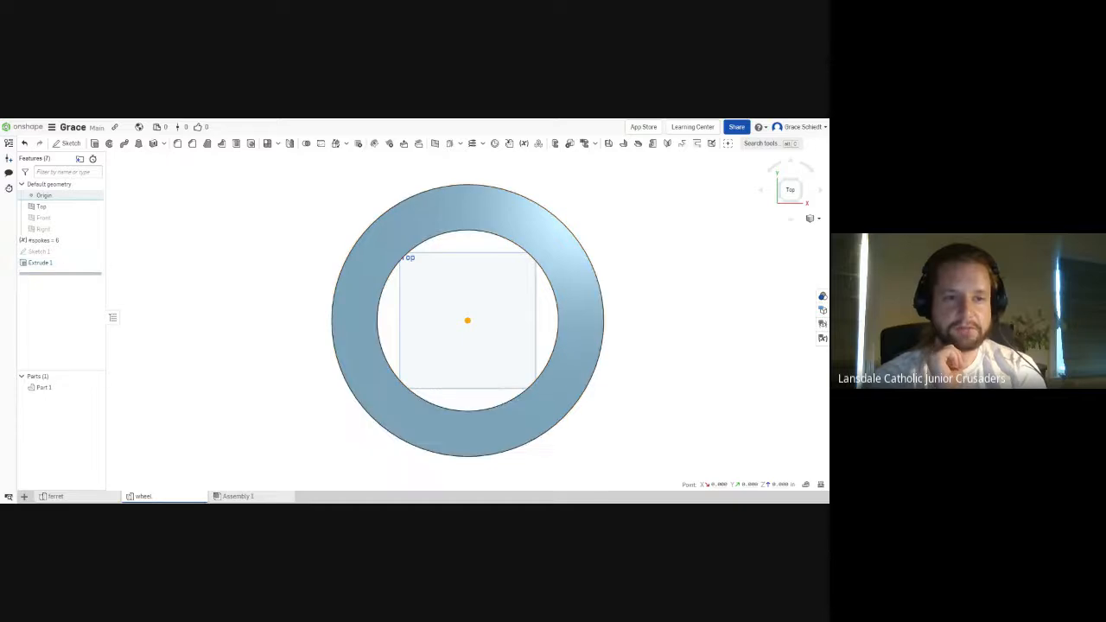
{"action": "left_click", "coordinate": [63, 144]}
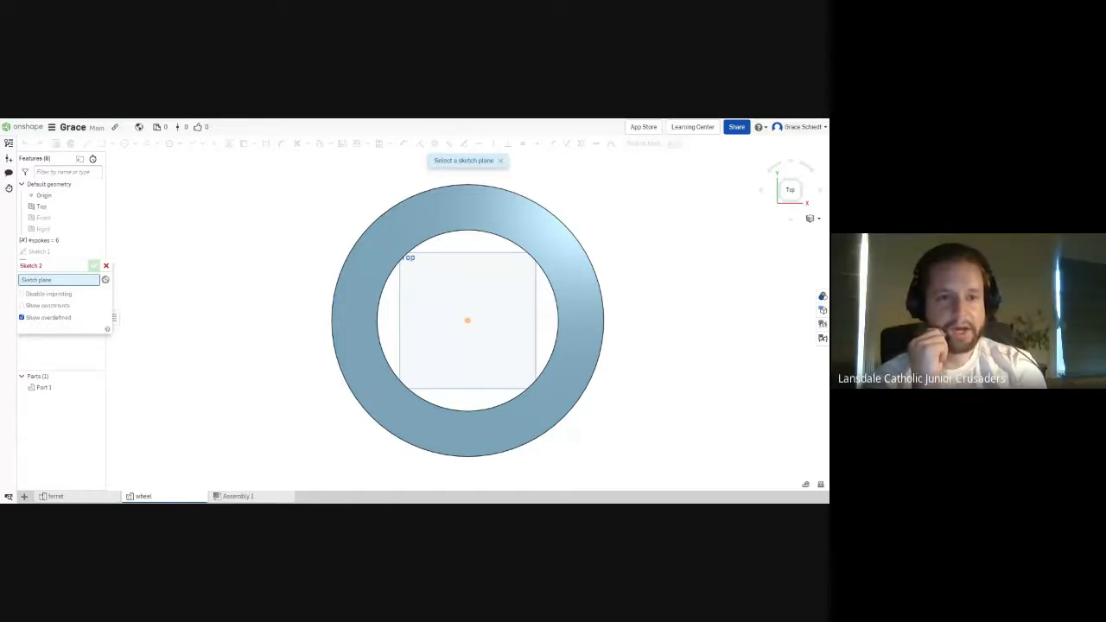
{"action": "left_click", "coordinate": [60, 225]}
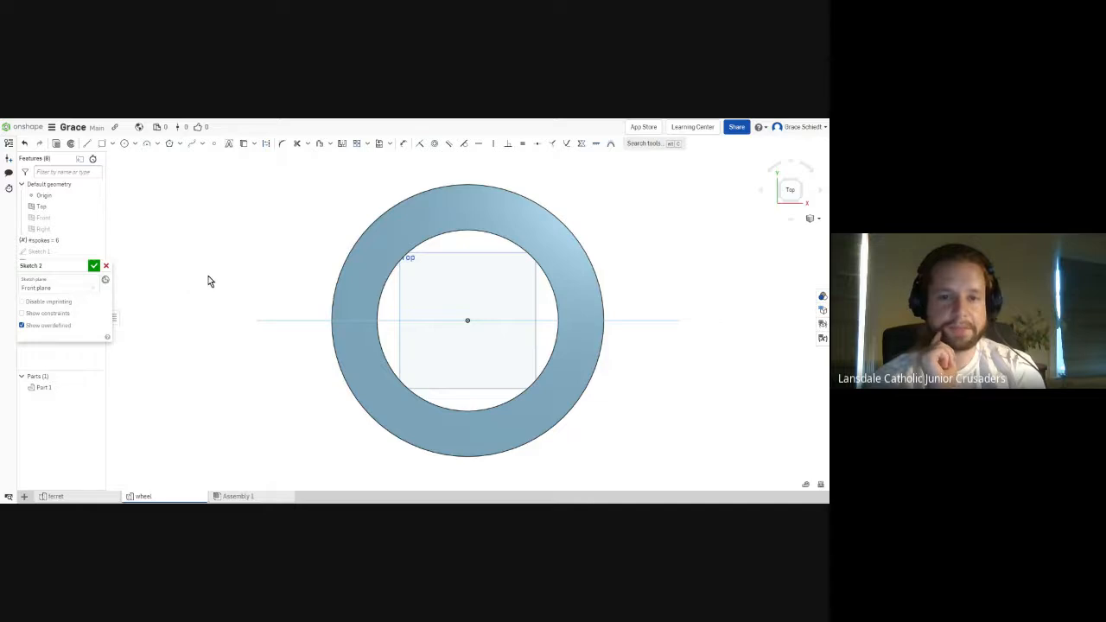
{"action": "key", "text": "n"}
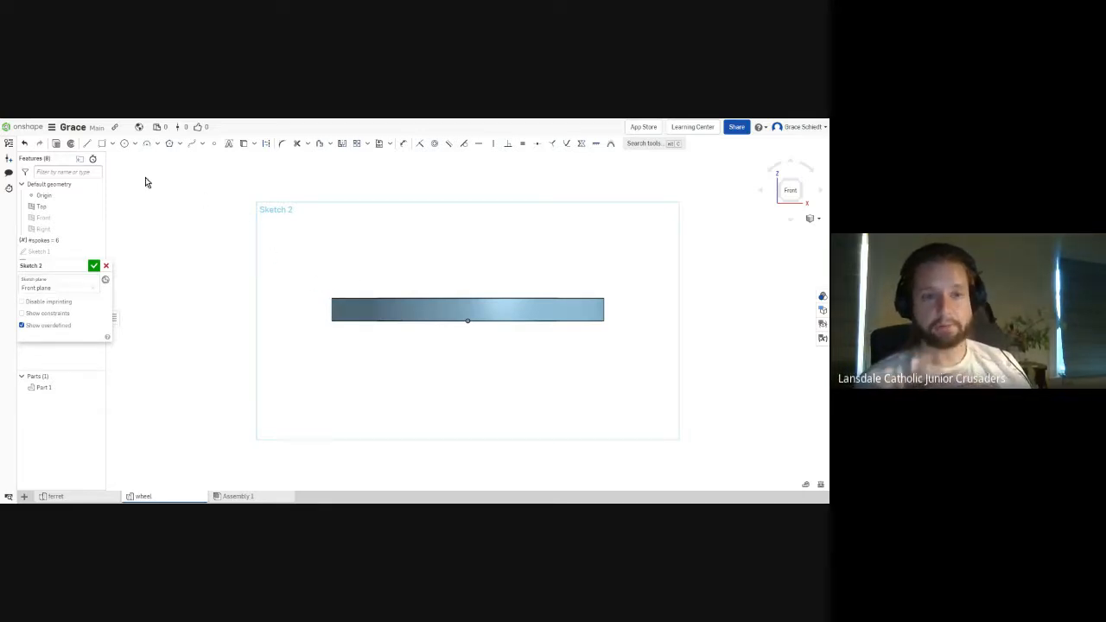
Step: Draw a horizontal line about 3.5 in long outward from the middle of the wheel's left side edge
{"action": "left_click", "coordinate": [88, 143]}
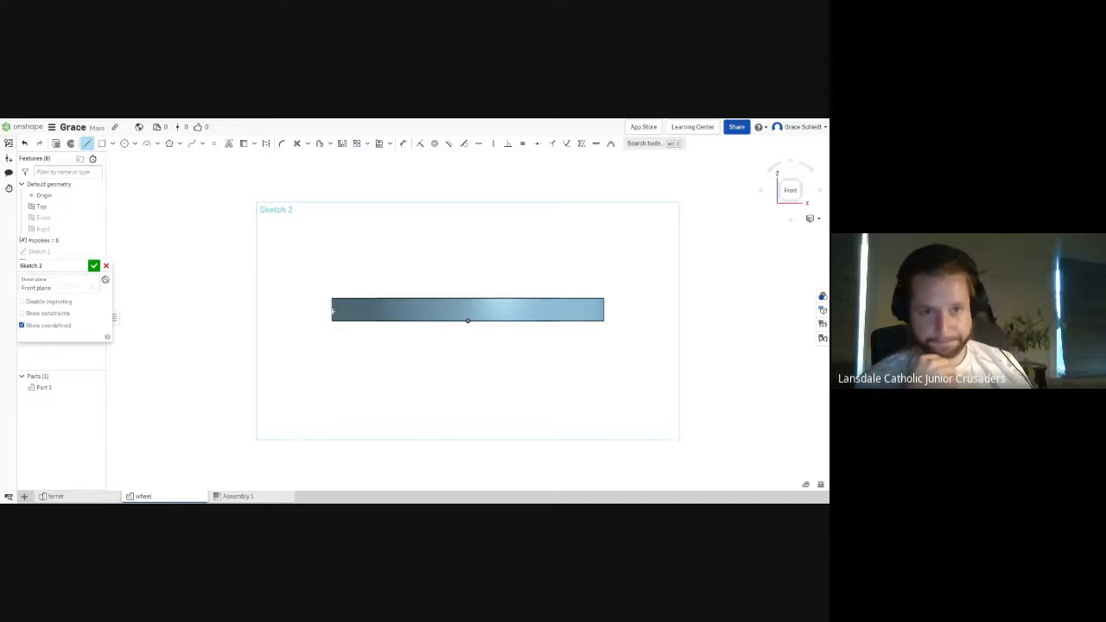
{"action": "left_click", "coordinate": [331, 310]}
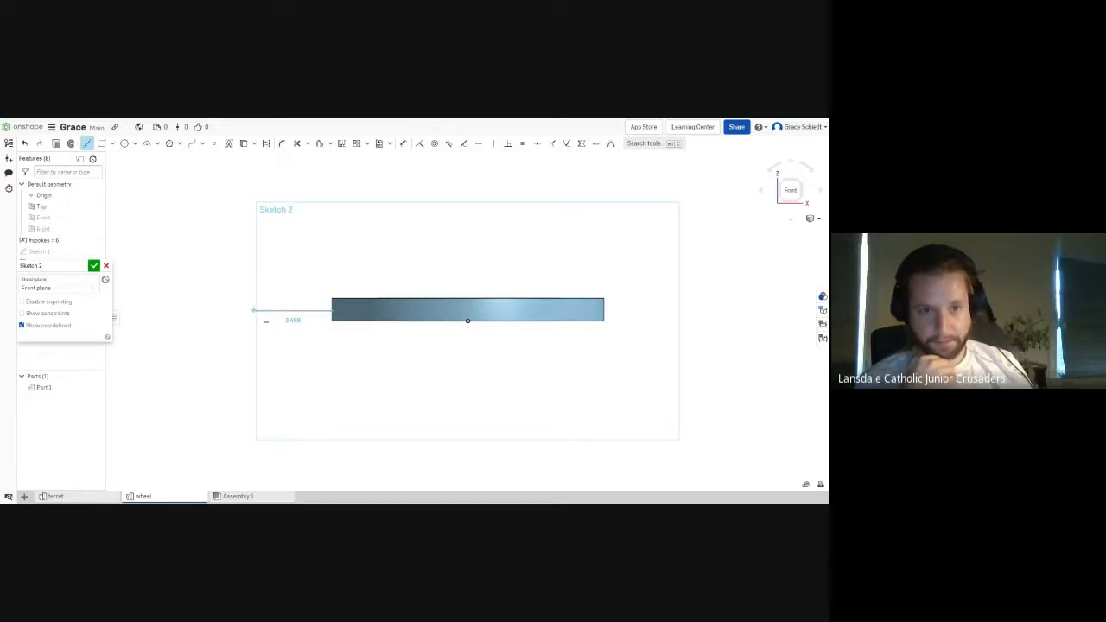
{"action": "left_click", "coordinate": [253, 310]}
{"action": "left_click", "coordinate": [87, 143]}
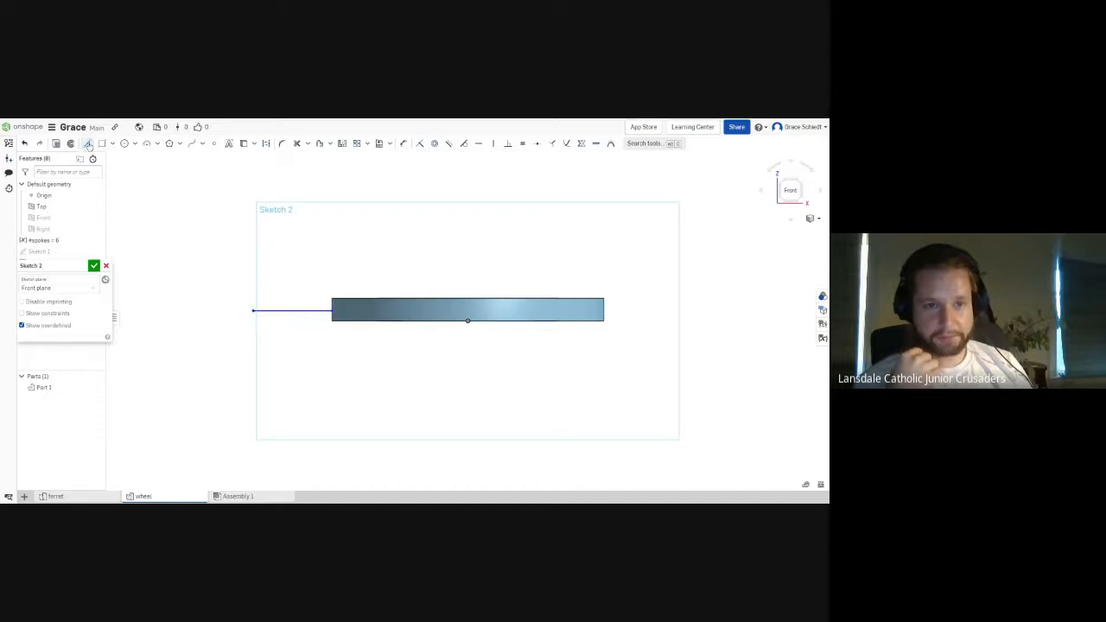
Step: Dimension the horizontal line below it and set its length to 3 in
{"action": "left_click", "coordinate": [274, 313]}
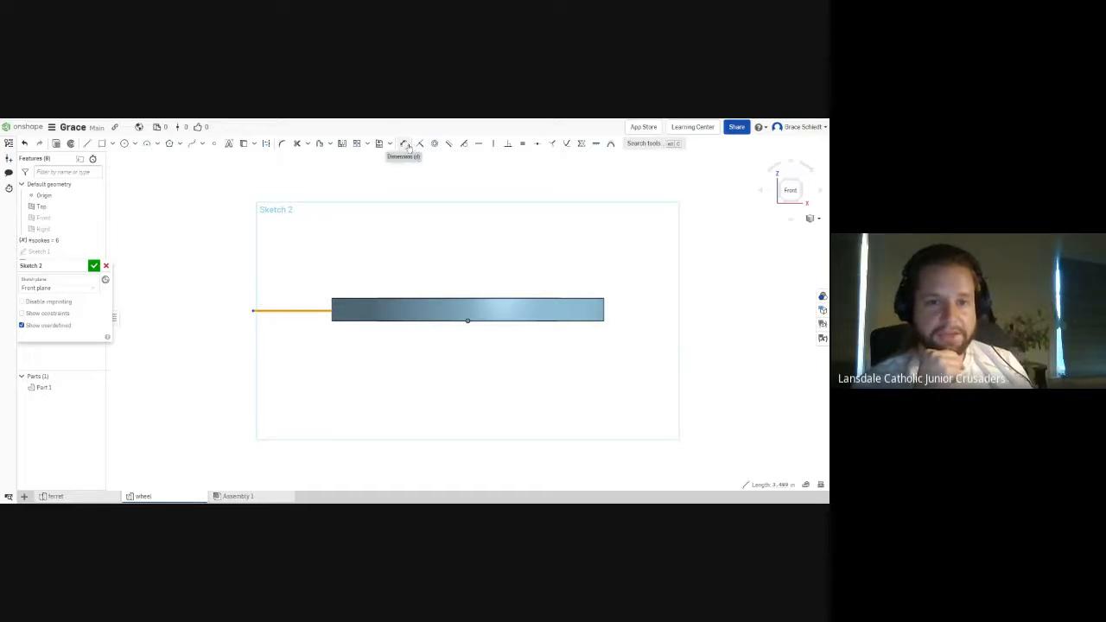
{"action": "left_click", "coordinate": [361, 170]}
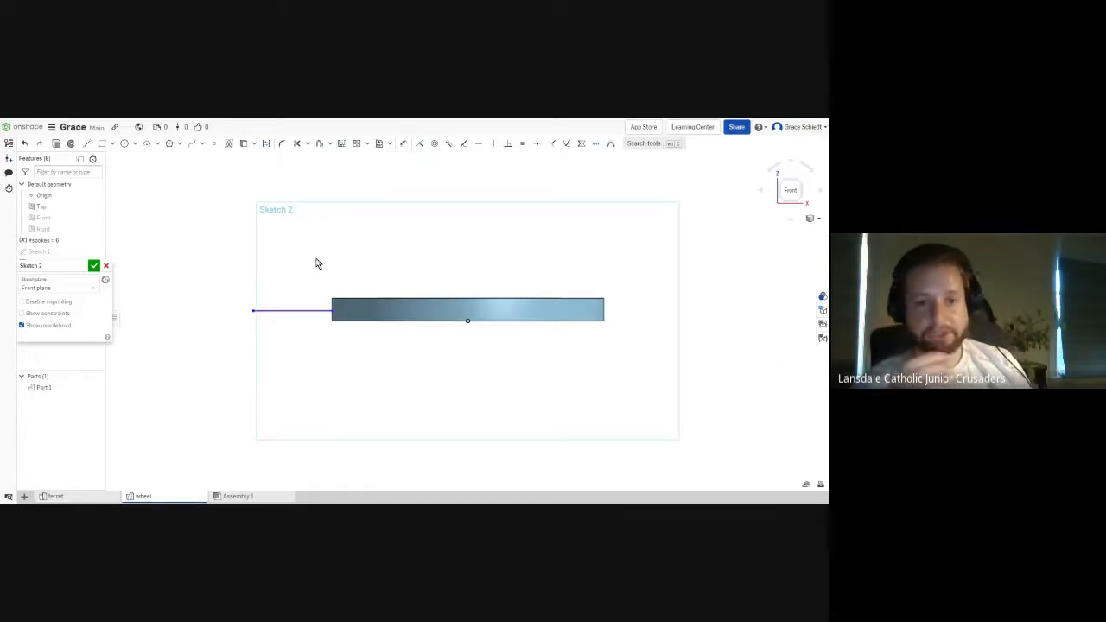
{"action": "left_click", "coordinate": [287, 312]}
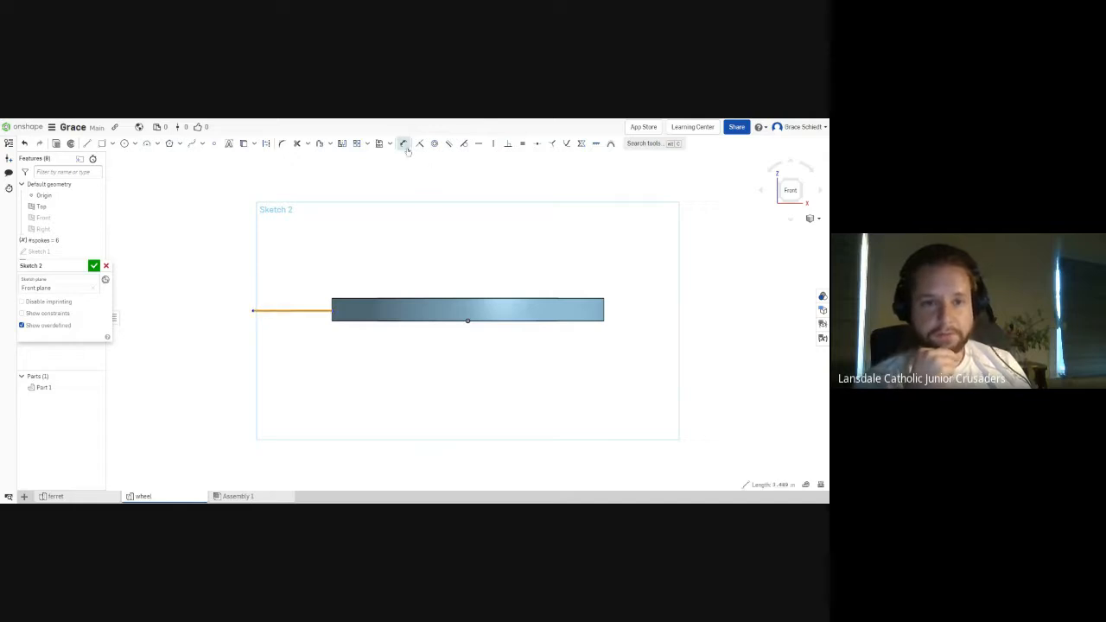
{"action": "left_click", "coordinate": [402, 143]}
{"action": "left_click", "coordinate": [290, 310]}
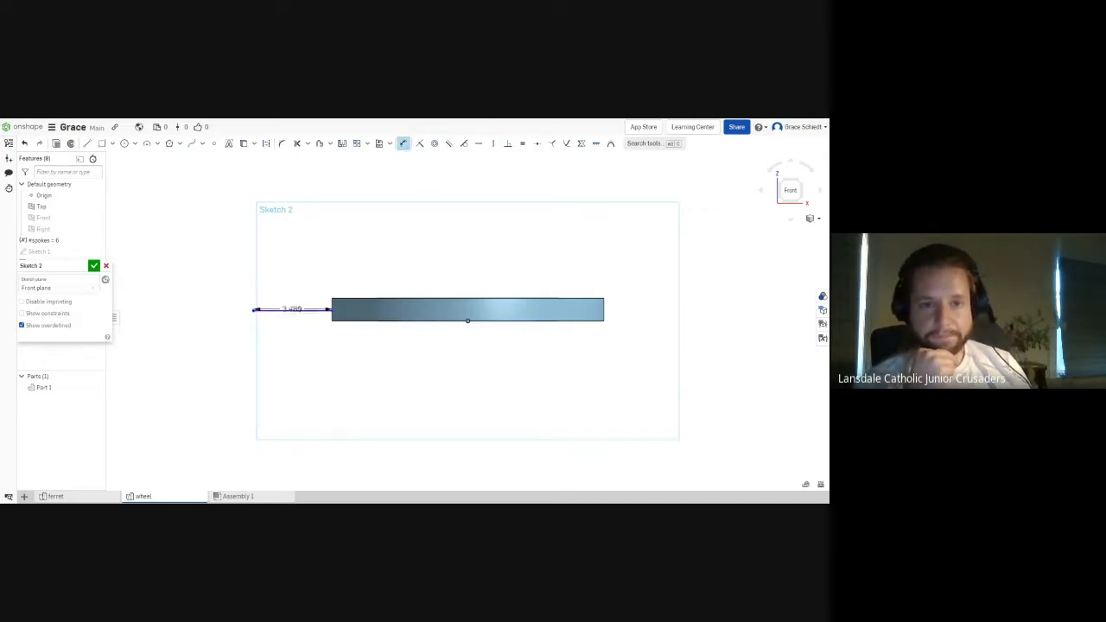
{"action": "left_click", "coordinate": [288, 339]}
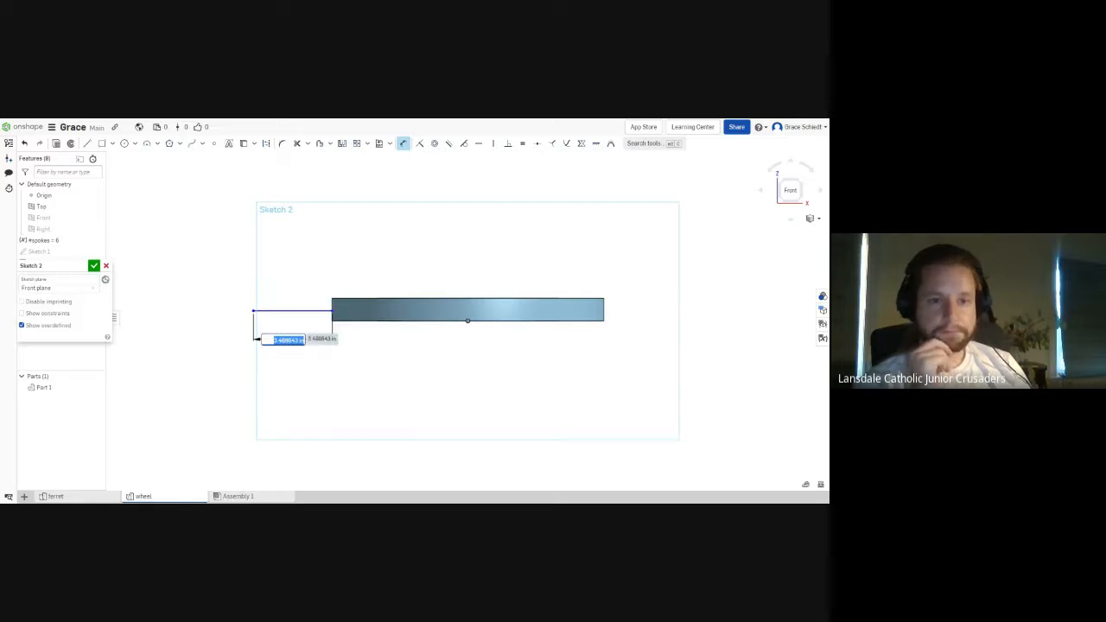
{"action": "key", "text": "BackSpace"}
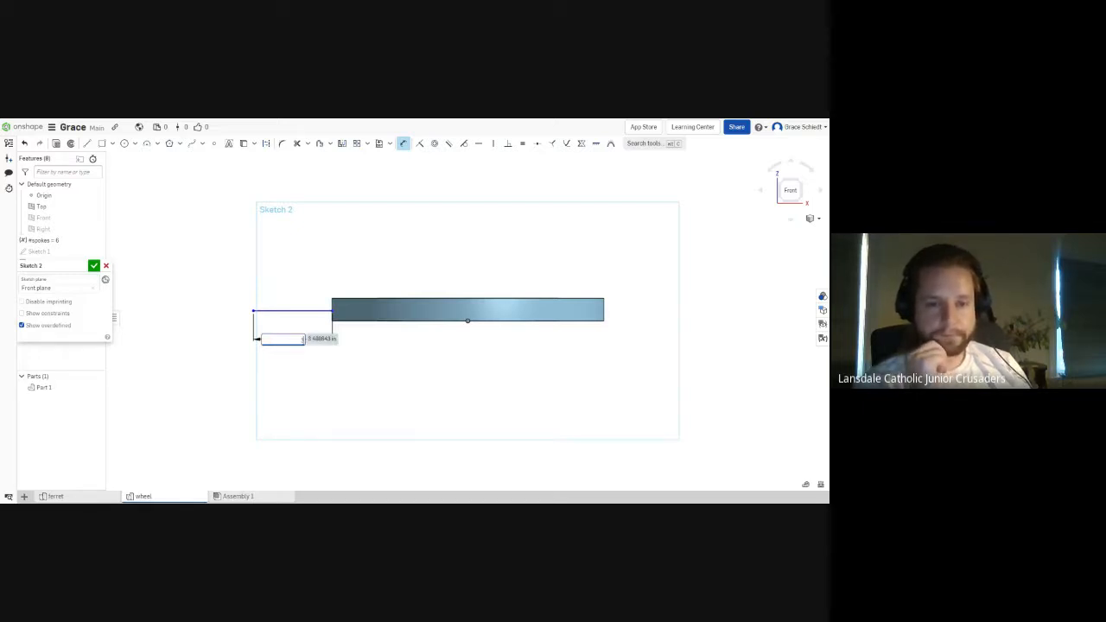
{"action": "type", "text": "3"}
{"action": "key", "text": "Return"}
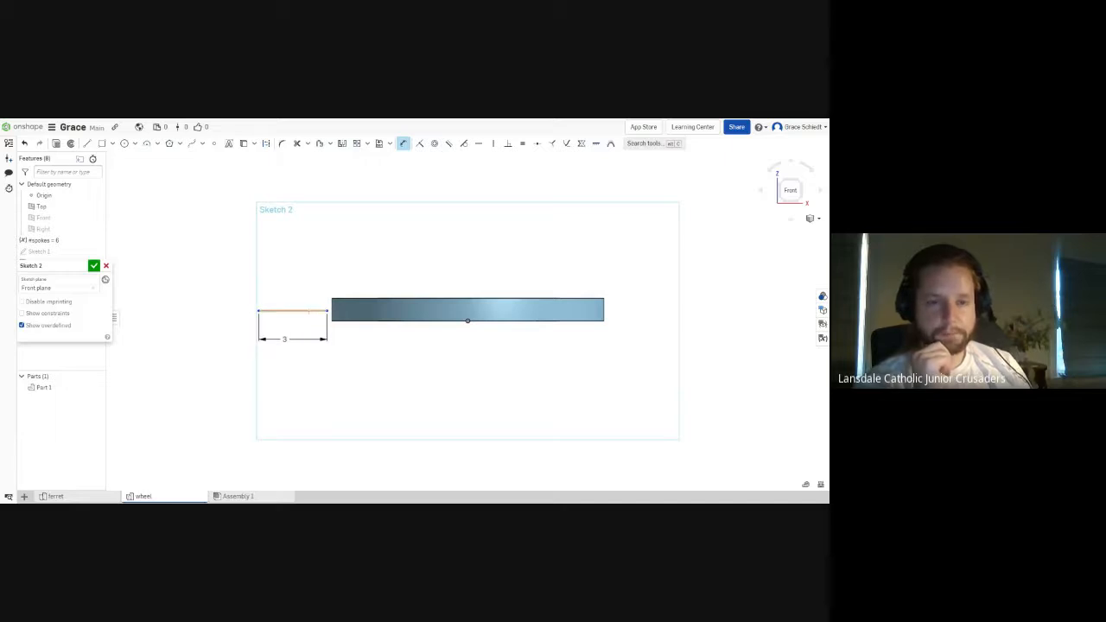
Step: Finish Sketch 2 and clear the selection
{"action": "left_click", "coordinate": [402, 143]}
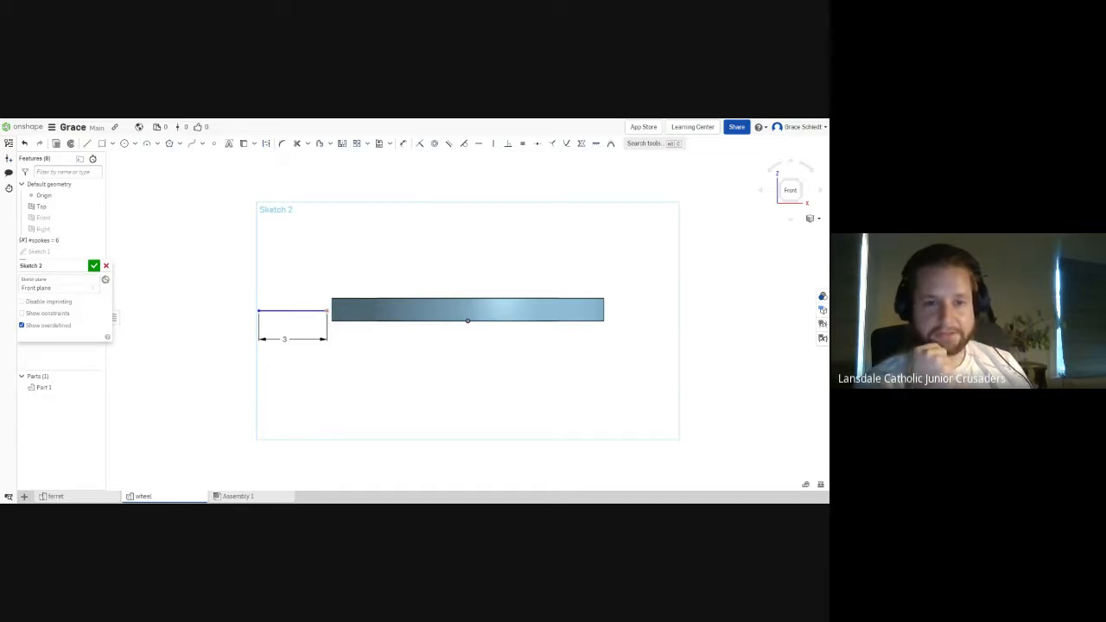
{"action": "left_click", "coordinate": [334, 313]}
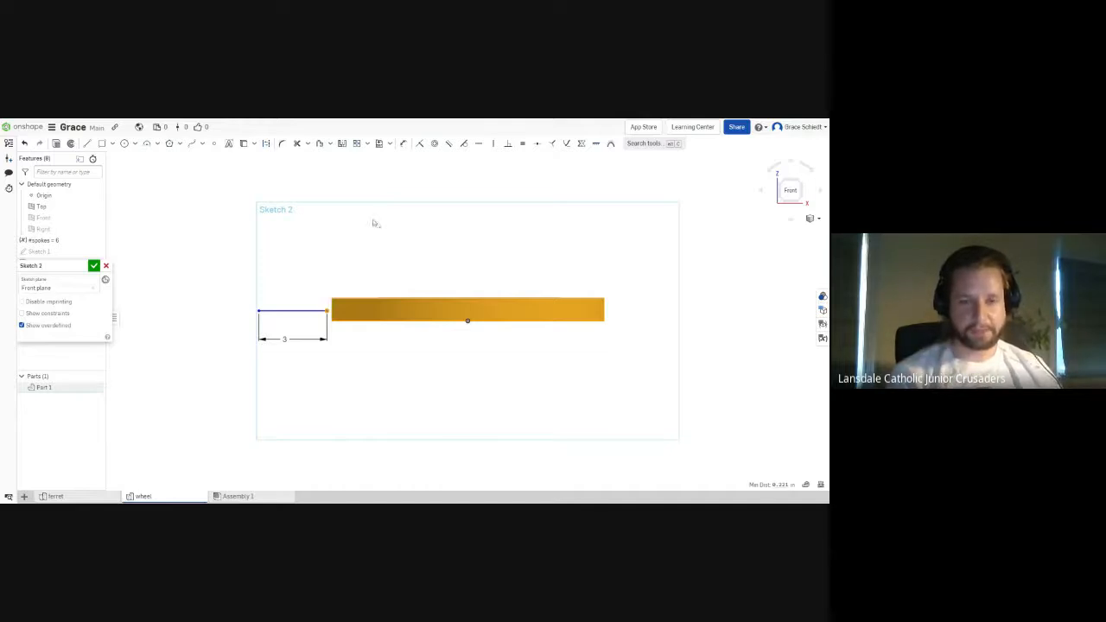
{"action": "left_click", "coordinate": [96, 266]}
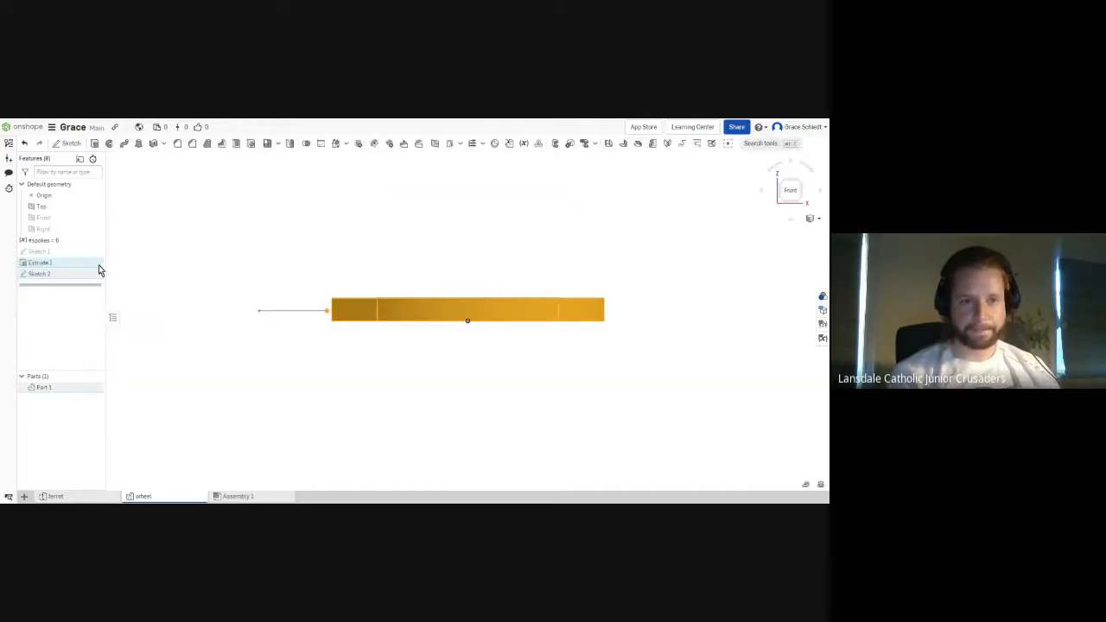
{"action": "left_click", "coordinate": [42, 251]}
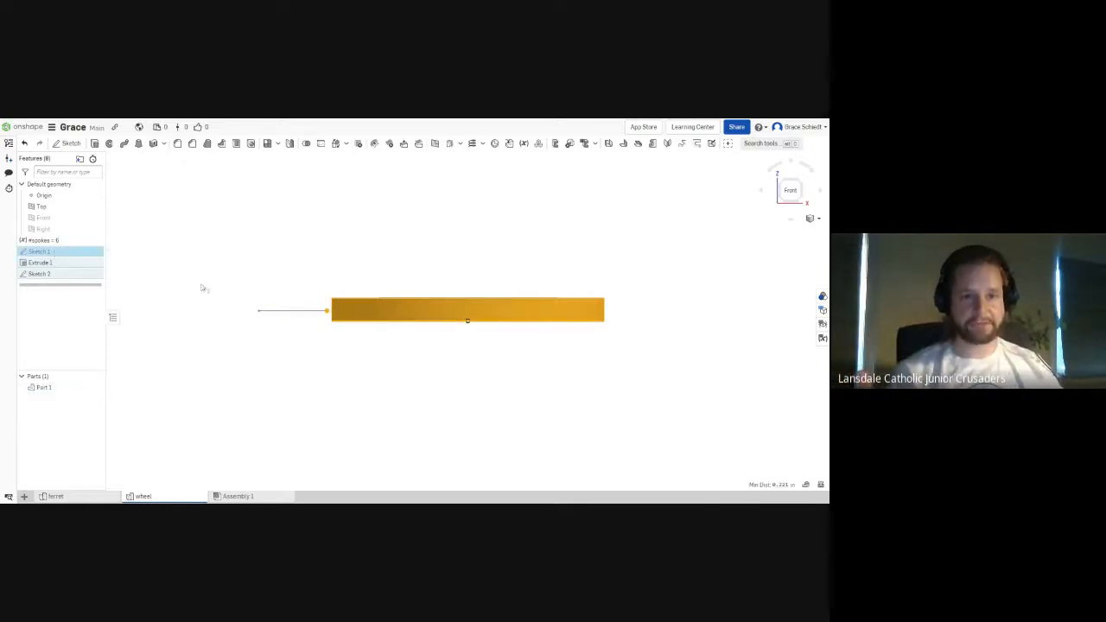
{"action": "left_click", "coordinate": [278, 252]}
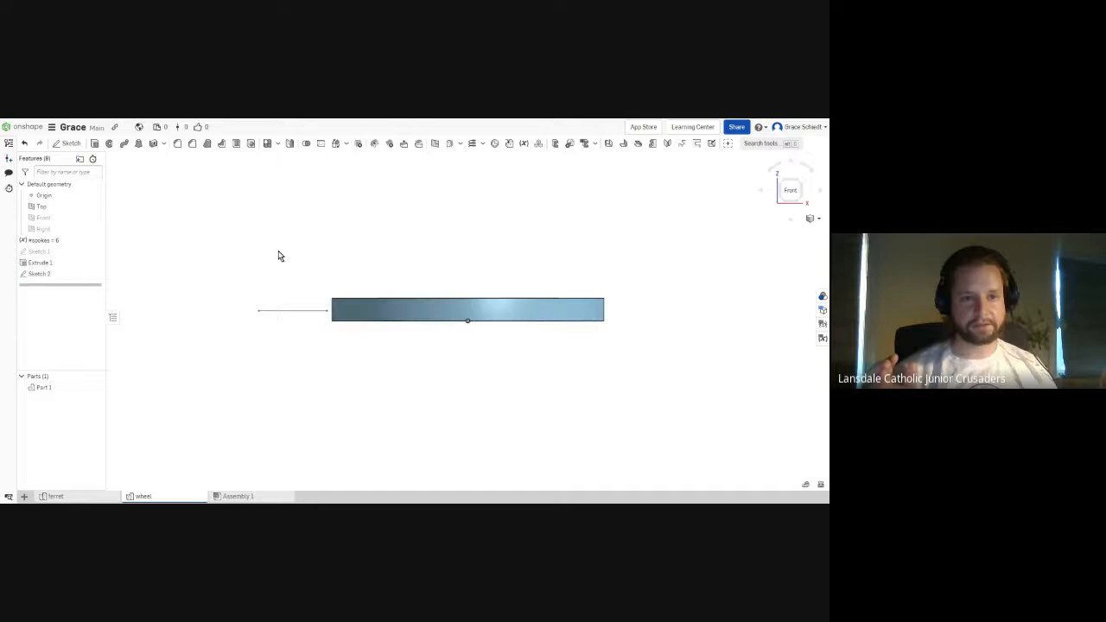
Step: Edit Sketch 1, add a sketch point at the leftmost spot on the outer circle, and finish the sketch
{"action": "double_click", "coordinate": [42, 251]}
{"action": "right_click_drag", "start_coordinate": [363, 240], "coordinate": [369, 259]}
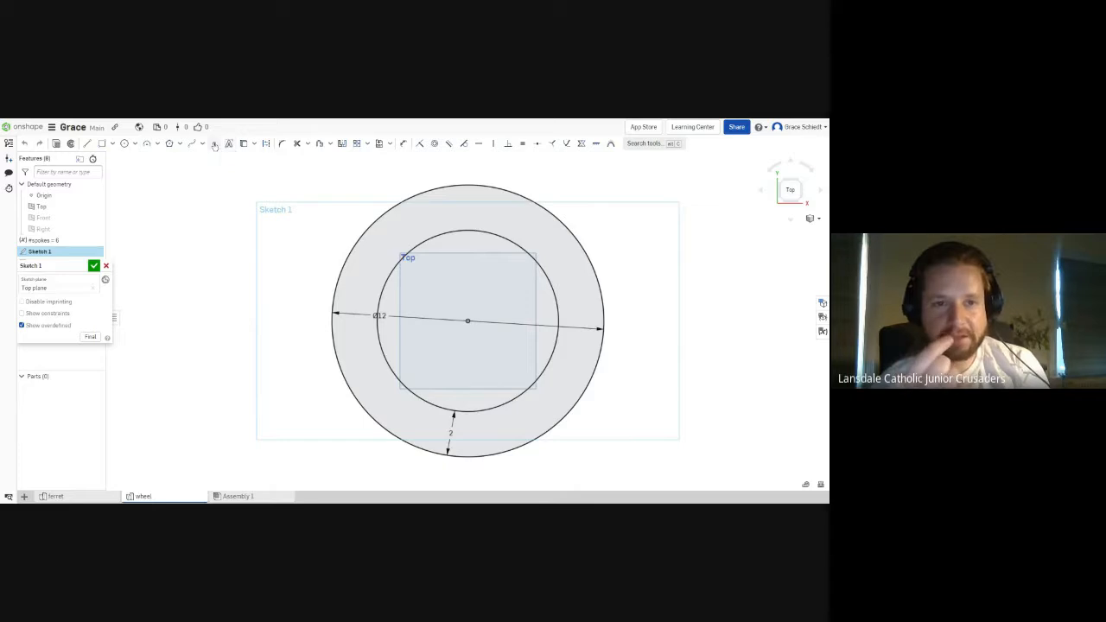
{"action": "left_click", "coordinate": [215, 143]}
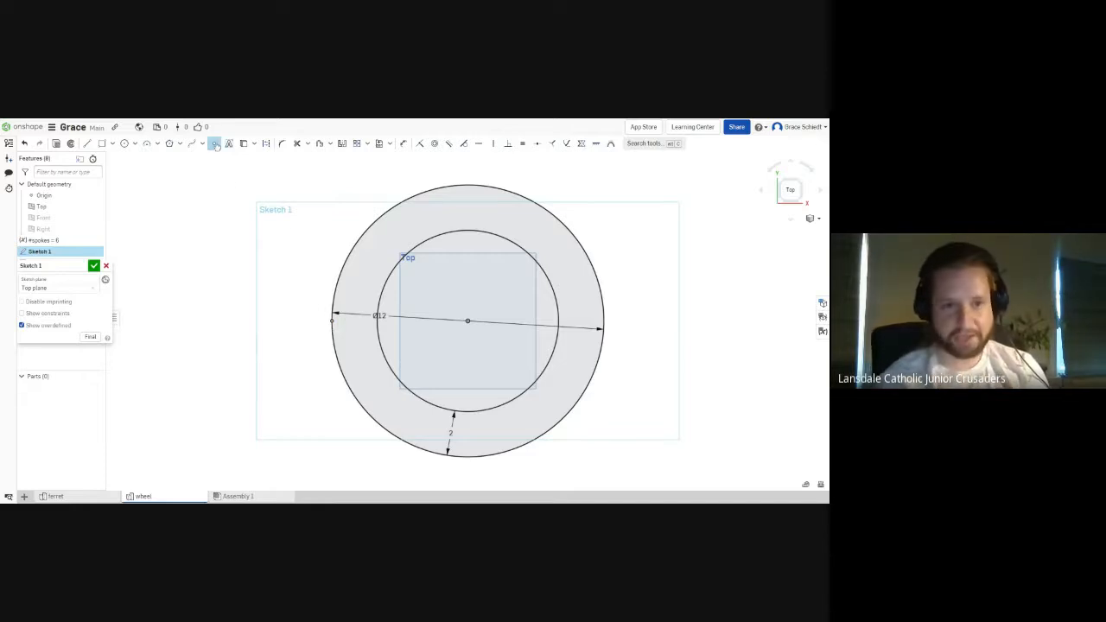
{"action": "left_click", "coordinate": [93, 266]}
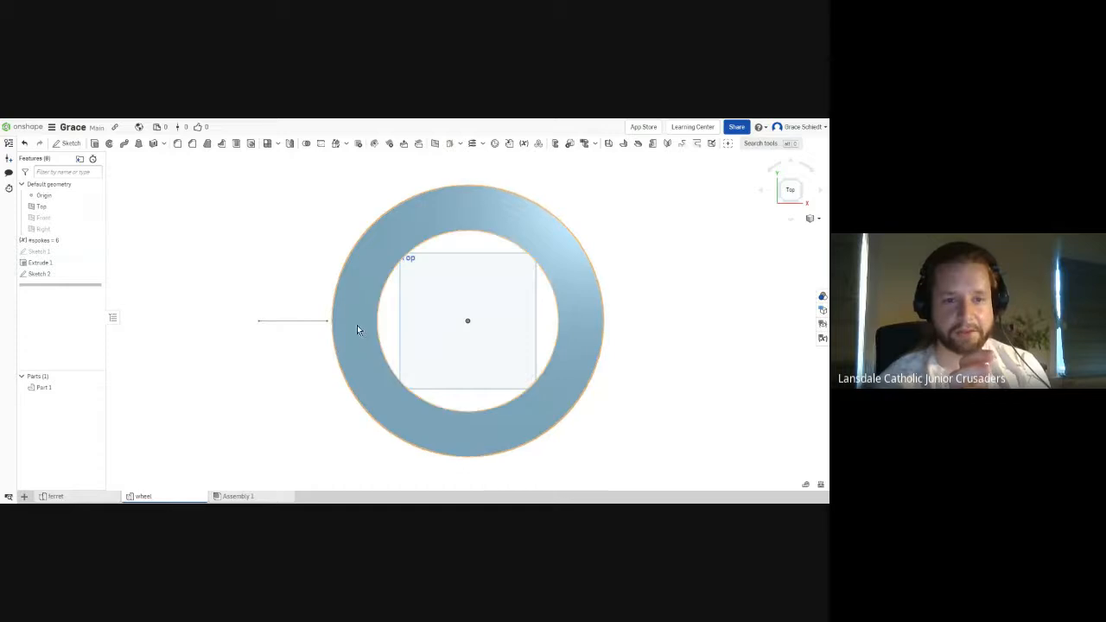
Step: Reopen Sketch 2 for editing, viewed normal to its plane, and show Sketch 1
{"action": "double_click", "coordinate": [50, 275]}
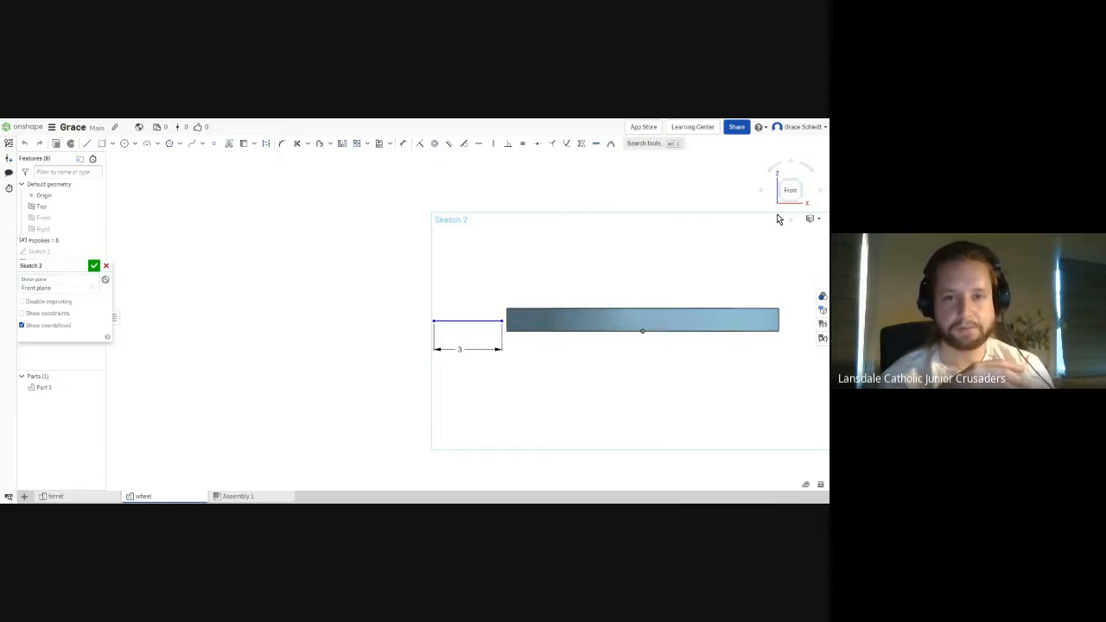
{"action": "key", "text": "n"}
{"action": "key", "text": "n"}
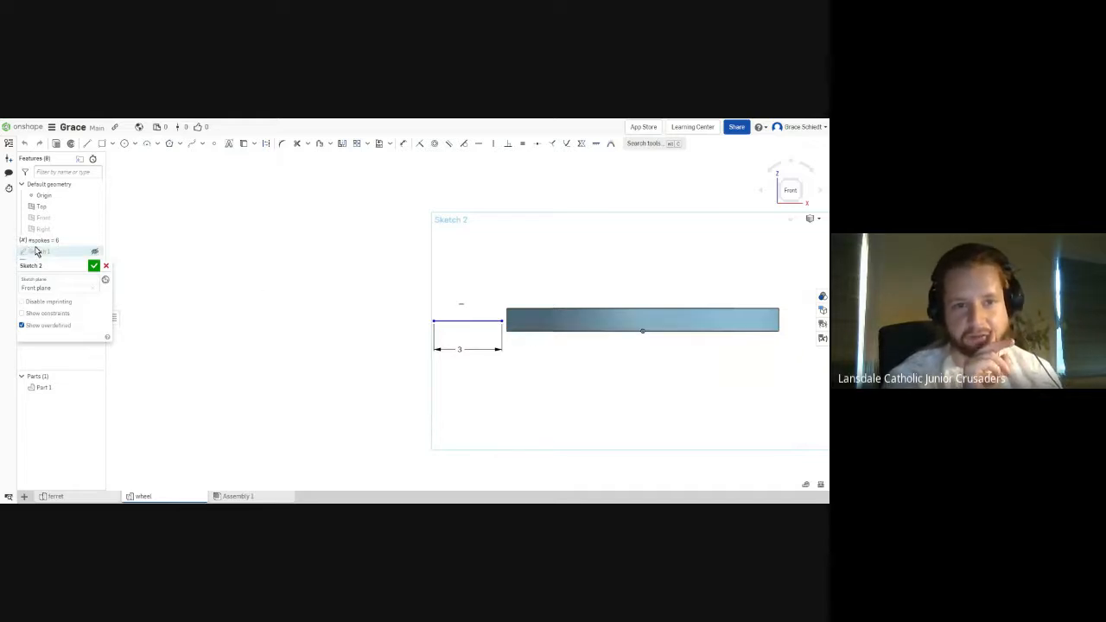
{"action": "left_click", "coordinate": [94, 250]}
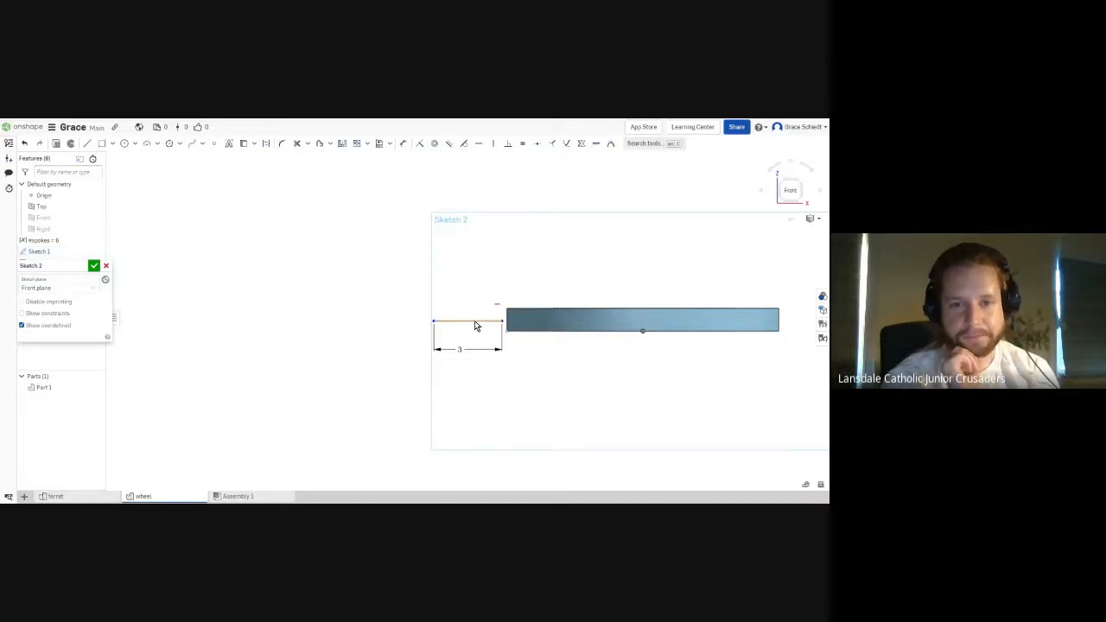
Step: Draw a short line from the right end of the 3 in line to the wheel's lower-left corner point
{"action": "scroll", "coordinate": [508, 335], "scroll_direction": "up", "scroll_amount": 3}
{"action": "scroll", "coordinate": [508, 337], "scroll_direction": "up", "scroll_amount": 1}
{"action": "scroll", "coordinate": [508, 337], "scroll_direction": "up", "scroll_amount": 1}
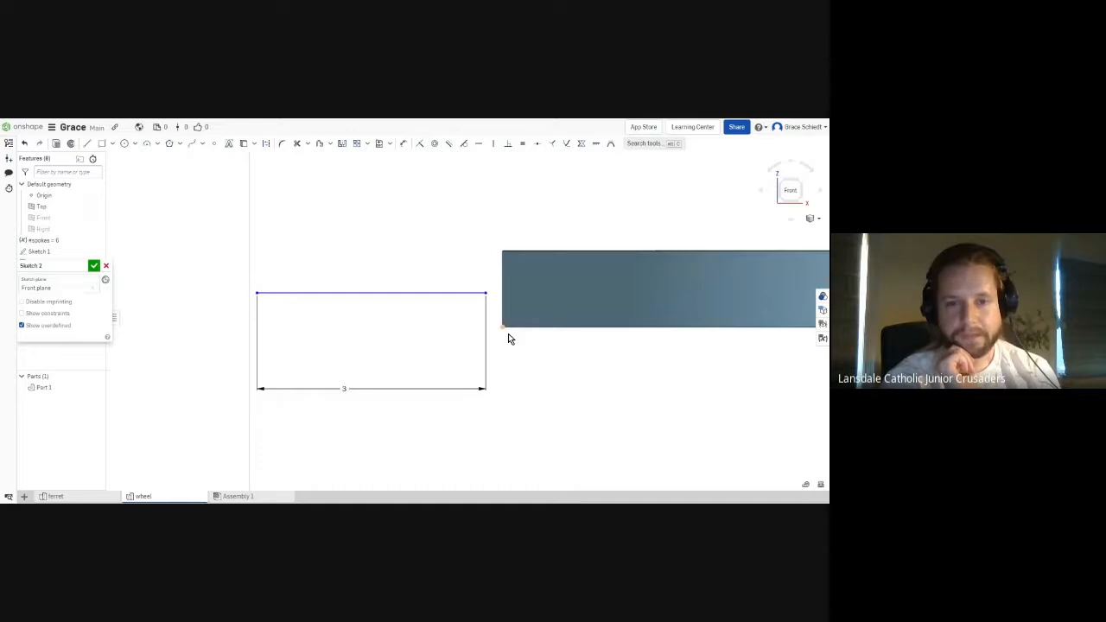
{"action": "left_click", "coordinate": [483, 295]}
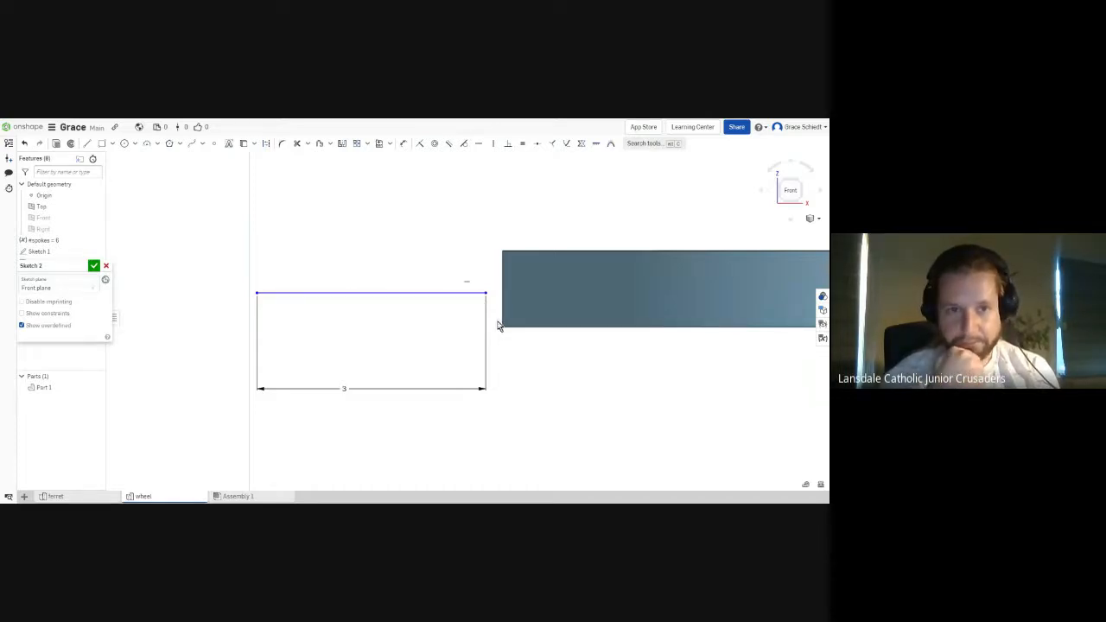
{"action": "left_click", "coordinate": [87, 145]}
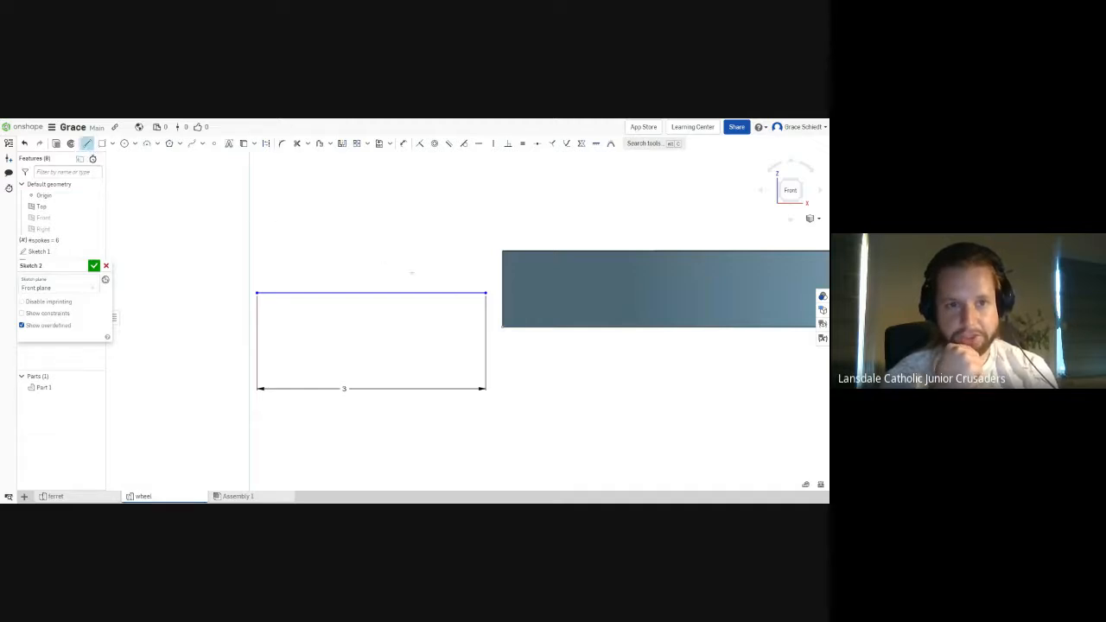
{"action": "left_click", "coordinate": [486, 294]}
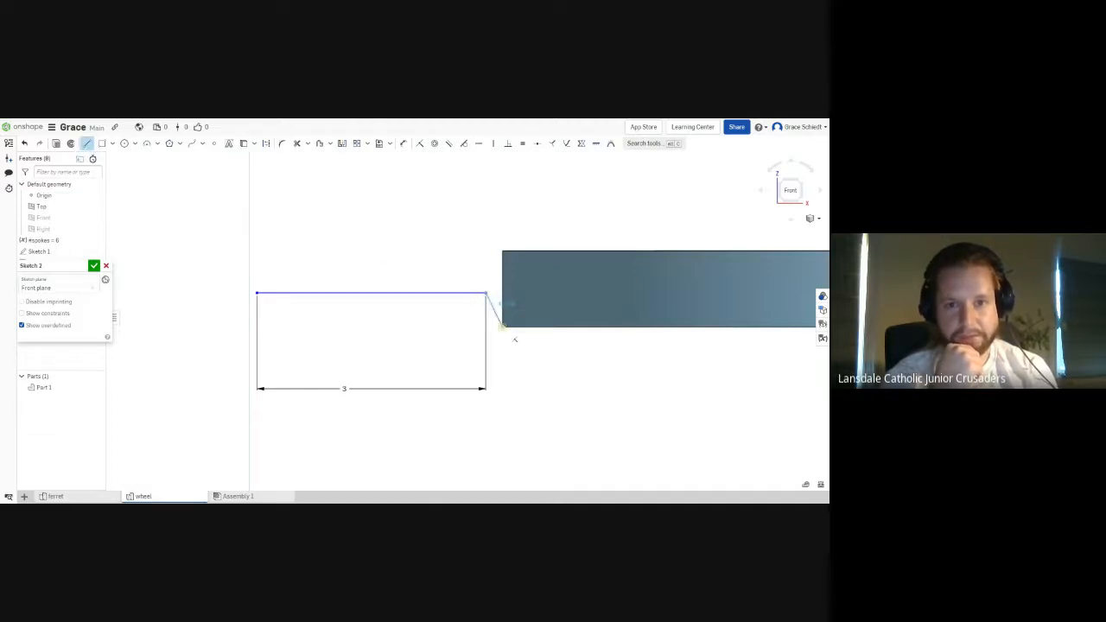
{"action": "left_click", "coordinate": [501, 327]}
Step: Convert the short slanted line to construction geometry and constrain it vertical
{"action": "left_click", "coordinate": [266, 143]}
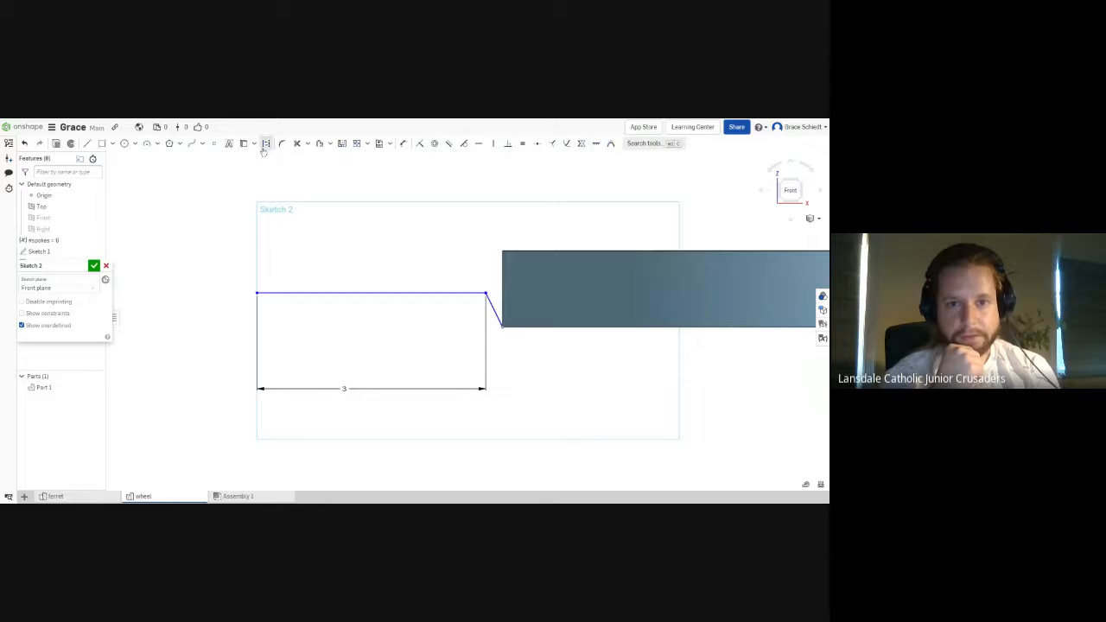
{"action": "left_click", "coordinate": [491, 304]}
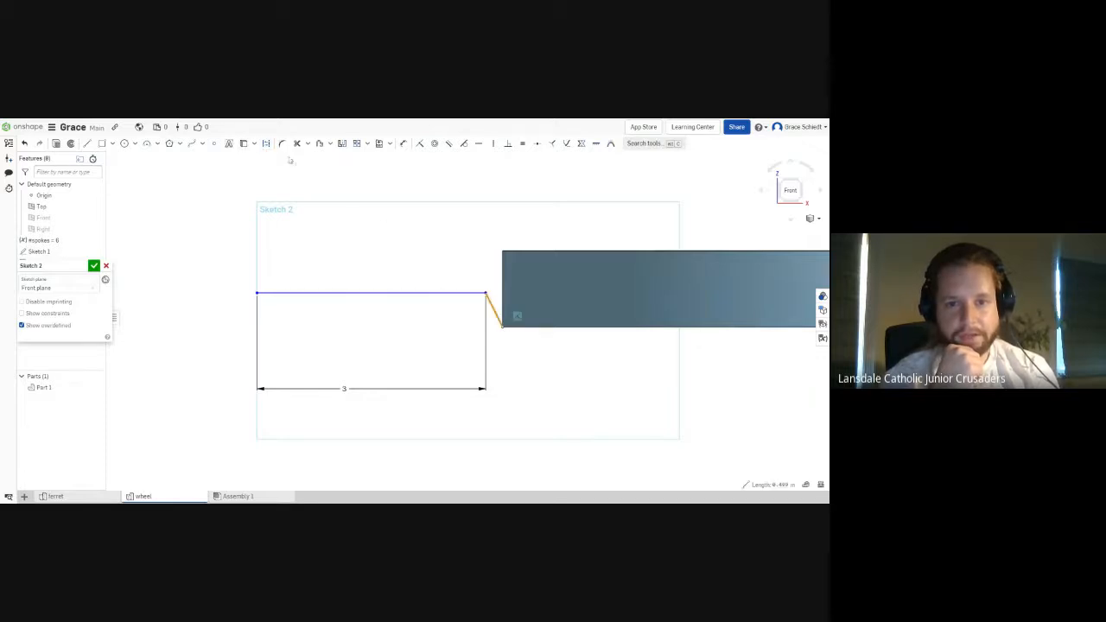
{"action": "left_click", "coordinate": [267, 143]}
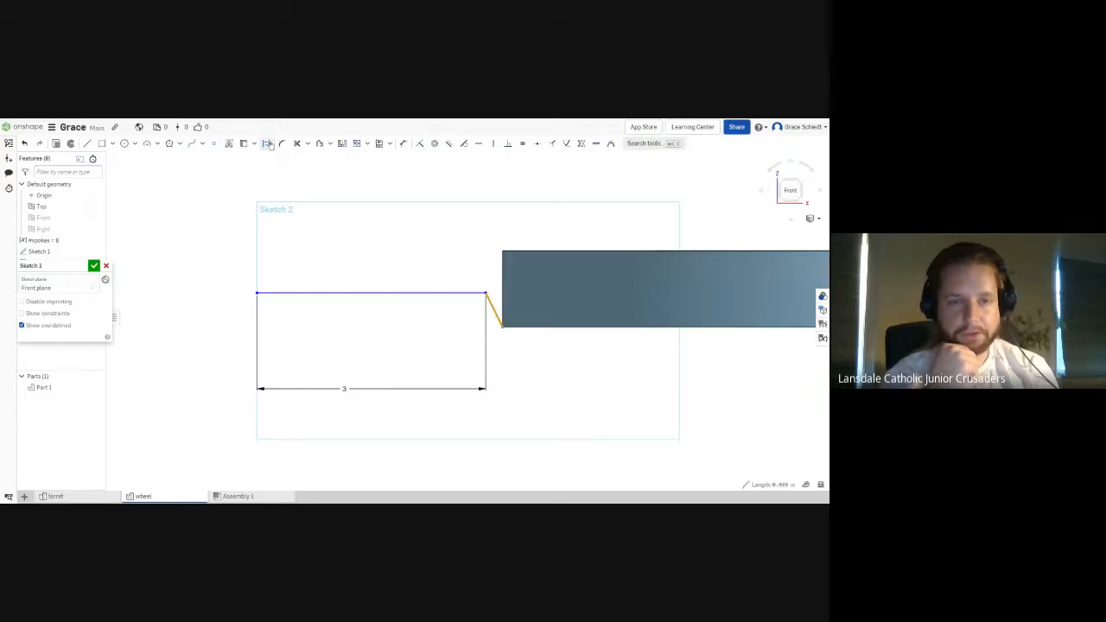
{"action": "left_click", "coordinate": [234, 177]}
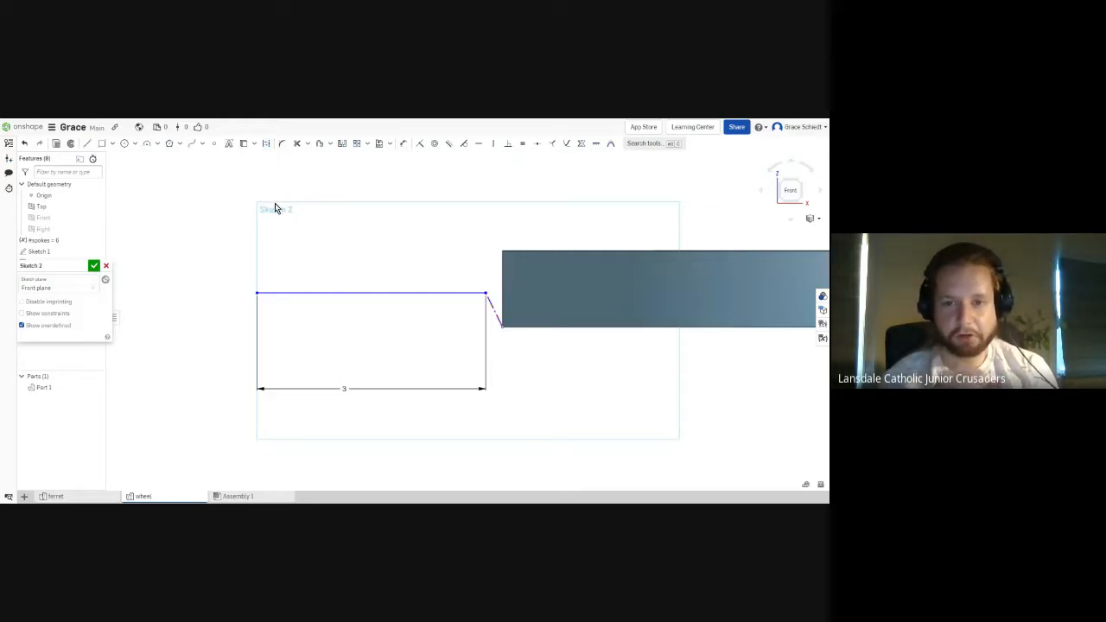
{"action": "left_click", "coordinate": [491, 314]}
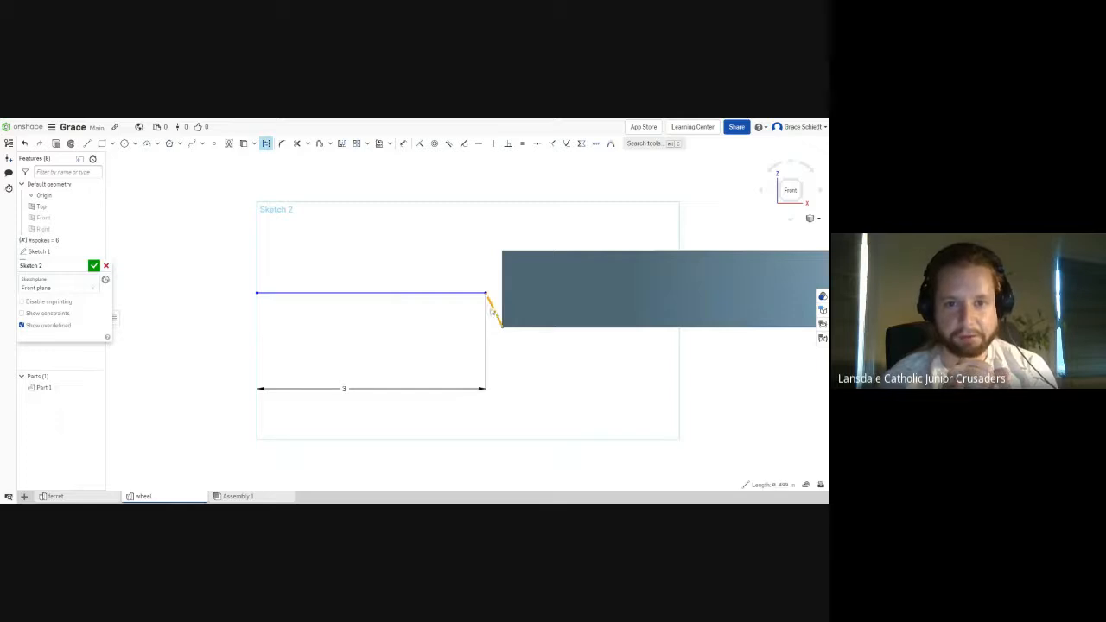
{"action": "left_click", "coordinate": [493, 145]}
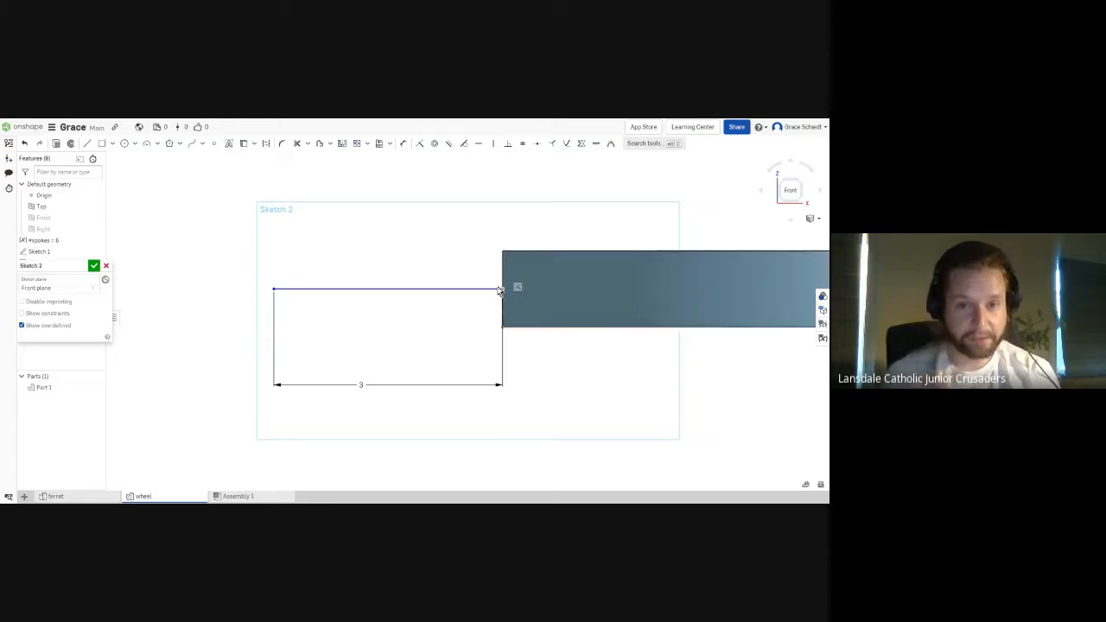
Step: Draw a vertical line about 0.5 in long from the 3 in line's right end up to the wheel's upper-left corner
{"action": "left_click", "coordinate": [87, 145]}
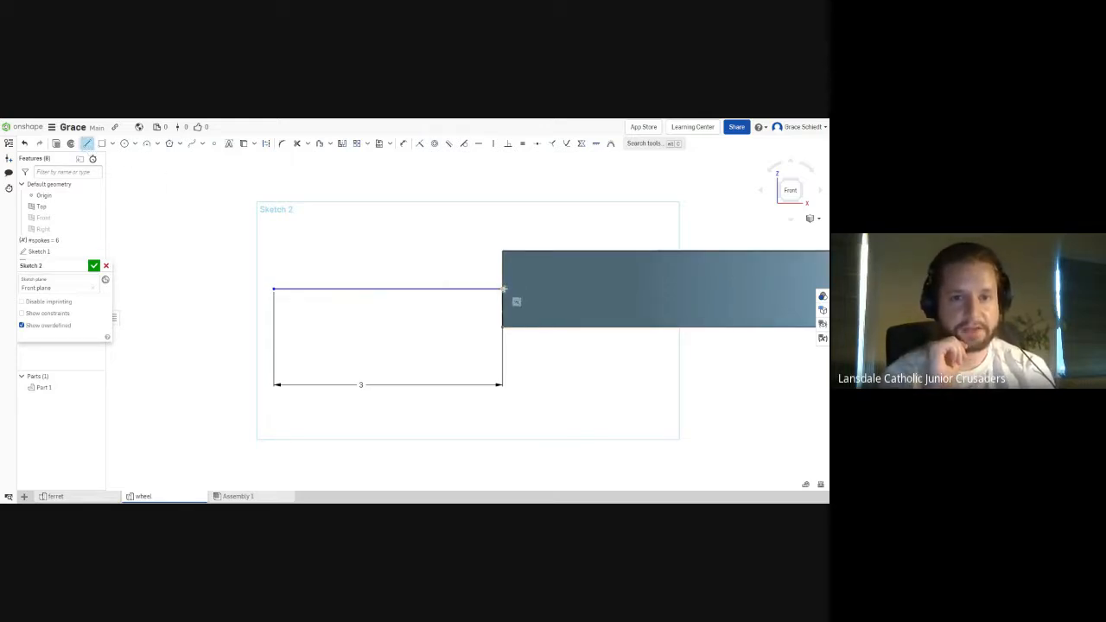
{"action": "left_click", "coordinate": [502, 288]}
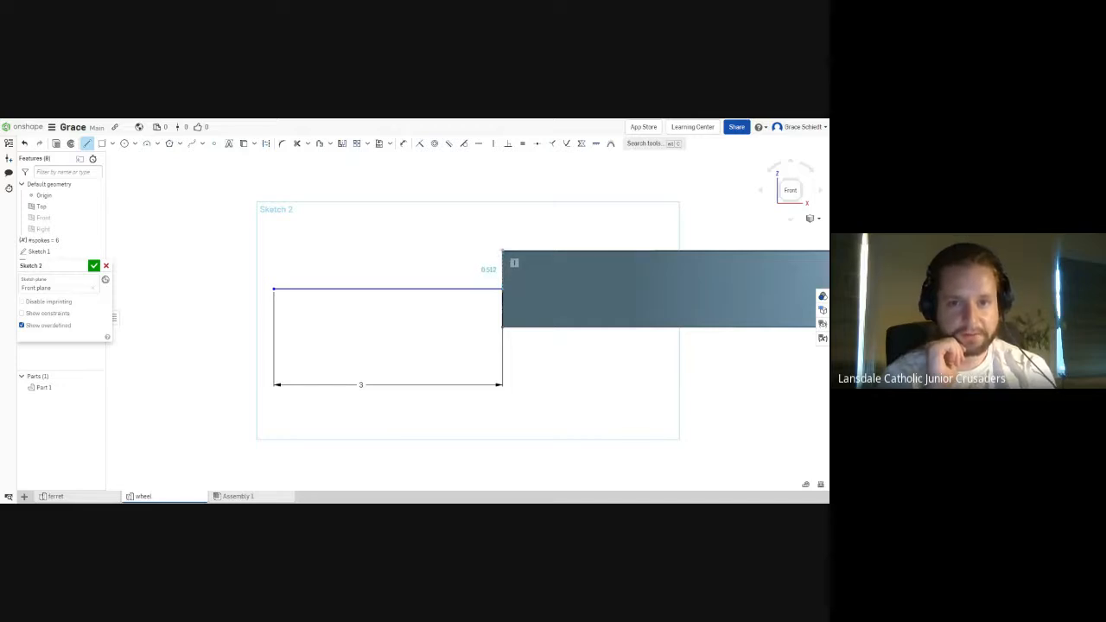
{"action": "left_click", "coordinate": [502, 251]}
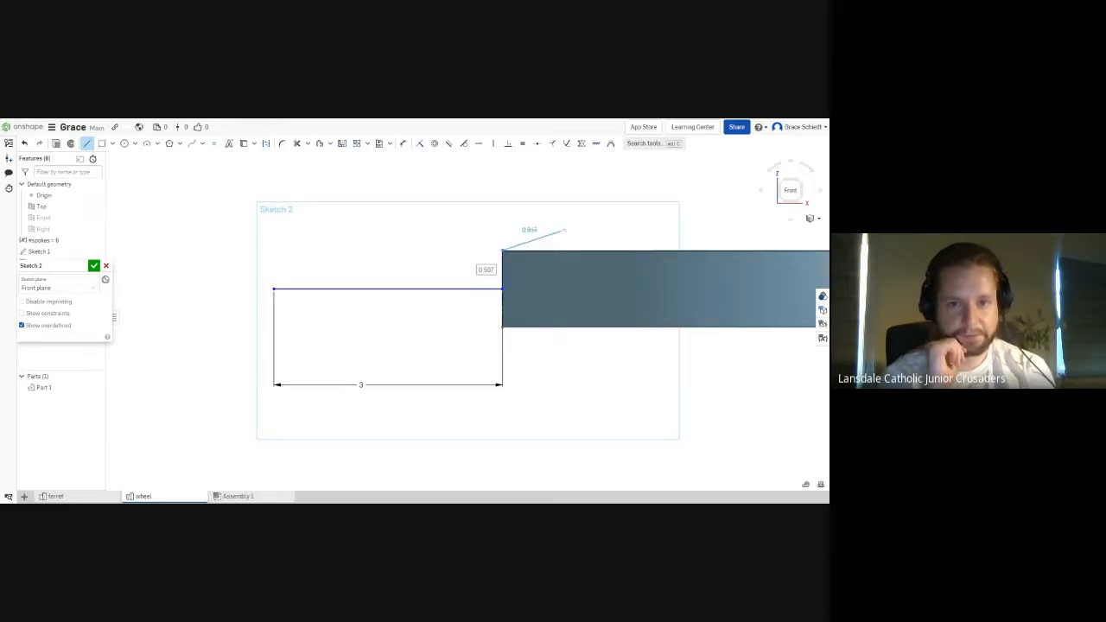
{"action": "key", "text": "Escape"}
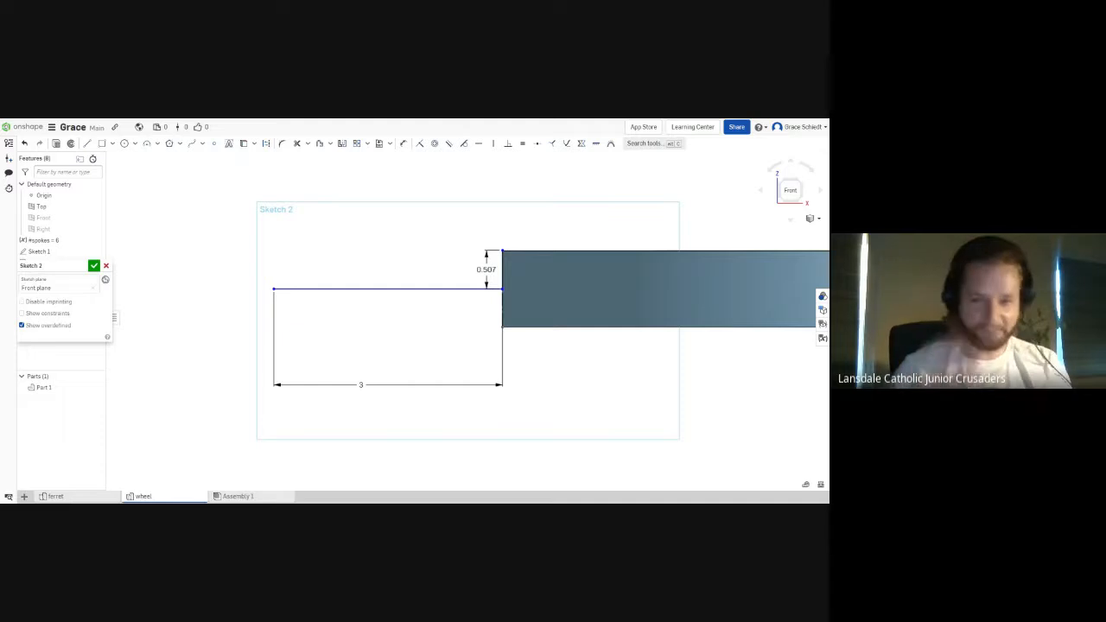
Step: Delete the 0.507 vertical dimension and make the vertical line's upper endpoint coincident with the wheel's top edge
{"action": "left_click", "coordinate": [487, 268]}
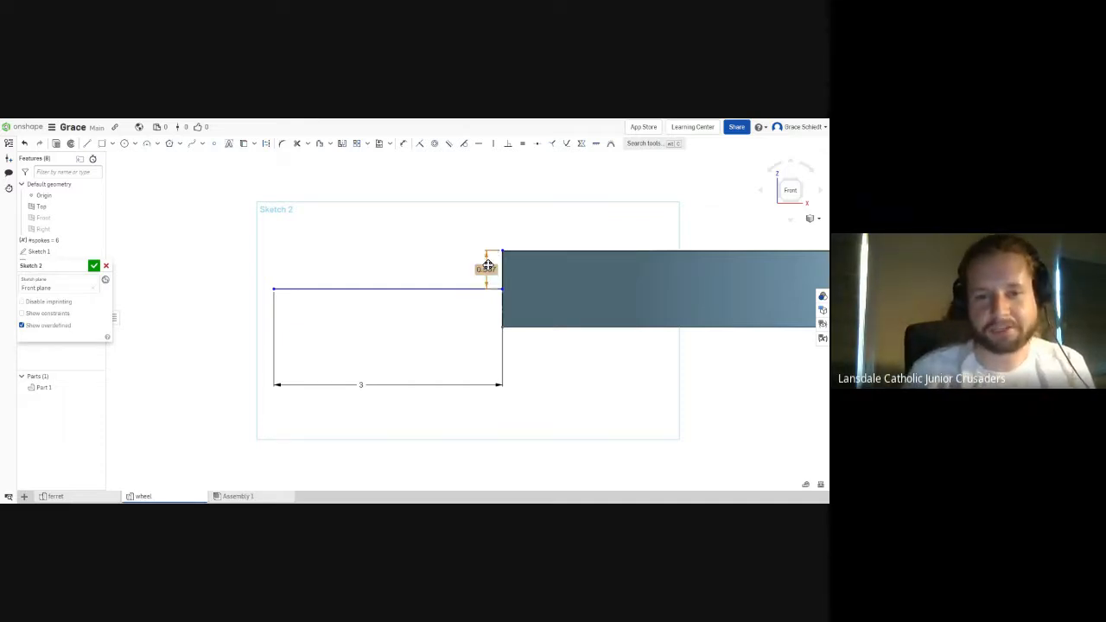
{"action": "key", "text": "Delete"}
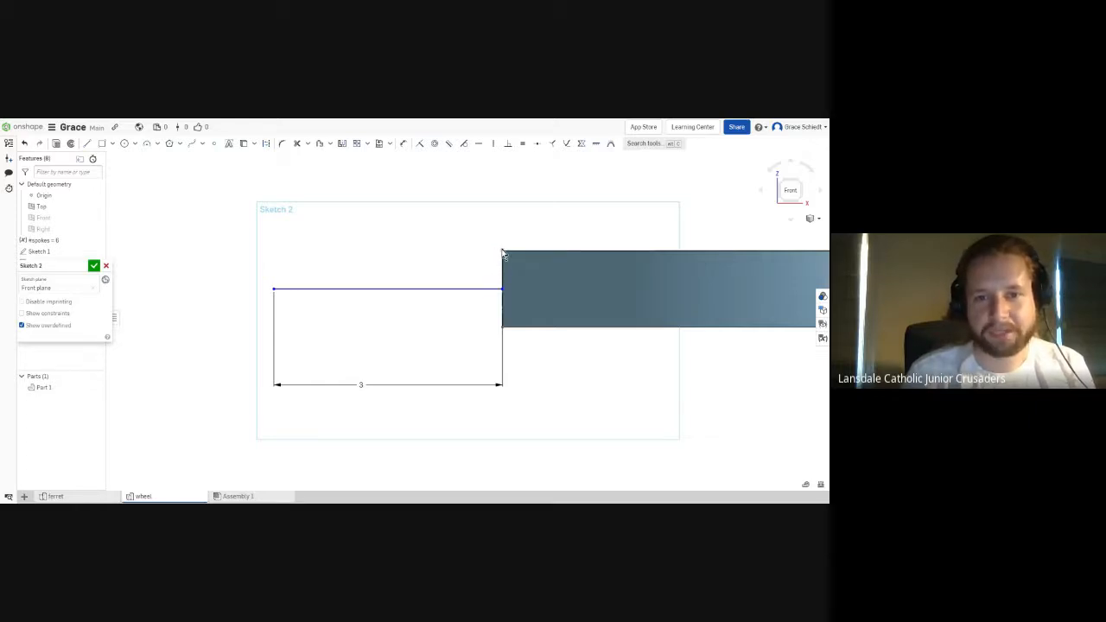
{"action": "left_click", "coordinate": [504, 253]}
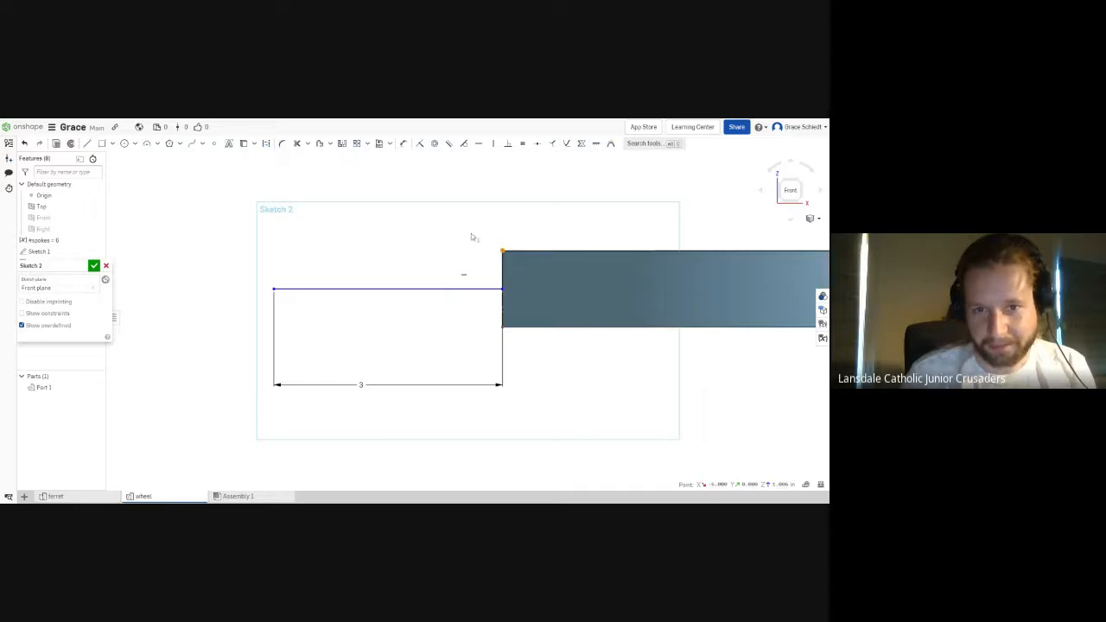
{"action": "left_click", "coordinate": [513, 251]}
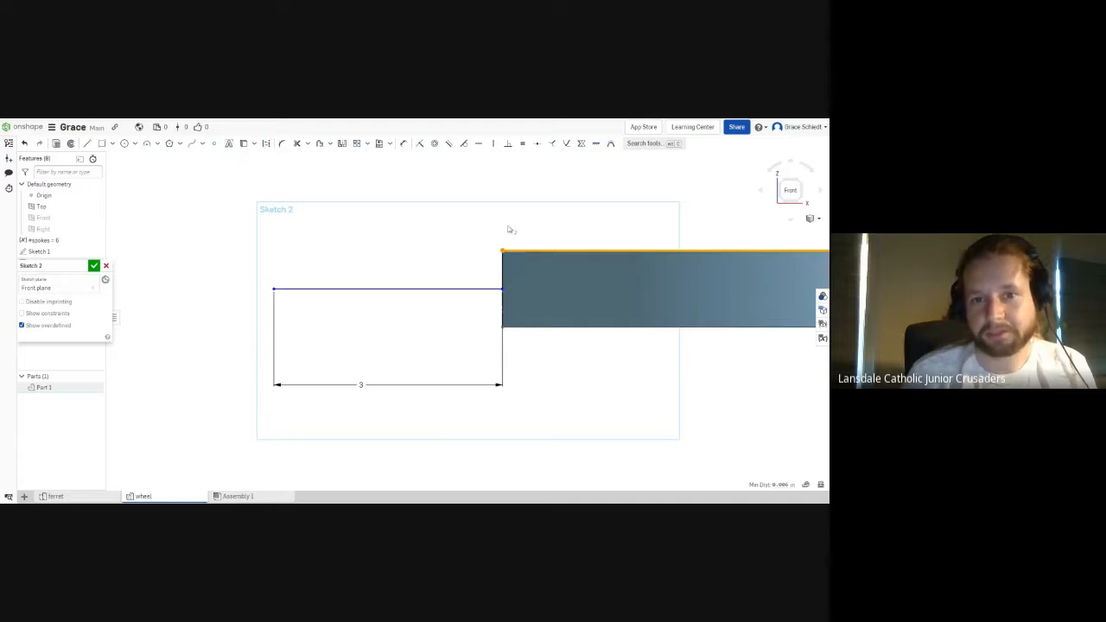
{"action": "left_click", "coordinate": [419, 145]}
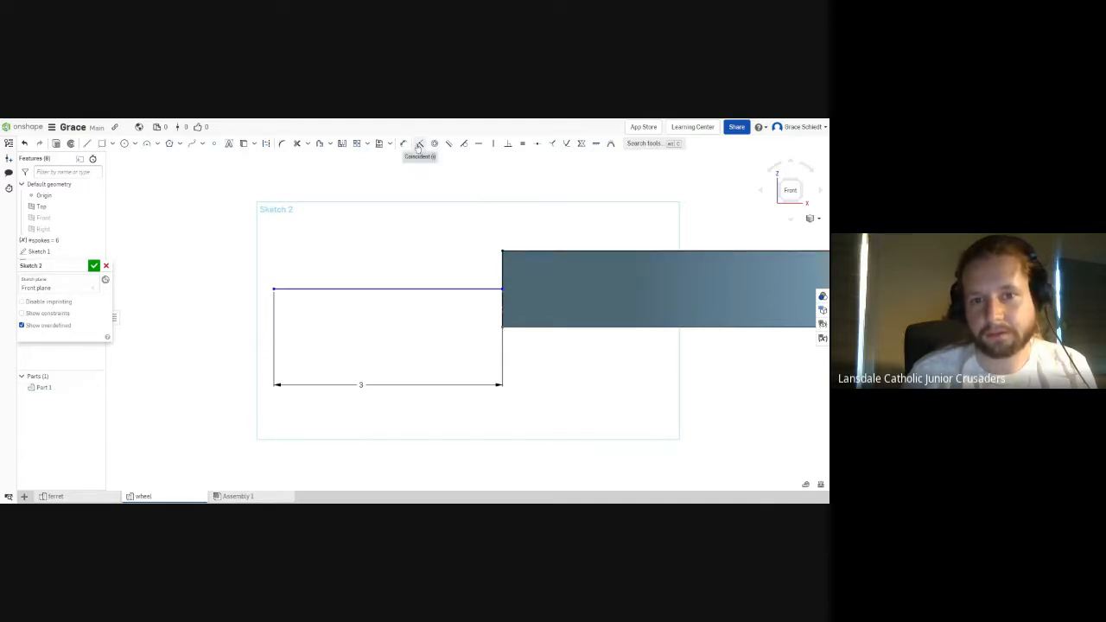
Step: Convert the upper vertical line to construction geometry and make it equal in length to the lower vertical construction line
{"action": "left_click", "coordinate": [504, 267]}
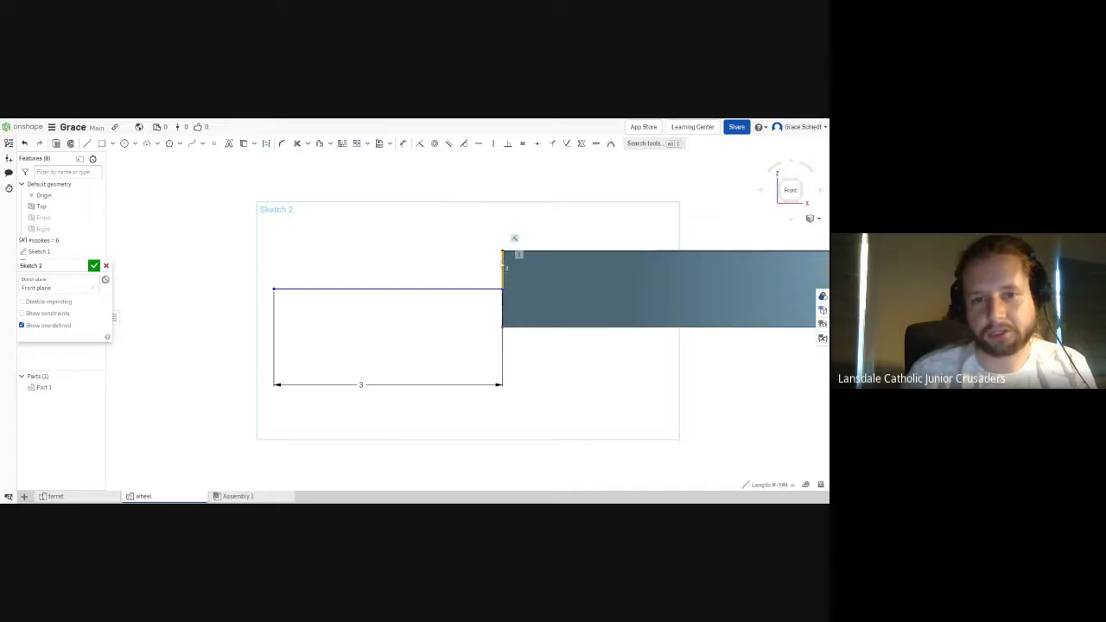
{"action": "left_click", "coordinate": [266, 144]}
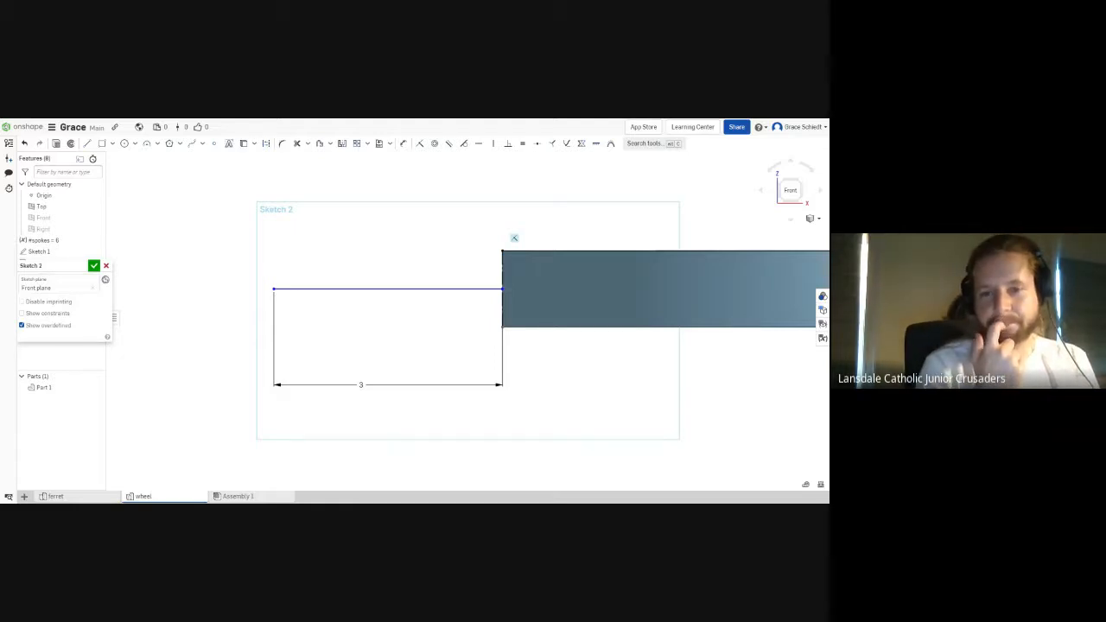
{"action": "key", "text": "u"}
{"action": "left_click", "coordinate": [504, 273]}
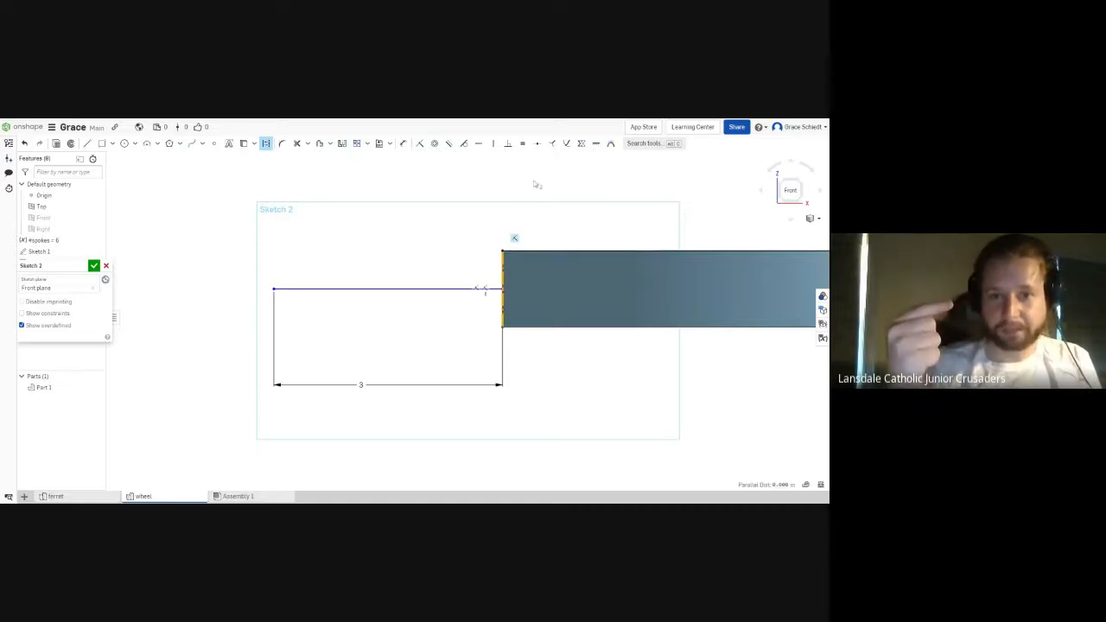
{"action": "key", "text": "Escape"}
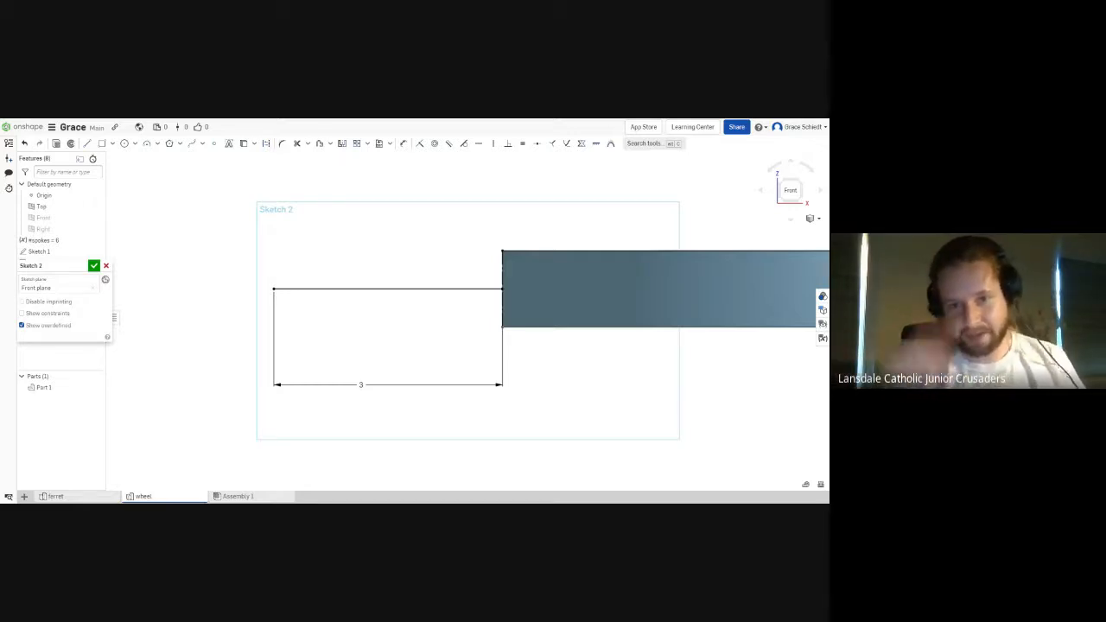
{"action": "left_click", "coordinate": [146, 143]}
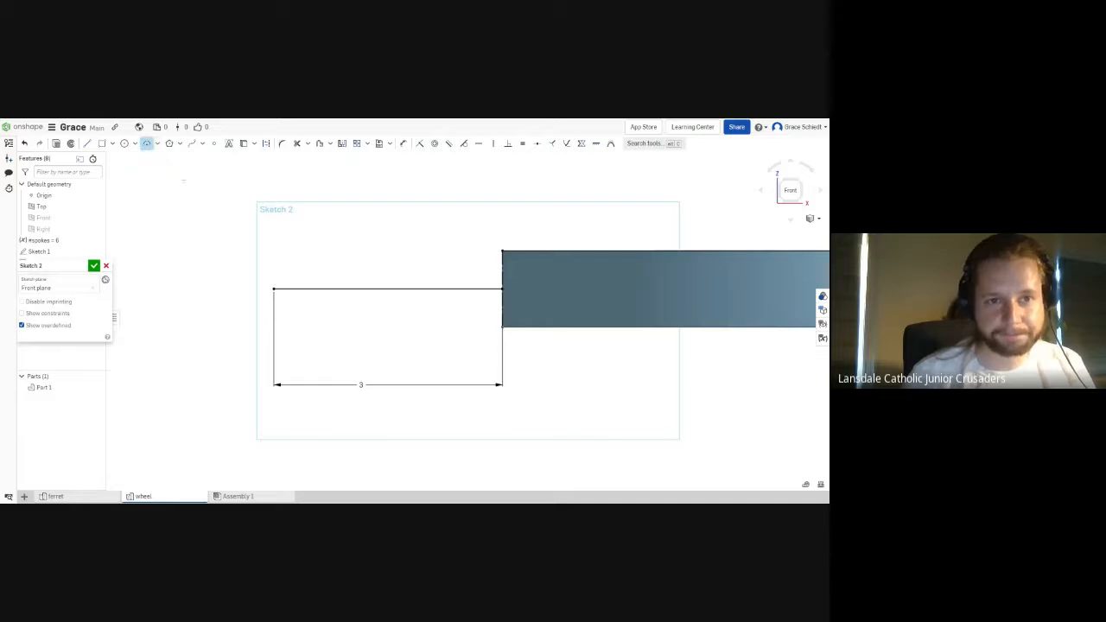
{"action": "left_click", "coordinate": [273, 289]}
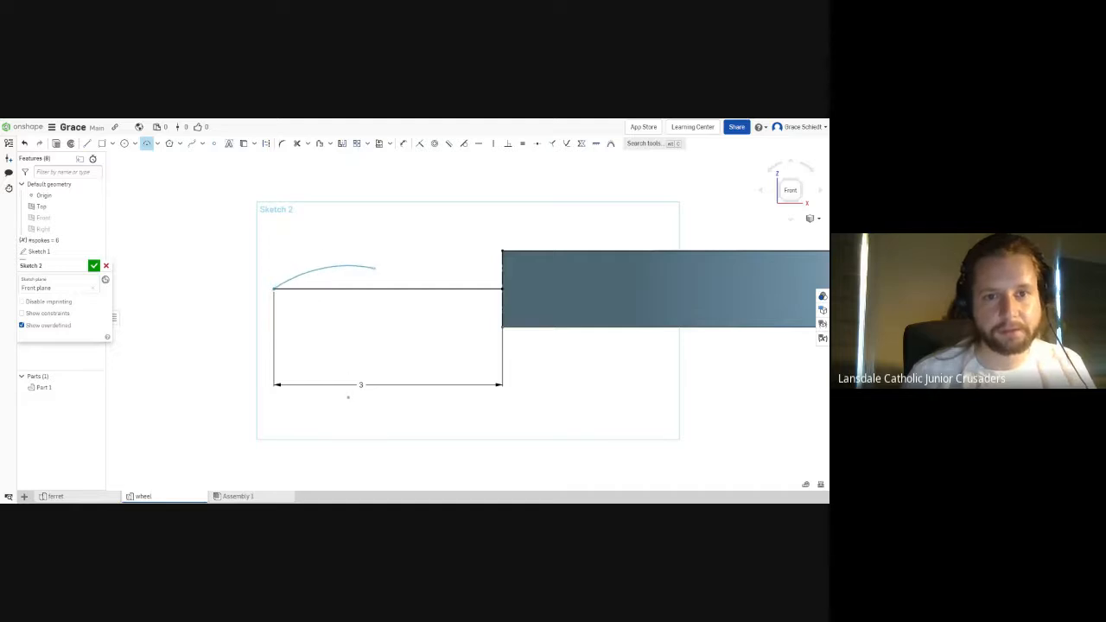
{"action": "left_click", "coordinate": [401, 289]}
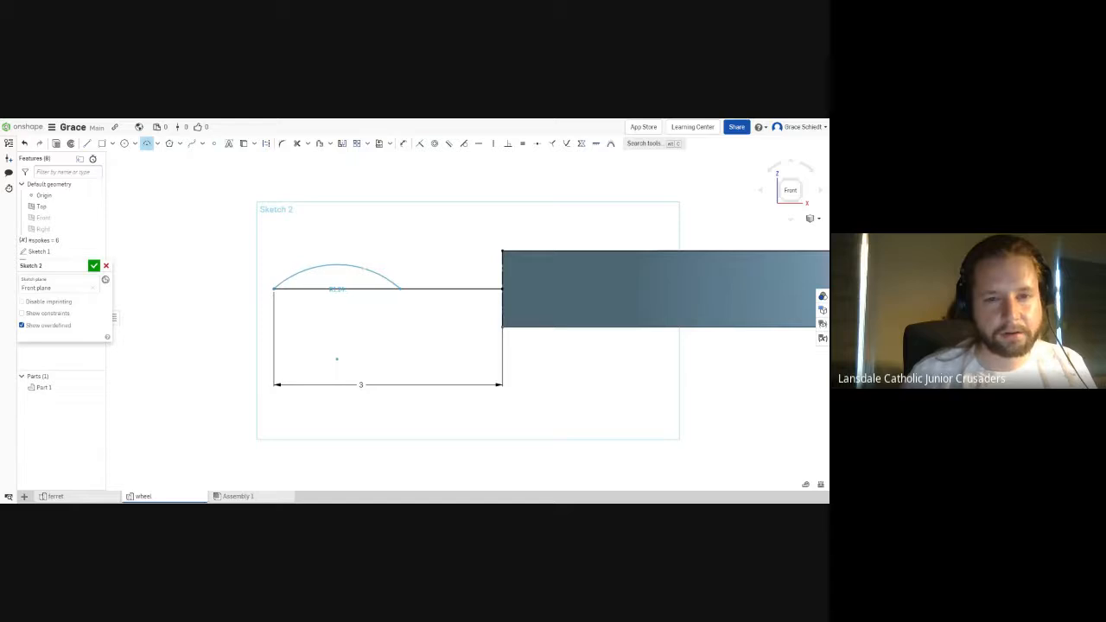
{"action": "key", "text": "Escape"}
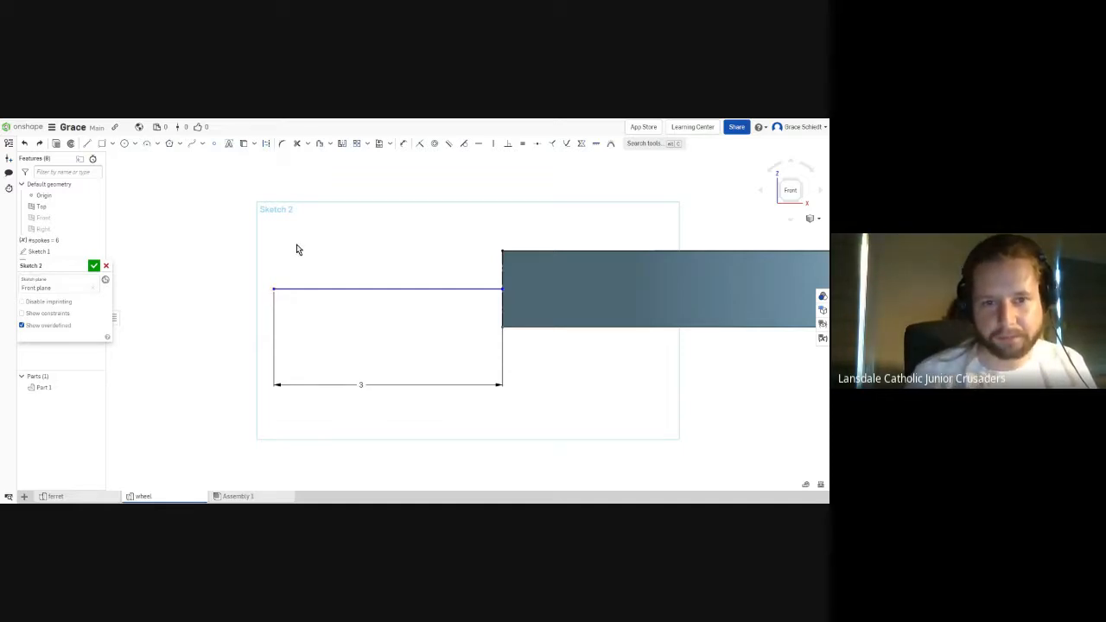
{"action": "key", "text": "ctrl+y"}
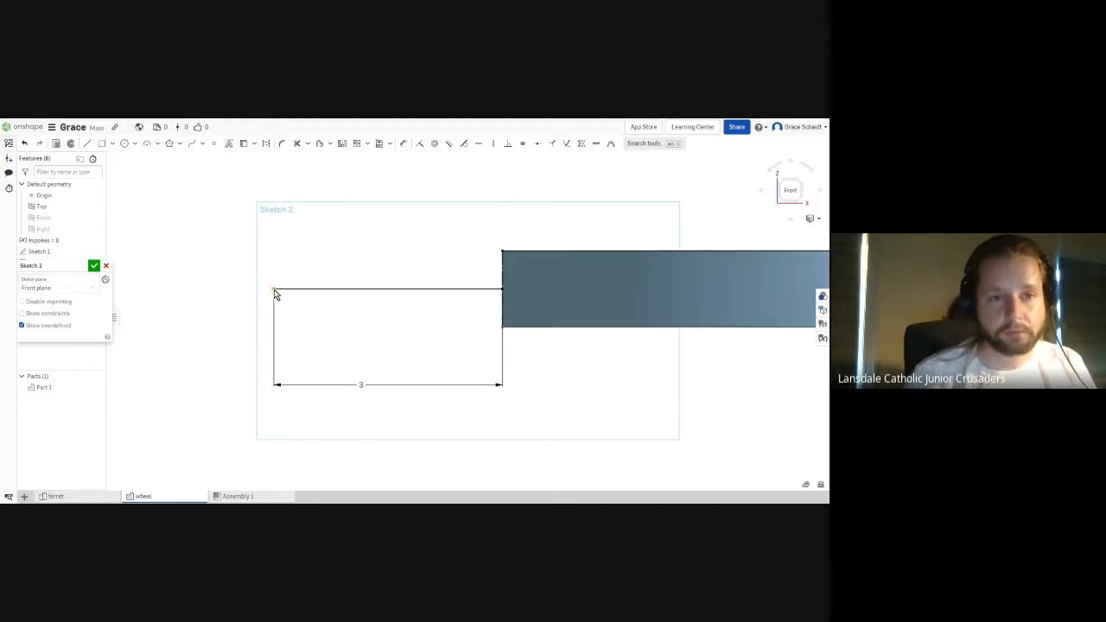
Step: Draw a three-point arc of about 1.24 in radius from the 3 in line's left end, bulging above the line
{"action": "left_click", "coordinate": [147, 143]}
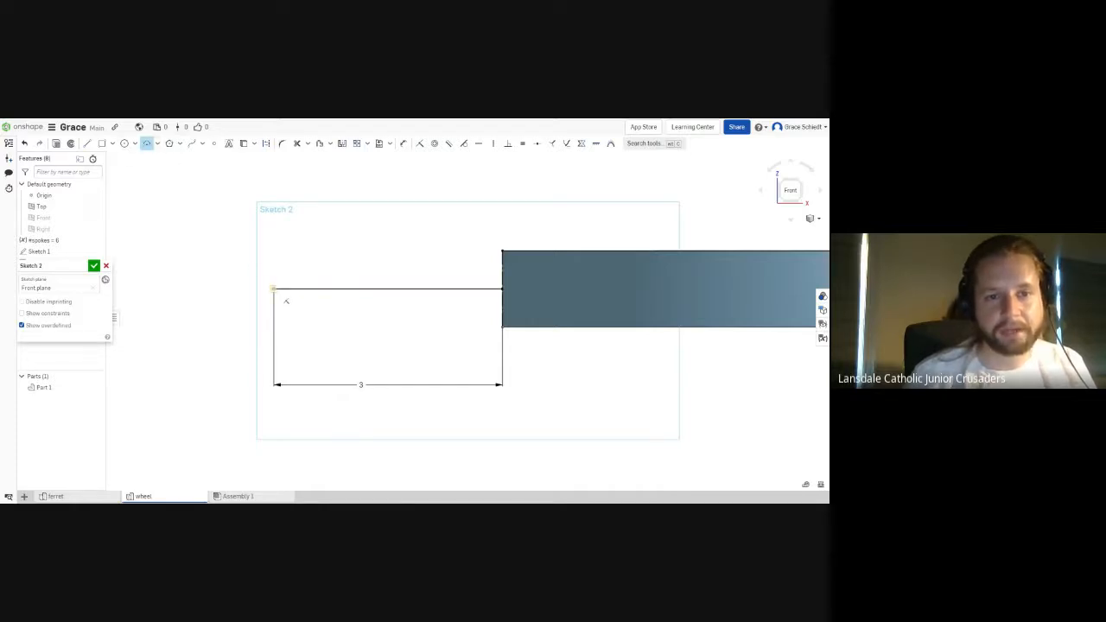
{"action": "left_click", "coordinate": [275, 291]}
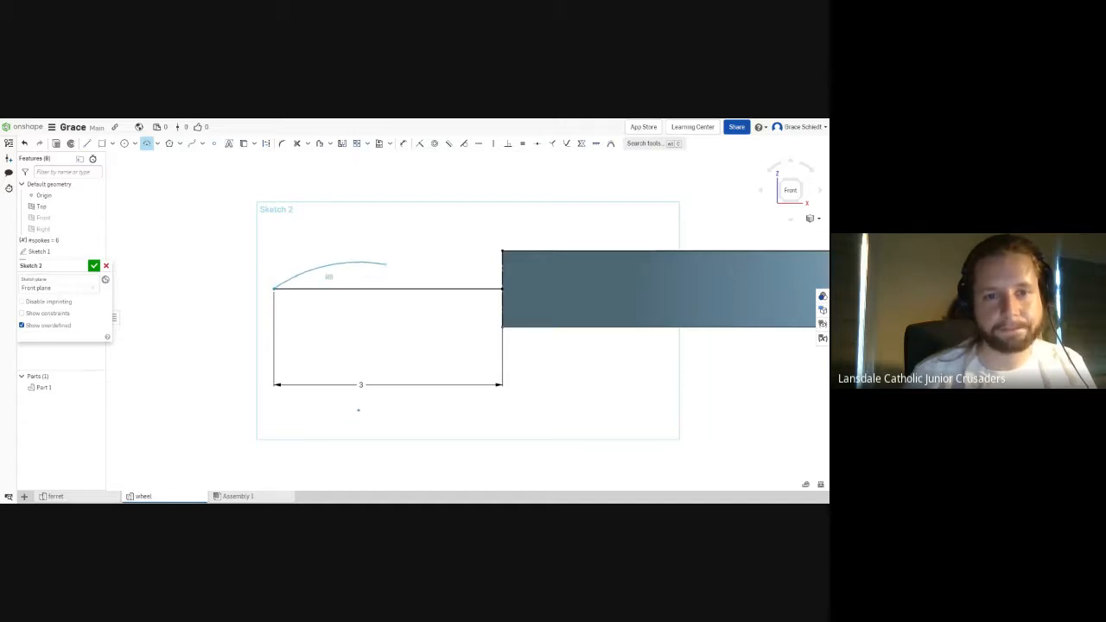
{"action": "left_click", "coordinate": [384, 265]}
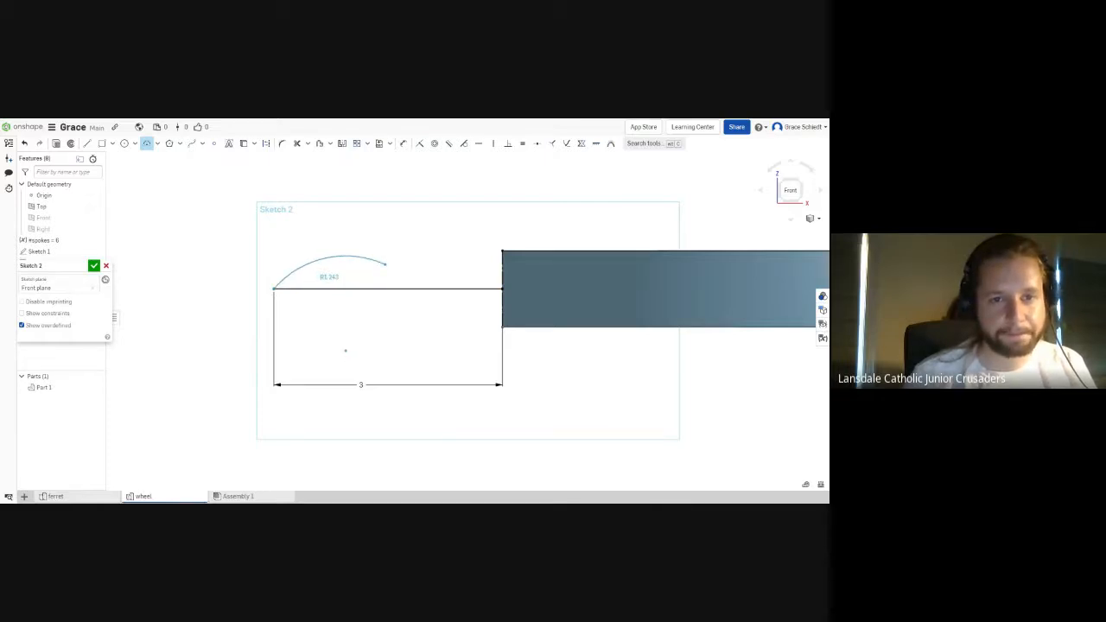
{"action": "left_click", "coordinate": [346, 256]}
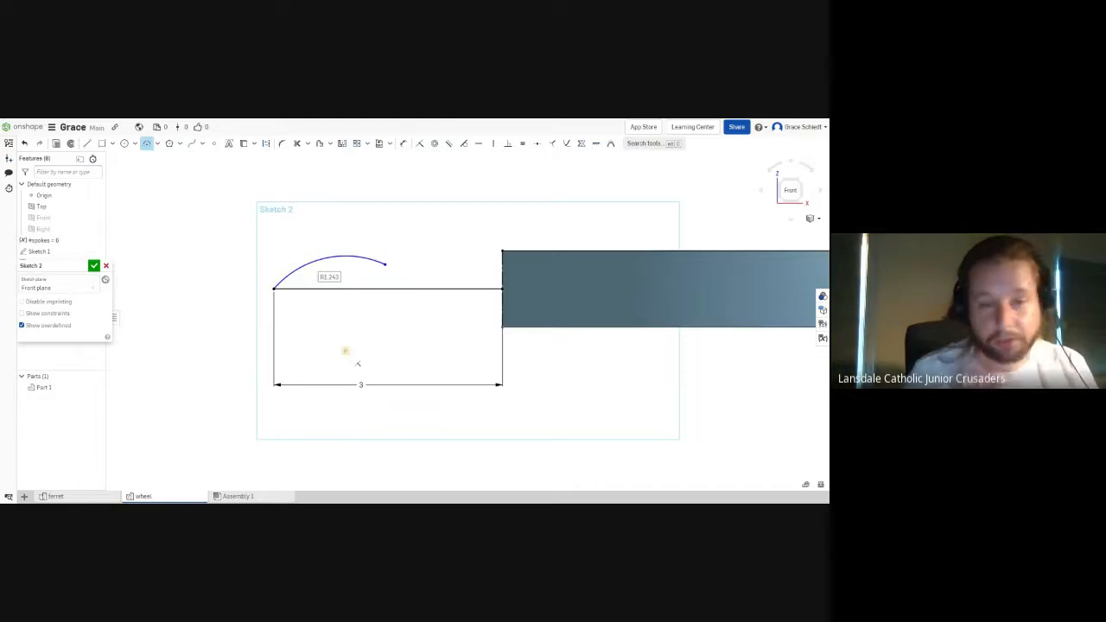
{"action": "key", "text": "Escape"}
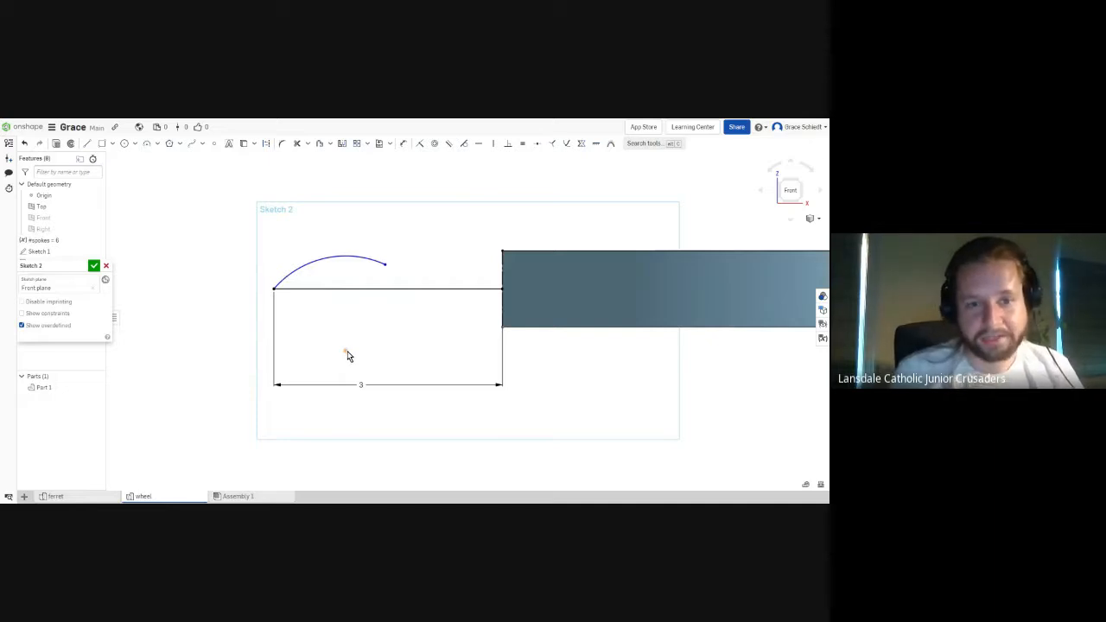
Step: Move the arc's center point up onto the 3 in line
{"action": "key", "text": "ctrl+z"}
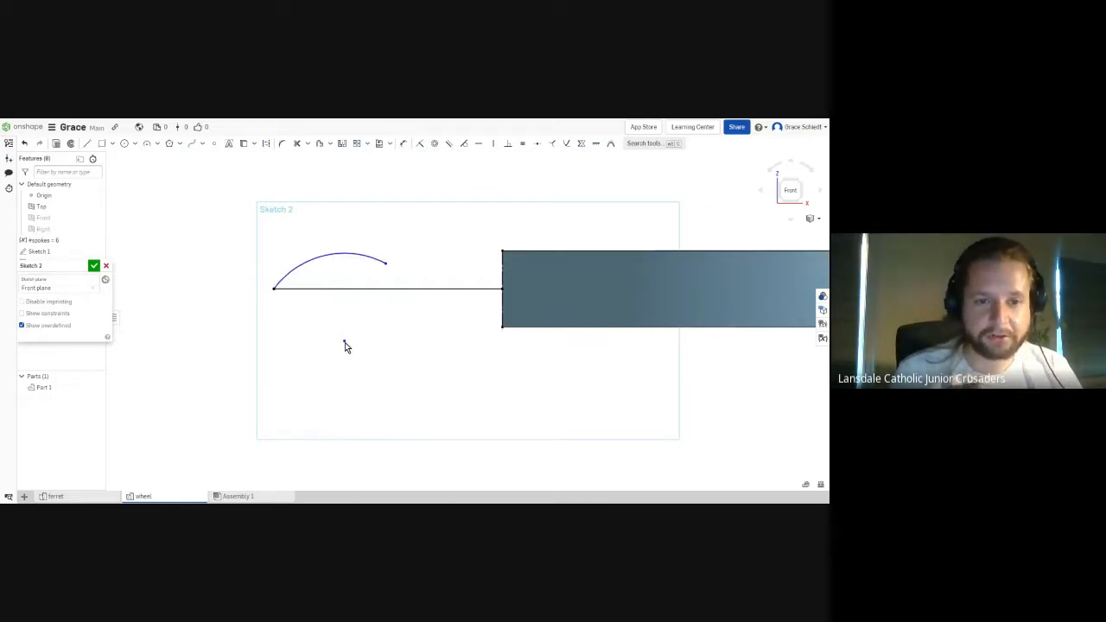
{"action": "key", "text": "ctrl+y"}
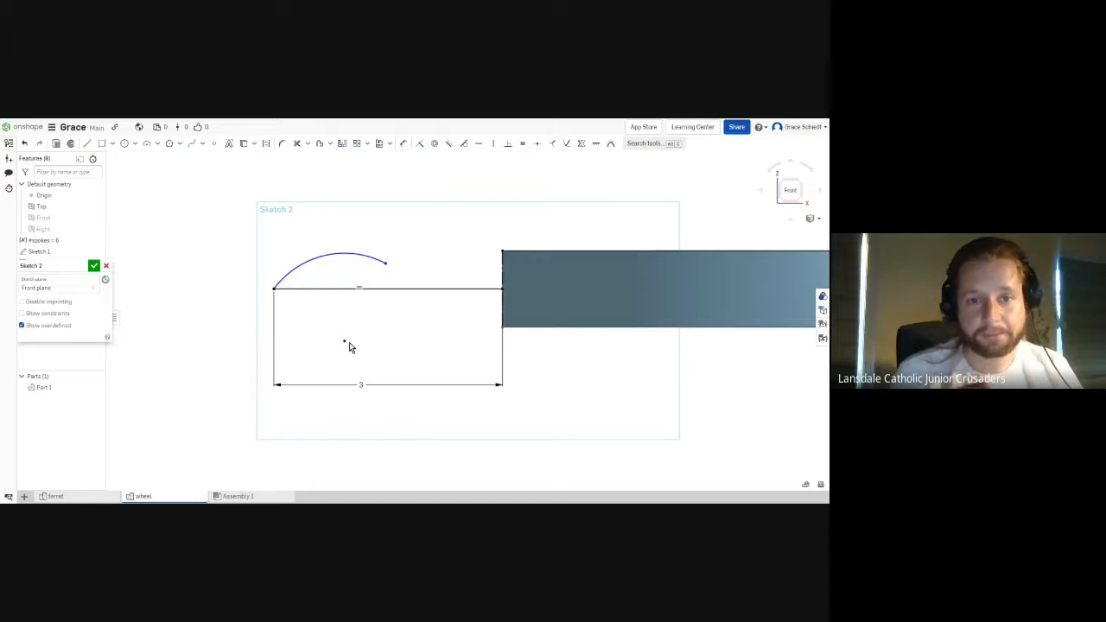
{"action": "key", "text": "ctrl+z"}
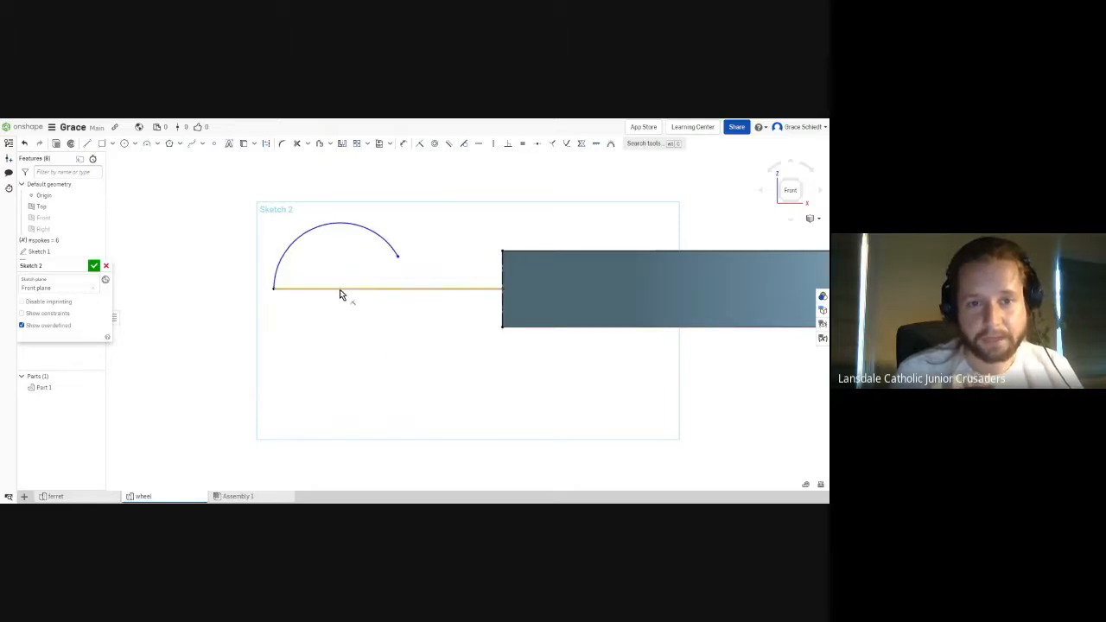
{"action": "key", "text": "ctrl+y"}
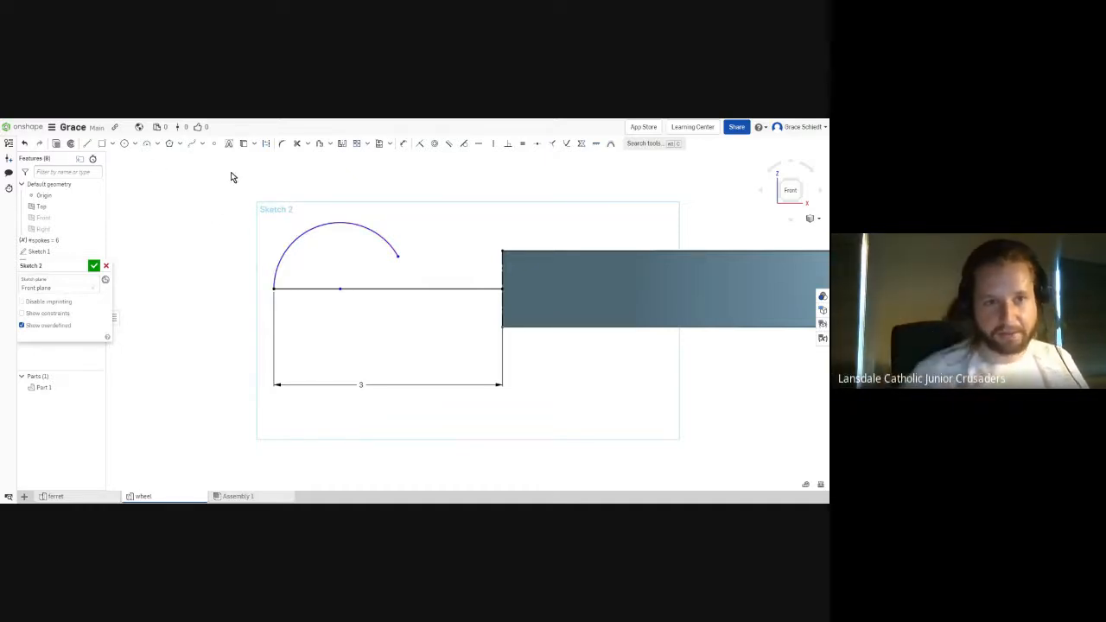
Step: Close the profile with a line about 1.37 in long from the arc's end to the wheel's edge and a vertical line down, and finish the sketch
{"action": "left_click", "coordinate": [88, 144]}
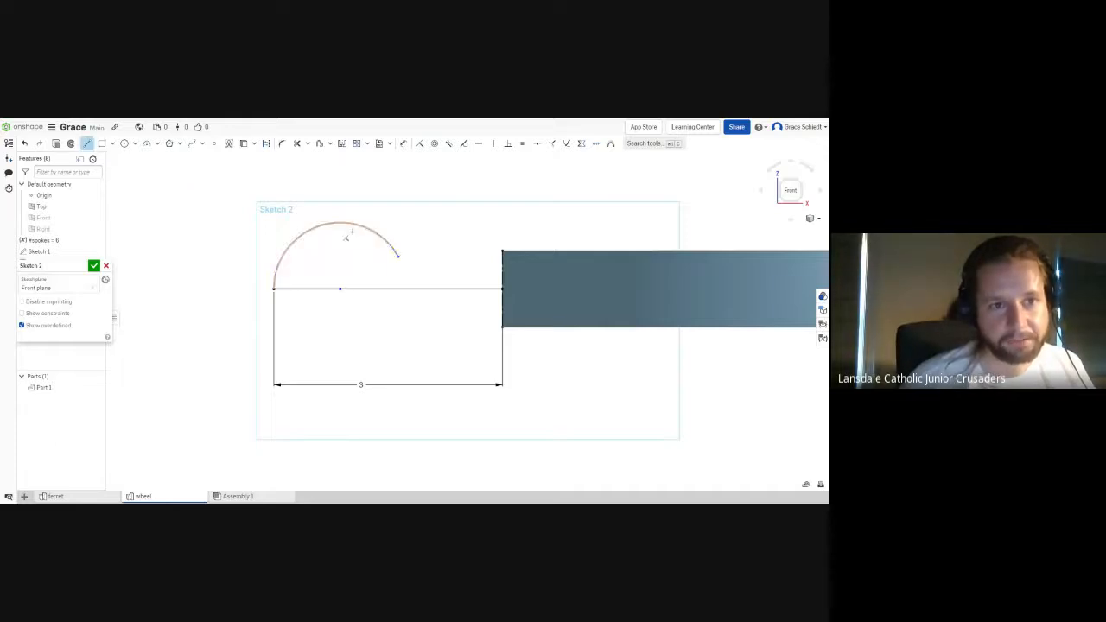
{"action": "left_click", "coordinate": [398, 256]}
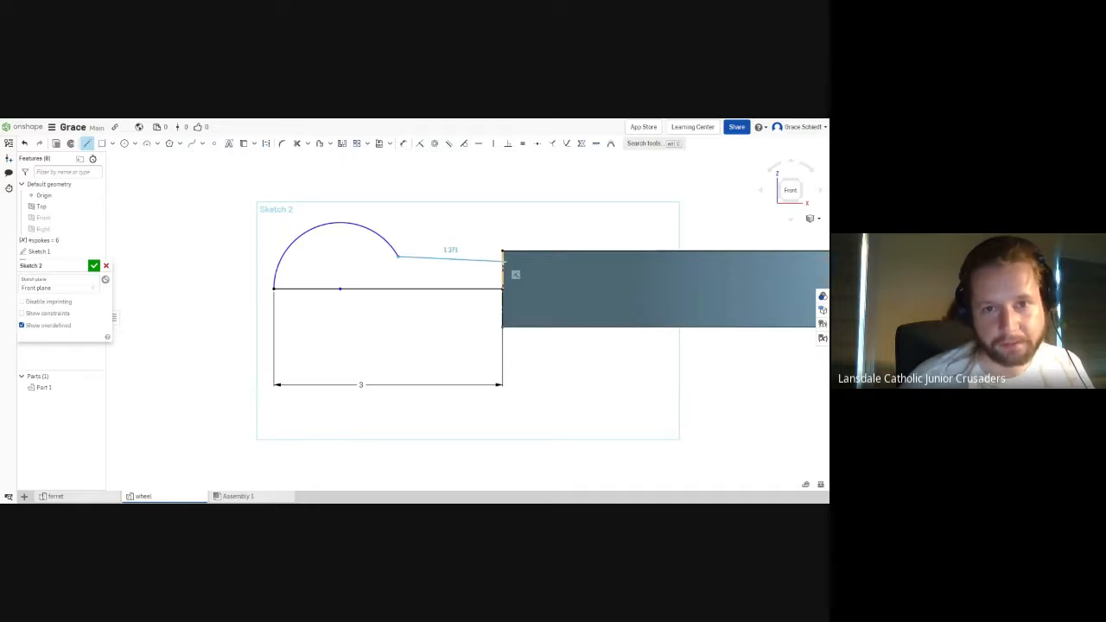
{"action": "left_click", "coordinate": [502, 260]}
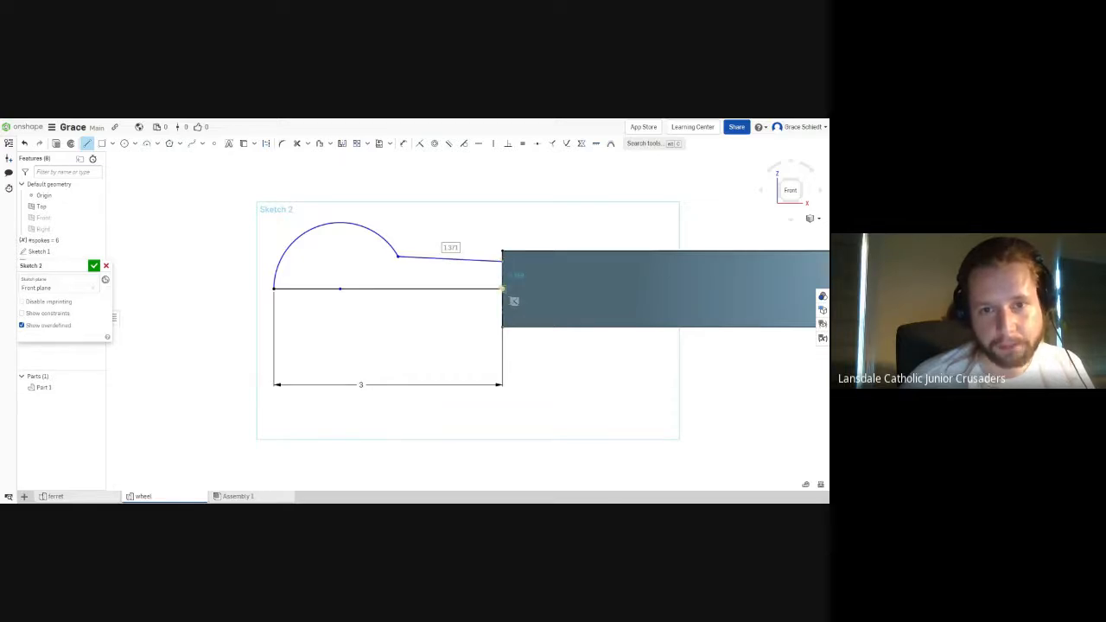
{"action": "left_click", "coordinate": [502, 289]}
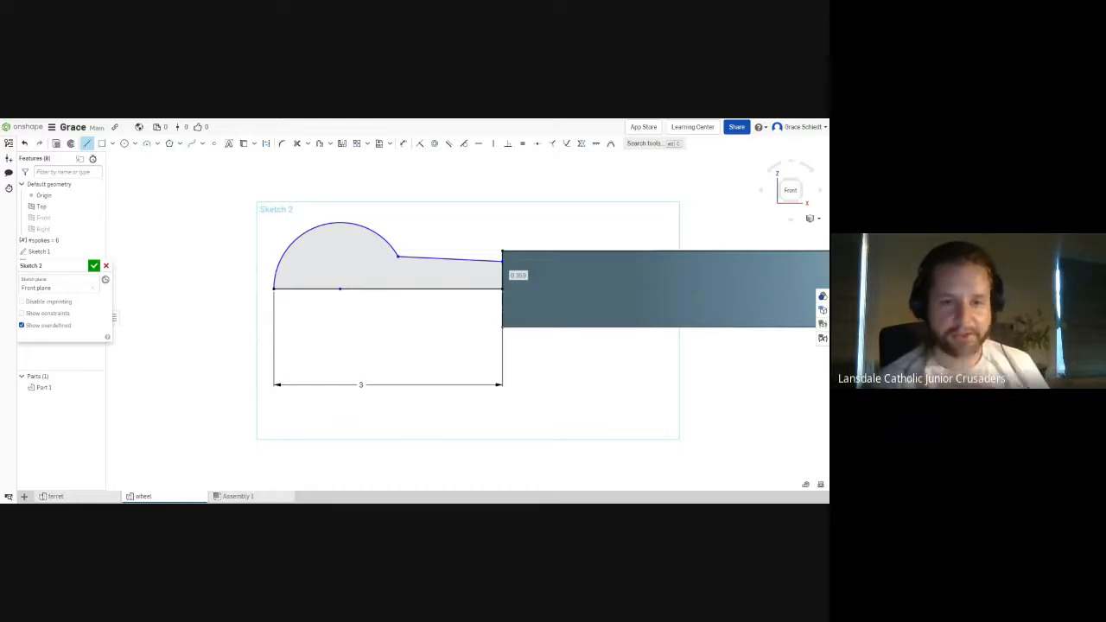
{"action": "left_click", "coordinate": [93, 265]}
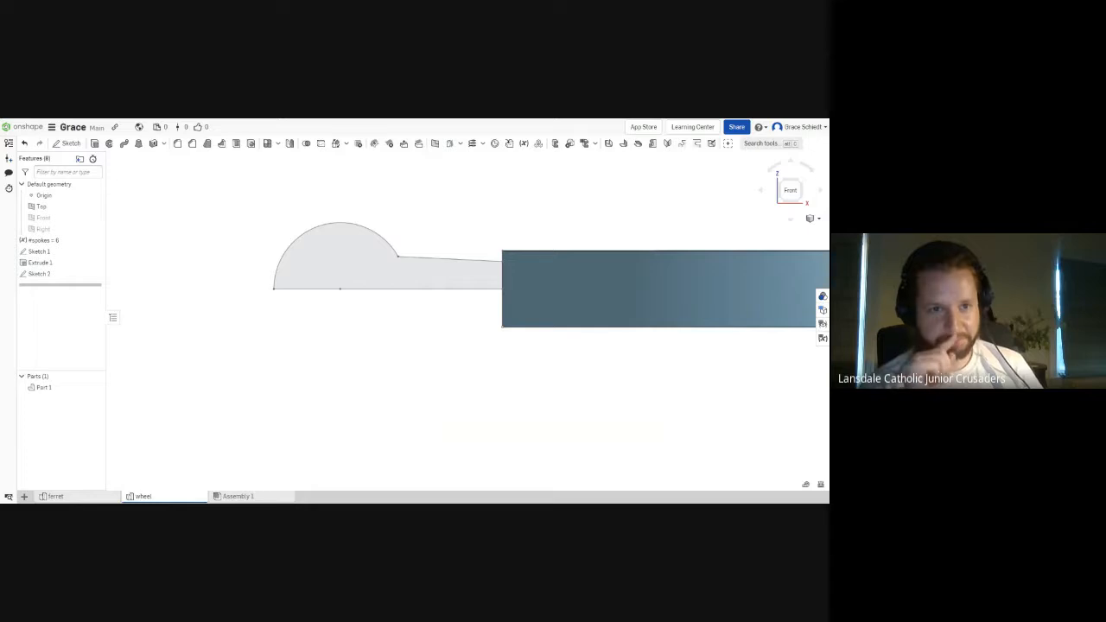
Step: Revolve the handle profile a full turn around its long horizontal base line as a new solid part
{"action": "left_click", "coordinate": [109, 143]}
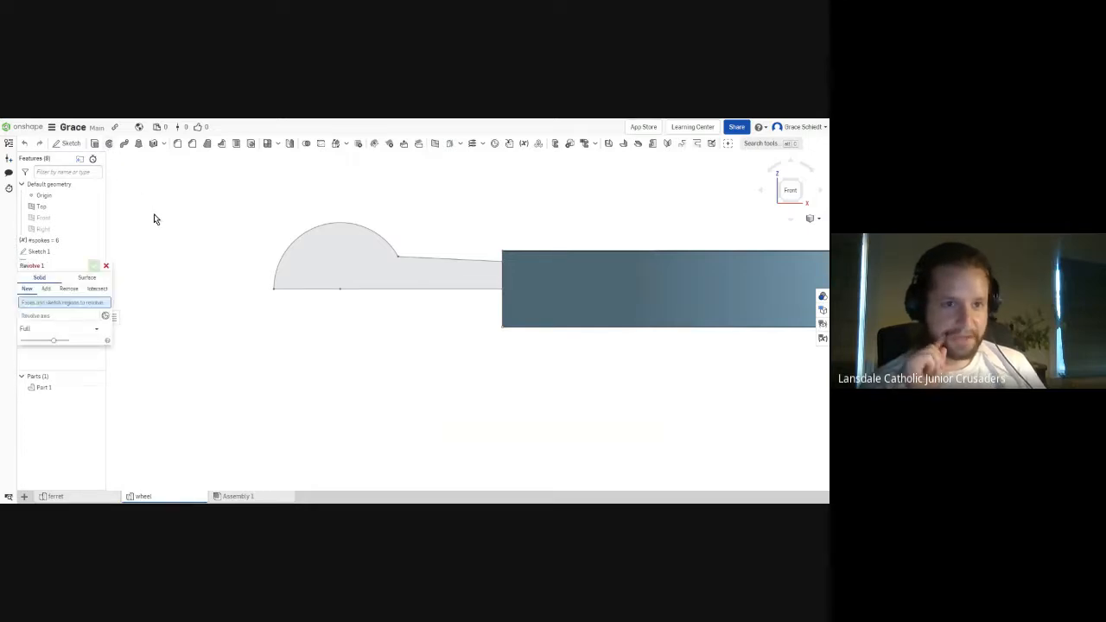
{"action": "left_click", "coordinate": [297, 277]}
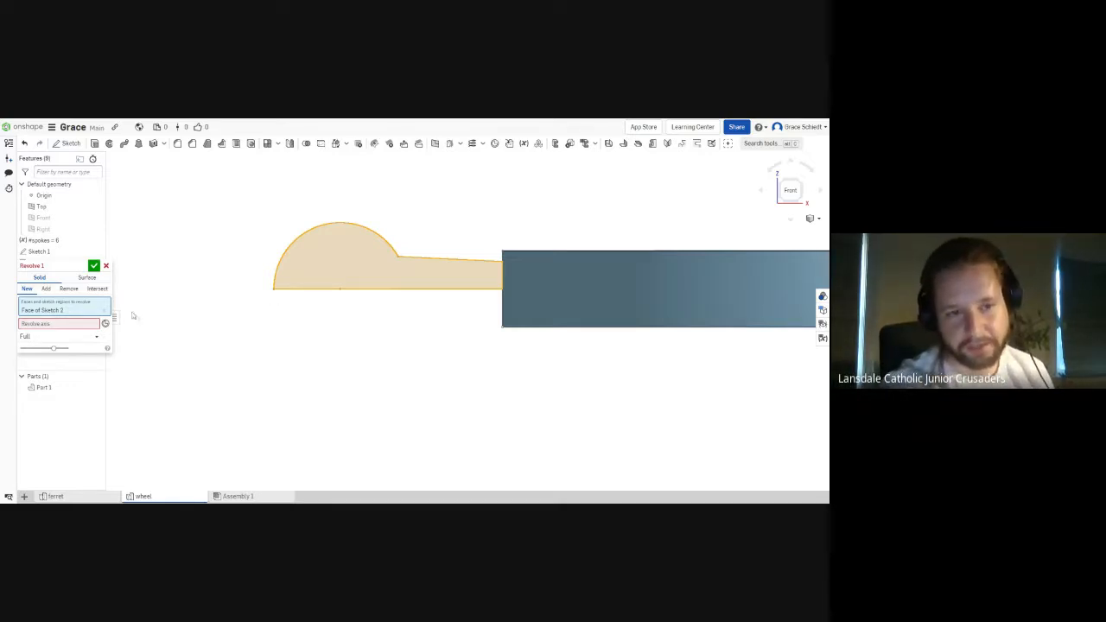
{"action": "left_click", "coordinate": [54, 325]}
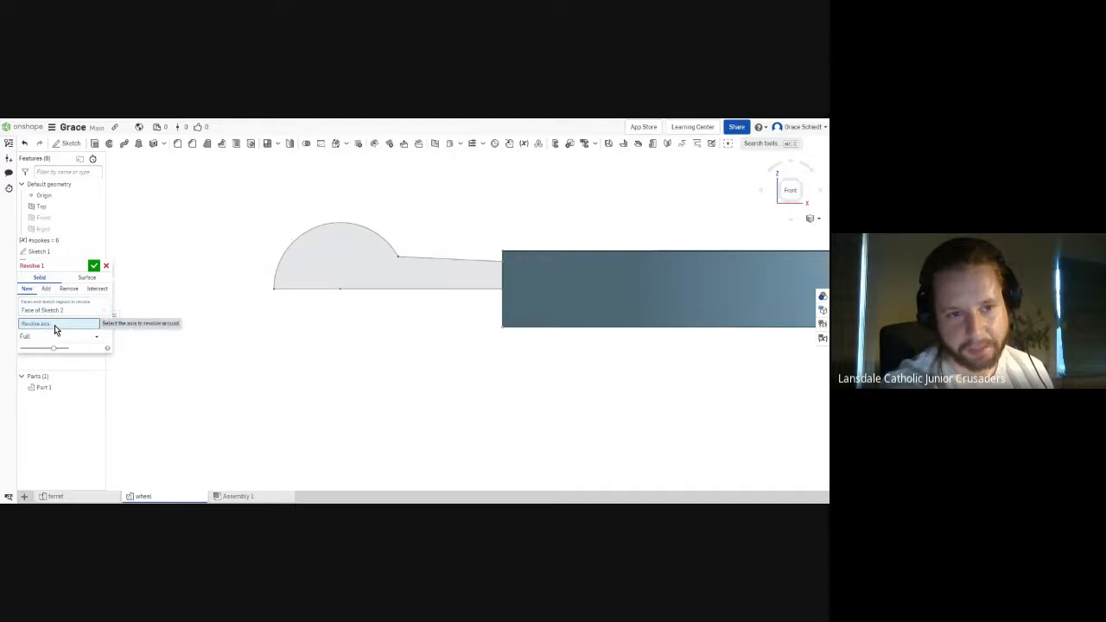
{"action": "left_click", "coordinate": [282, 292]}
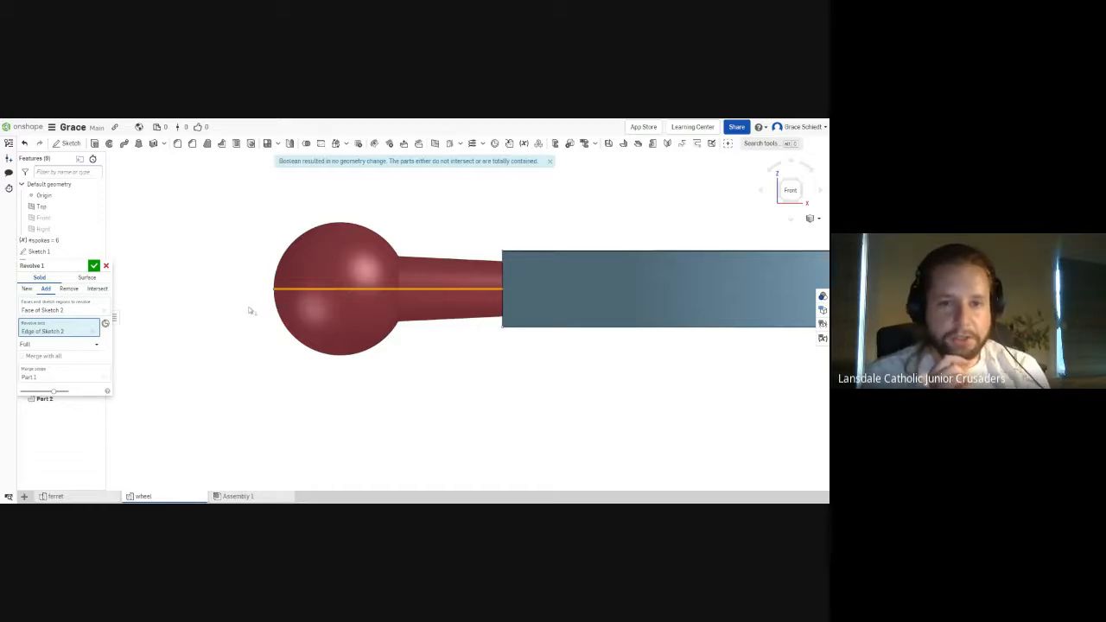
{"action": "left_click", "coordinate": [27, 290]}
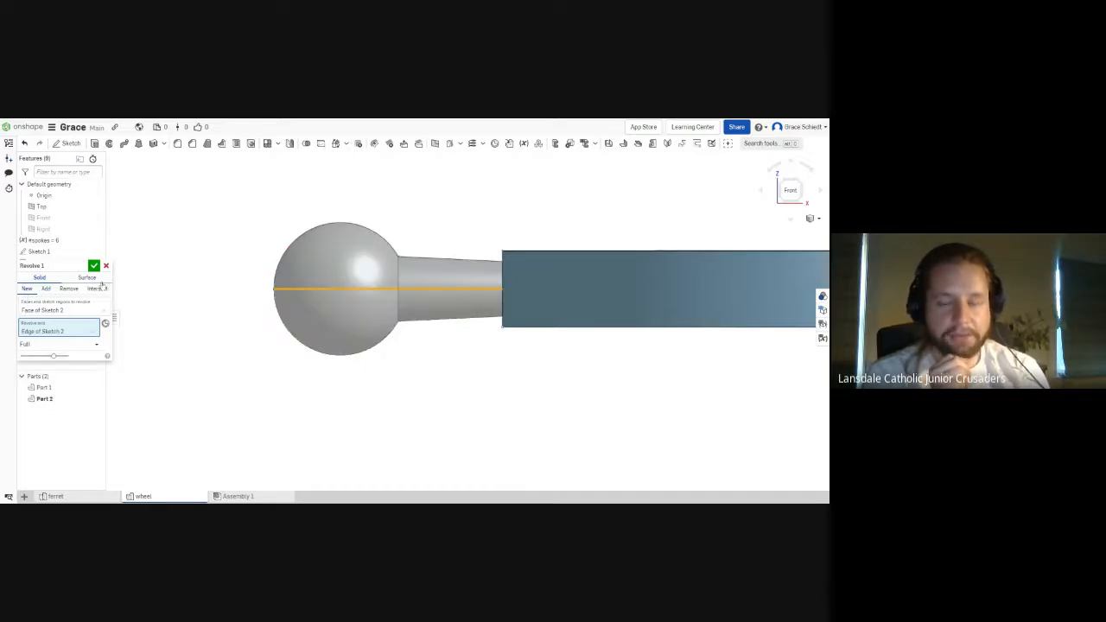
{"action": "right_click_drag", "start_coordinate": [245, 283], "coordinate": [422, 305]}
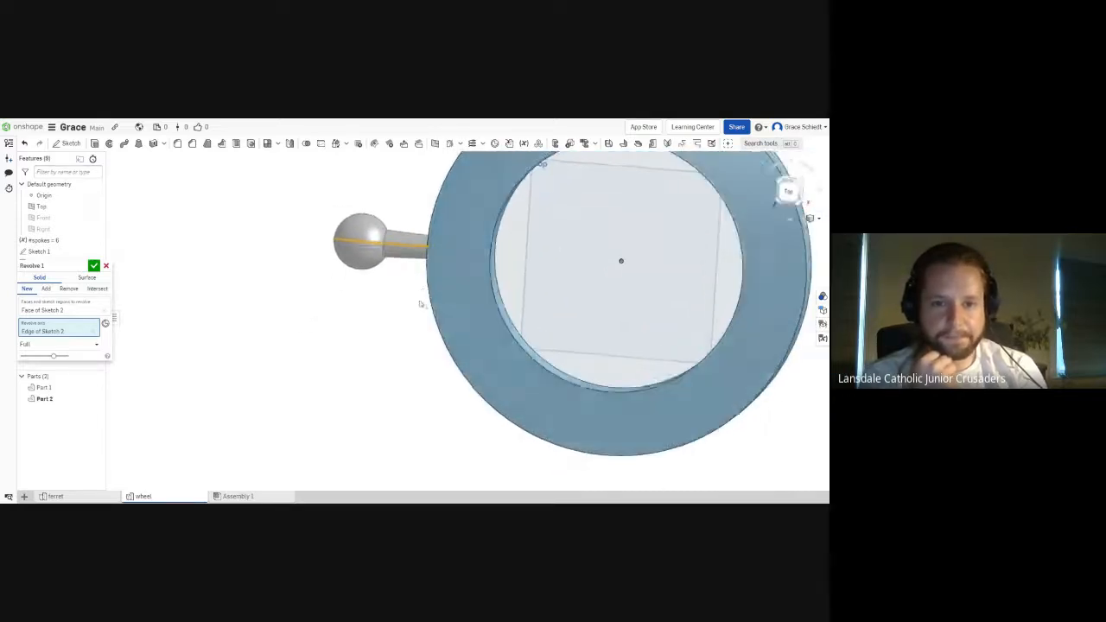
{"action": "scroll", "coordinate": [422, 308], "scroll_direction": "down", "scroll_amount": 3}
{"action": "right_click_drag", "start_coordinate": [466, 240], "coordinate": [490, 217]}
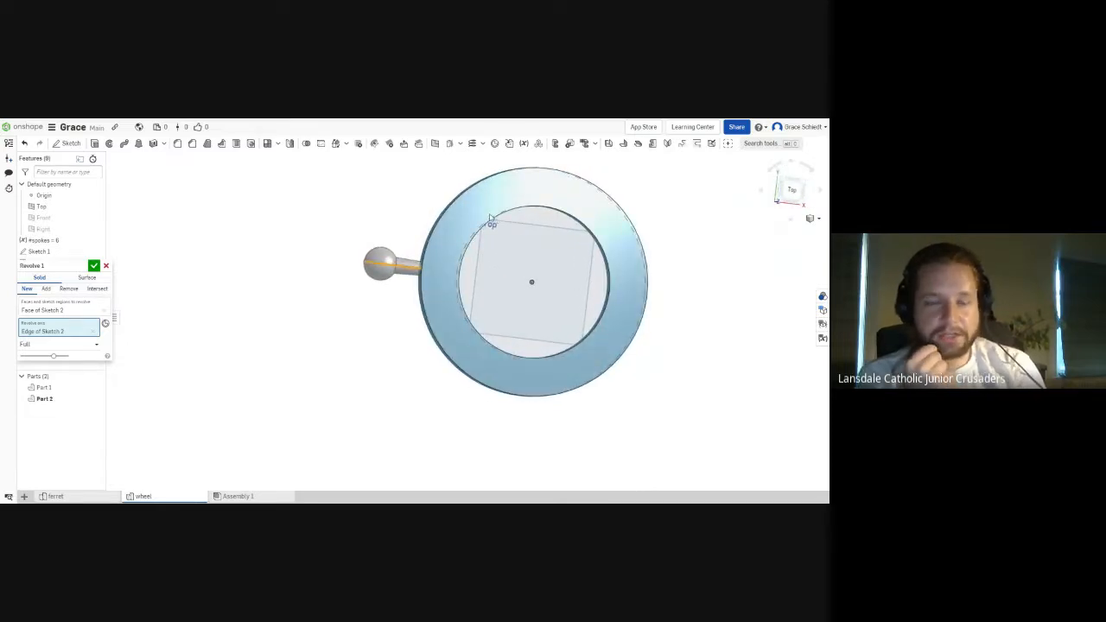
{"action": "left_click", "coordinate": [94, 267]}
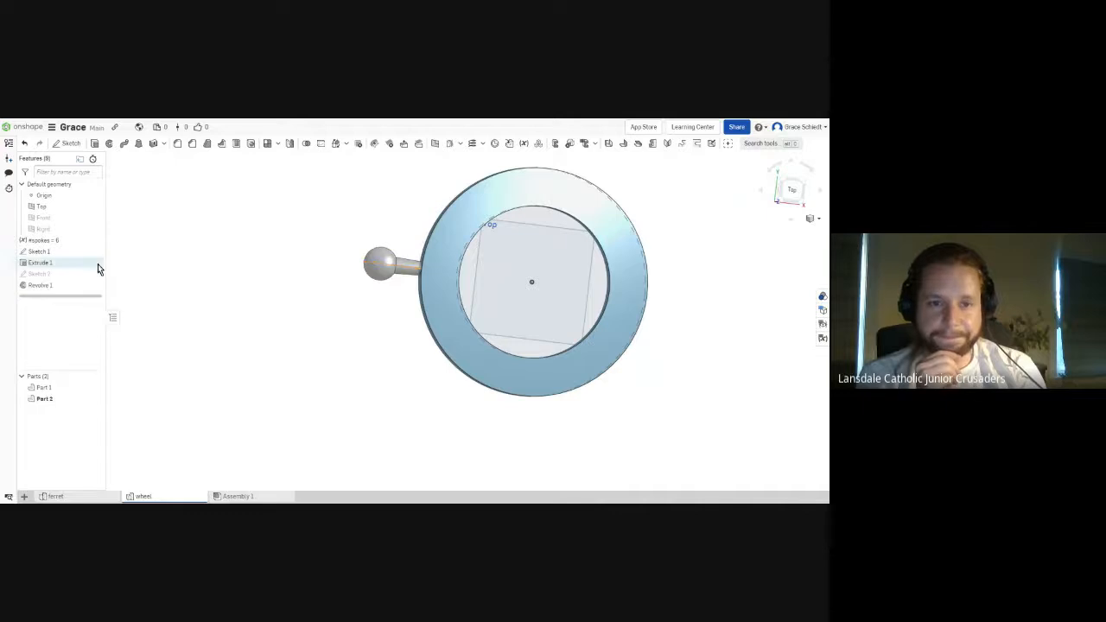
Step: Start a circular part pattern of the handle around the wheel, using the wheel's inner circular edge as the axis
{"action": "mouse_move", "coordinate": [338, 279]}
{"action": "right_mouse_down"}
{"action": "mouse_move", "coordinate": [327, 239]}
{"action": "mouse_move", "coordinate": [319, 276]}
{"action": "right_mouse_up"}
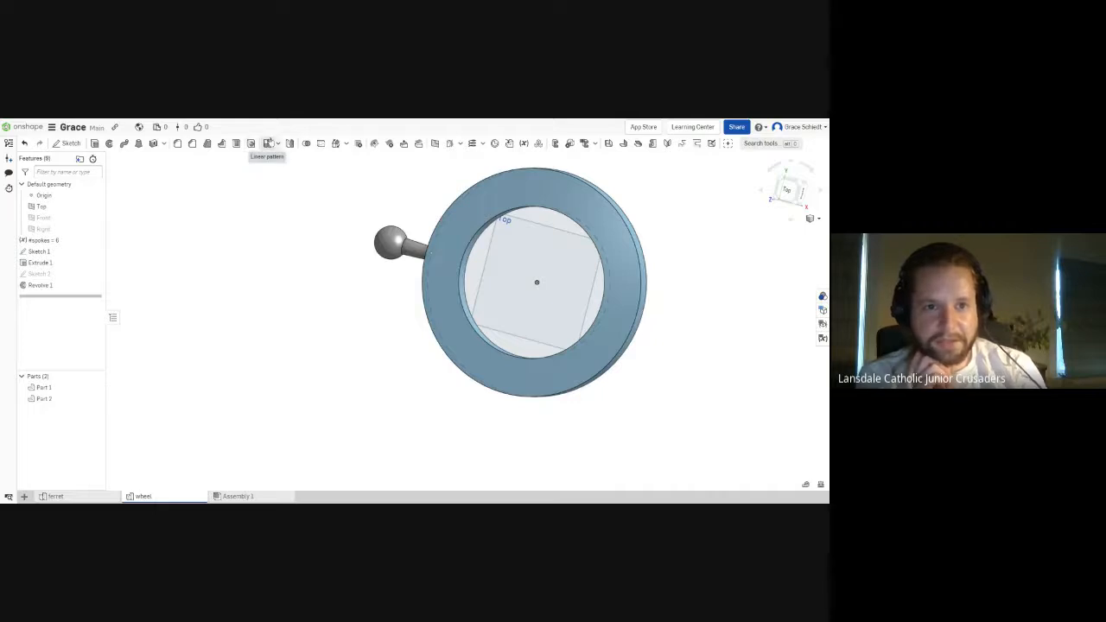
{"action": "left_click", "coordinate": [278, 143]}
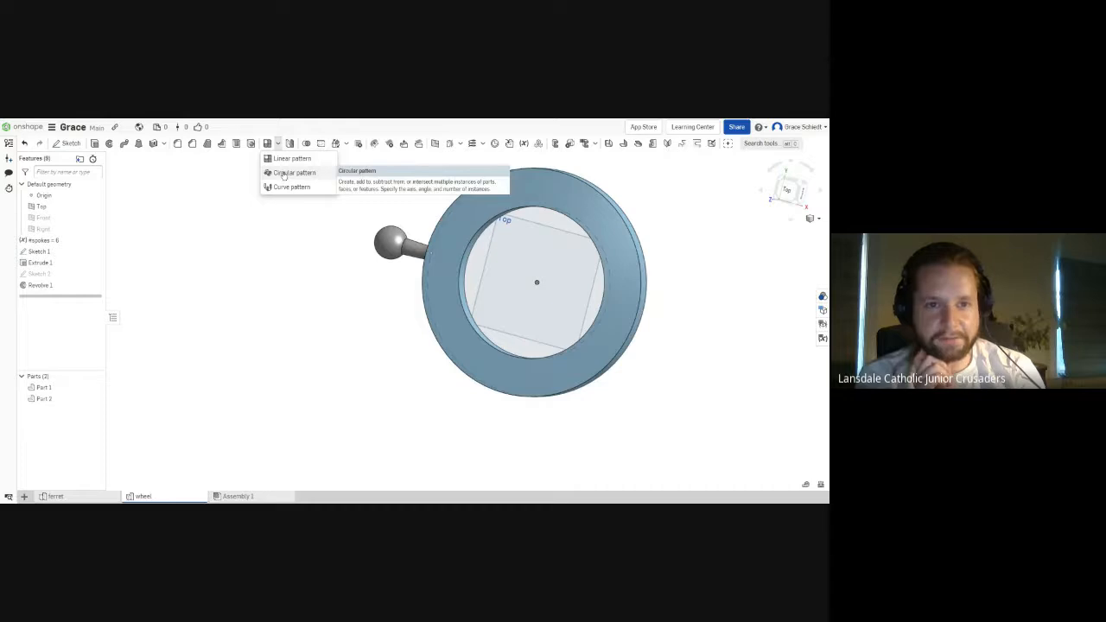
{"action": "left_click", "coordinate": [283, 174]}
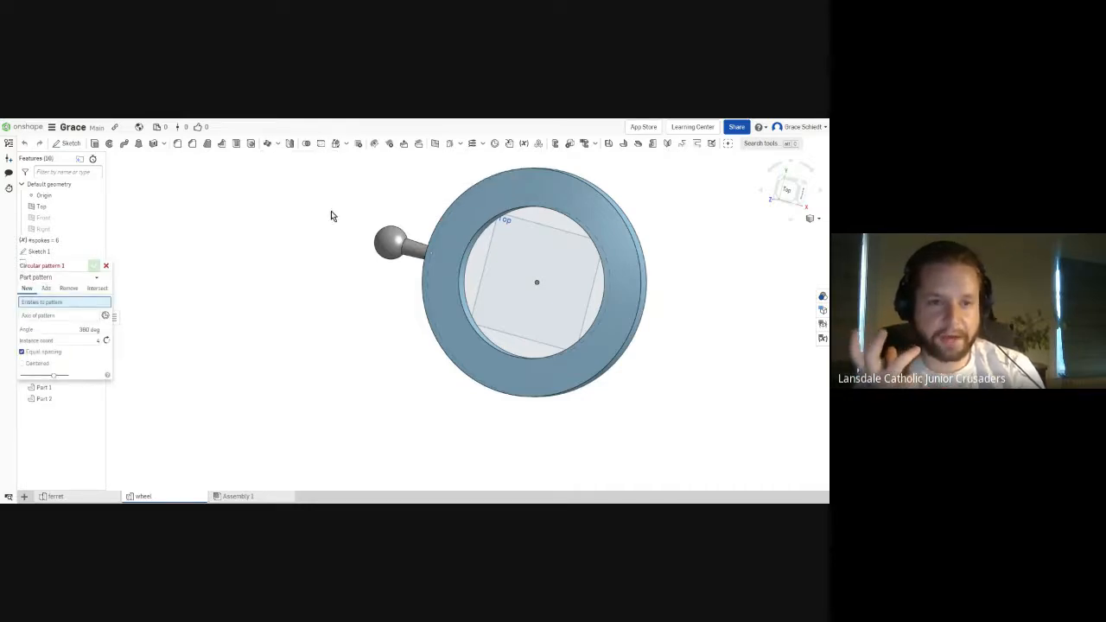
{"action": "left_click", "coordinate": [387, 238]}
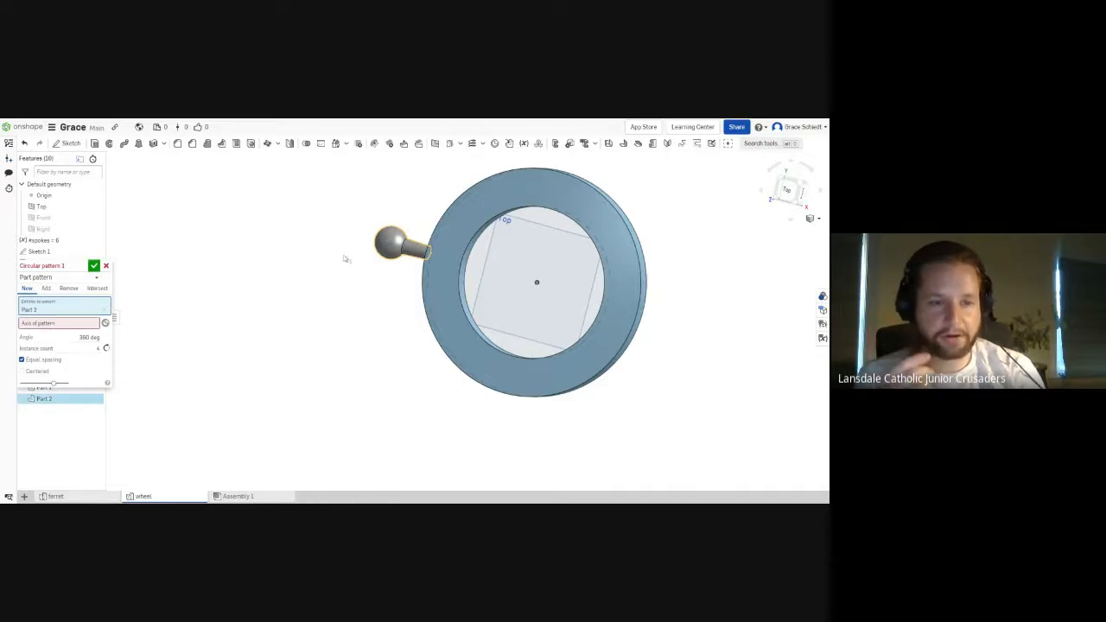
{"action": "left_click", "coordinate": [74, 322]}
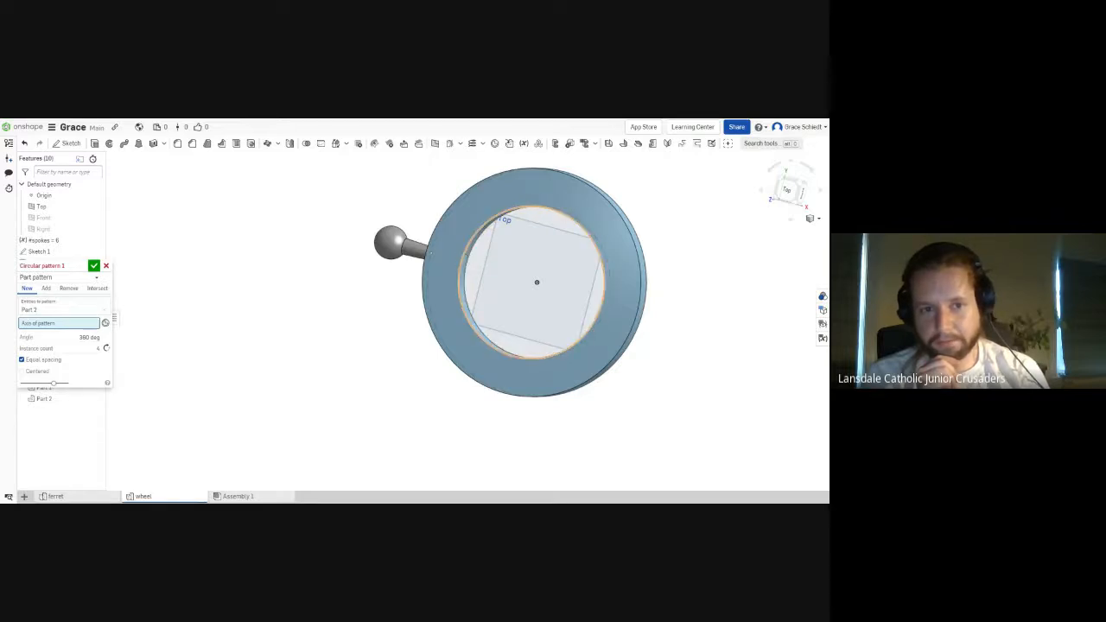
{"action": "left_click", "coordinate": [466, 256]}
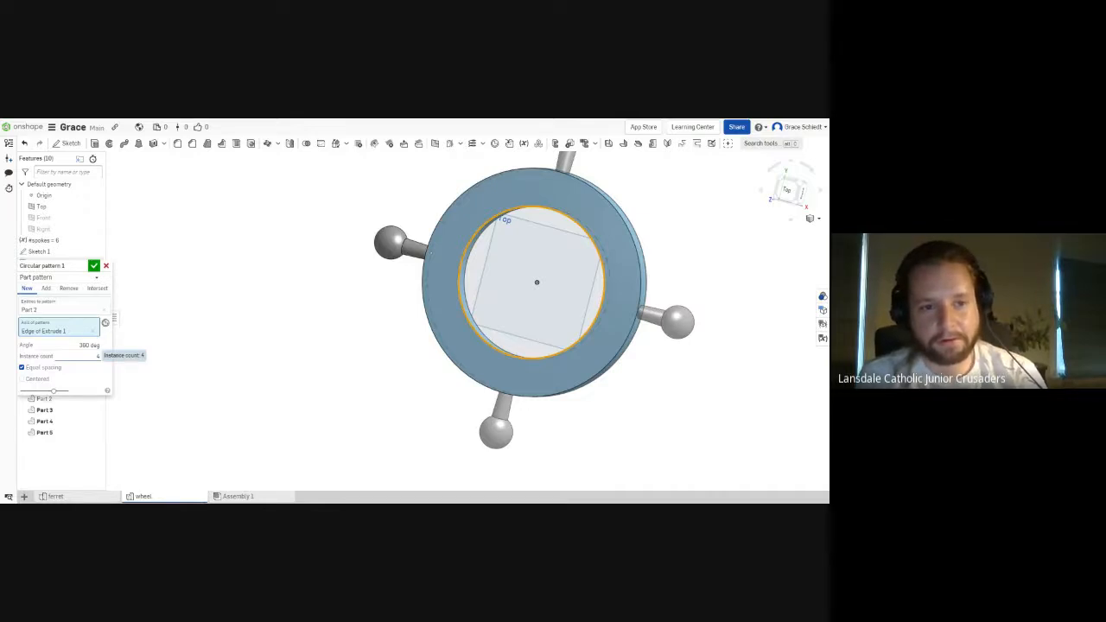
Step: Set the circular pattern's instance count to the #spokes variable and accept the pattern
{"action": "double_click", "coordinate": [98, 356]}
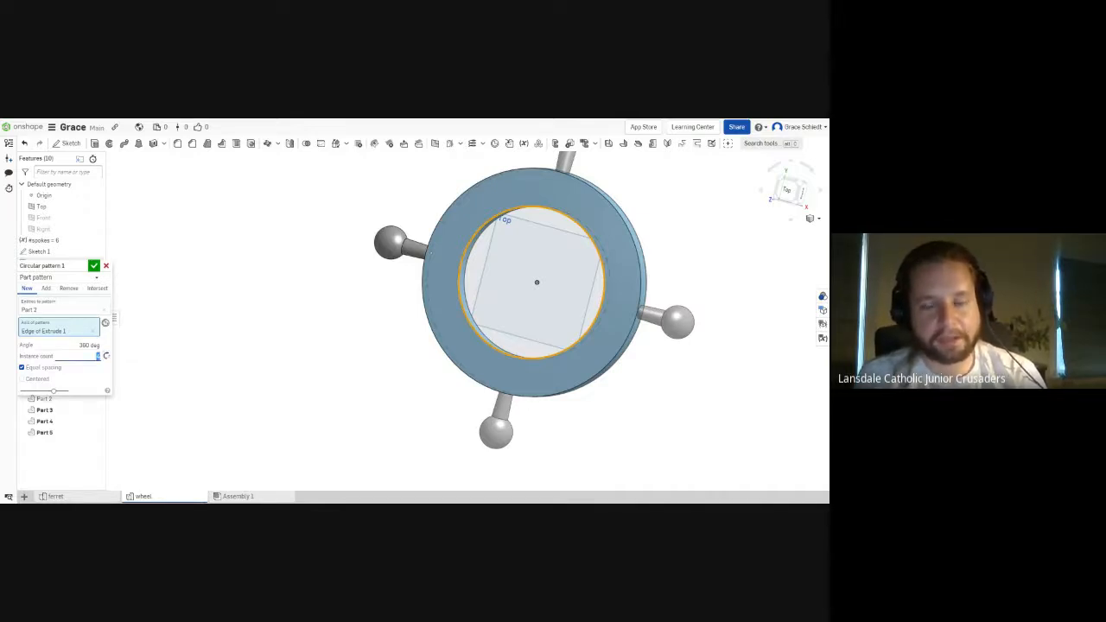
{"action": "type", "text": "#"}
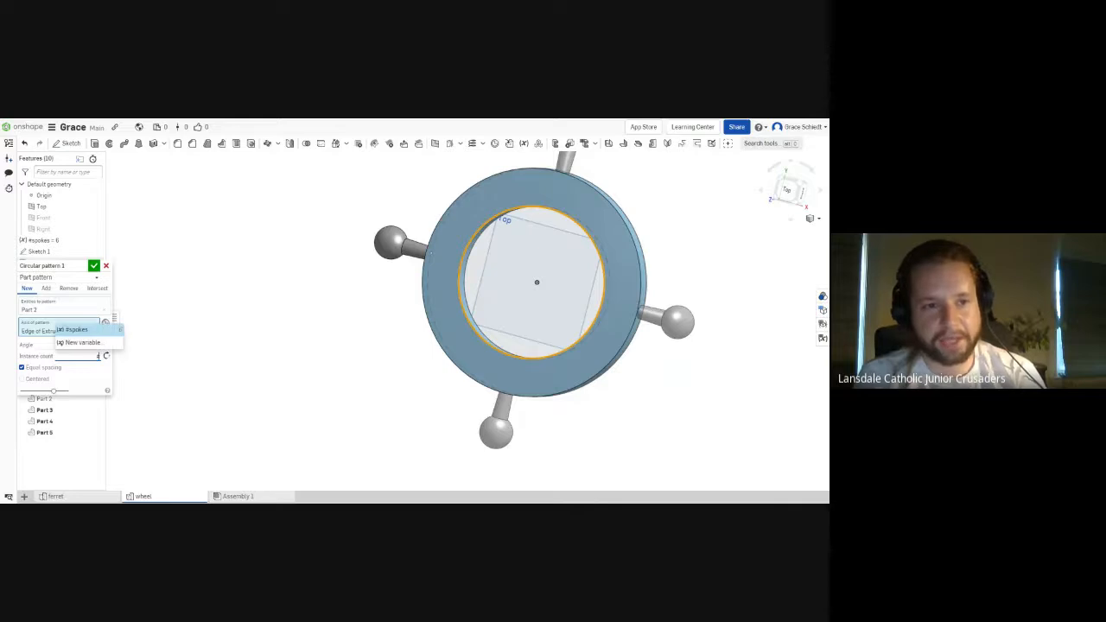
{"action": "left_click", "coordinate": [90, 331]}
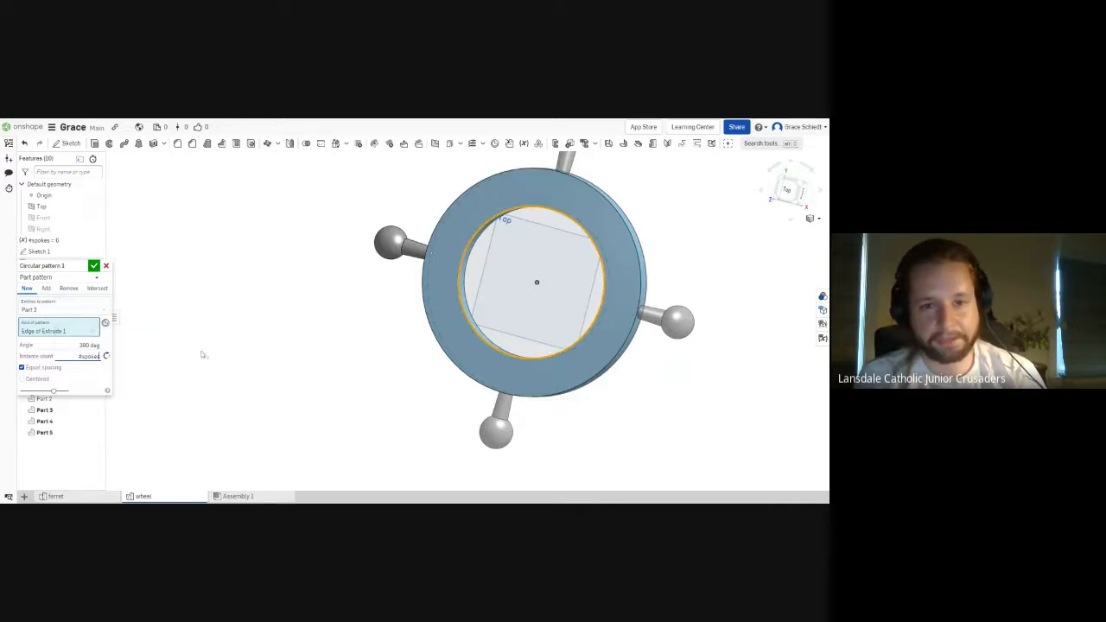
{"action": "scroll", "coordinate": [160, 357], "scroll_direction": "up", "scroll_amount": 2}
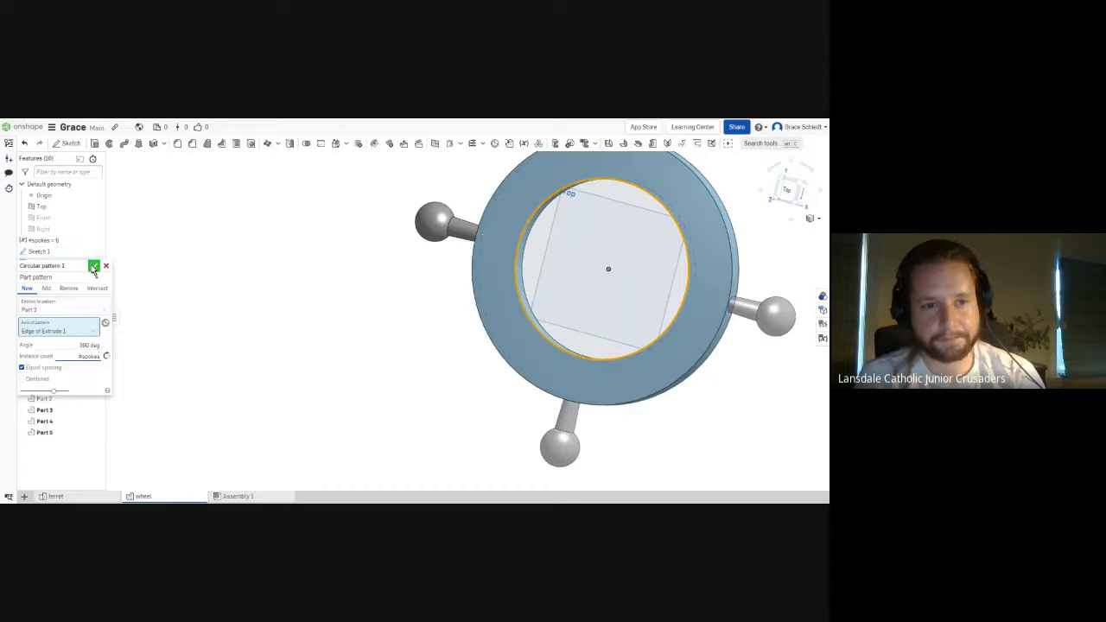
{"action": "scroll", "coordinate": [569, 292], "scroll_direction": "down", "scroll_amount": 1}
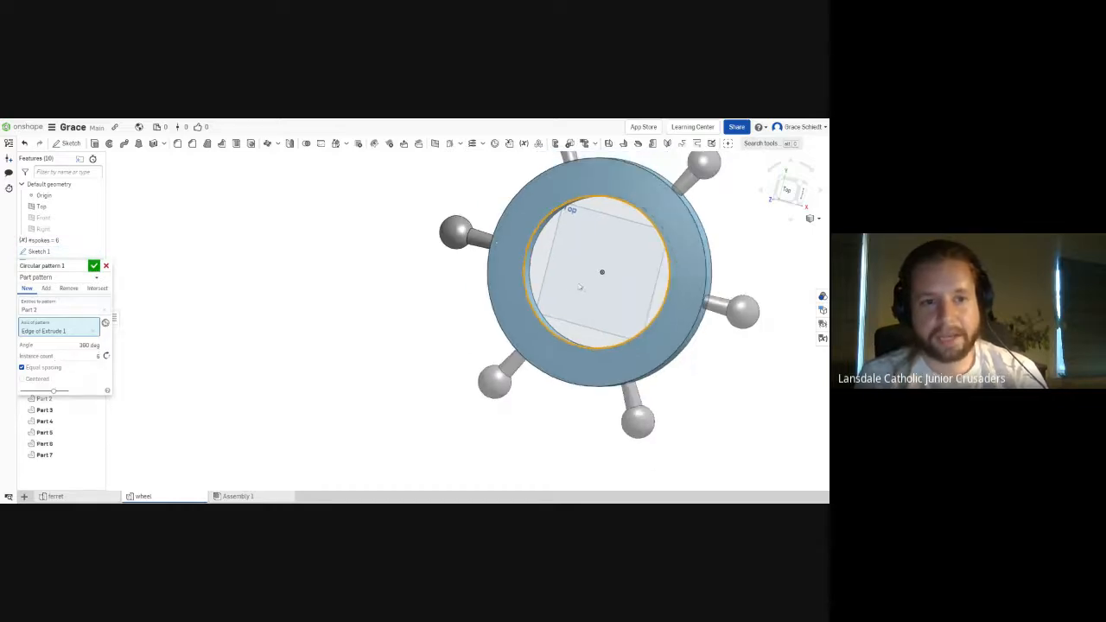
{"action": "left_click", "coordinate": [95, 267]}
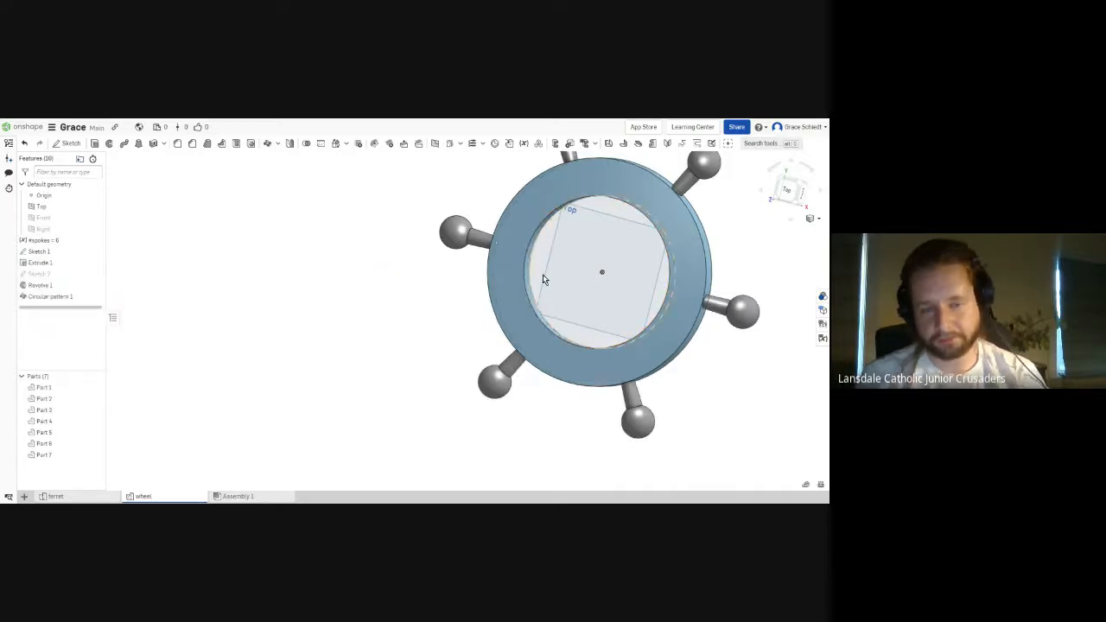
Step: Change the value of the #spokes variable to 8 to update the number of handles around the wheel
{"action": "key", "text": "shift+5"}
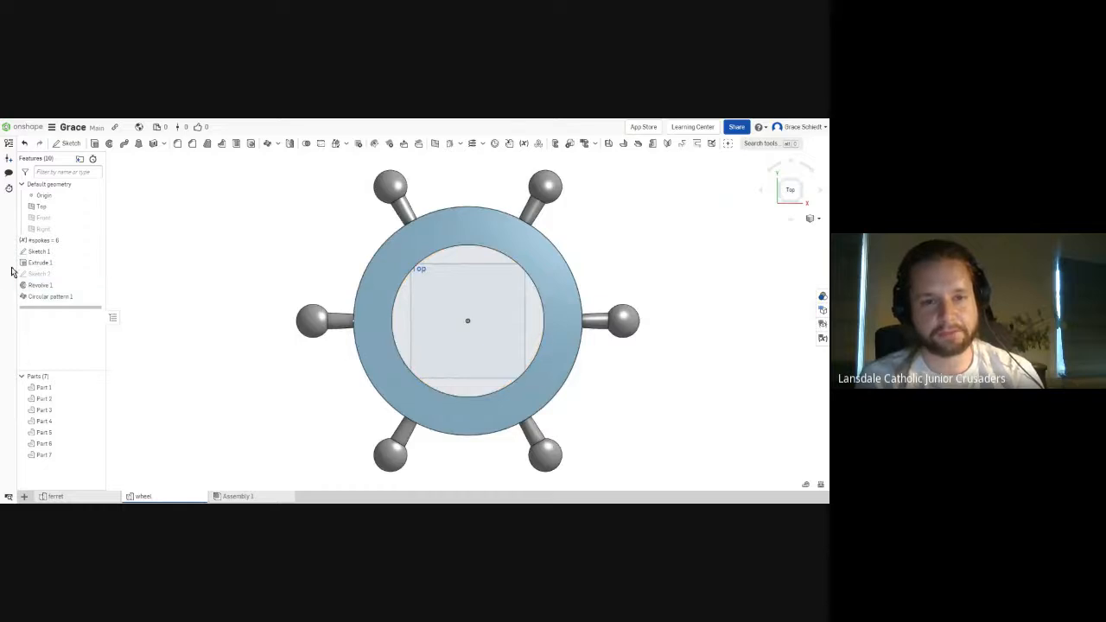
{"action": "left_click", "coordinate": [36, 242]}
{"action": "double_click", "coordinate": [36, 242]}
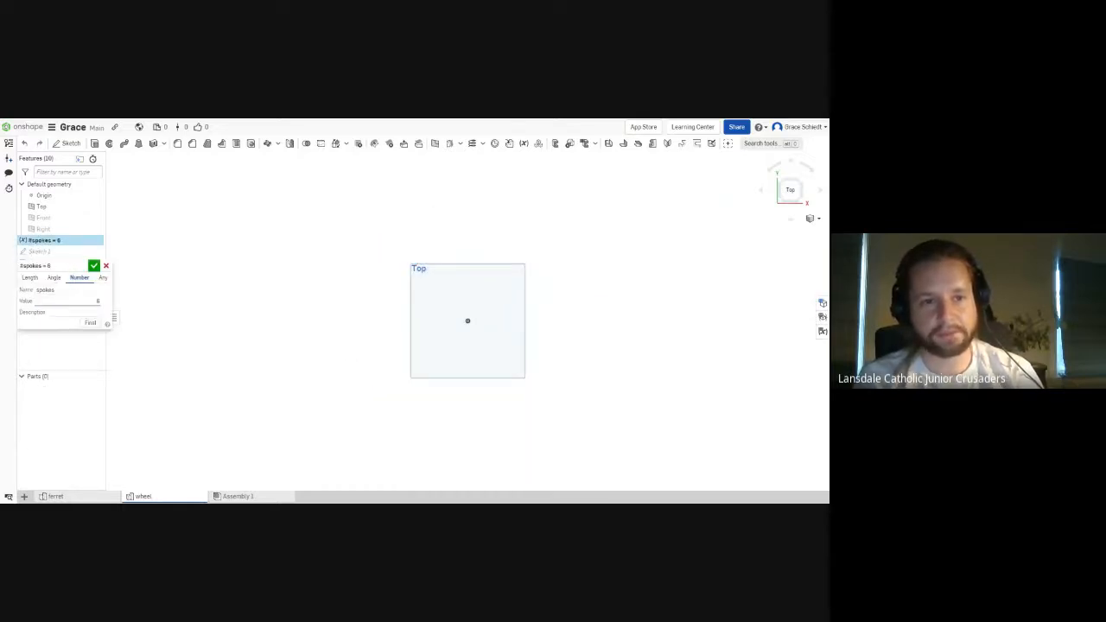
{"action": "left_click", "coordinate": [86, 302]}
{"action": "type", "text": "8"}
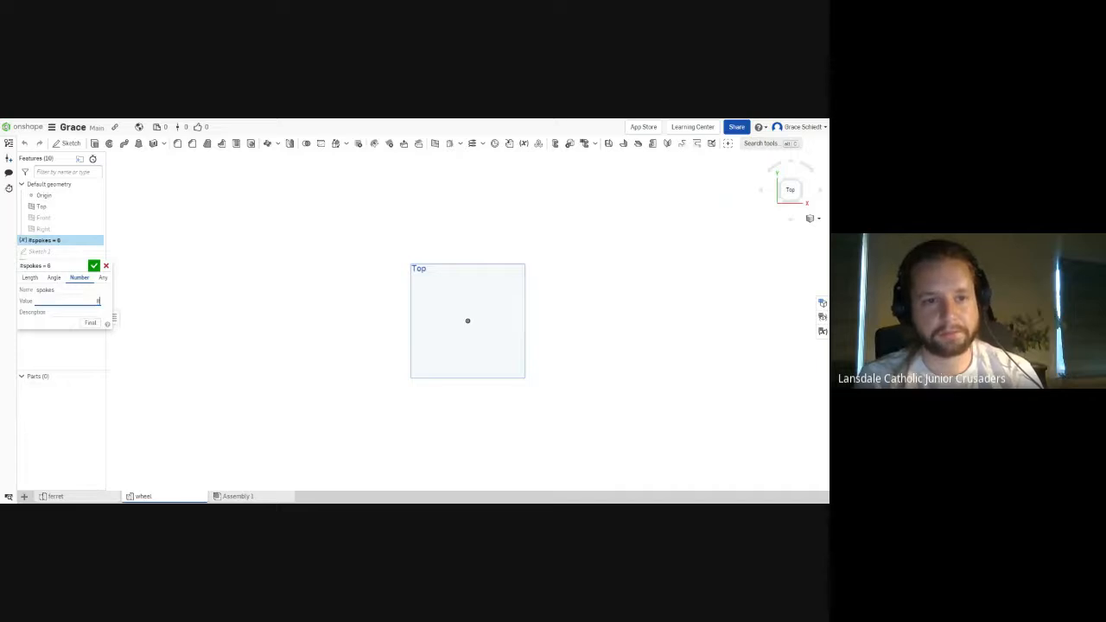
{"action": "left_click", "coordinate": [93, 266]}
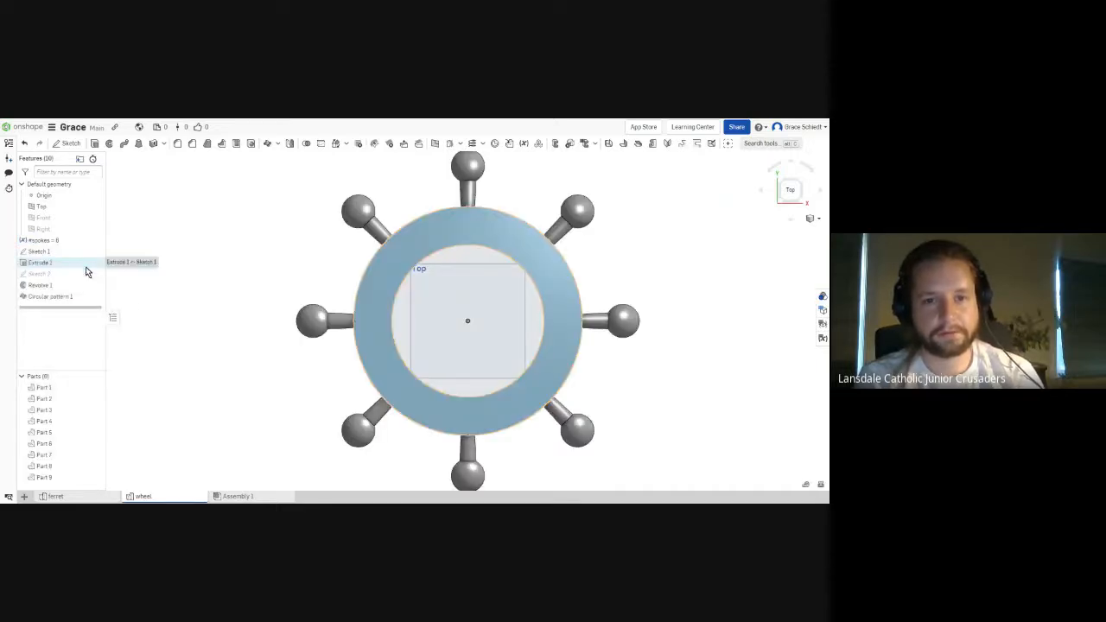
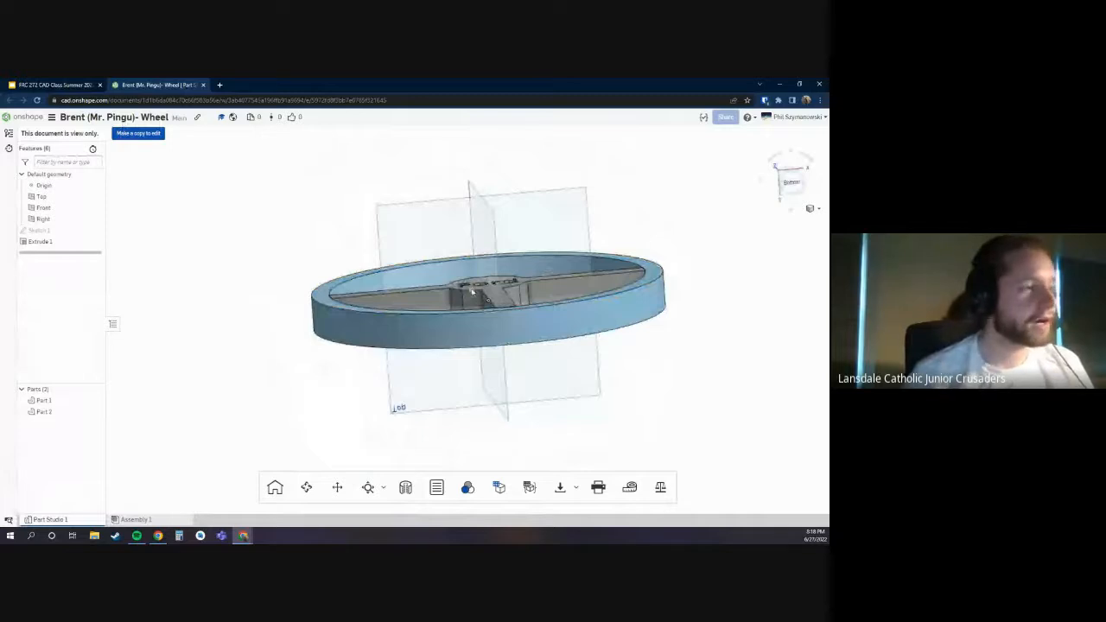
Step: Examine the shared steering wheel model's rim, spokes and lettered hub from several angles, and highlight the geometry made by Extrude 1
{"action": "right_click_drag", "start_coordinate": [472, 292], "coordinate": [405, 251]}
{"action": "scroll", "coordinate": [405, 251], "scroll_direction": "up", "scroll_amount": 2}
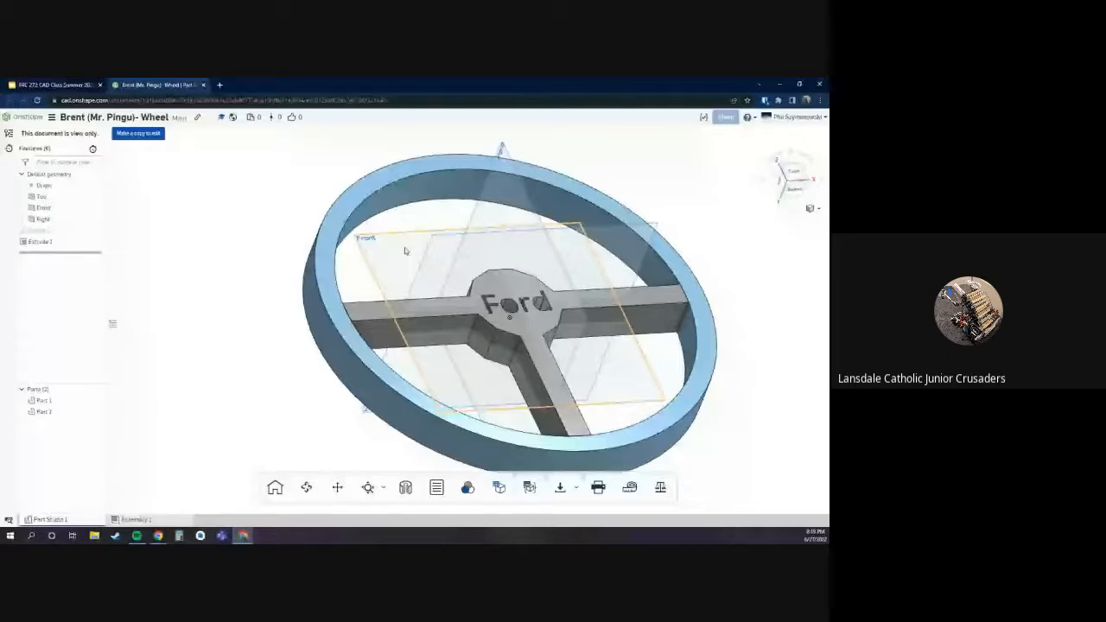
{"action": "right_click_drag", "start_coordinate": [405, 251], "coordinate": [346, 246]}
{"action": "left_click", "coordinate": [40, 242]}
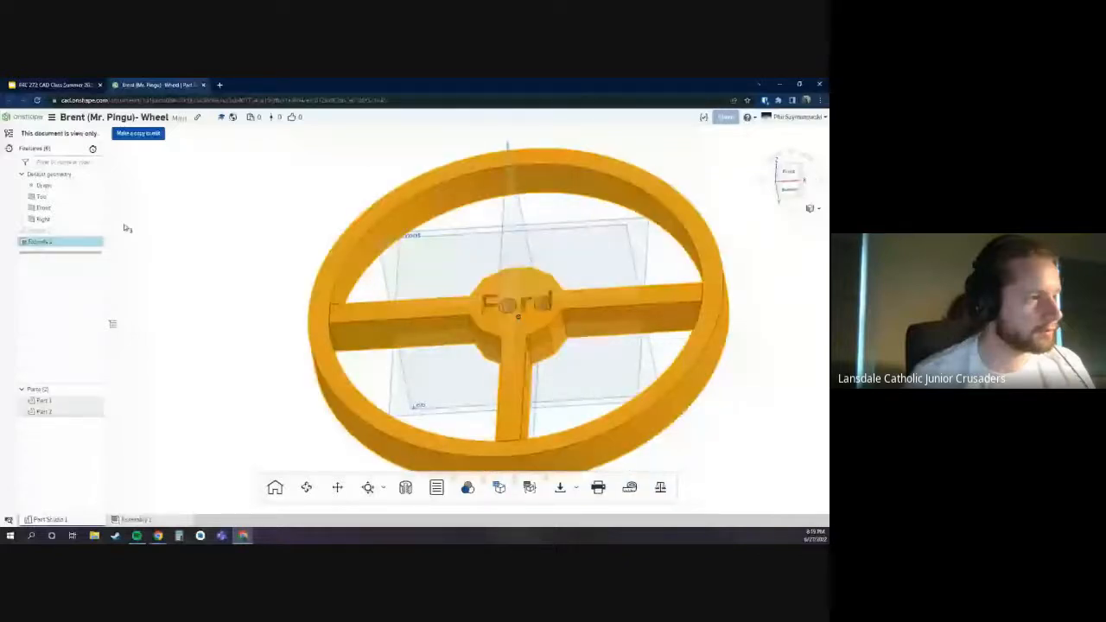
{"action": "left_click", "coordinate": [127, 229]}
{"action": "right_click_drag", "start_coordinate": [372, 326], "coordinate": [429, 332]}
{"action": "scroll", "coordinate": [429, 333], "scroll_direction": "up", "scroll_amount": 3}
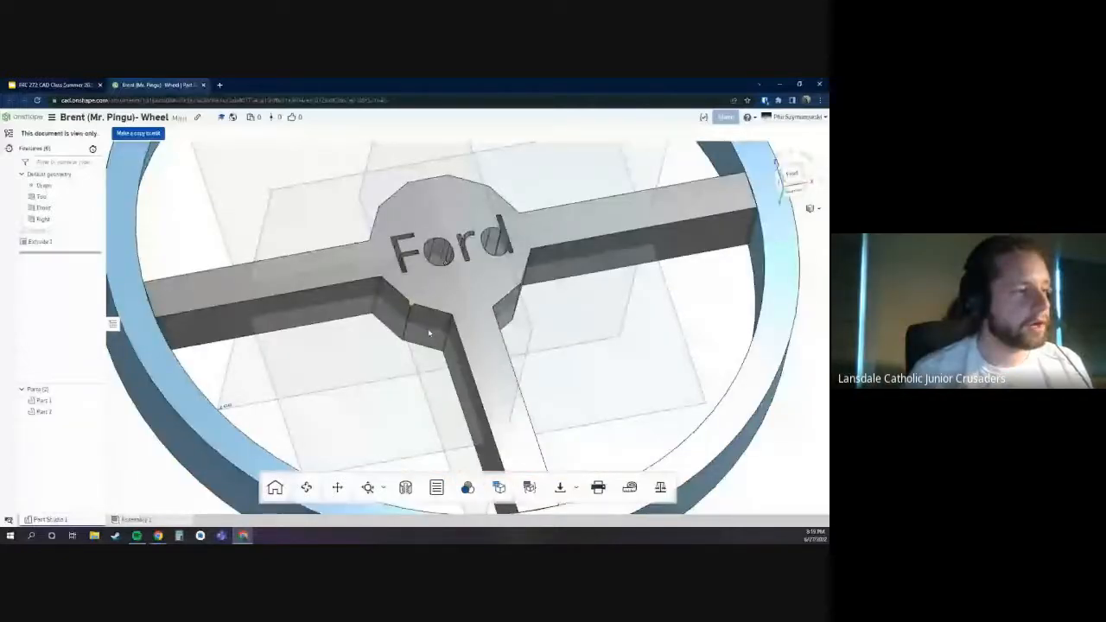
{"action": "right_click_drag", "start_coordinate": [429, 333], "coordinate": [362, 229]}
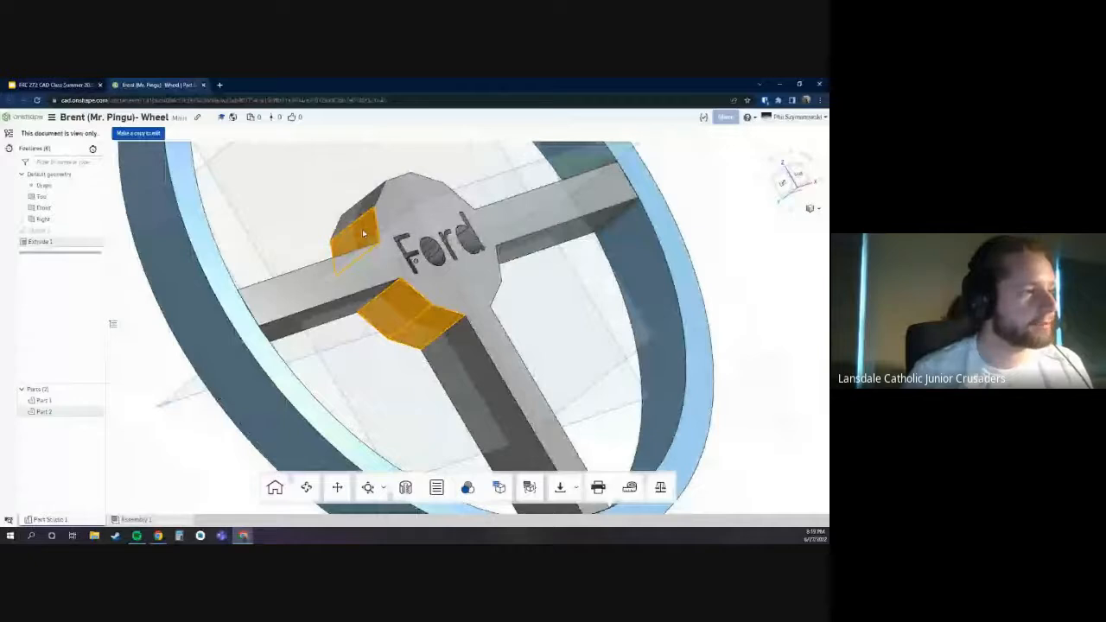
{"action": "right_click_drag", "start_coordinate": [362, 229], "coordinate": [193, 280]}
{"action": "scroll", "coordinate": [366, 288], "scroll_direction": "down", "scroll_amount": 5}
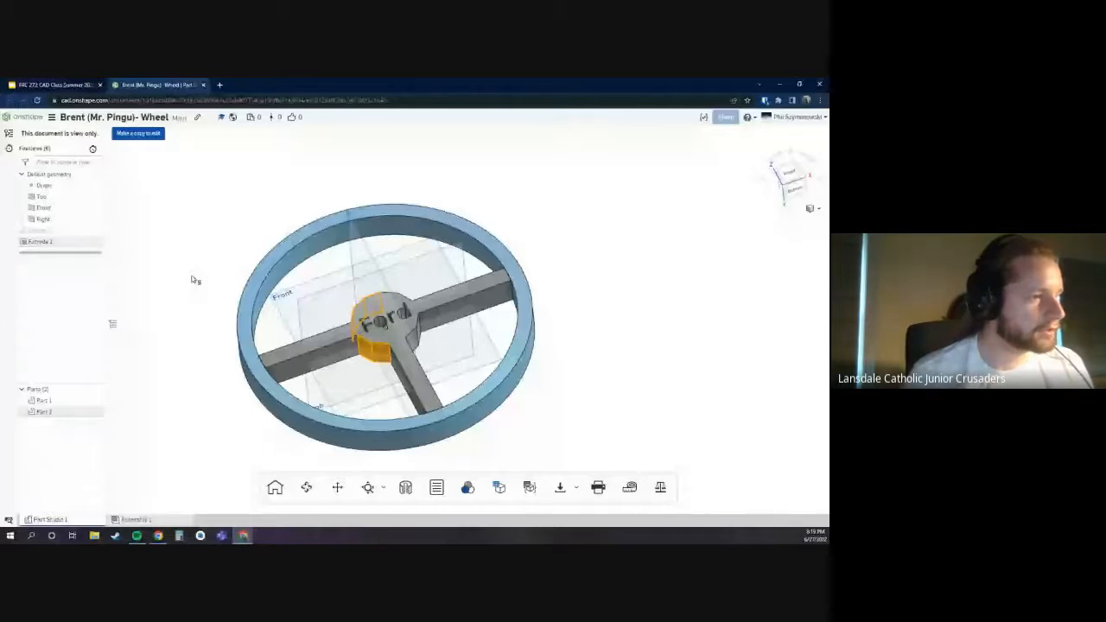
Step: Open Sketch 1 of the shared steering wheel and examine its rim, spoke and hub geometry and dimensions face-on
{"action": "double_click", "coordinate": [40, 231]}
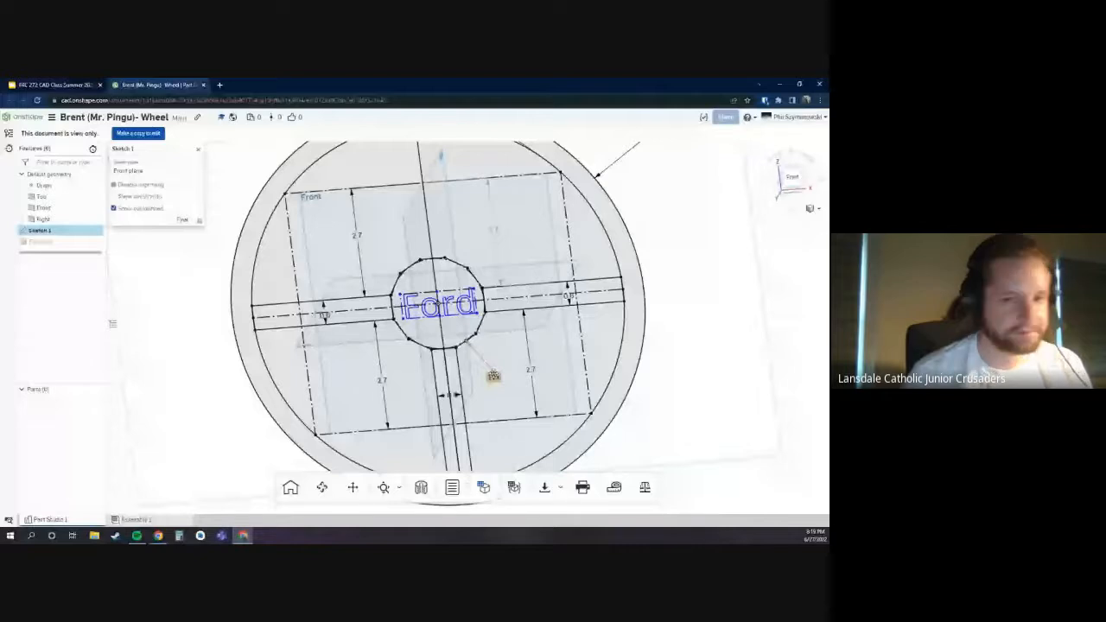
{"action": "key", "text": "f"}
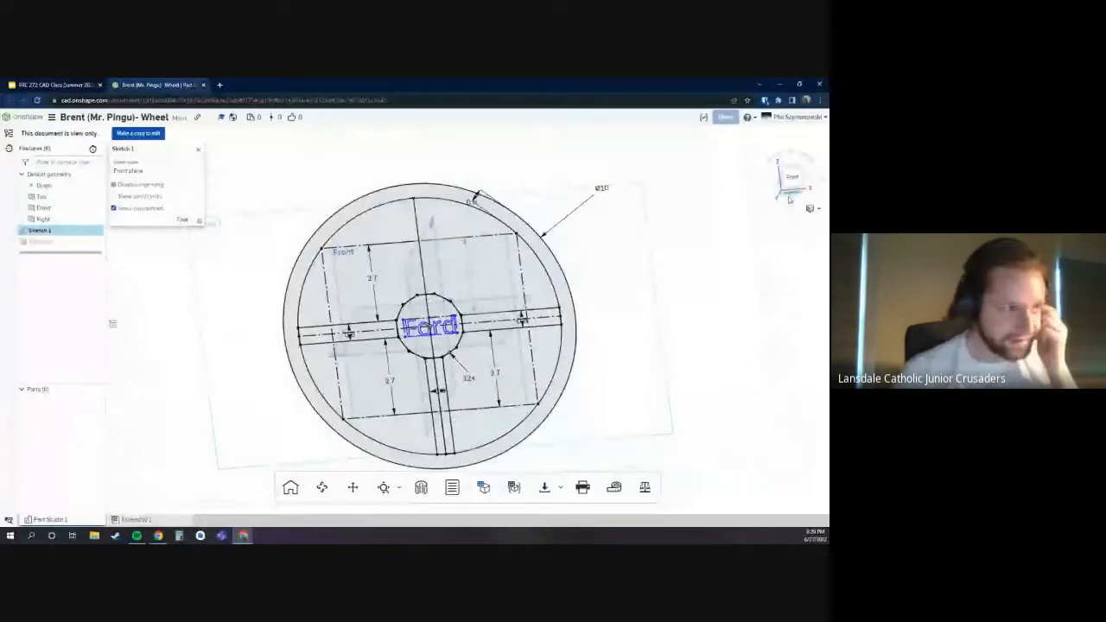
{"action": "scroll", "coordinate": [452, 248], "scroll_direction": "up", "scroll_amount": 3}
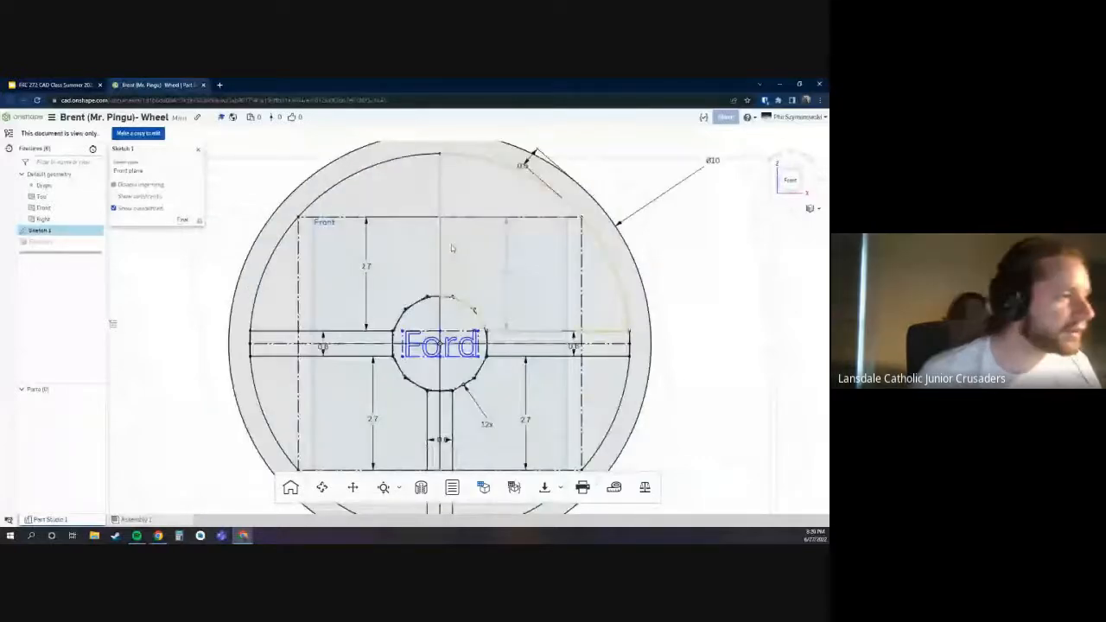
{"action": "scroll", "coordinate": [420, 231], "scroll_direction": "down", "scroll_amount": 2}
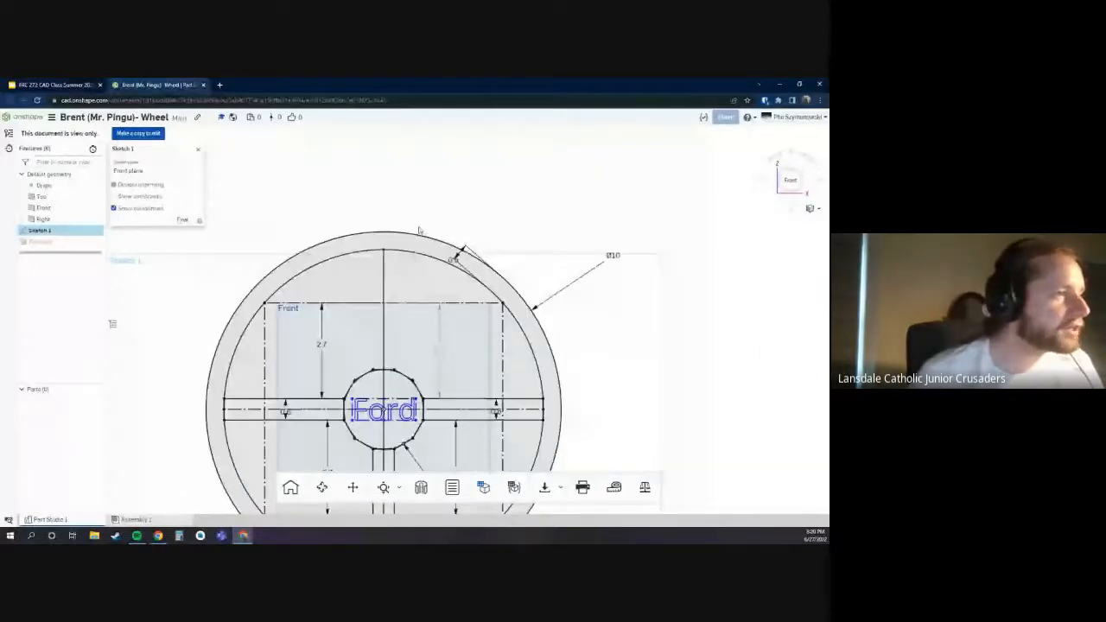
{"action": "scroll", "coordinate": [419, 231], "scroll_direction": "down", "scroll_amount": 3}
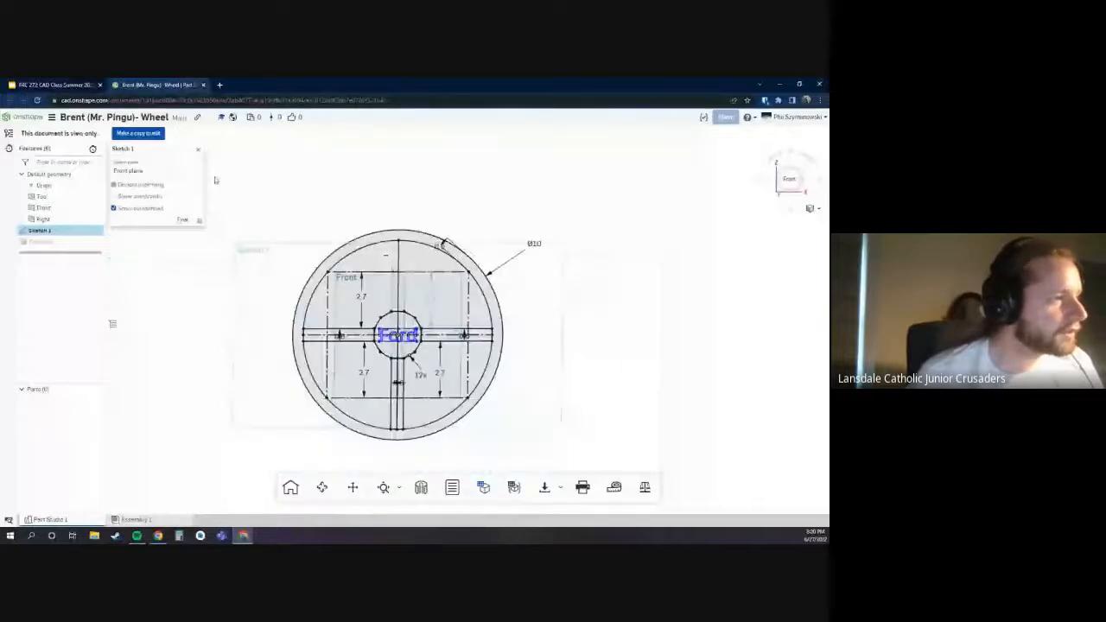
Step: Close Sketch 1 and examine the shared steering wheel's rim, spokes and lettered hub in 3D from several angles
{"action": "left_click", "coordinate": [198, 150]}
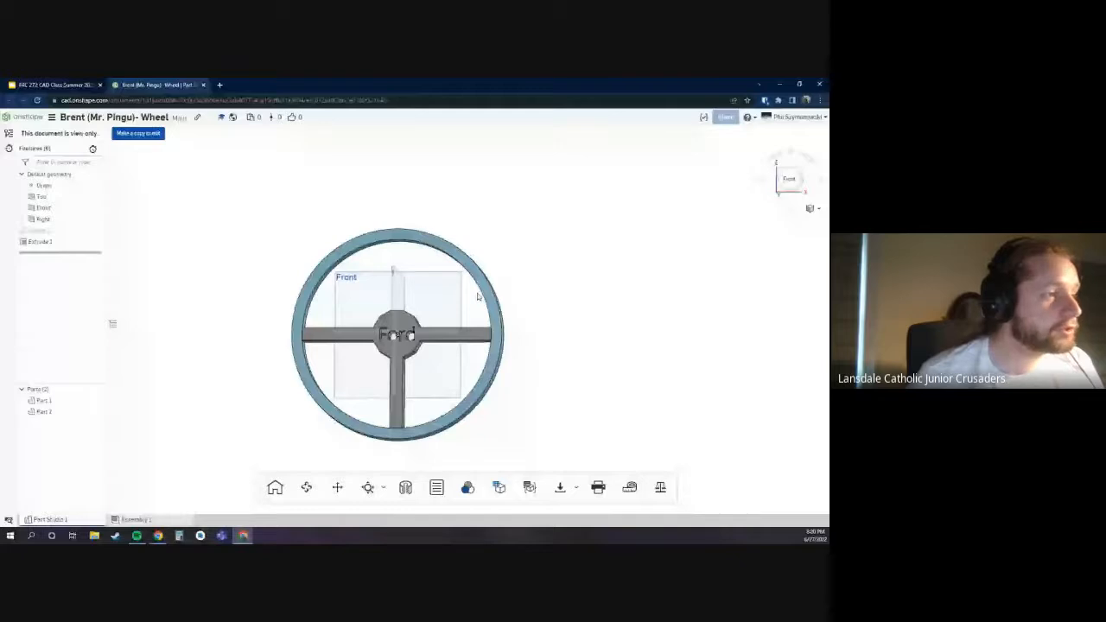
{"action": "right_click_drag", "start_coordinate": [478, 297], "coordinate": [389, 353]}
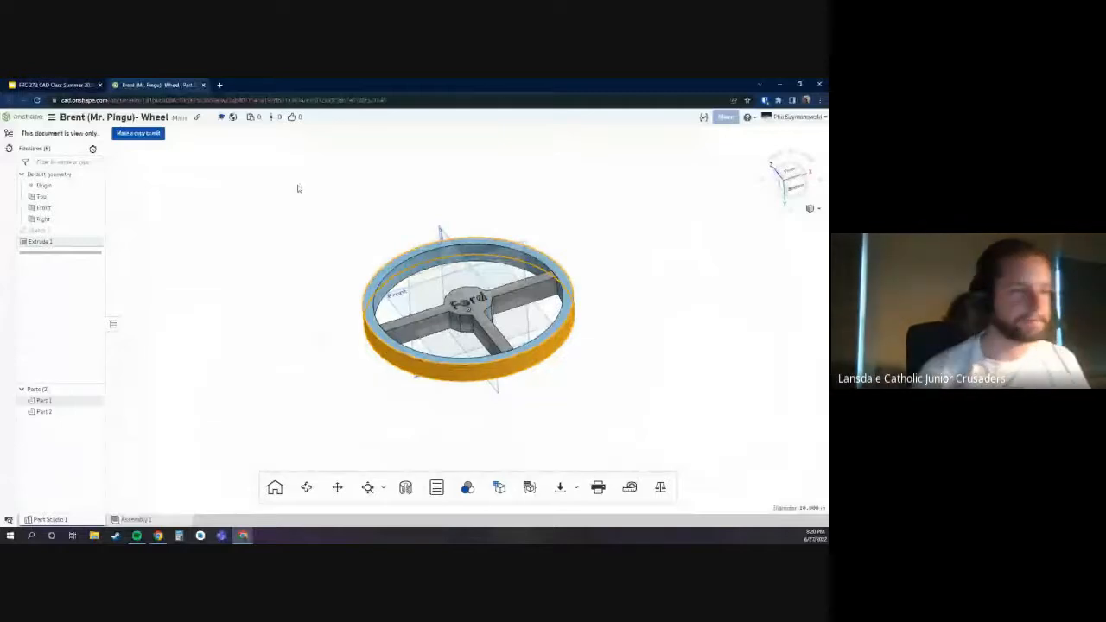
{"action": "left_click", "coordinate": [381, 210]}
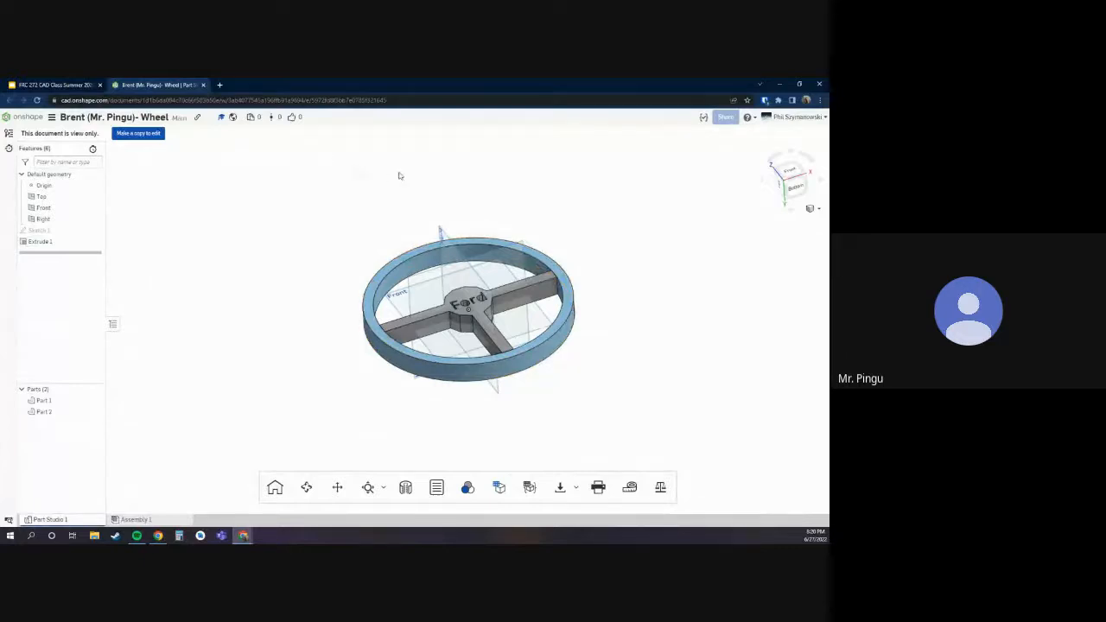
{"action": "right_click_drag", "start_coordinate": [395, 186], "coordinate": [429, 321]}
{"action": "left_click", "coordinate": [428, 320]}
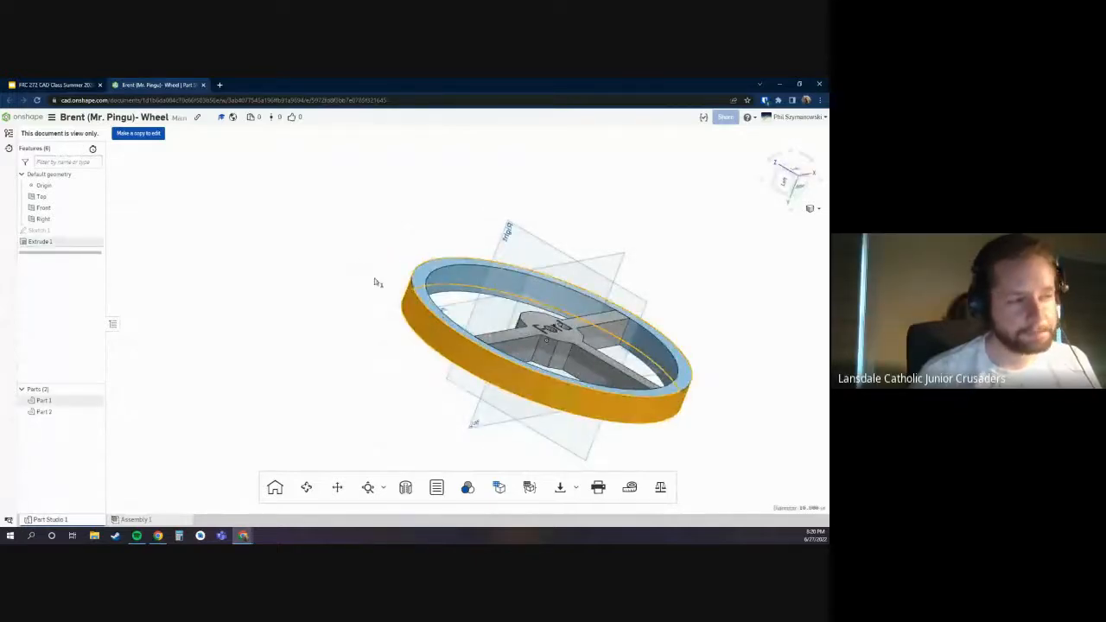
{"action": "right_click_drag", "start_coordinate": [377, 282], "coordinate": [380, 234]}
{"action": "left_click", "coordinate": [509, 216]}
{"action": "left_click", "coordinate": [518, 242]}
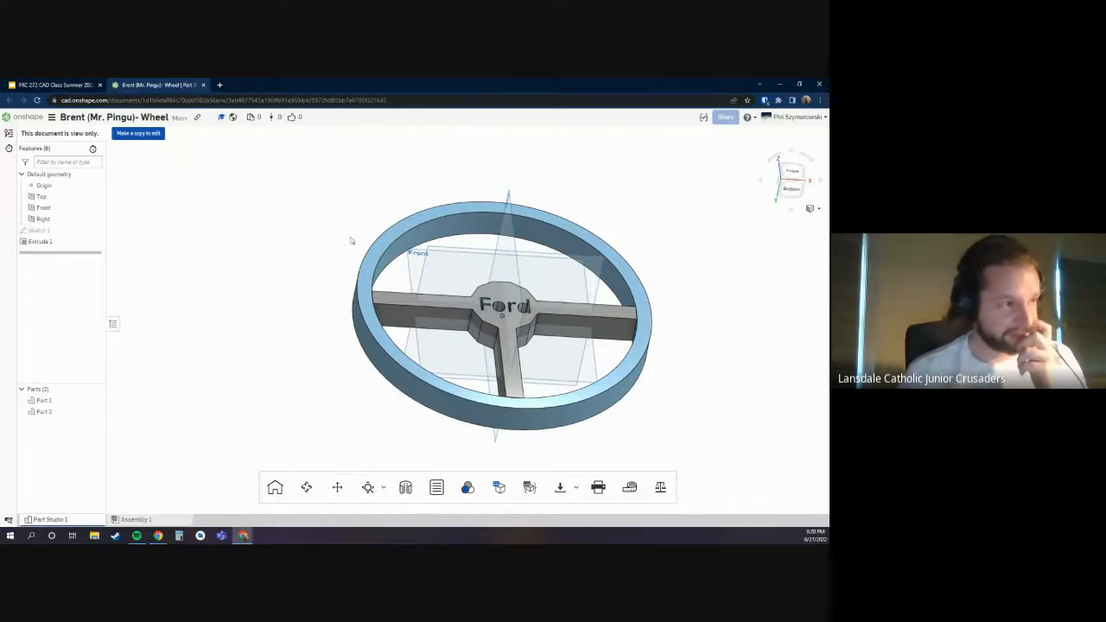
Step: Highlight the rim's flat face and edges and examine its cross-section and outer side up close
{"action": "scroll", "coordinate": [414, 227], "scroll_direction": "up", "scroll_amount": 3}
{"action": "scroll", "coordinate": [414, 226], "scroll_direction": "down", "scroll_amount": 1}
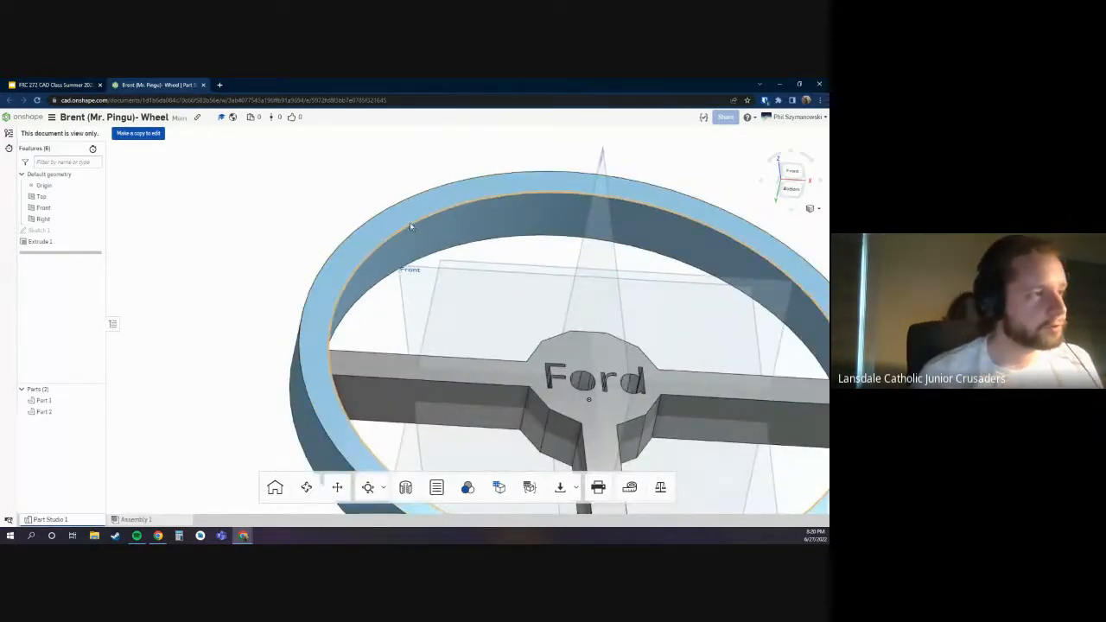
{"action": "left_click", "coordinate": [391, 213]}
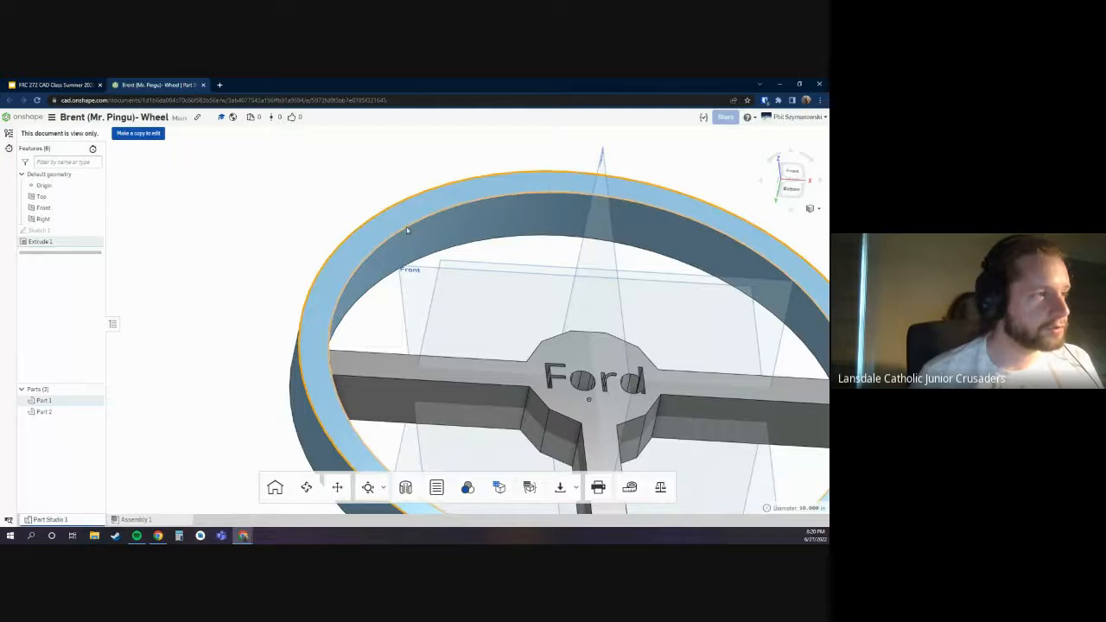
{"action": "right_click_drag", "start_coordinate": [456, 248], "coordinate": [377, 267]}
{"action": "scroll", "coordinate": [474, 228], "scroll_direction": "down", "scroll_amount": 5}
{"action": "right_click_drag", "start_coordinate": [420, 141], "coordinate": [430, 182]}
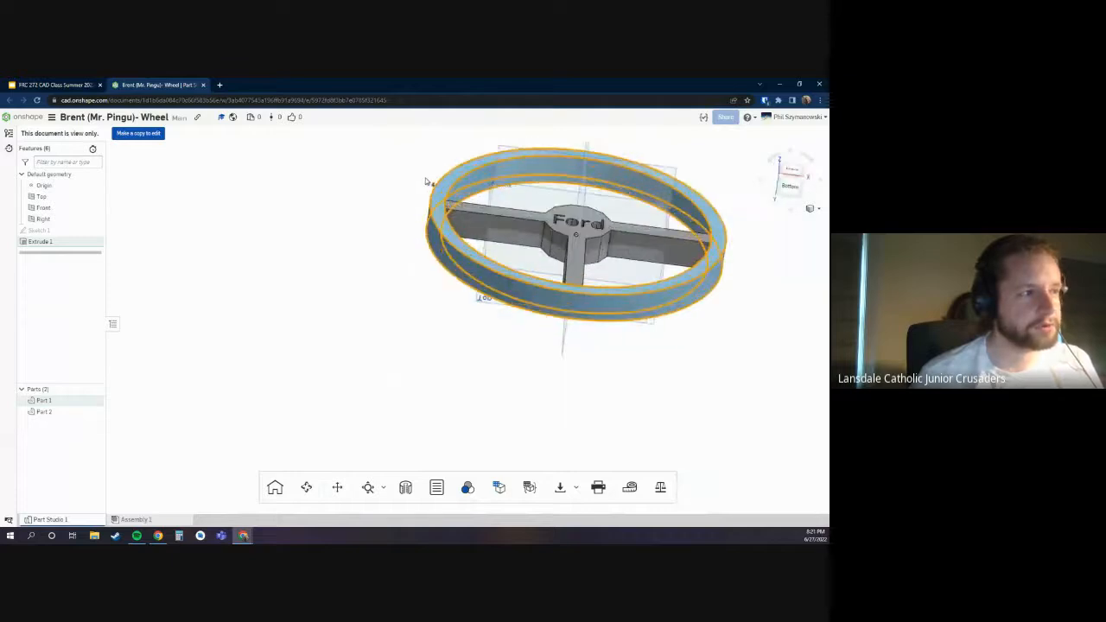
{"action": "scroll", "coordinate": [431, 227], "scroll_direction": "up", "scroll_amount": 5}
{"action": "right_click_drag", "start_coordinate": [480, 275], "coordinate": [449, 303]}
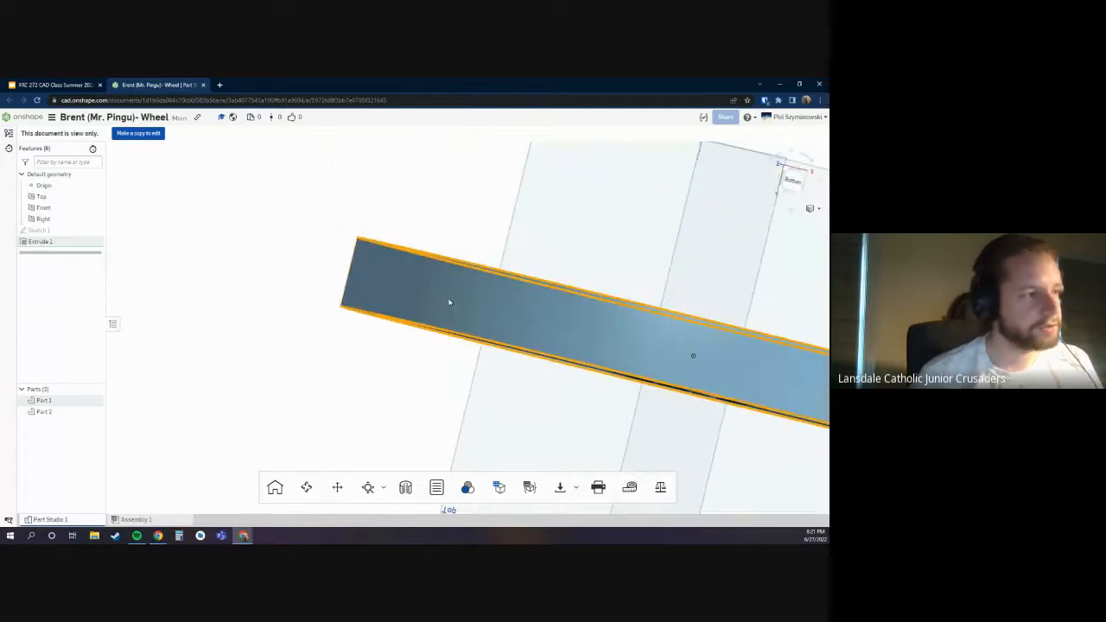
{"action": "right_click_drag", "start_coordinate": [432, 230], "coordinate": [395, 257]}
{"action": "mouse_move", "coordinate": [401, 317]}
{"action": "right_mouse_down"}
{"action": "mouse_move", "coordinate": [420, 294]}
{"action": "mouse_move", "coordinate": [447, 299]}
{"action": "mouse_move", "coordinate": [407, 295]}
{"action": "right_mouse_up"}
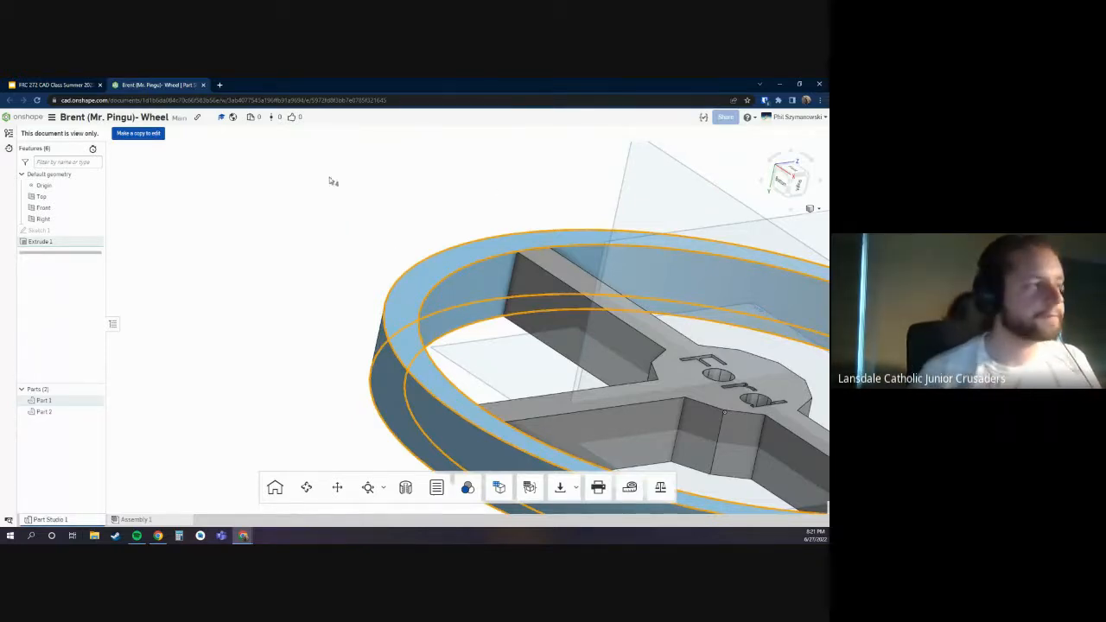
Step: Clear the selection and examine the spoke-to-rim joints and the wheel's thickness, including straight on in the Bottom view
{"action": "left_click", "coordinate": [245, 210]}
{"action": "right_click_drag", "start_coordinate": [403, 254], "coordinate": [434, 257]}
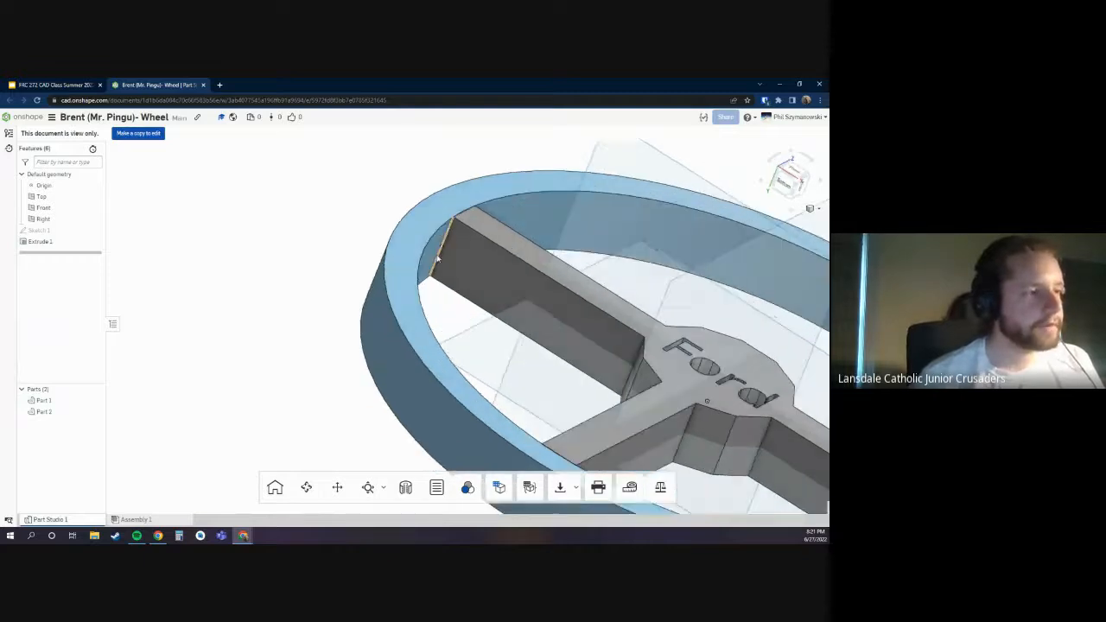
{"action": "right_click_drag", "start_coordinate": [346, 252], "coordinate": [476, 220]}
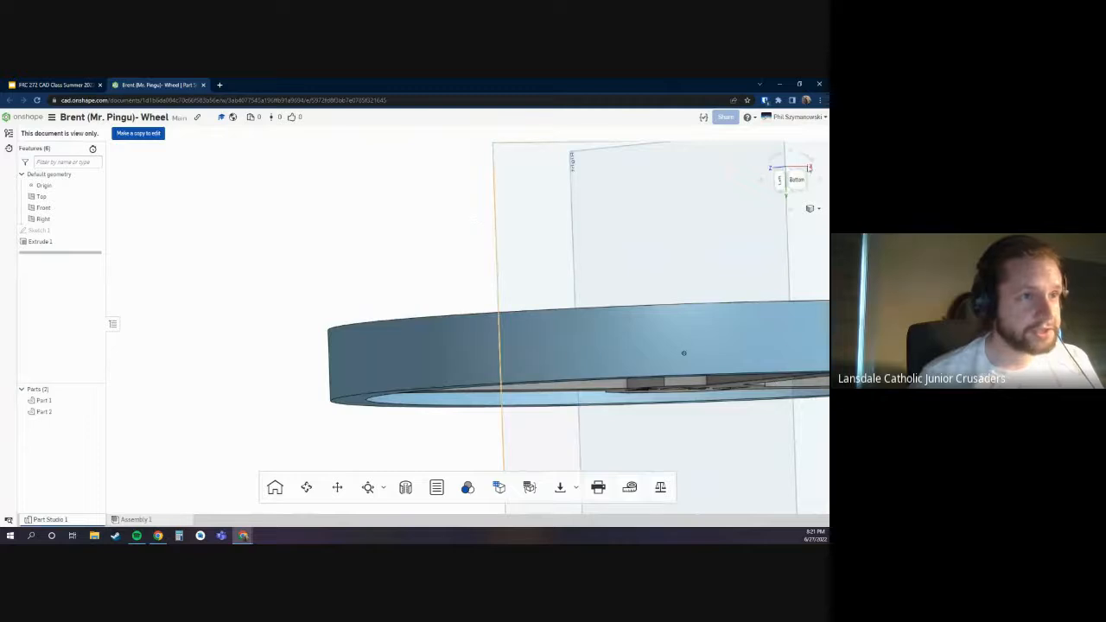
{"action": "left_click", "coordinate": [796, 180]}
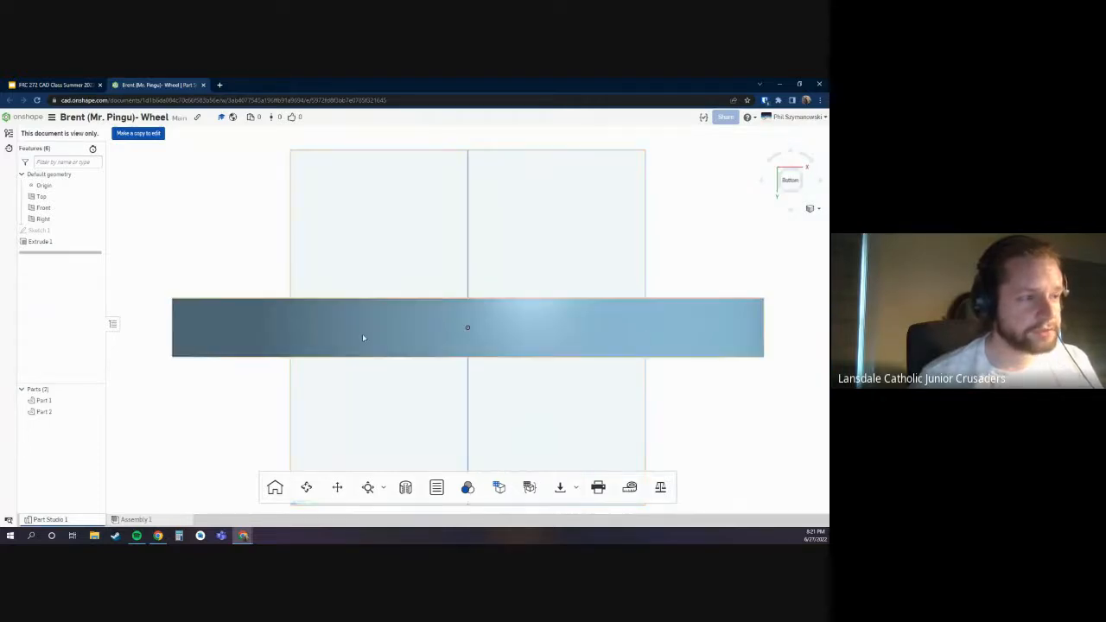
{"action": "right_click_drag", "start_coordinate": [370, 340], "coordinate": [380, 343]}
{"action": "scroll", "coordinate": [743, 394], "scroll_direction": "down", "scroll_amount": 4}
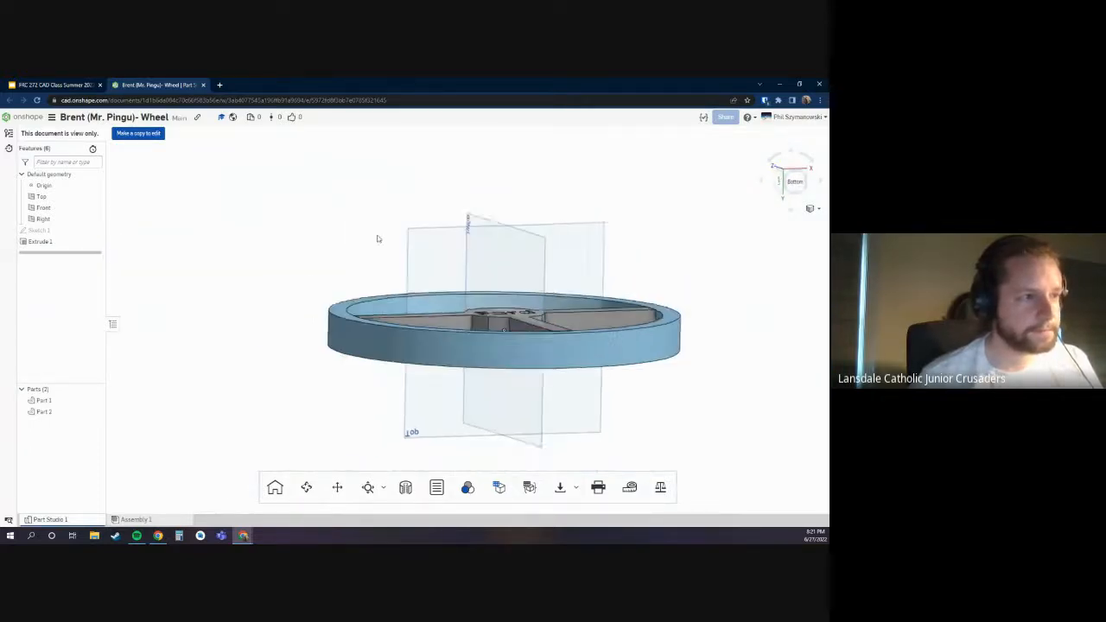
{"action": "scroll", "coordinate": [378, 239], "scroll_direction": "up", "scroll_amount": 3}
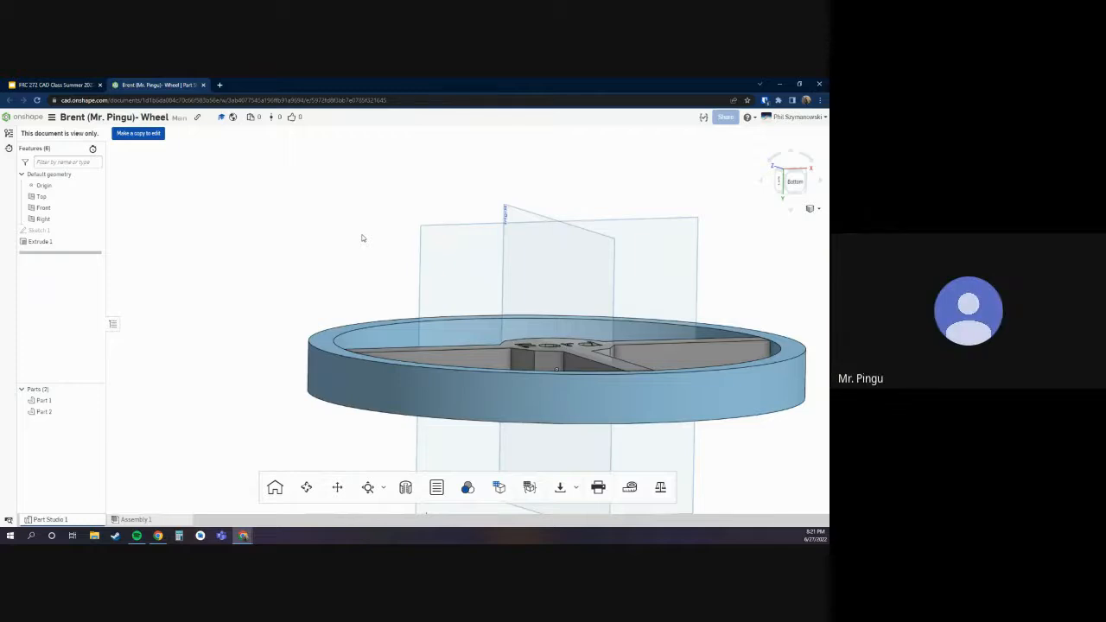
{"action": "right_click_drag", "start_coordinate": [409, 294], "coordinate": [368, 351]}
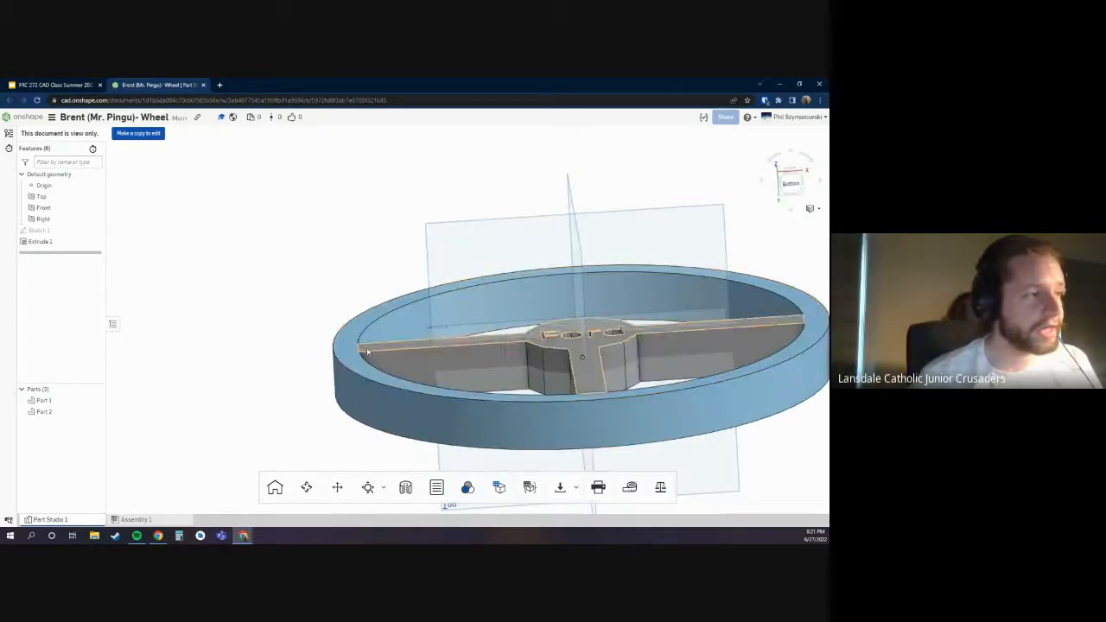
Step: Highlight the rim's flat face, then the Top and Right planes, and compare their position with the wheel in the Left view
{"action": "left_click", "coordinate": [348, 357]}
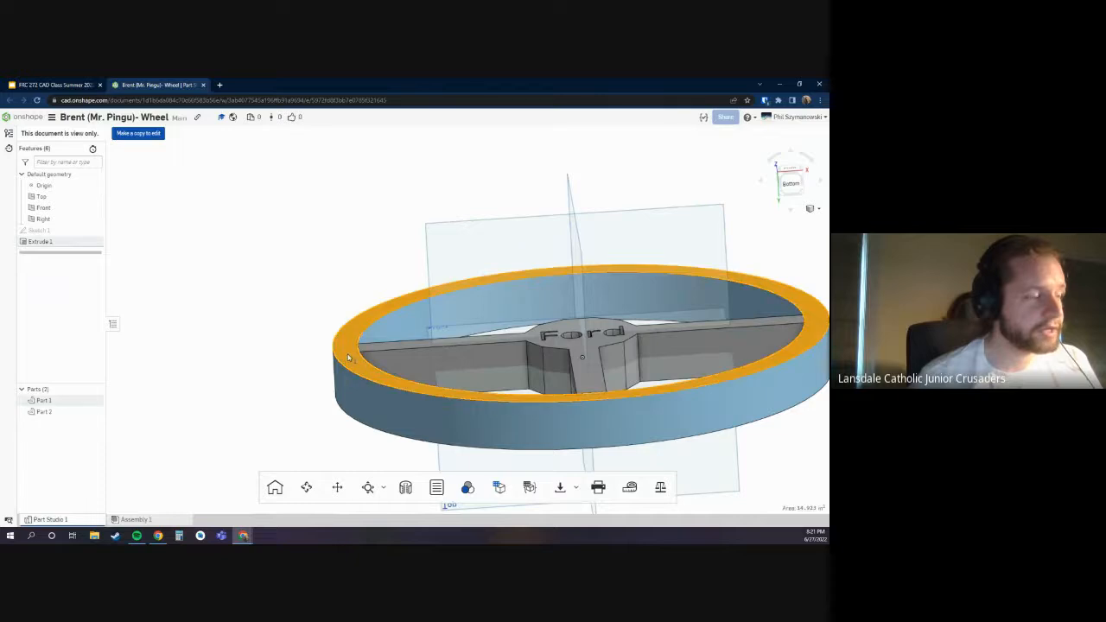
{"action": "left_click", "coordinate": [464, 198]}
{"action": "left_click", "coordinate": [504, 237]}
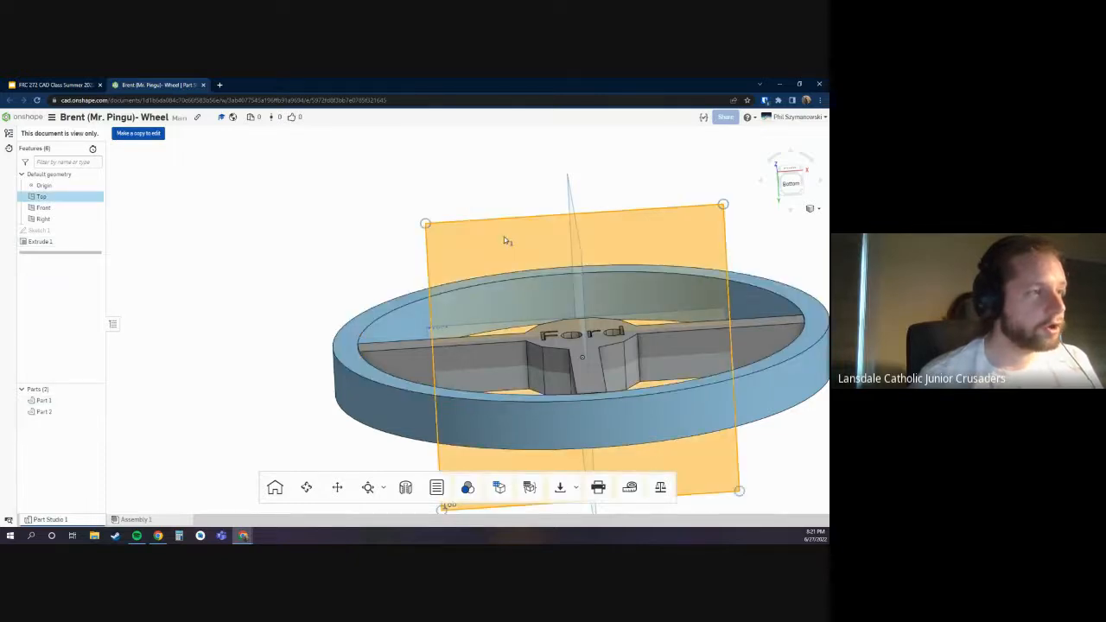
{"action": "key", "text": "n"}
{"action": "right_click_drag", "start_coordinate": [510, 308], "coordinate": [480, 288]}
{"action": "scroll", "coordinate": [480, 289], "scroll_direction": "down", "scroll_amount": 3}
{"action": "right_click_drag", "start_coordinate": [642, 345], "coordinate": [618, 289]}
{"action": "left_click", "coordinate": [553, 242]}
{"action": "left_click", "coordinate": [788, 182]}
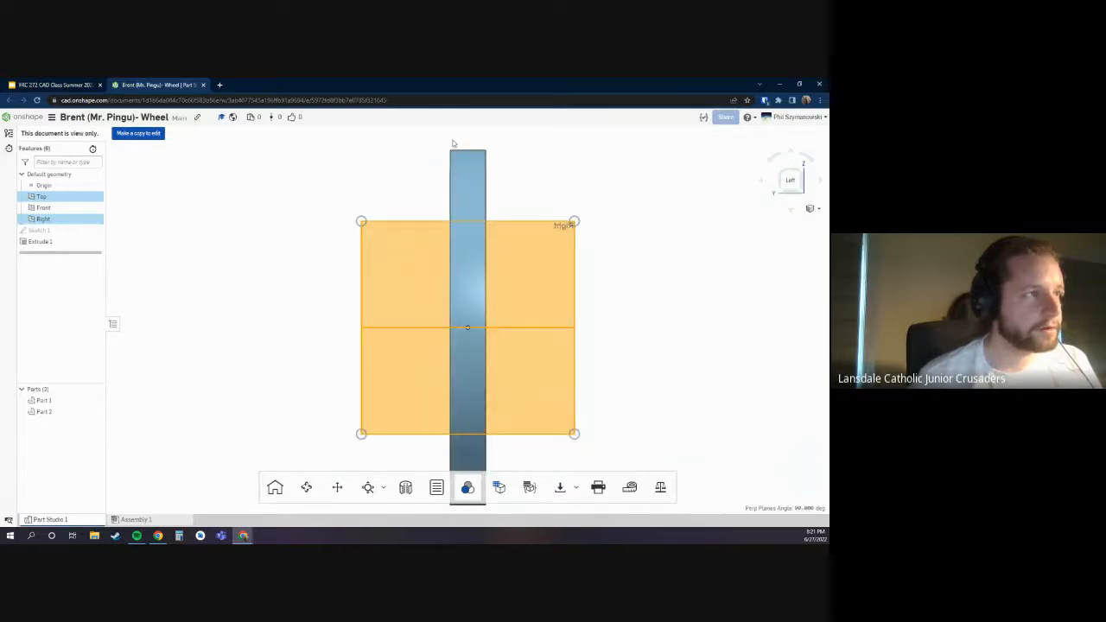
{"action": "left_click", "coordinate": [531, 165]}
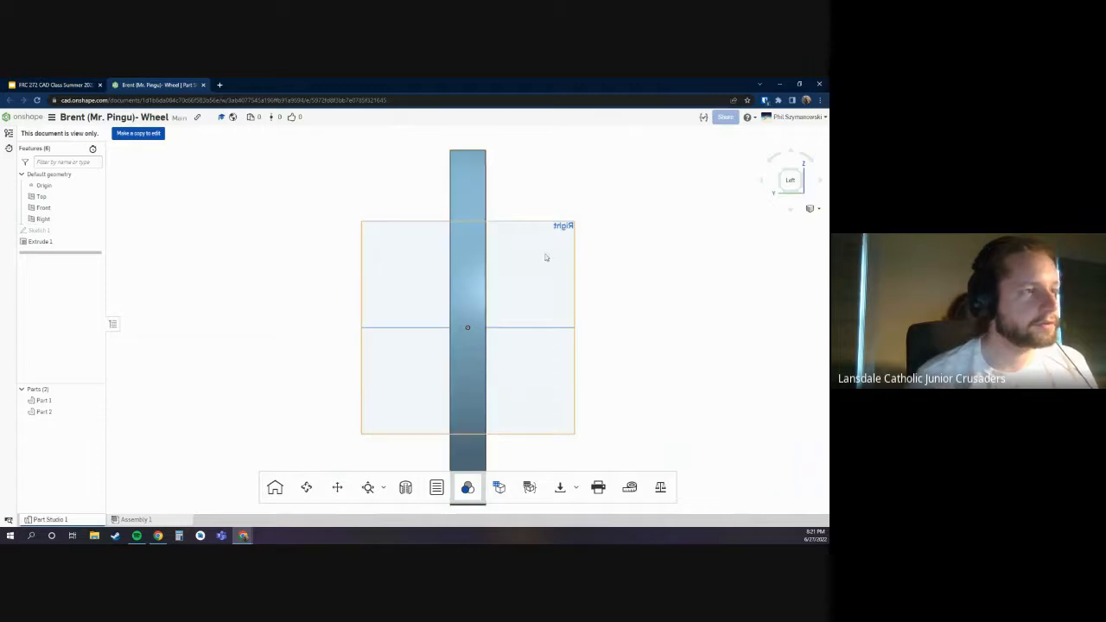
Step: Examine the rim edge-on in the Bottom view, and highlight the rim's inner face while viewing the wheel at an angle
{"action": "right_click_drag", "start_coordinate": [546, 254], "coordinate": [605, 164]}
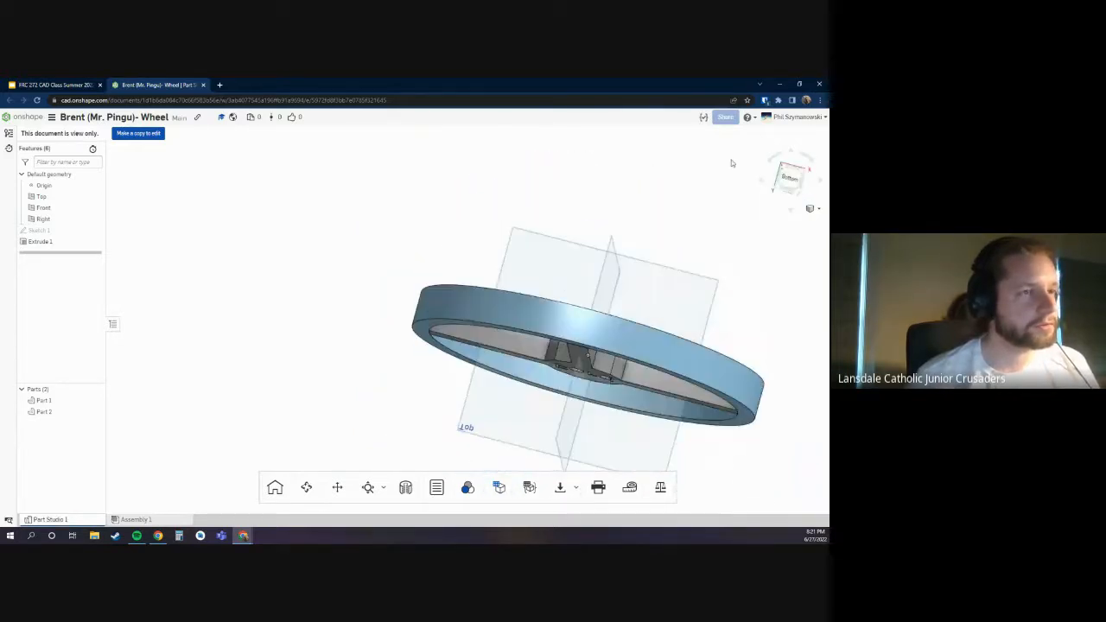
{"action": "left_click", "coordinate": [790, 178]}
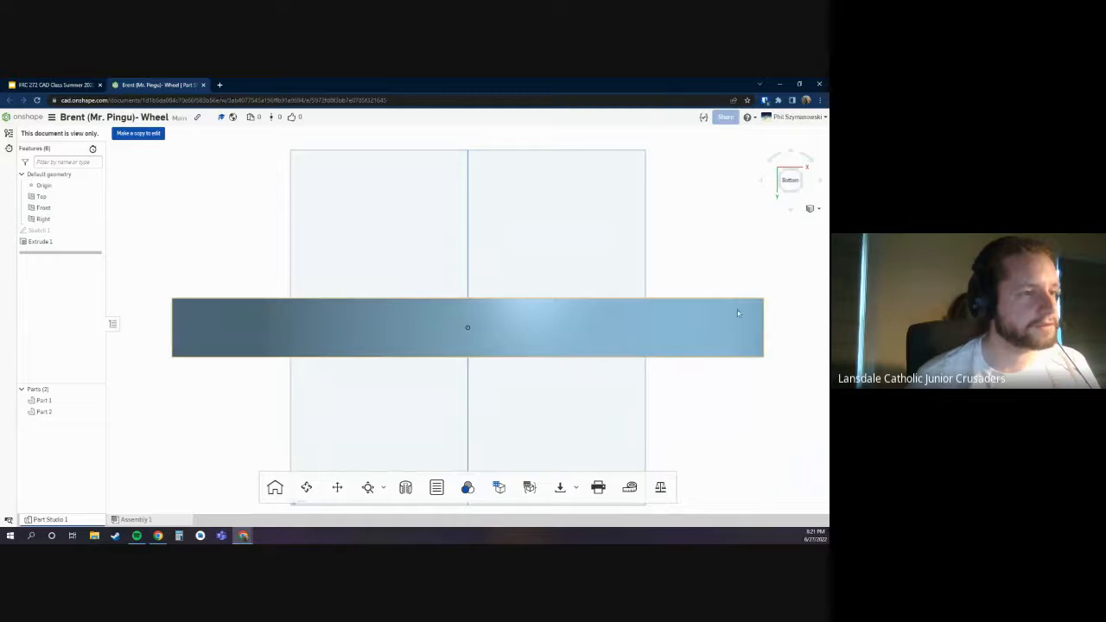
{"action": "right_click_drag", "start_coordinate": [761, 318], "coordinate": [545, 372]}
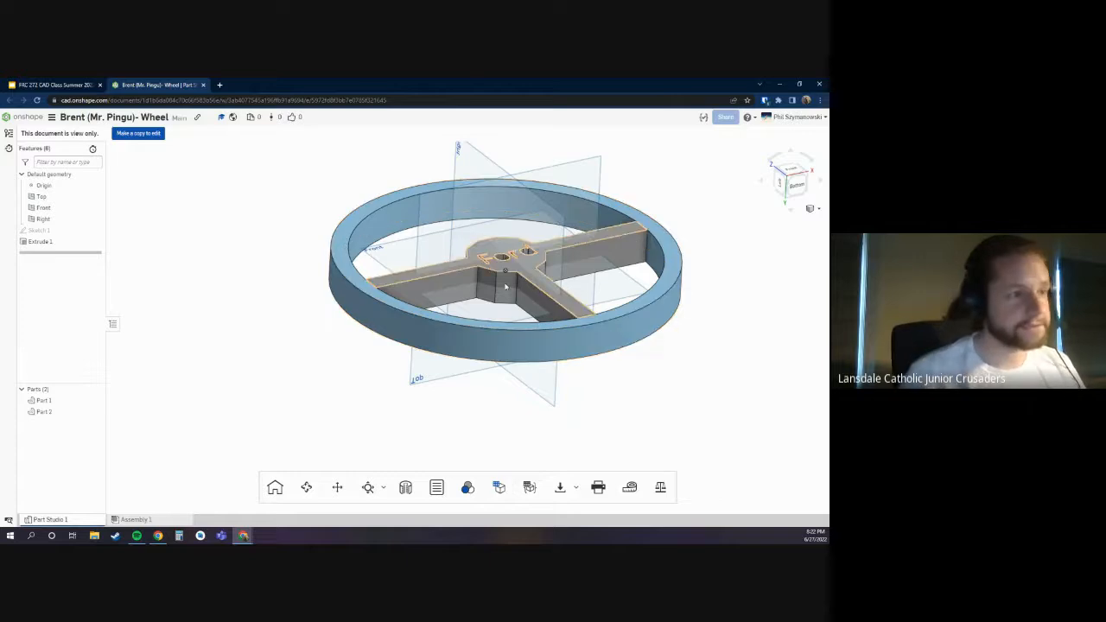
{"action": "left_click", "coordinate": [382, 224]}
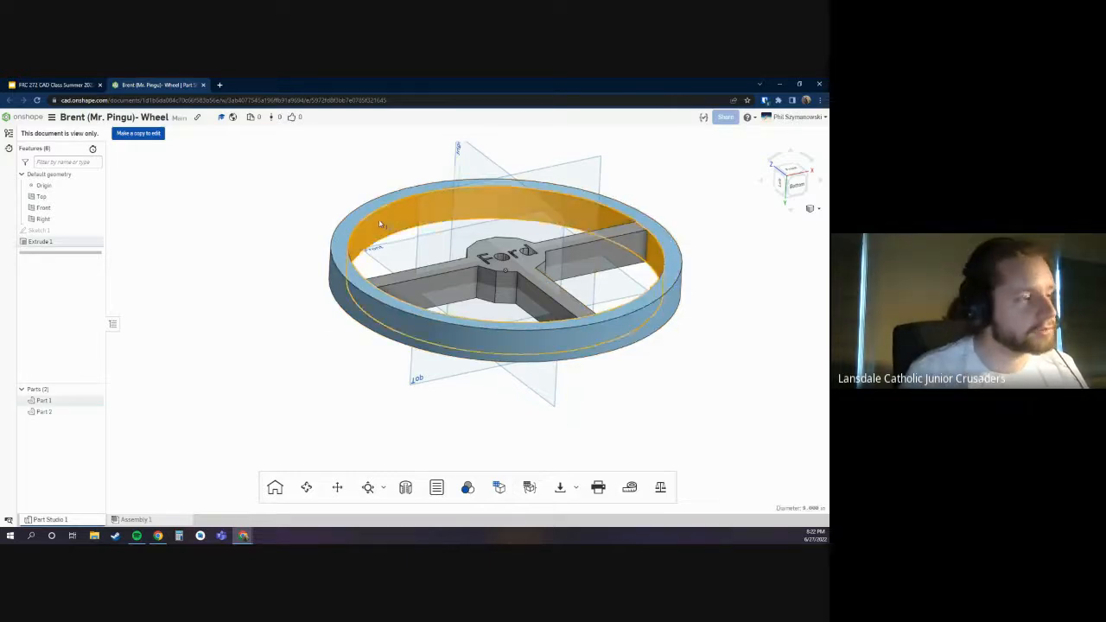
{"action": "right_click_drag", "start_coordinate": [382, 224], "coordinate": [498, 337]}
{"action": "scroll", "coordinate": [499, 338], "scroll_direction": "down", "scroll_amount": 3}
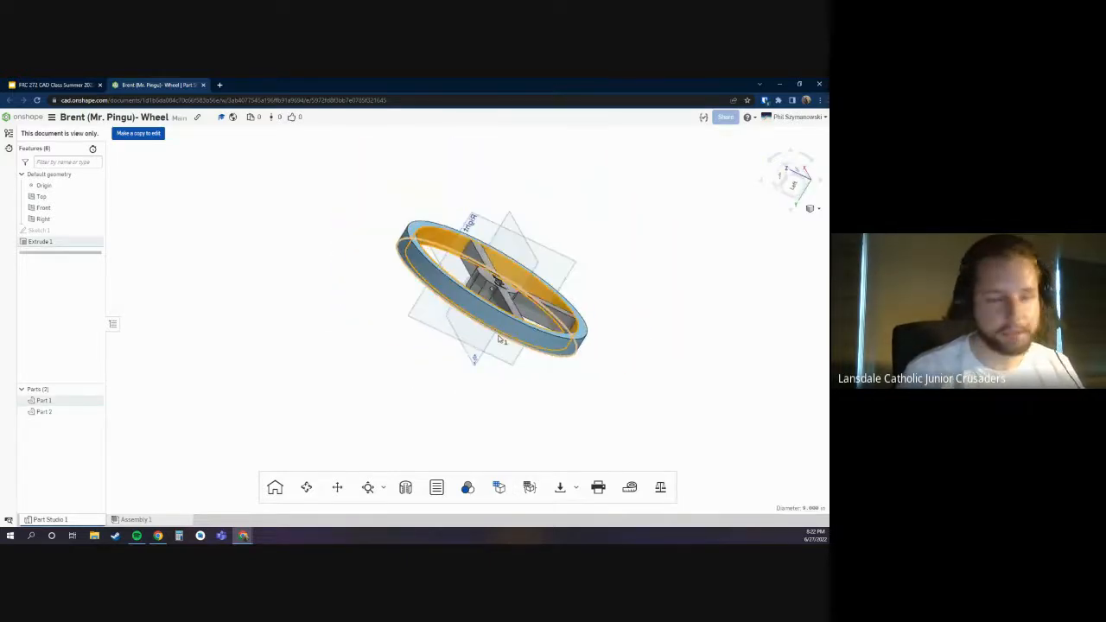
{"action": "left_click", "coordinate": [343, 233]}
{"action": "scroll", "coordinate": [382, 241], "scroll_direction": "up", "scroll_amount": 3}
{"action": "right_click_drag", "start_coordinate": [385, 242], "coordinate": [367, 268]}
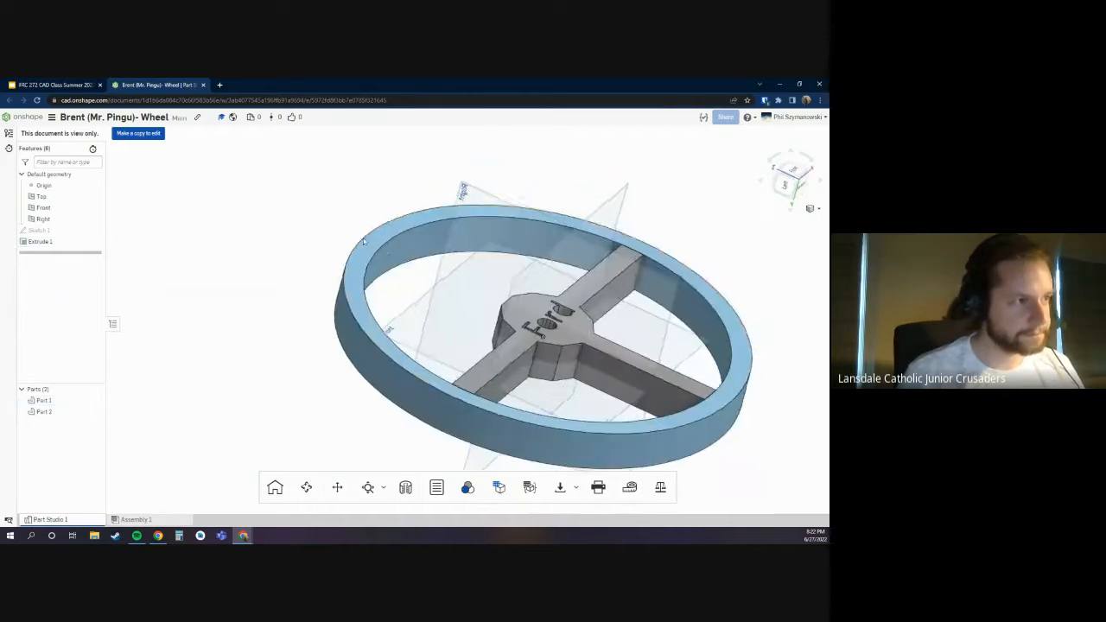
{"action": "scroll", "coordinate": [374, 179], "scroll_direction": "down", "scroll_amount": 3}
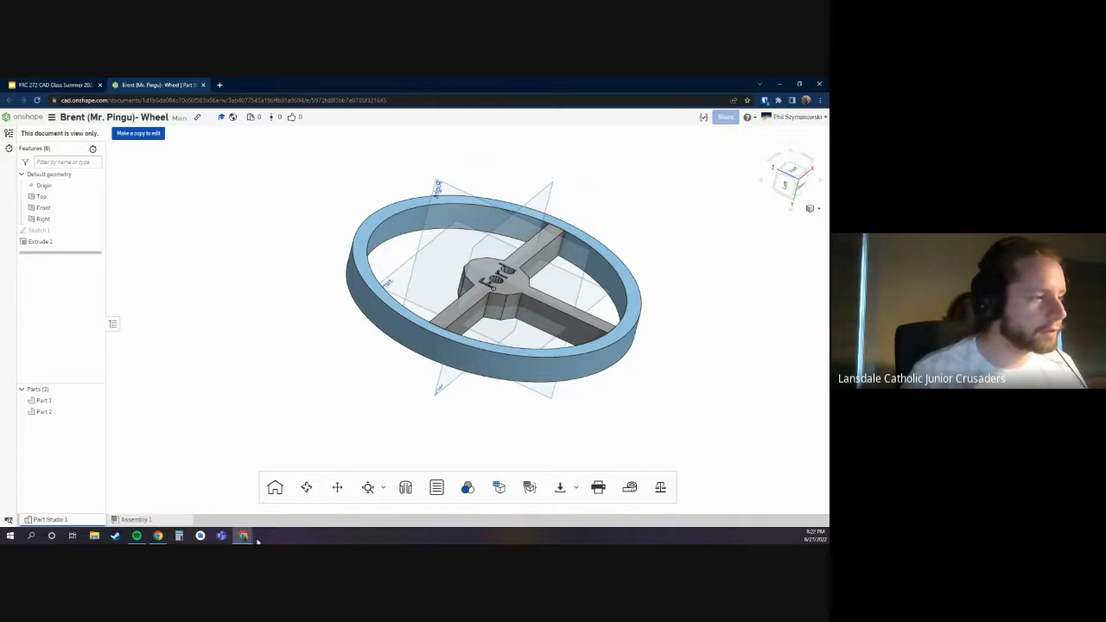
Step: Switch to the other Onshape window with the editable steering wheel document, open Part Studio 1 and preview its hidden Sketch 1
{"action": "mouse_move", "coordinate": [246, 536]}
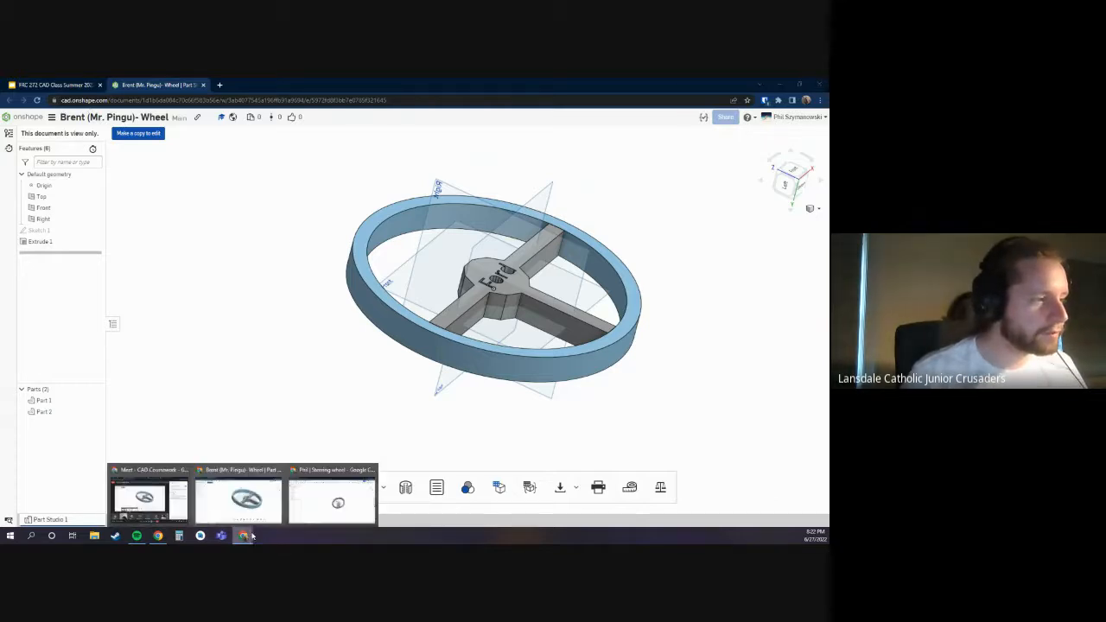
{"action": "left_click", "coordinate": [323, 483]}
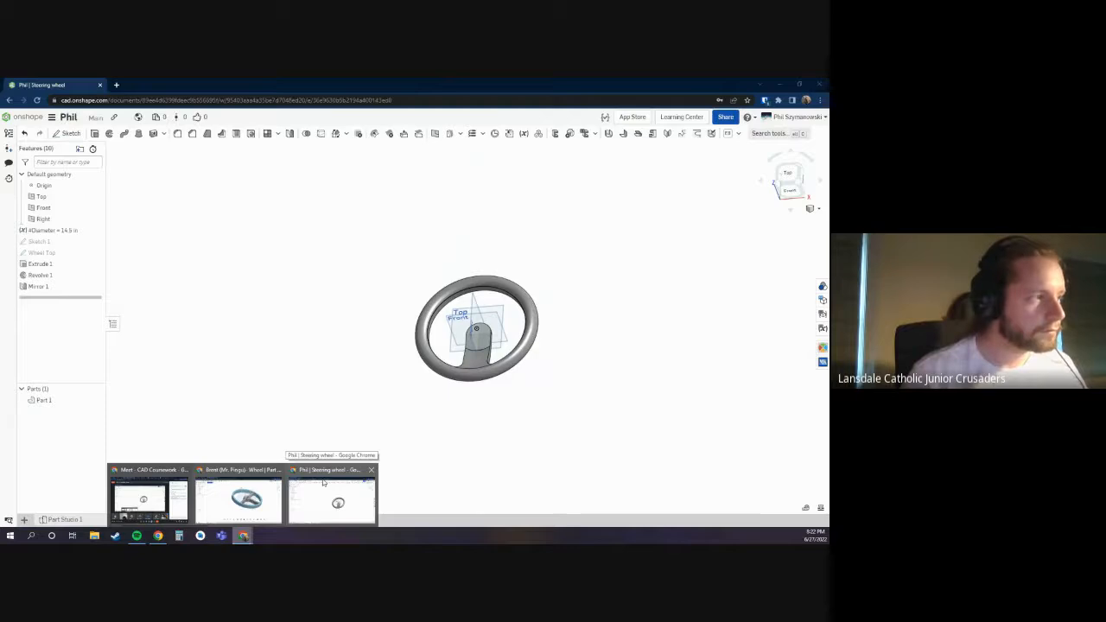
{"action": "left_click", "coordinate": [324, 483]}
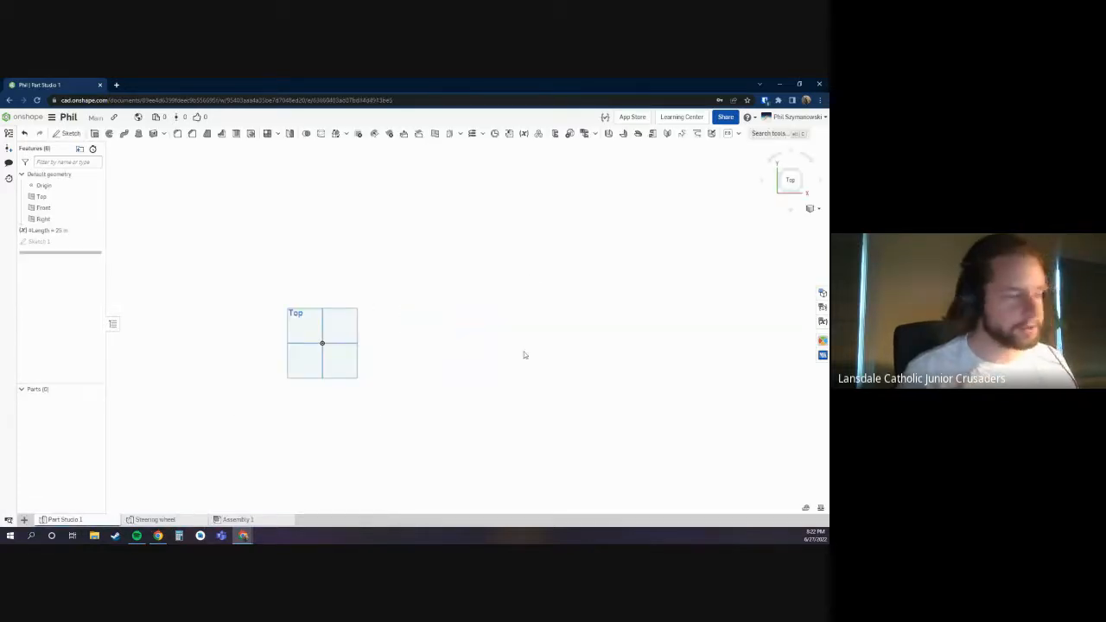
{"action": "left_click", "coordinate": [93, 243]}
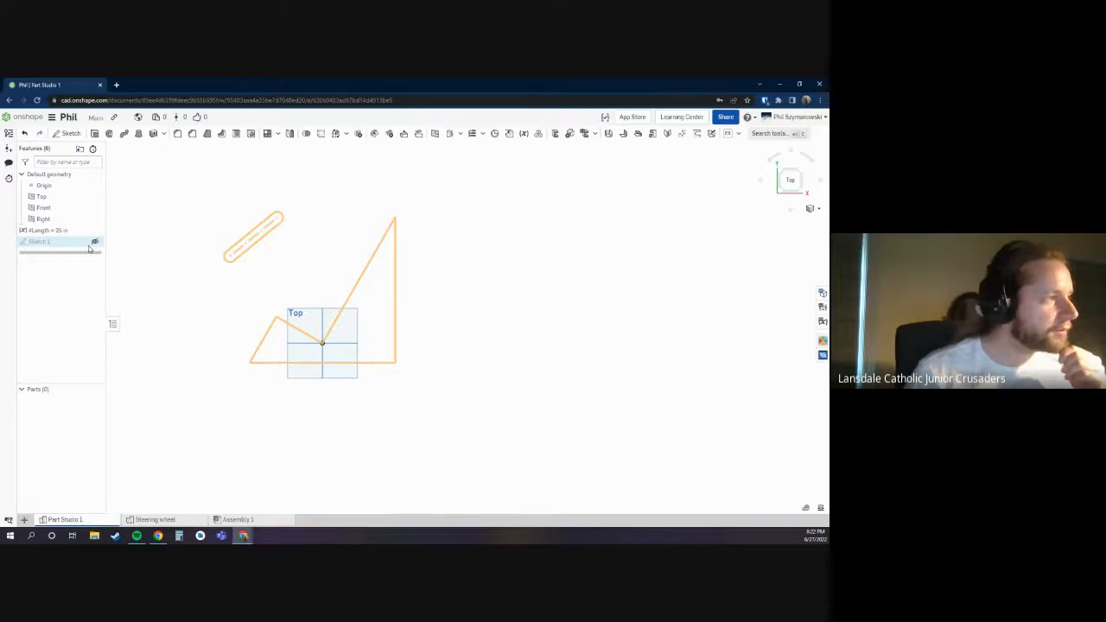
{"action": "left_click", "coordinate": [182, 232]}
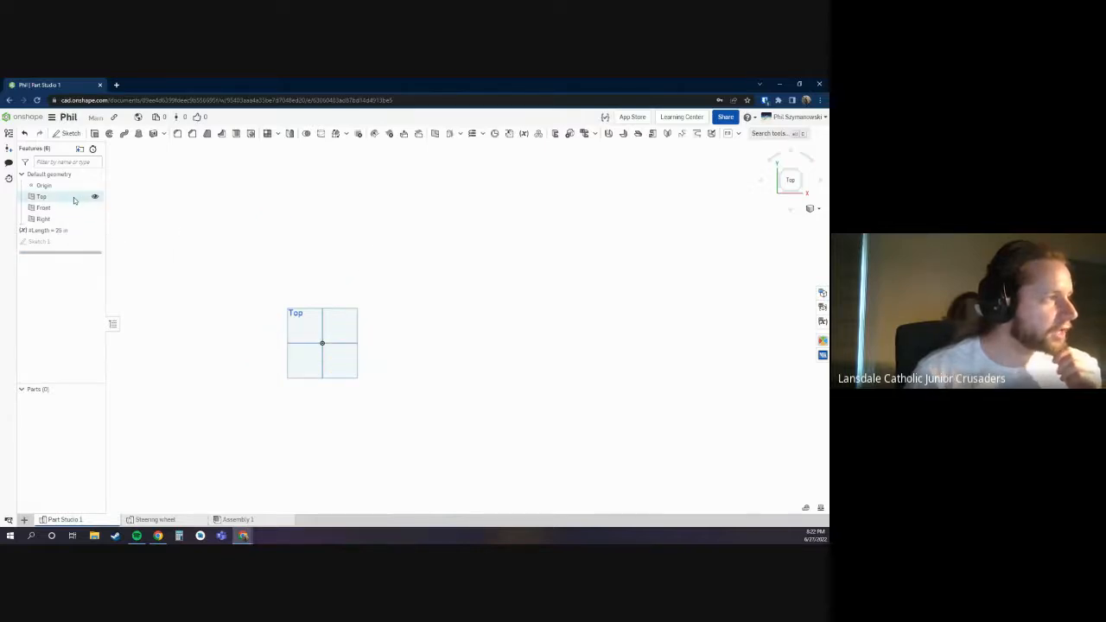
Step: Start a new sketch on the Top plane and draw a circle about 25 in in diameter centred on the origin
{"action": "right_click", "coordinate": [77, 202]}
{"action": "left_click", "coordinate": [107, 216]}
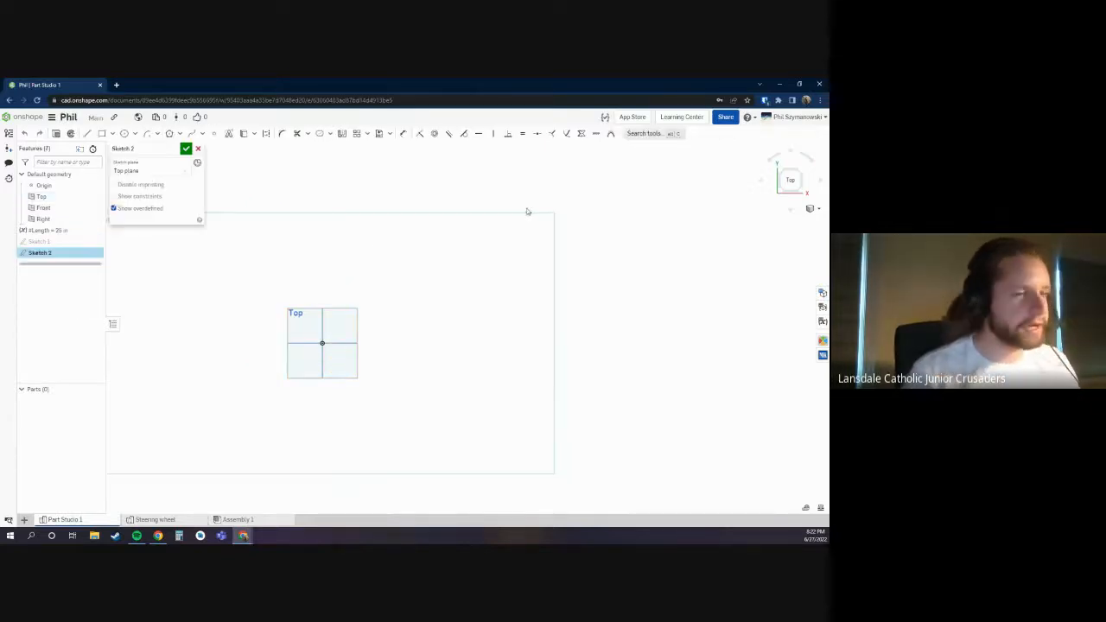
{"action": "left_click", "coordinate": [794, 182]}
{"action": "left_click", "coordinate": [124, 134]}
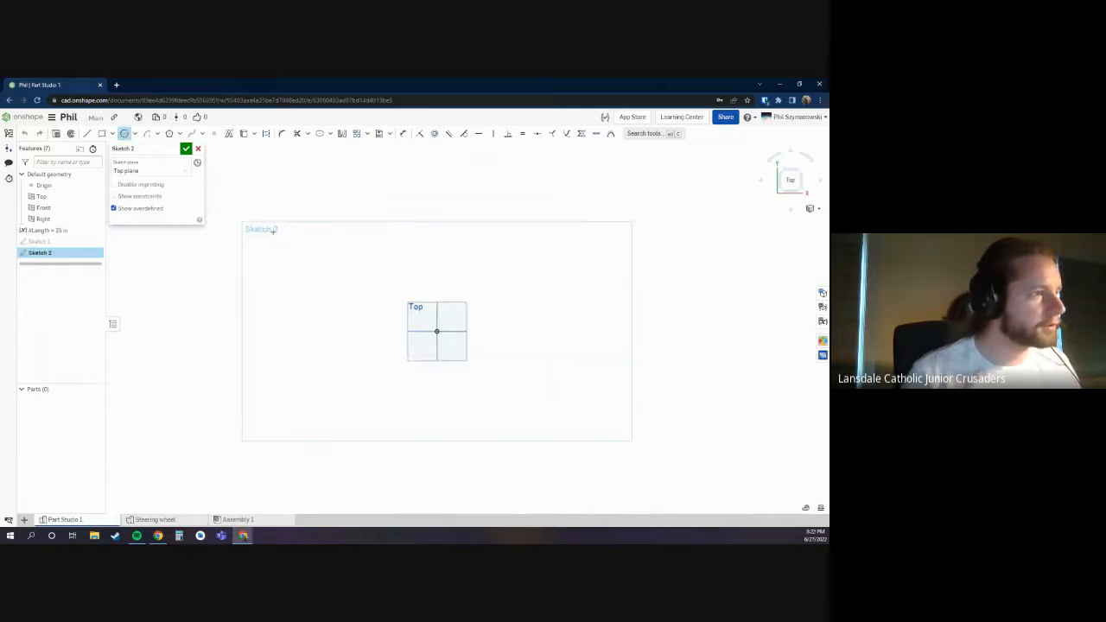
{"action": "left_click", "coordinate": [437, 331]}
{"action": "left_click", "coordinate": [342, 255]}
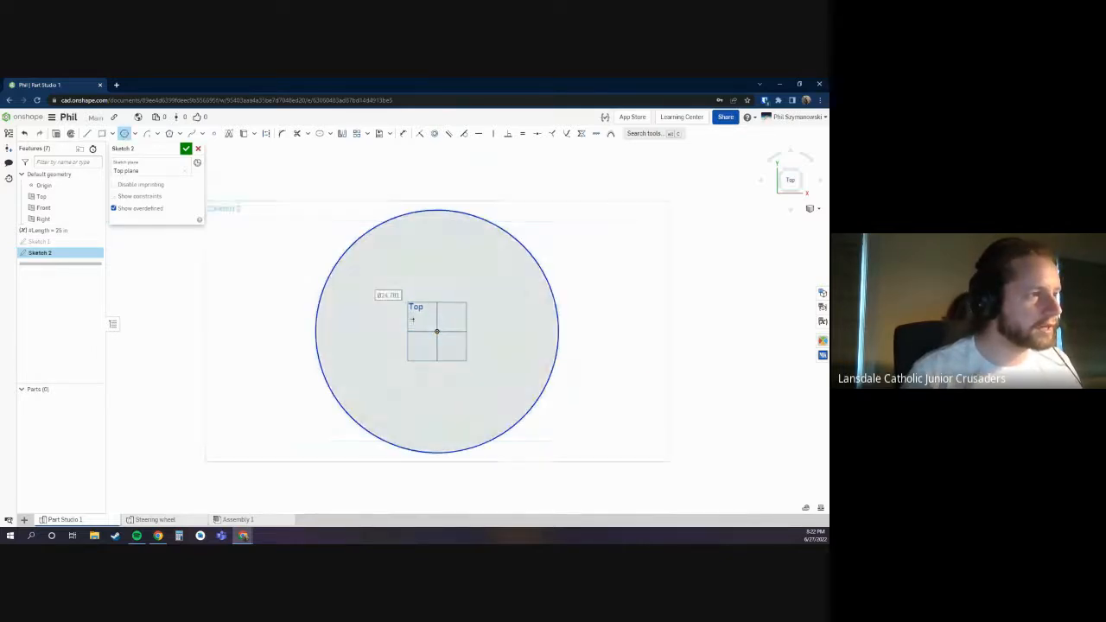
Step: Draw a smaller circle inside the first one, near the origin, and set the gap between the two circles to 1.5 in
{"action": "left_click", "coordinate": [437, 331]}
{"action": "left_click", "coordinate": [386, 281]}
{"action": "key", "text": "d"}
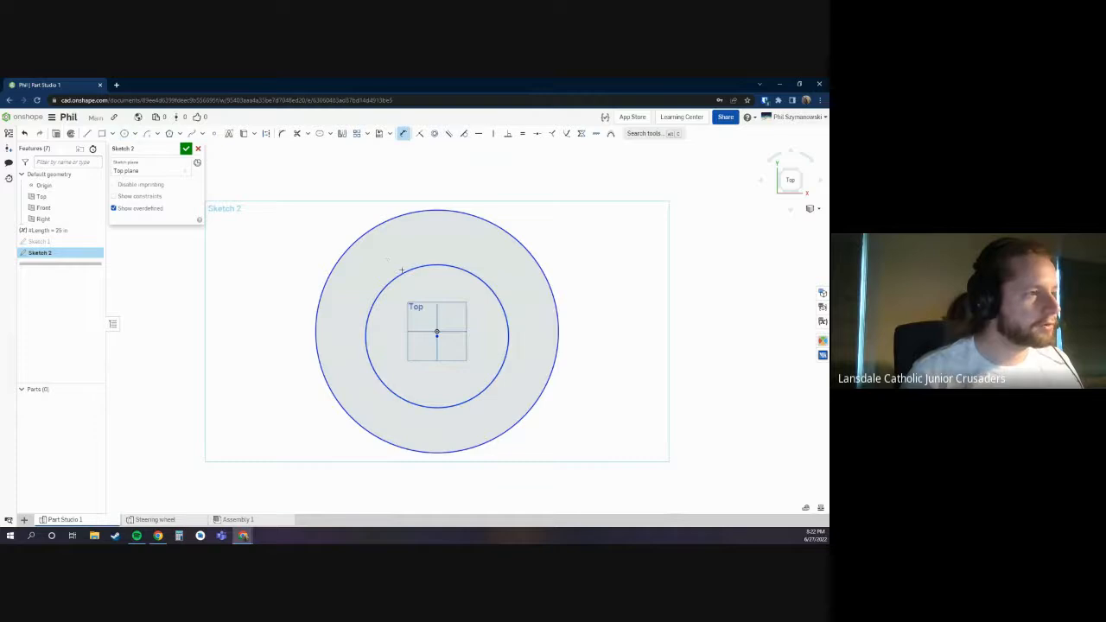
{"action": "left_click", "coordinate": [390, 275]}
{"action": "left_click", "coordinate": [355, 236]}
{"action": "left_click", "coordinate": [321, 216]}
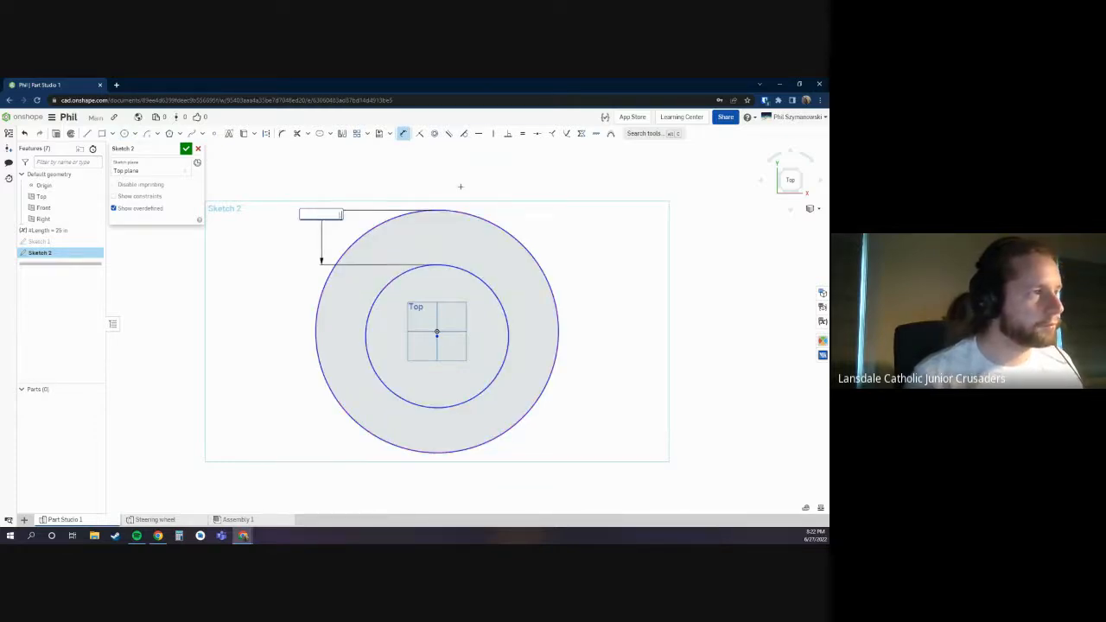
{"action": "type", "text": "1.5"}
{"action": "key", "text": "Return"}
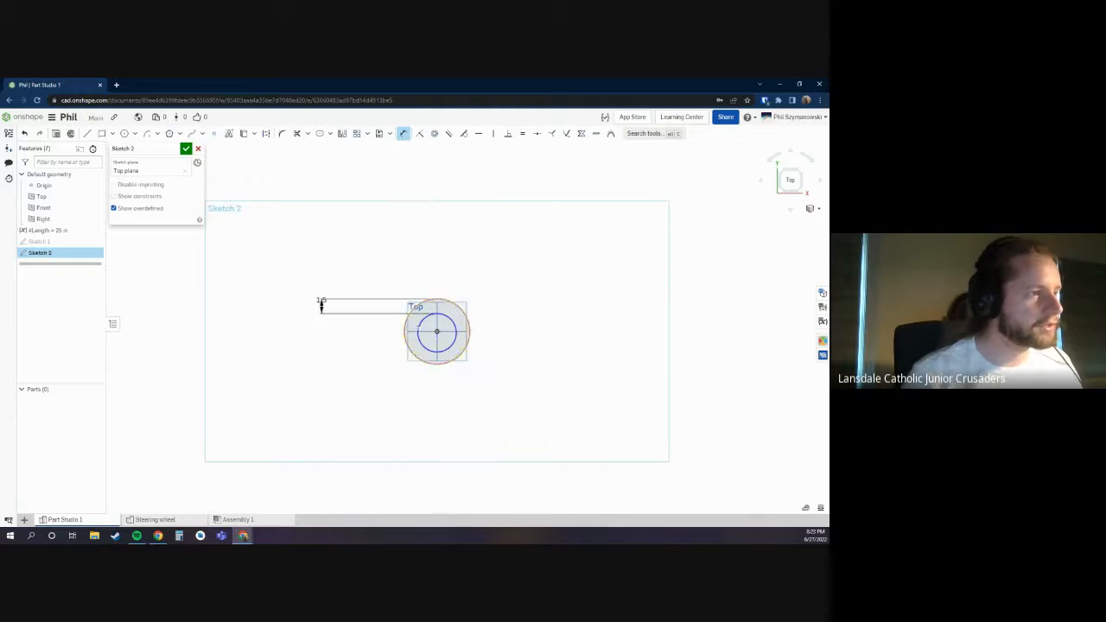
Step: Dimension the outer circle's diameter as 13 in
{"action": "left_click", "coordinate": [474, 322]}
{"action": "left_click", "coordinate": [572, 273]}
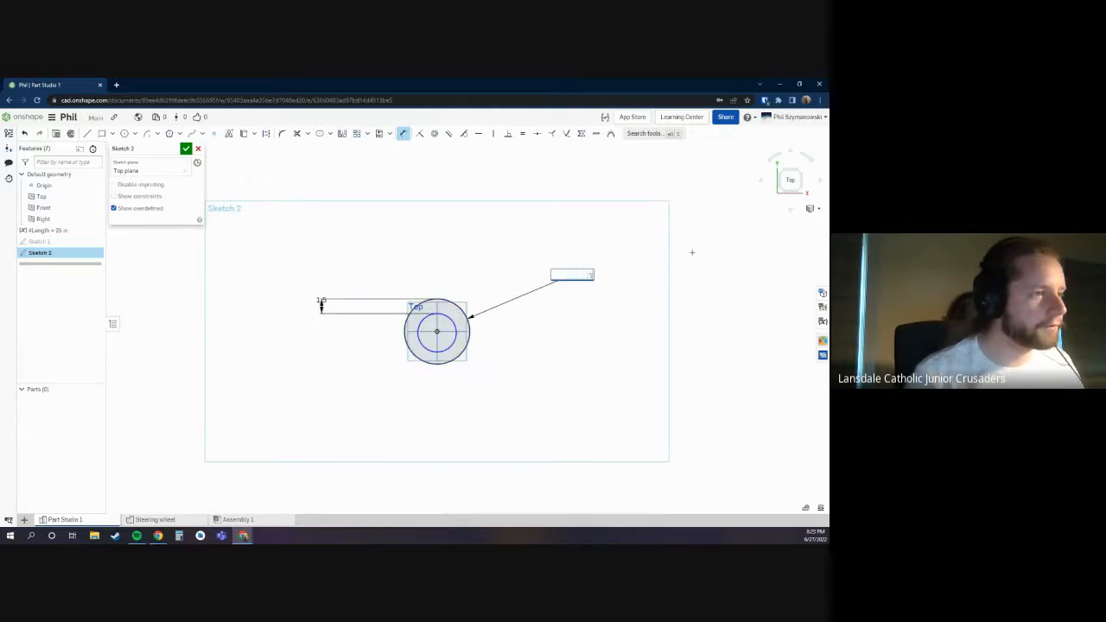
{"action": "type", "text": "13"}
{"action": "key", "text": "Return"}
Step: Try to move the inner circle's centre point onto the origin, and undo the move
{"action": "scroll", "coordinate": [454, 285], "scroll_direction": "up", "scroll_amount": 3}
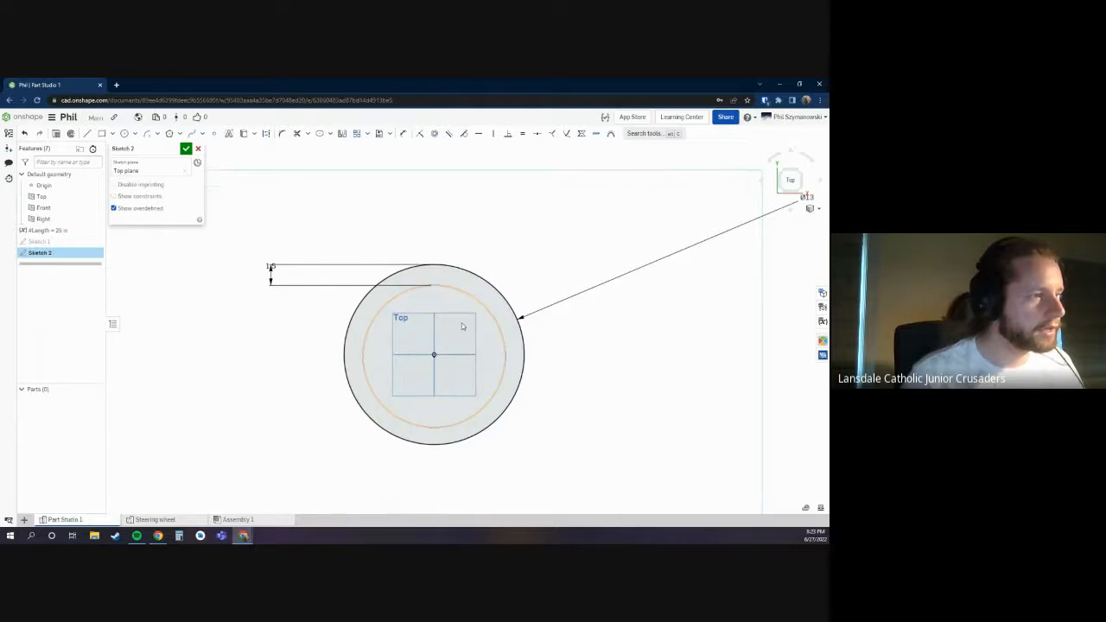
{"action": "scroll", "coordinate": [427, 347], "scroll_direction": "up", "scroll_amount": 3}
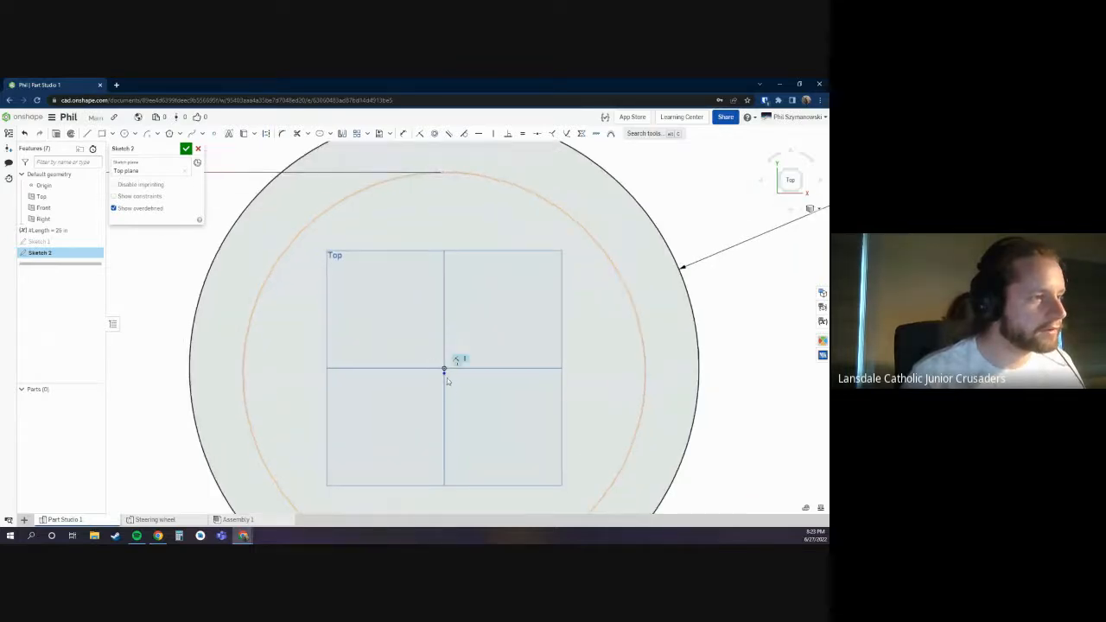
{"action": "mouse_move", "coordinate": [444, 375]}
{"action": "left_mouse_down"}
{"action": "mouse_move", "coordinate": [461, 381]}
{"action": "mouse_move", "coordinate": [452, 329]}
{"action": "mouse_move", "coordinate": [454, 409]}
{"action": "mouse_move", "coordinate": [467, 286]}
{"action": "mouse_move", "coordinate": [466, 363]}
{"action": "mouse_move", "coordinate": [455, 381]}
{"action": "mouse_move", "coordinate": [444, 370]}
{"action": "left_mouse_up"}
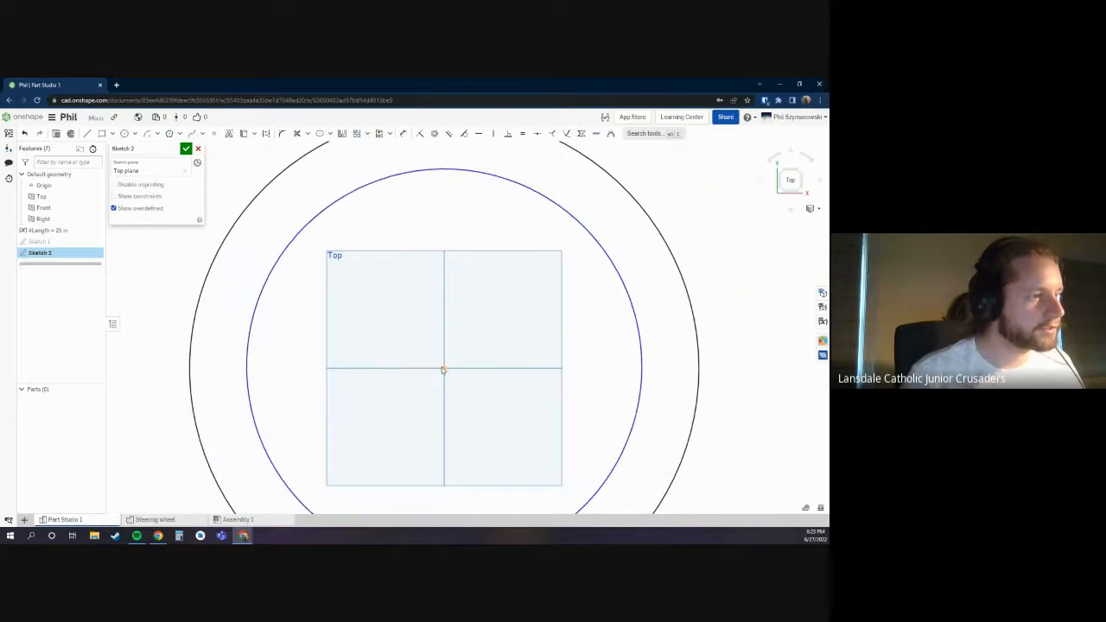
{"action": "scroll", "coordinate": [444, 368], "scroll_direction": "down", "scroll_amount": 5}
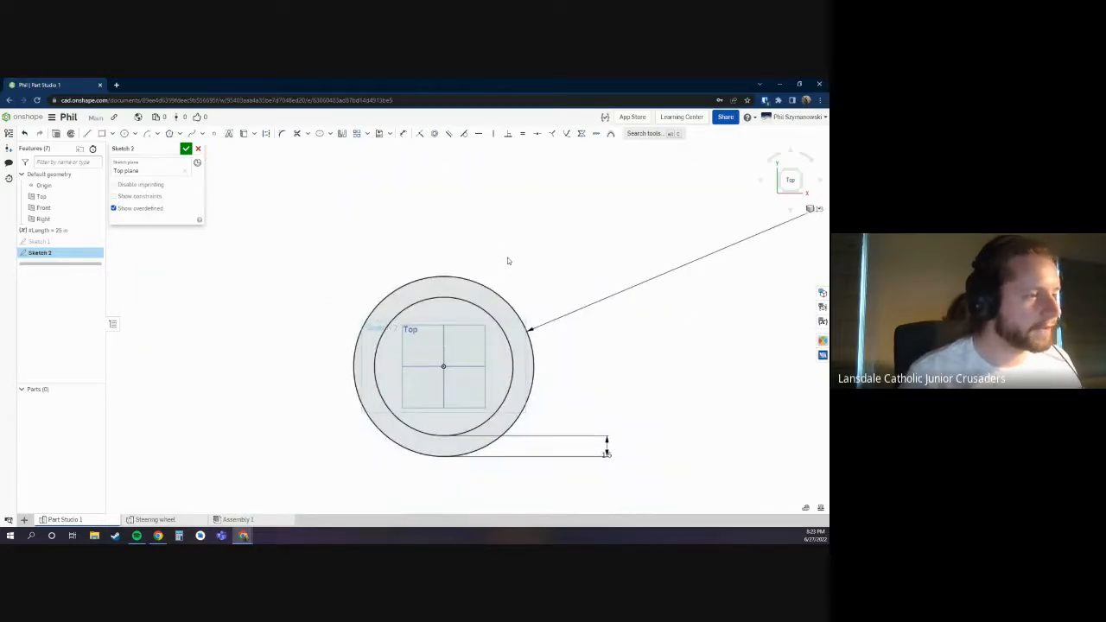
{"action": "key", "text": "ctrl+z"}
Step: Make the inner and outer circles concentric
{"action": "left_click", "coordinate": [505, 327]}
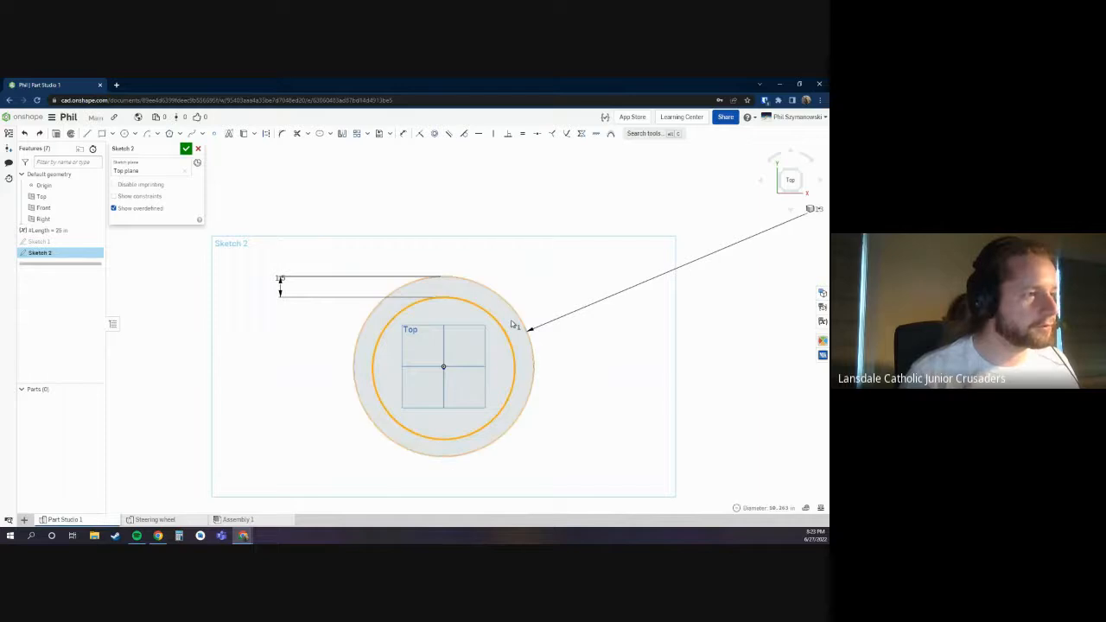
{"action": "left_click", "coordinate": [516, 313]}
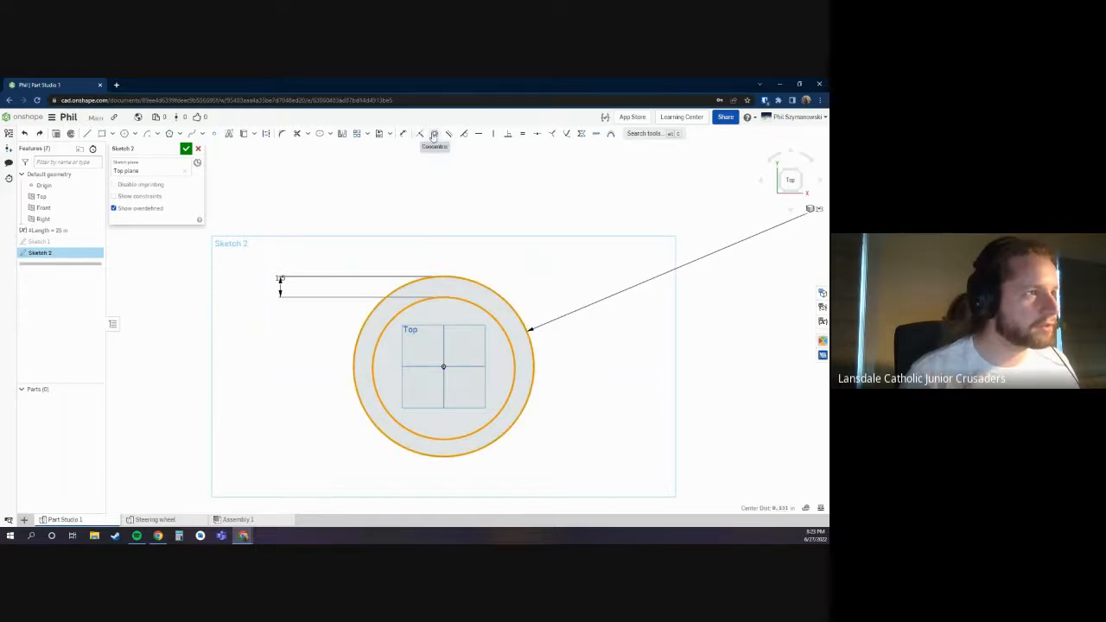
{"action": "left_click", "coordinate": [434, 134]}
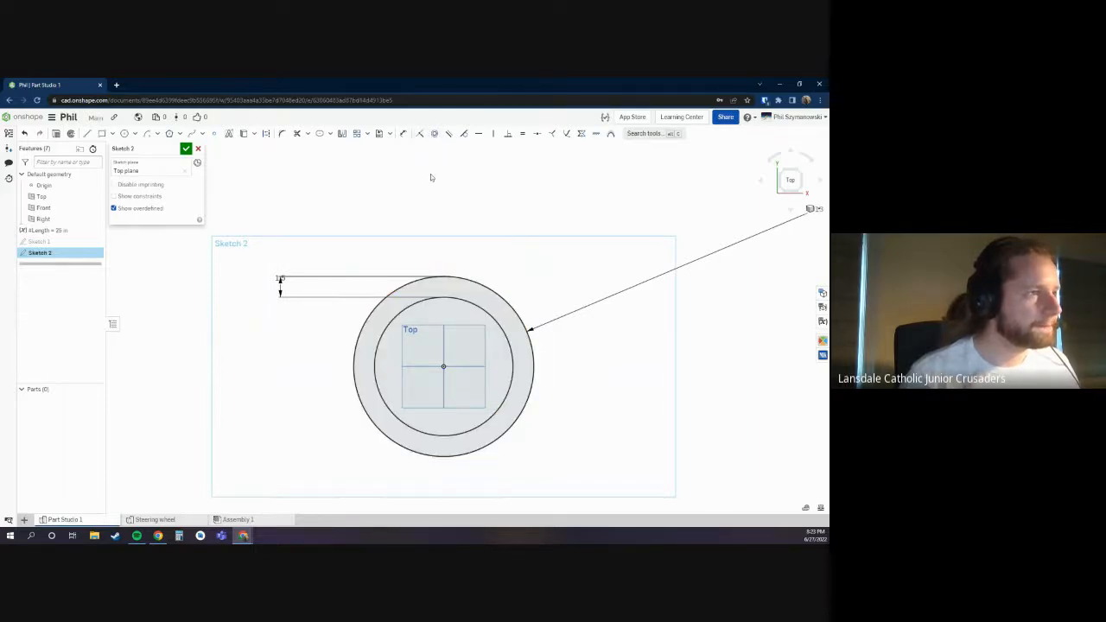
Step: Extrude the ring between the two circles 1.25 in as a new solid part
{"action": "scroll", "coordinate": [576, 209], "scroll_direction": "down", "scroll_amount": 2}
{"action": "scroll", "coordinate": [640, 296], "scroll_direction": "up", "scroll_amount": 2}
{"action": "scroll", "coordinate": [619, 309], "scroll_direction": "down", "scroll_amount": 1}
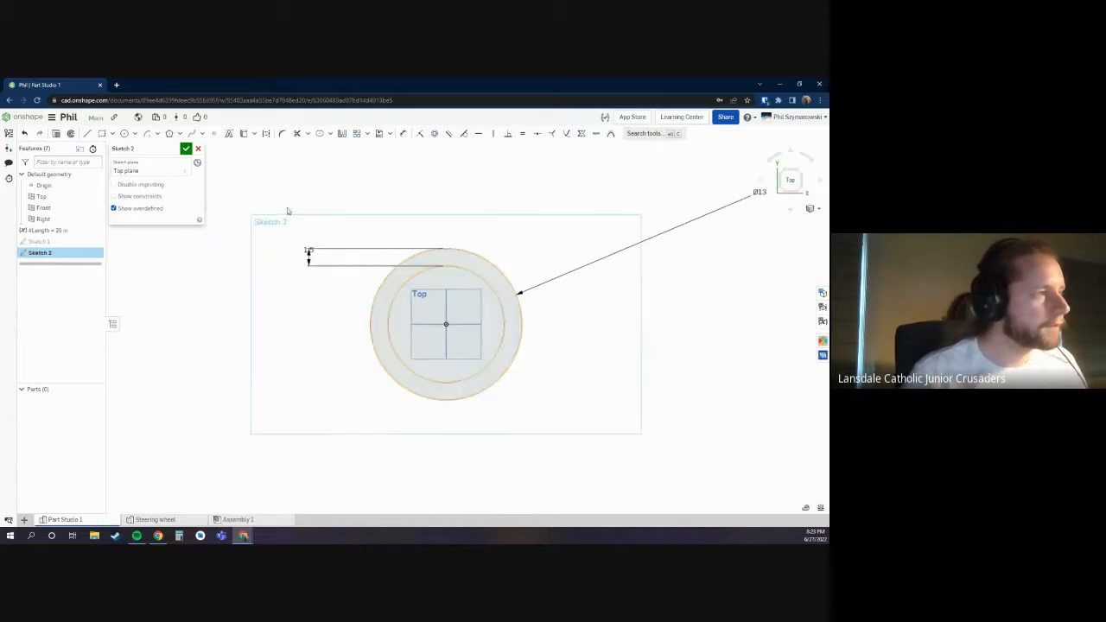
{"action": "left_click", "coordinate": [70, 134]}
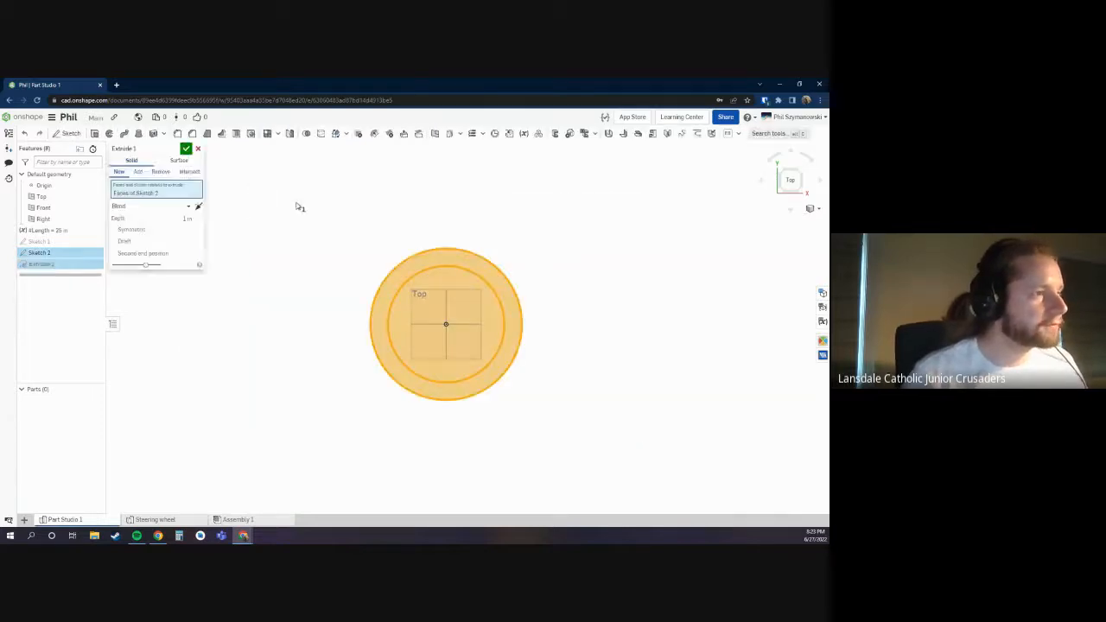
{"action": "type", "text": "1.25"}
{"action": "key", "text": "Return"}
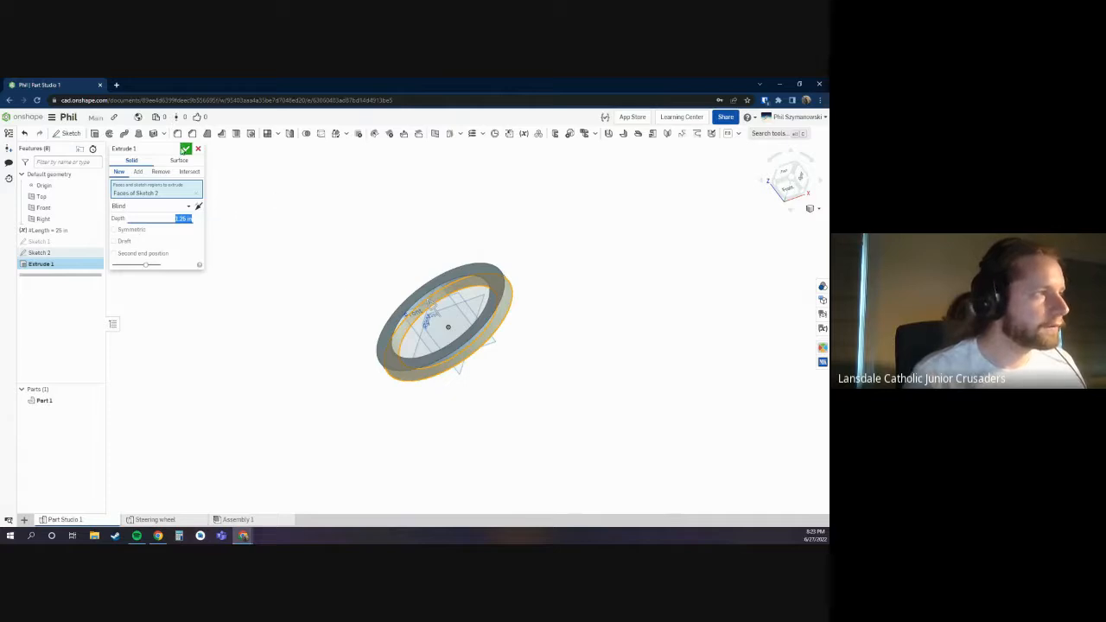
{"action": "right_click_drag", "start_coordinate": [435, 239], "coordinate": [494, 240]}
{"action": "key", "text": "f"}
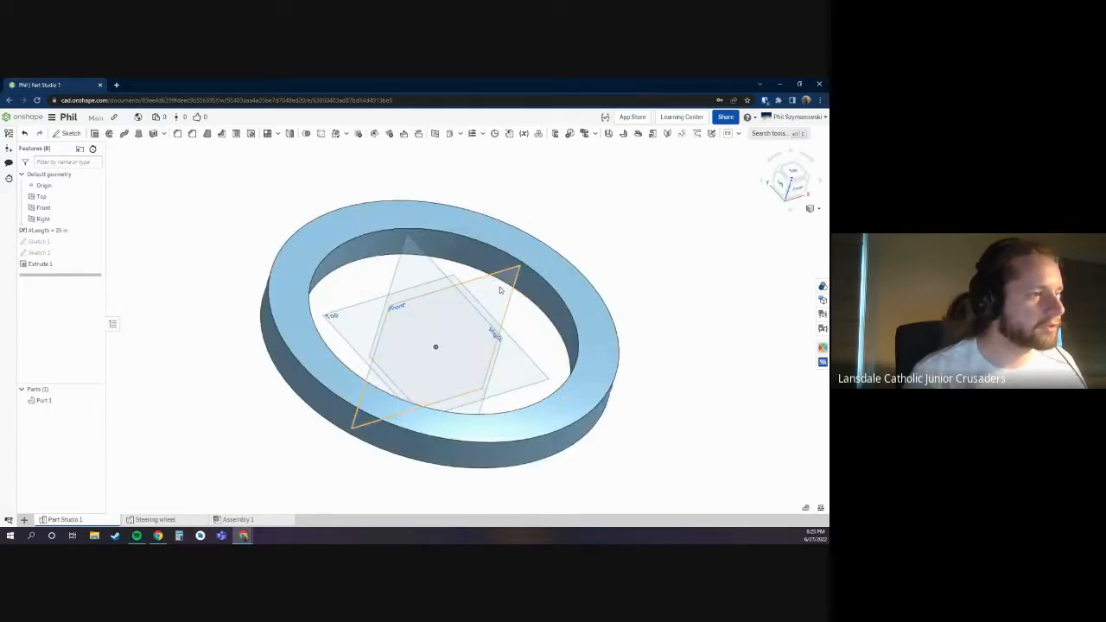
Step: Start a sketch on the Front plane, draw a circle about 1.4 in in diameter at the ring's +X end, and accept the sketch
{"action": "right_click", "coordinate": [500, 290]}
{"action": "left_click", "coordinate": [519, 296]}
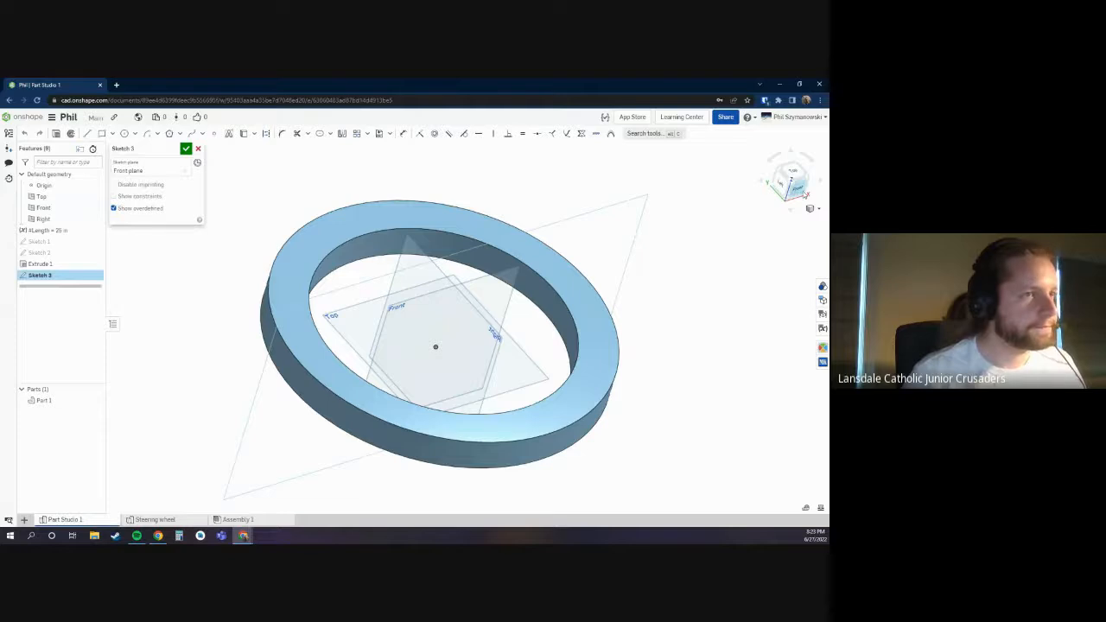
{"action": "key", "text": "n"}
{"action": "key", "text": "s"}
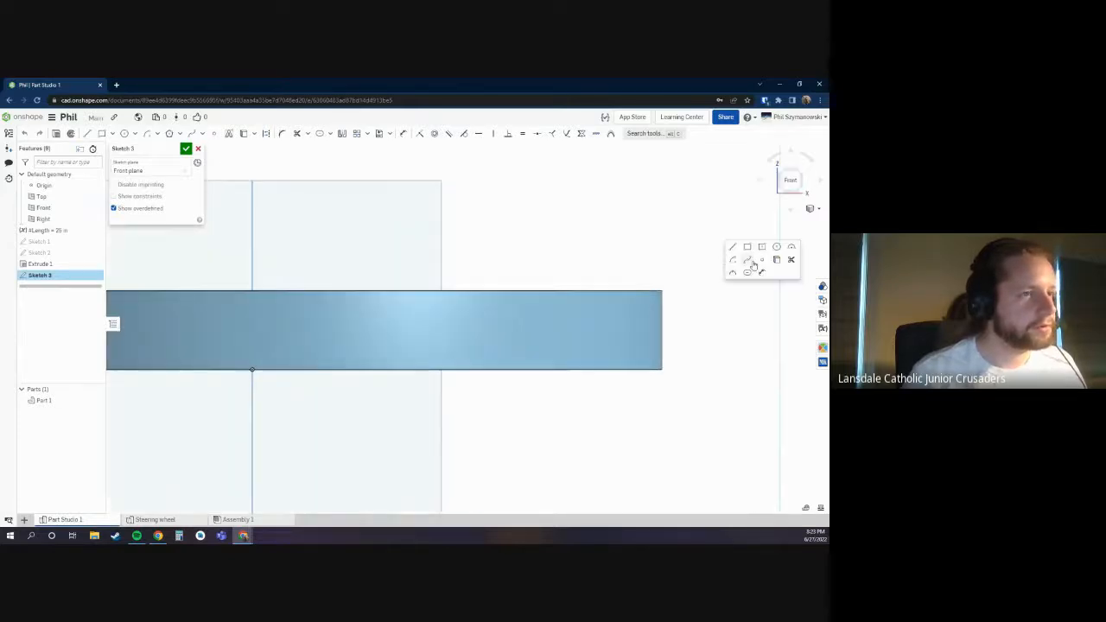
{"action": "left_click", "coordinate": [777, 247]}
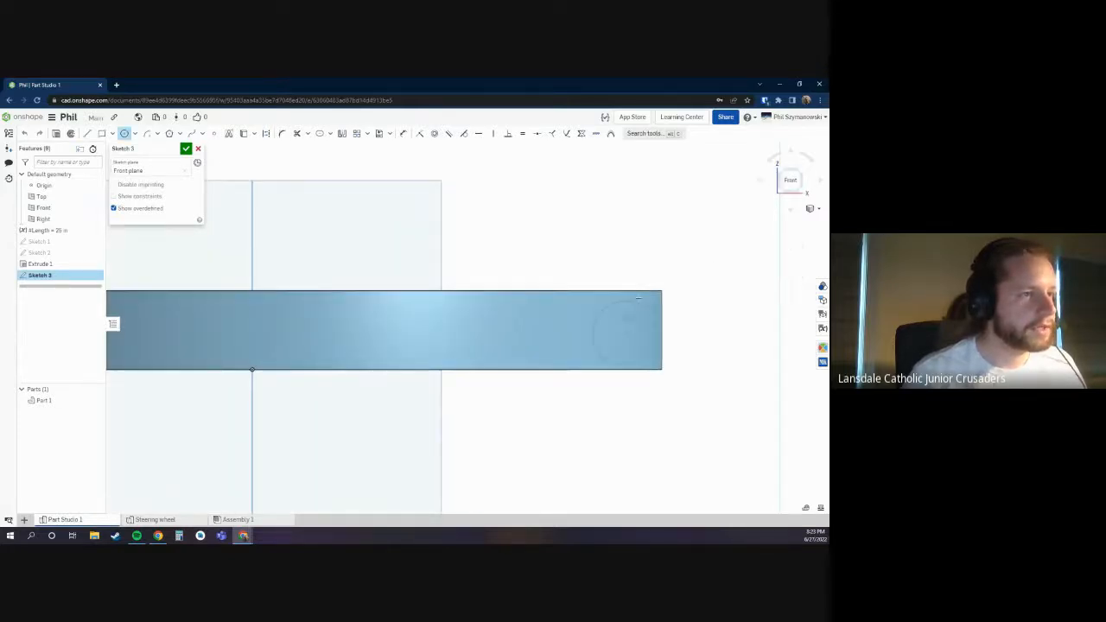
{"action": "left_click", "coordinate": [640, 292]}
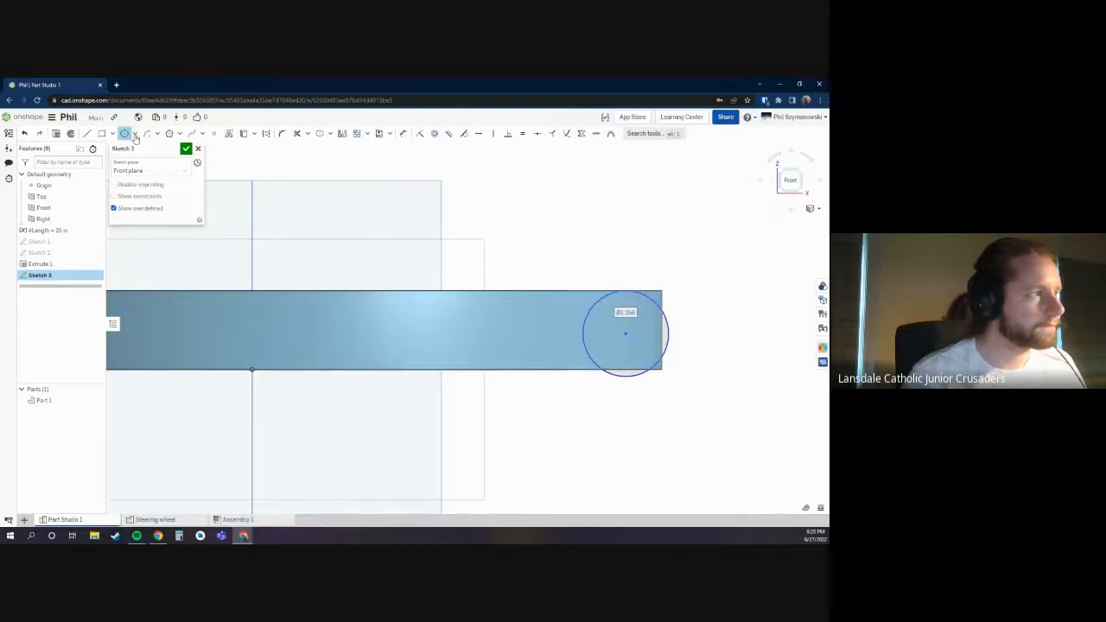
{"action": "scroll", "coordinate": [664, 219], "scroll_direction": "down", "scroll_amount": 3}
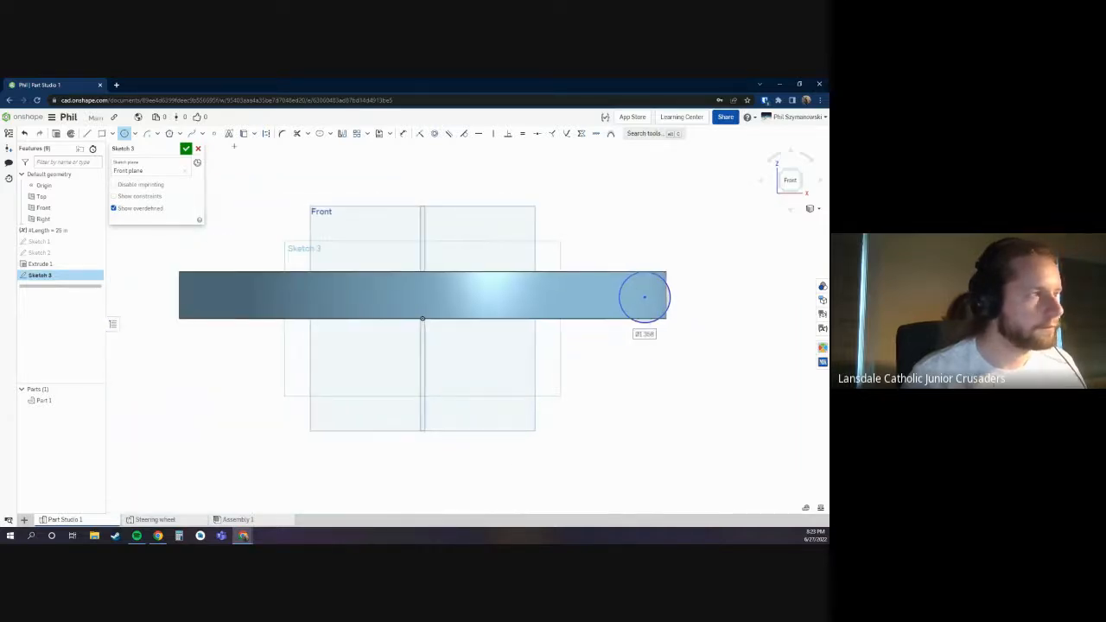
{"action": "left_click", "coordinate": [186, 148]}
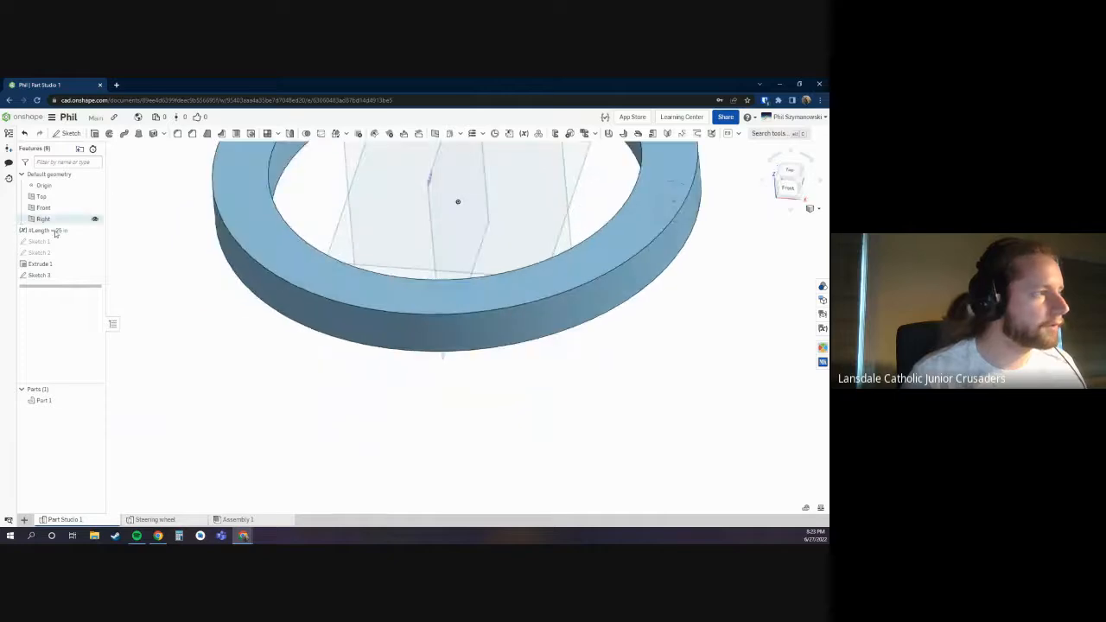
Step: Edit the ring's extrusion to be symmetric about its sketch plane
{"action": "left_click", "coordinate": [40, 263]}
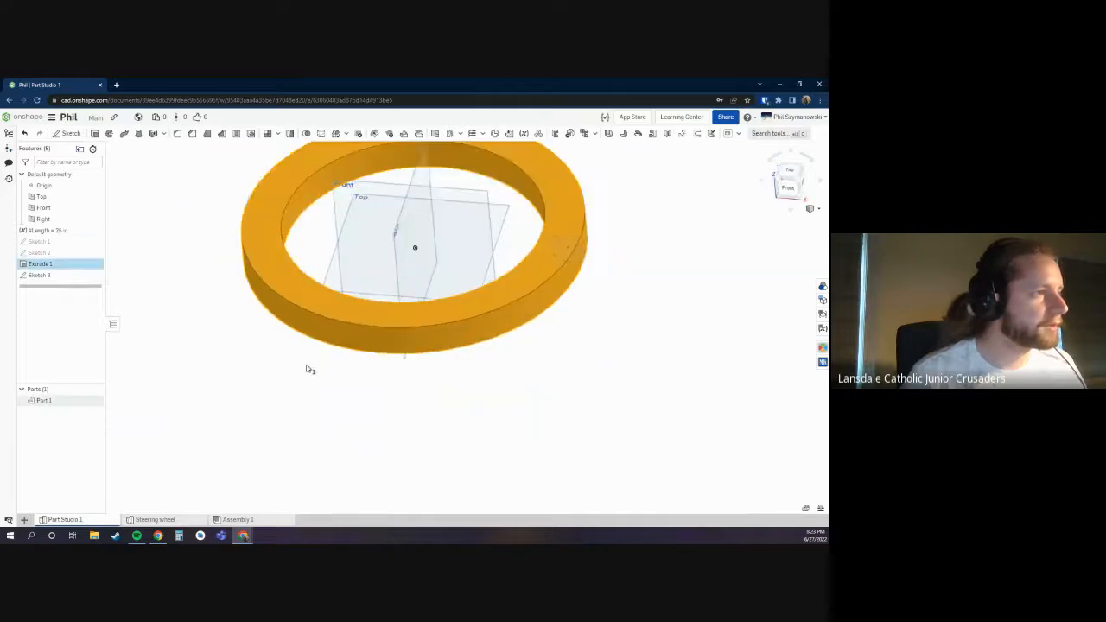
{"action": "double_click", "coordinate": [39, 264]}
{"action": "left_click", "coordinate": [154, 207]}
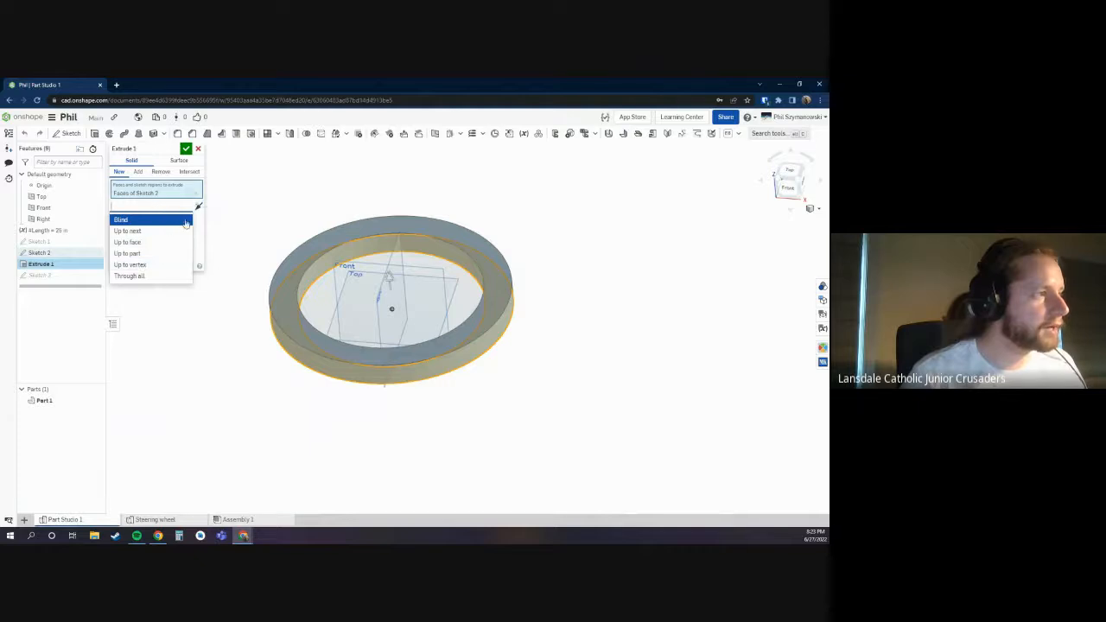
{"action": "left_click", "coordinate": [185, 221]}
{"action": "left_click", "coordinate": [131, 230]}
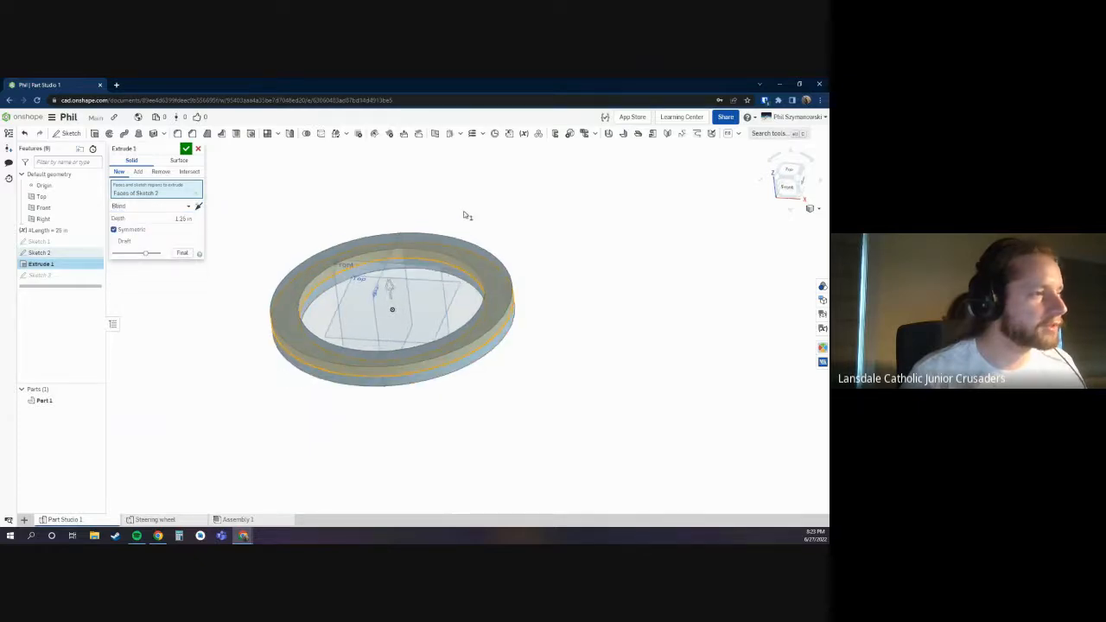
Step: Compare the ring with symmetric extrusion off and on in the Left view, and accept the symmetric extrusion
{"action": "left_click", "coordinate": [803, 181]}
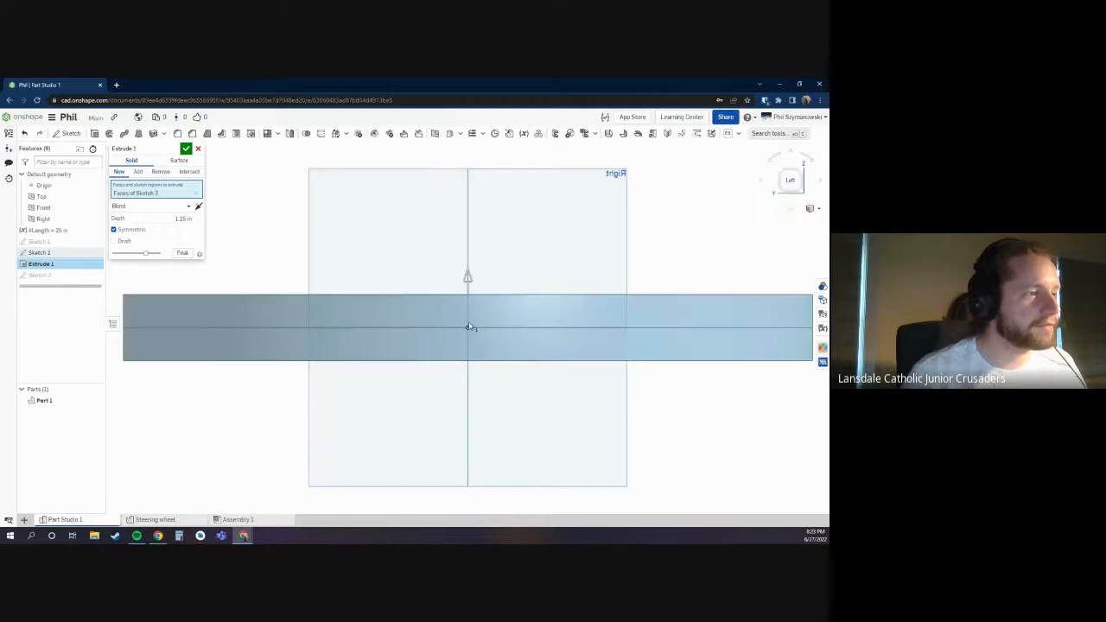
{"action": "scroll", "coordinate": [478, 326], "scroll_direction": "down", "scroll_amount": 1}
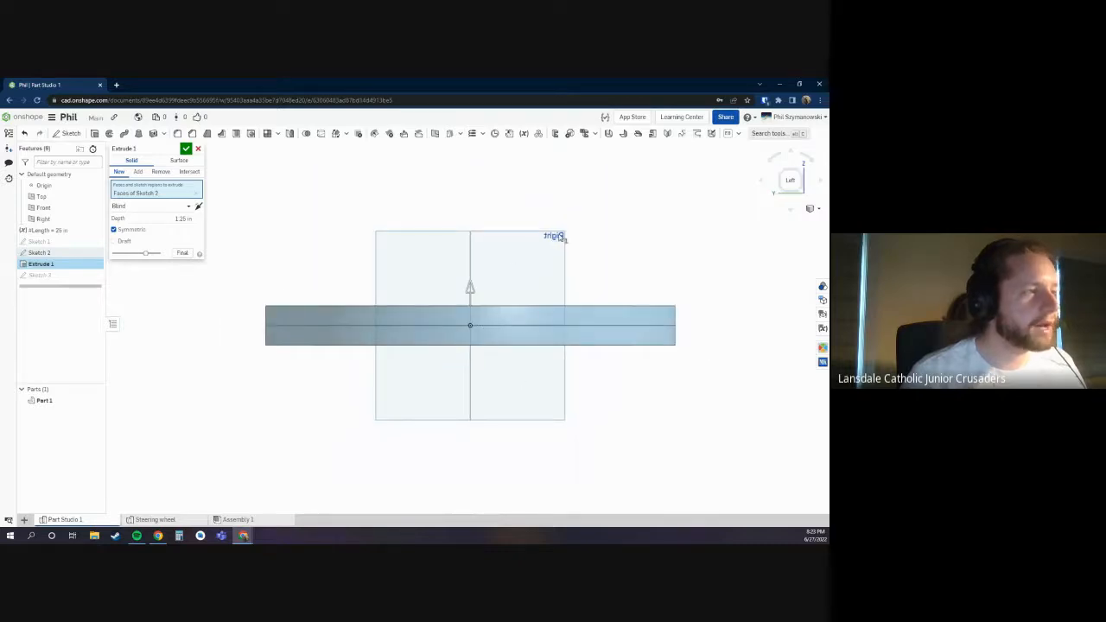
{"action": "left_click", "coordinate": [114, 230]}
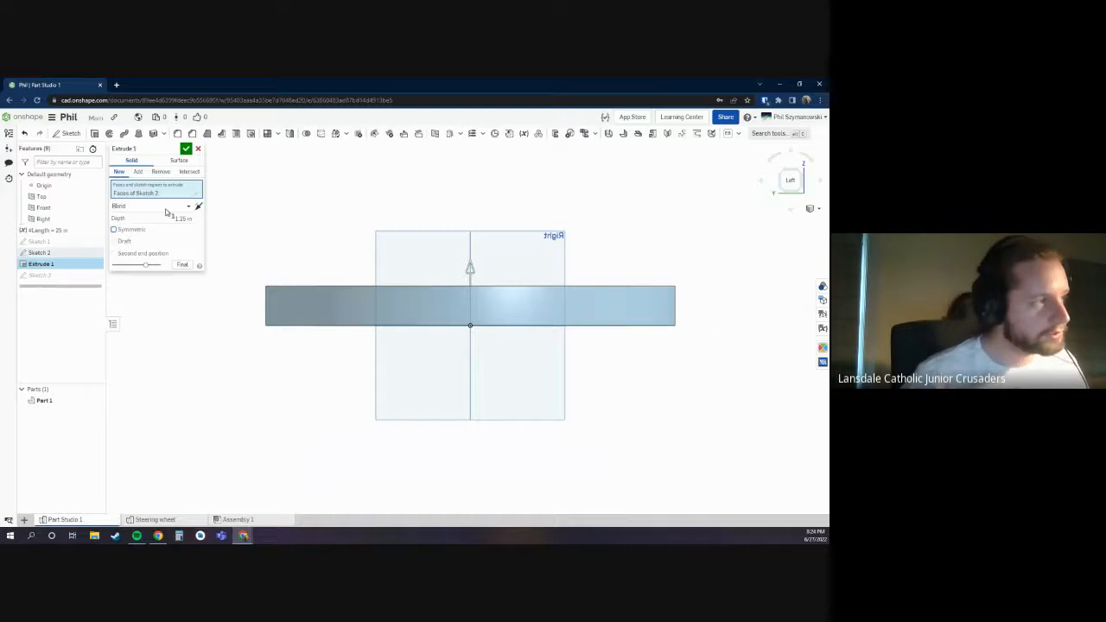
{"action": "left_click", "coordinate": [135, 231]}
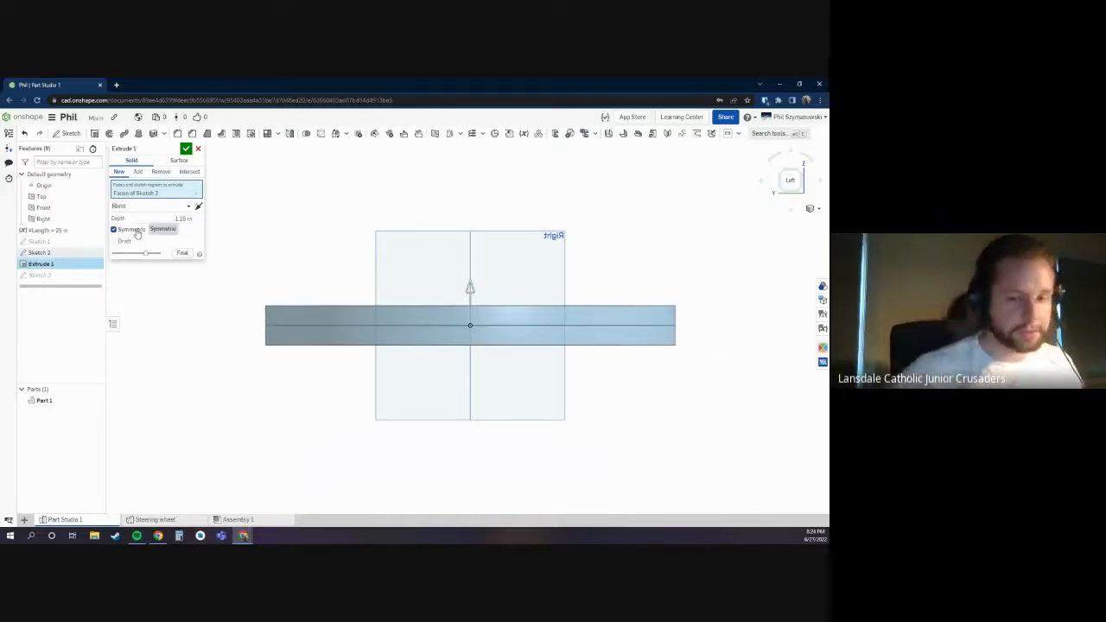
{"action": "left_click", "coordinate": [185, 149]}
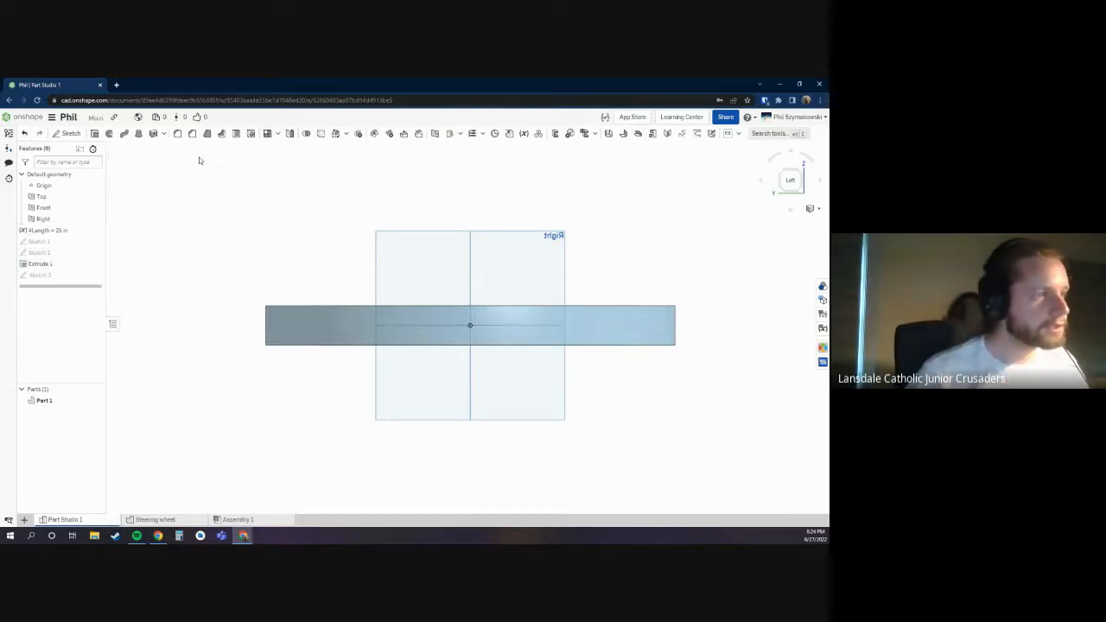
Step: Reopen the ring's sketch, Sketch 2, and draw a vertical construction line joining the two circles at their lowest points in the Top view
{"action": "double_click", "coordinate": [70, 253]}
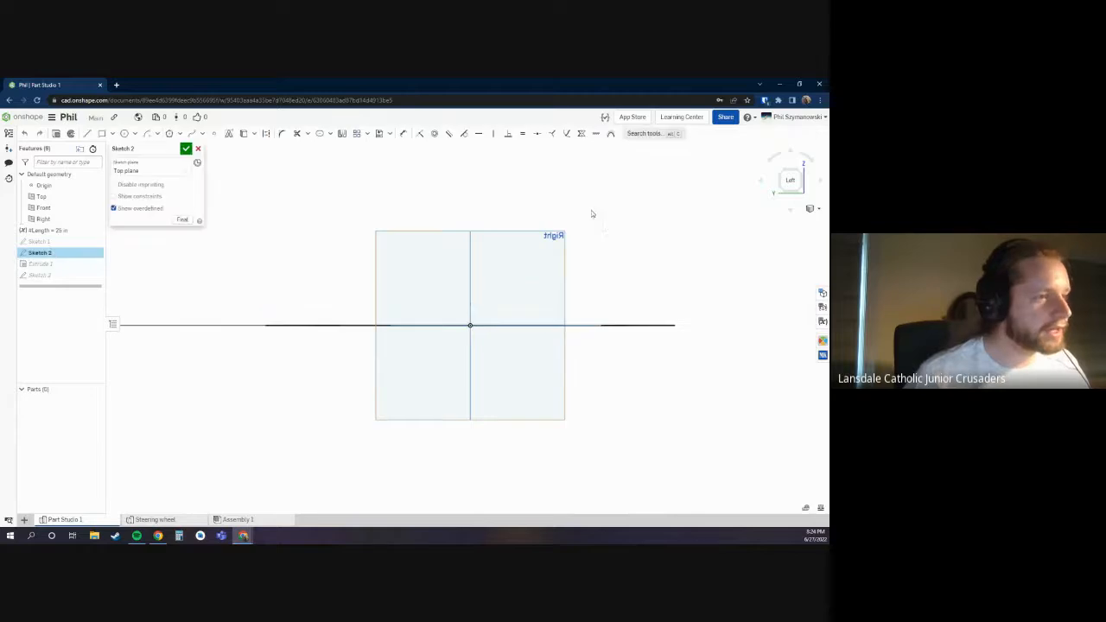
{"action": "key", "text": "s"}
{"action": "right_click_drag", "start_coordinate": [595, 367], "coordinate": [595, 386]}
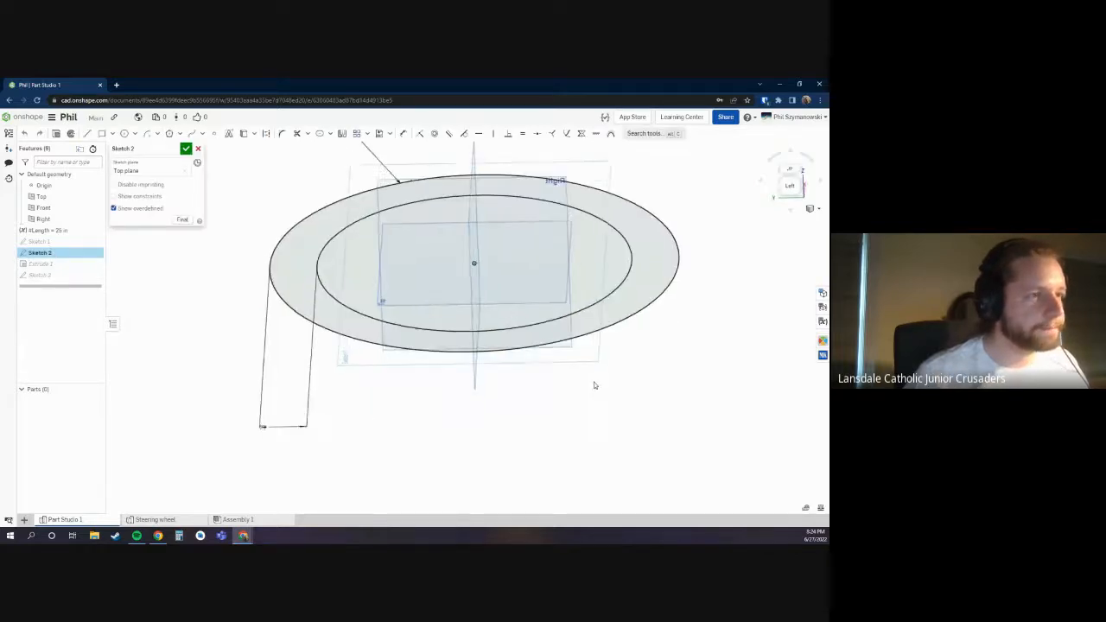
{"action": "scroll", "coordinate": [595, 385], "scroll_direction": "down", "scroll_amount": 3}
{"action": "scroll", "coordinate": [647, 180], "scroll_direction": "up", "scroll_amount": 2}
{"action": "left_click", "coordinate": [789, 170]}
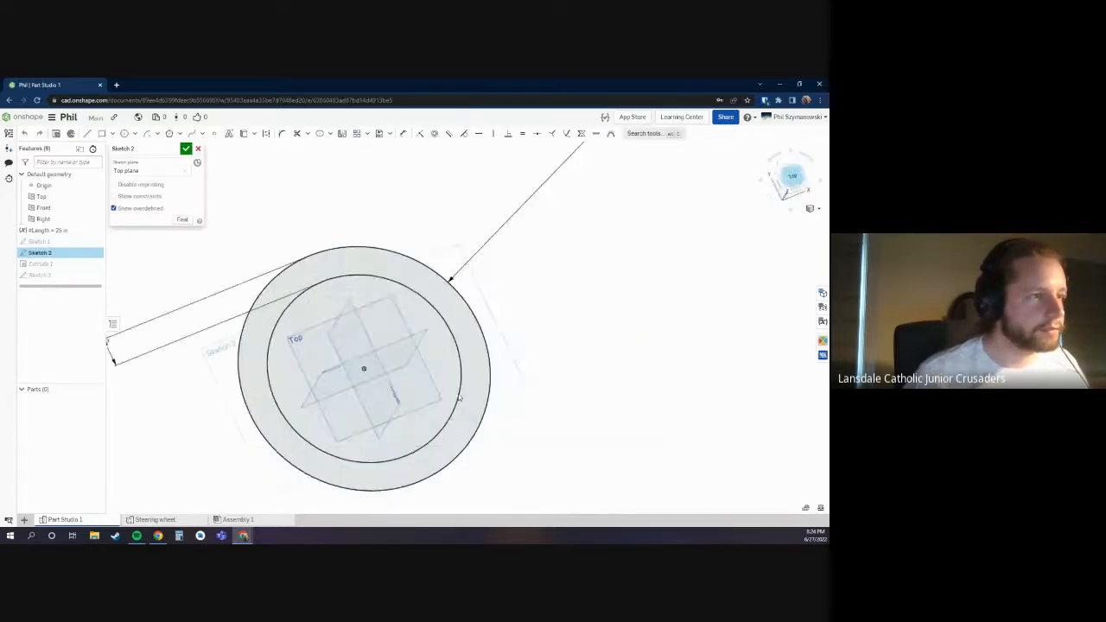
{"action": "key", "text": "s"}
{"action": "key", "text": "l"}
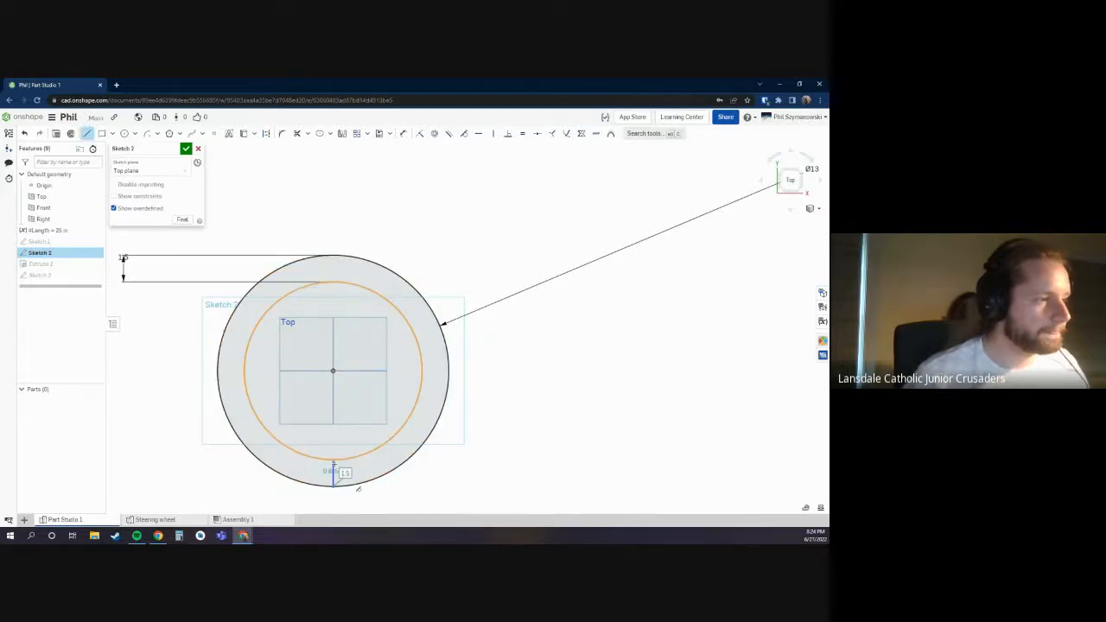
{"action": "key", "text": "Escape"}
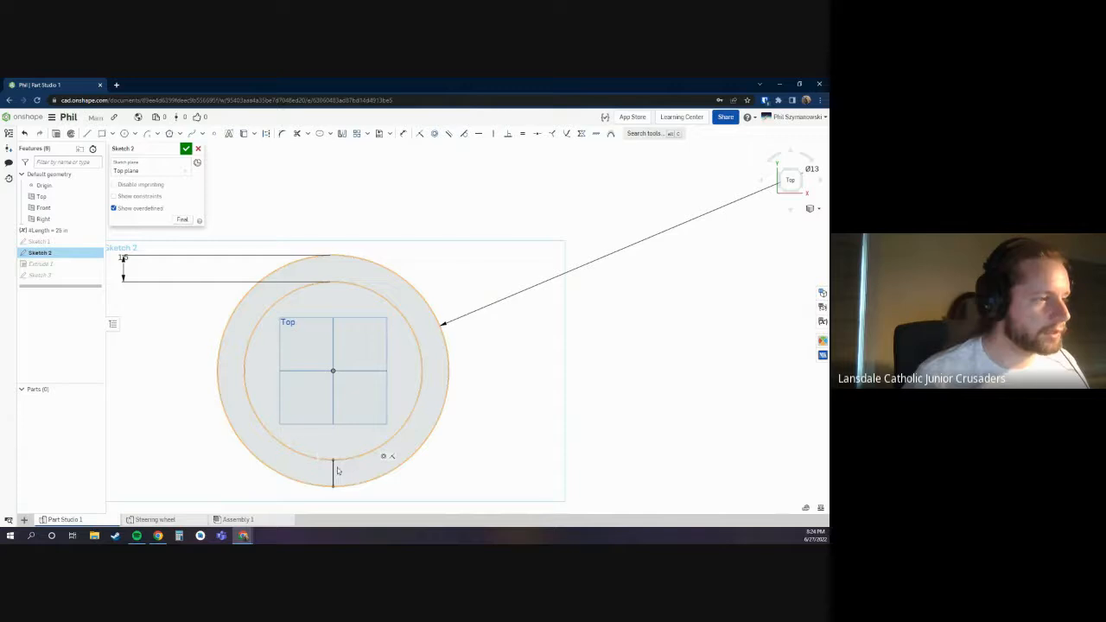
{"action": "left_click", "coordinate": [333, 472]}
{"action": "right_click", "coordinate": [561, 386]}
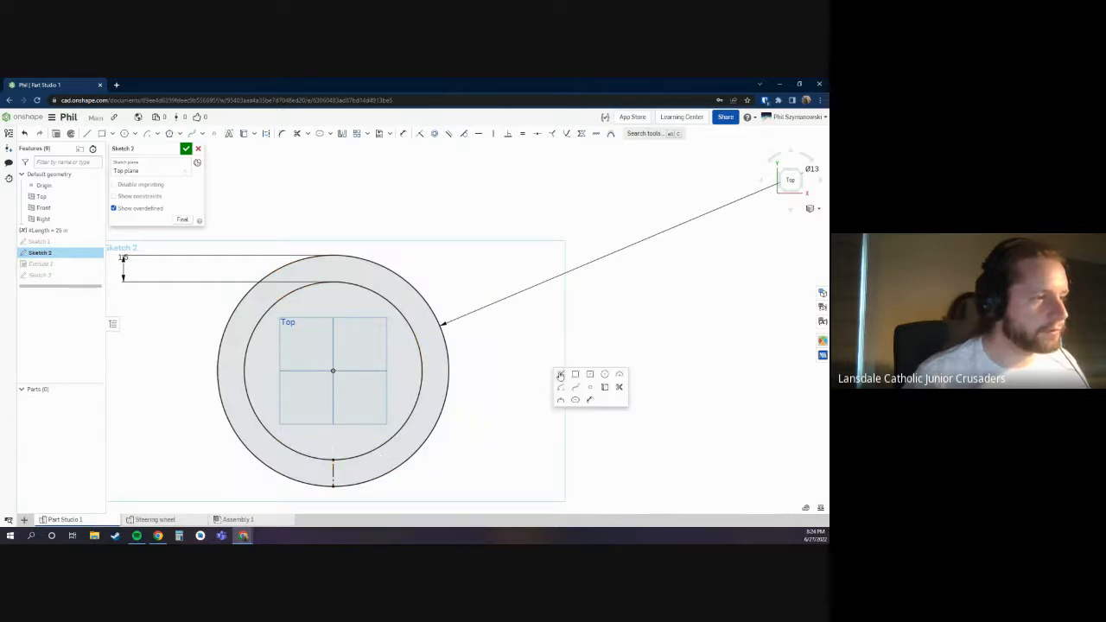
Step: Draw a horizontal construction line joining the two circles at their +X ends and accept Sketch 2
{"action": "left_click", "coordinate": [560, 376]}
{"action": "left_click_drag", "start_coordinate": [422, 371], "coordinate": [449, 371]}
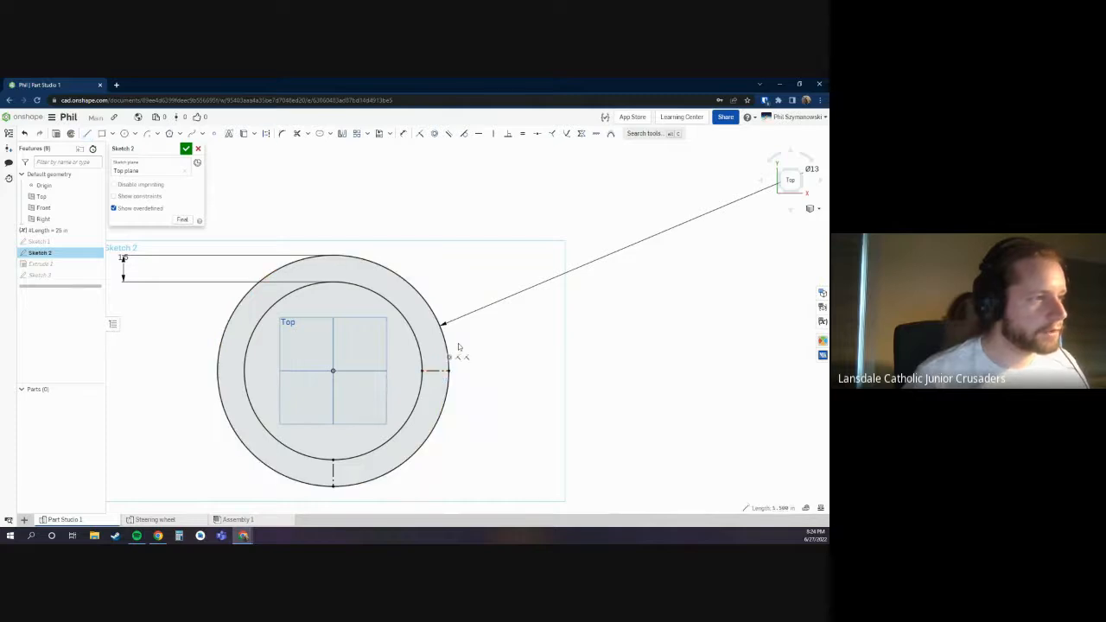
{"action": "left_click", "coordinate": [186, 149]}
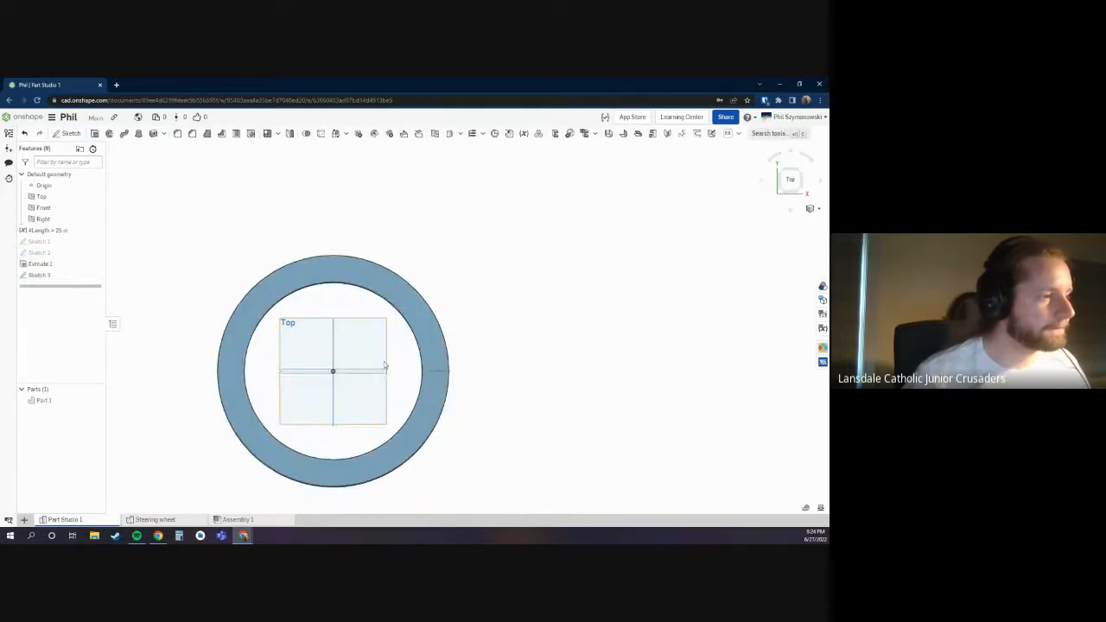
Step: Reopen Sketch 3, show Sketch 2, and move the profile circle's centre onto the midpoint of the horizontal construction line
{"action": "double_click", "coordinate": [39, 274]}
{"action": "key", "text": "n"}
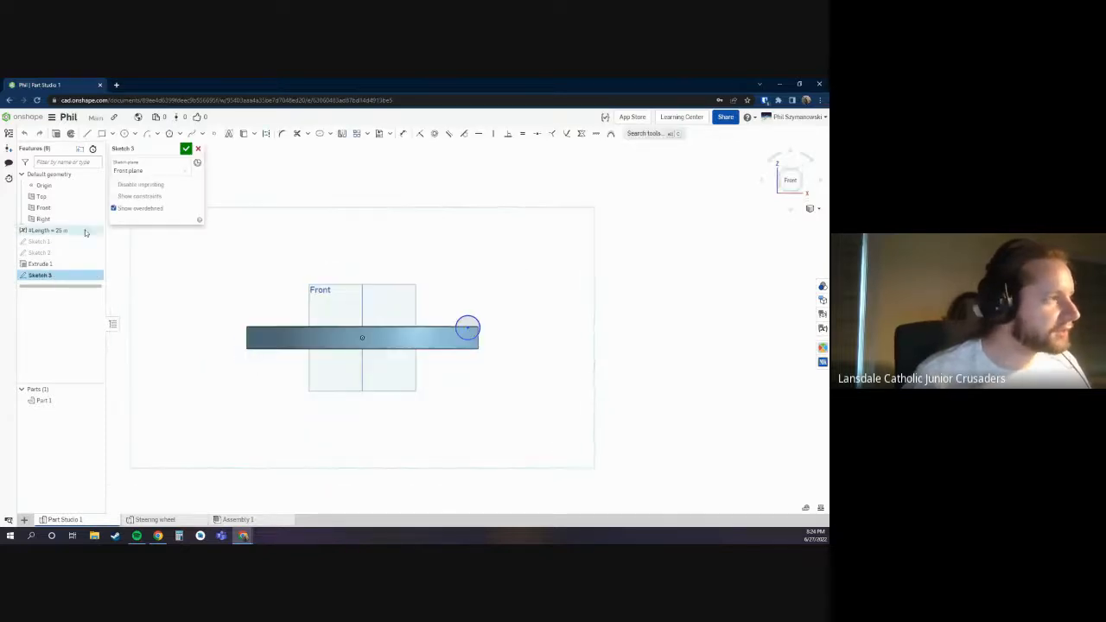
{"action": "left_click", "coordinate": [95, 252]}
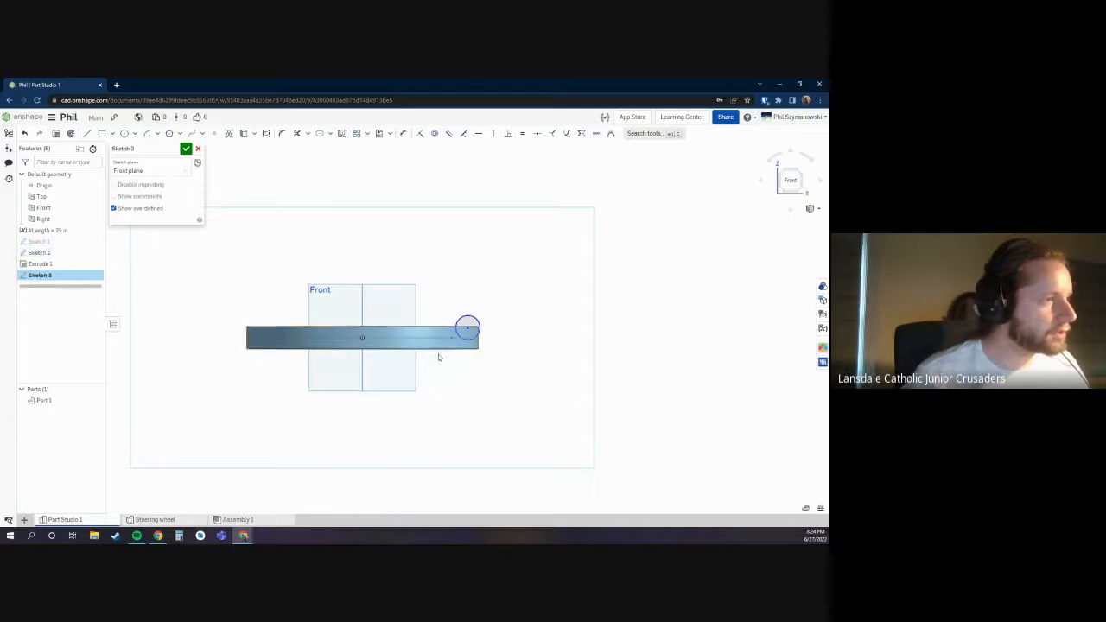
{"action": "scroll", "coordinate": [452, 299], "scroll_direction": "up", "scroll_amount": 5}
{"action": "left_click_drag", "start_coordinate": [462, 297], "coordinate": [452, 355]}
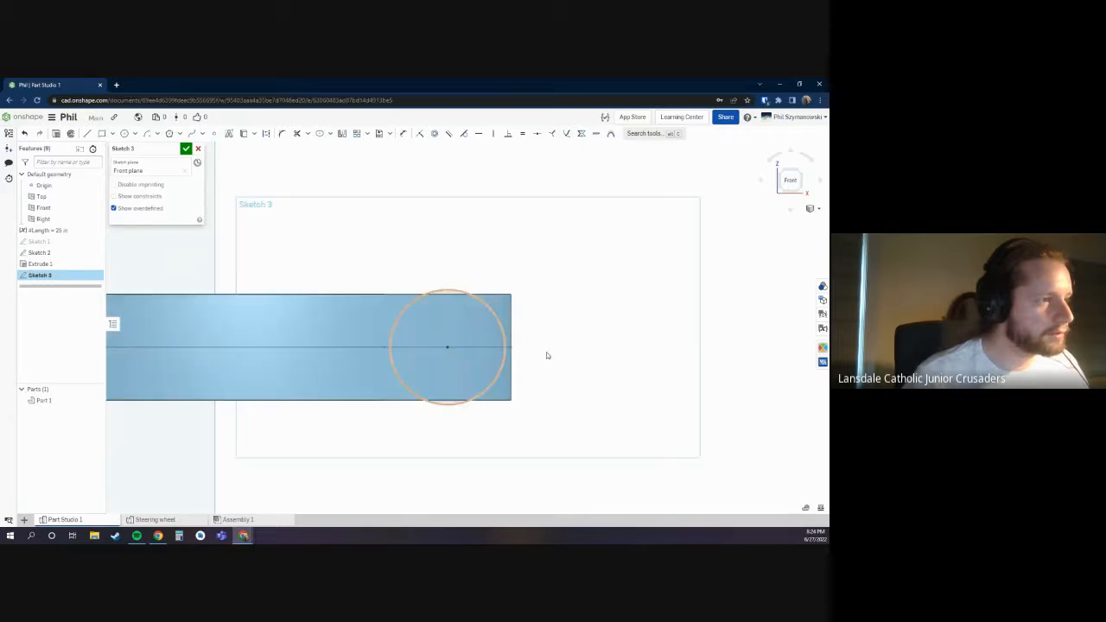
Step: Make the profile circle coincident with the inner endpoint of the construction line and accept Sketch 3
{"action": "scroll", "coordinate": [545, 348], "scroll_direction": "up", "scroll_amount": 2}
{"action": "left_click", "coordinate": [329, 346]}
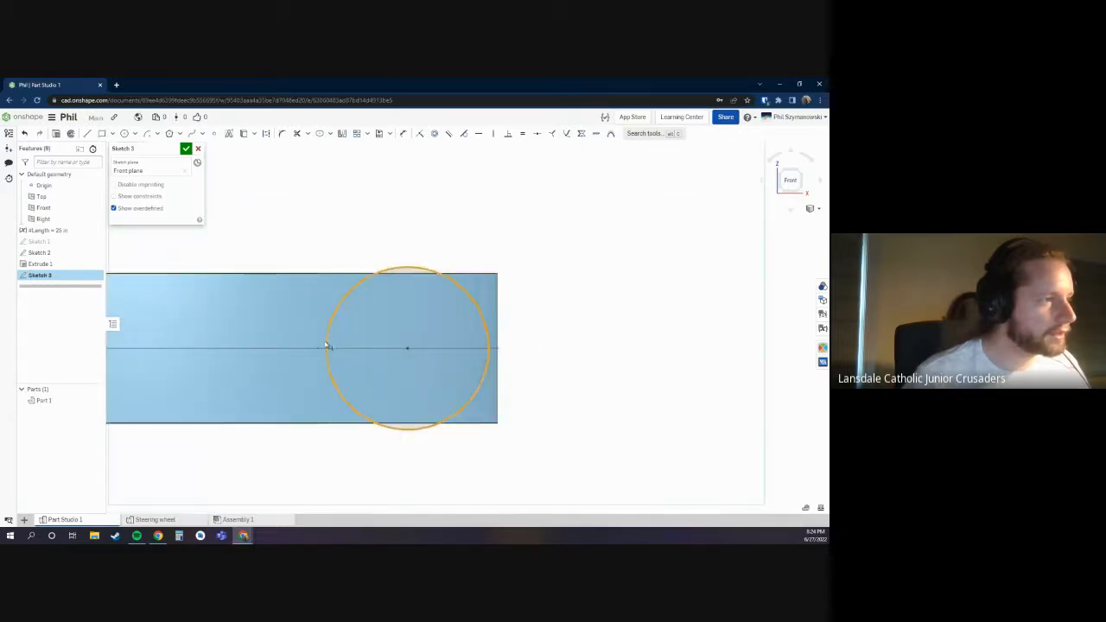
{"action": "left_click", "coordinate": [318, 348]}
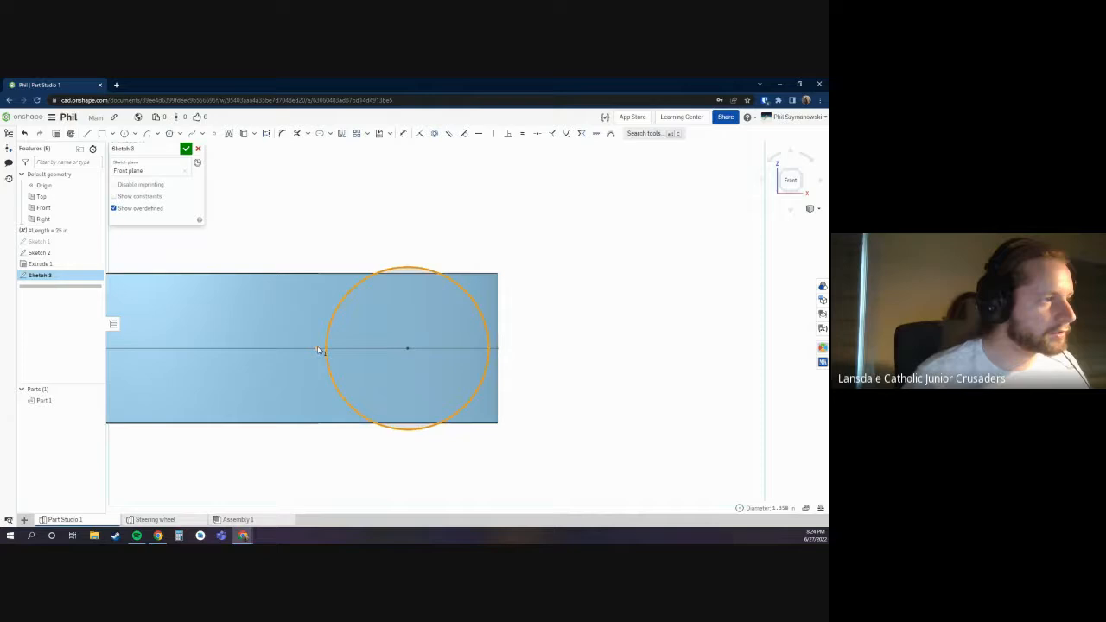
{"action": "left_click", "coordinate": [418, 133]}
{"action": "scroll", "coordinate": [608, 309], "scroll_direction": "down", "scroll_amount": 4}
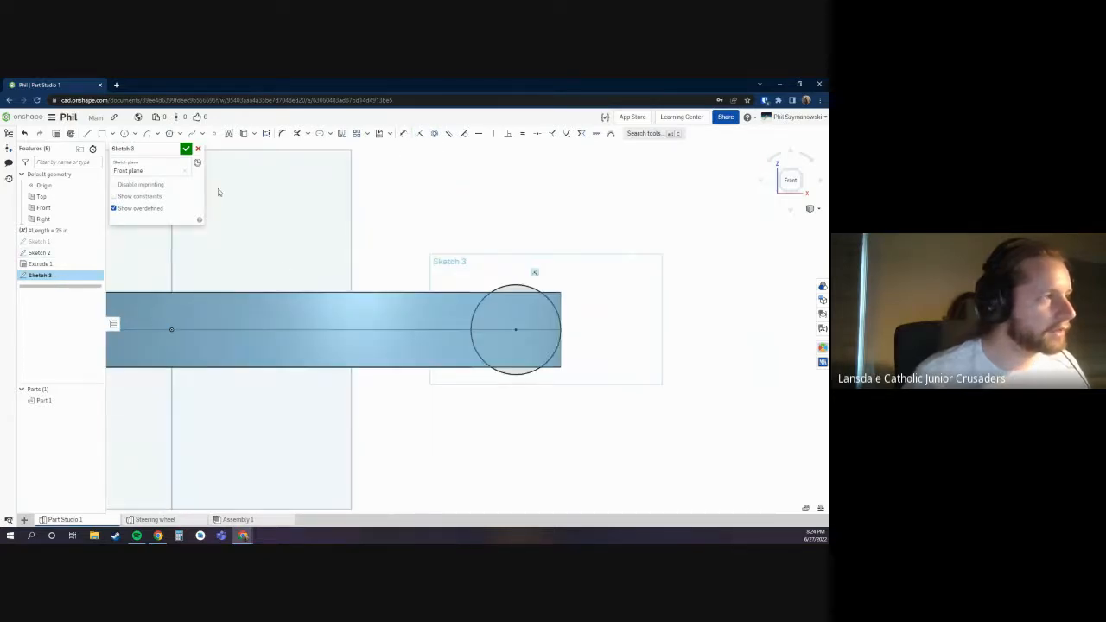
{"action": "scroll", "coordinate": [512, 294], "scroll_direction": "up", "scroll_amount": 4}
{"action": "left_click", "coordinate": [522, 288]}
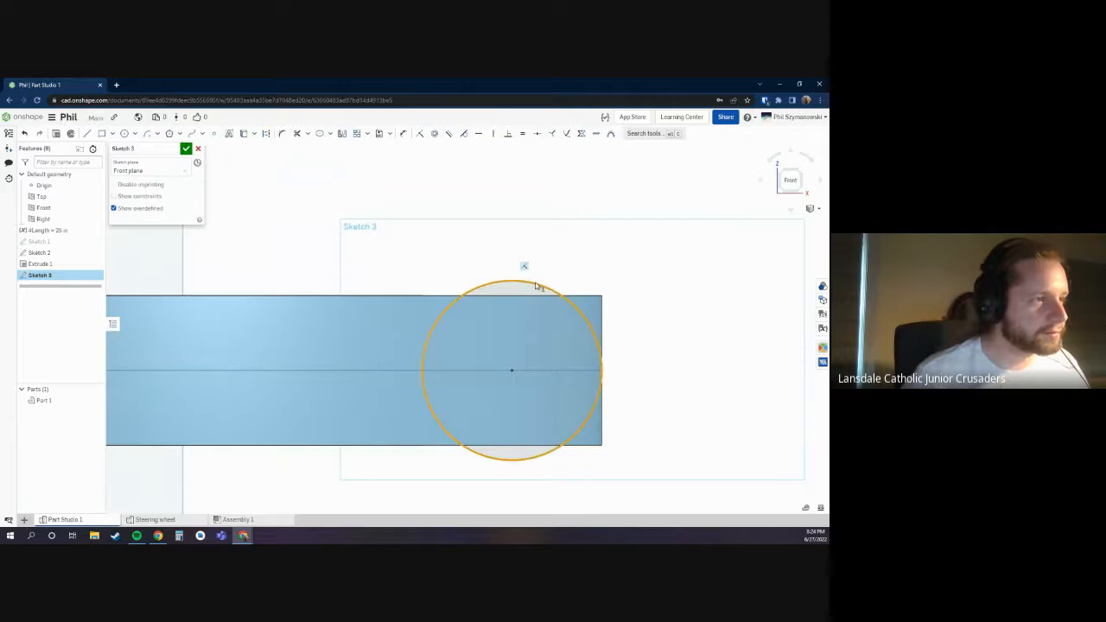
{"action": "left_click", "coordinate": [186, 149]}
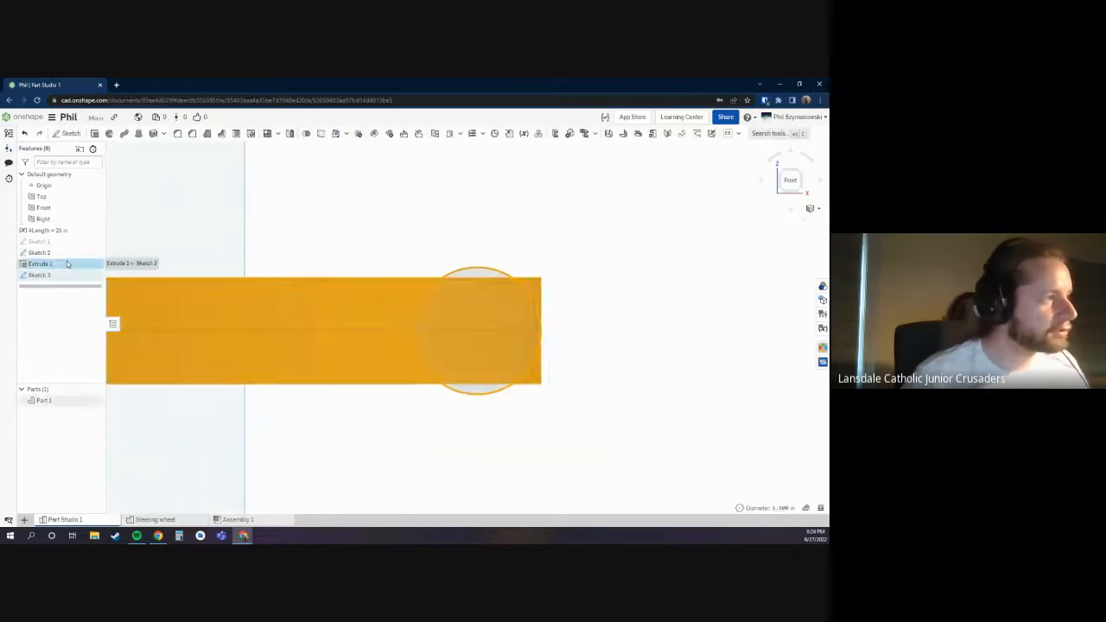
Step: Set the ring's symmetric extrusion depth to 1.5 in and accept it
{"action": "double_click", "coordinate": [67, 264]}
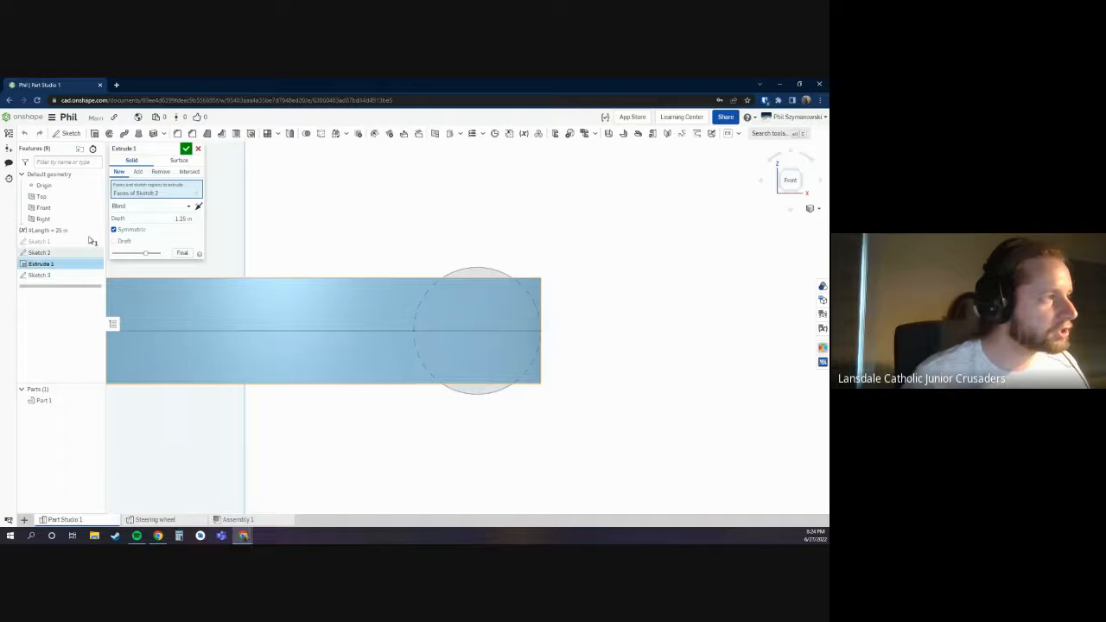
{"action": "left_click", "coordinate": [180, 213]}
{"action": "type", "text": "1.5"}
{"action": "key", "text": "Return"}
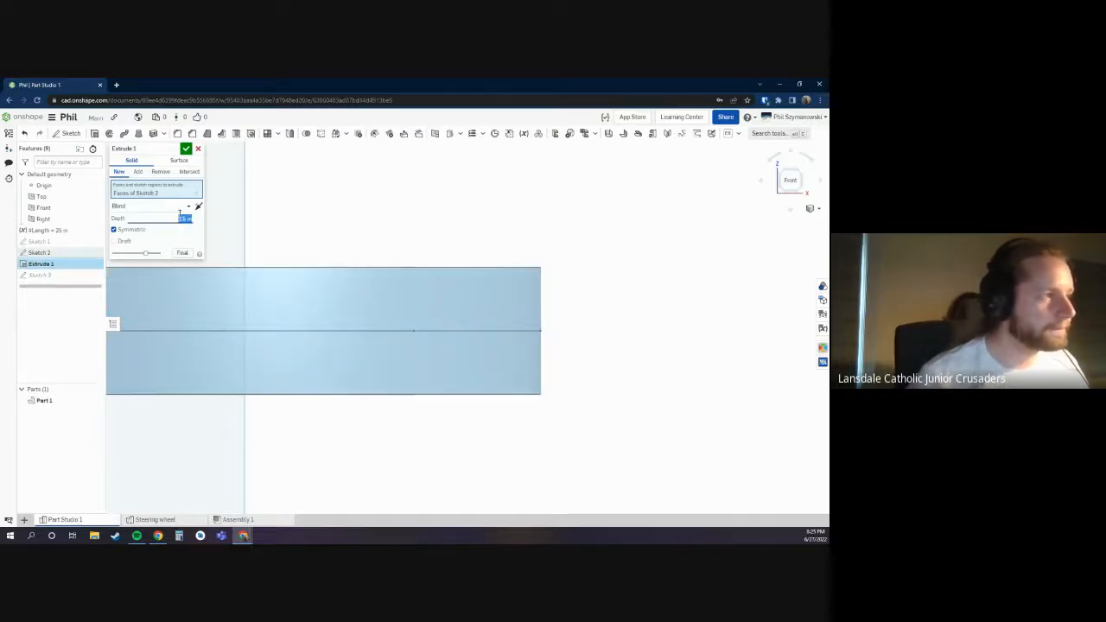
{"action": "left_click", "coordinate": [186, 151]}
Step: Examine how the Sketch 3 profile circle fits the ring's cross-section from the front and from an oblique angle
{"action": "scroll", "coordinate": [602, 219], "scroll_direction": "down", "scroll_amount": 4}
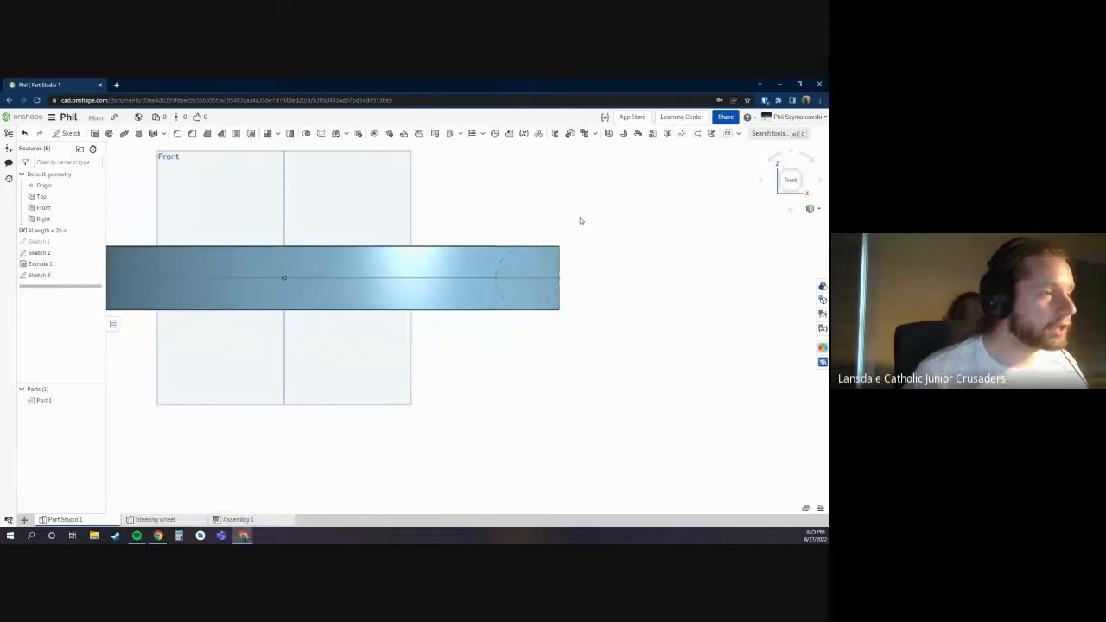
{"action": "scroll", "coordinate": [560, 205], "scroll_direction": "down", "scroll_amount": 1}
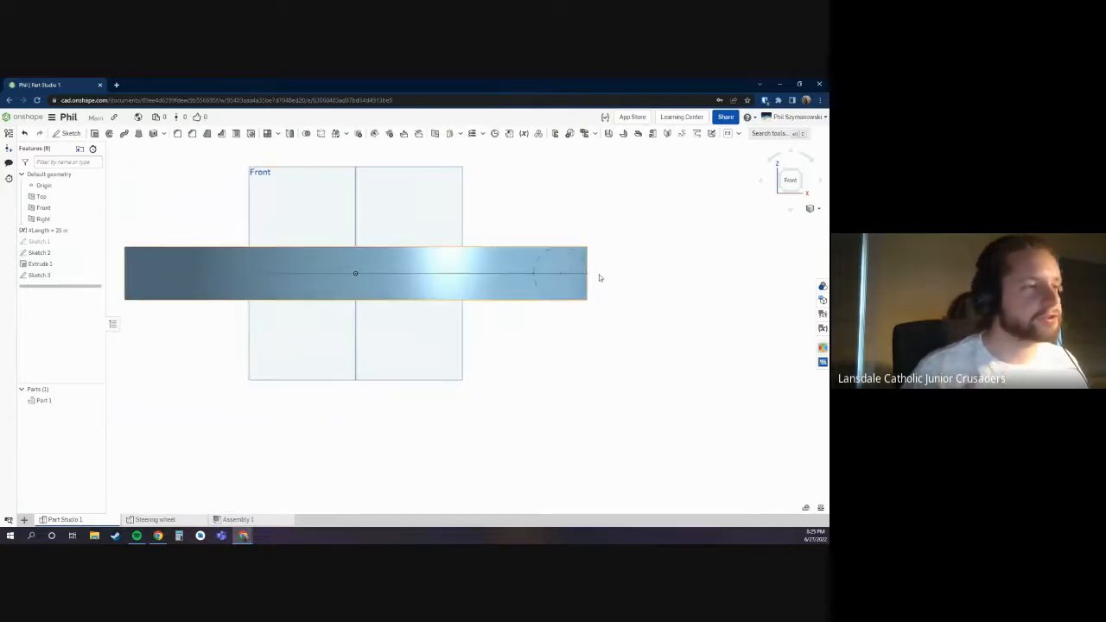
{"action": "scroll", "coordinate": [577, 171], "scroll_direction": "up", "scroll_amount": 2}
{"action": "scroll", "coordinate": [577, 172], "scroll_direction": "up", "scroll_amount": 1}
{"action": "right_click_drag", "start_coordinate": [553, 253], "coordinate": [475, 406]}
{"action": "scroll", "coordinate": [469, 428], "scroll_direction": "down", "scroll_amount": 4}
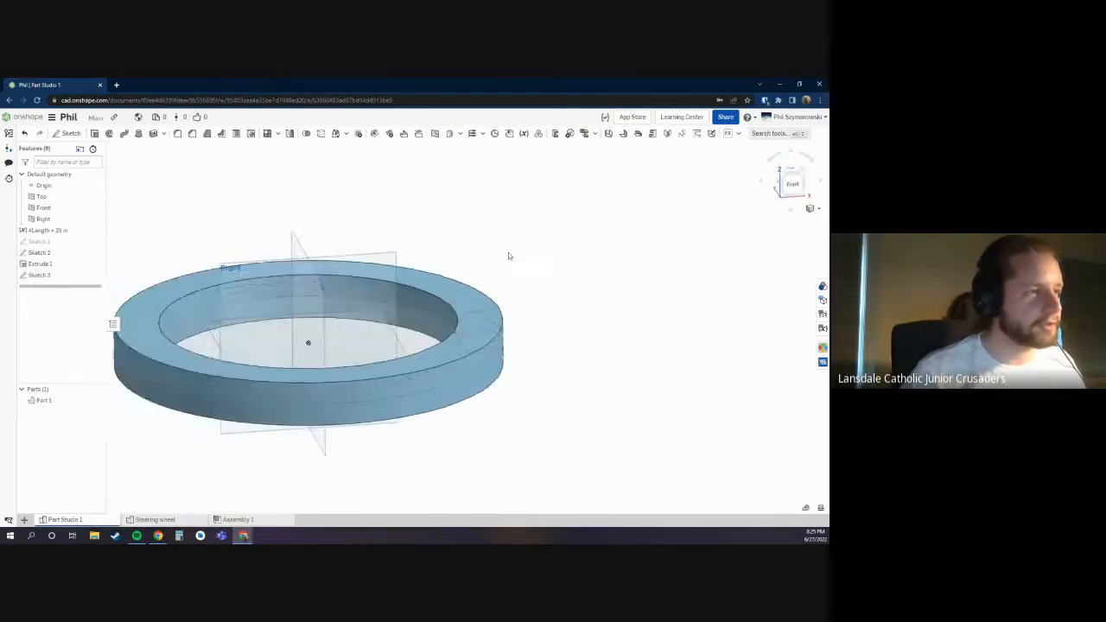
{"action": "scroll", "coordinate": [510, 254], "scroll_direction": "up", "scroll_amount": 2}
{"action": "left_click", "coordinate": [39, 275]}
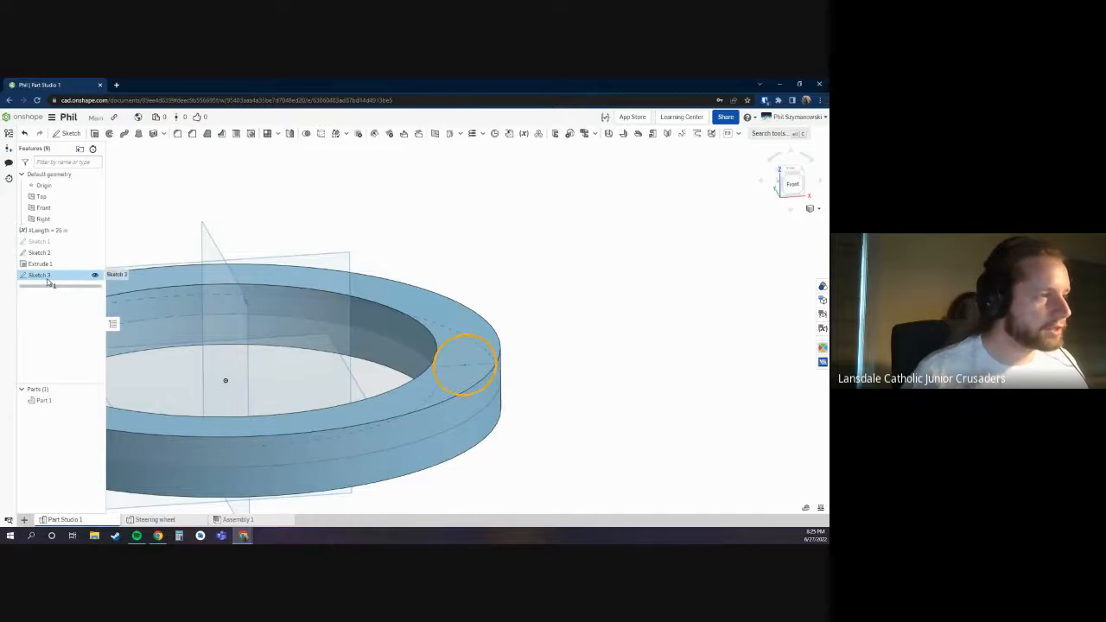
{"action": "scroll", "coordinate": [510, 264], "scroll_direction": "down", "scroll_amount": 3}
{"action": "left_click", "coordinate": [220, 204]}
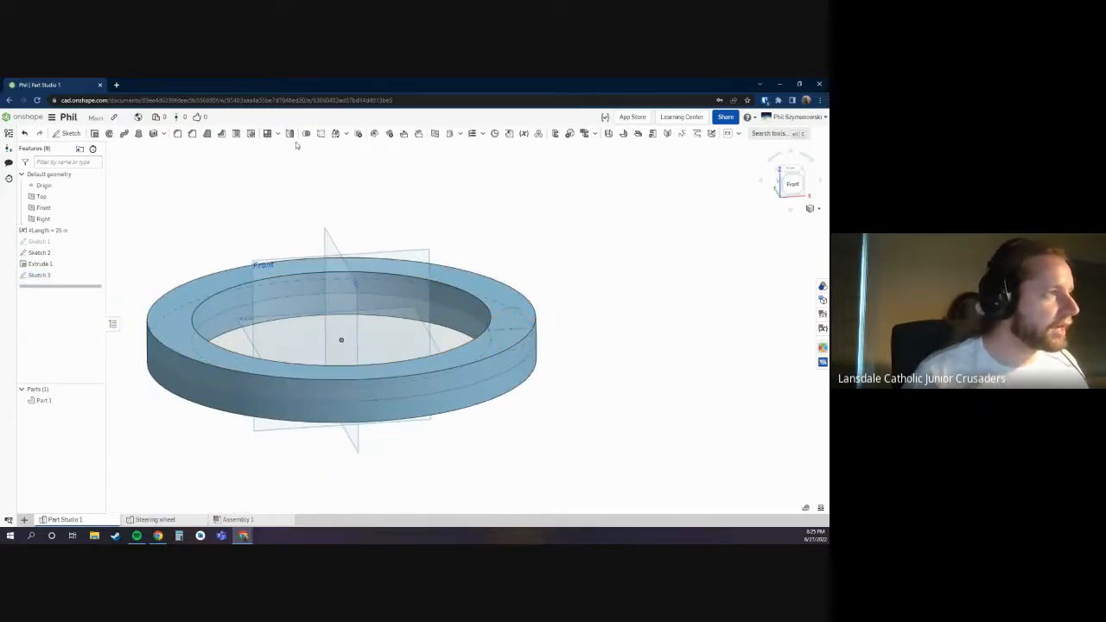
Step: Add a mate connector at the centre of Sketch 2's face, owned by Part 1, and accept it
{"action": "left_click", "coordinate": [496, 135]}
{"action": "right_click_drag", "start_coordinate": [395, 169], "coordinate": [386, 246]}
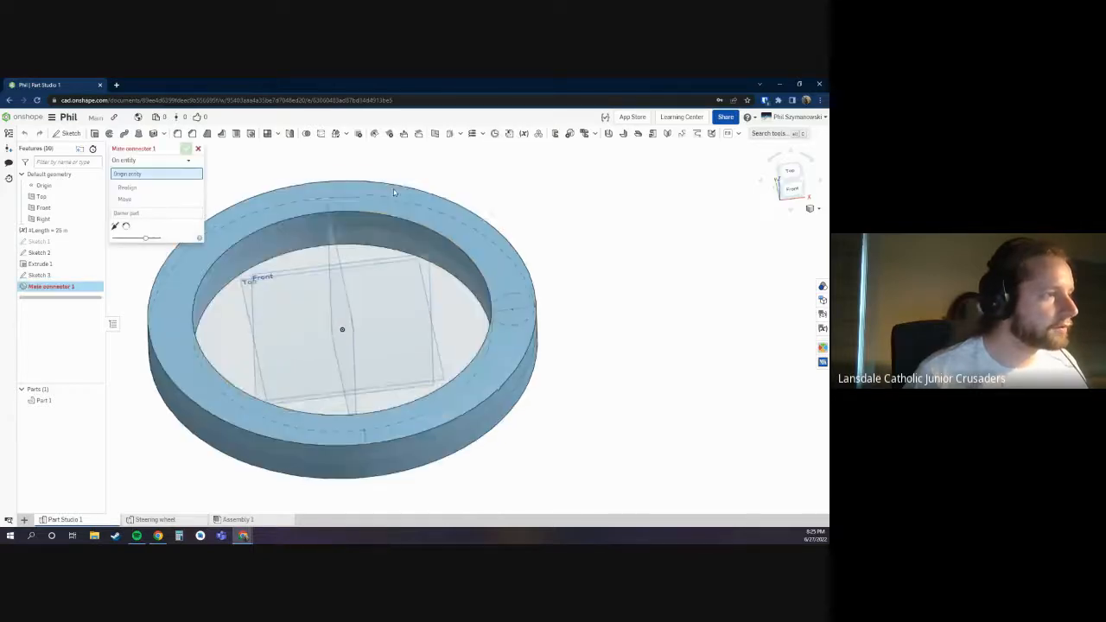
{"action": "scroll", "coordinate": [335, 332], "scroll_direction": "up", "scroll_amount": 2}
{"action": "scroll", "coordinate": [344, 327], "scroll_direction": "up", "scroll_amount": 2}
{"action": "left_click", "coordinate": [354, 326]}
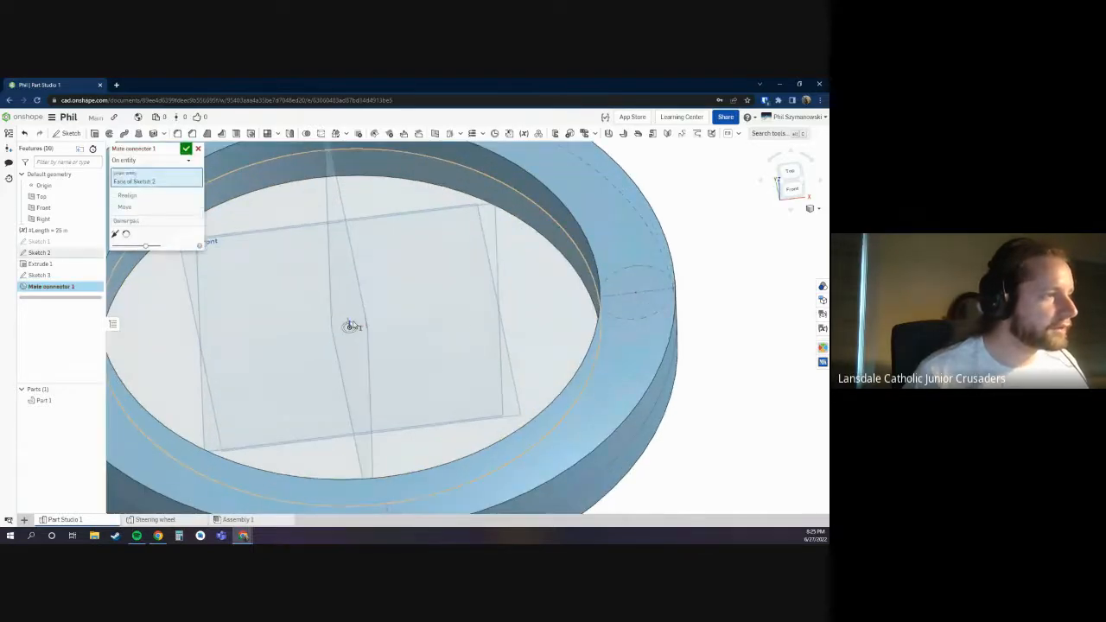
{"action": "scroll", "coordinate": [507, 319], "scroll_direction": "down", "scroll_amount": 5}
{"action": "scroll", "coordinate": [507, 369], "scroll_direction": "up", "scroll_amount": 10}
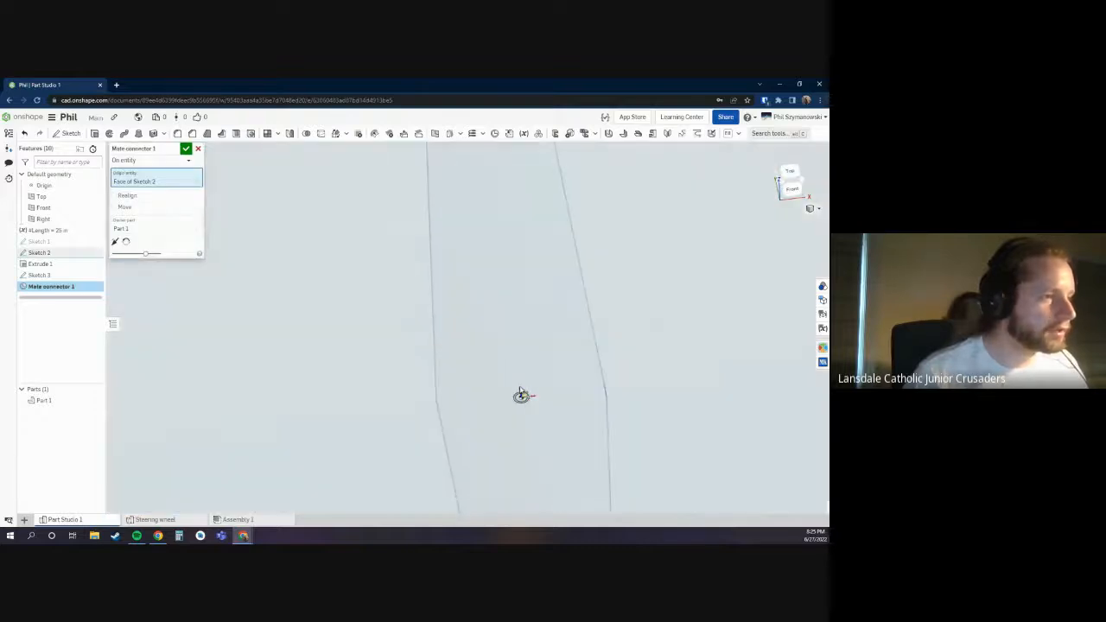
{"action": "scroll", "coordinate": [521, 395], "scroll_direction": "down", "scroll_amount": 5}
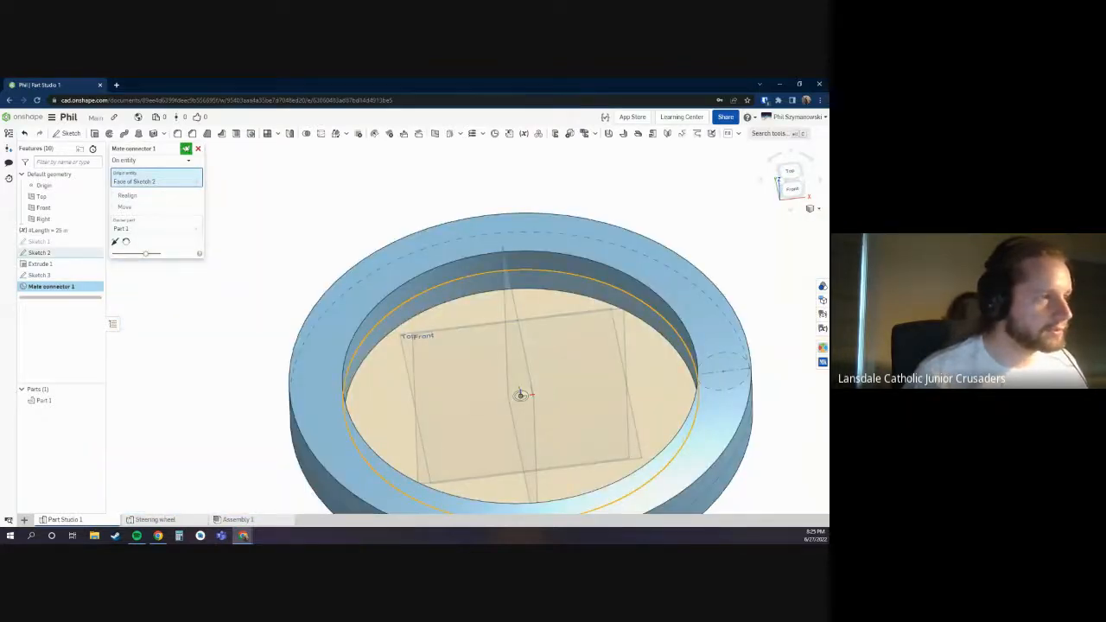
{"action": "left_click", "coordinate": [186, 149]}
Step: Revolve the Sketch 3 circle fully about the centre mate connector as an Intersect with Part 1
{"action": "scroll", "coordinate": [294, 222], "scroll_direction": "down", "scroll_amount": 2}
{"action": "scroll", "coordinate": [548, 314], "scroll_direction": "up", "scroll_amount": 1}
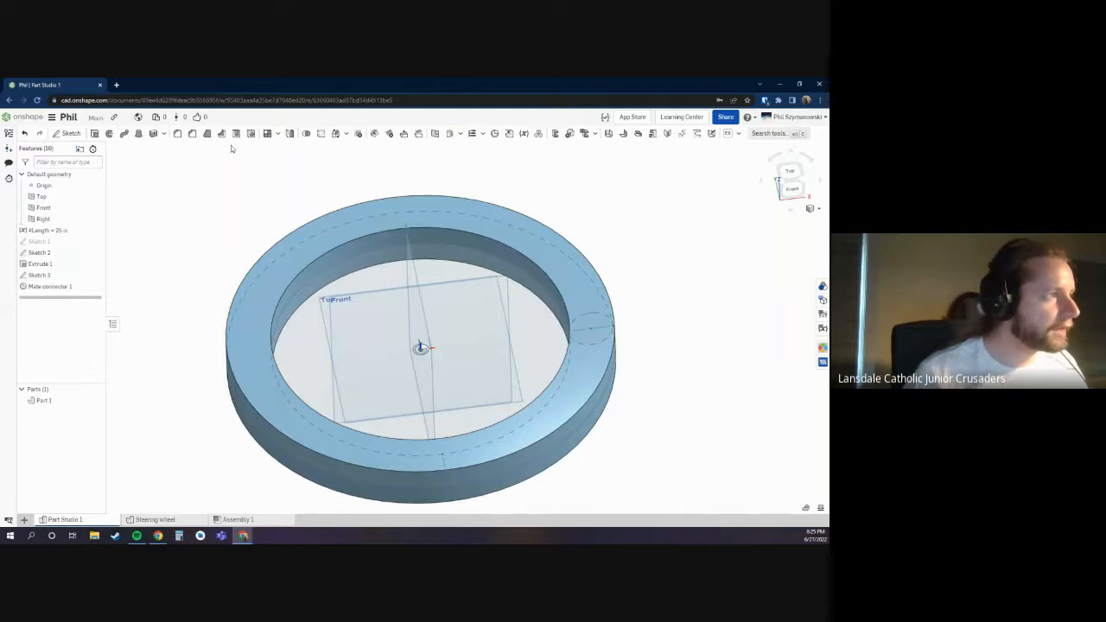
{"action": "left_click", "coordinate": [109, 133]}
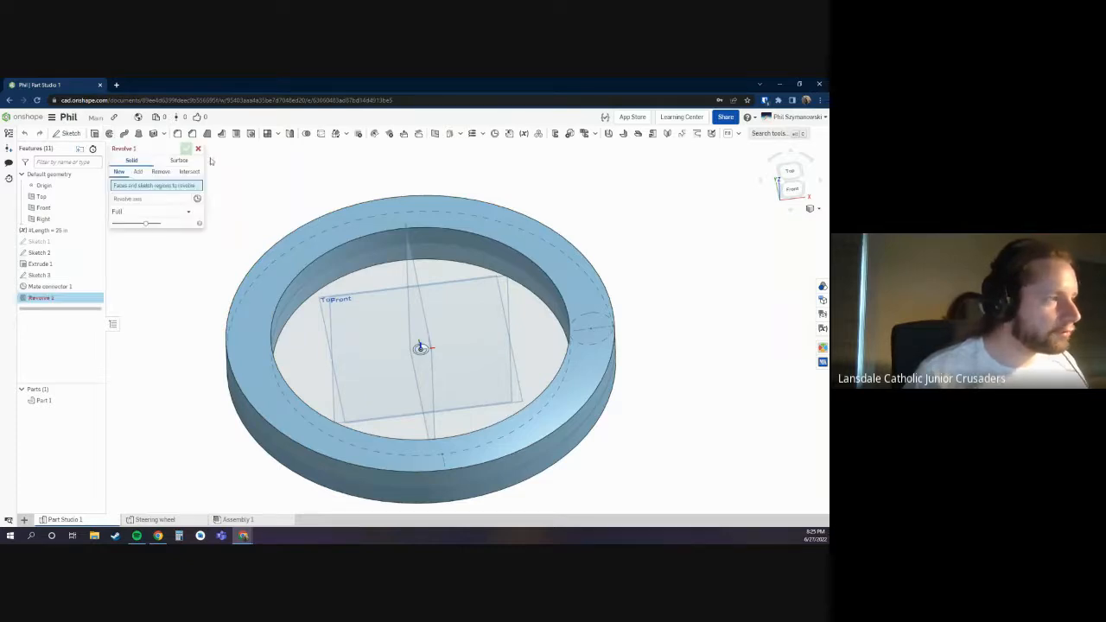
{"action": "left_click", "coordinate": [39, 275]}
{"action": "scroll", "coordinate": [595, 341], "scroll_direction": "up", "scroll_amount": 2}
{"action": "scroll", "coordinate": [570, 342], "scroll_direction": "down", "scroll_amount": 5}
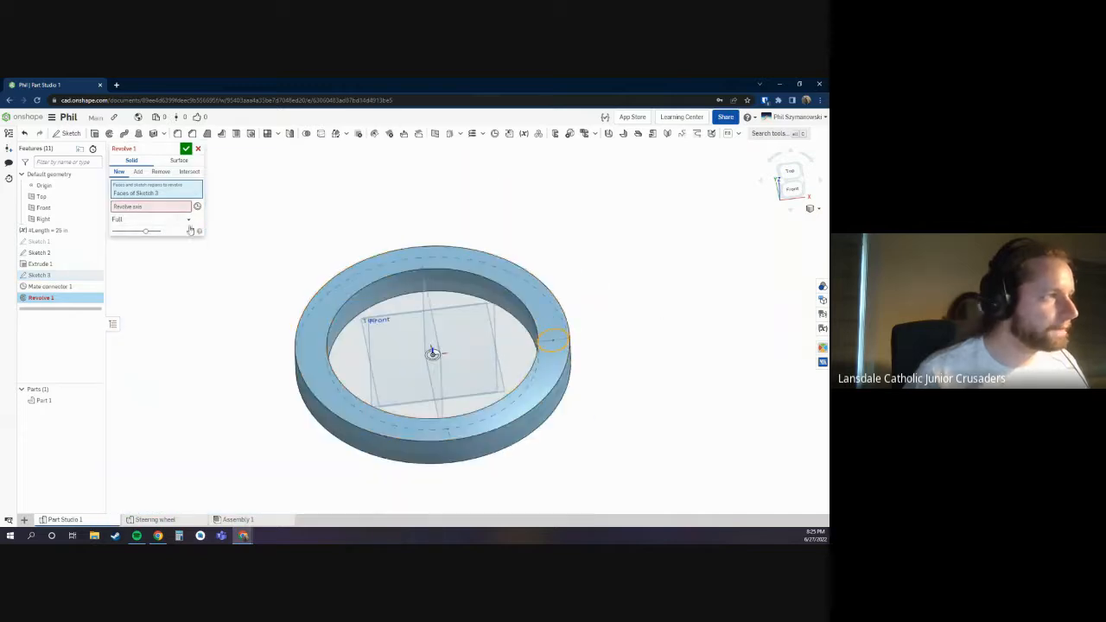
{"action": "left_click", "coordinate": [176, 208]}
{"action": "left_click", "coordinate": [434, 352]}
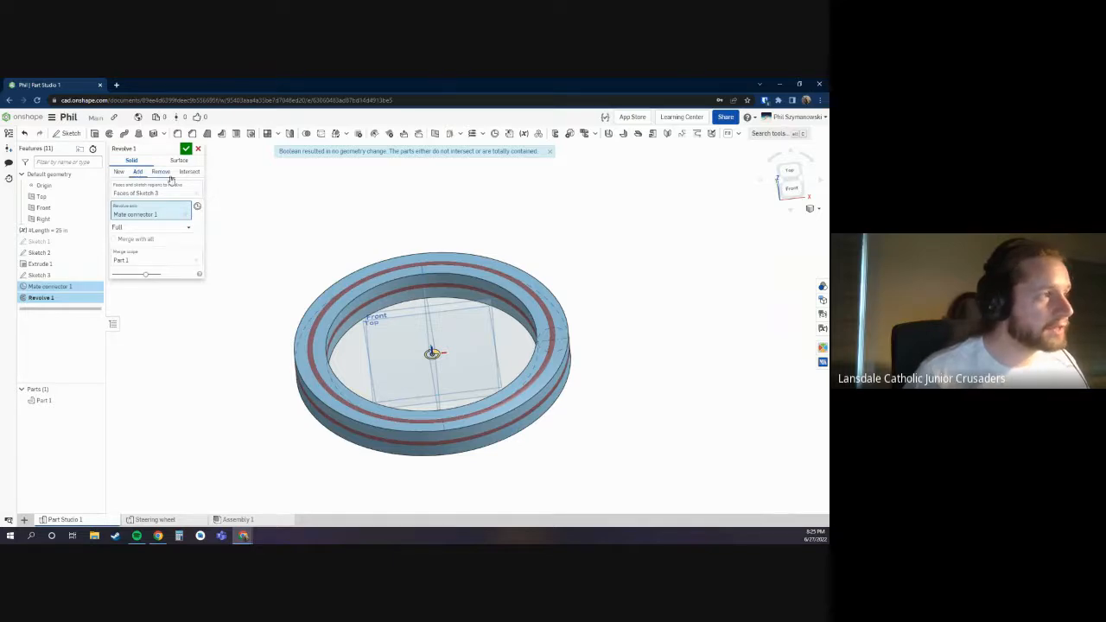
{"action": "left_click", "coordinate": [188, 173]}
Step: Compare the ring before and after the intersecting revolve using the preview slider, and accept the revolve
{"action": "mouse_move", "coordinate": [568, 262]}
{"action": "right_mouse_down"}
{"action": "mouse_move", "coordinate": [585, 256]}
{"action": "mouse_move", "coordinate": [496, 237]}
{"action": "mouse_move", "coordinate": [548, 236]}
{"action": "right_mouse_up"}
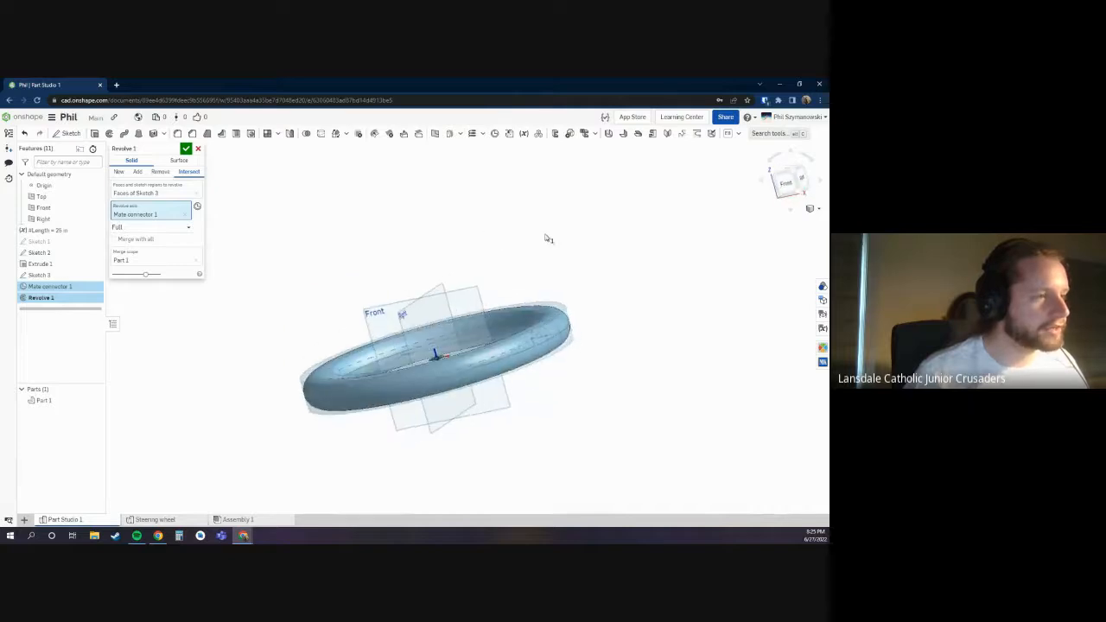
{"action": "scroll", "coordinate": [582, 278], "scroll_direction": "up", "scroll_amount": 5}
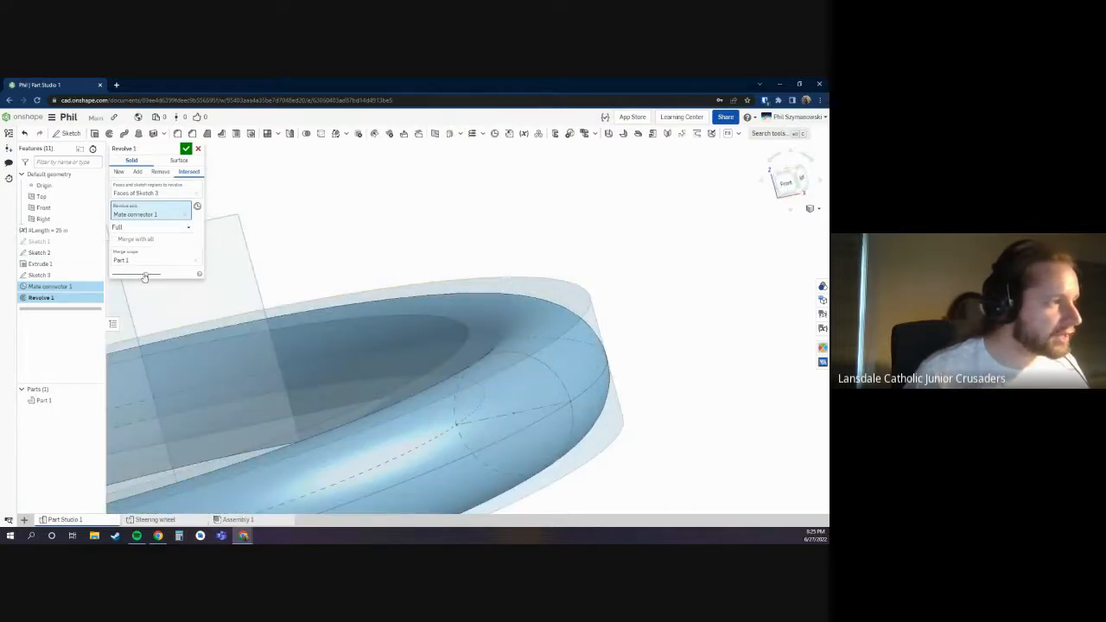
{"action": "left_click_drag", "start_coordinate": [145, 274], "coordinate": [118, 275]}
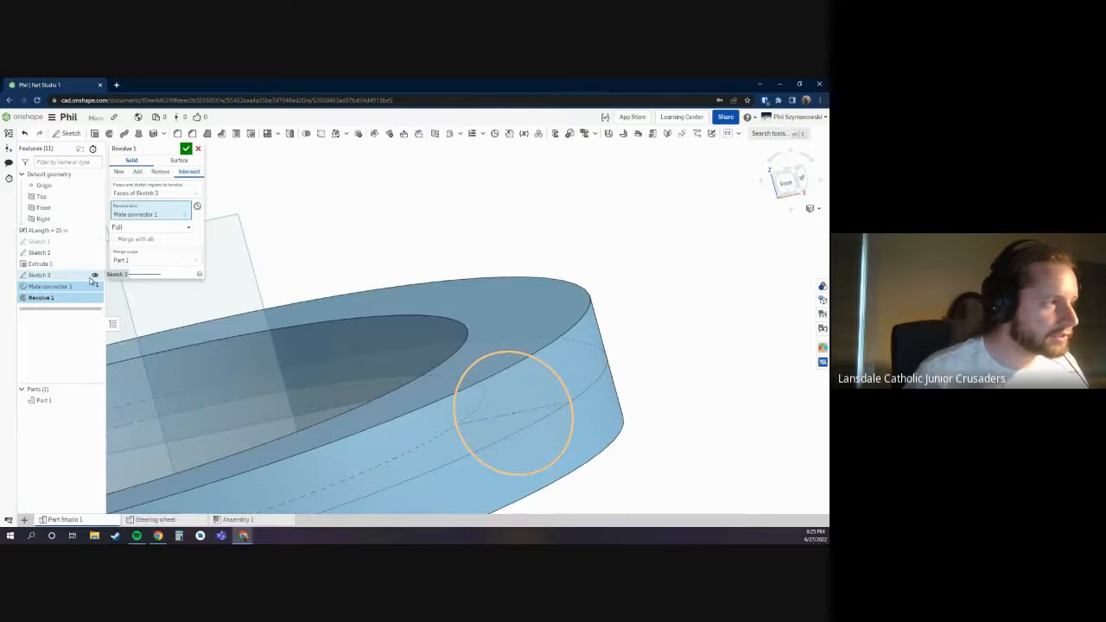
{"action": "left_click", "coordinate": [90, 285]}
{"action": "scroll", "coordinate": [453, 353], "scroll_direction": "down", "scroll_amount": 4}
{"action": "right_click_drag", "start_coordinate": [453, 354], "coordinate": [540, 320]}
{"action": "scroll", "coordinate": [595, 291], "scroll_direction": "down", "scroll_amount": 2}
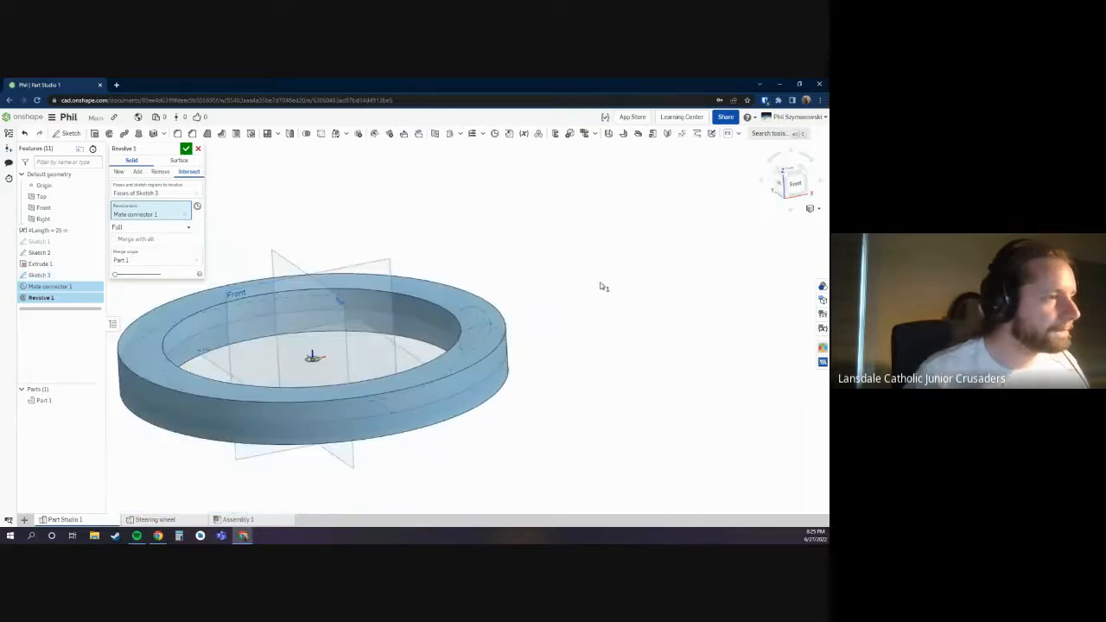
{"action": "scroll", "coordinate": [396, 285], "scroll_direction": "up", "scroll_amount": 2}
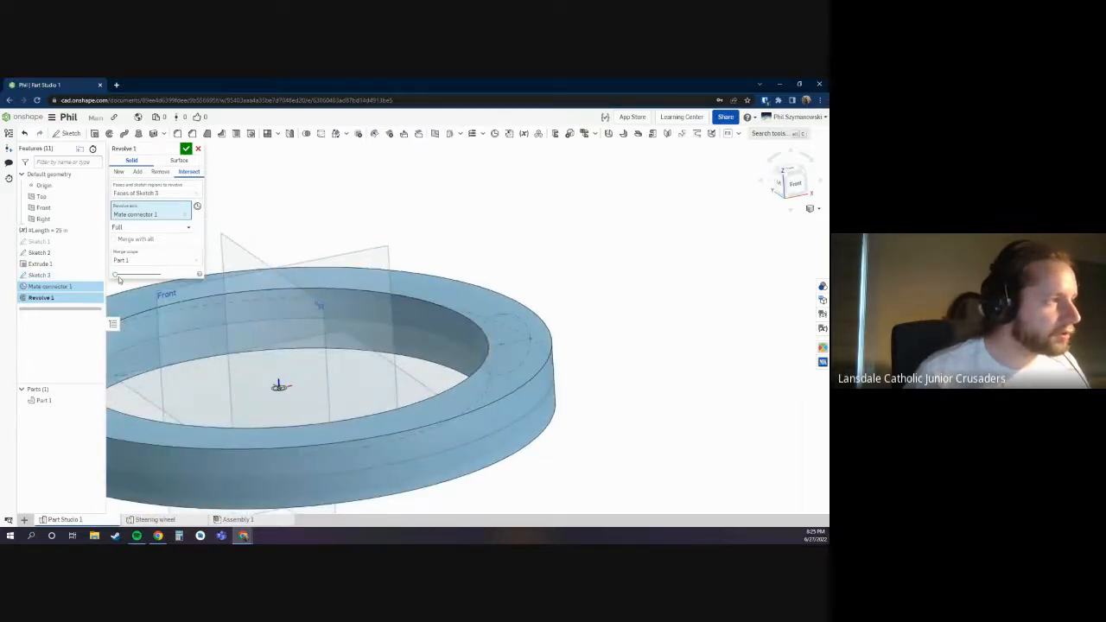
{"action": "left_click_drag", "start_coordinate": [117, 276], "coordinate": [143, 274]}
{"action": "right_click_drag", "start_coordinate": [384, 297], "coordinate": [461, 329]}
{"action": "scroll", "coordinate": [461, 329], "scroll_direction": "up", "scroll_amount": 3}
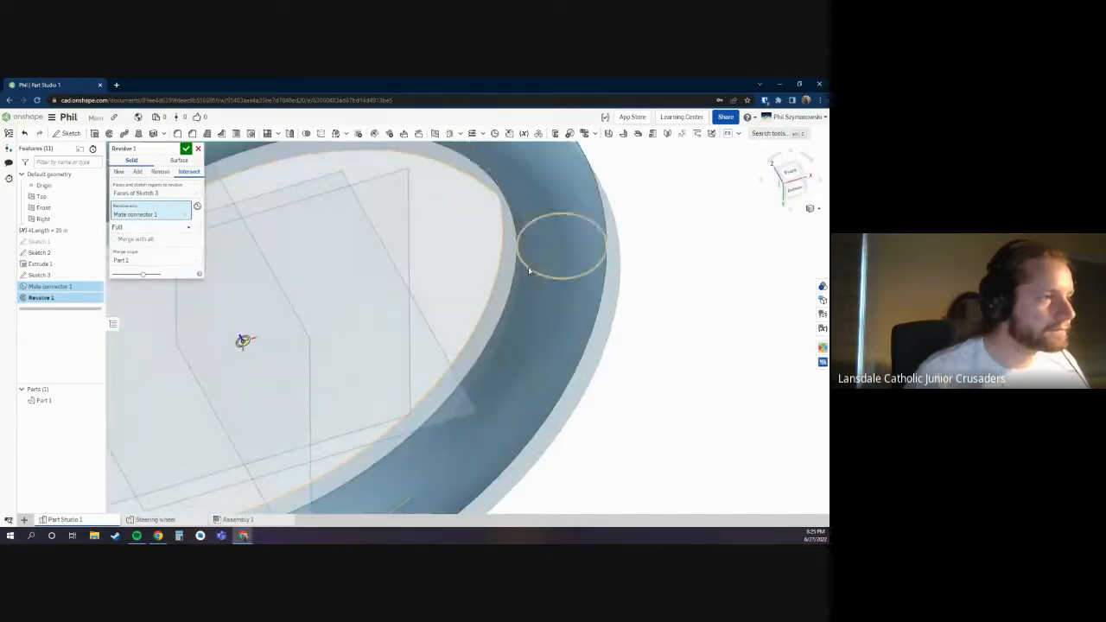
{"action": "right_click_drag", "start_coordinate": [519, 259], "coordinate": [683, 322]}
{"action": "scroll", "coordinate": [492, 193], "scroll_direction": "down", "scroll_amount": 3}
{"action": "left_click", "coordinate": [186, 148]}
Step: Examine the rounded steering wheel rim from several angles
{"action": "scroll", "coordinate": [605, 277], "scroll_direction": "down", "scroll_amount": 3}
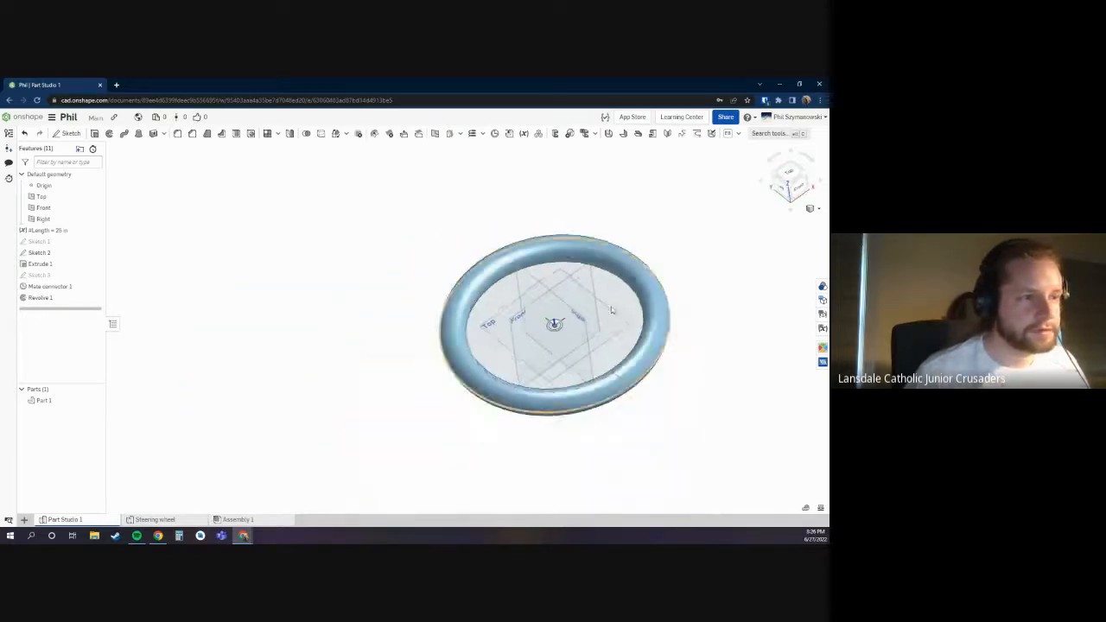
{"action": "scroll", "coordinate": [605, 302], "scroll_direction": "up", "scroll_amount": 1}
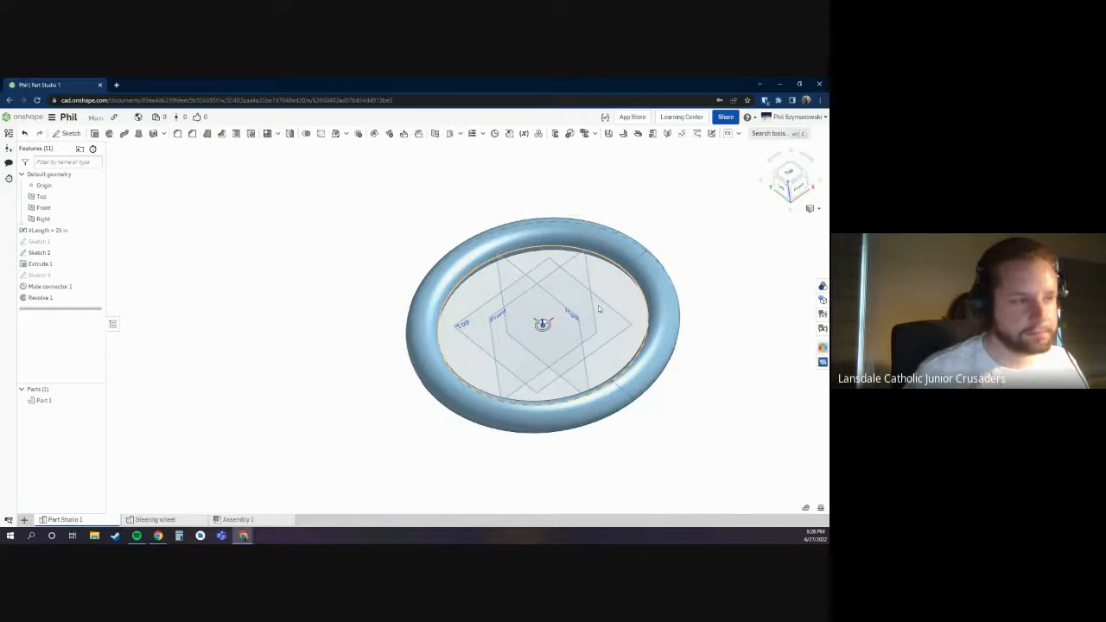
{"action": "scroll", "coordinate": [605, 306], "scroll_direction": "down", "scroll_amount": 1}
{"action": "scroll", "coordinate": [609, 306], "scroll_direction": "up", "scroll_amount": 2}
{"action": "right_click_drag", "start_coordinate": [609, 305], "coordinate": [518, 277]}
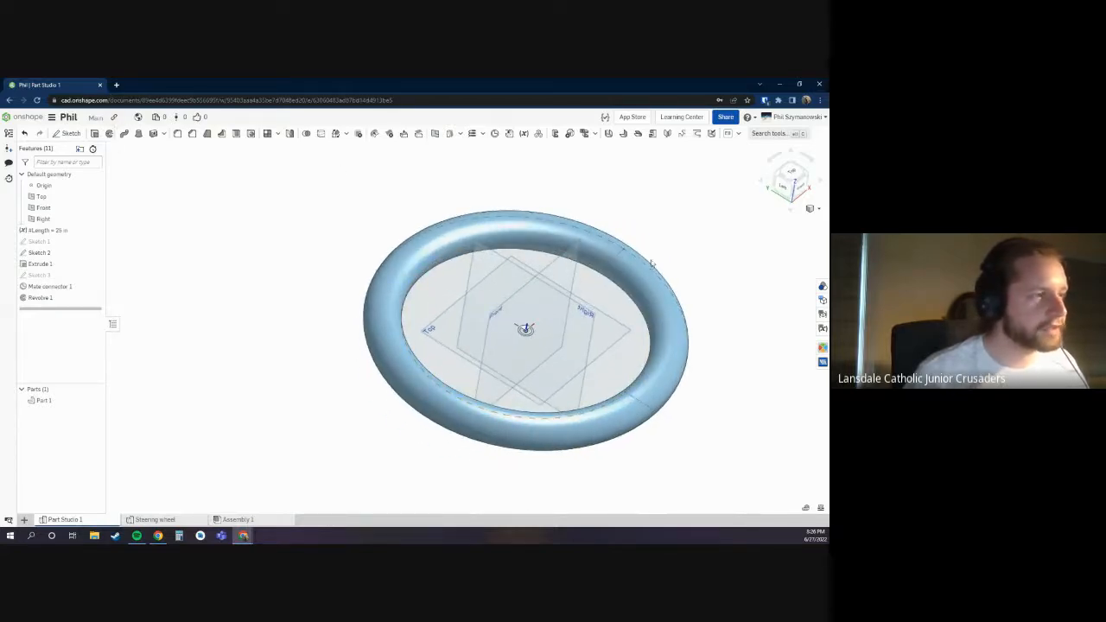
{"action": "middle_click_drag", "start_coordinate": [679, 232], "coordinate": [640, 241]}
{"action": "right_click_drag", "start_coordinate": [621, 257], "coordinate": [691, 285]}
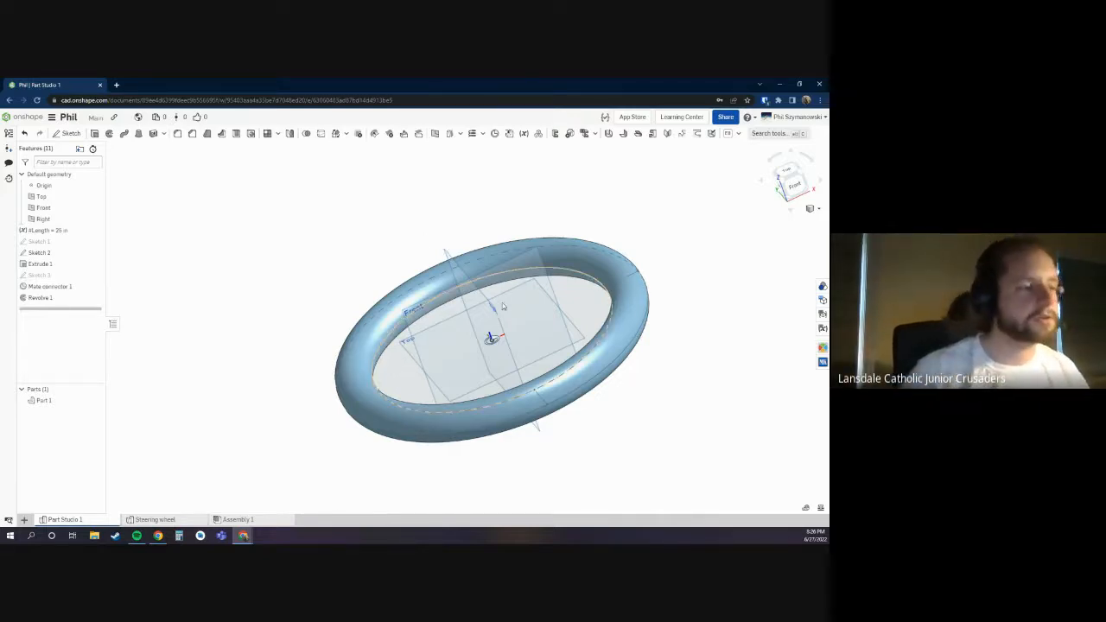
{"action": "right_click_drag", "start_coordinate": [502, 303], "coordinate": [491, 296]}
{"action": "scroll", "coordinate": [491, 296], "scroll_direction": "down", "scroll_amount": 3}
{"action": "scroll", "coordinate": [562, 272], "scroll_direction": "up", "scroll_amount": 3}
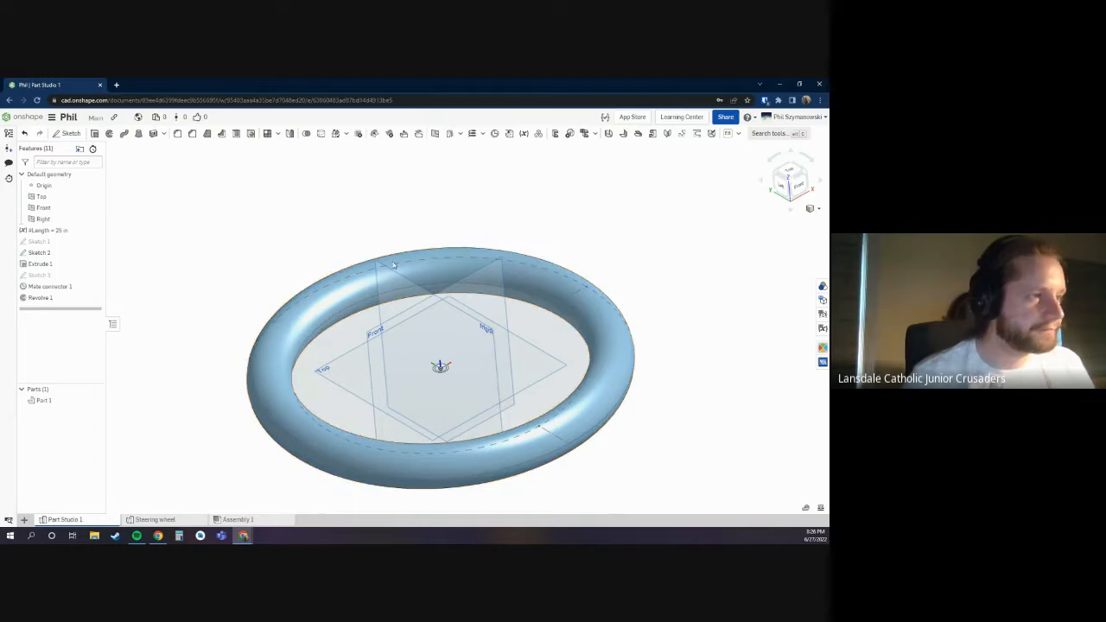
Step: Examine the spoked Ford steering wheel in the view-only document in the other browser window, and close that document
{"action": "left_click", "coordinate": [780, 84]}
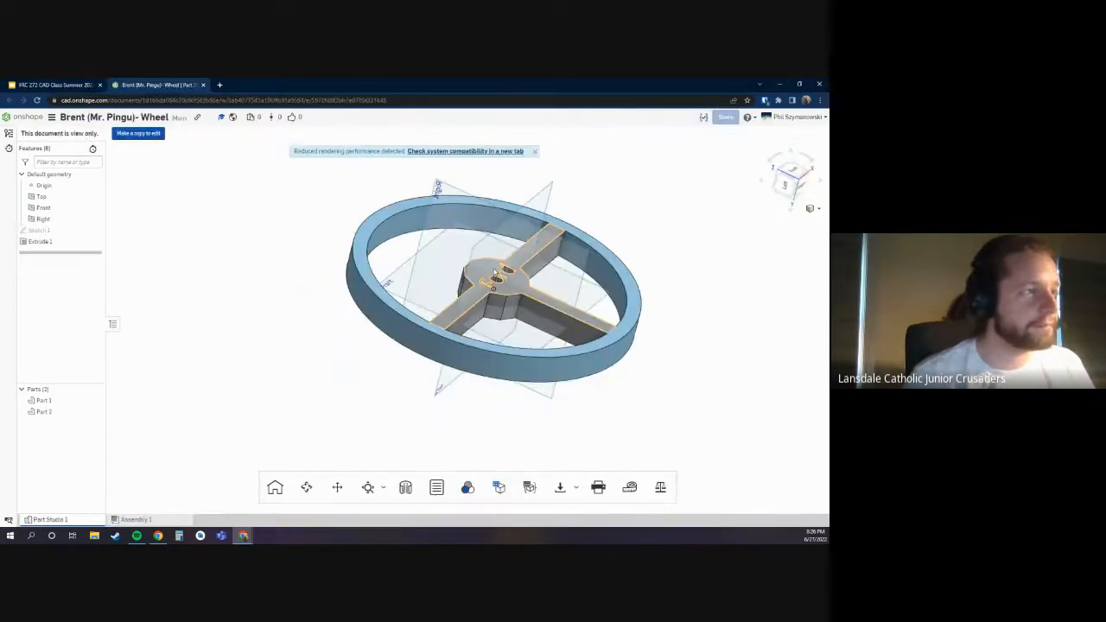
{"action": "scroll", "coordinate": [449, 341], "scroll_direction": "down", "scroll_amount": 3}
{"action": "scroll", "coordinate": [479, 208], "scroll_direction": "up", "scroll_amount": 3}
{"action": "scroll", "coordinate": [341, 236], "scroll_direction": "down", "scroll_amount": 2}
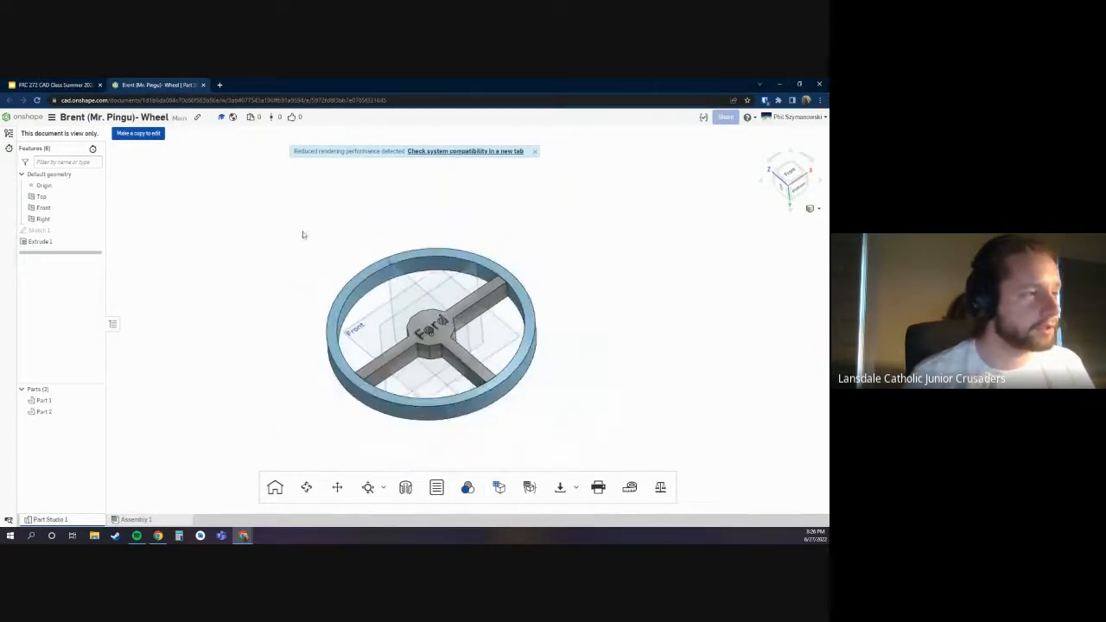
{"action": "mouse_move", "coordinate": [284, 221]}
{"action": "left_mouse_down"}
{"action": "mouse_move", "coordinate": [624, 445]}
{"action": "mouse_move", "coordinate": [603, 416]}
{"action": "mouse_move", "coordinate": [576, 425]}
{"action": "mouse_move", "coordinate": [294, 221]}
{"action": "left_mouse_up"}
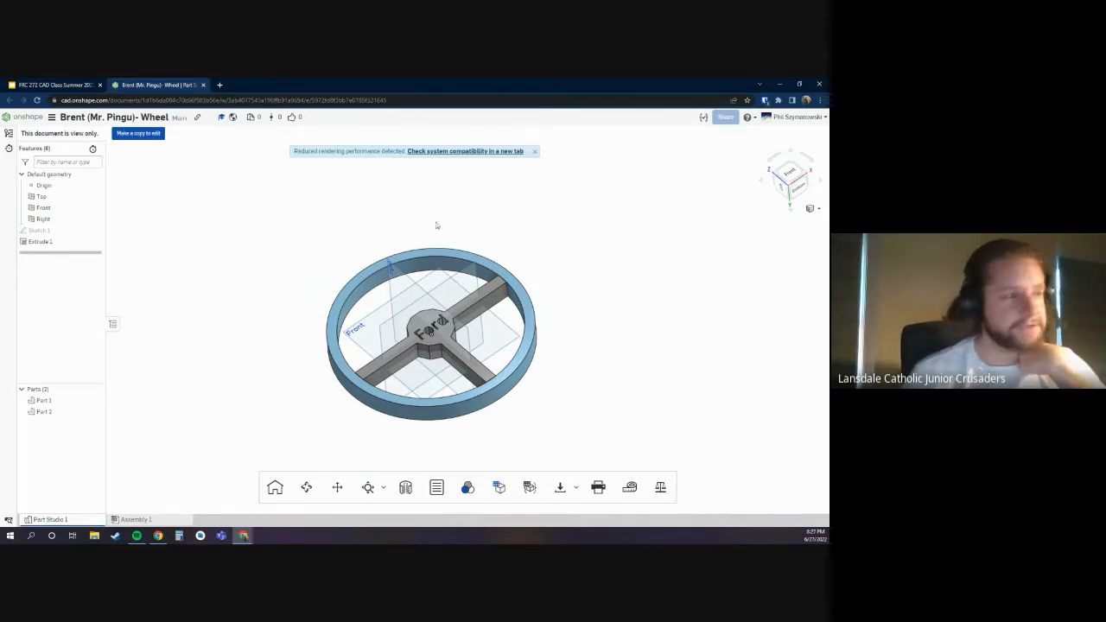
{"action": "left_click", "coordinate": [203, 84]}
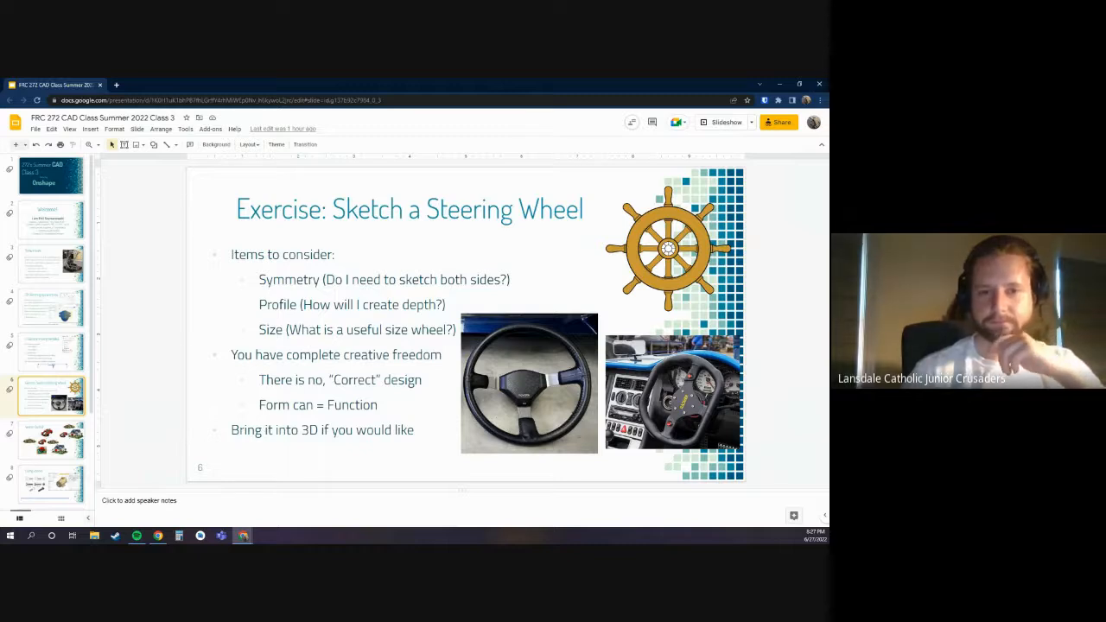
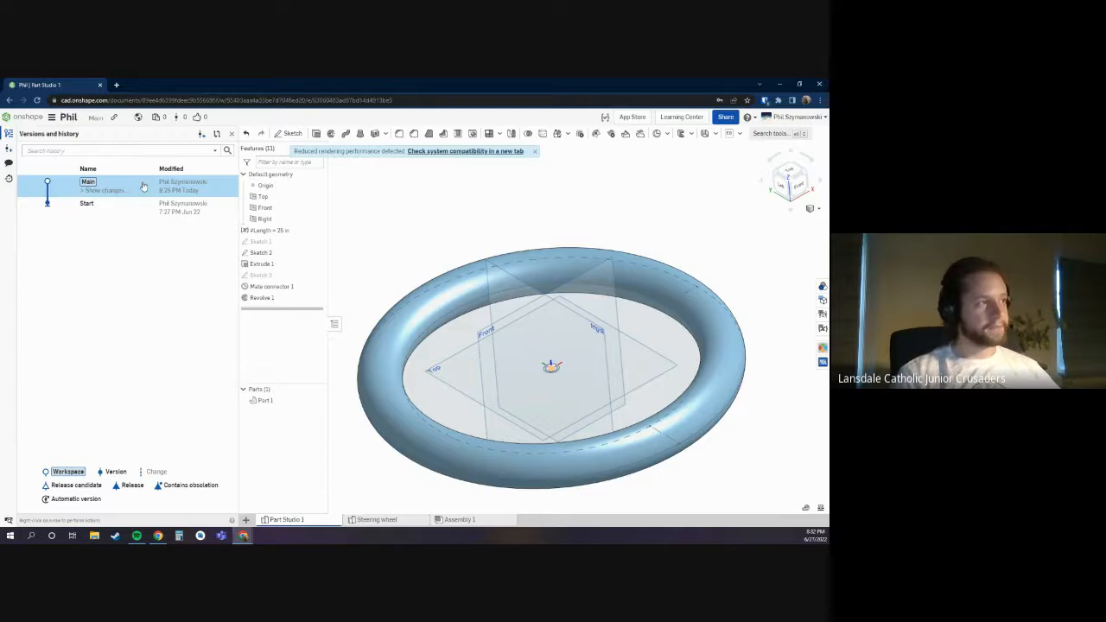
Step: Review the full list of recorded changes under the Main workspace in the version history, and collapse the list again
{"action": "left_click", "coordinate": [93, 190]}
{"action": "scroll", "coordinate": [138, 259], "scroll_direction": "down", "scroll_amount": 10}
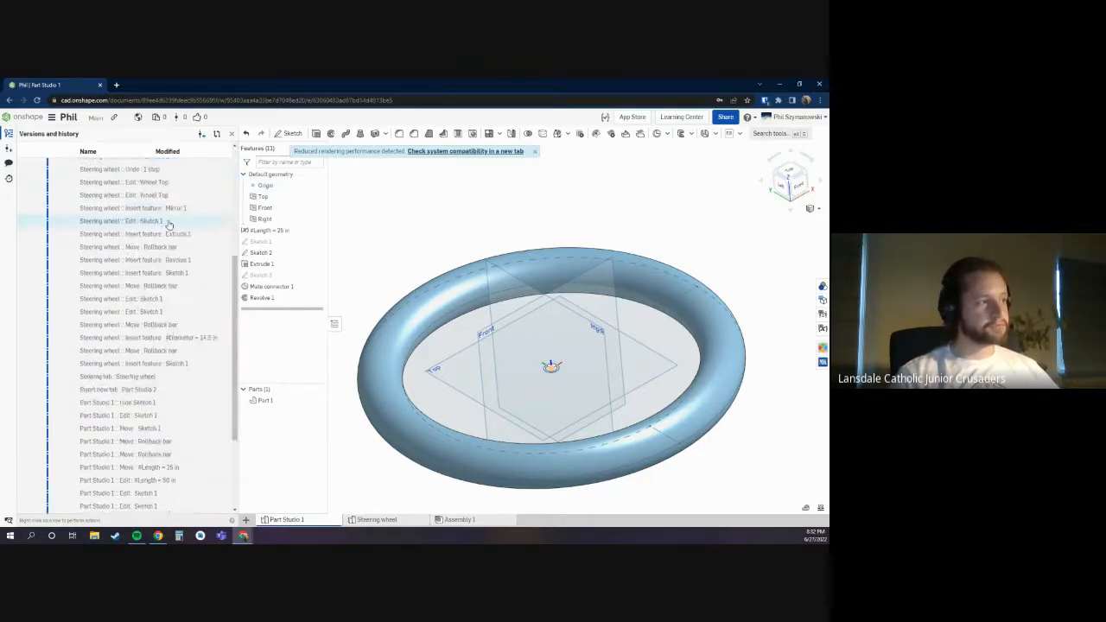
{"action": "scroll", "coordinate": [130, 407], "scroll_direction": "up", "scroll_amount": 10}
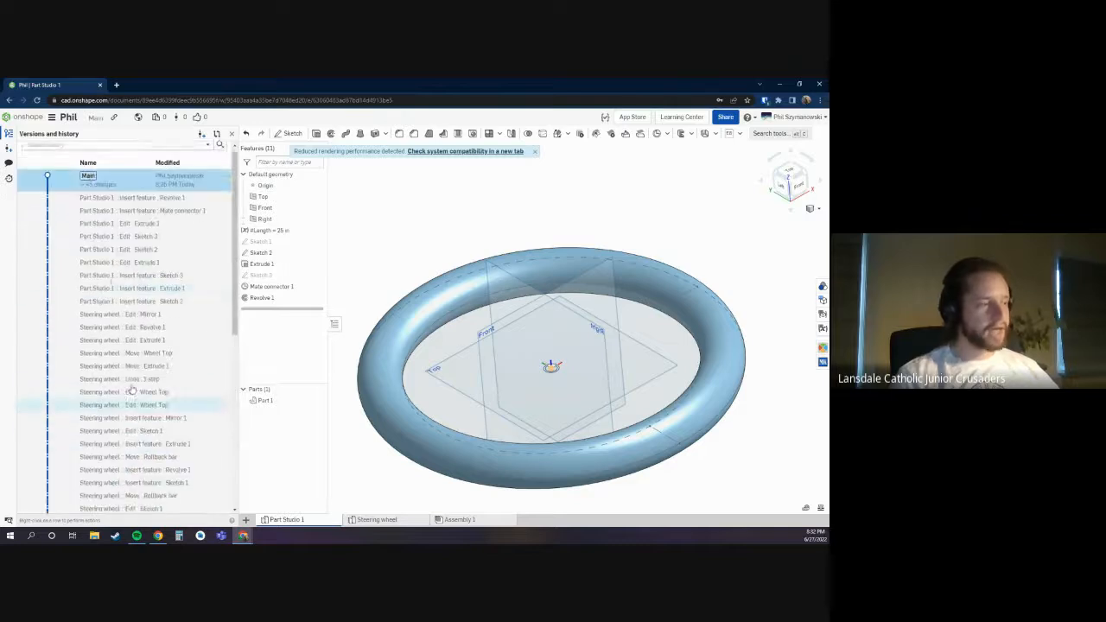
{"action": "scroll", "coordinate": [95, 328], "scroll_direction": "down", "scroll_amount": 10}
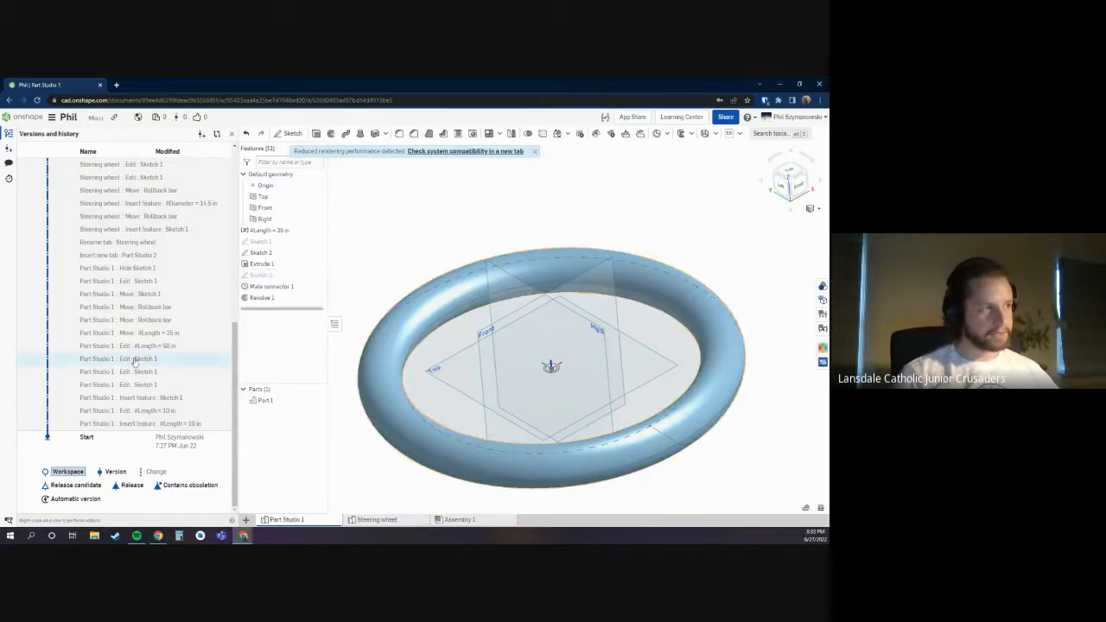
{"action": "scroll", "coordinate": [113, 358], "scroll_direction": "up", "scroll_amount": 1}
{"action": "scroll", "coordinate": [112, 358], "scroll_direction": "up", "scroll_amount": 1}
{"action": "scroll", "coordinate": [111, 368], "scroll_direction": "up", "scroll_amount": 2}
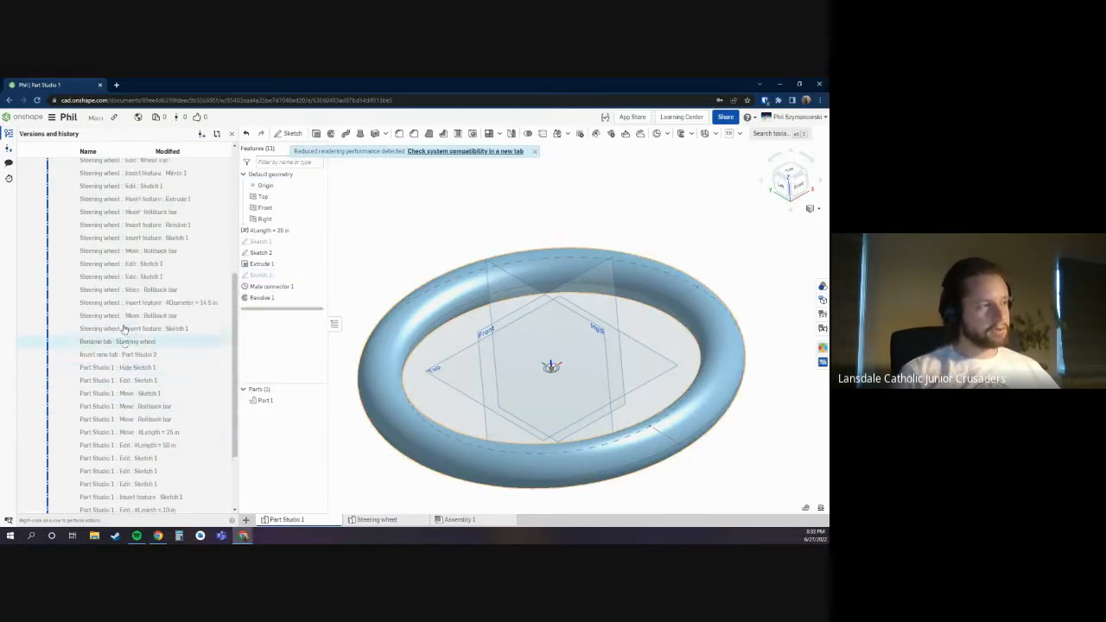
{"action": "scroll", "coordinate": [71, 361], "scroll_direction": "up", "scroll_amount": 4}
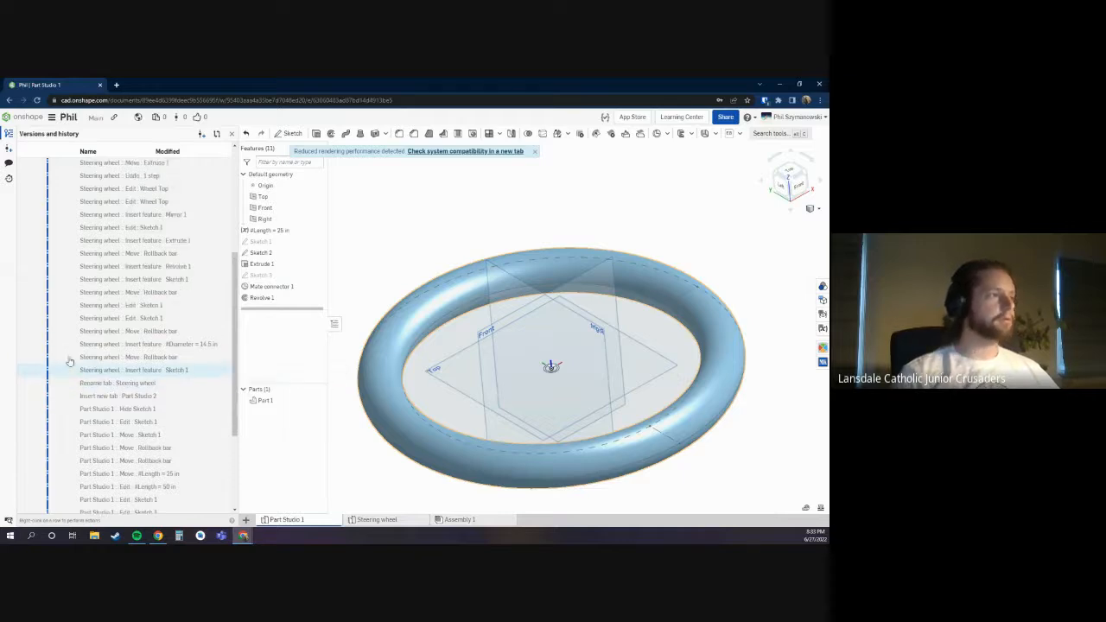
{"action": "scroll", "coordinate": [70, 361], "scroll_direction": "up", "scroll_amount": 2}
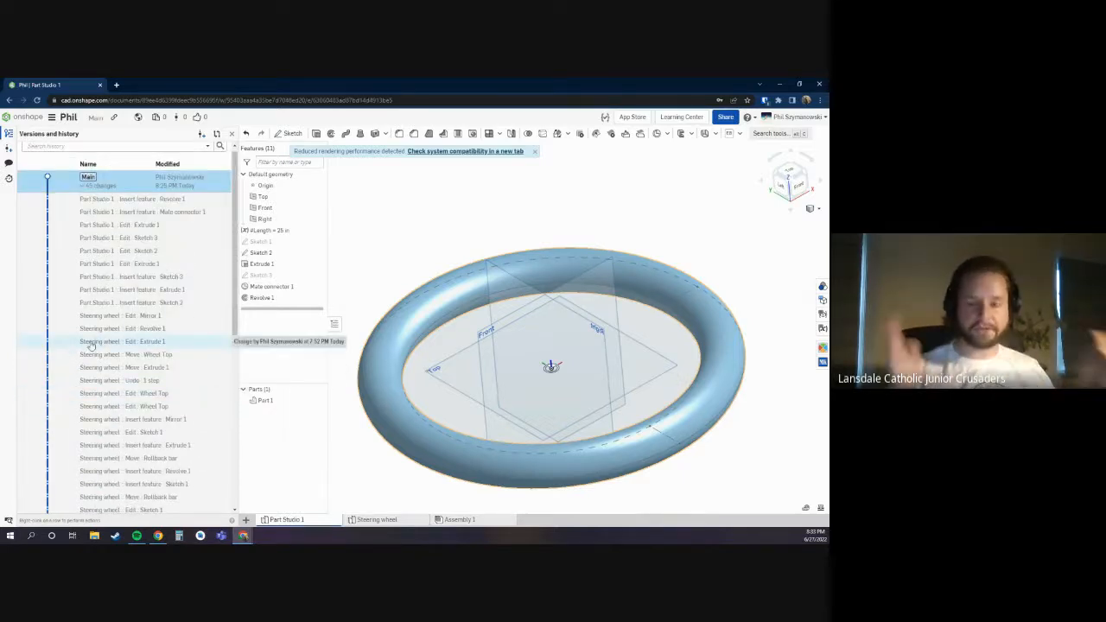
{"action": "scroll", "coordinate": [91, 346], "scroll_direction": "up", "scroll_amount": 1}
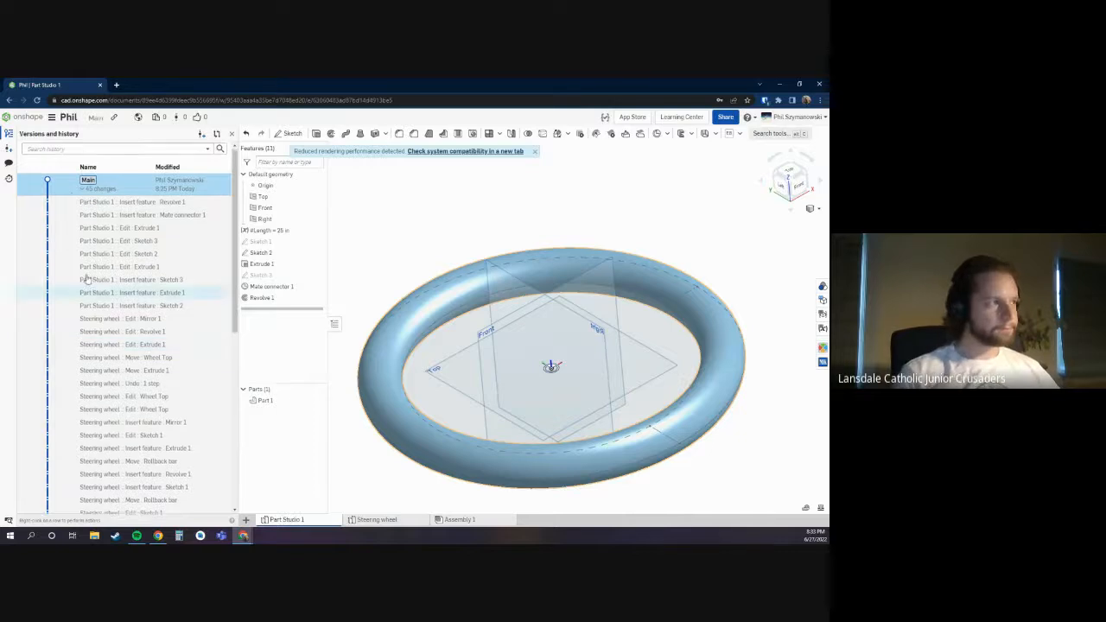
{"action": "left_click", "coordinate": [83, 191]}
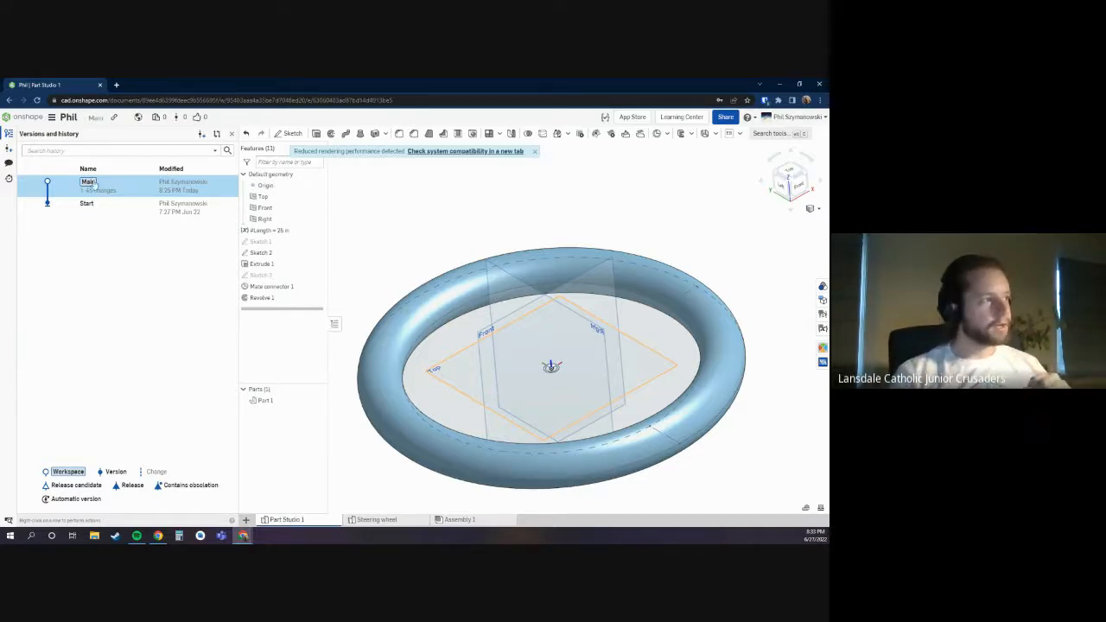
Step: Create version V1 from Main with the description "First version. Created a torus."
{"action": "left_click", "coordinate": [7, 148]}
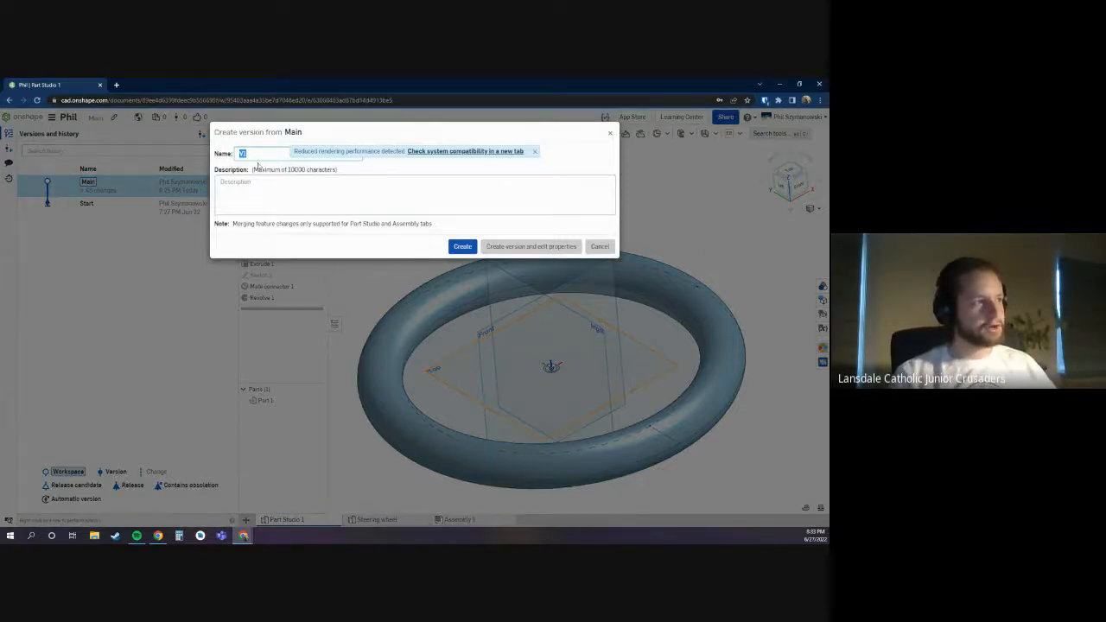
{"action": "left_click", "coordinate": [292, 192]}
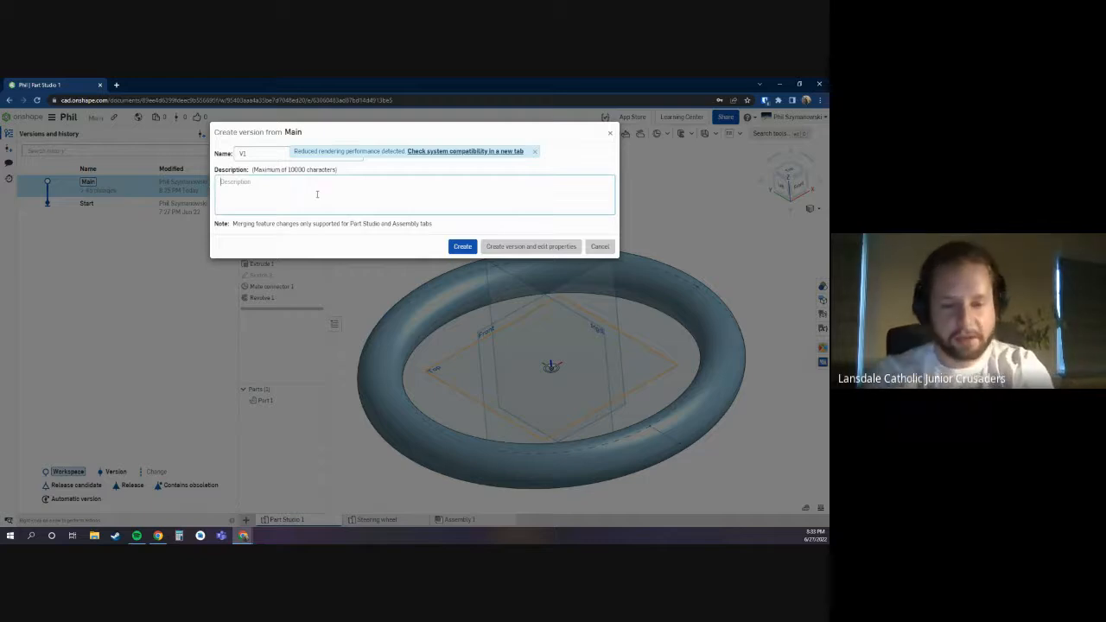
{"action": "type", "text": "First ver"}
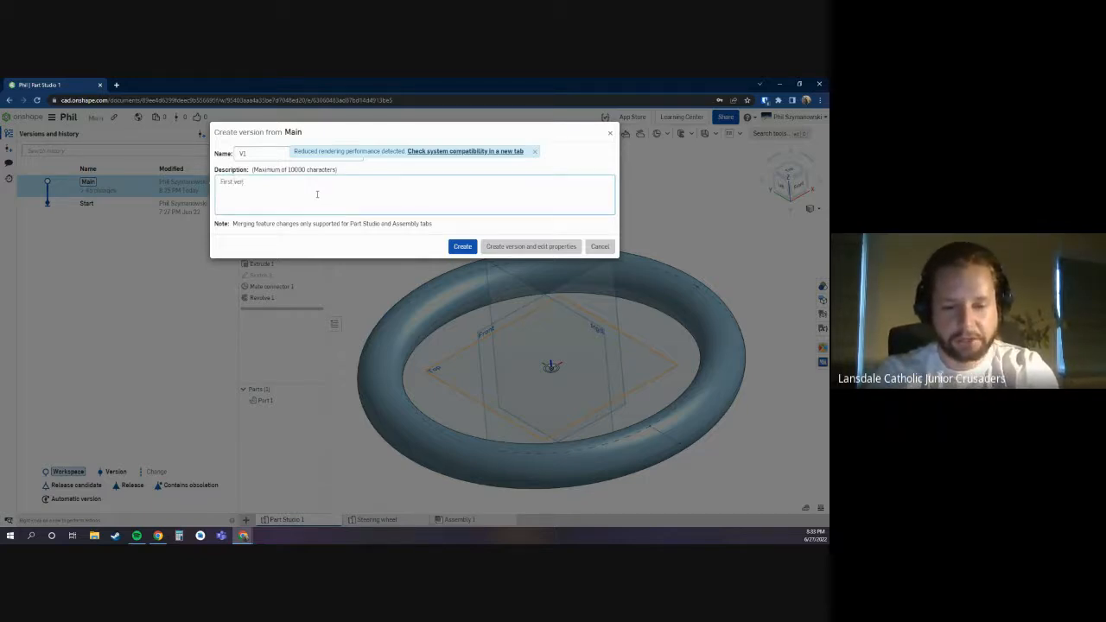
{"action": "type", "text": "sion"}
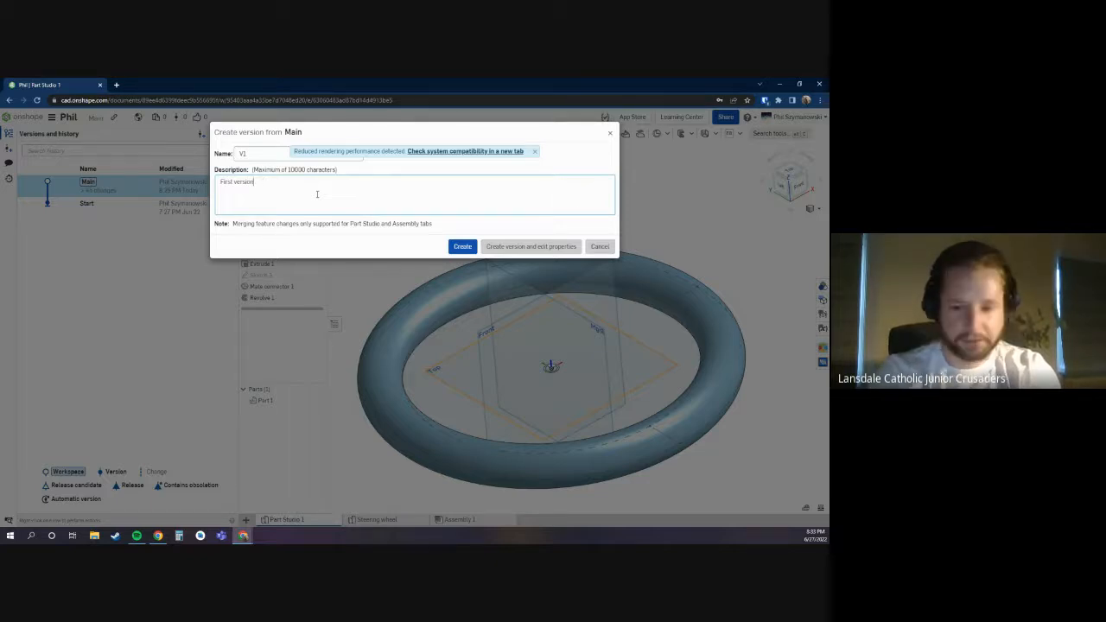
{"action": "type", "text": ": Created b"}
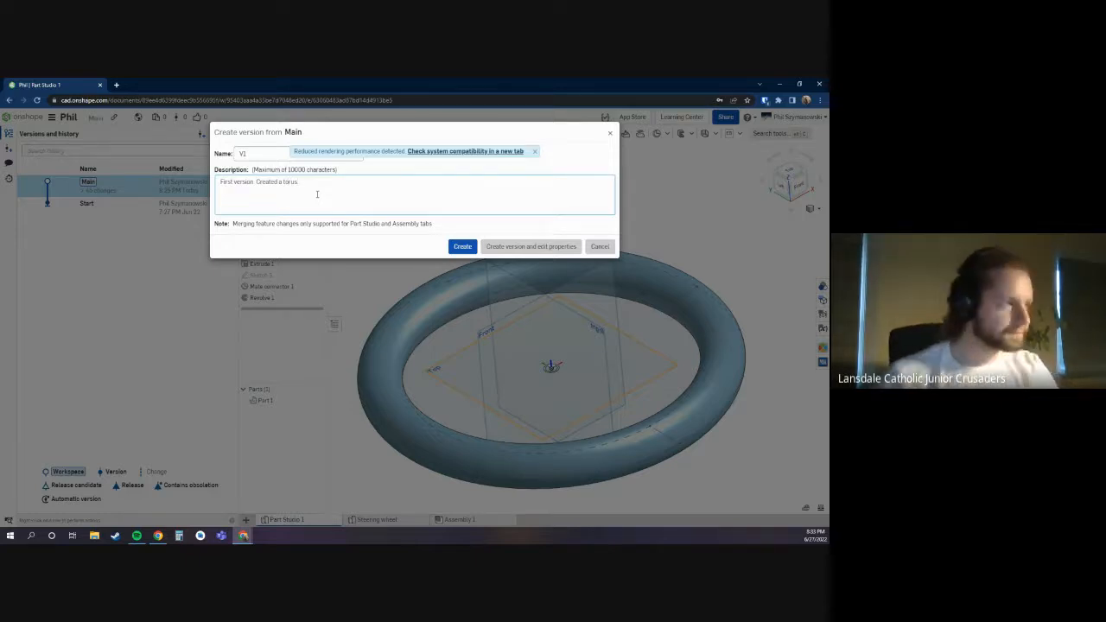
{"action": "left_click", "coordinate": [464, 247]}
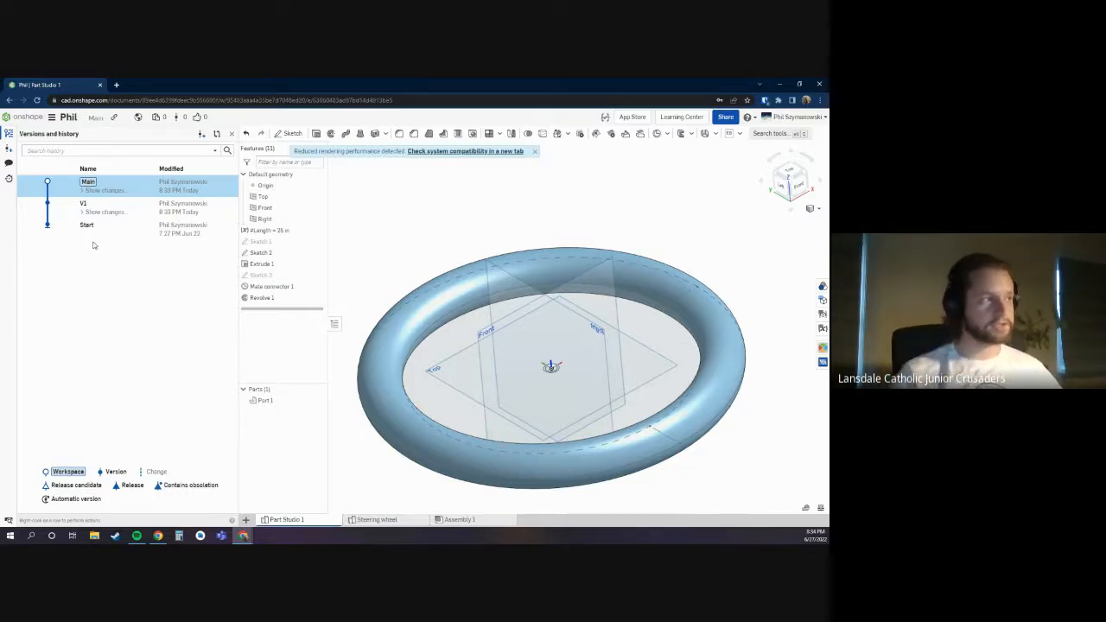
Step: View the saved V1 version of the rim and return to the Main workspace
{"action": "left_click", "coordinate": [129, 213]}
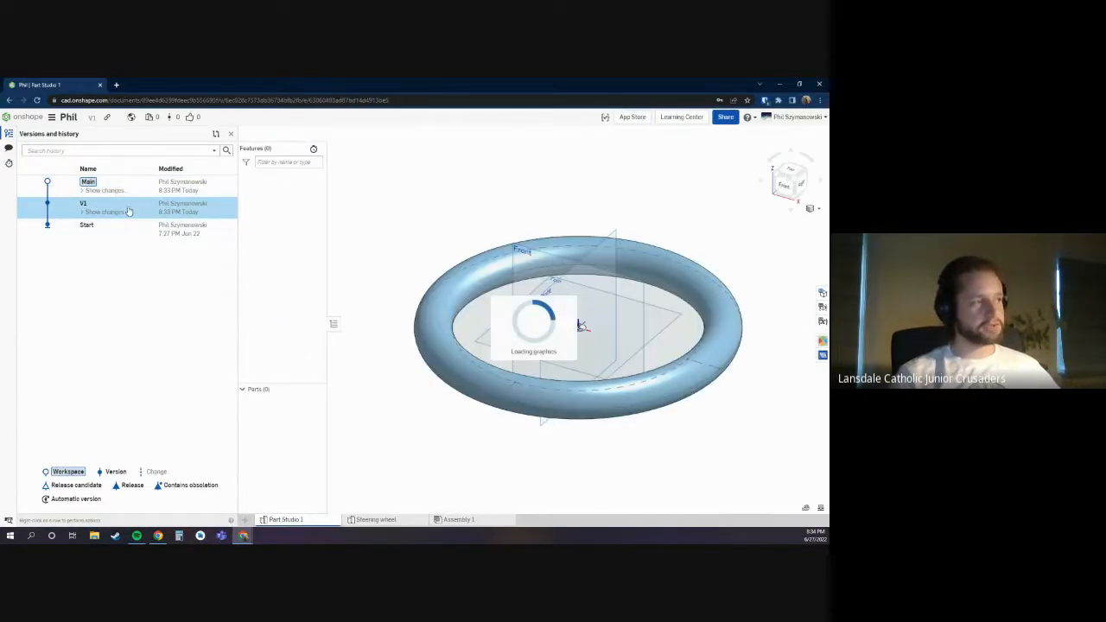
{"action": "right_click_drag", "start_coordinate": [467, 423], "coordinate": [519, 372]}
{"action": "left_click", "coordinate": [217, 190]}
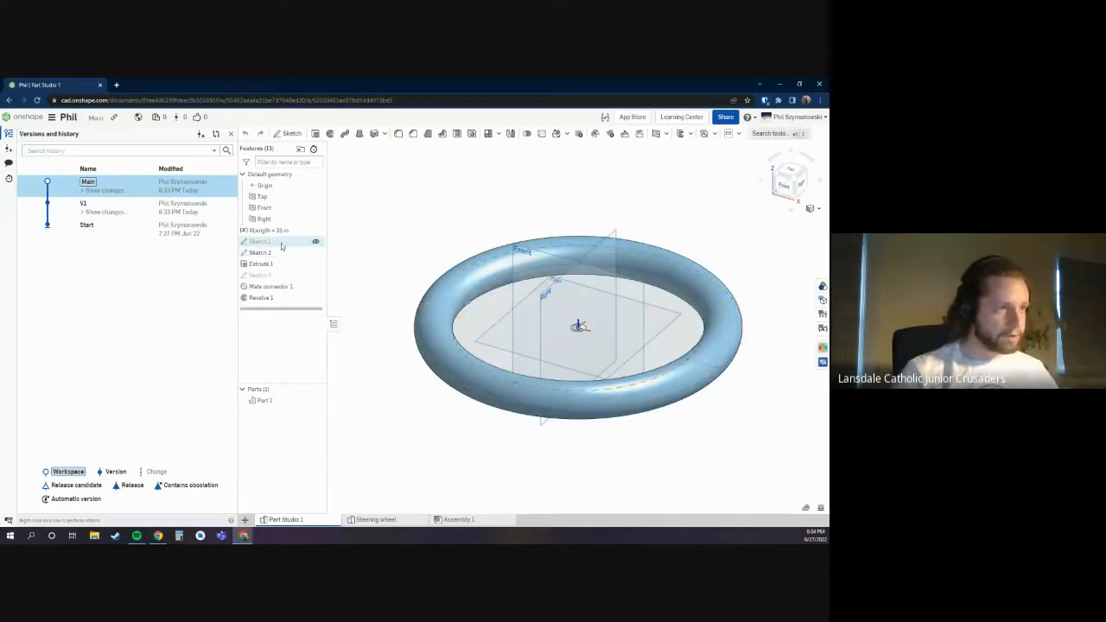
Step: Extrude the faces of Sketch 1 as a blind Add with a depth of 1 in
{"action": "left_click", "coordinate": [281, 242]}
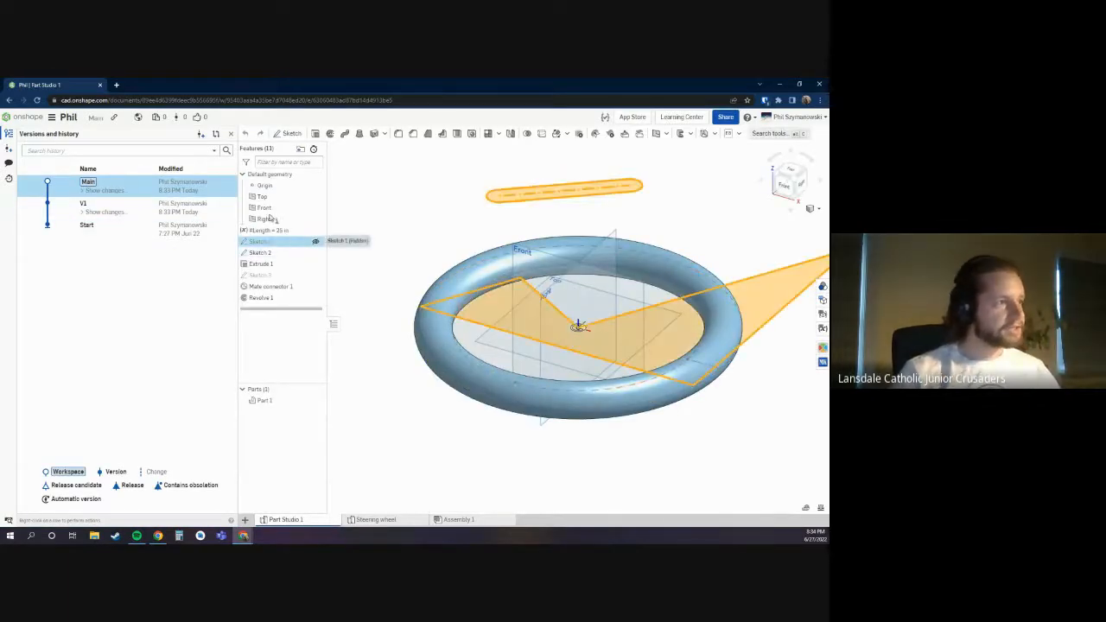
{"action": "left_click", "coordinate": [316, 134]}
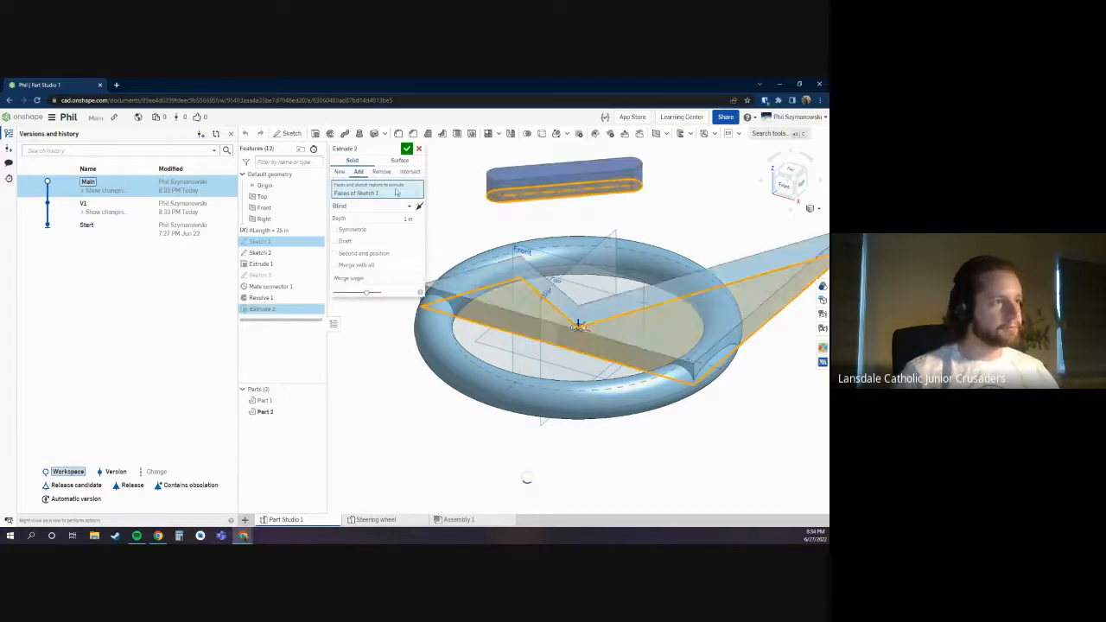
{"action": "left_click", "coordinate": [406, 148]}
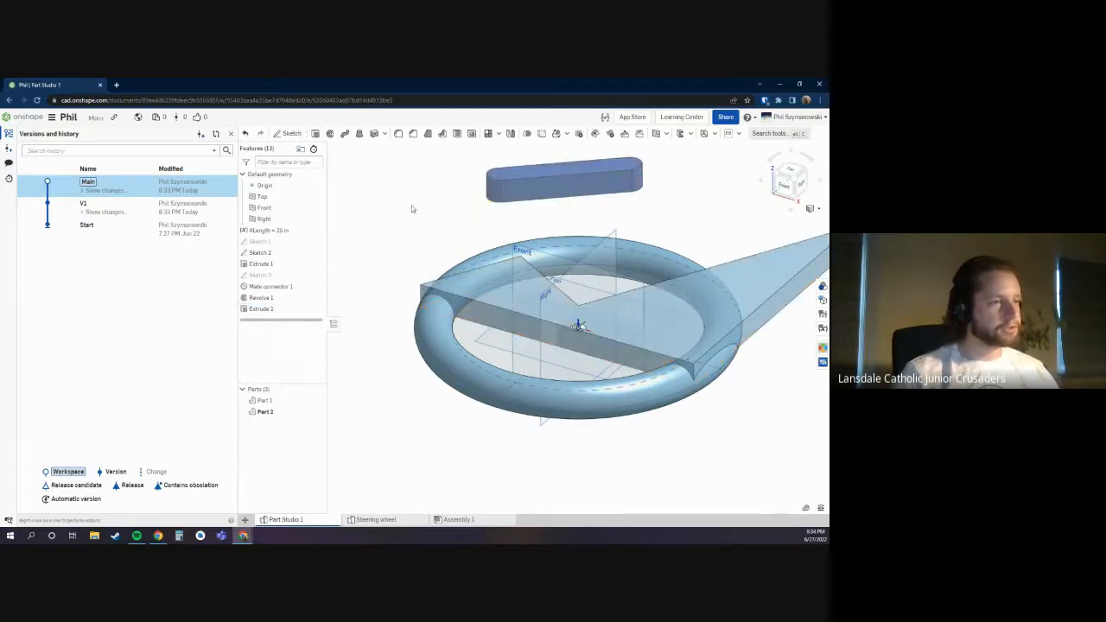
Step: Inspect the V1 model without the added Sketch 1 extrusion, and go back to editing Main
{"action": "left_click", "coordinate": [132, 212]}
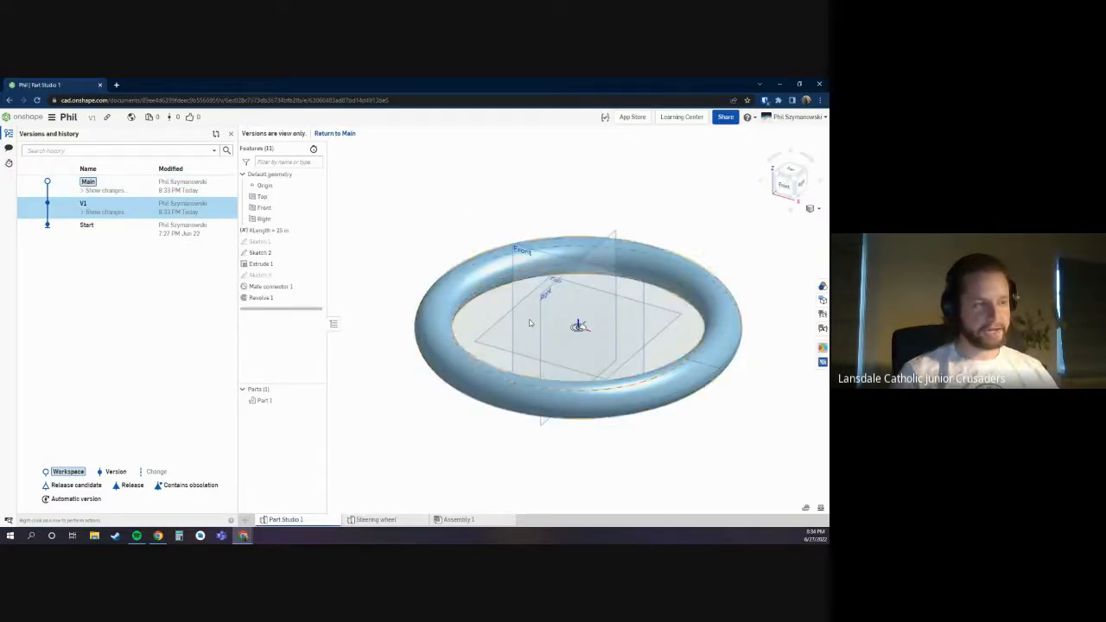
{"action": "right_click_drag", "start_coordinate": [517, 316], "coordinate": [499, 246]}
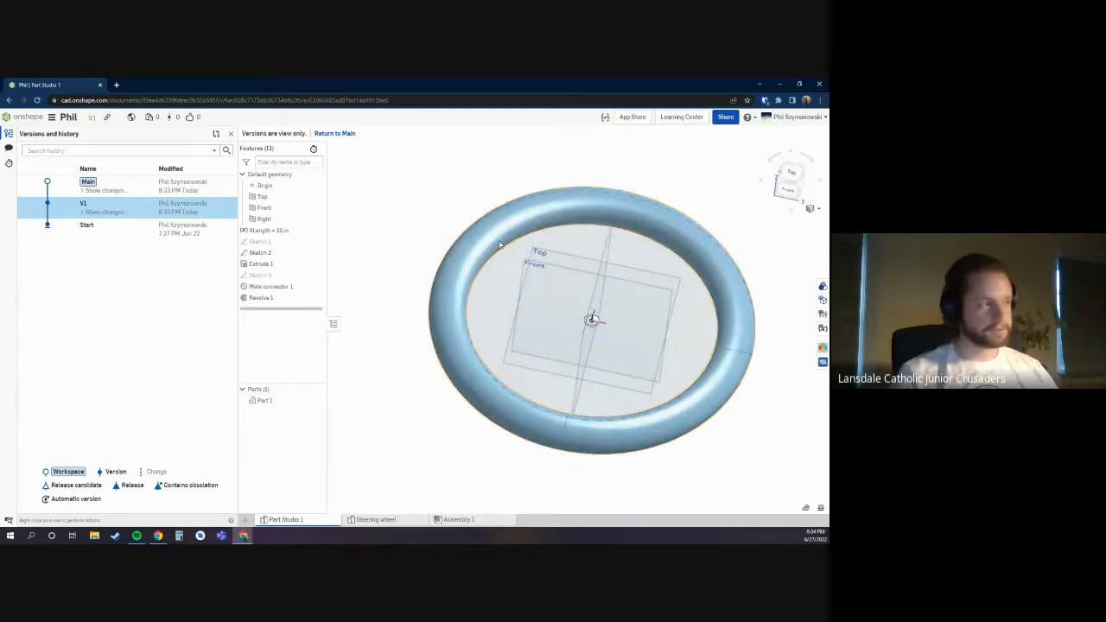
{"action": "left_click", "coordinate": [88, 182]}
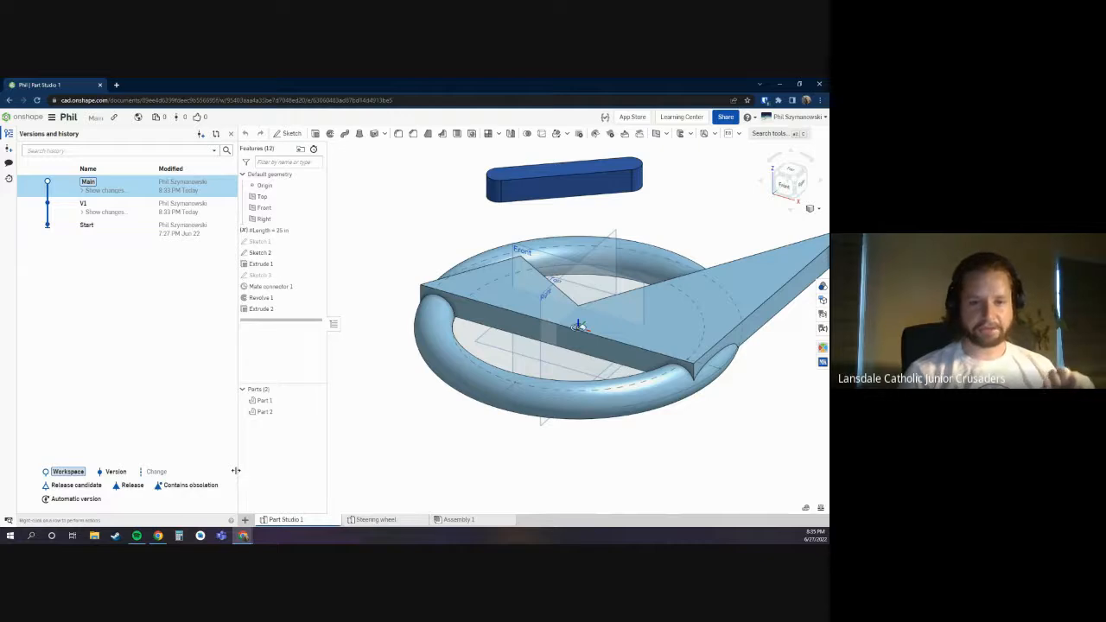
Step: Look through the Steering wheel, Assembly 1 and Part Studio 1 contents of Main, finishing on the Steering wheel studio
{"action": "left_click", "coordinate": [393, 520]}
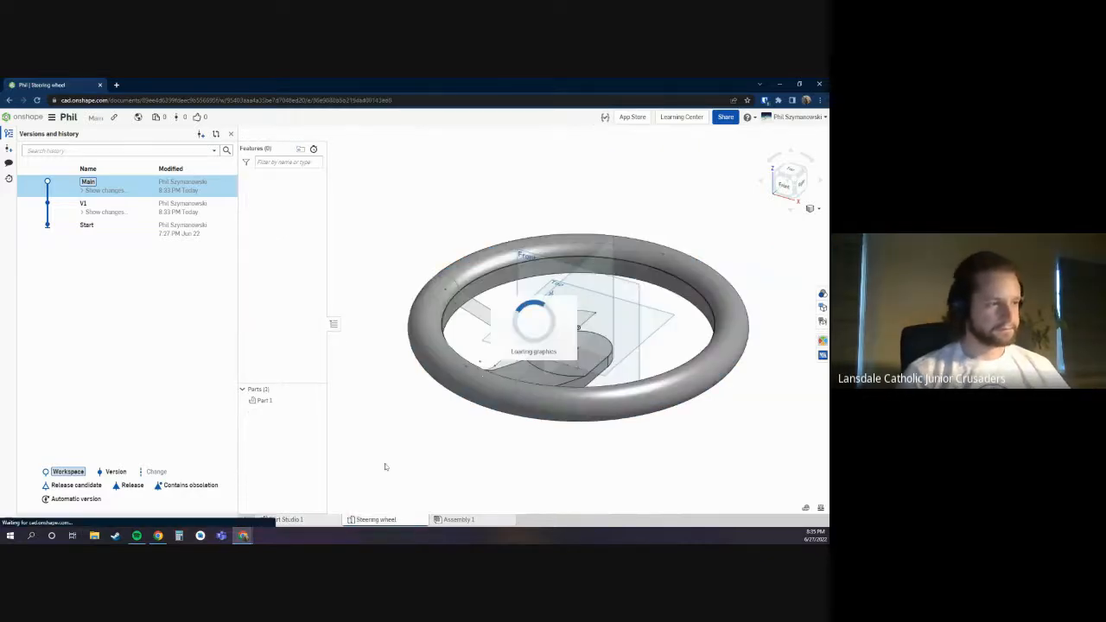
{"action": "left_click", "coordinate": [459, 519]}
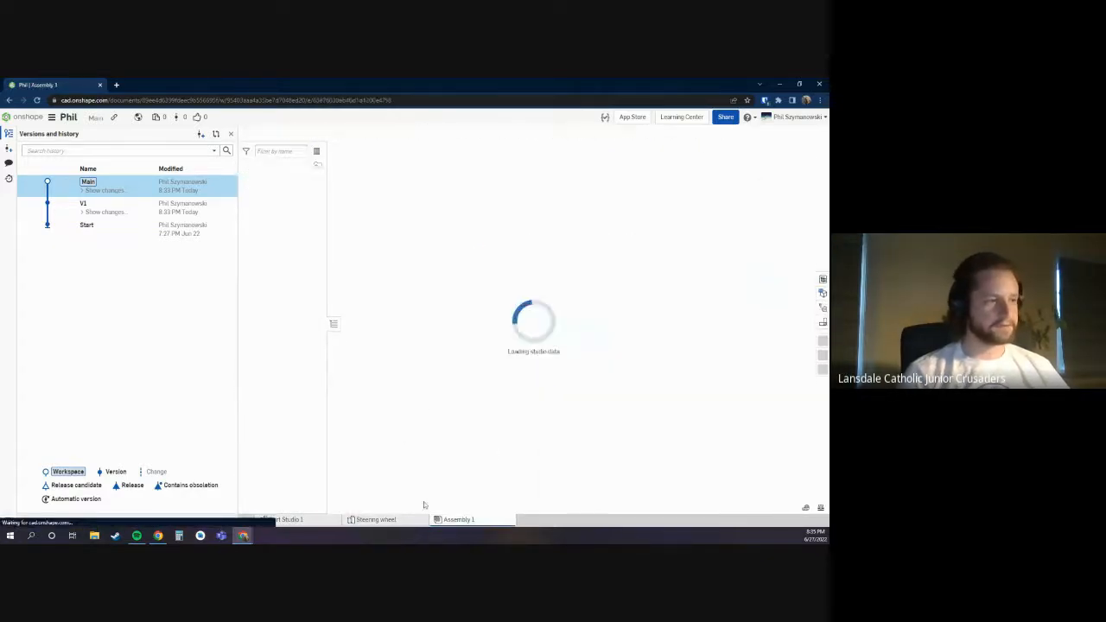
{"action": "left_click", "coordinate": [302, 522]}
{"action": "left_click", "coordinate": [382, 521]}
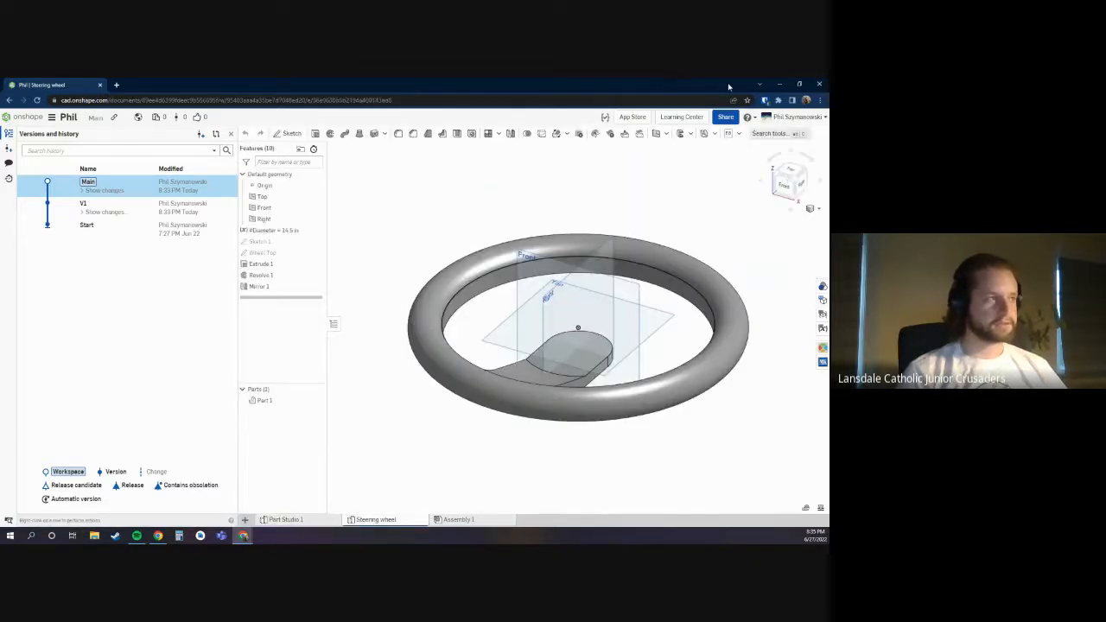
Step: Switch to the class presentation in Google Slides, go to the Configurations slide, and select the motor screenshot
{"action": "left_click", "coordinate": [780, 83]}
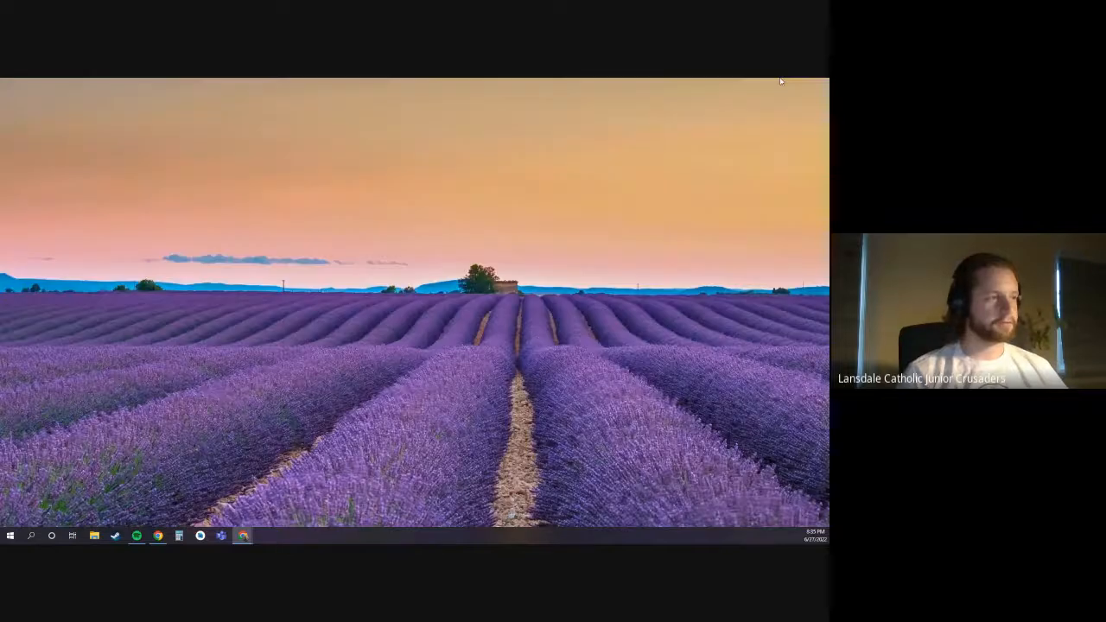
{"action": "mouse_move", "coordinate": [243, 536]}
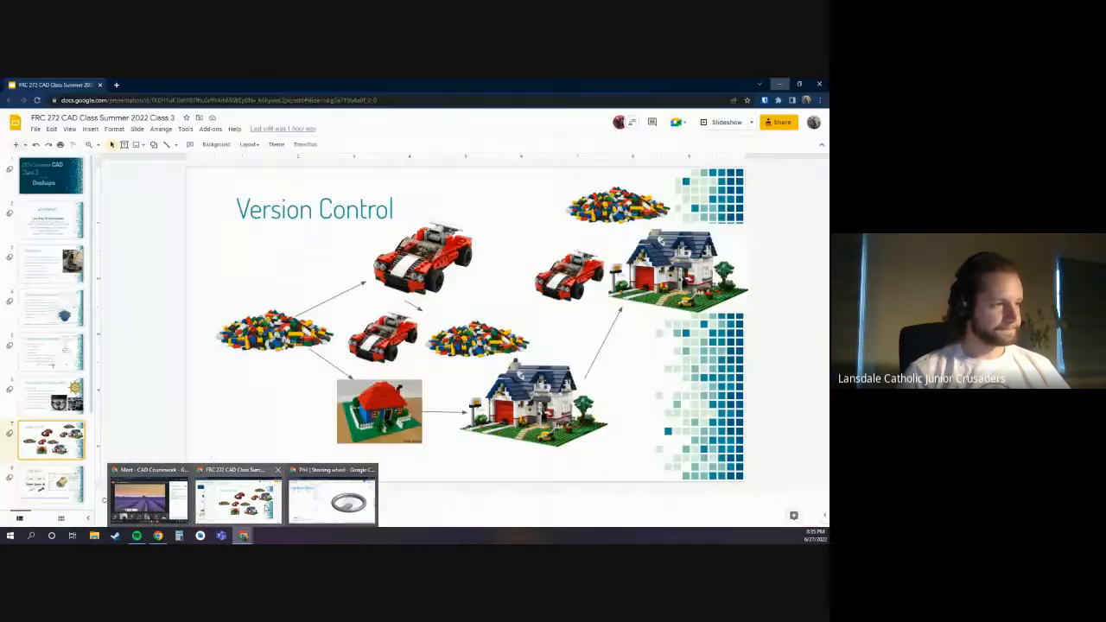
{"action": "left_click", "coordinate": [151, 497]}
{"action": "key", "text": "Down"}
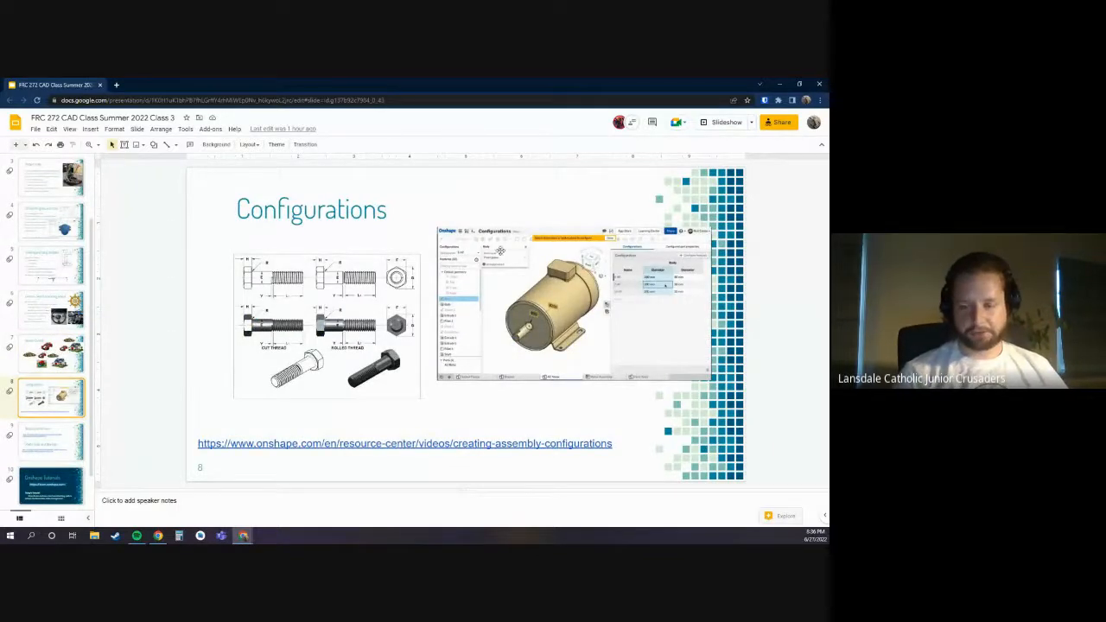
{"action": "left_click", "coordinate": [366, 351]}
{"action": "left_click", "coordinate": [438, 323]}
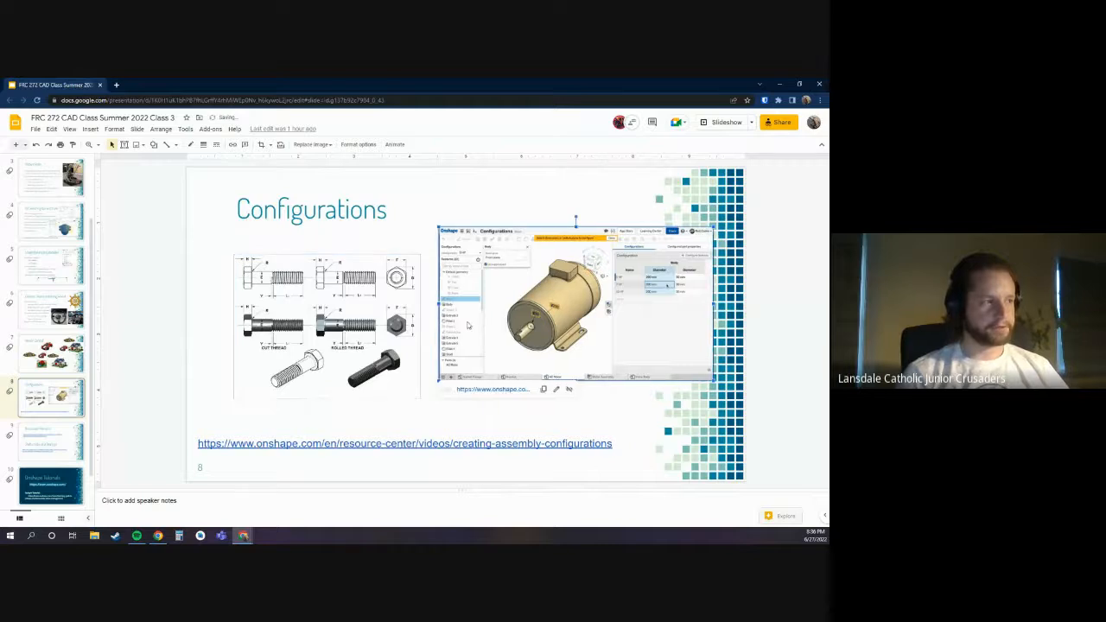
Step: Switch from the class slides to the Onshape document, open Assembly 1 and close its version history
{"action": "left_click", "coordinate": [380, 322]}
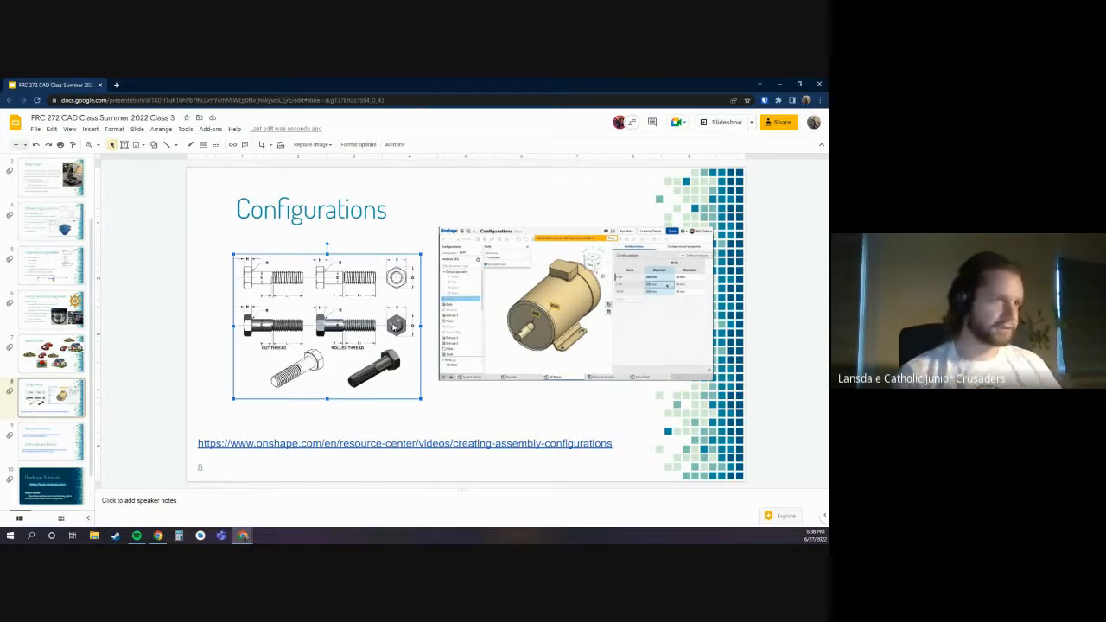
{"action": "left_click", "coordinate": [783, 83]}
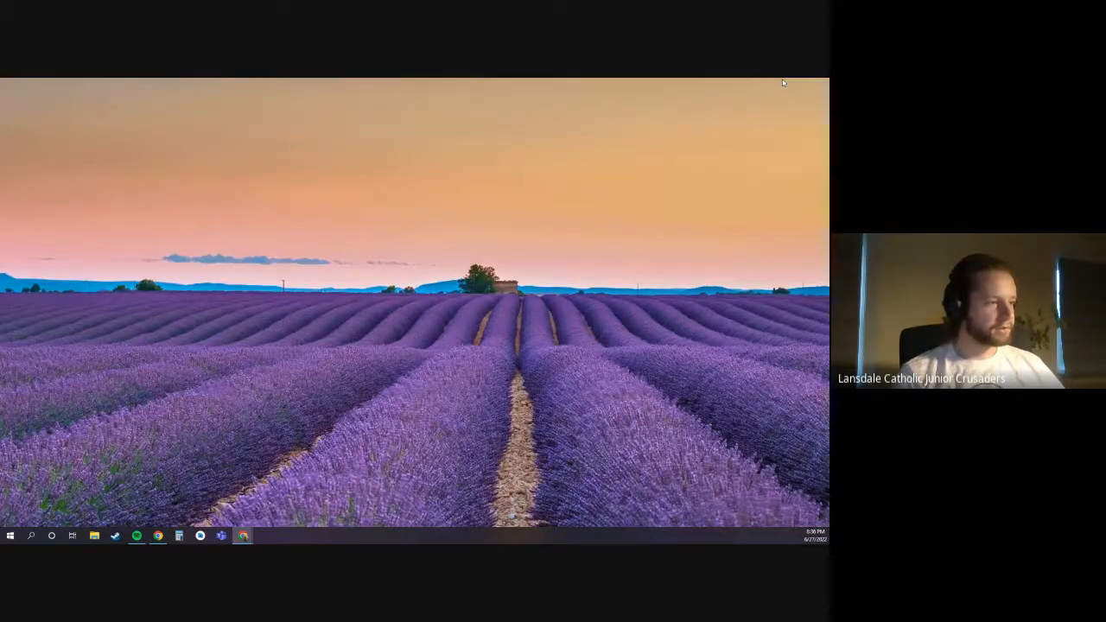
{"action": "mouse_move", "coordinate": [243, 536]}
{"action": "left_click", "coordinate": [250, 509]}
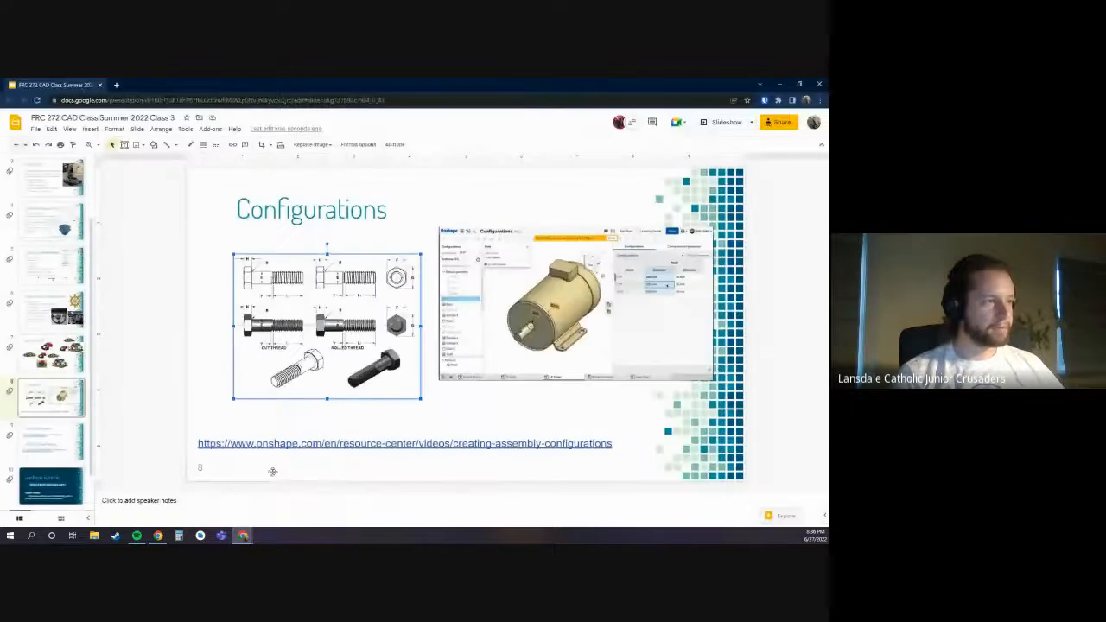
{"action": "mouse_move", "coordinate": [242, 535]}
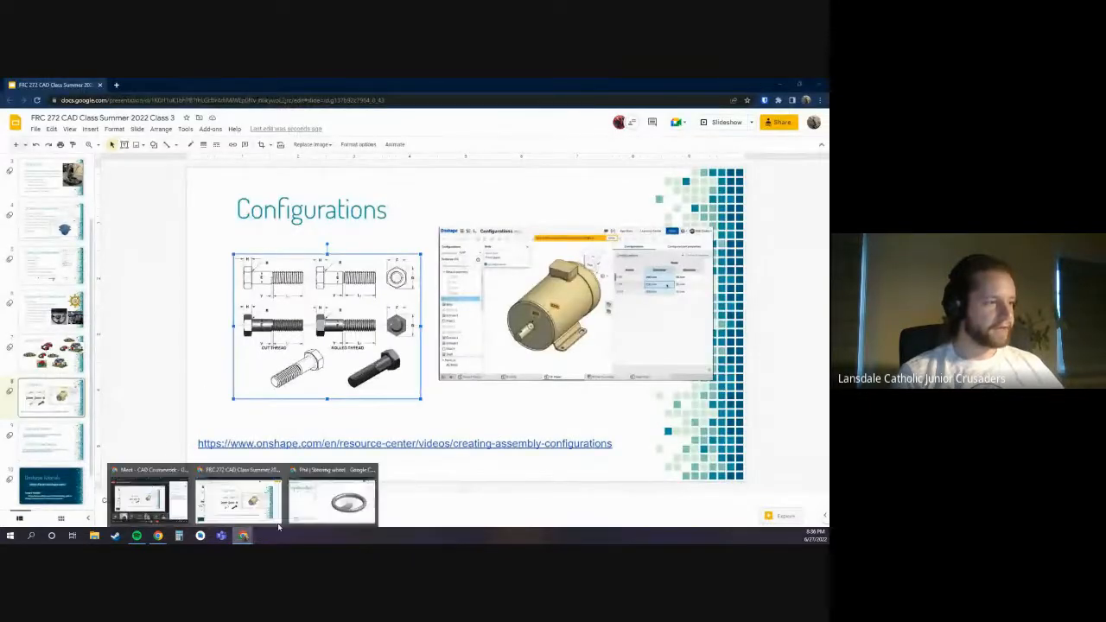
{"action": "left_click", "coordinate": [337, 494]}
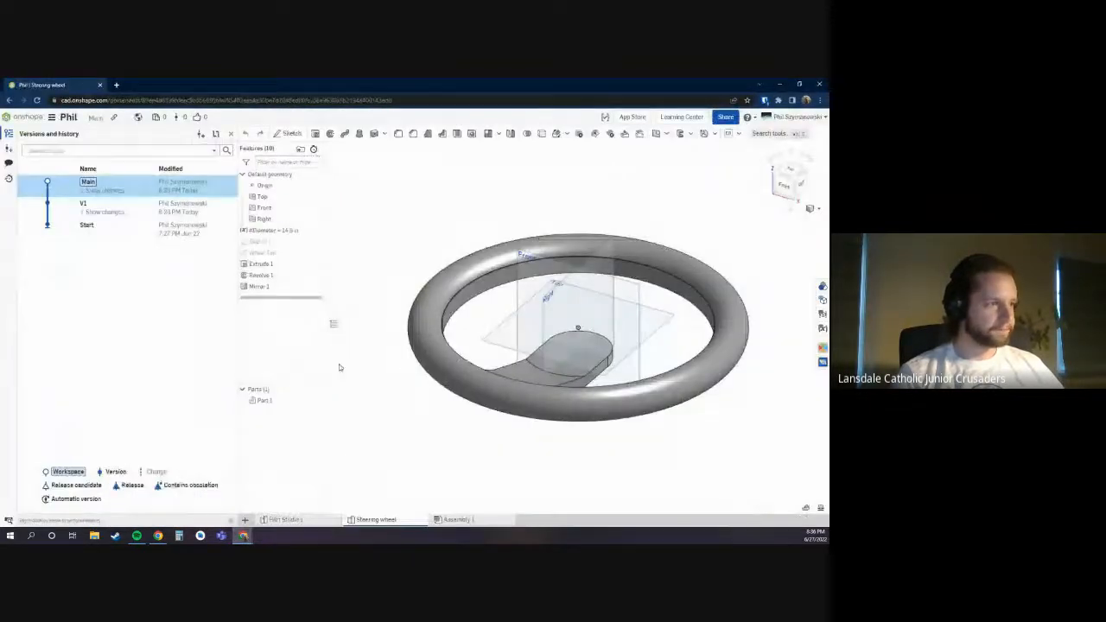
{"action": "left_click", "coordinate": [456, 520]}
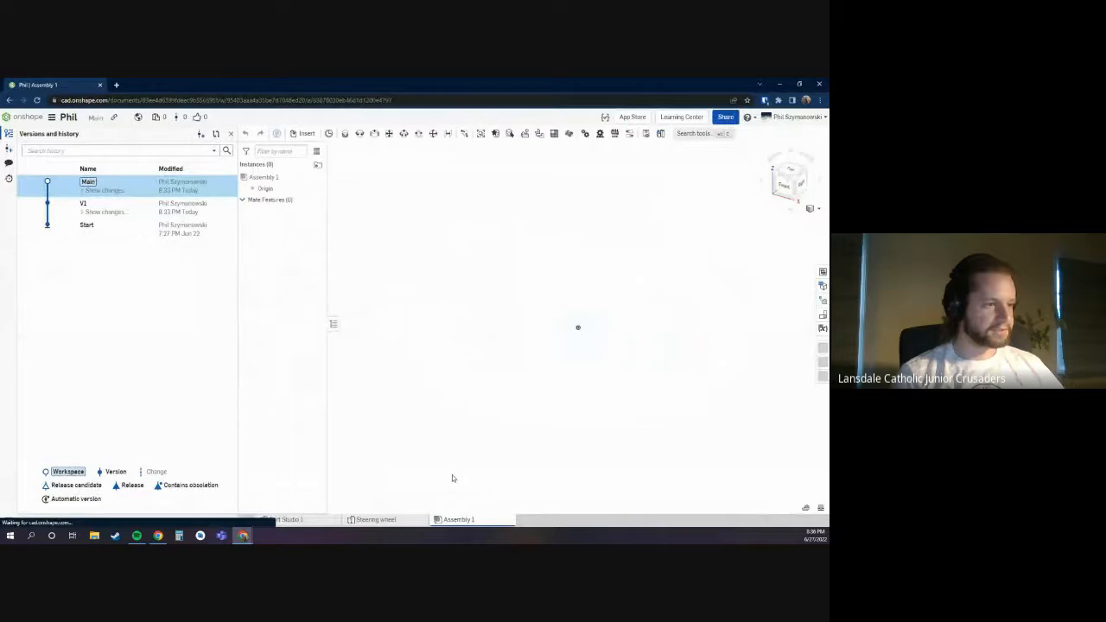
{"action": "left_click", "coordinate": [231, 134]}
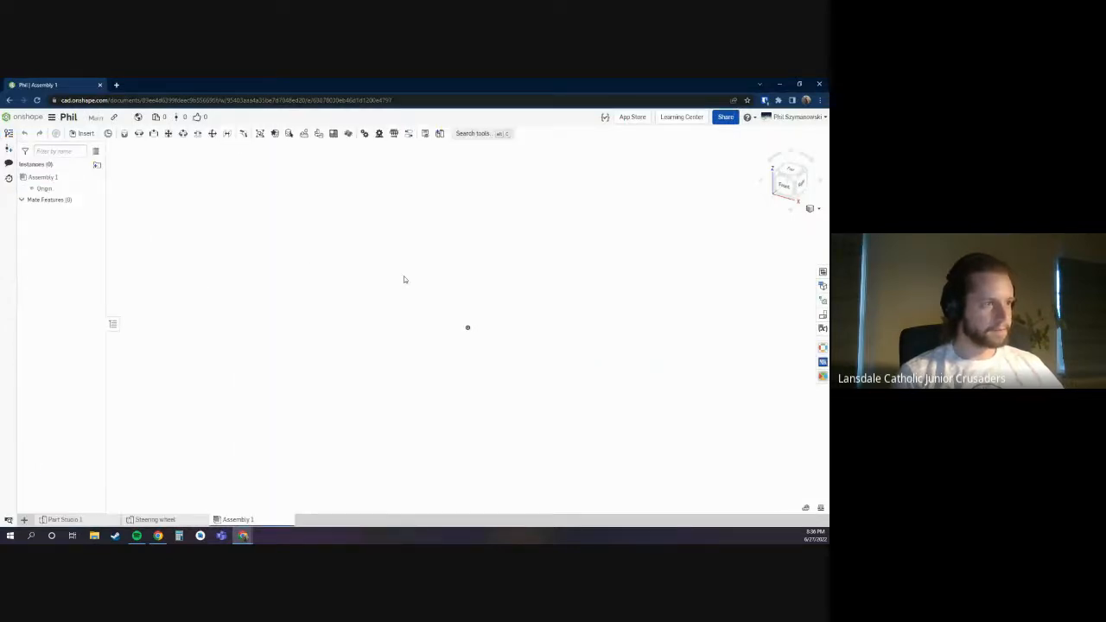
{"action": "left_click_drag", "start_coordinate": [404, 277], "coordinate": [408, 216]}
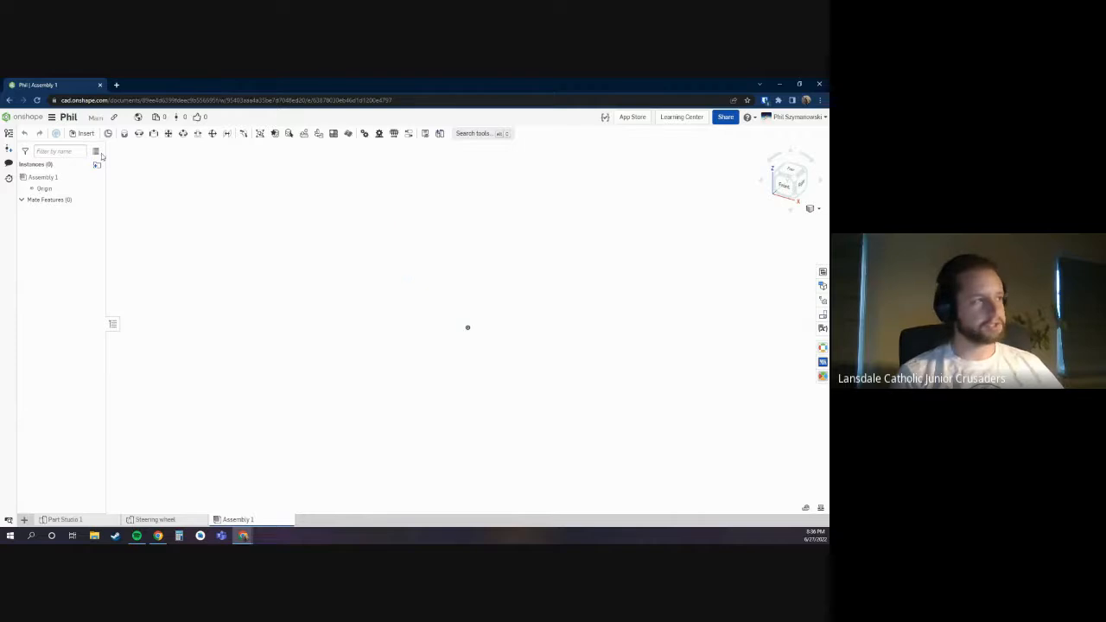
Step: Start inserting a standard content part and choose the ANSI inch category Bolts & screws with class Socket head screws
{"action": "left_click", "coordinate": [79, 134]}
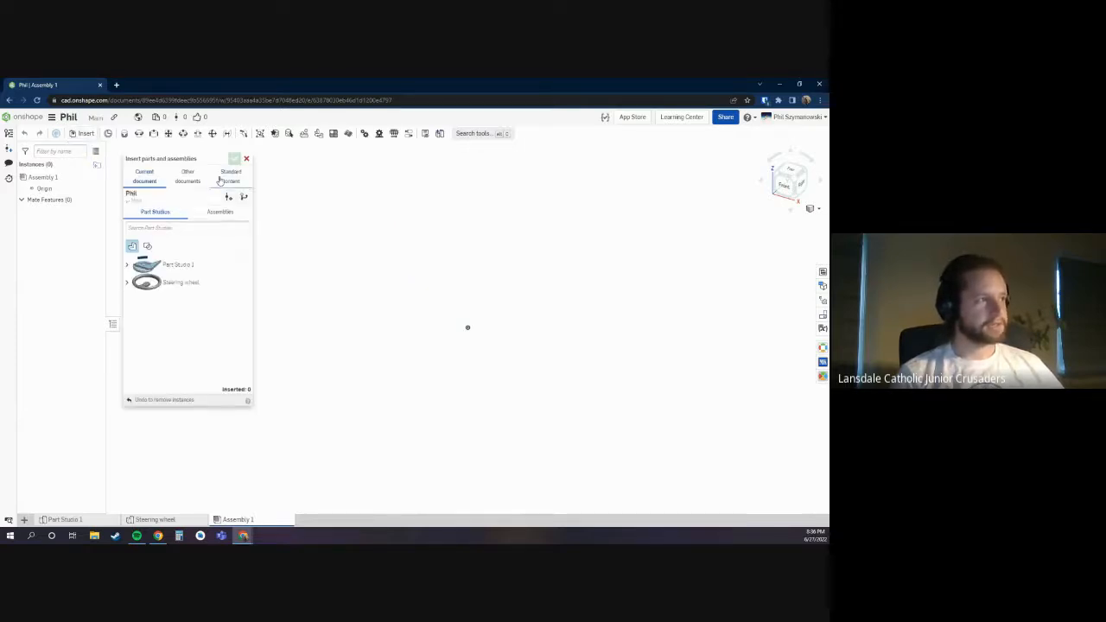
{"action": "left_click", "coordinate": [230, 176]}
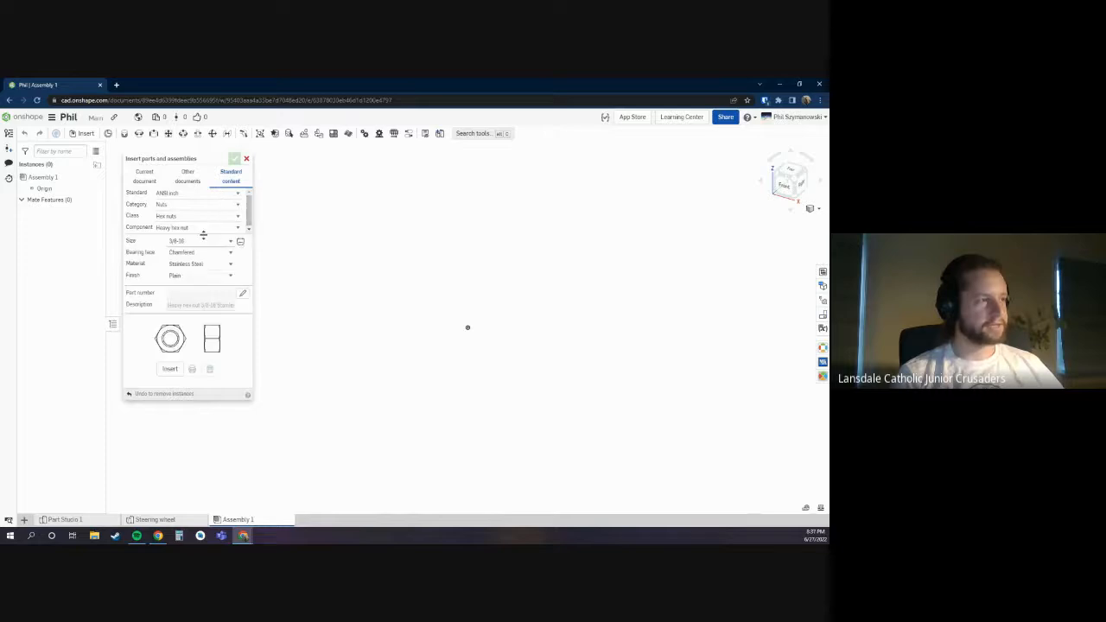
{"action": "left_click", "coordinate": [172, 196]}
{"action": "left_click", "coordinate": [174, 189]}
{"action": "left_click", "coordinate": [175, 185]}
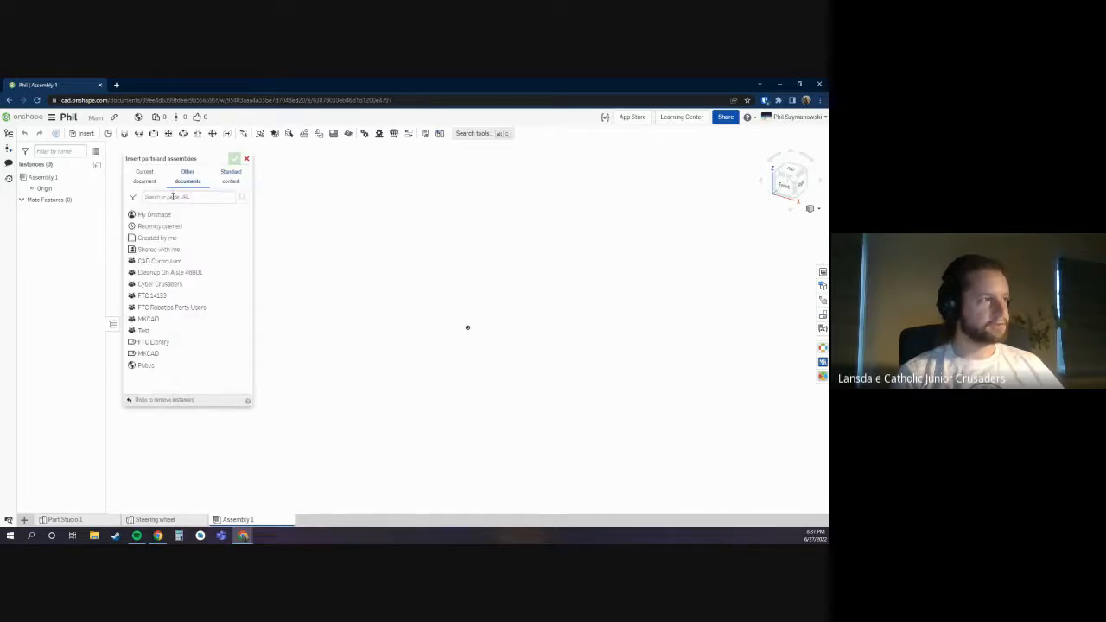
{"action": "left_click", "coordinate": [229, 176]}
{"action": "left_click", "coordinate": [197, 216]}
{"action": "left_click", "coordinate": [192, 226]}
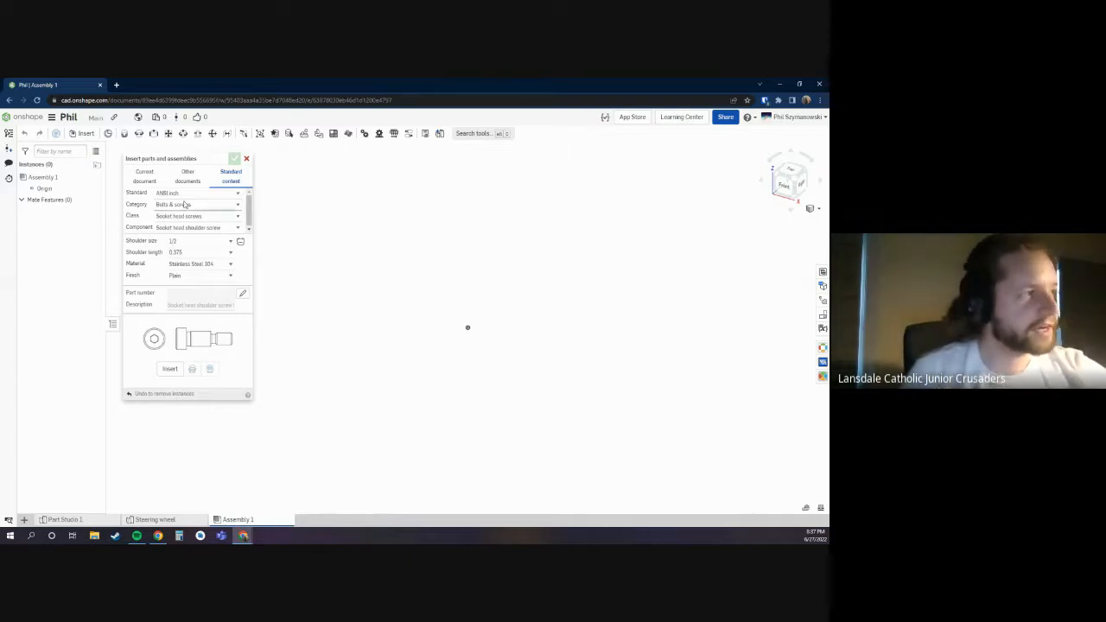
Step: Try the Socket button head cap screw component, and settle on the Socket countersunk head cap screw
{"action": "mouse_move", "coordinate": [208, 234]}
{"action": "left_mouse_down"}
{"action": "mouse_move", "coordinate": [221, 271]}
{"action": "mouse_move", "coordinate": [204, 235]}
{"action": "left_mouse_up"}
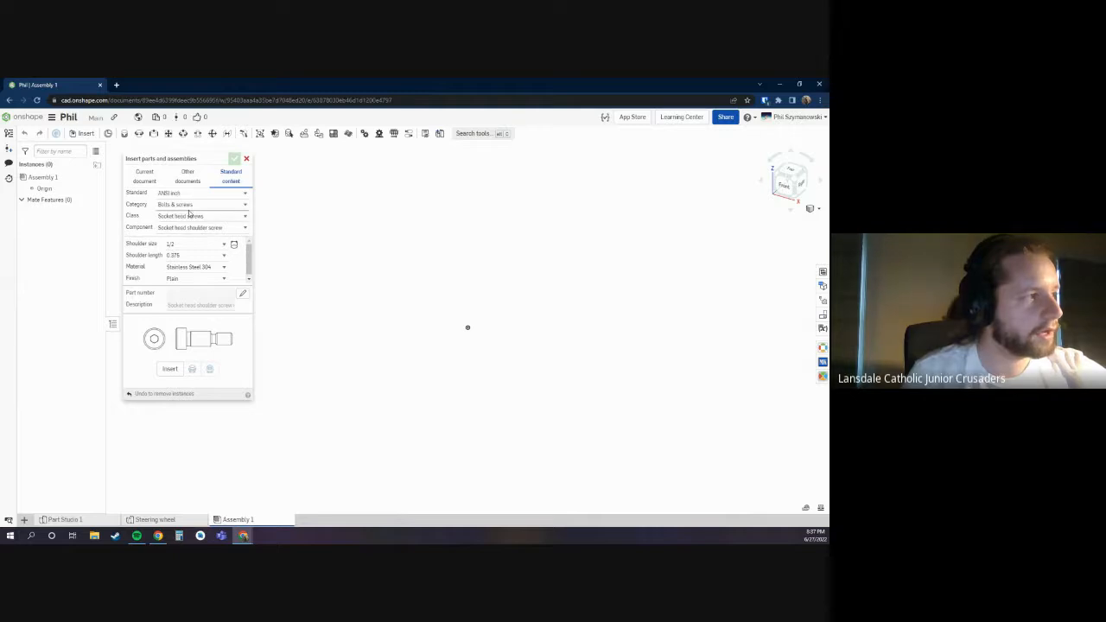
{"action": "left_click", "coordinate": [191, 216]}
{"action": "left_click", "coordinate": [191, 217]}
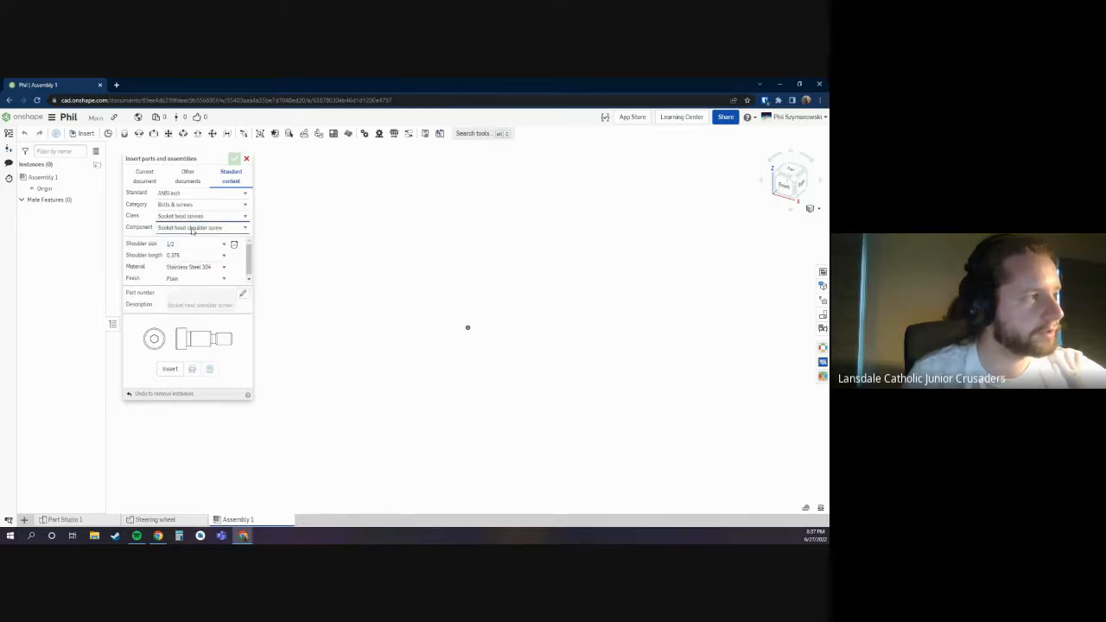
{"action": "left_click", "coordinate": [192, 229]}
{"action": "left_click", "coordinate": [194, 230]}
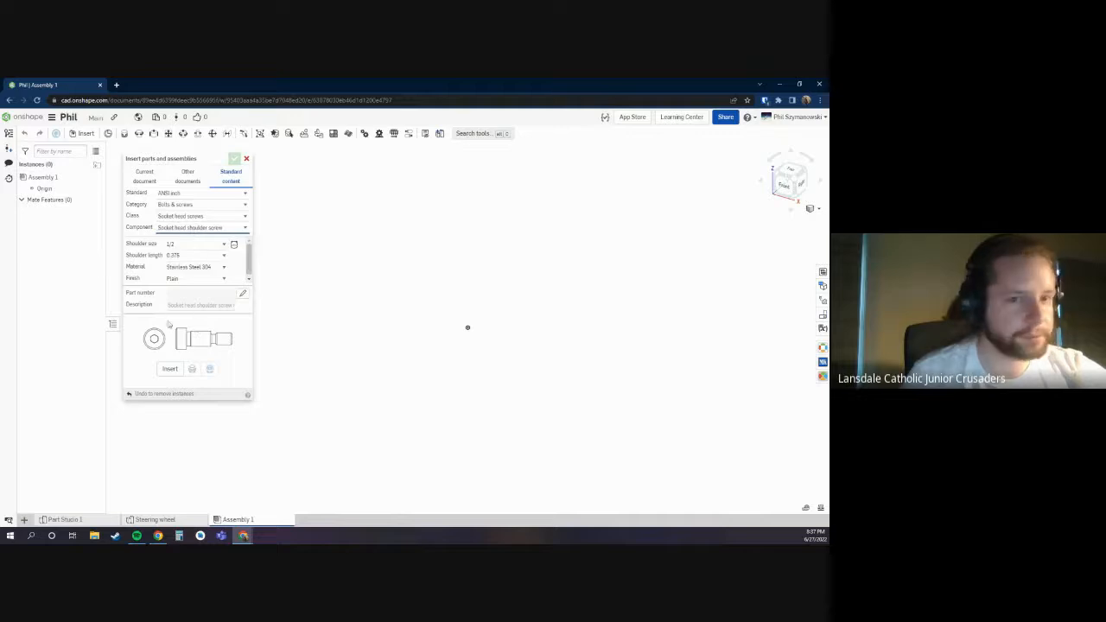
{"action": "left_click", "coordinate": [167, 230]}
{"action": "left_click", "coordinate": [190, 240]}
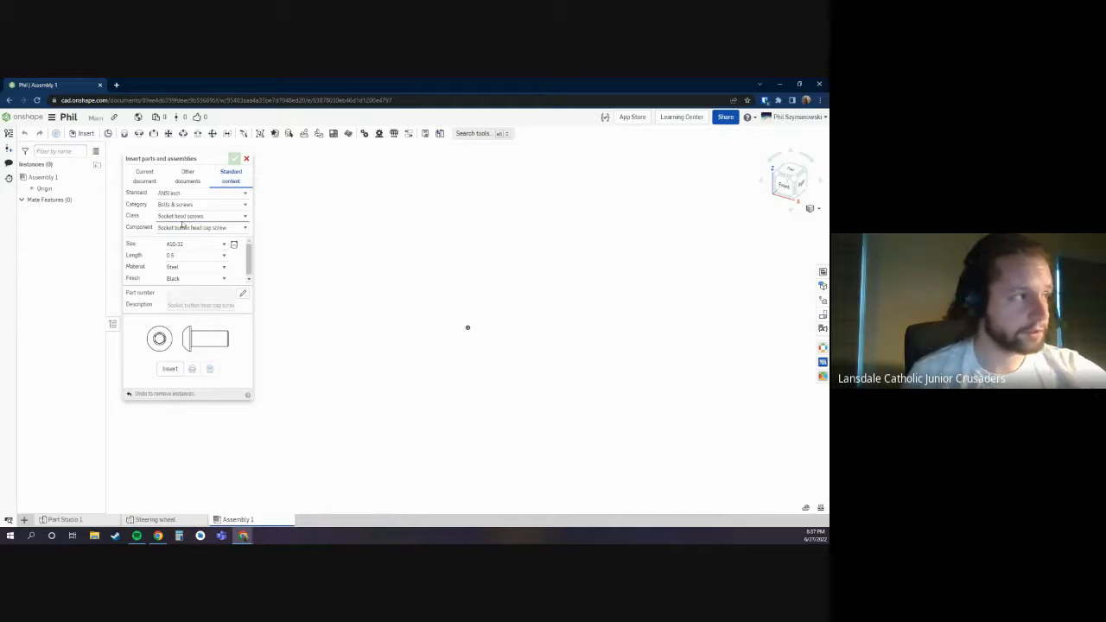
{"action": "left_click", "coordinate": [182, 228]}
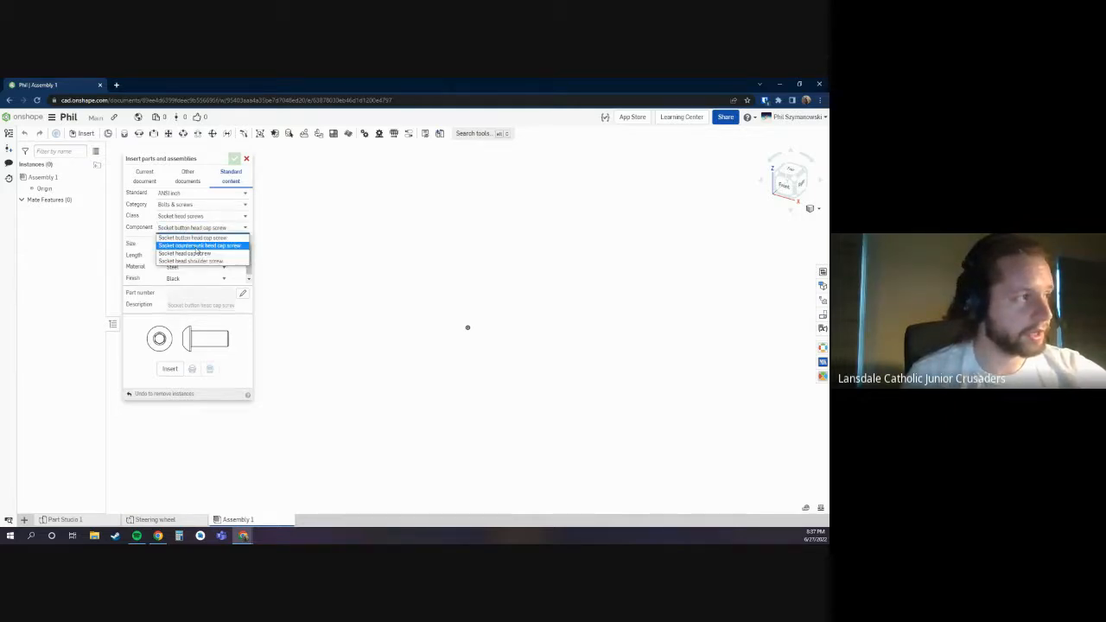
{"action": "left_click", "coordinate": [199, 245]}
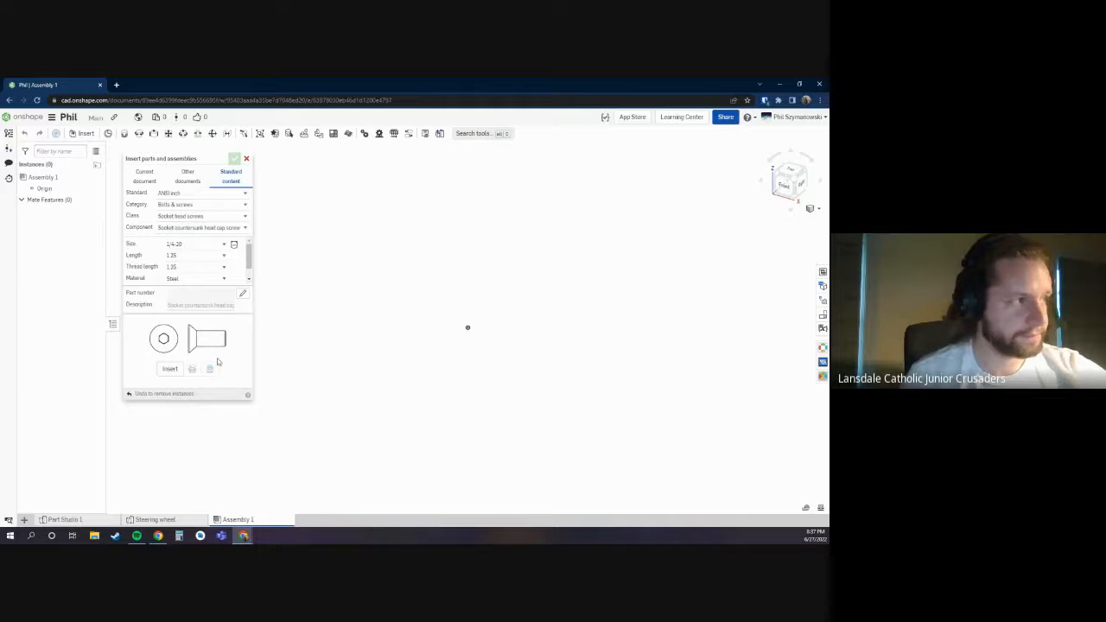
Step: Set the countersunk screw's size to #10-32 and its length to 2
{"action": "left_click", "coordinate": [178, 246]}
{"action": "left_click", "coordinate": [175, 379]}
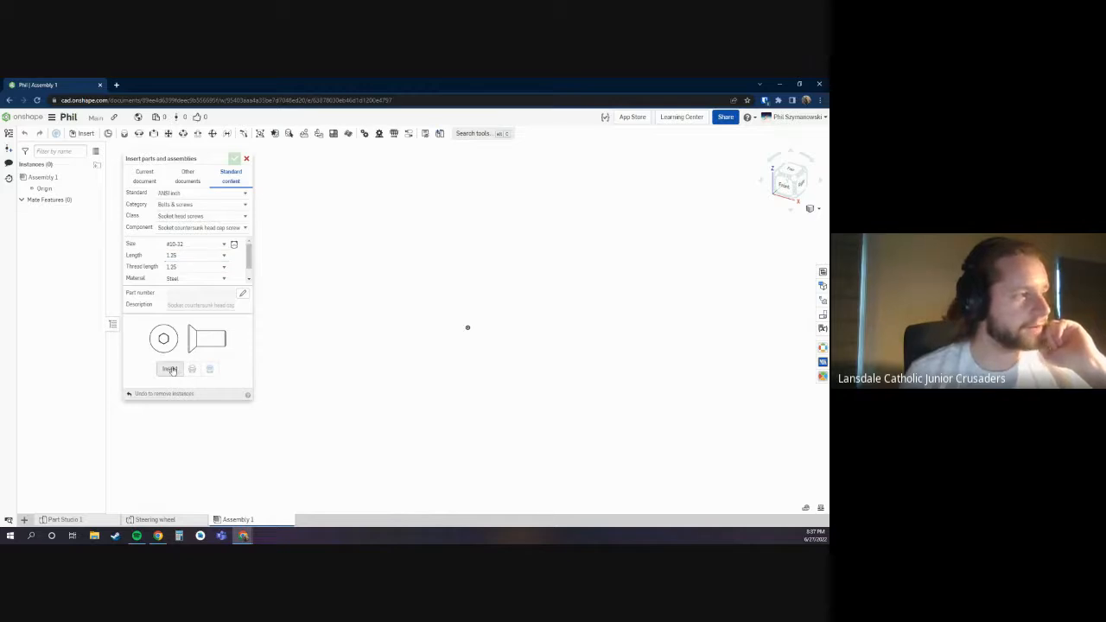
{"action": "left_click", "coordinate": [176, 257]}
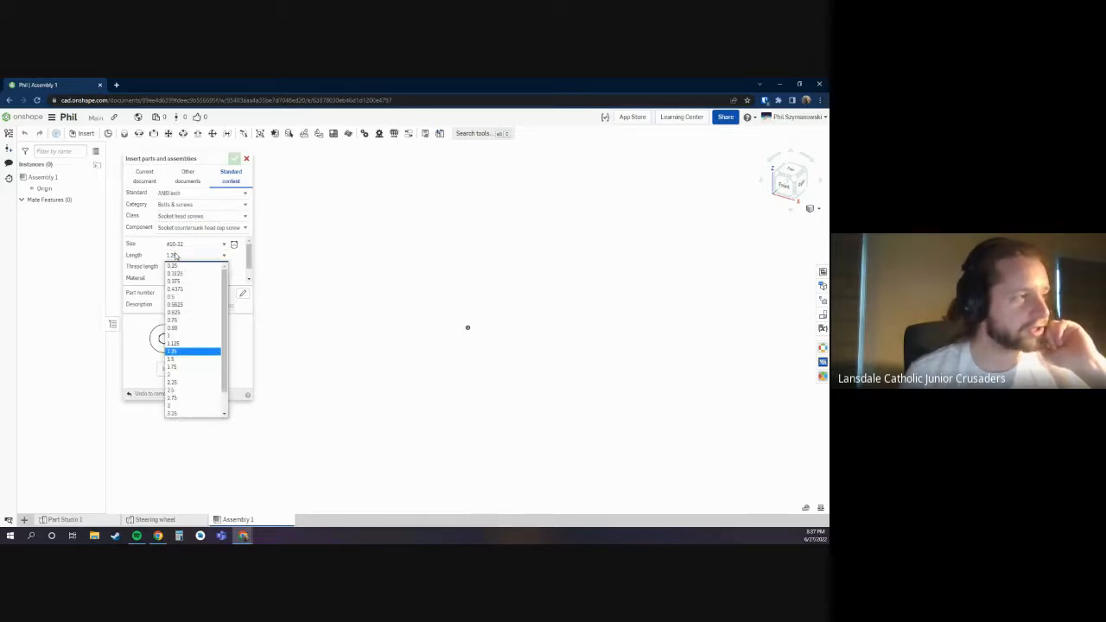
{"action": "left_click", "coordinate": [195, 366]}
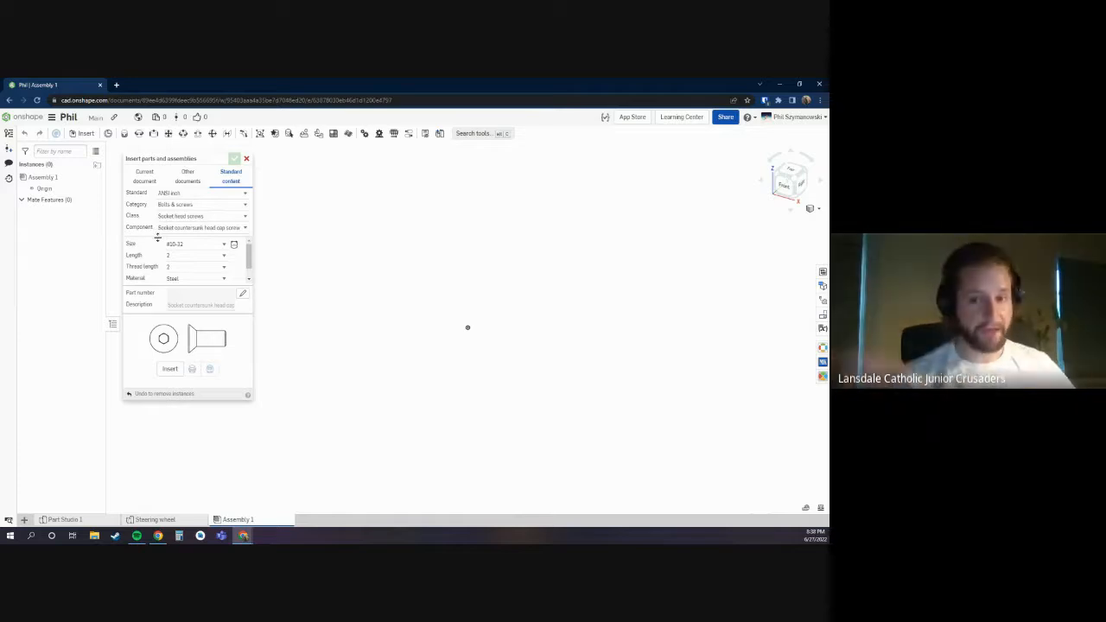
Step: Look through the thread length and material options offered for the countersunk screw
{"action": "left_click", "coordinate": [218, 268]}
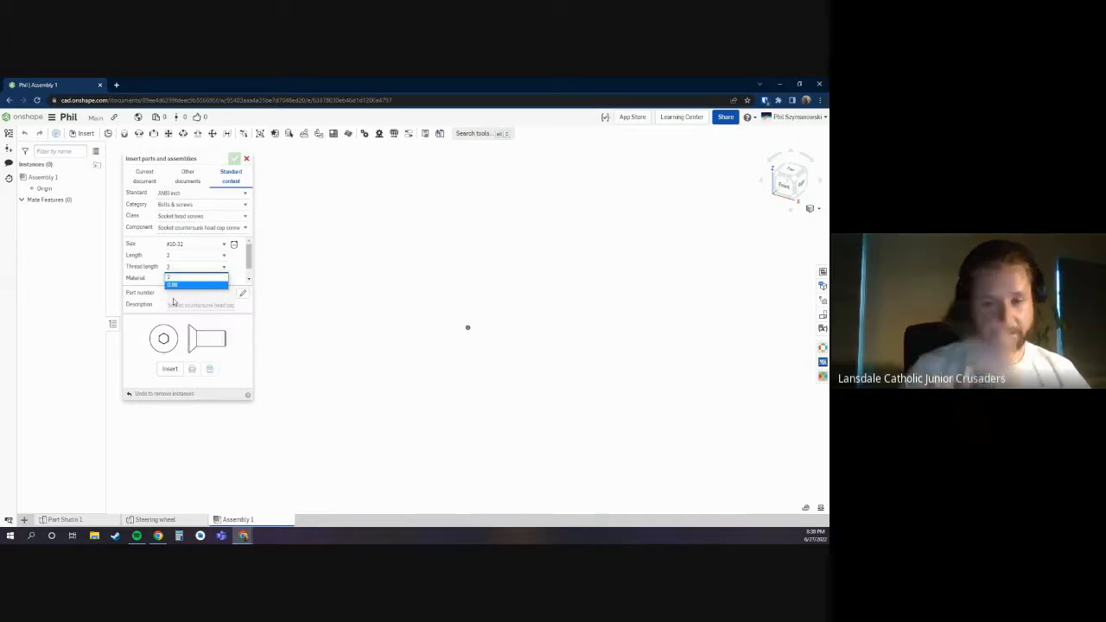
{"action": "left_click", "coordinate": [222, 277]}
{"action": "left_click", "coordinate": [227, 276]}
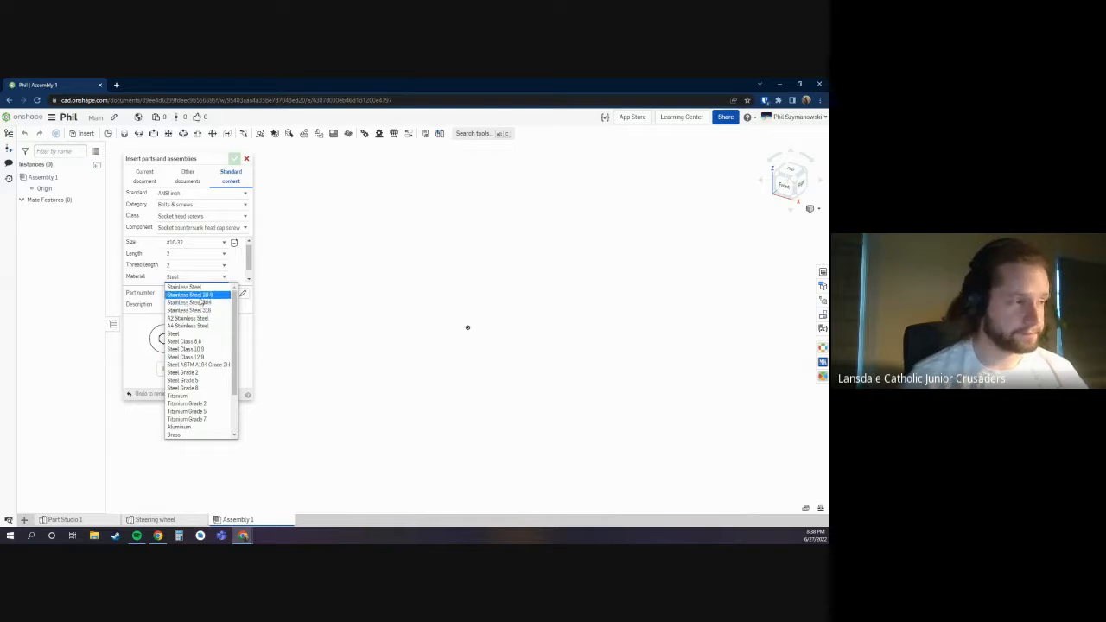
{"action": "scroll", "coordinate": [206, 393], "scroll_direction": "down", "scroll_amount": 3}
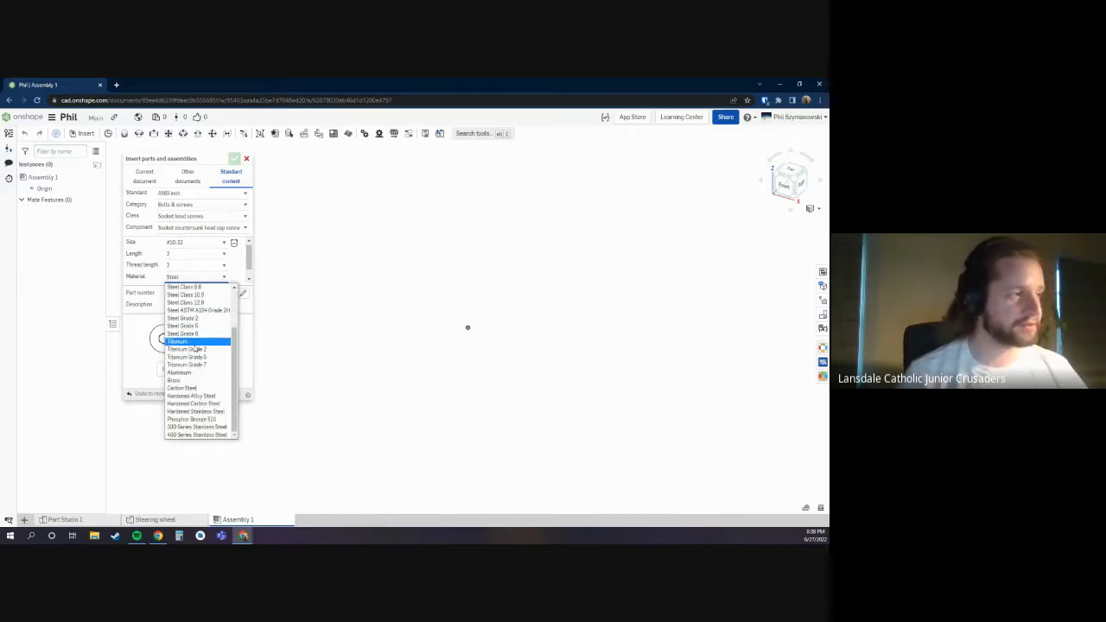
{"action": "scroll", "coordinate": [206, 389], "scroll_direction": "up", "scroll_amount": 3}
{"action": "left_click", "coordinate": [220, 286]}
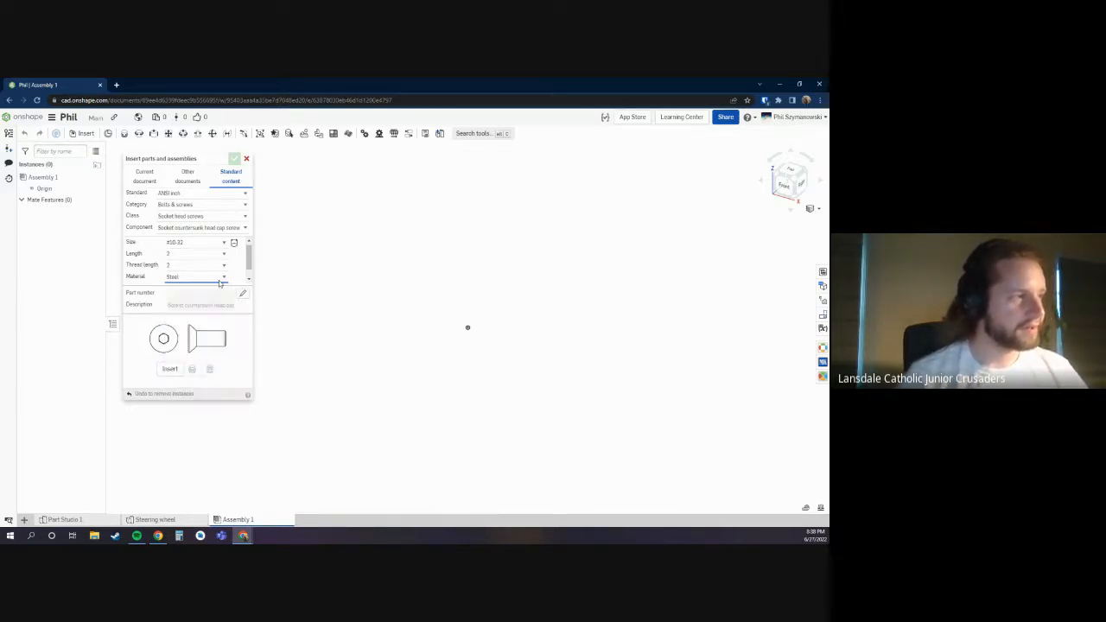
Step: Insert the configured #10-32 countersunk screw into the assembly near the origin
{"action": "left_click", "coordinate": [169, 370]}
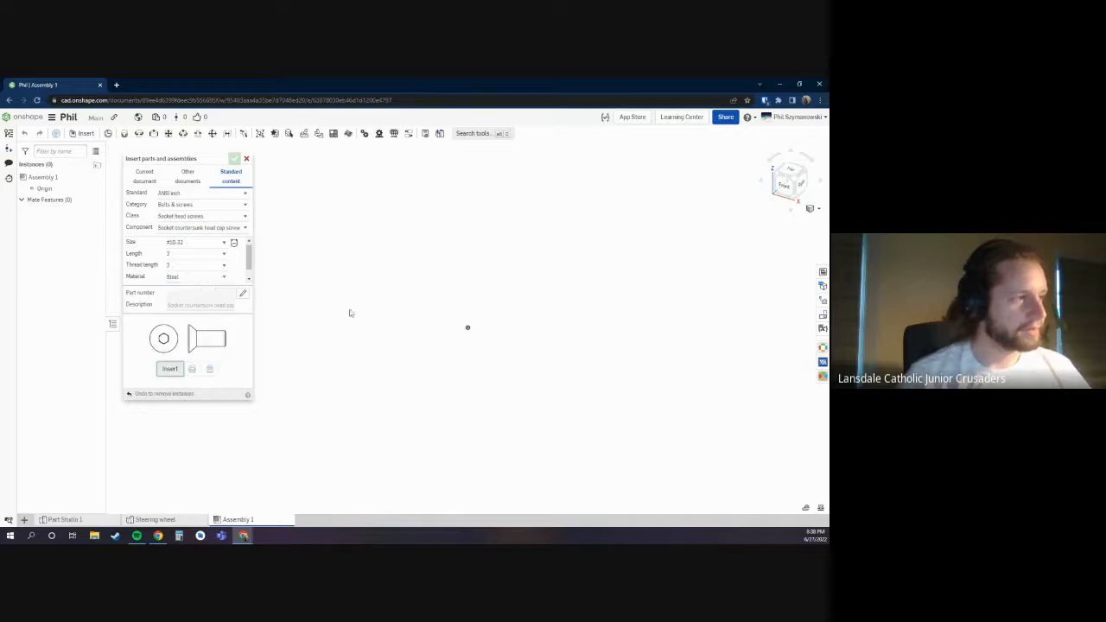
{"action": "left_click", "coordinate": [465, 284]}
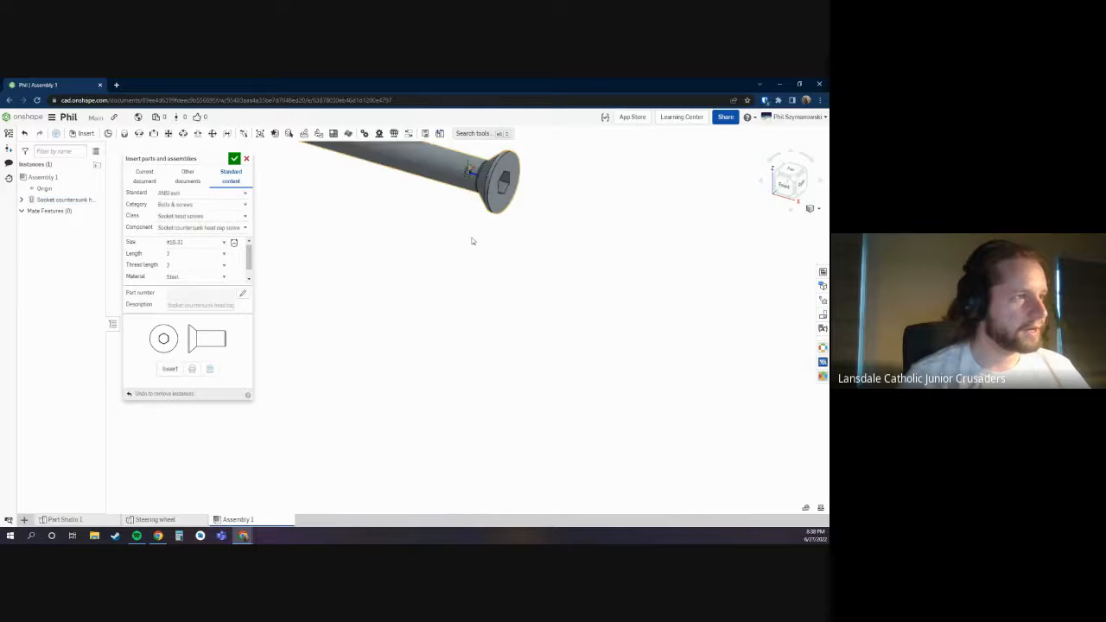
{"action": "scroll", "coordinate": [413, 276], "scroll_direction": "up", "scroll_amount": 4}
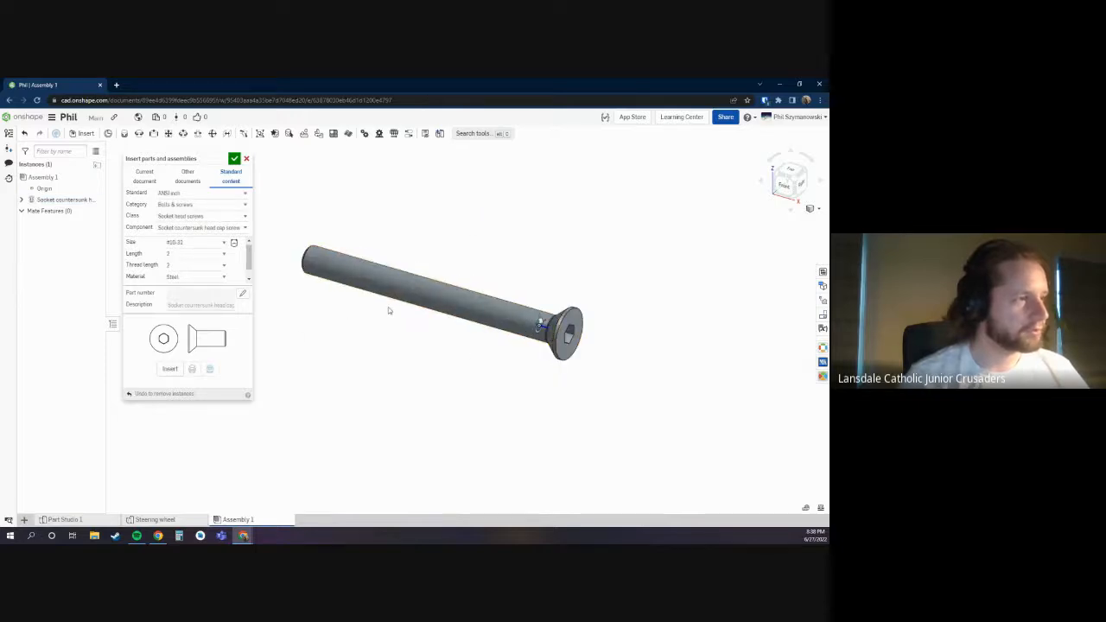
Step: Set the screw length to 0.75 and place a second #10-32 countersunk screw beside the first
{"action": "left_click", "coordinate": [204, 264]}
{"action": "left_click", "coordinate": [204, 255]}
{"action": "left_click", "coordinate": [200, 320]}
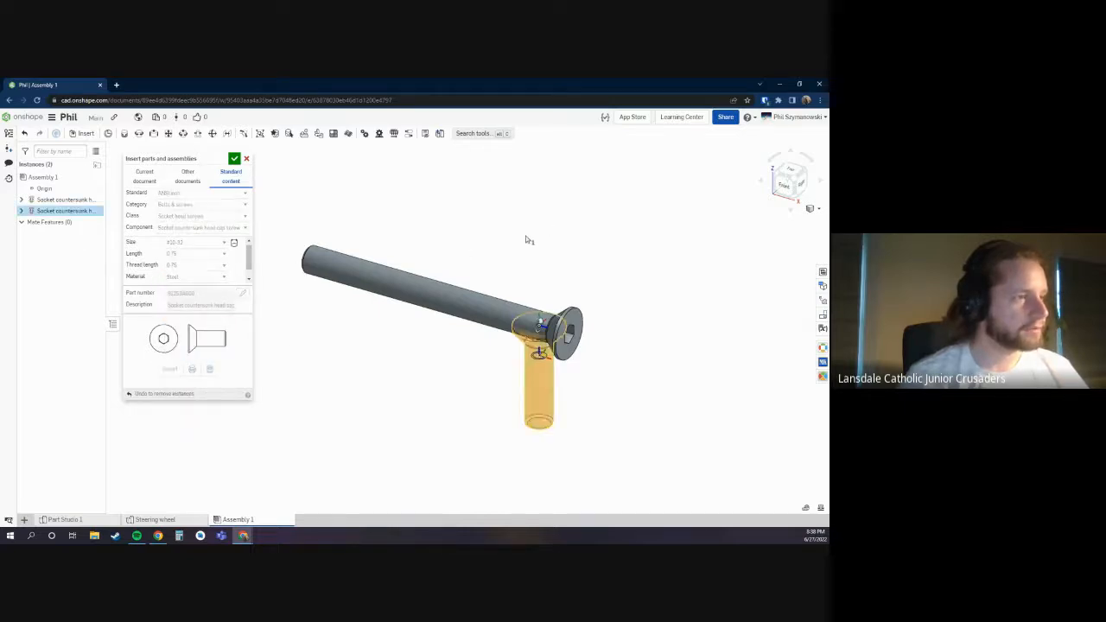
{"action": "left_click", "coordinate": [539, 327]}
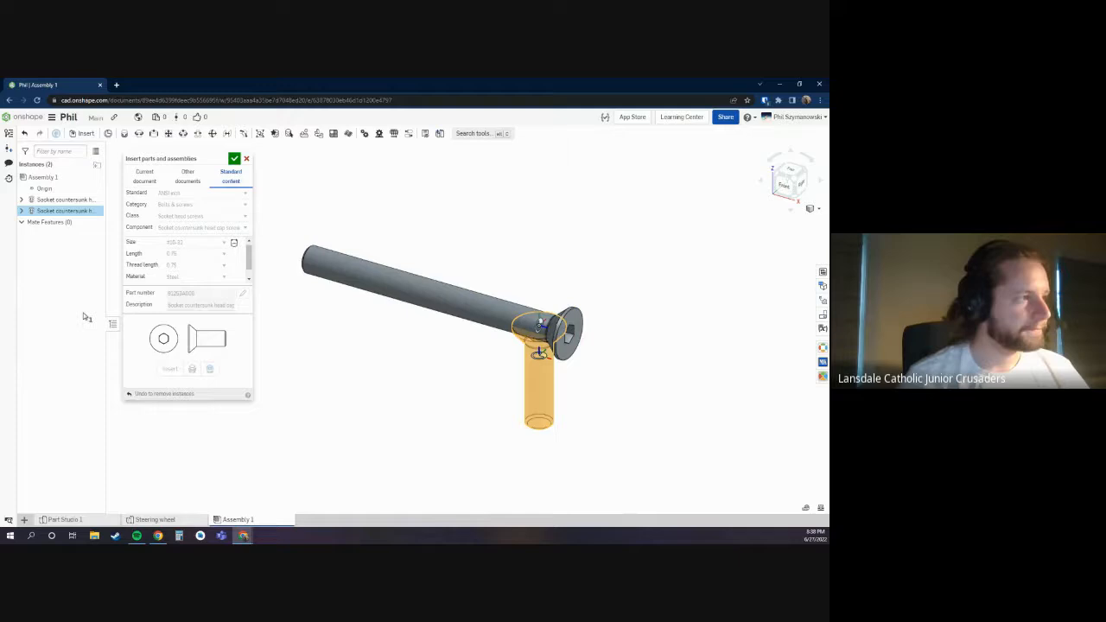
{"action": "left_click", "coordinate": [679, 228]}
Step: Set the screw to length 3 and size 1/4-20, and place this third countersunk screw between the other two
{"action": "left_click", "coordinate": [221, 255]}
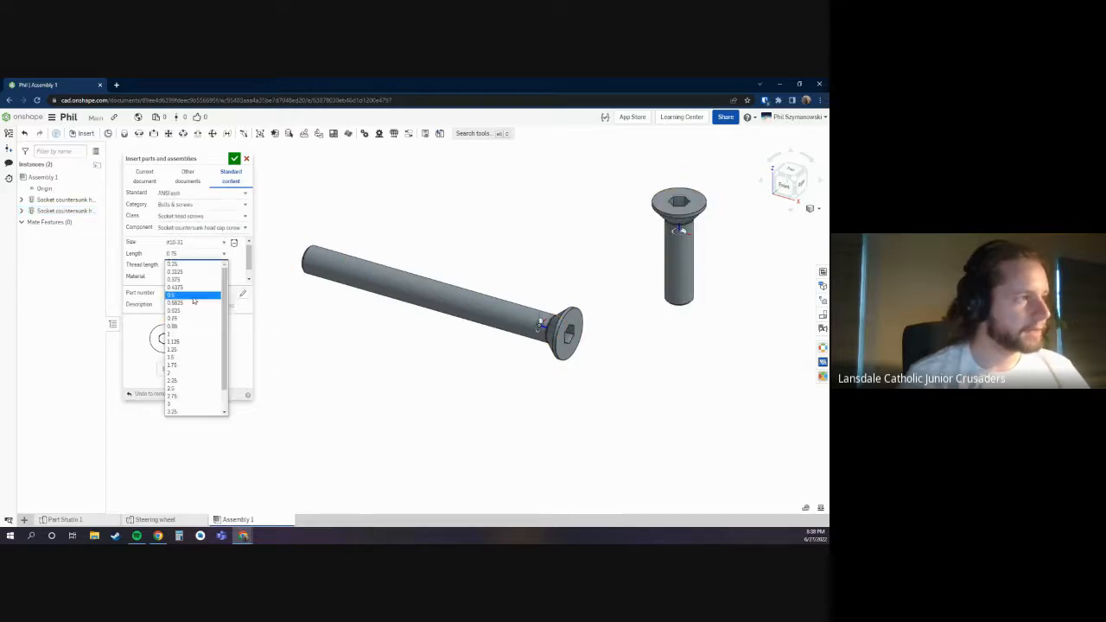
{"action": "left_click", "coordinate": [199, 382]}
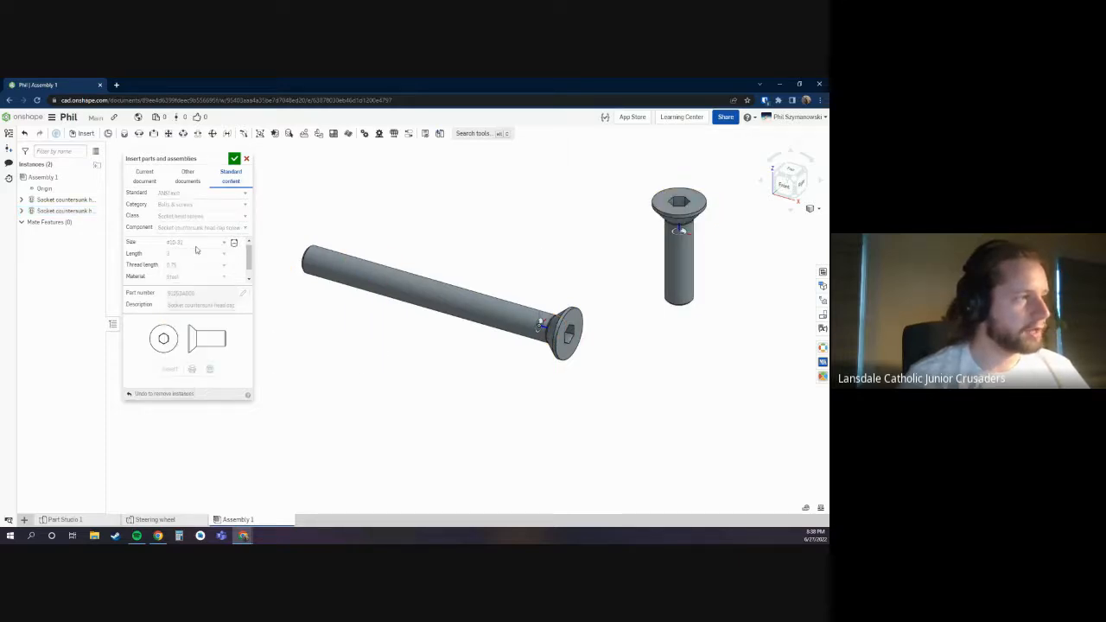
{"action": "left_click", "coordinate": [204, 244]}
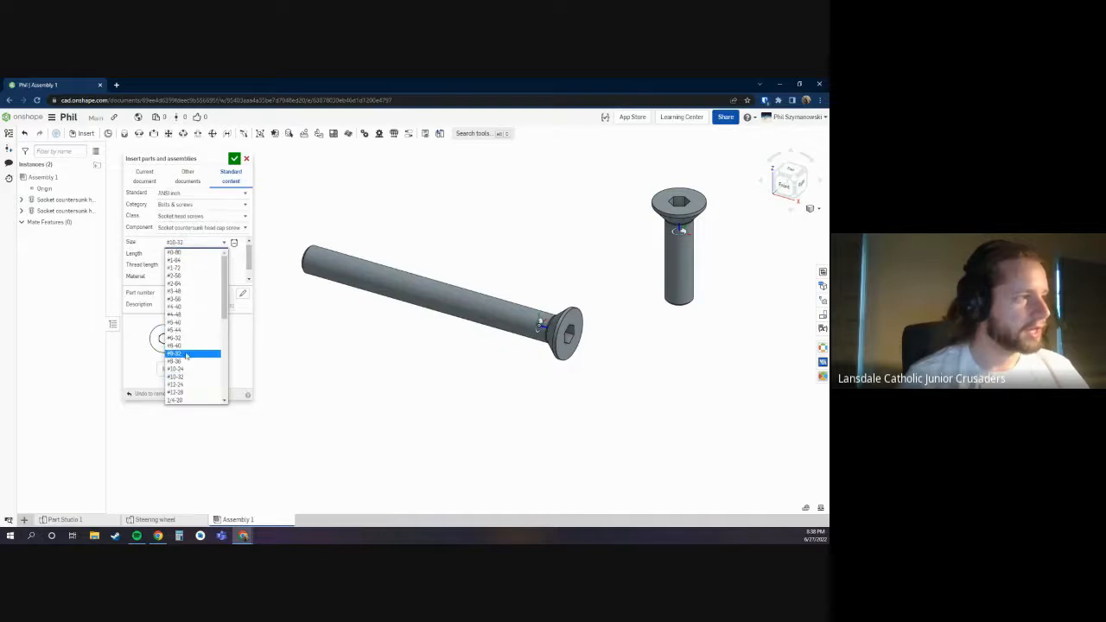
{"action": "left_click", "coordinate": [186, 400]}
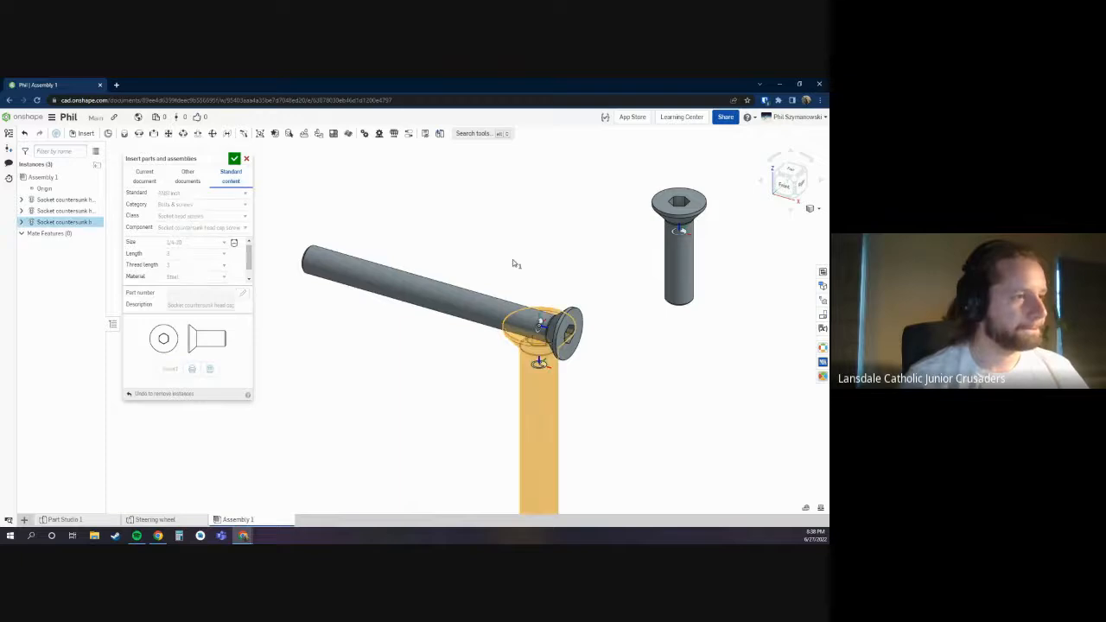
{"action": "left_click", "coordinate": [617, 247]}
{"action": "scroll", "coordinate": [571, 213], "scroll_direction": "down", "scroll_amount": 1}
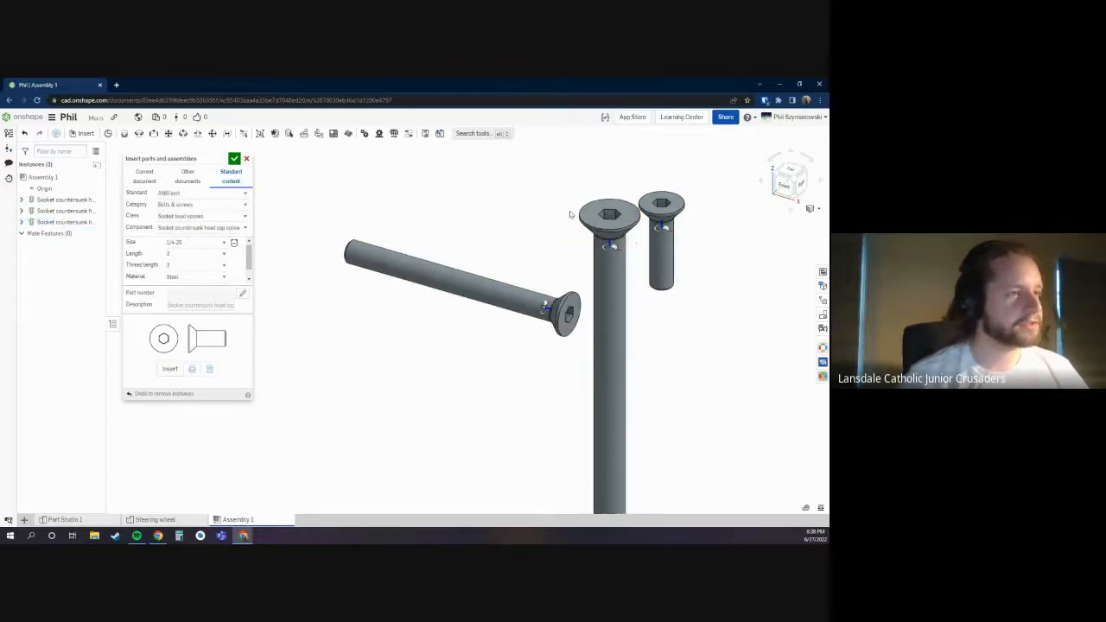
Step: Examine the three inserted countersunk screws from several angles to compare their head sizes and lengths
{"action": "right_click_drag", "start_coordinate": [571, 213], "coordinate": [615, 287]}
{"action": "scroll", "coordinate": [614, 286], "scroll_direction": "up", "scroll_amount": 5}
{"action": "right_click_drag", "start_coordinate": [554, 388], "coordinate": [559, 362]}
{"action": "scroll", "coordinate": [558, 362], "scroll_direction": "down", "scroll_amount": 4}
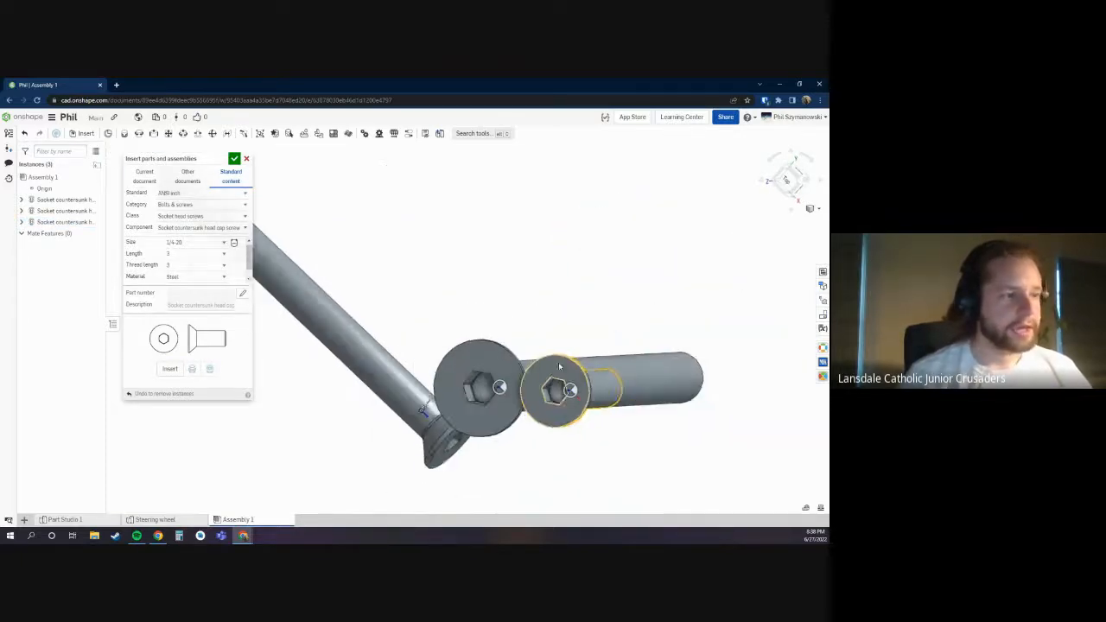
{"action": "scroll", "coordinate": [497, 397], "scroll_direction": "up", "scroll_amount": 2}
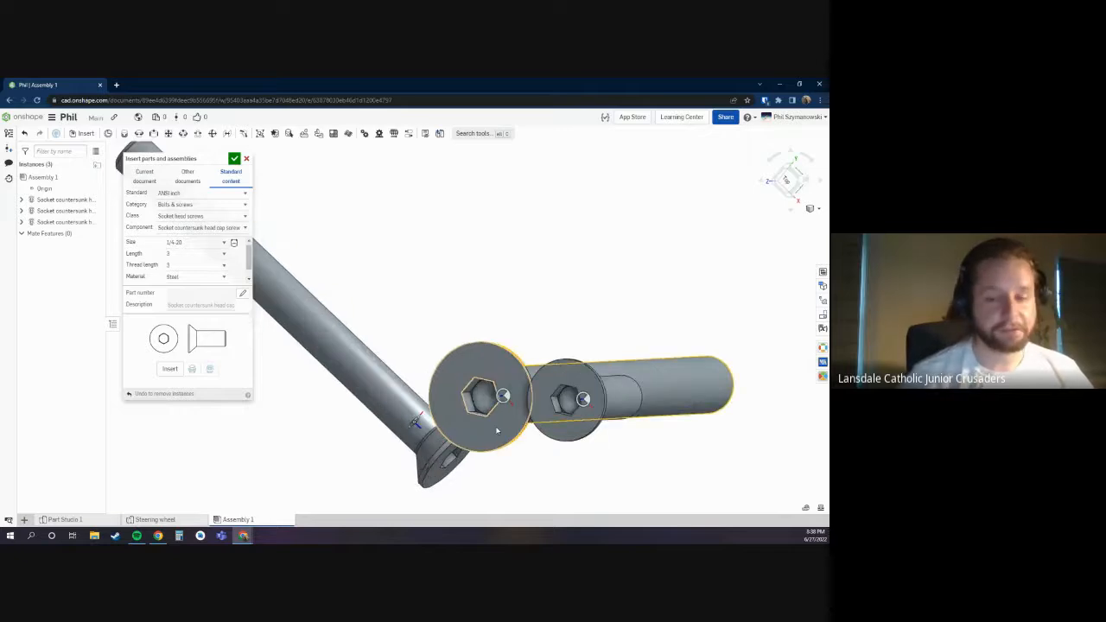
{"action": "right_click_drag", "start_coordinate": [503, 430], "coordinate": [495, 374]}
{"action": "scroll", "coordinate": [495, 374], "scroll_direction": "down", "scroll_amount": 4}
{"action": "scroll", "coordinate": [486, 392], "scroll_direction": "up", "scroll_amount": 2}
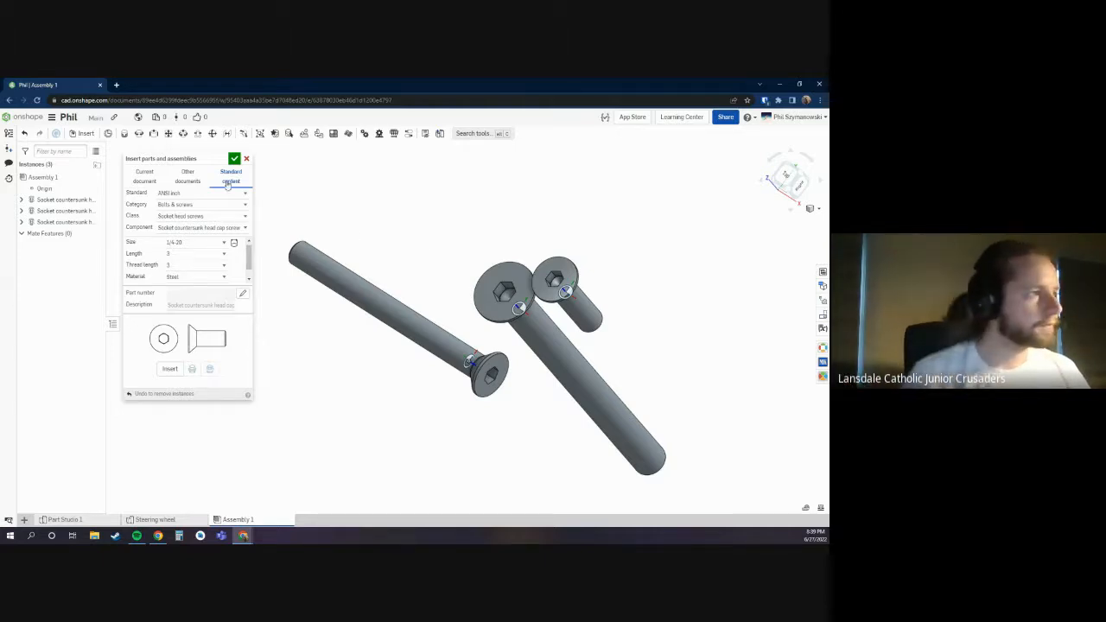
Step: Close the parts insertion dialog and switch to the Google Slides class deck, going to the Torque and Moments slide
{"action": "left_click", "coordinate": [247, 158]}
{"action": "left_click", "coordinate": [779, 84]}
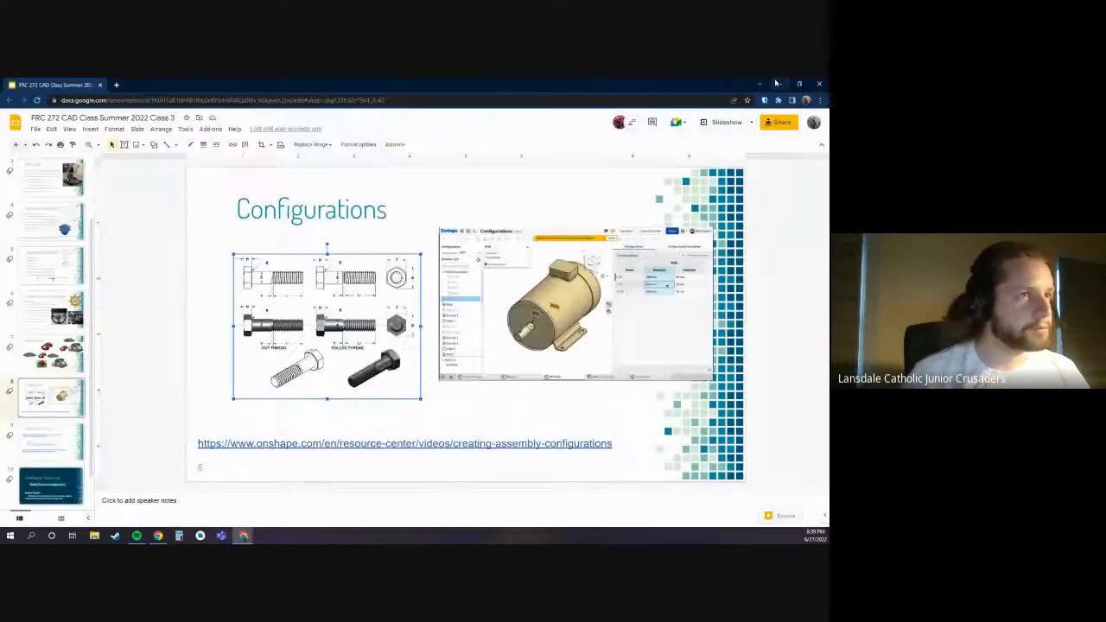
{"action": "left_click", "coordinate": [69, 432]}
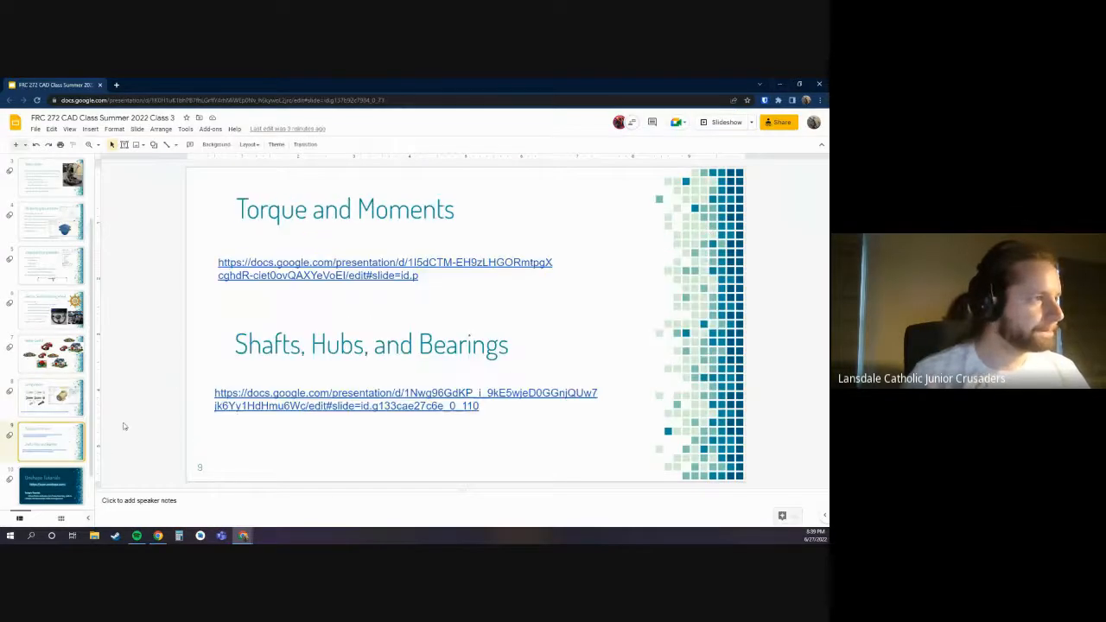
Step: Review the Torque and Moments heading with its link and the Shafts, Hubs, and Bearings heading on slide 9
{"action": "left_click", "coordinate": [278, 222]}
{"action": "double_click", "coordinate": [278, 216]}
{"action": "left_click", "coordinate": [403, 224]}
{"action": "triple_click", "coordinate": [404, 225]}
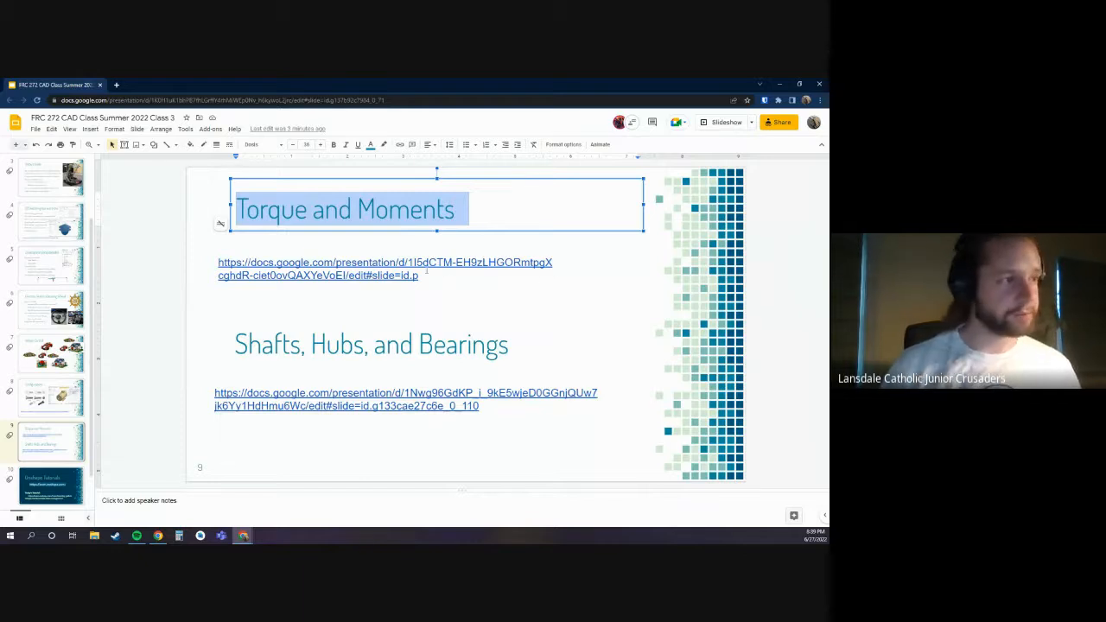
{"action": "left_click", "coordinate": [419, 262]}
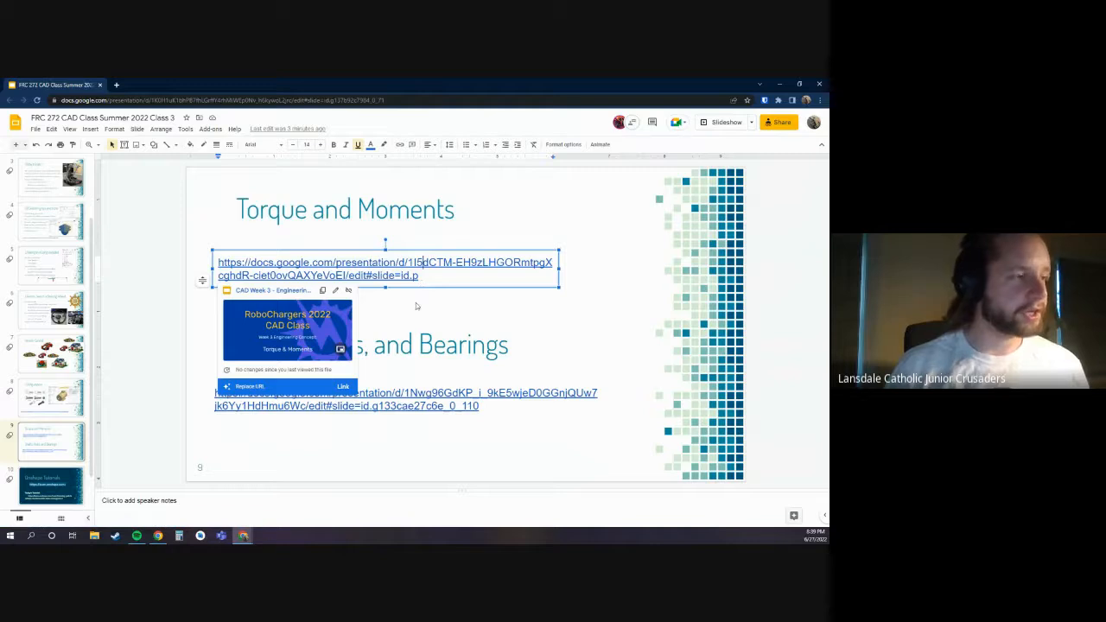
{"action": "left_click", "coordinate": [466, 345]}
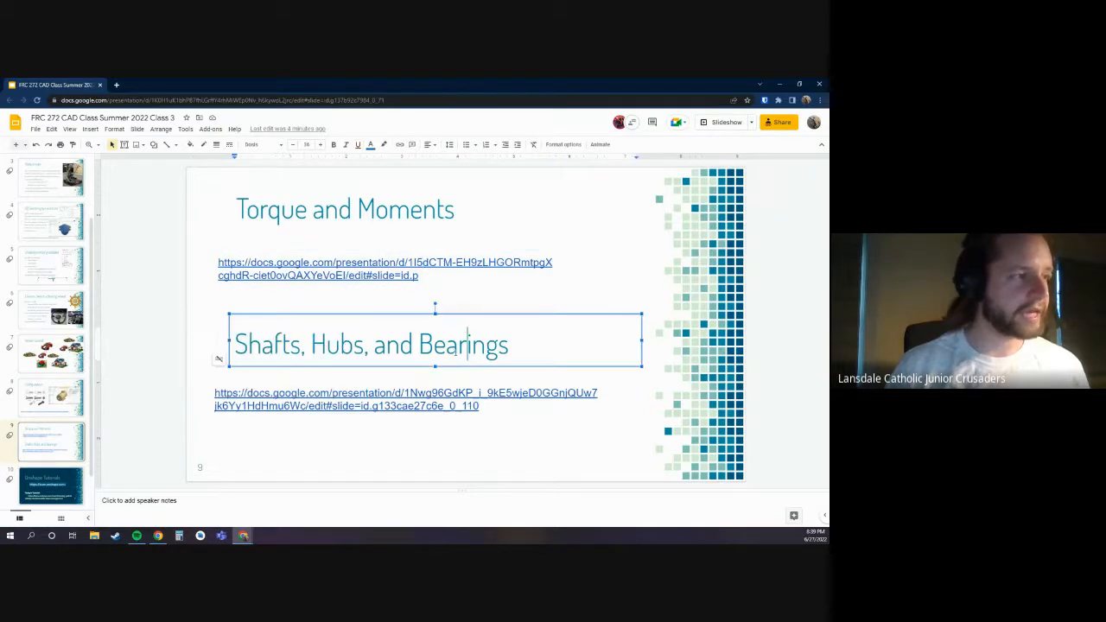
{"action": "left_click_drag", "start_coordinate": [251, 344], "coordinate": [523, 349]}
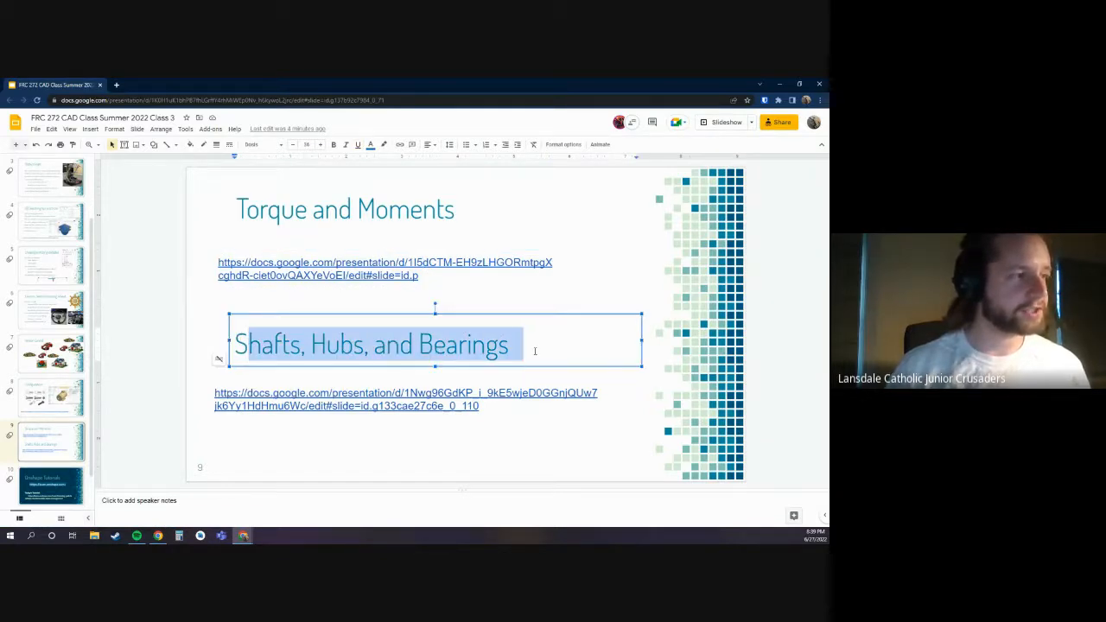
{"action": "left_click", "coordinate": [518, 345]}
Step: Open the linked CAD Week 3 presentation on Torque & Moments from its link on the slide
{"action": "left_click", "coordinate": [373, 275]}
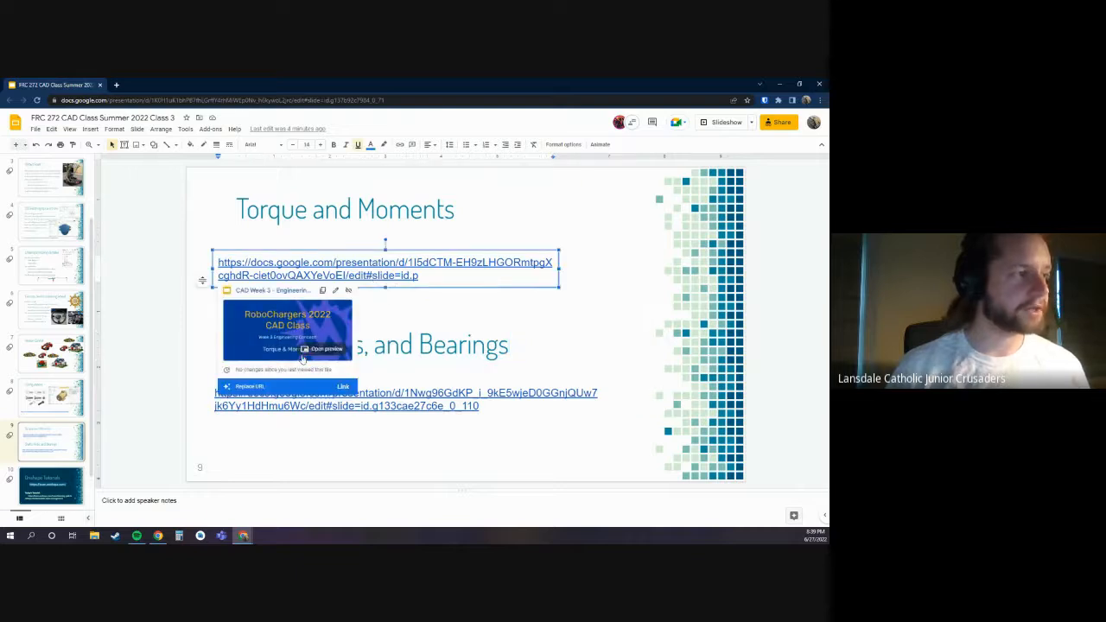
{"action": "left_click", "coordinate": [273, 294]}
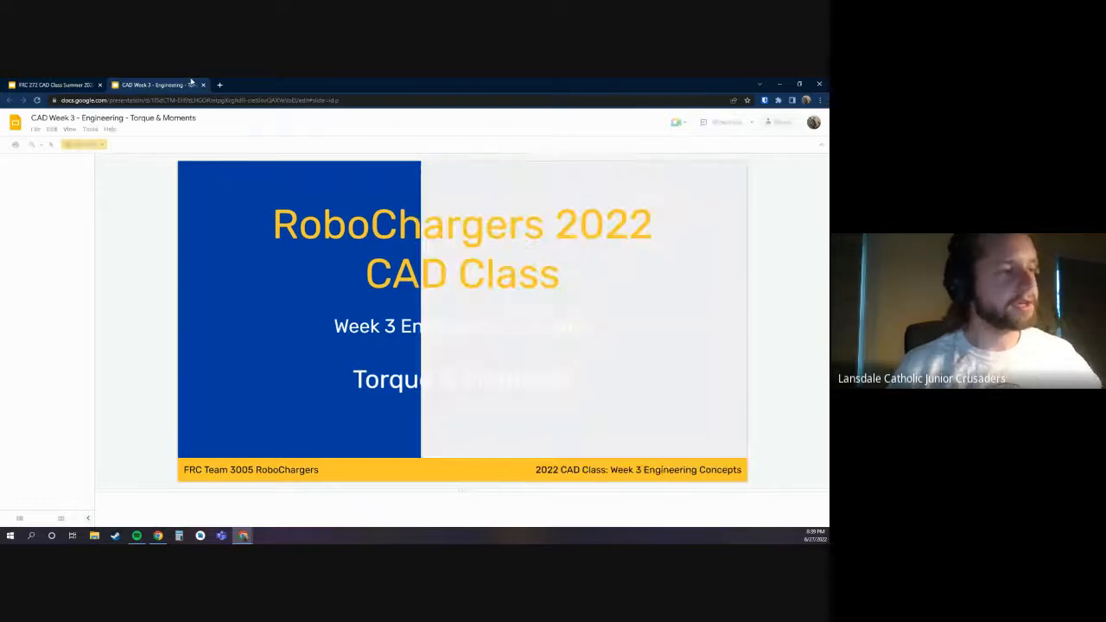